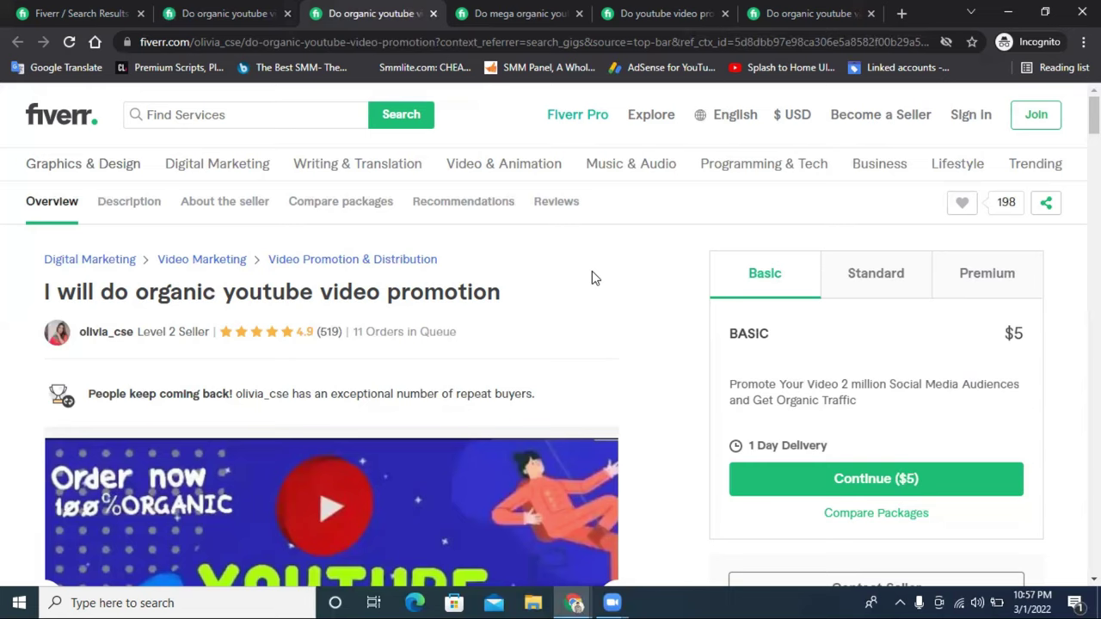
- Minimize the Fiverr gig window and restore it from the taskbar, twice
left_click(1008, 13)
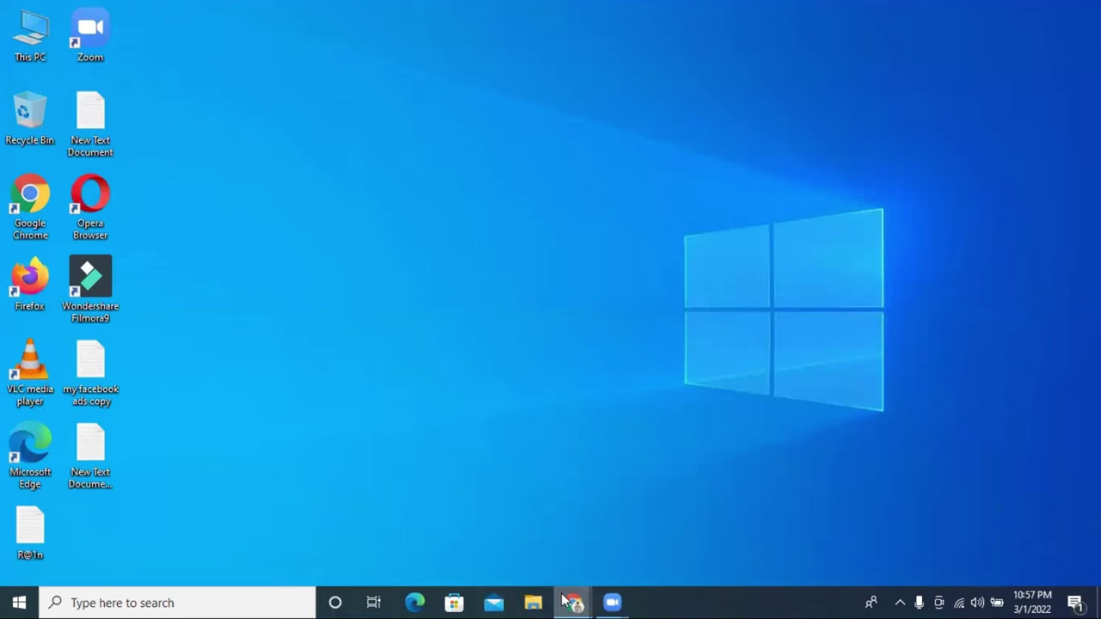
mouse_move(574, 602)
left_click(630, 558)
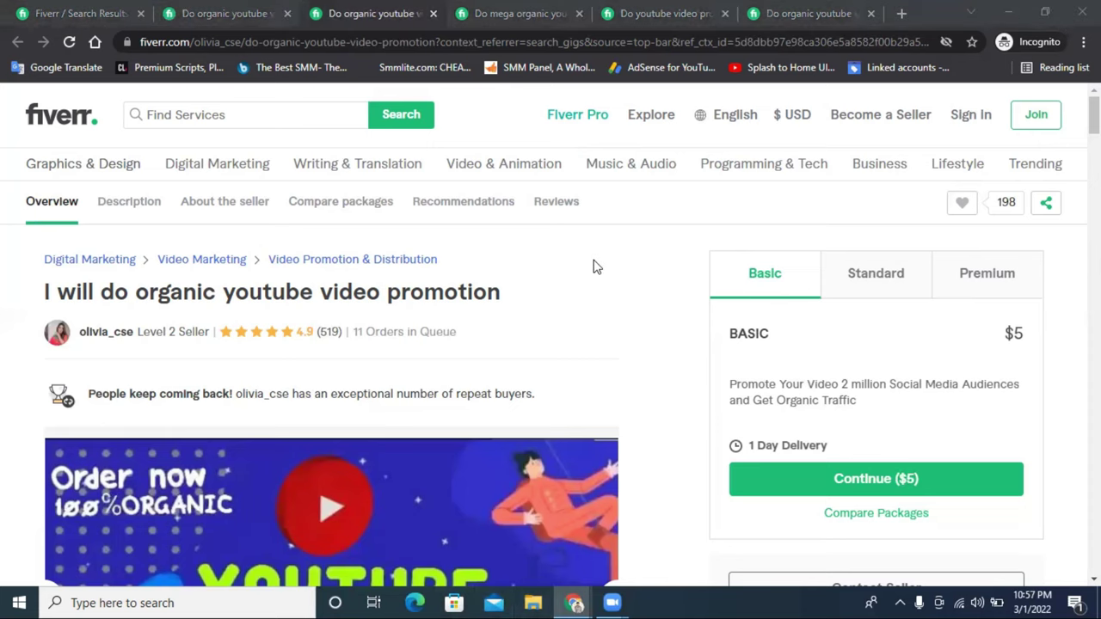
left_click(1008, 13)
mouse_move(574, 602)
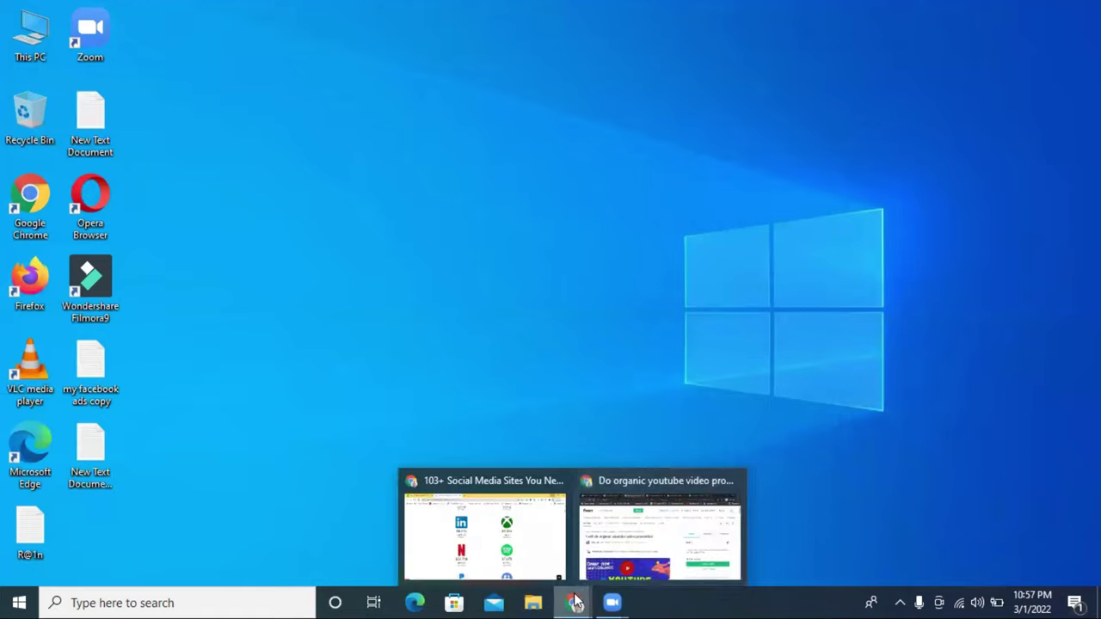
left_click(627, 554)
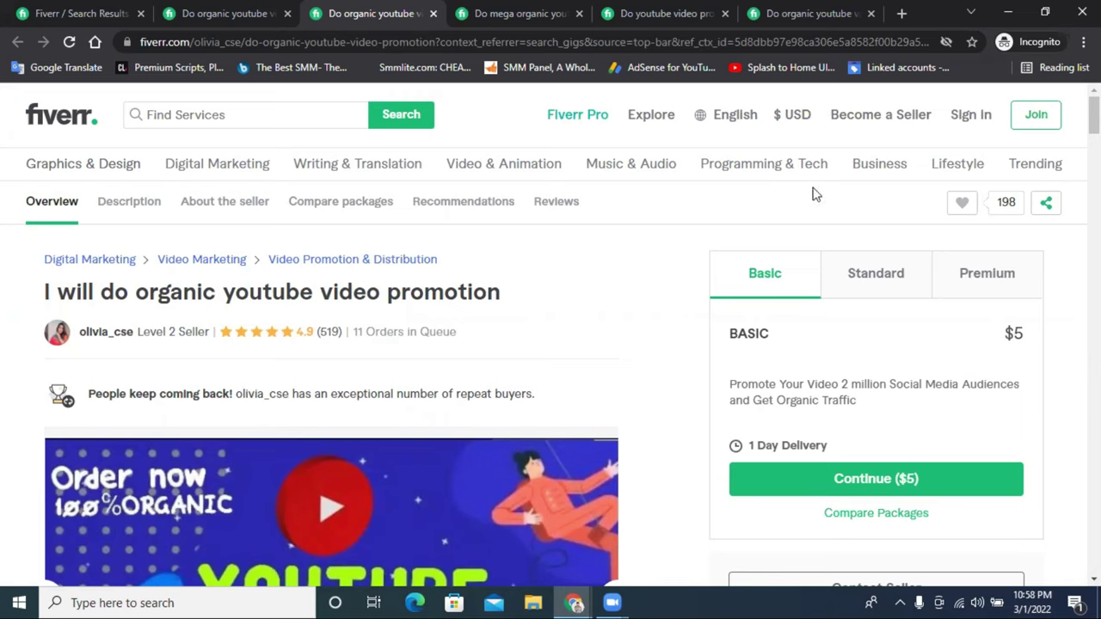
- Bring back the social media sites window, add a new tab, then minimize Chrome to the desktop
left_click(1008, 12)
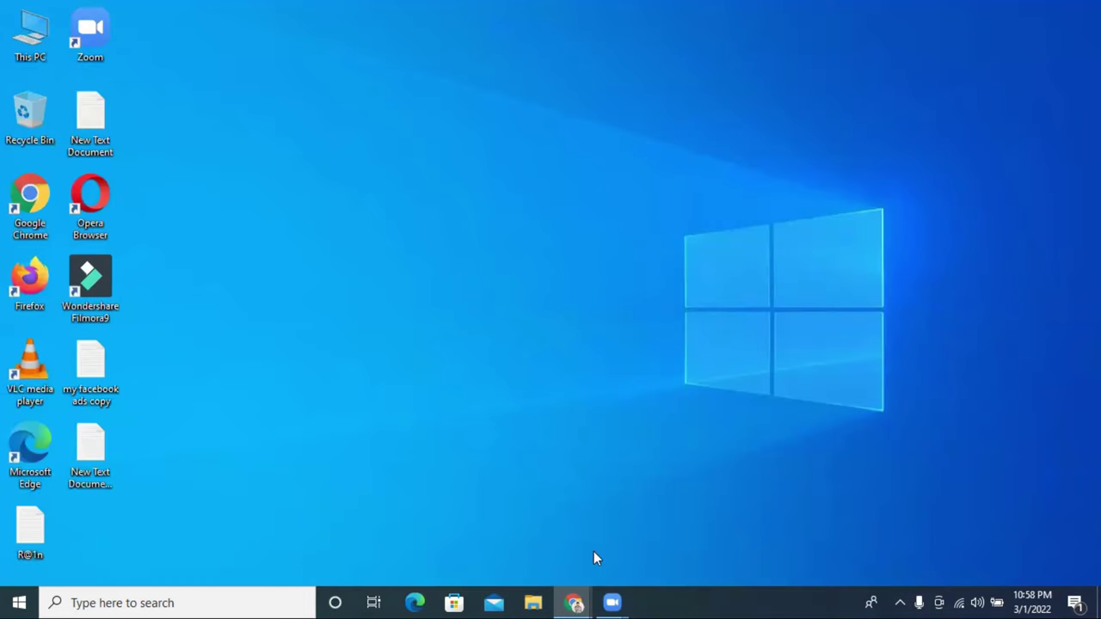
mouse_move(574, 600)
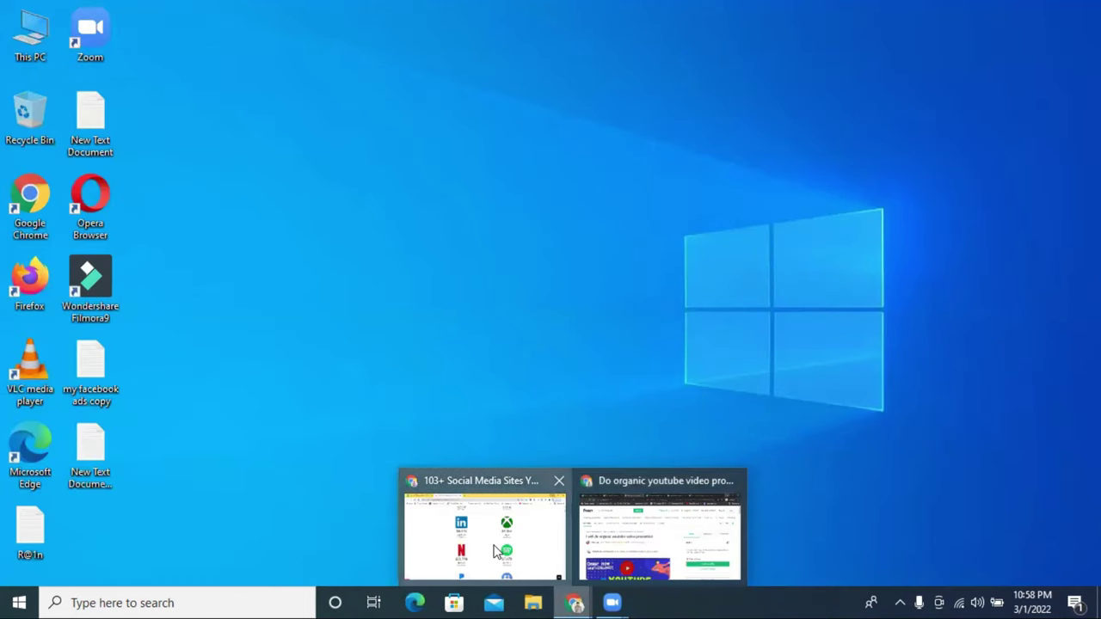
left_click(497, 551)
left_click(402, 13)
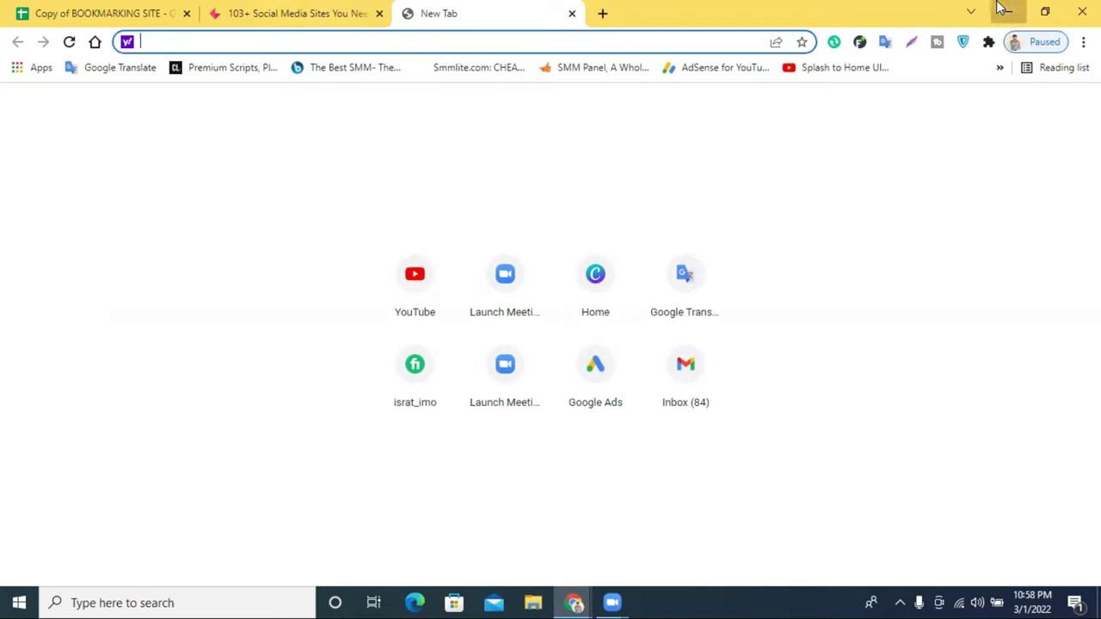
left_click(1002, 8)
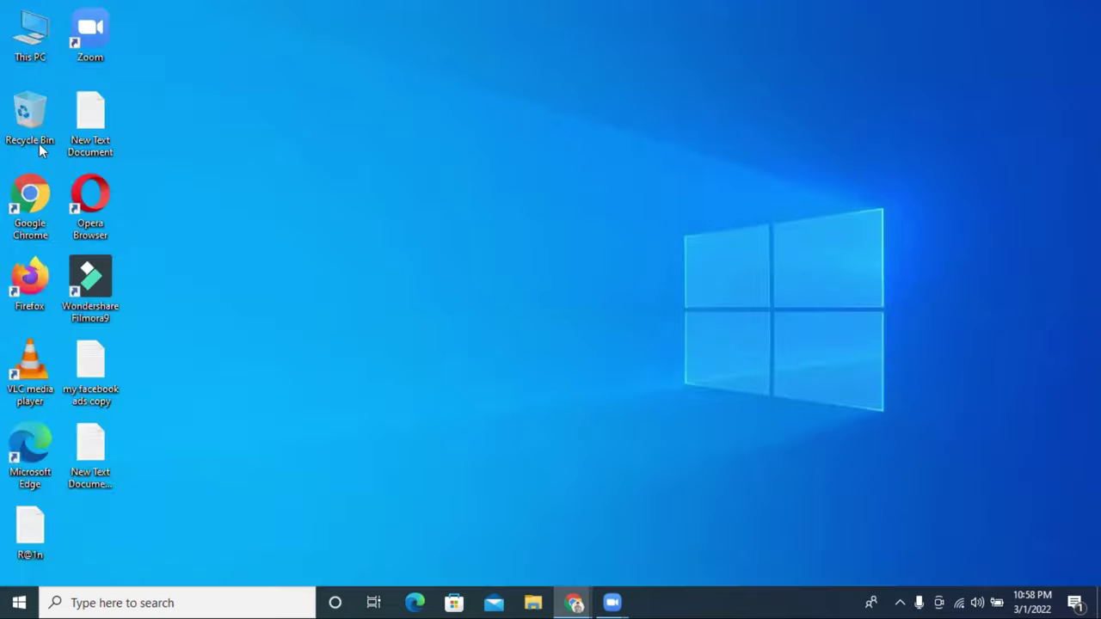
- Launch Chrome from the desktop, pick a profile card, and maximize its single new-tab window
double_click(32, 209)
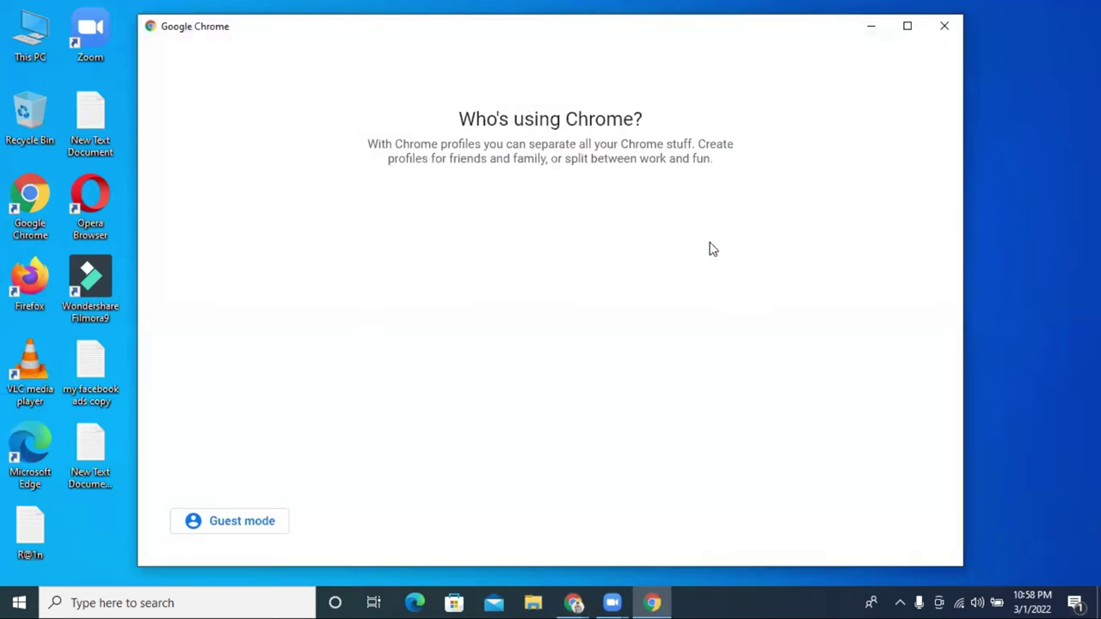
left_click(907, 28)
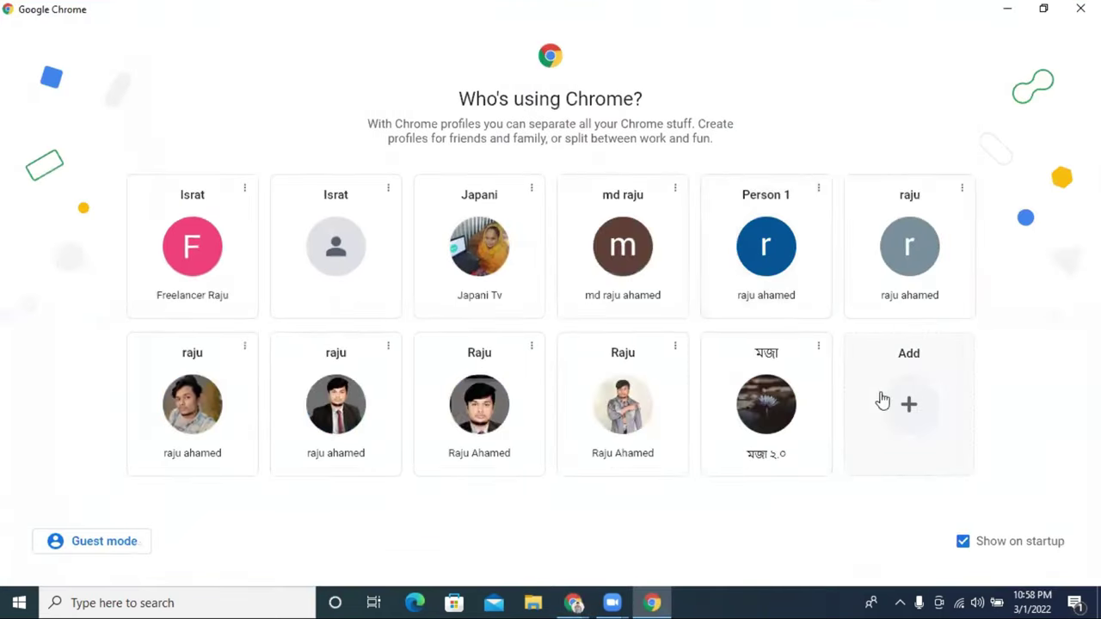
left_click(754, 415)
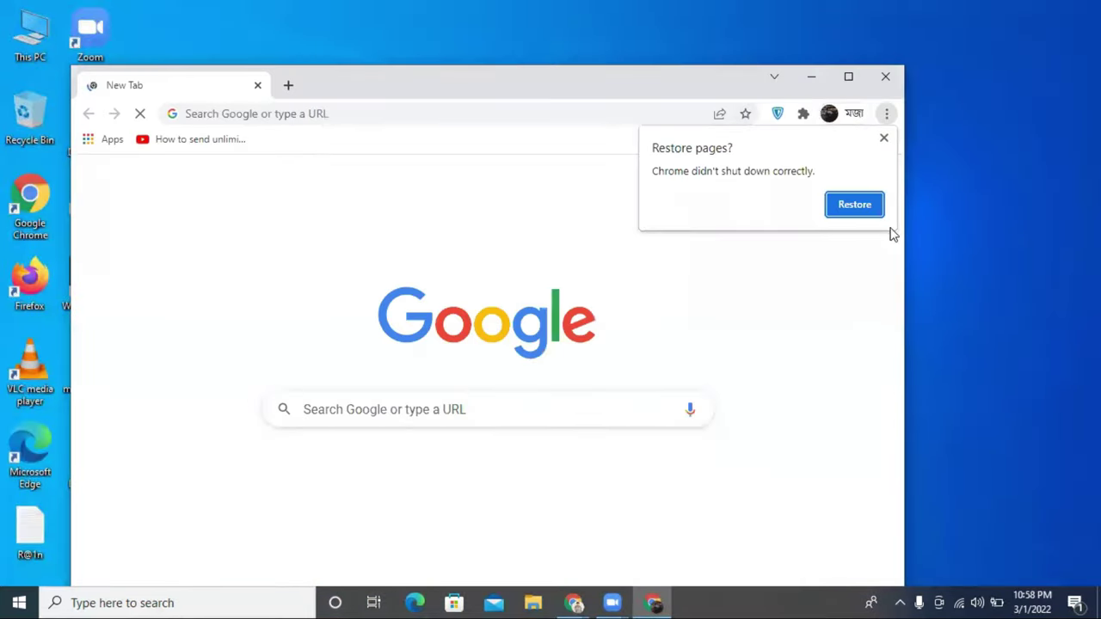
left_click(848, 76)
left_click(213, 12)
left_click(188, 15)
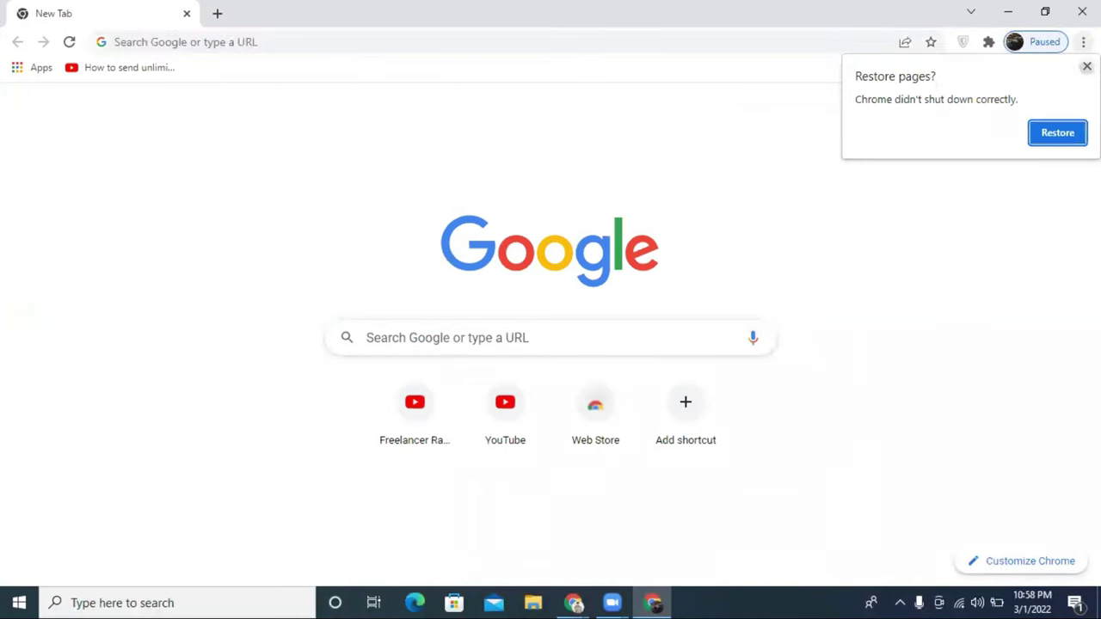
- Search Google for gmail and open the 'Gmail - Google' result
left_click(337, 40)
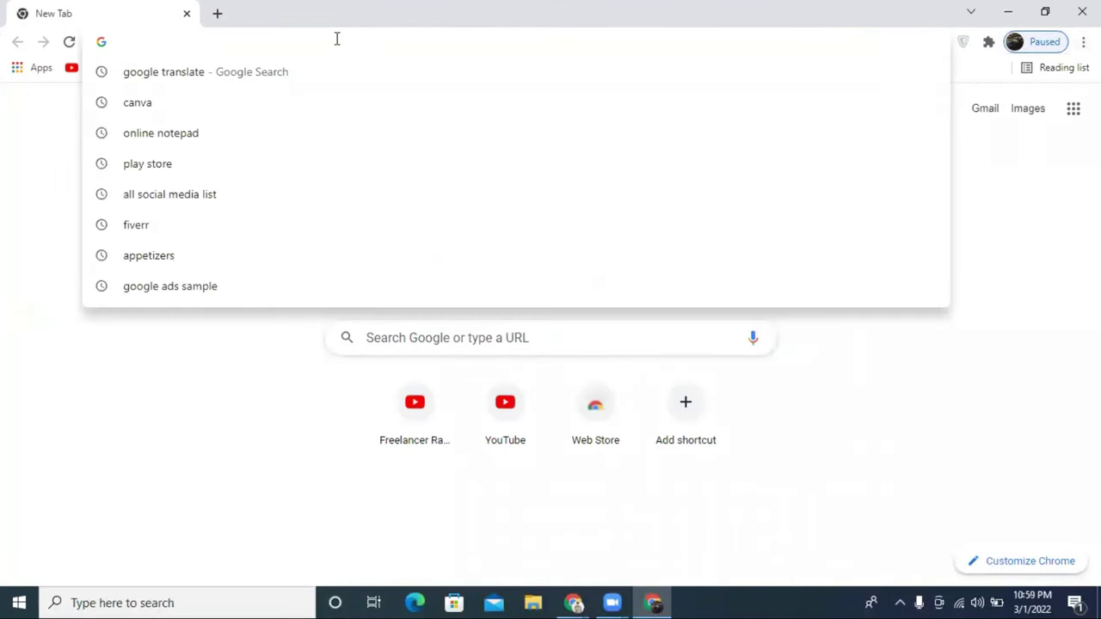
type("gamil")
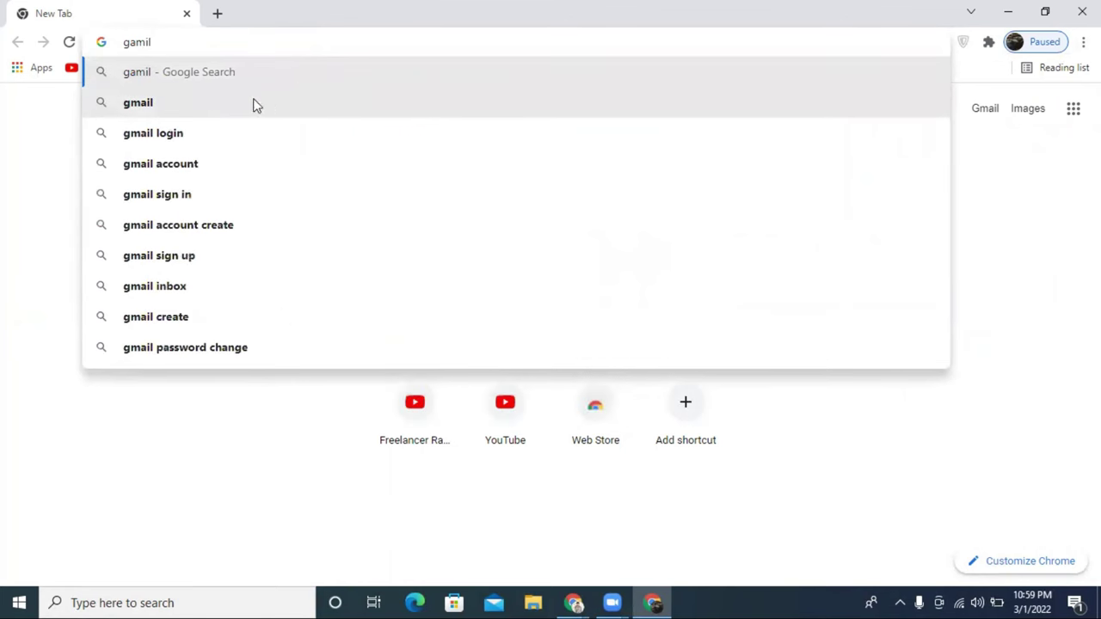
left_click(214, 102)
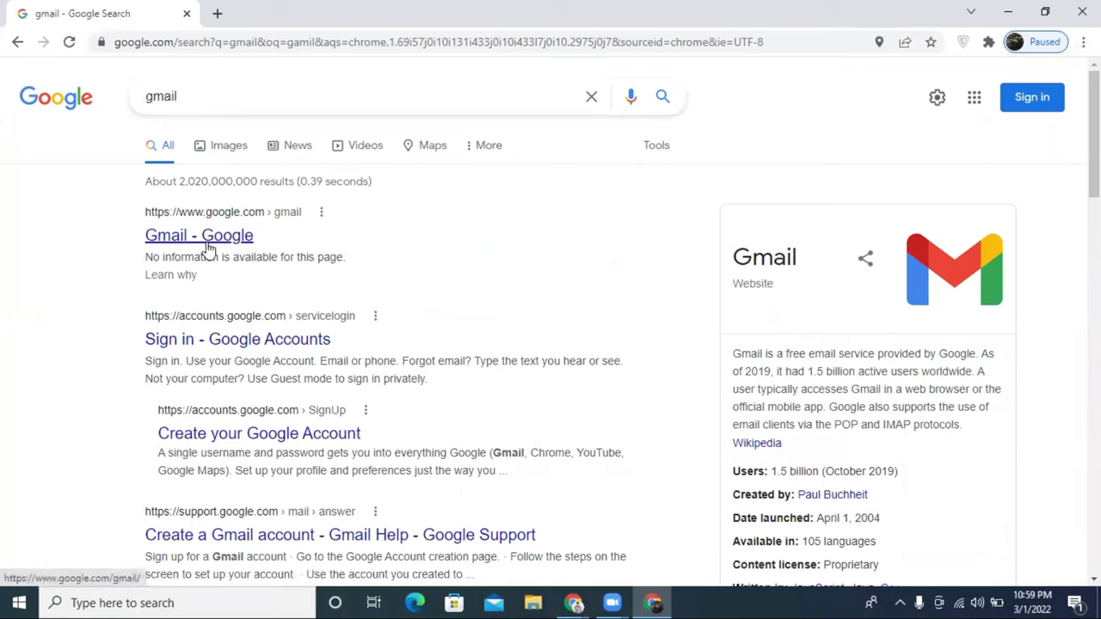
left_click(207, 248)
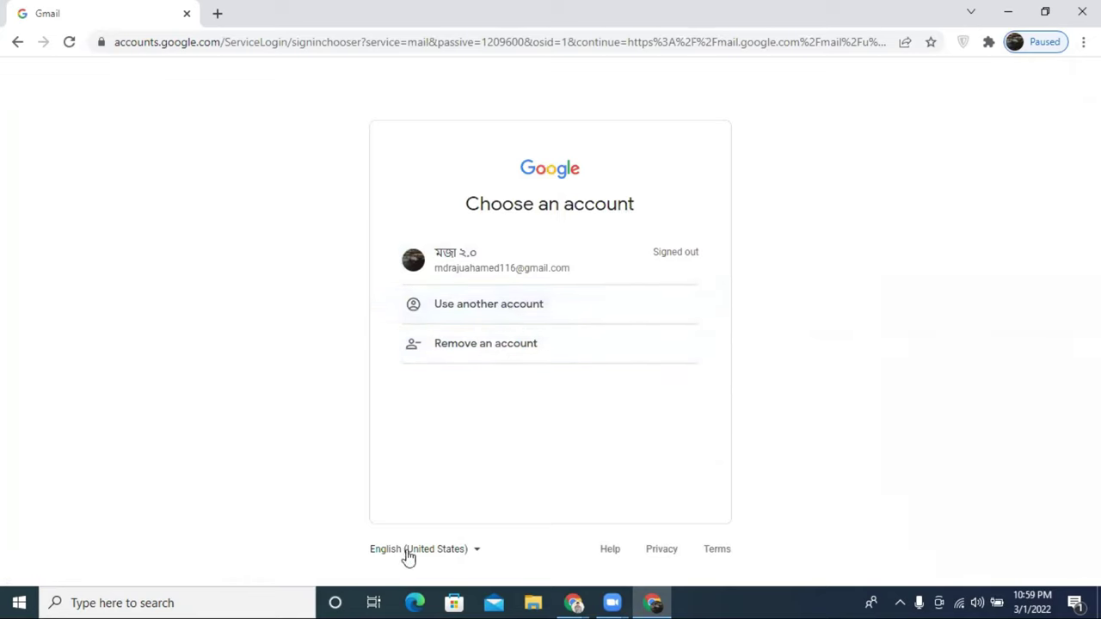
- Choose 'Use another account', create an account for myself, and enter the first name
left_click(473, 314)
left_click(418, 454)
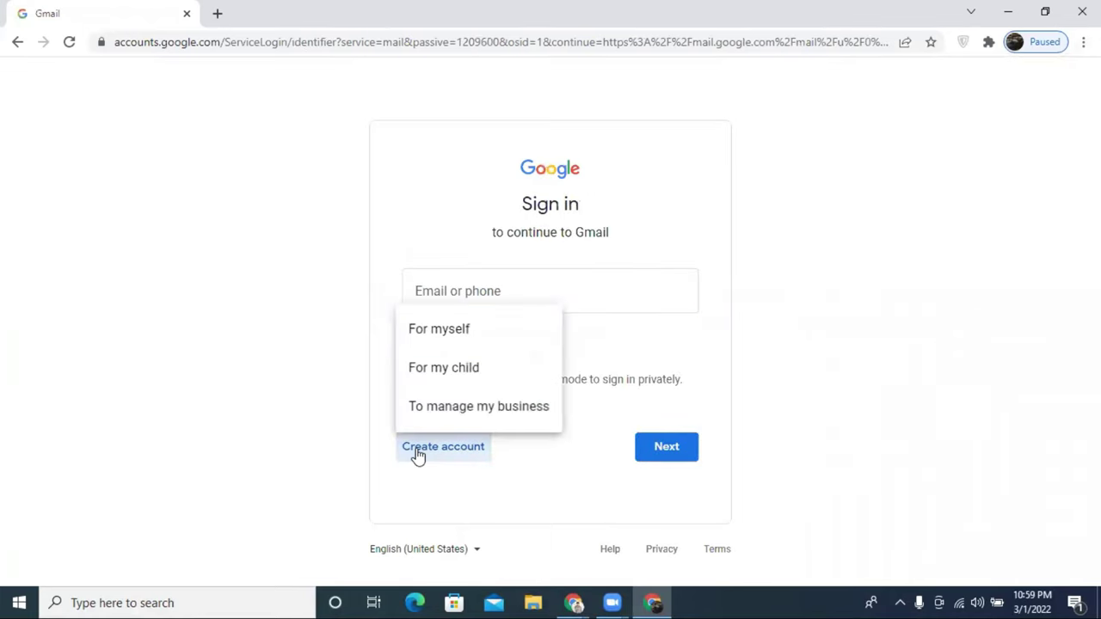
left_click(467, 331)
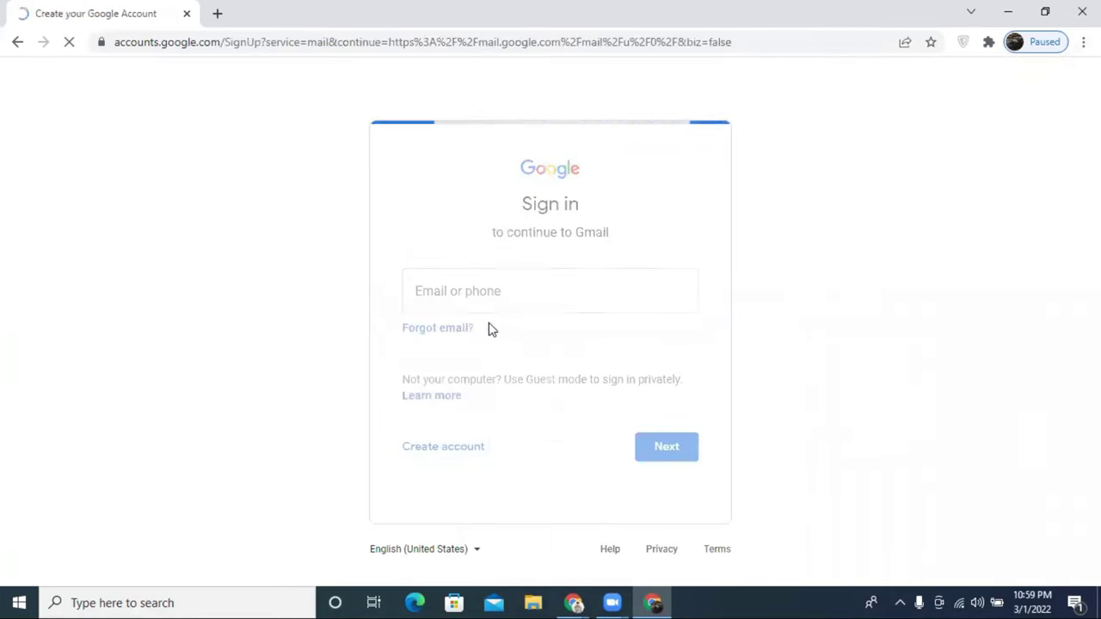
left_click(326, 247)
type("raju")
left_click(435, 250)
- Finish the last name and enter a username, correcting its last two digits
type("abamed")
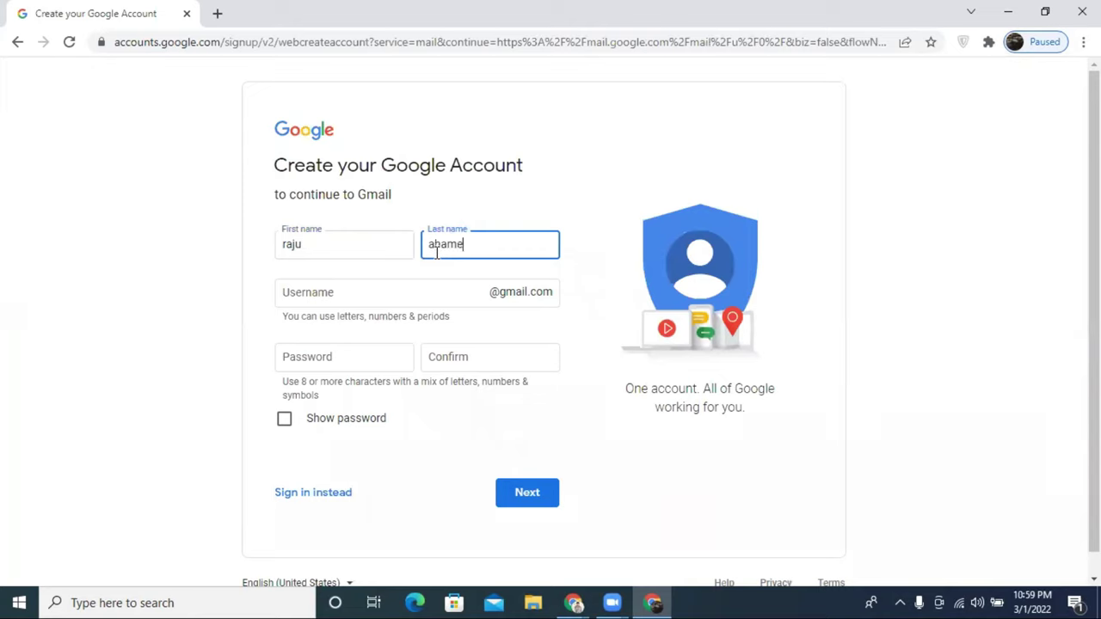
left_click(402, 282)
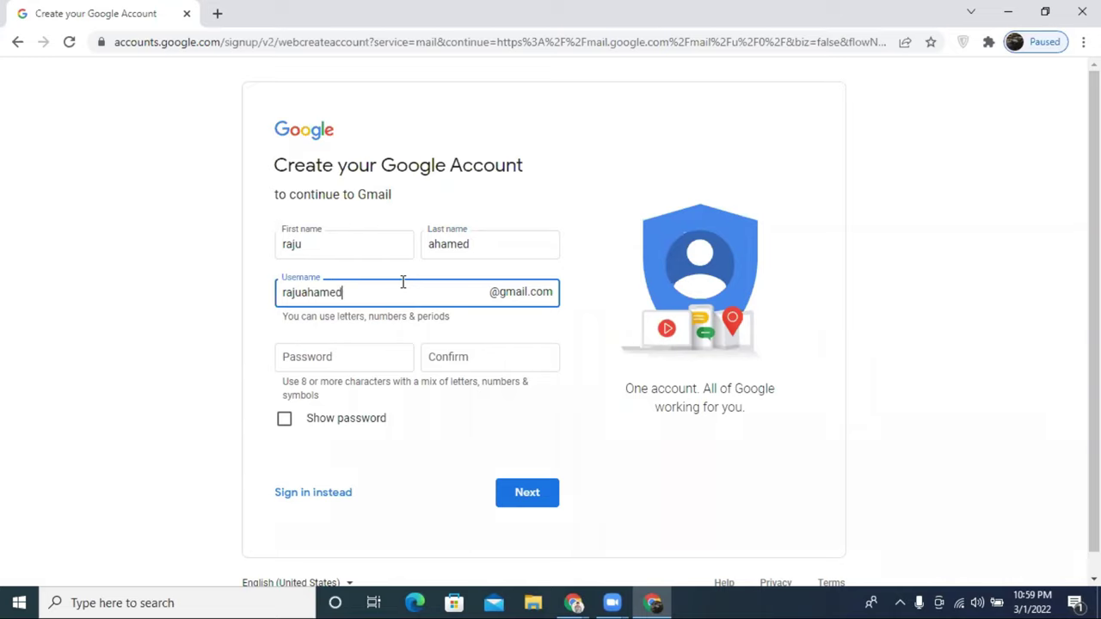
left_click(616, 412)
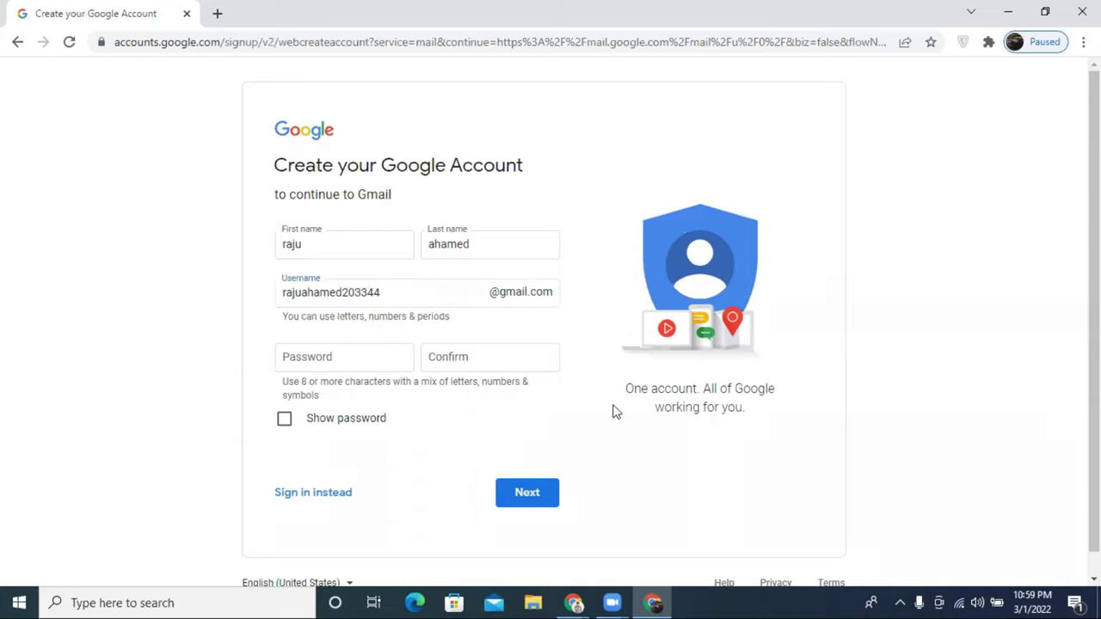
- Enter the password and its confirmation, toggling Show password to verify they match
left_click(349, 361)
type("••••••")
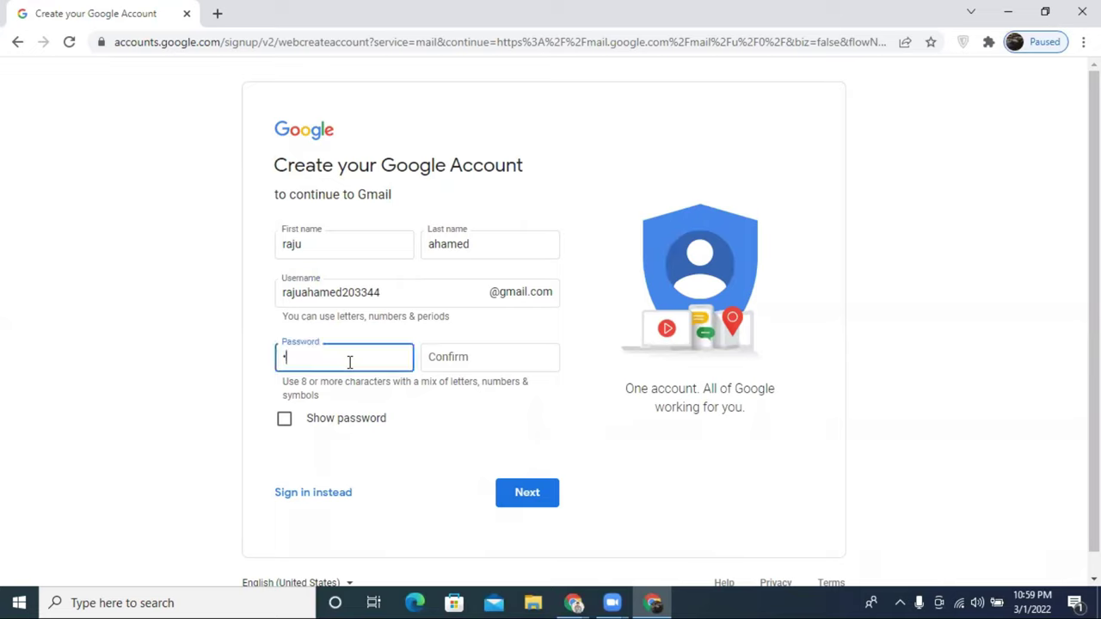
type("••")
left_click_drag(469, 380, 479, 354)
left_click(478, 354)
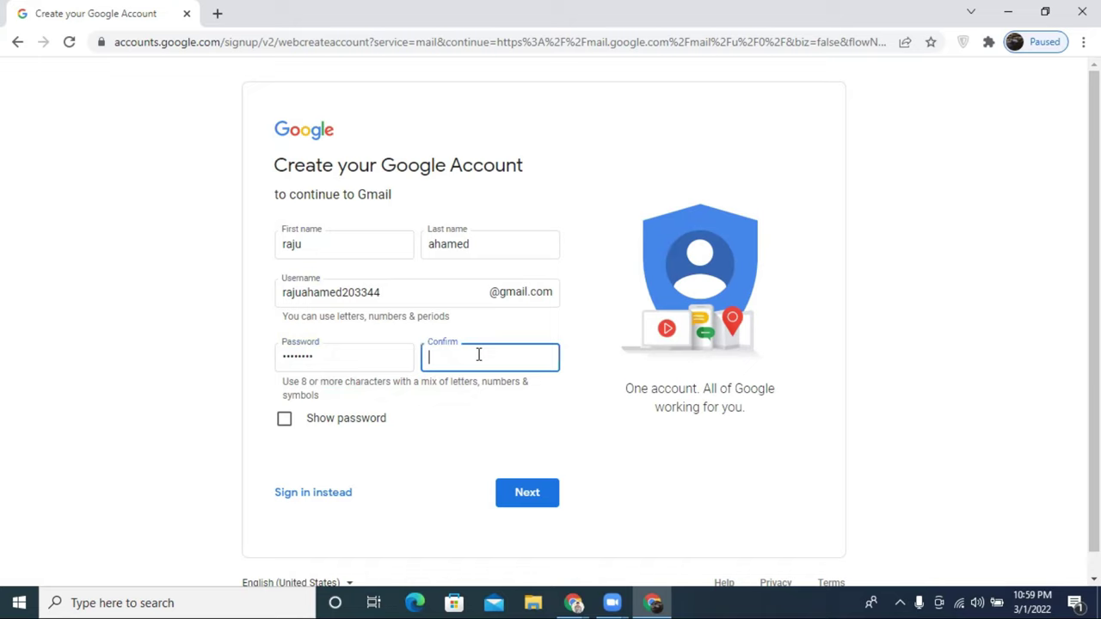
type("••••••••")
left_click(292, 421)
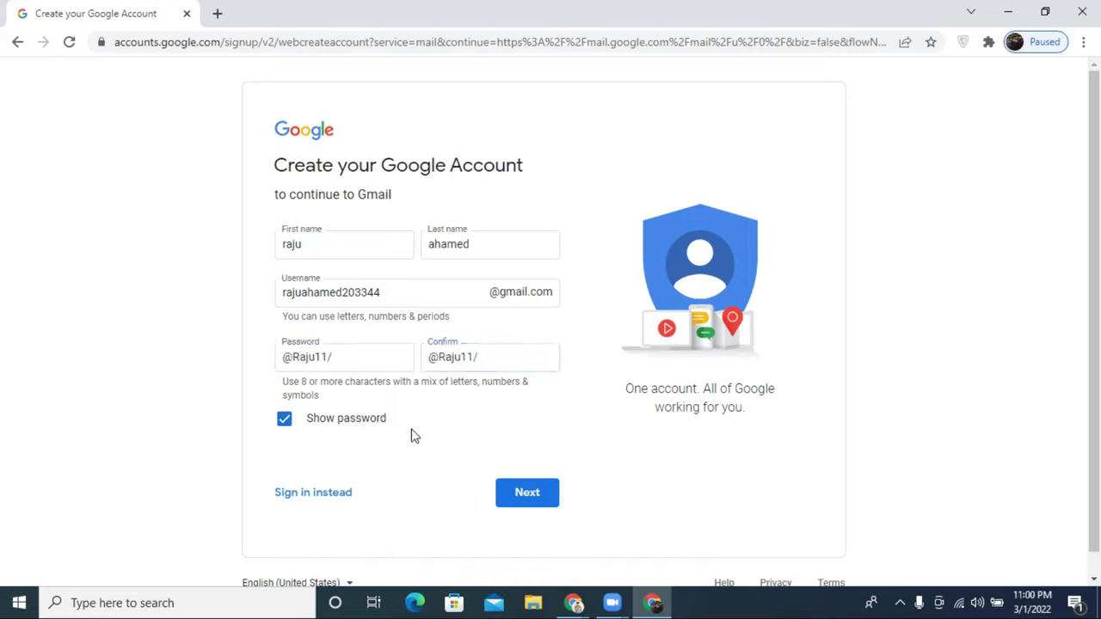
left_click(285, 422)
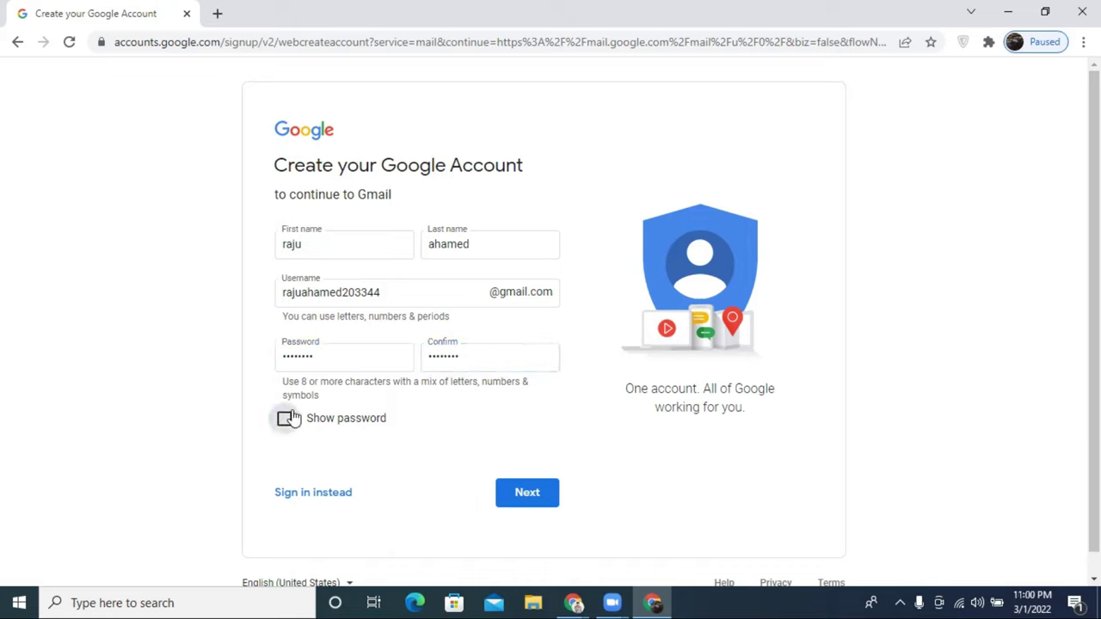
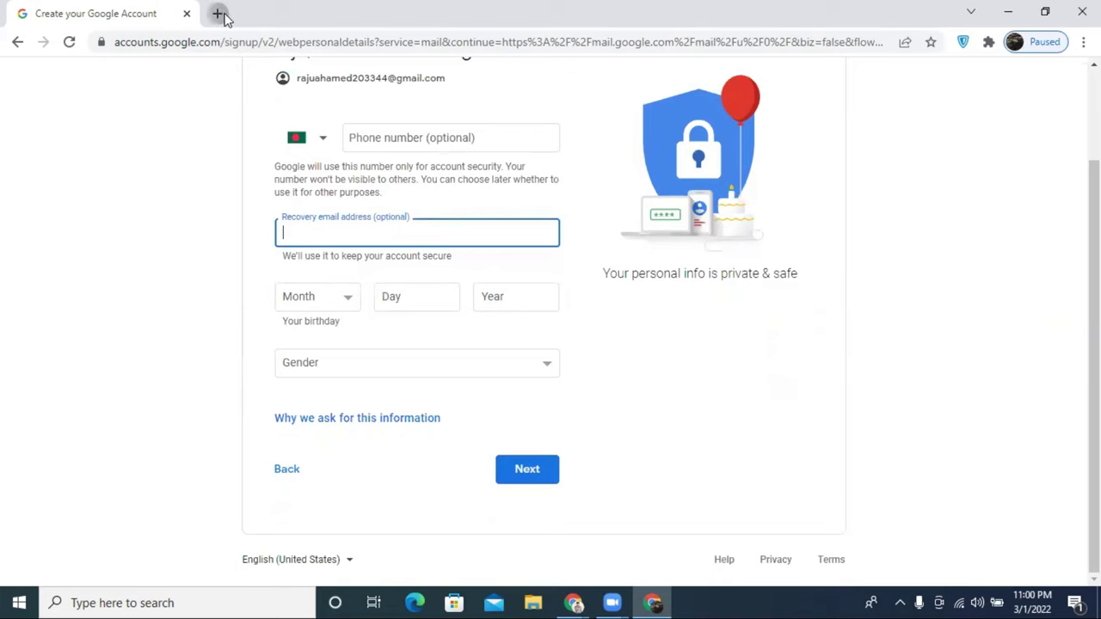
- Open a new browser tab beside the account signup form
left_click(216, 12)
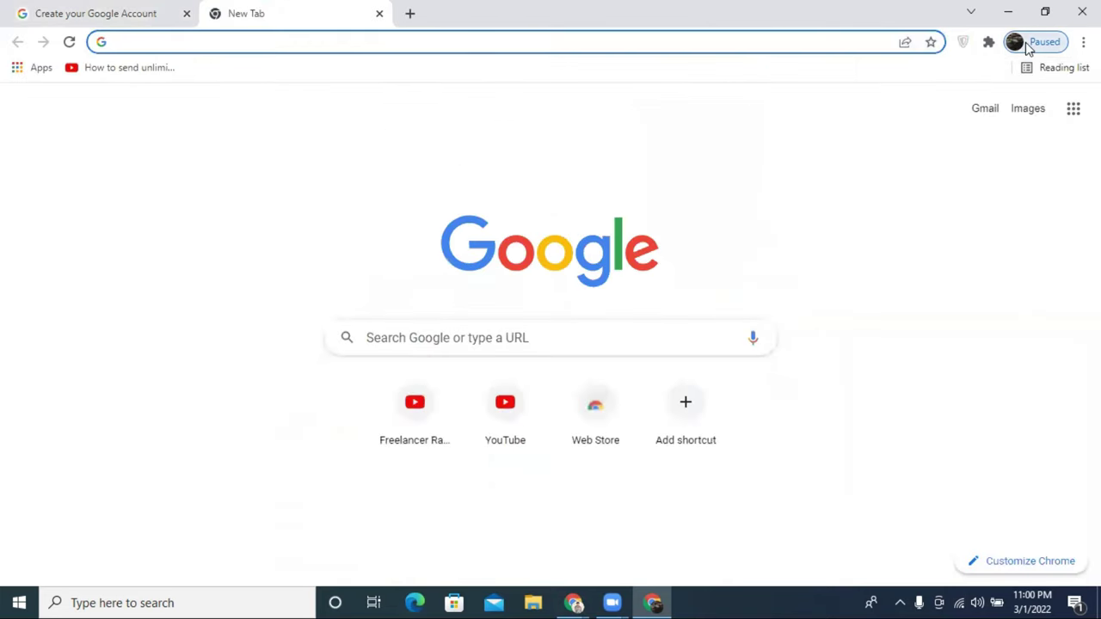
- Open Gmail from the Google apps grid in the new tab
left_click(1028, 42)
left_click(713, 133)
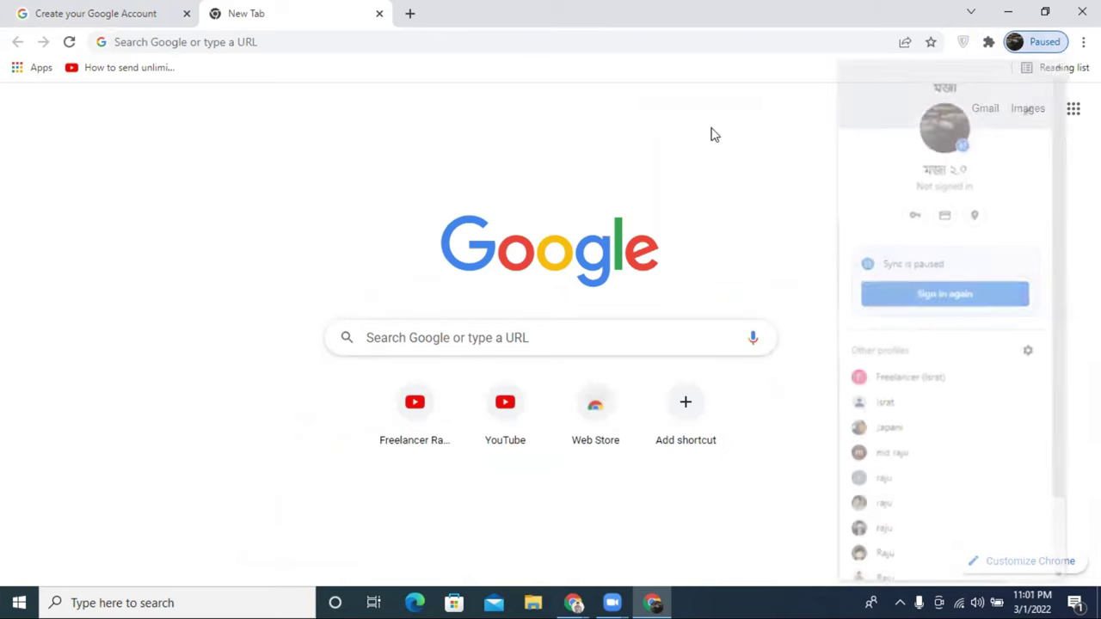
left_click(1074, 109)
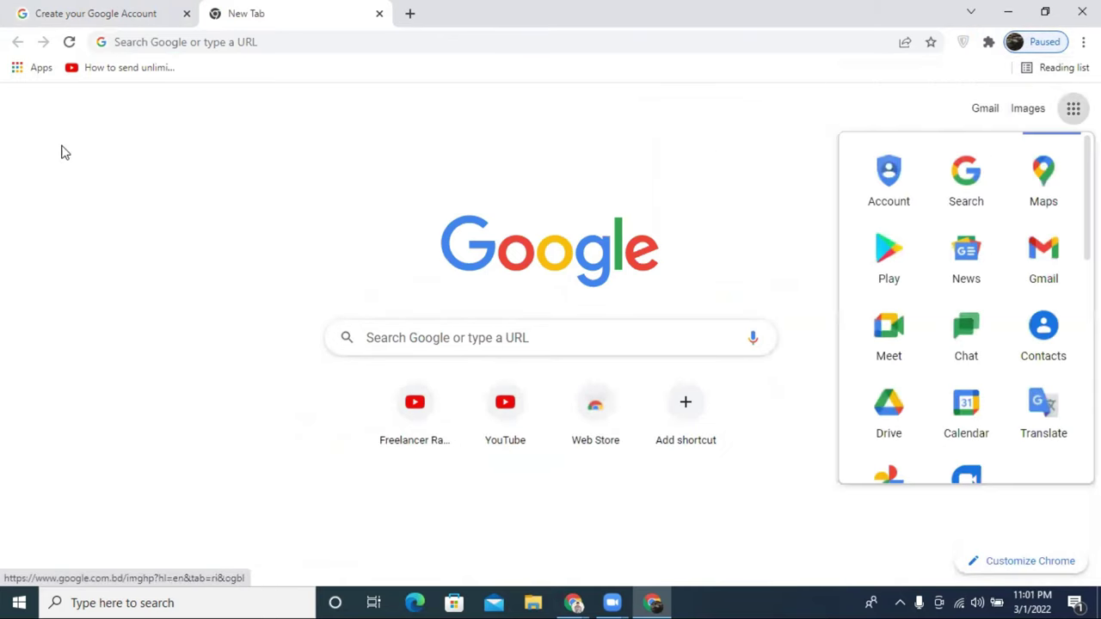
left_click(1057, 283)
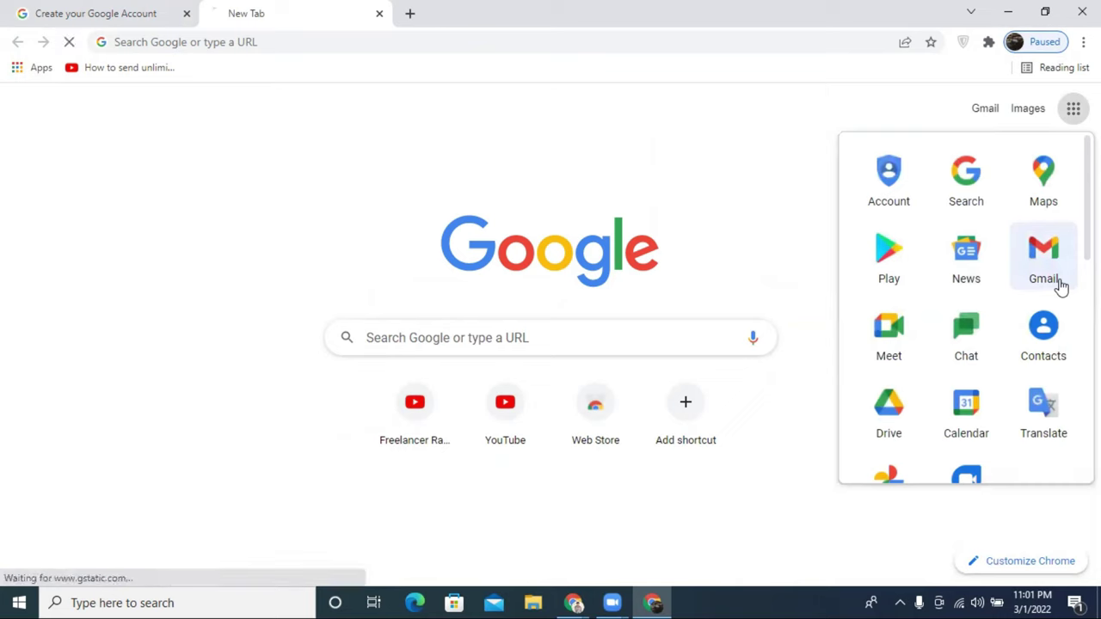
left_click(146, 9)
left_click(284, 13)
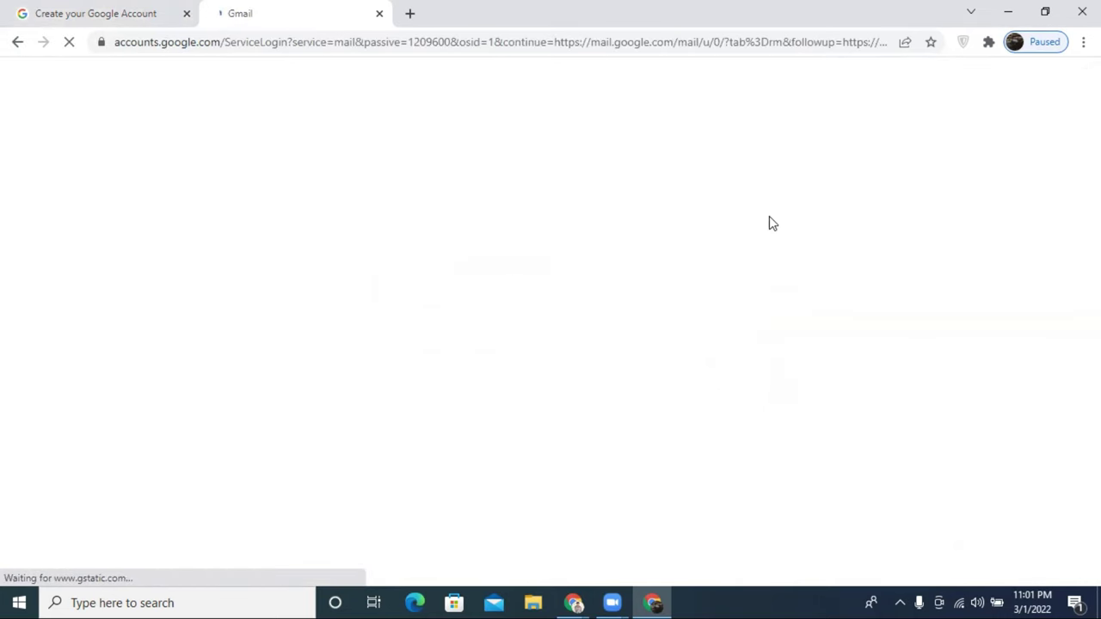
- Choose the existing account and submit its password, which is rejected as wrong
left_click(473, 268)
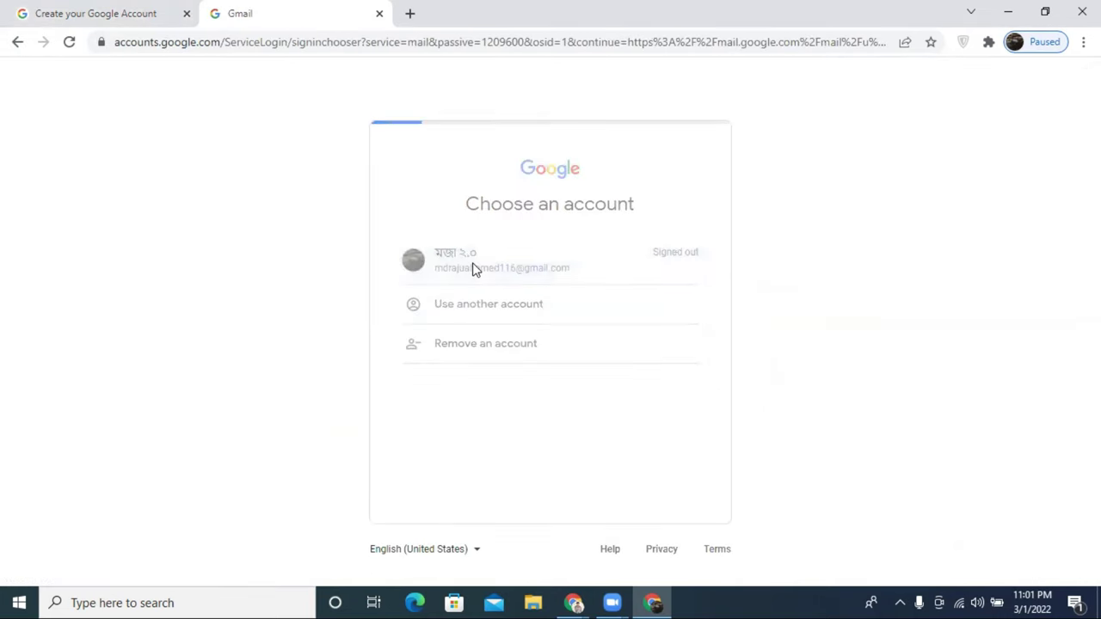
left_click(524, 241)
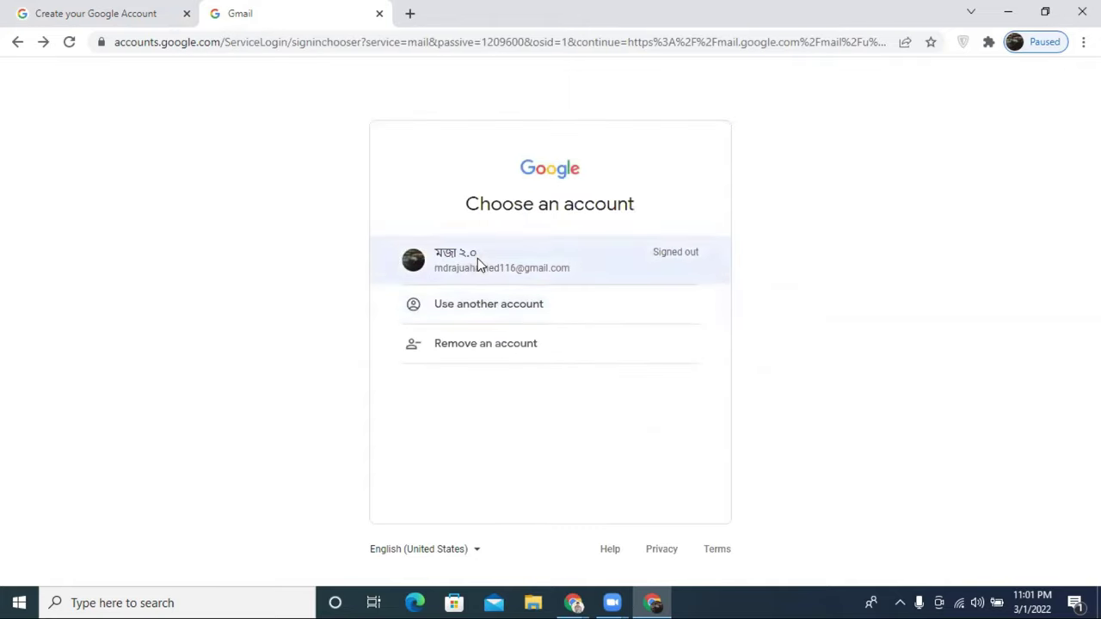
left_click(477, 258)
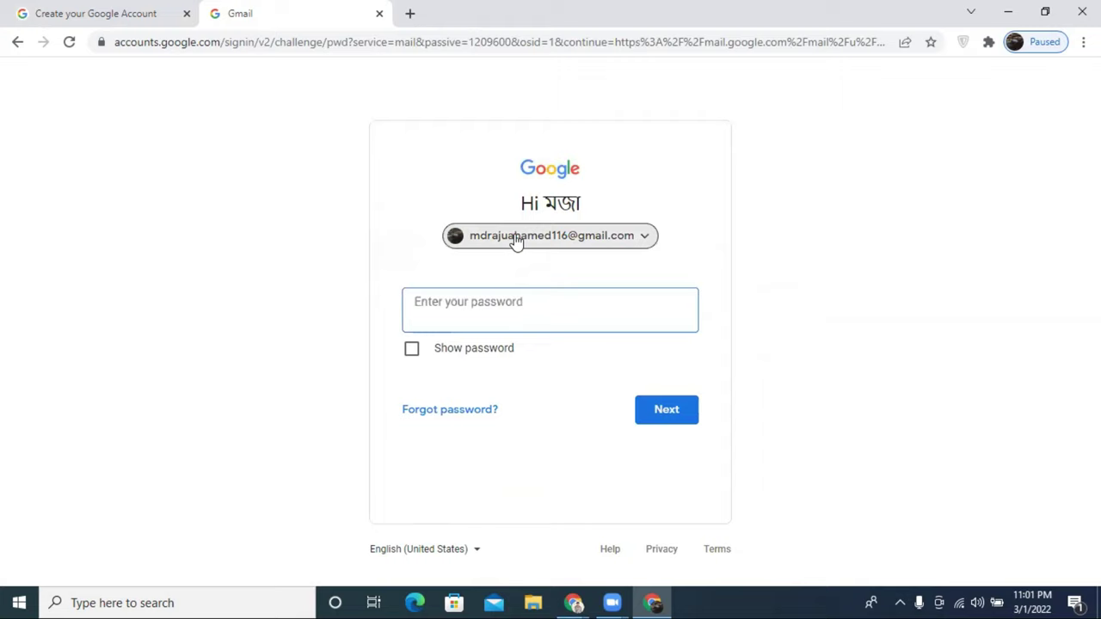
left_click(517, 241)
left_click(477, 278)
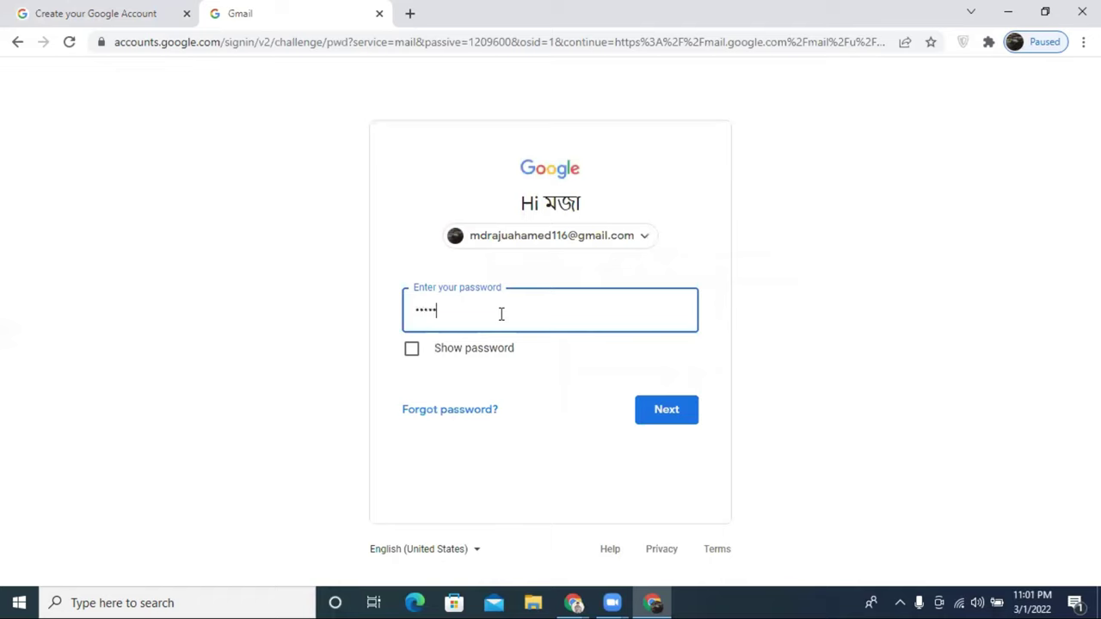
key("Return")
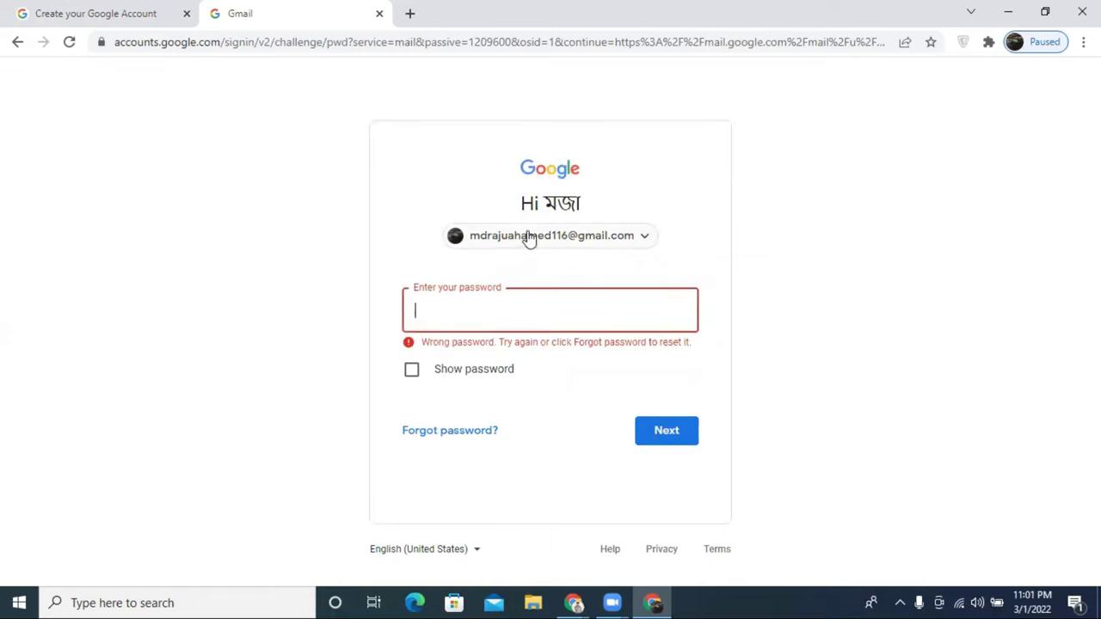
- Switch to the other Chrome window's new tab
mouse_move(573, 602)
left_click(648, 552)
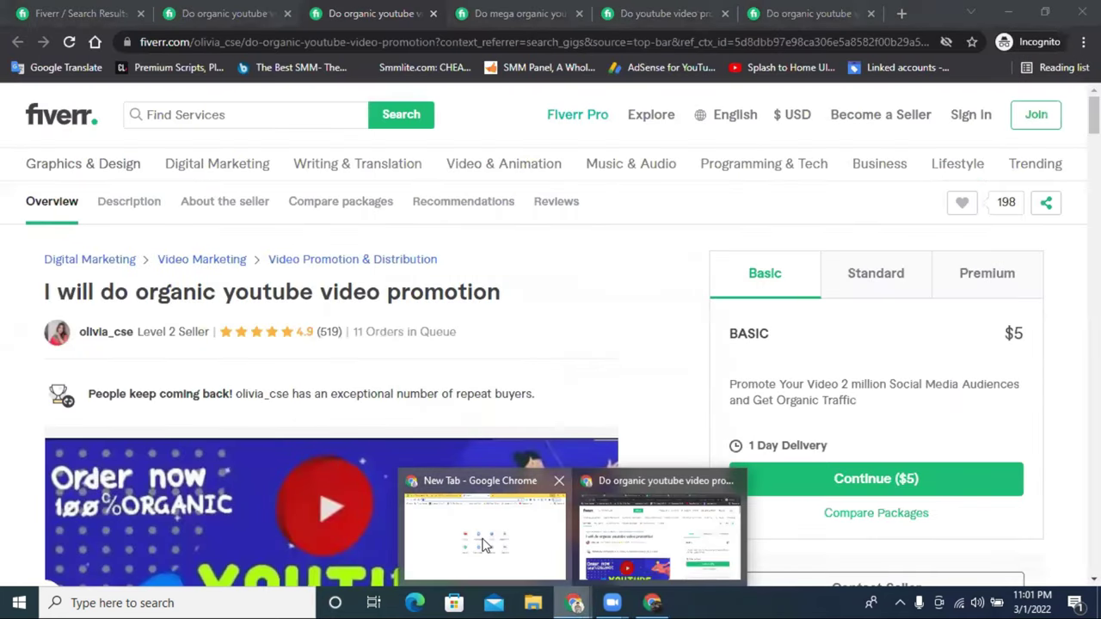
left_click(488, 545)
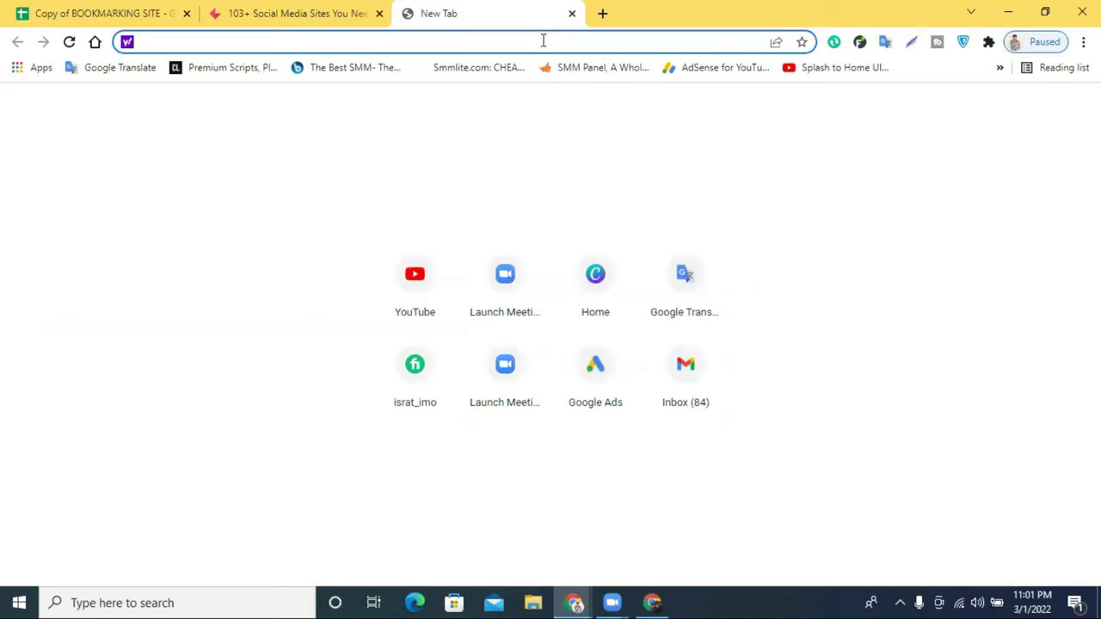
- Open Gmail via the Apps page, select the signed-in account's email address, and return to signup
left_click(35, 67)
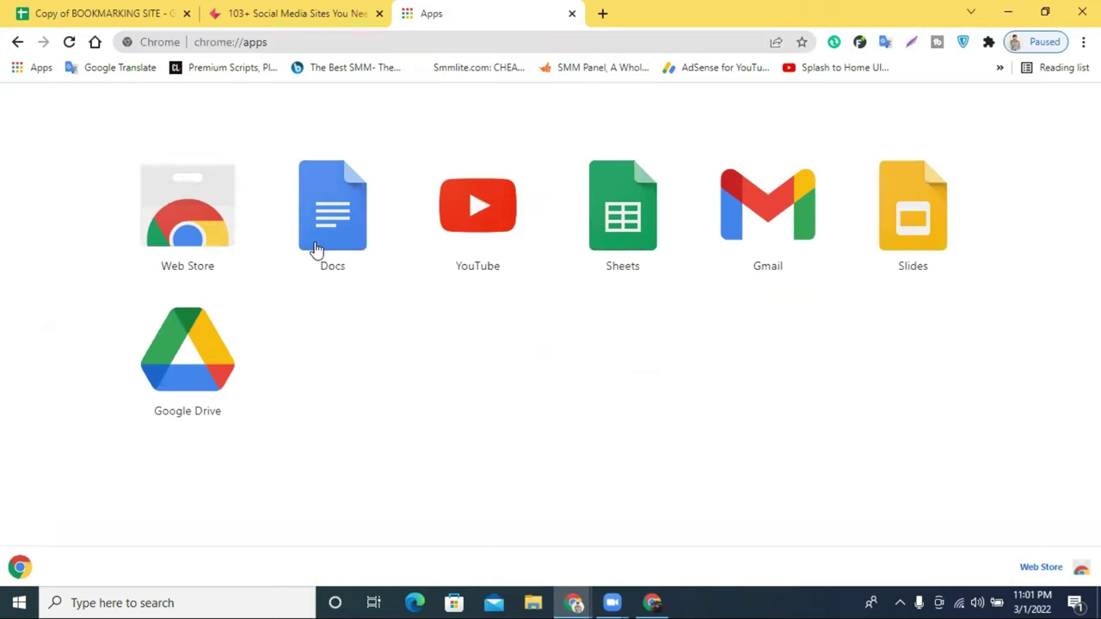
left_click(728, 228)
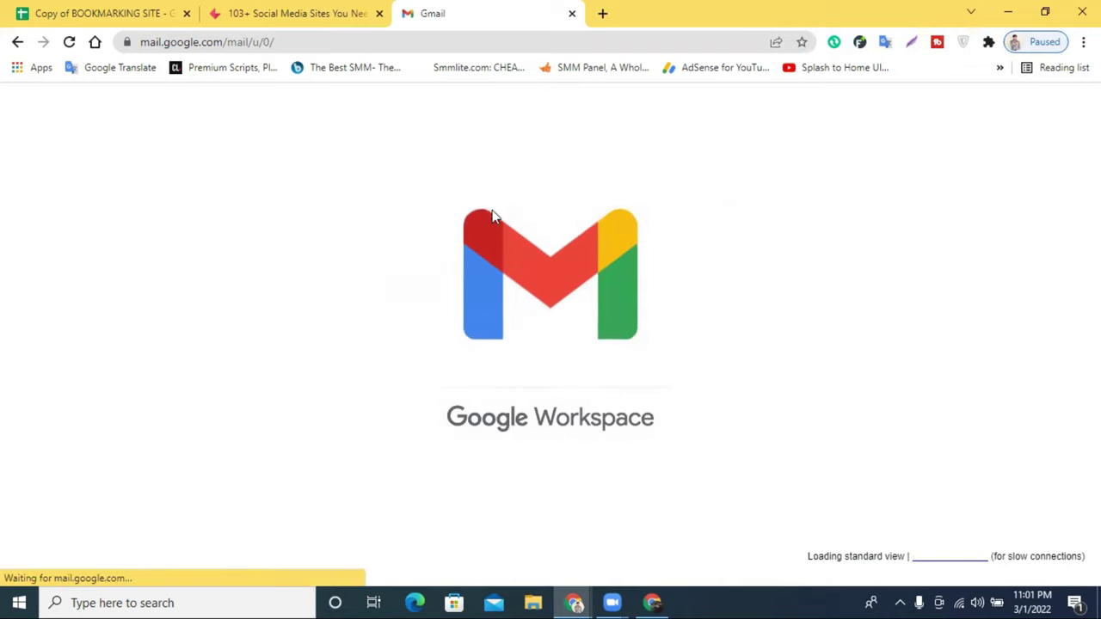
left_click(1073, 109)
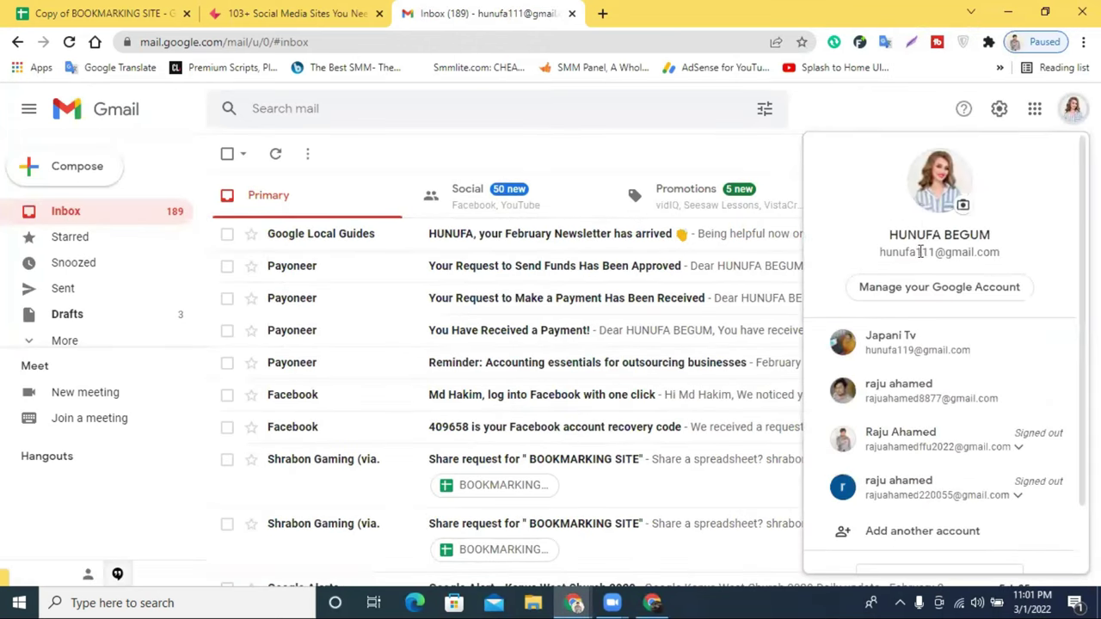
triple_click(920, 252)
key("ctrl+c")
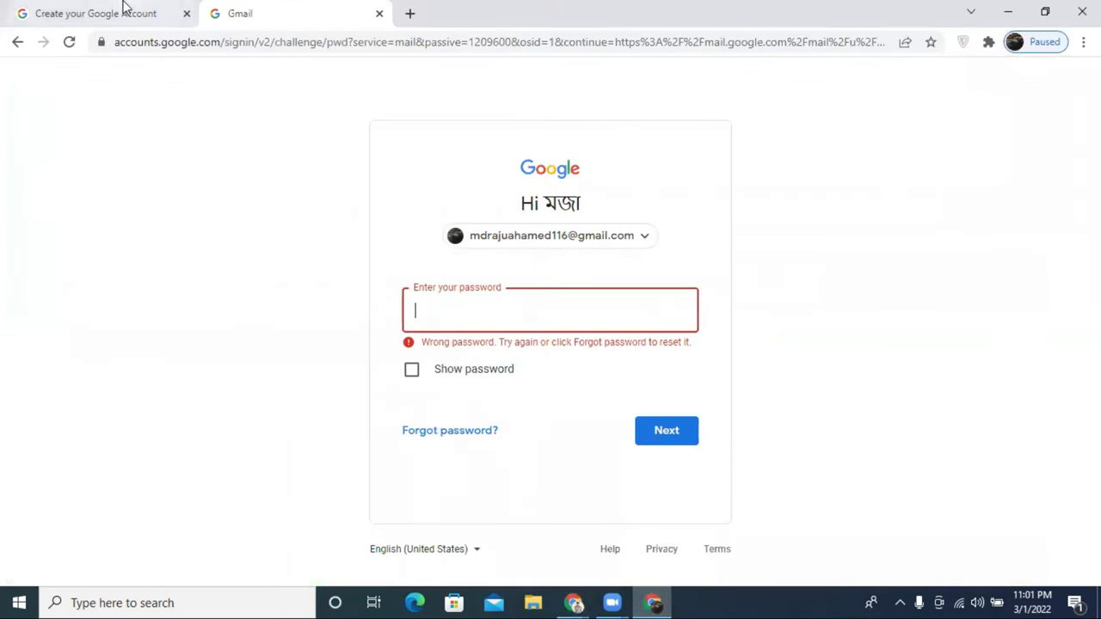
left_click(123, 10)
- Paste the copied address as recovery email, set birth month to June and gender to Male
key("ctrl+v")
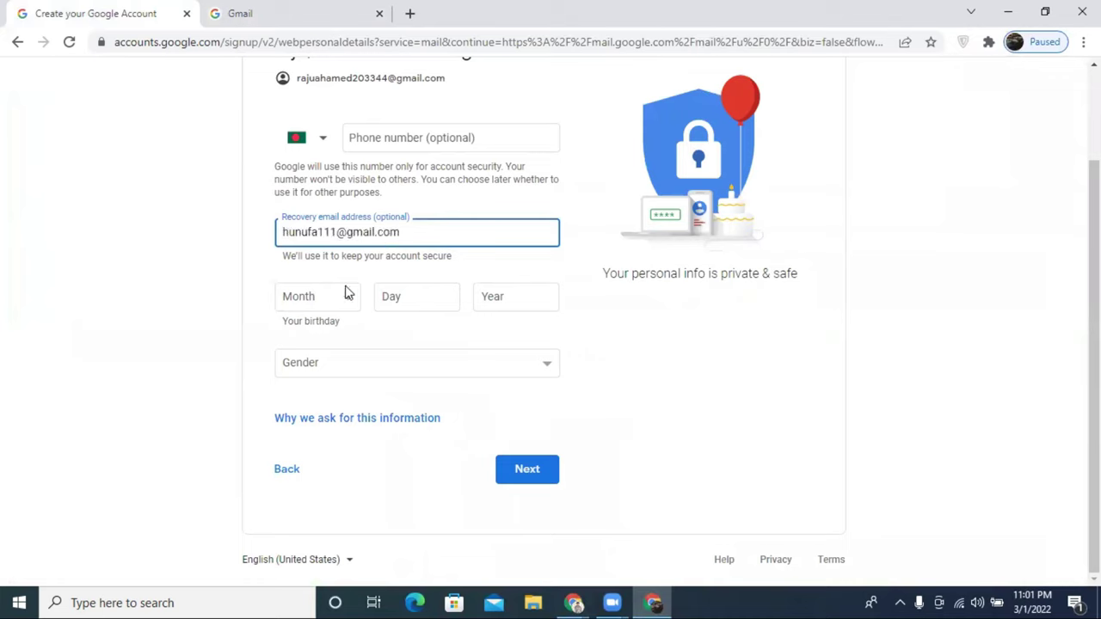
left_click(323, 297)
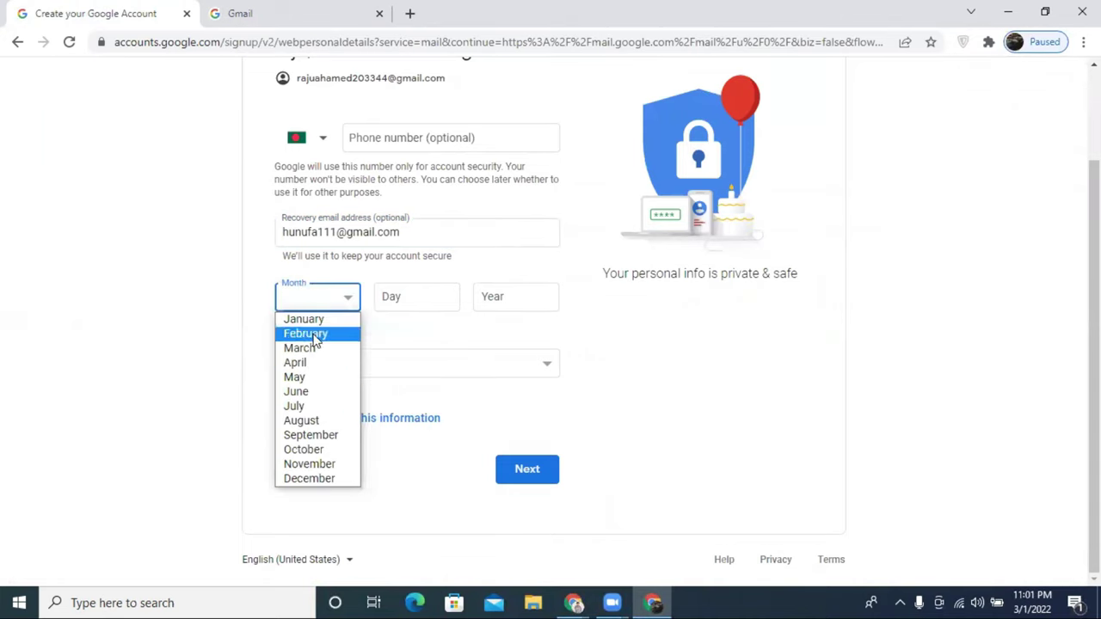
left_click(311, 393)
left_click(418, 298)
left_click(477, 306)
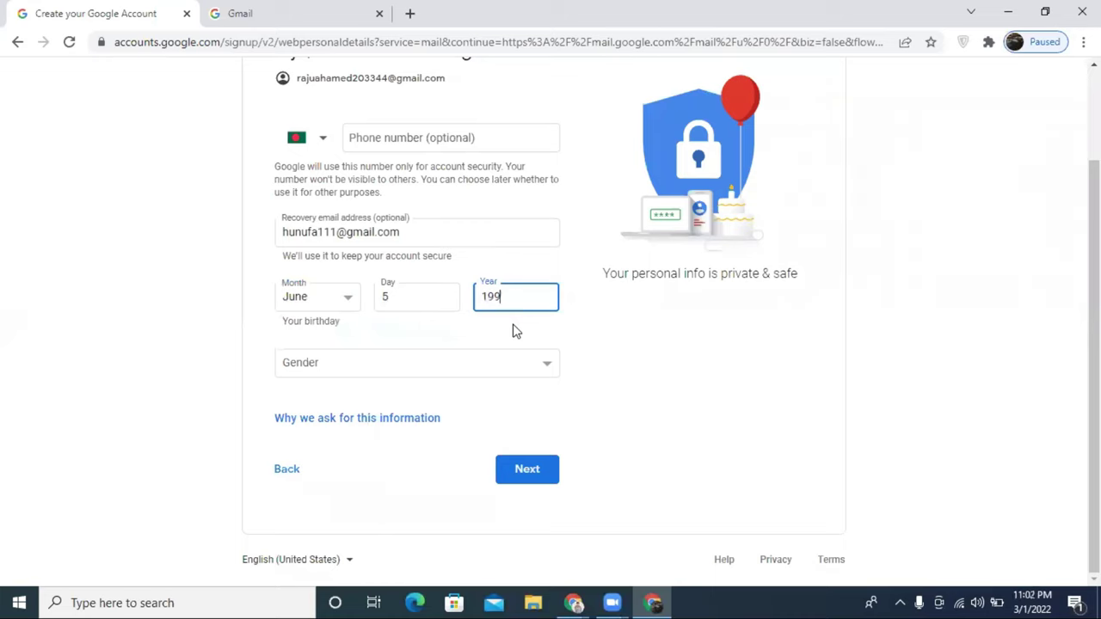
left_click(376, 374)
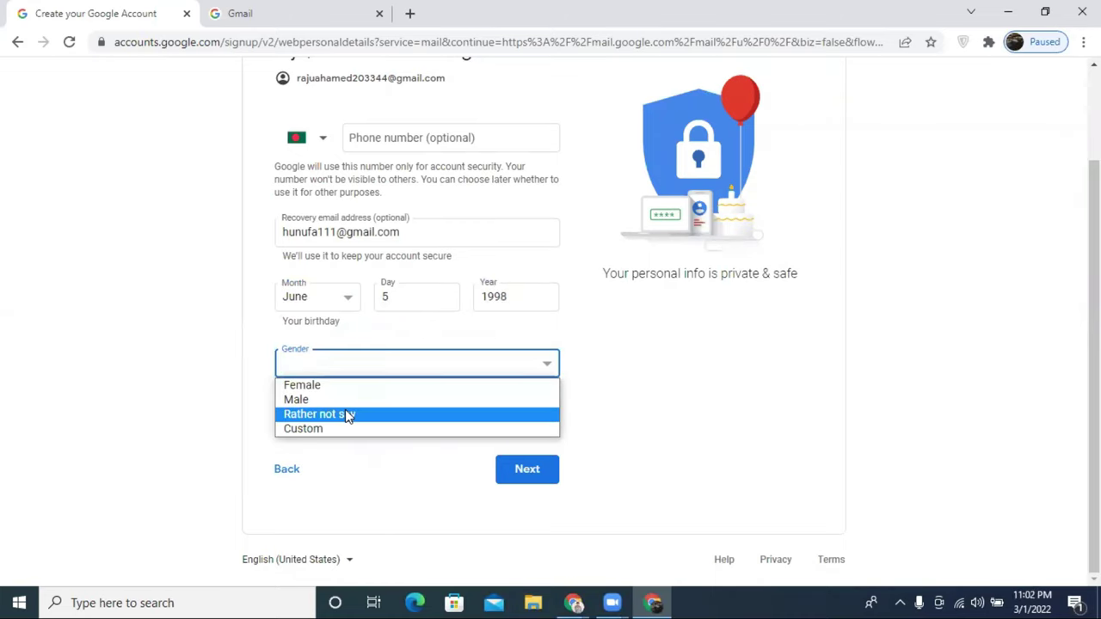
left_click(347, 399)
- Continue to the Privacy and Terms page and accept the agreement
left_click(521, 472)
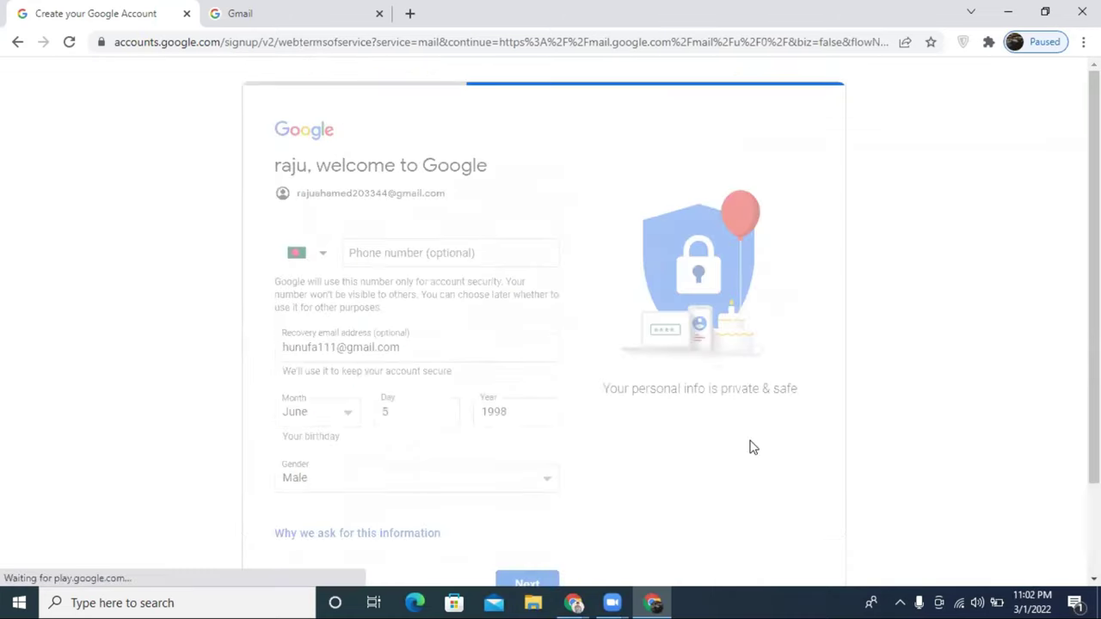
scroll(470, 333, "down", 10)
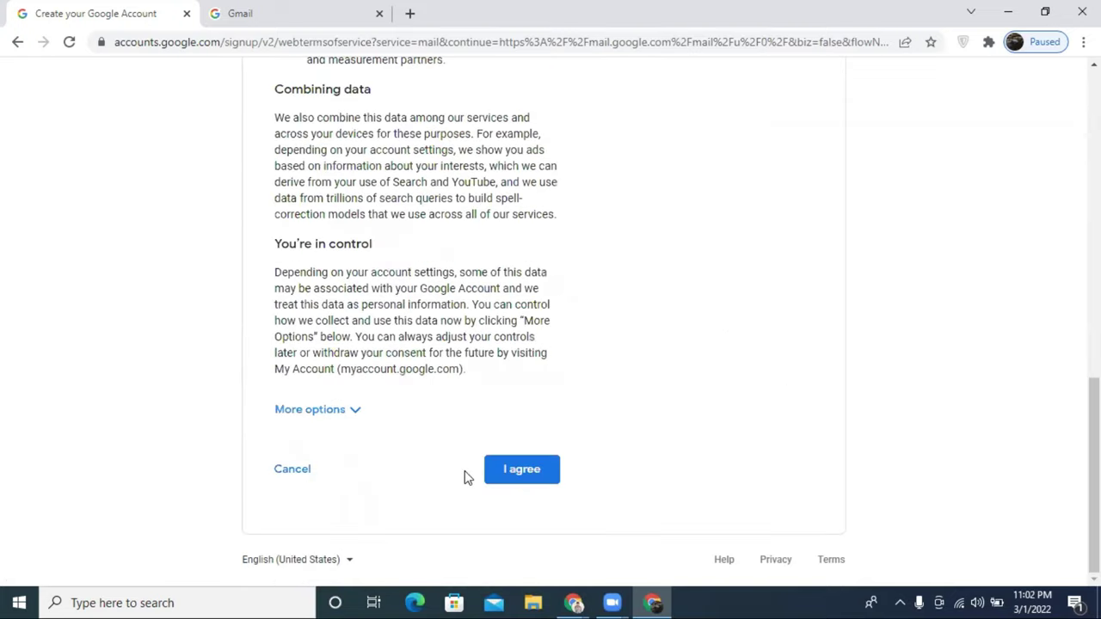
left_click(511, 462)
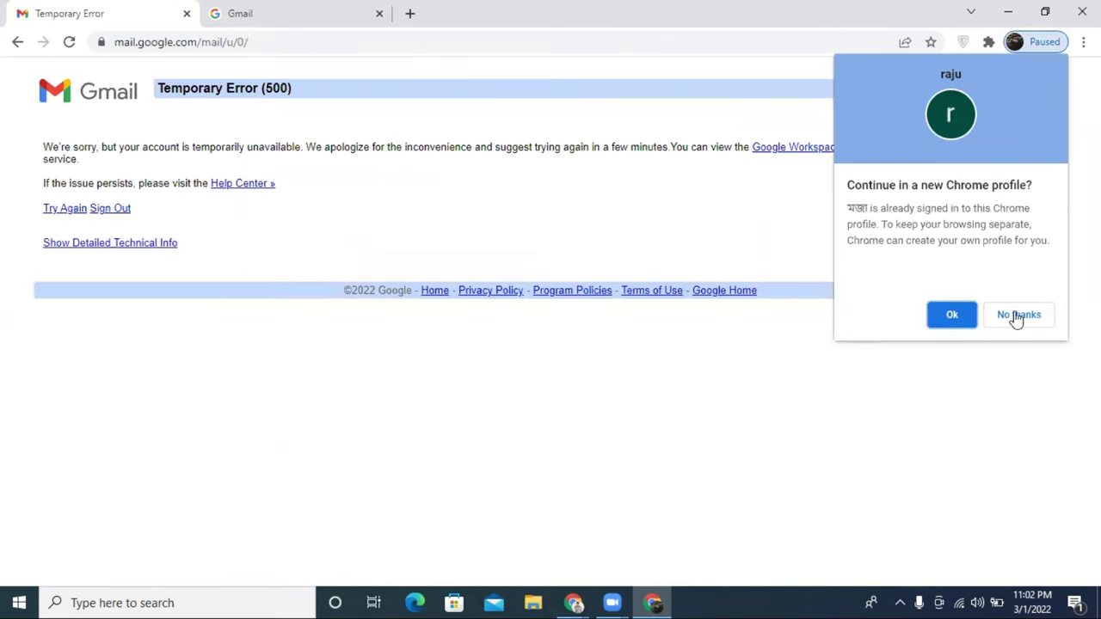
- Continue in a new Chrome profile, finish its customization, and dismiss the profile-switching tip
left_click(950, 316)
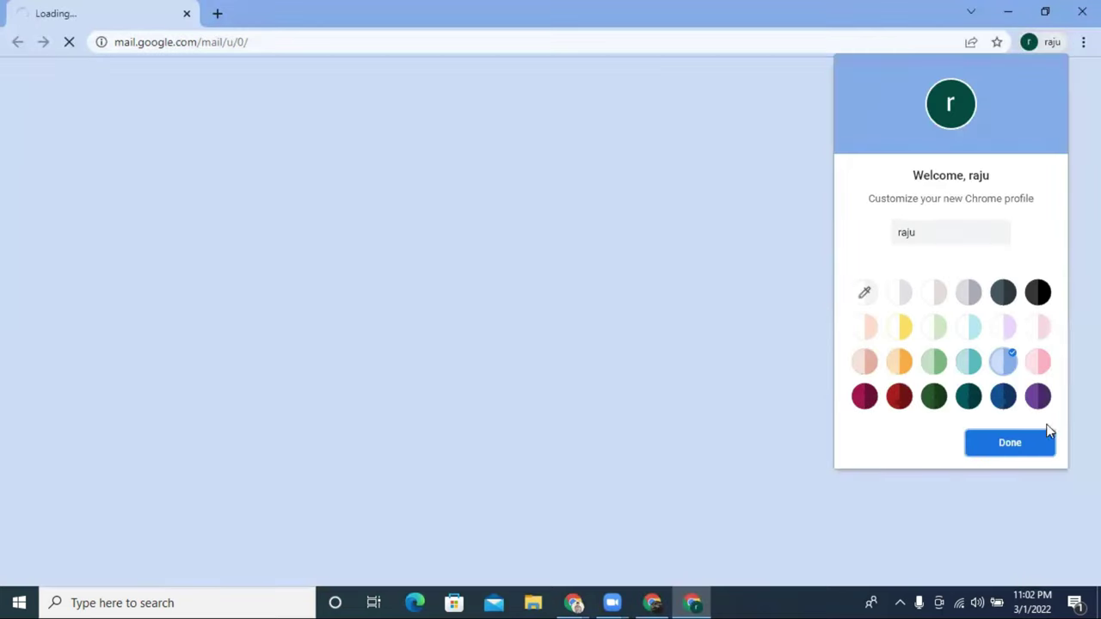
left_click(1024, 450)
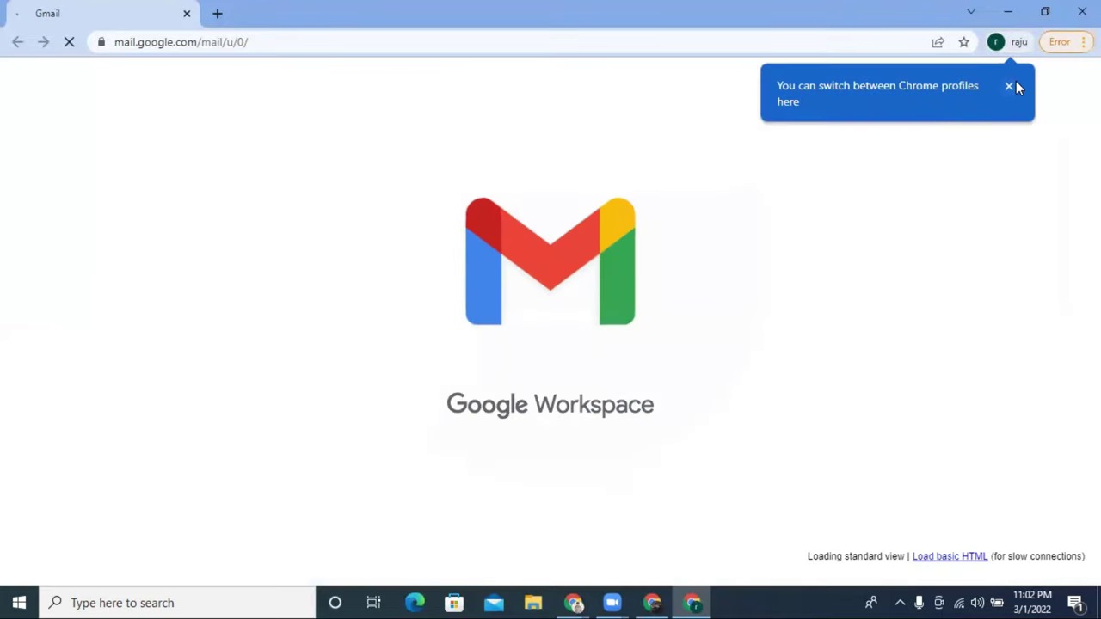
left_click(1010, 86)
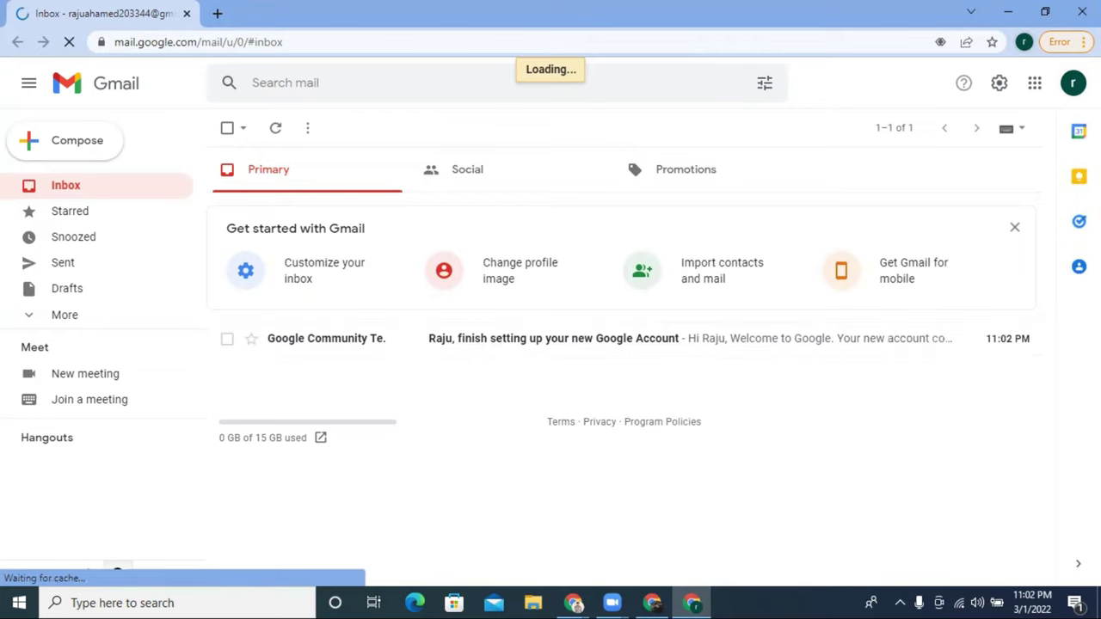
- Copy the new account's e-mail address from the Gmail account panel
left_click(1075, 86)
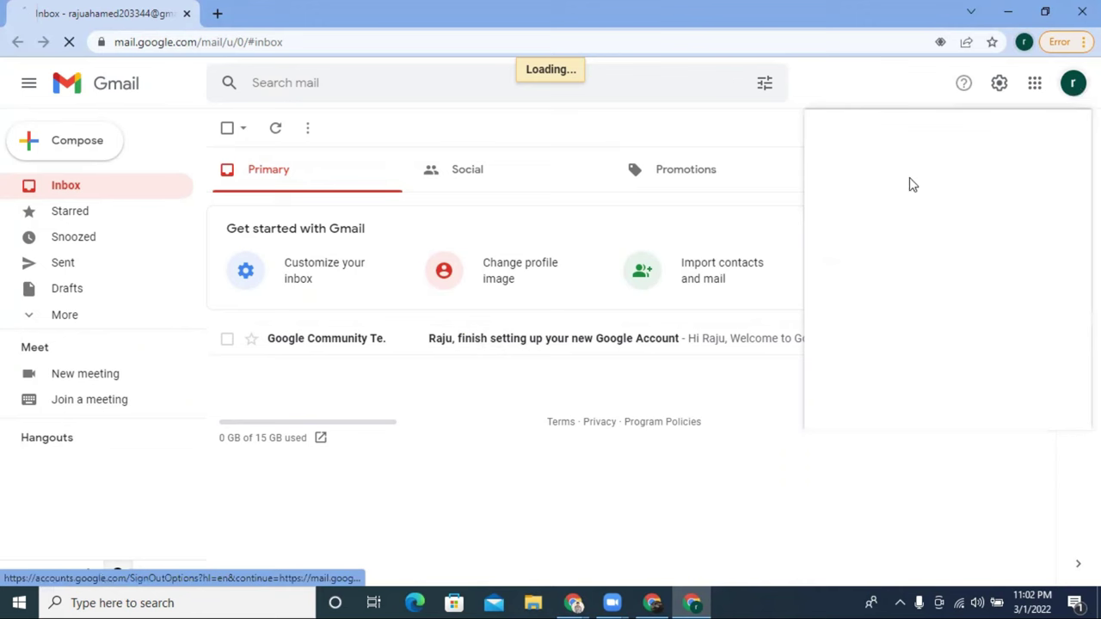
triple_click(928, 226)
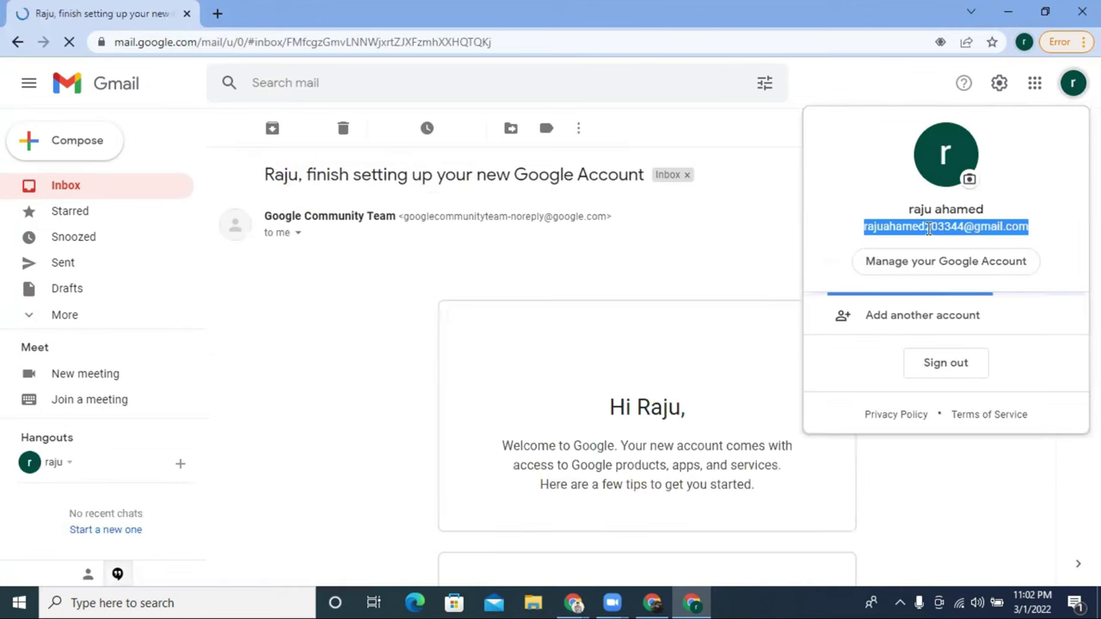
right_click(932, 229)
left_click(935, 238)
right_click(968, 215)
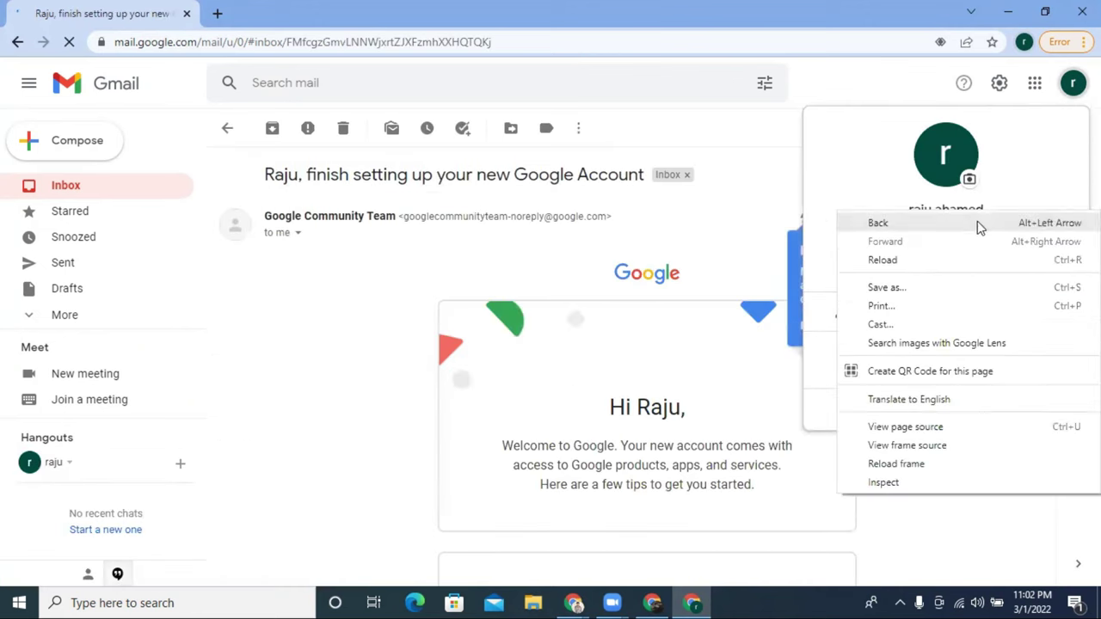
left_click(887, 226)
triple_click(894, 232)
right_click(895, 234)
left_click(926, 240)
scroll(551, 258, "down", 3)
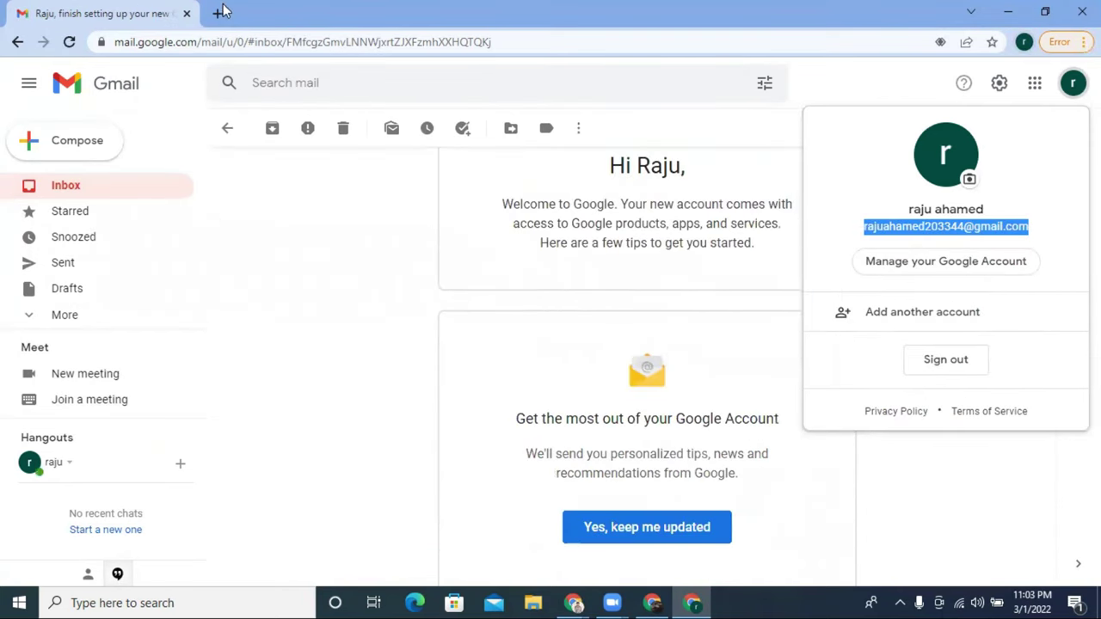
- Search Google for 'youtube' in a new tab
left_click(219, 11)
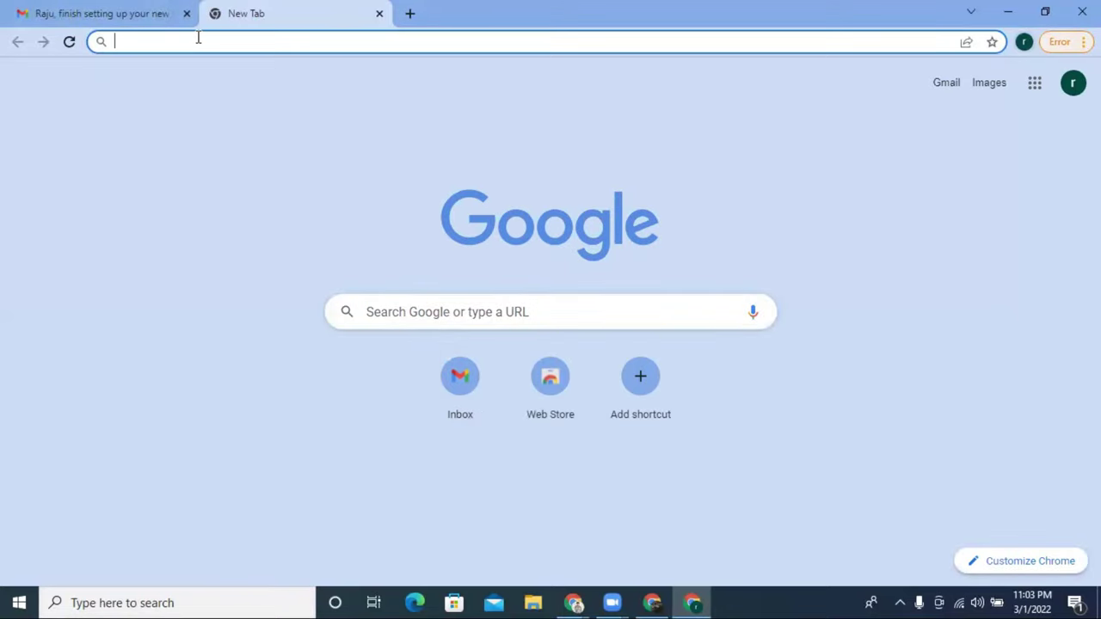
type("youtube")
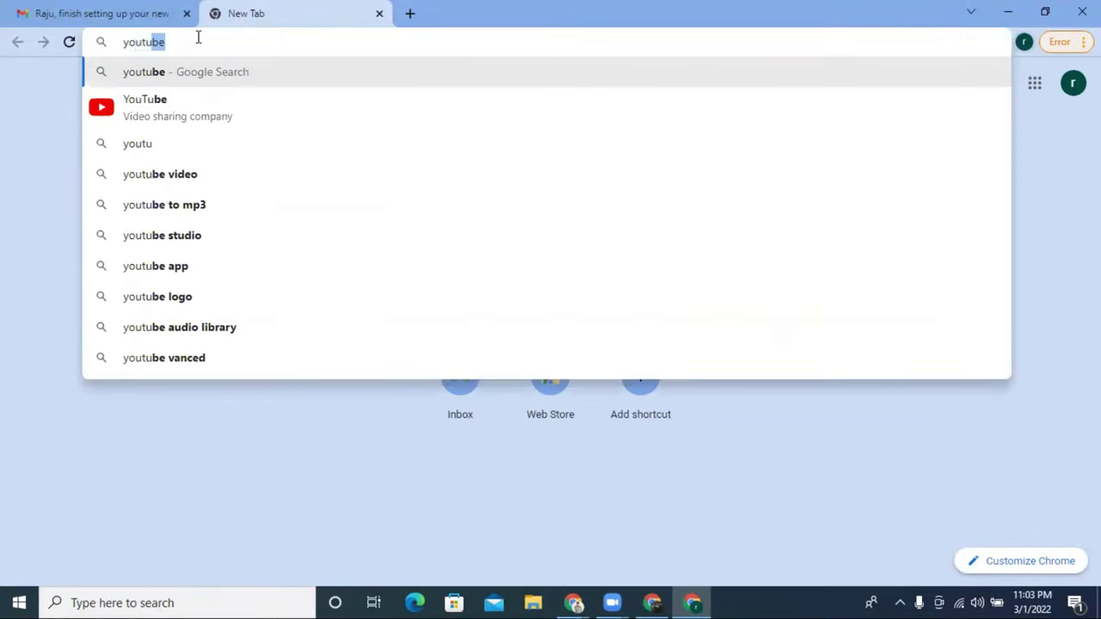
left_click(266, 123)
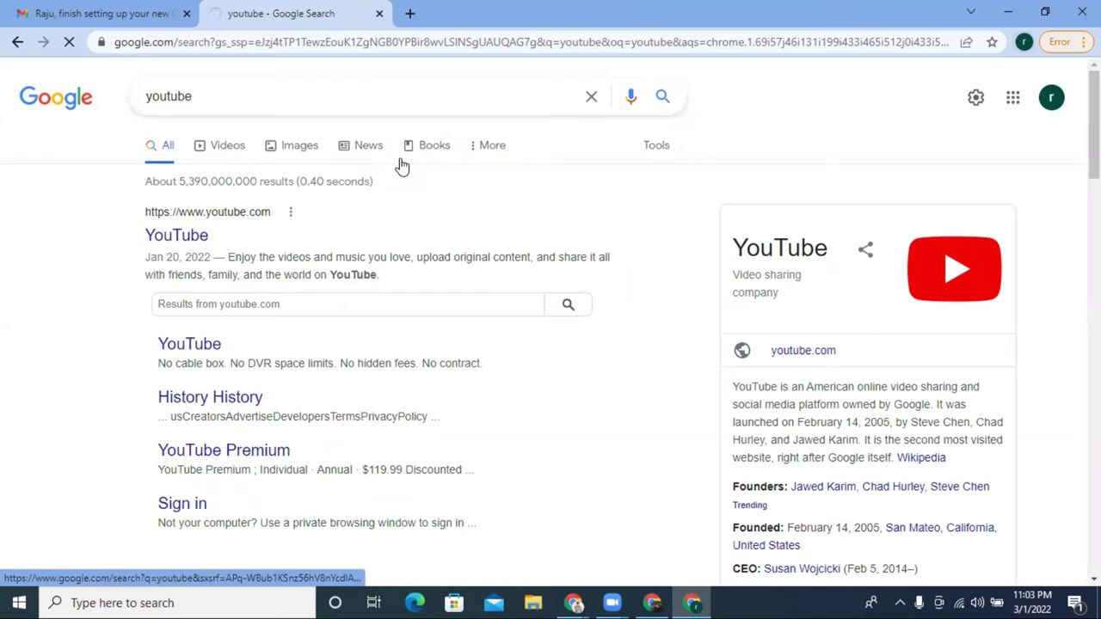
- Open the YouTube site from the top search result
left_click(204, 236)
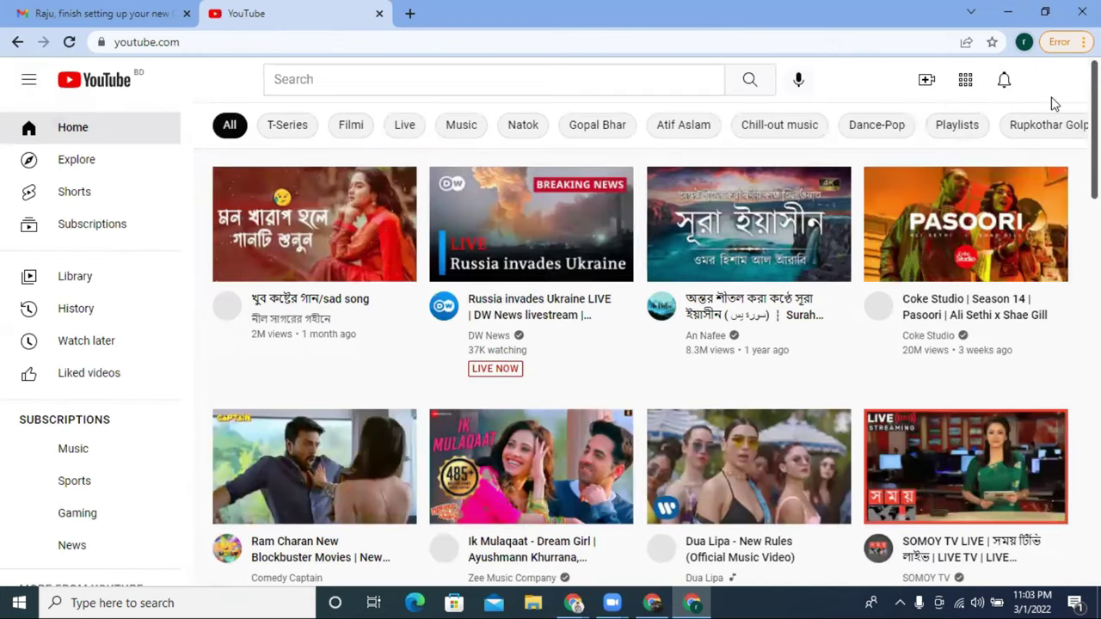
- Open YouTube Settings from the avatar menu, dismiss the notifications prompt, and start channel creation
left_click(1050, 86)
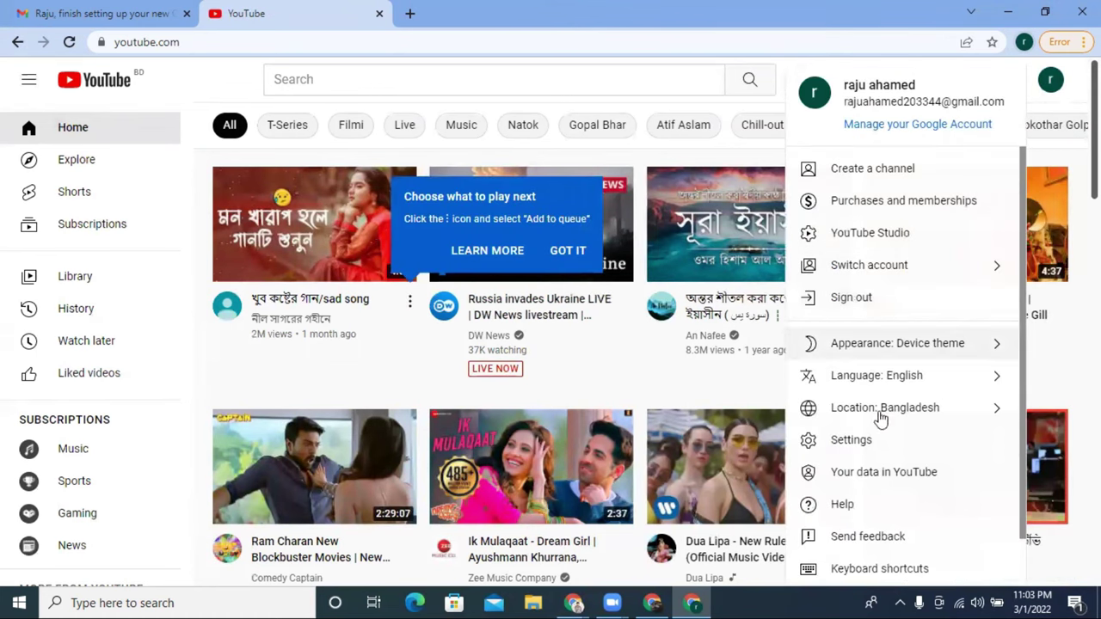
left_click(869, 449)
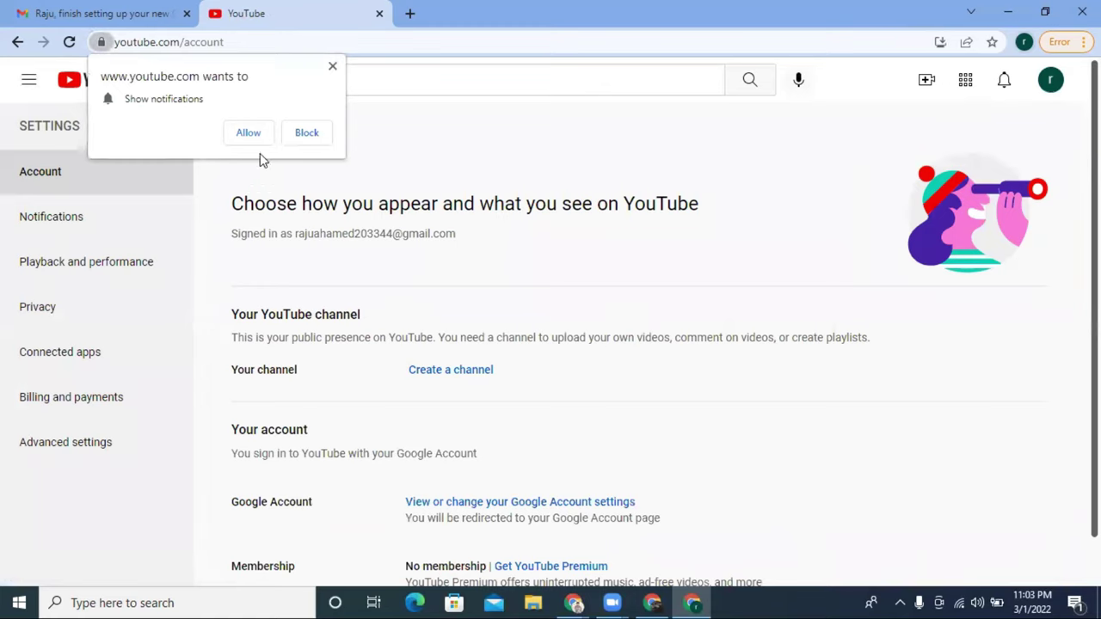
left_click(314, 228)
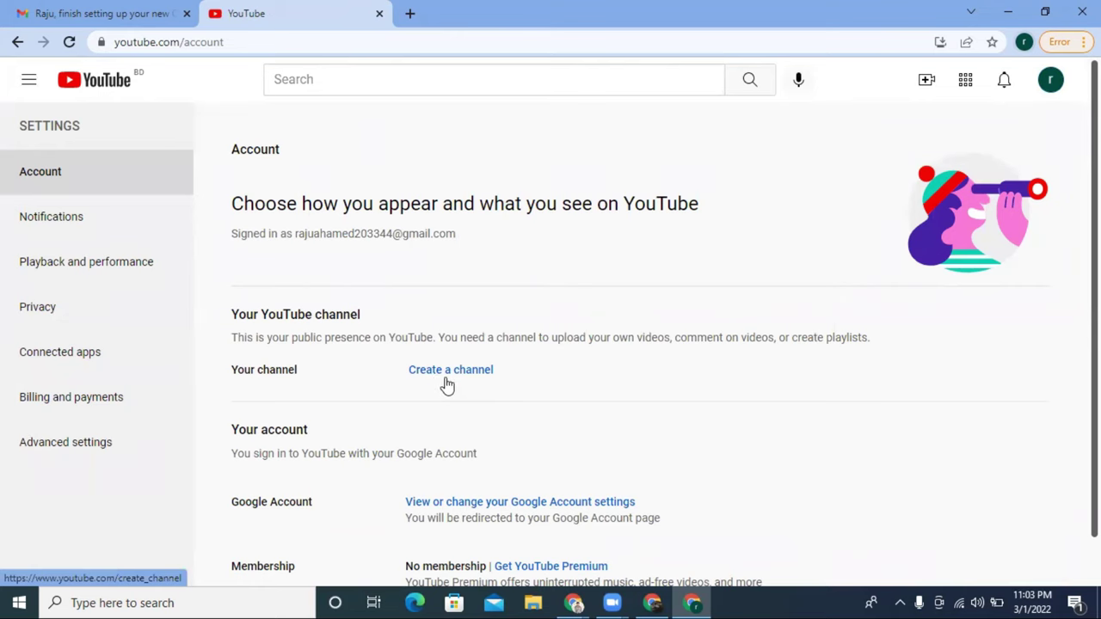
left_click(446, 378)
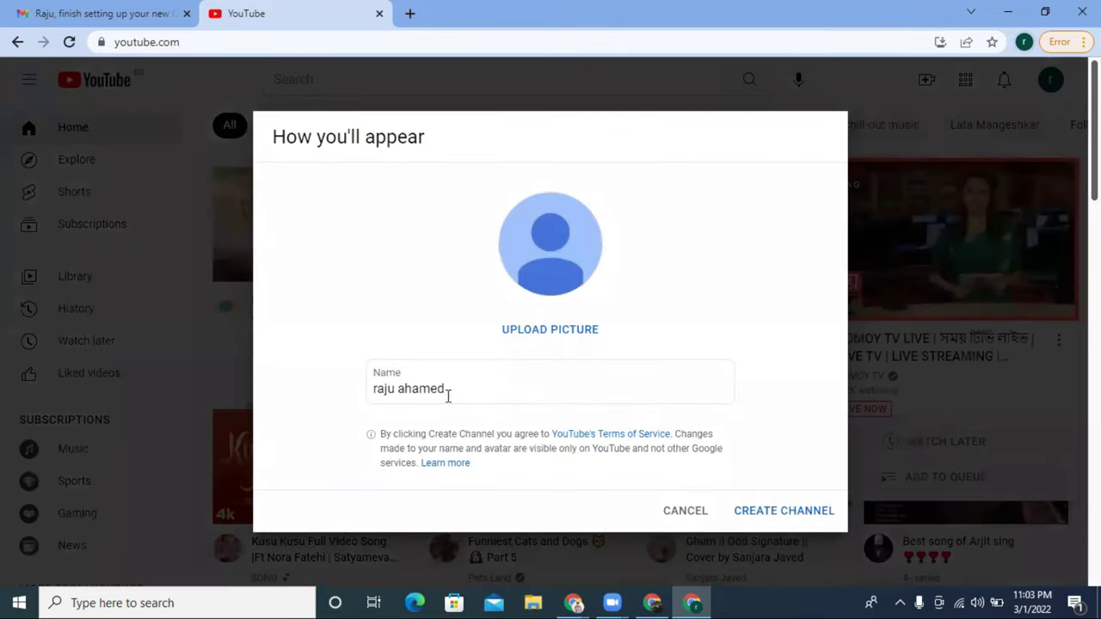
- Confirm CREATE CHANNEL in the 'How you'll appear' dialog under the account's name
left_click(789, 513)
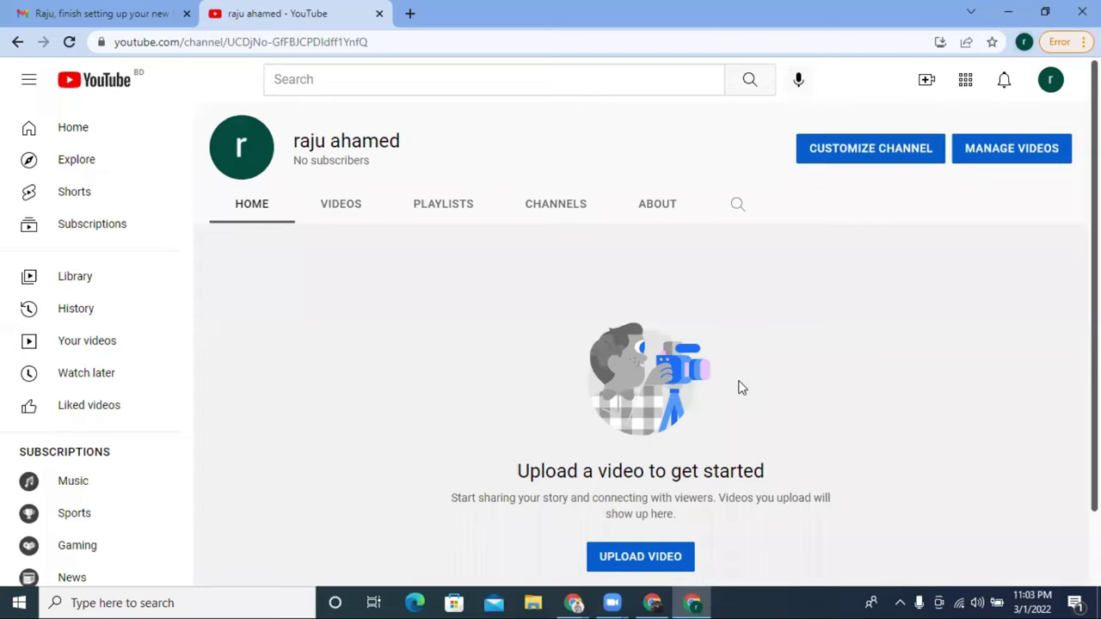
- Open a third, blank browser tab next to the Gmail and YouTube channel tabs
left_click(84, 6)
left_click(234, 12)
left_click(62, 6)
left_click(283, 9)
left_click(129, 13)
left_click(259, 19)
left_click(60, 8)
left_click(275, 7)
left_click(107, 14)
left_click(259, 19)
left_click(409, 13)
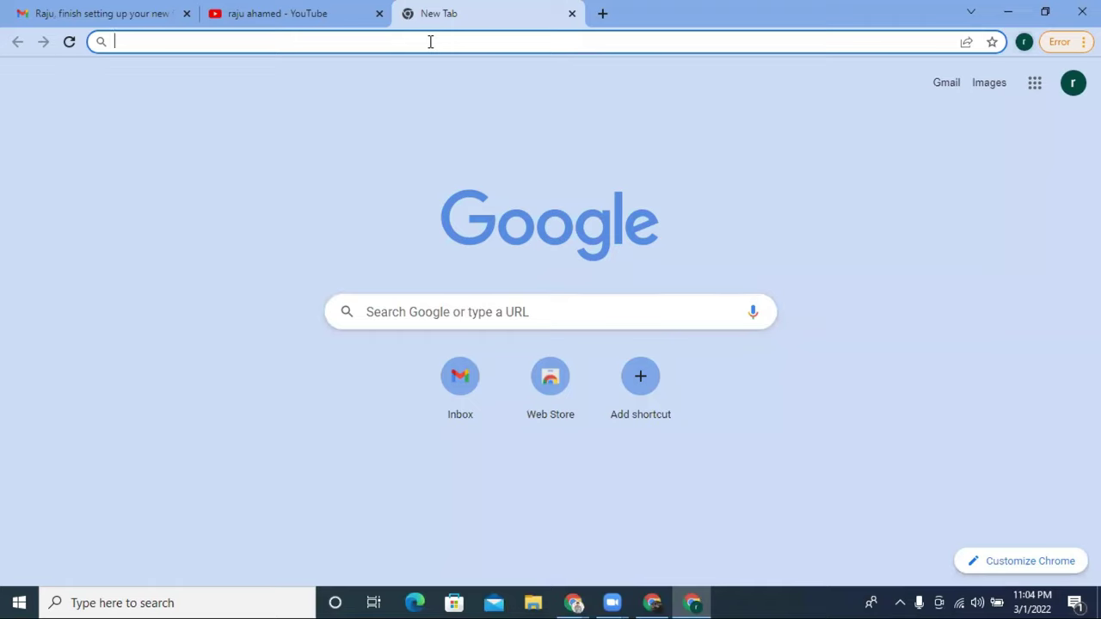
- Close the blank new tab, return to the YouTube channel tab, and open Chrome's main menu
left_click(372, 43)
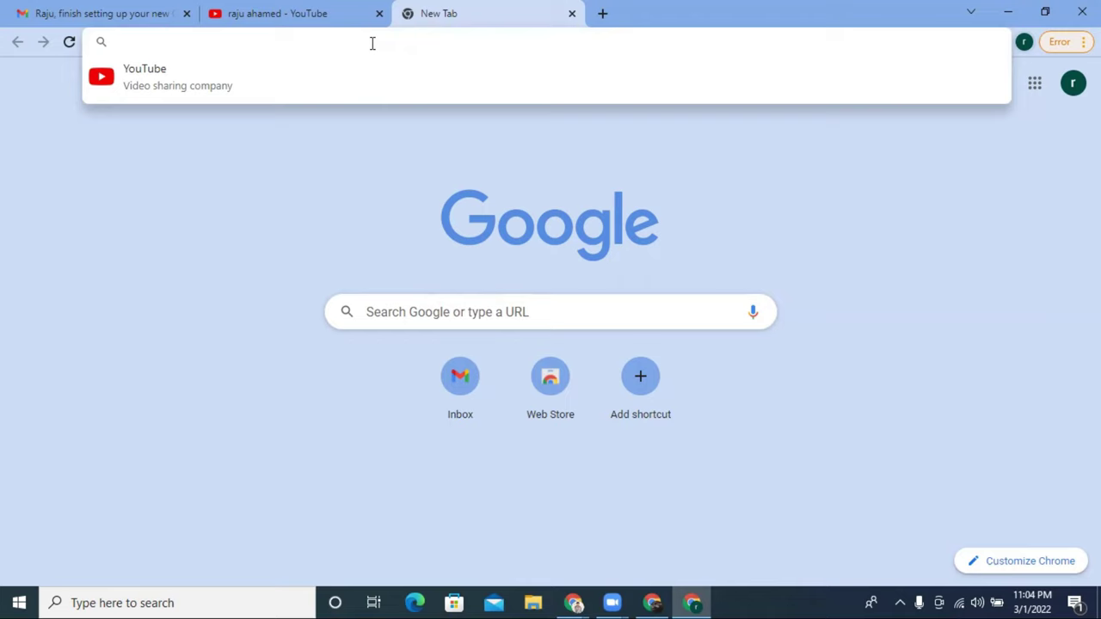
left_click(312, 17)
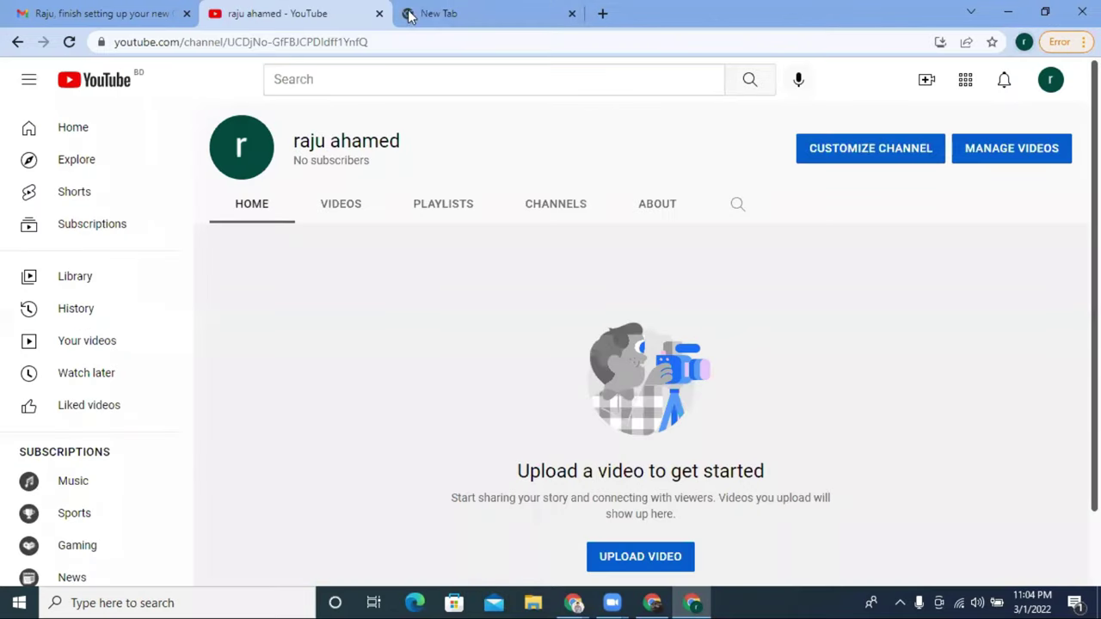
left_click(507, 26)
left_click(572, 13)
left_click(190, 19)
left_click(319, 11)
left_click(1060, 43)
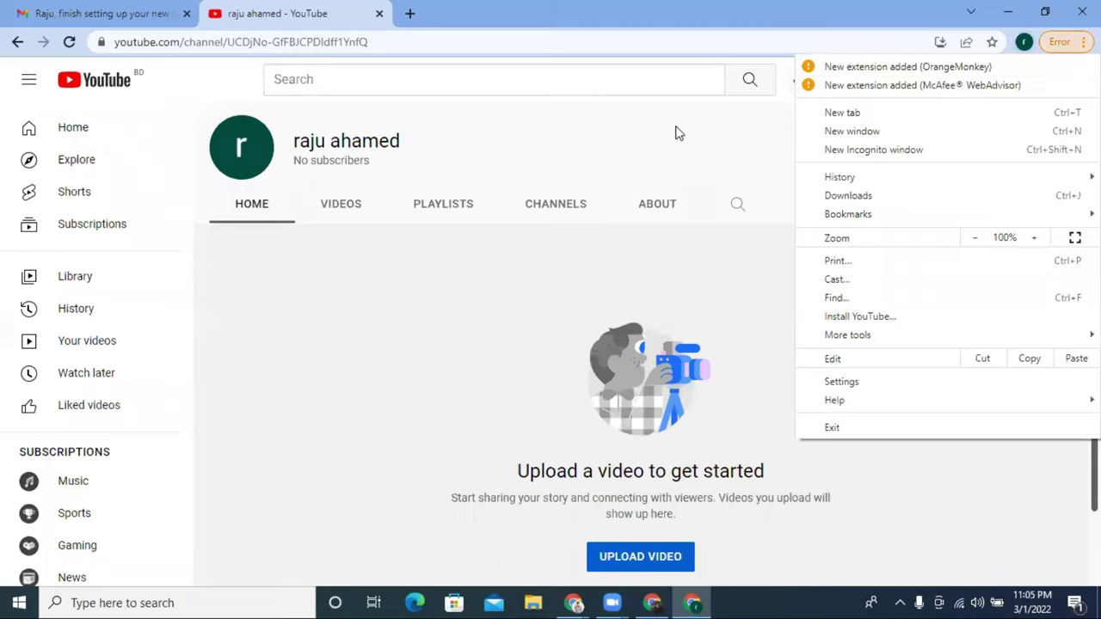
left_click(679, 133)
left_click(1051, 80)
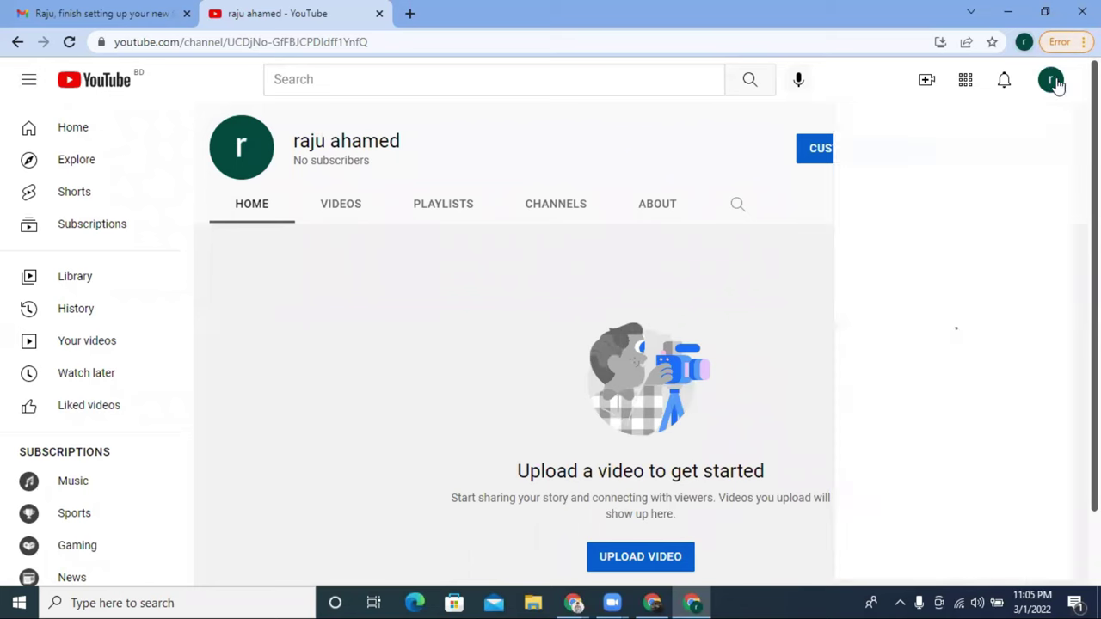
left_click(1023, 42)
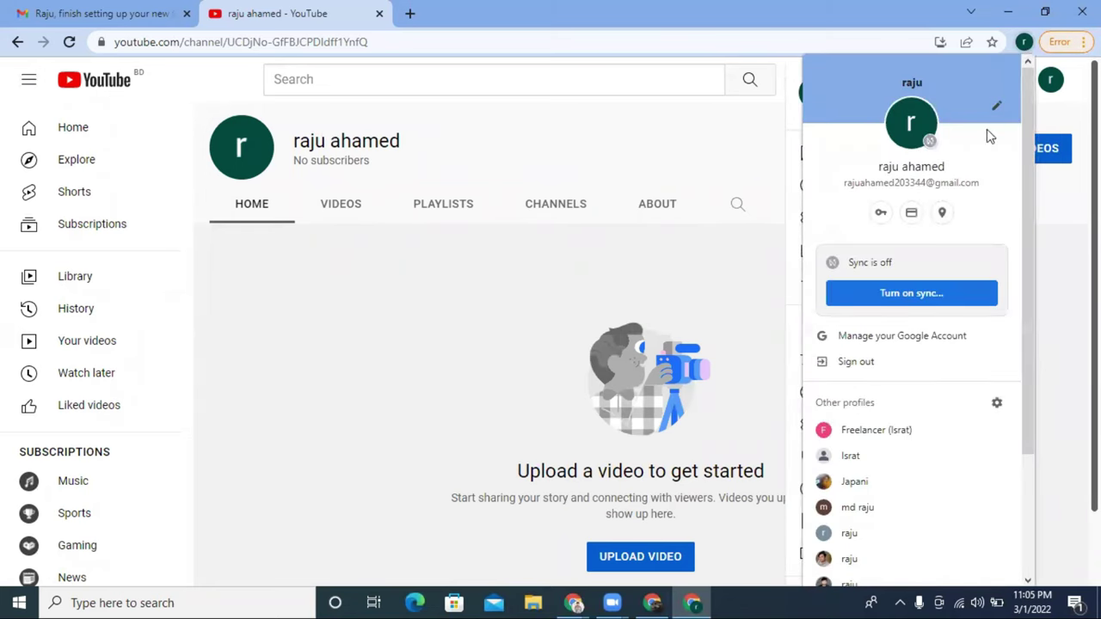
scroll(864, 514, "down", 2)
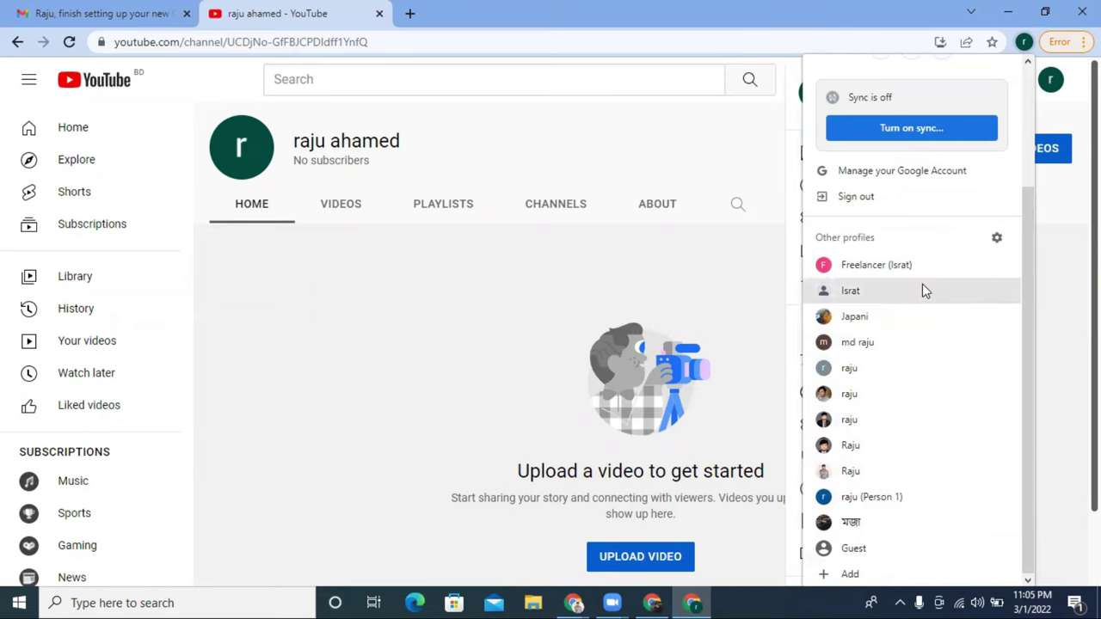
left_click(858, 582)
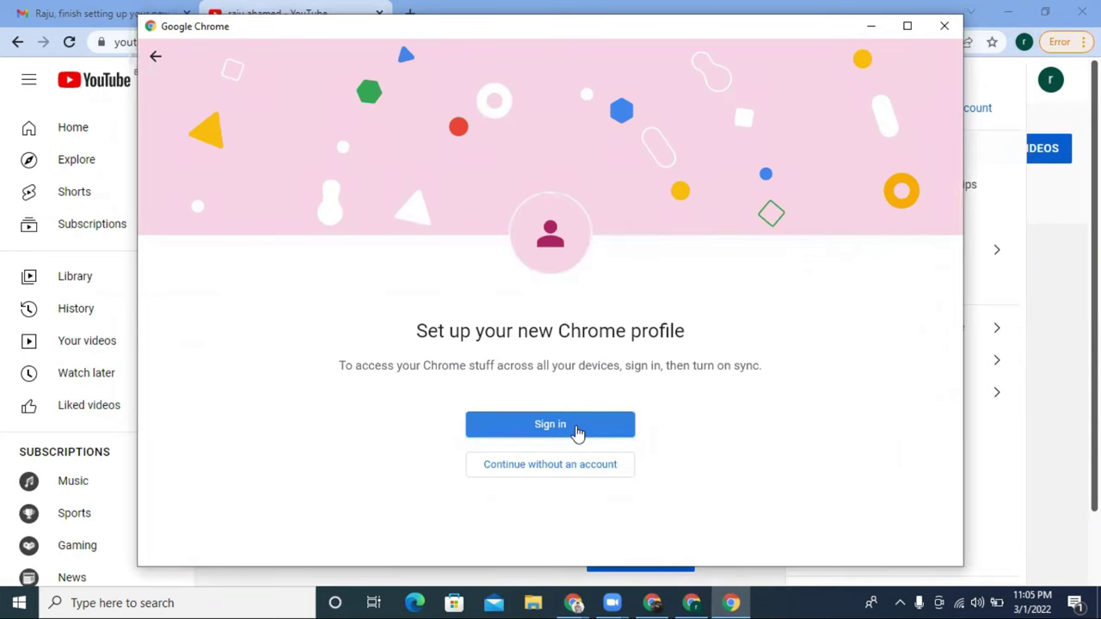
- Close the new profile's sign-in window without signing in and reopen the profile list
left_click(558, 434)
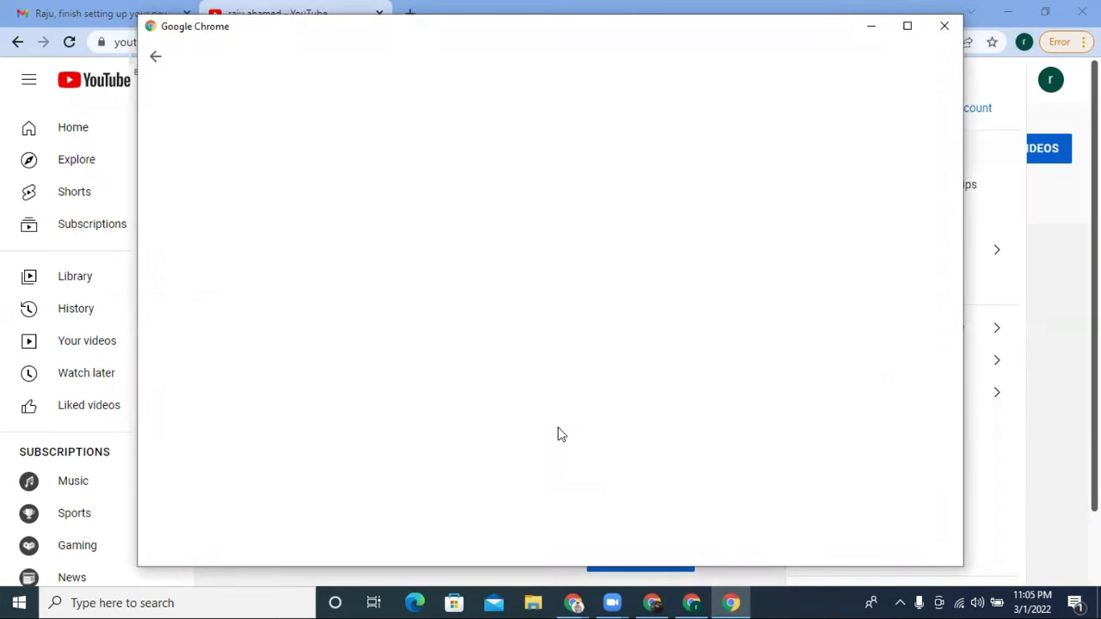
left_click(492, 296)
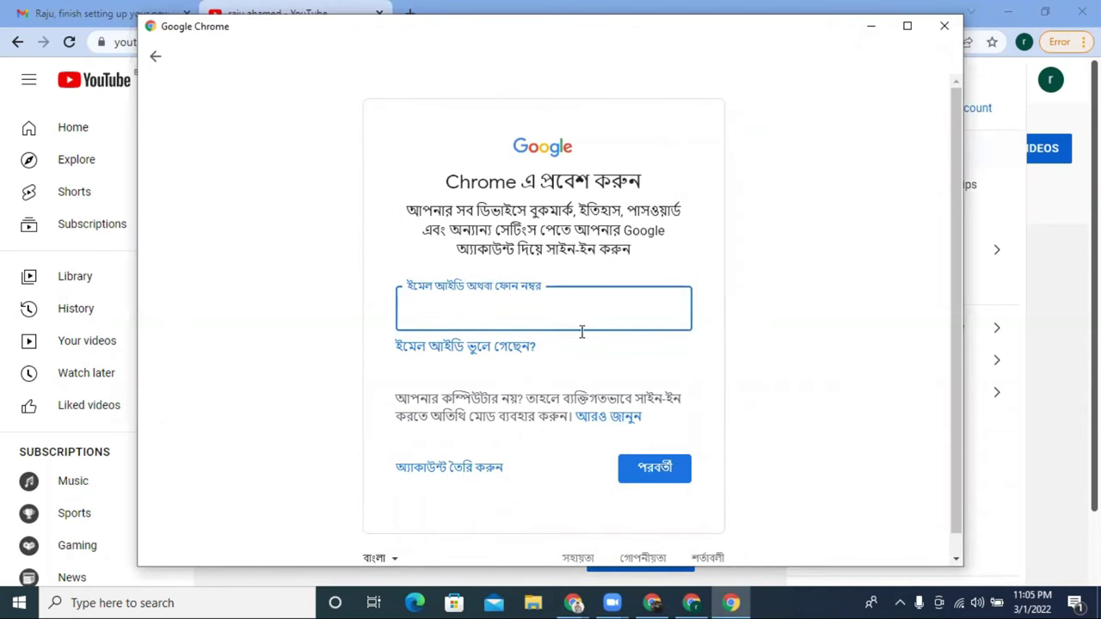
left_click(943, 26)
left_click(1023, 43)
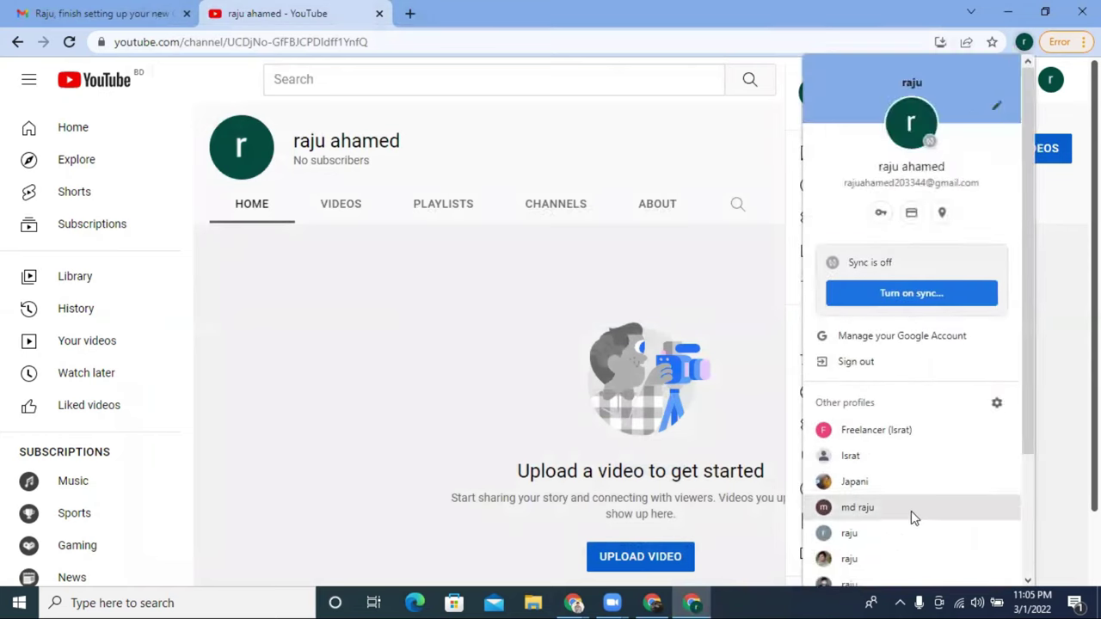
scroll(908, 499, "down", 2)
- Show the channel's Videos page reading 'This channel has no videos' and open a blank tab beside it
left_click(348, 206)
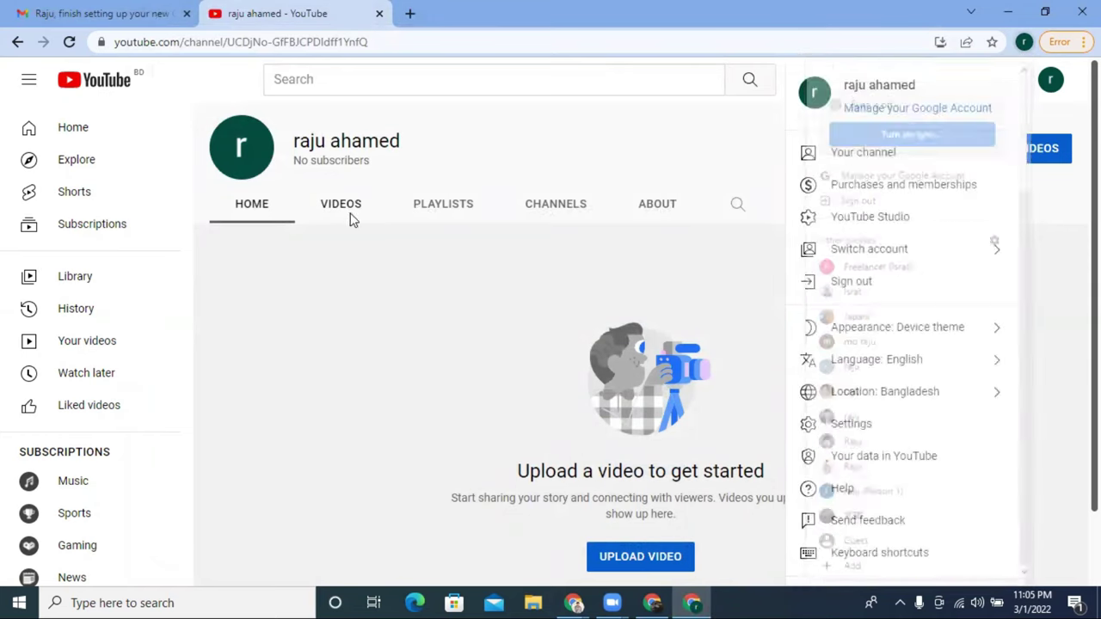
left_click(411, 13)
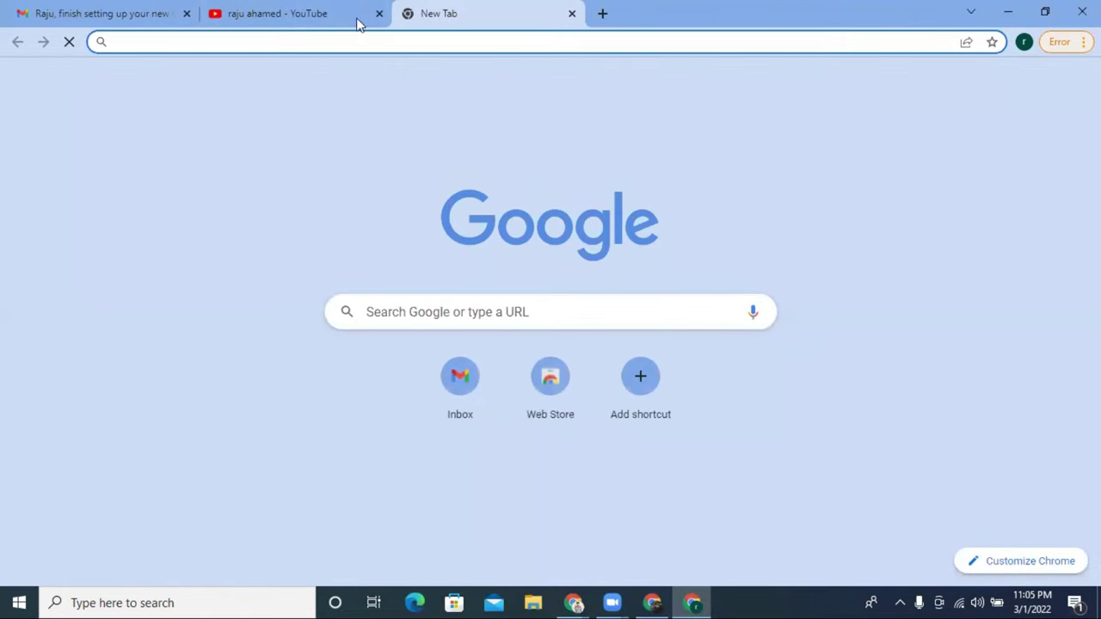
left_click(360, 23)
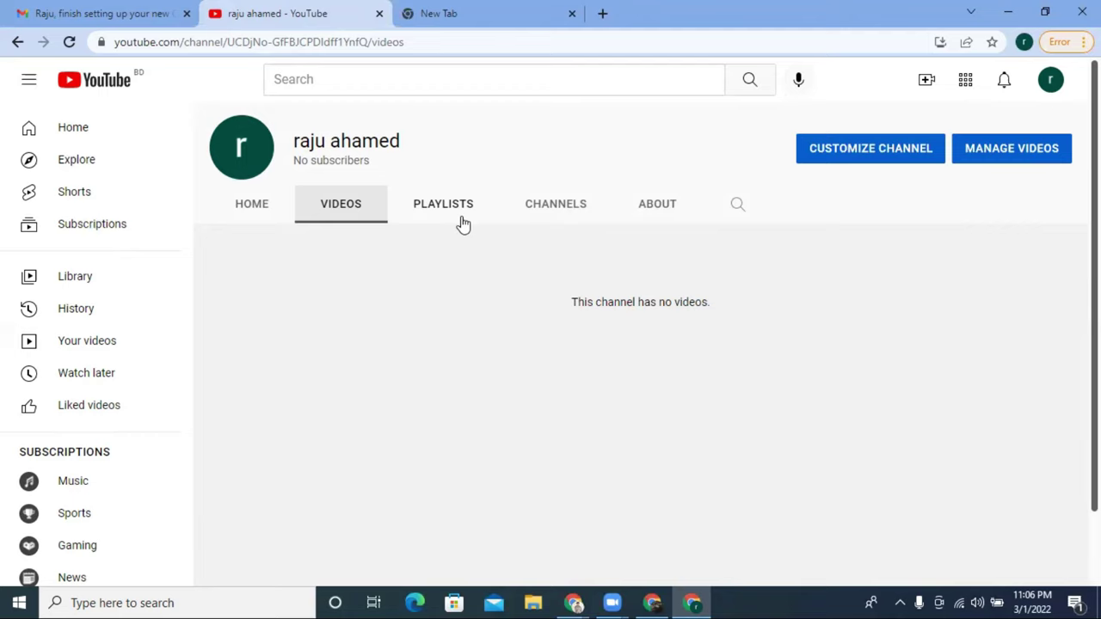
left_click(582, 10)
- Search Google for 'calculator' to bring up the built-in calculator
type("cla")
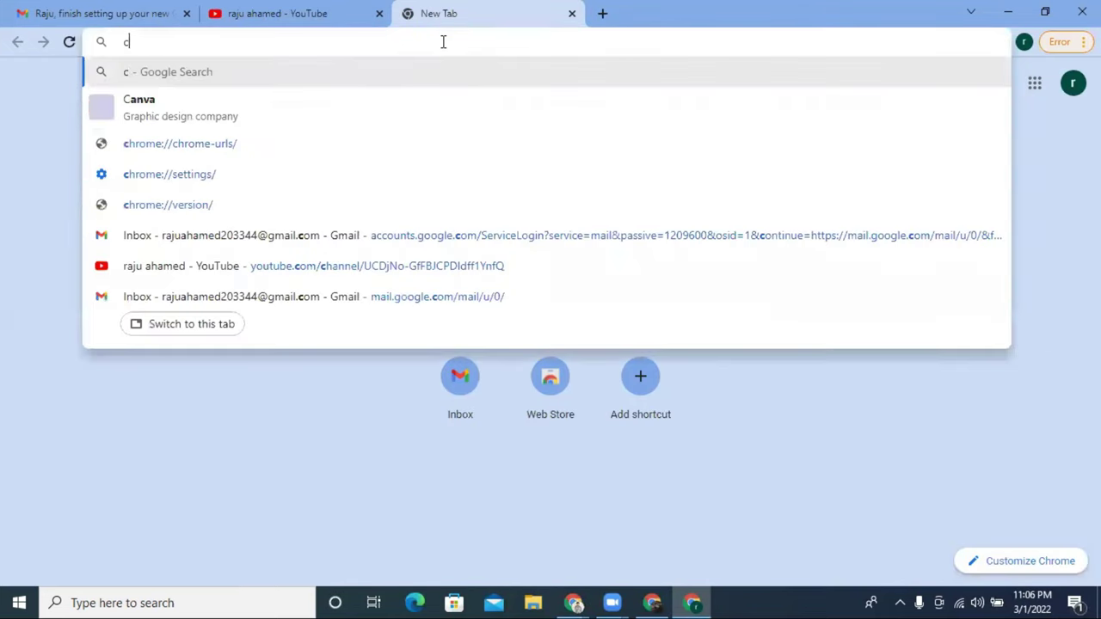
key("BackSpace")
key("BackSpace")
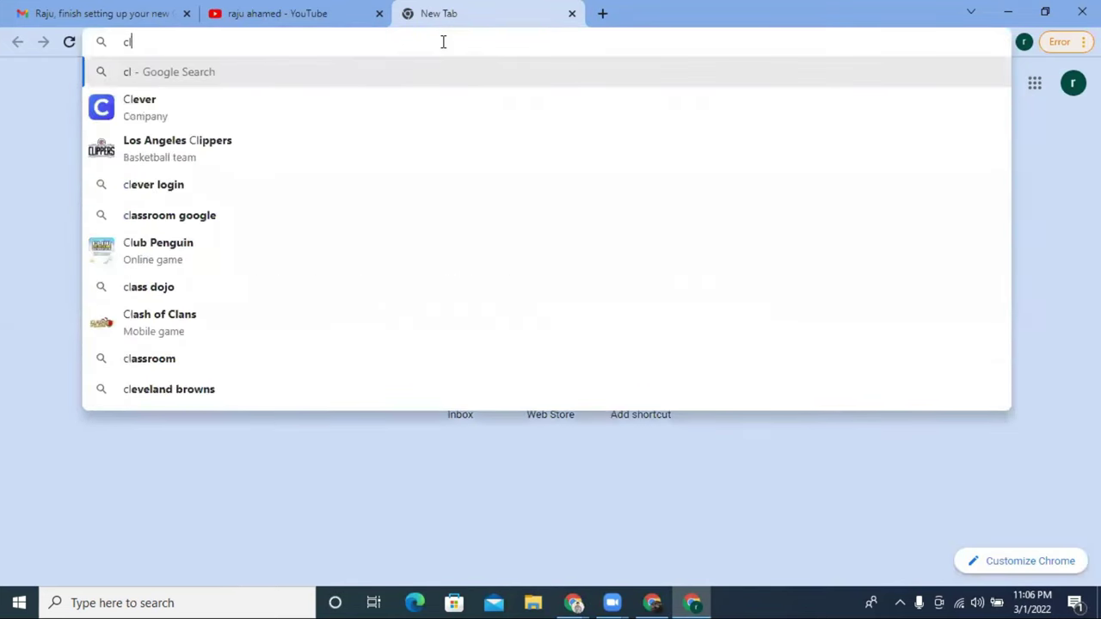
type("al")
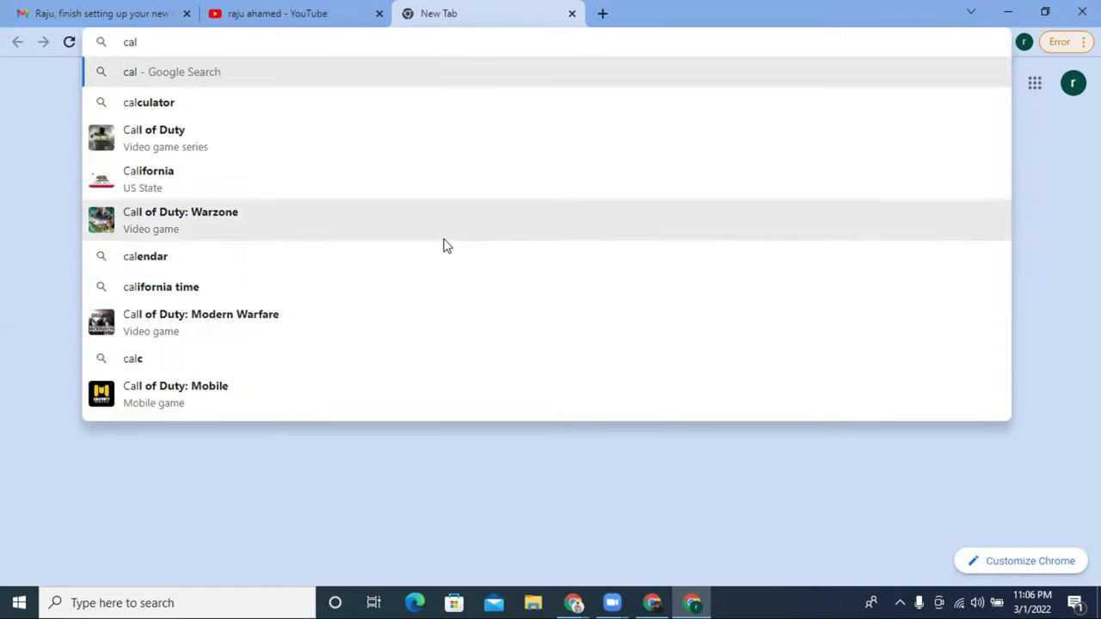
left_click(262, 103)
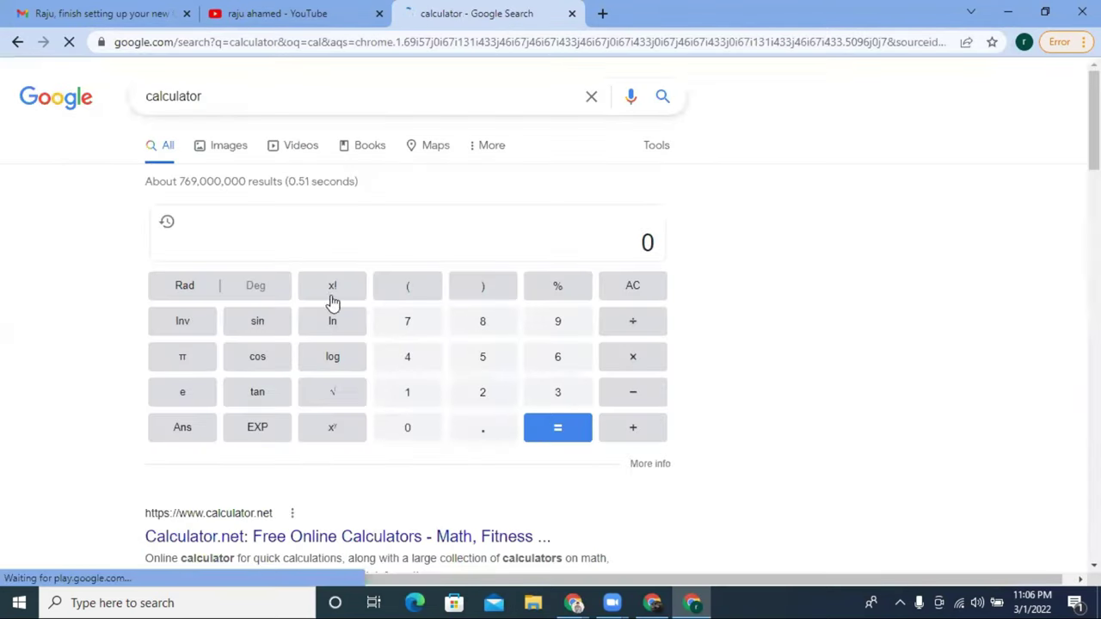
- Calculate 500 × 1 on the calculator, getting 500
type("5")
left_click(412, 433)
left_click(412, 433)
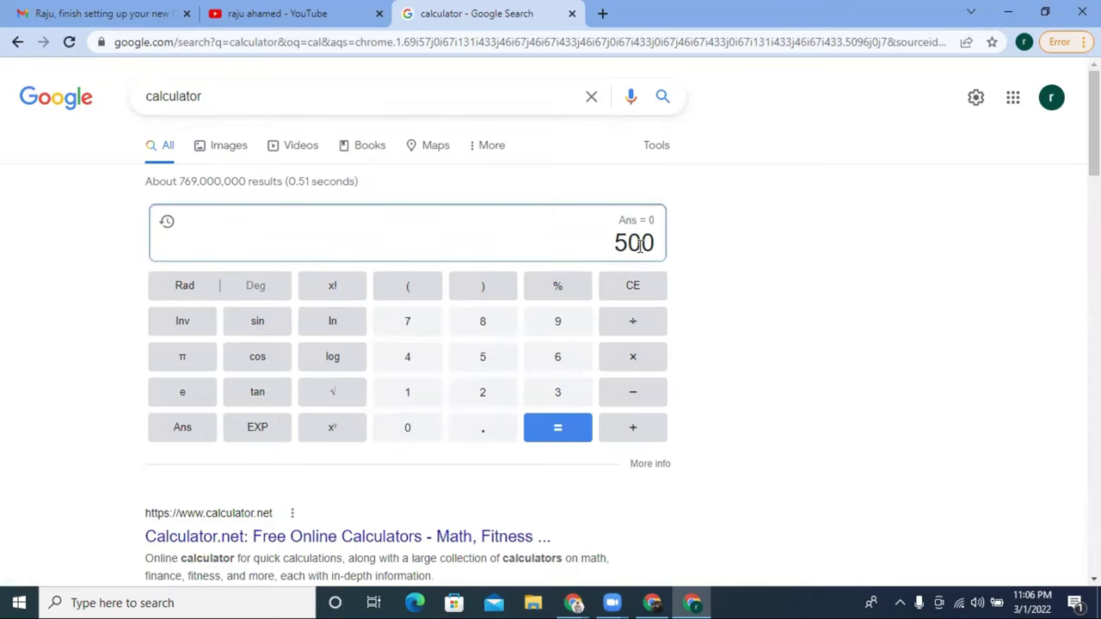
left_click(633, 357)
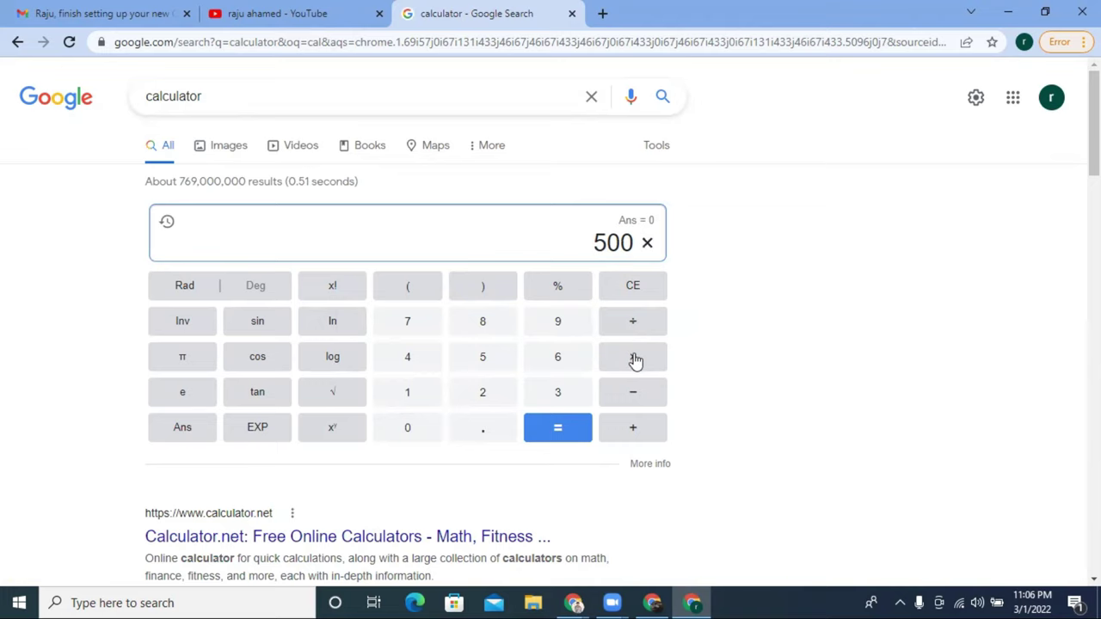
left_click_drag(599, 247, 633, 243)
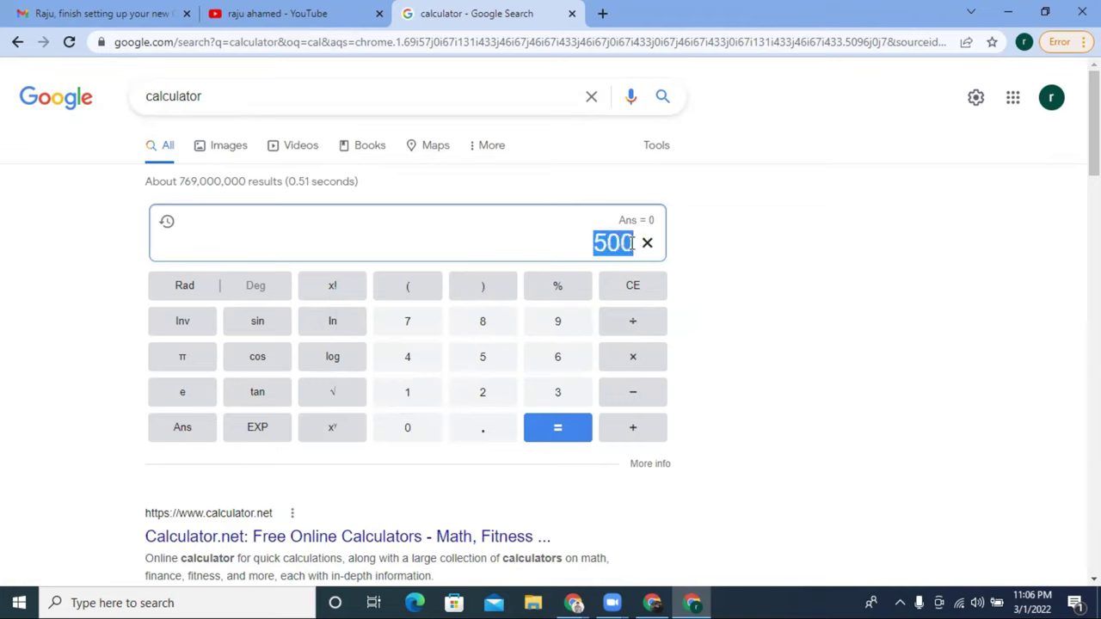
left_click(800, 308)
left_click(616, 232)
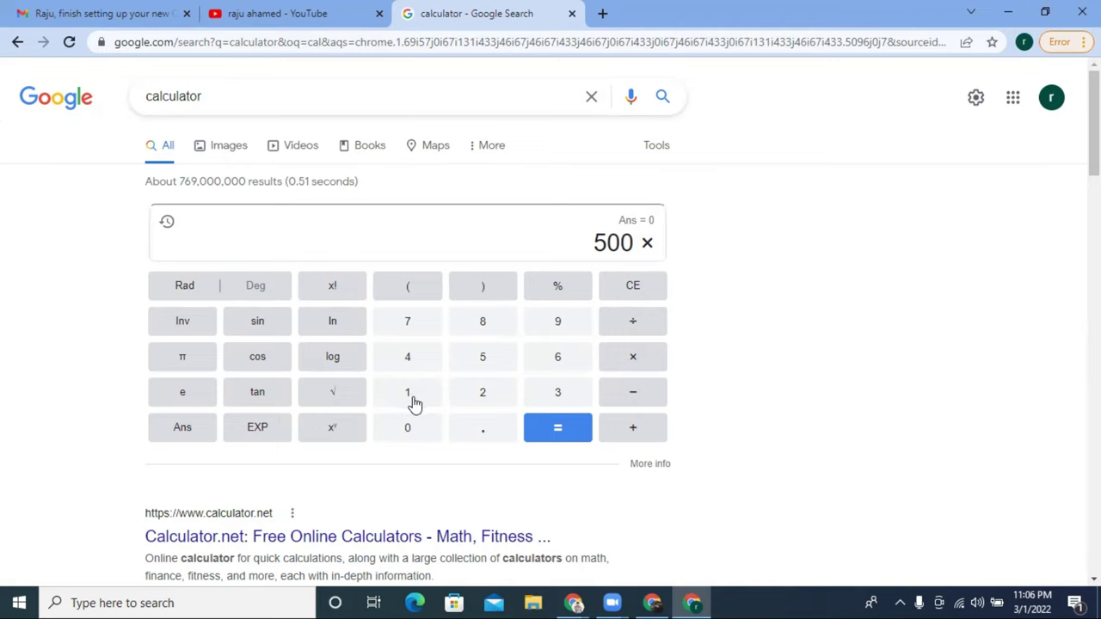
left_click(413, 401)
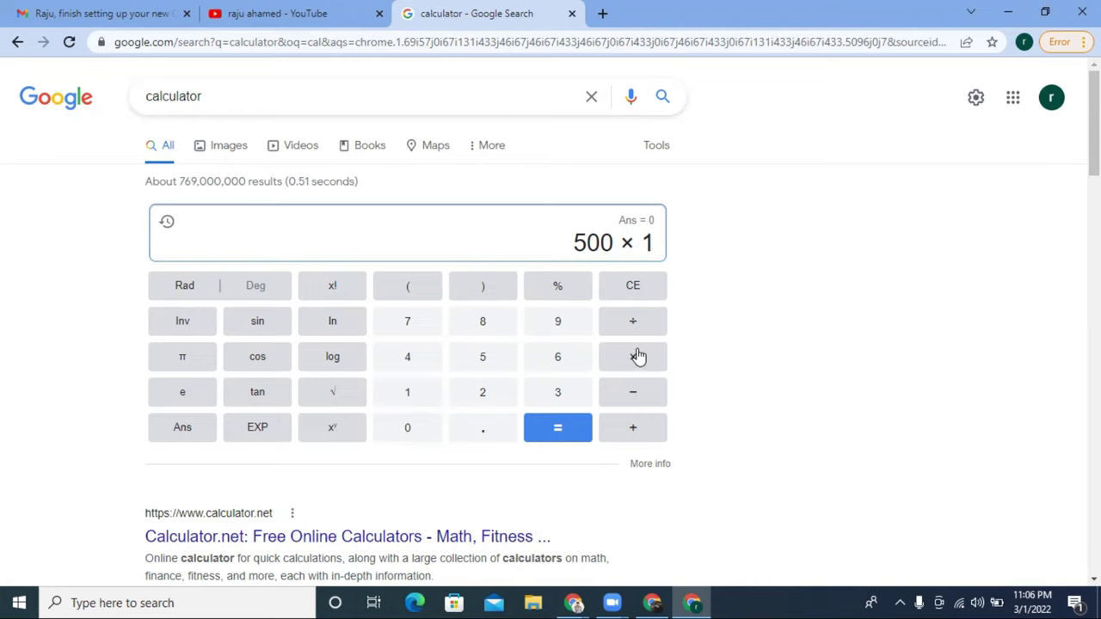
left_click(563, 435)
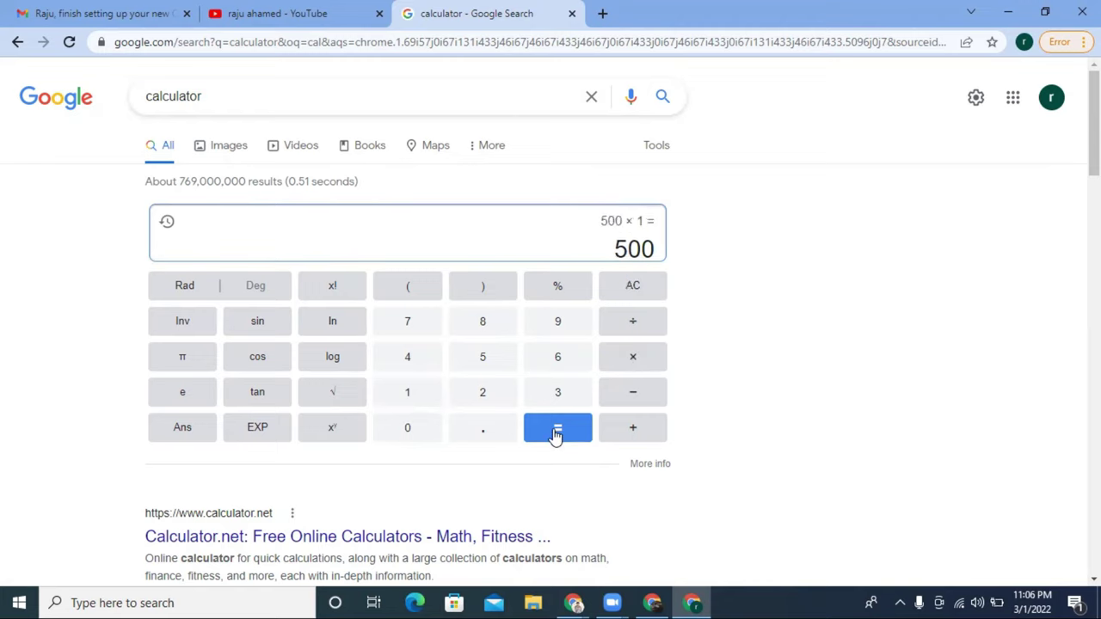
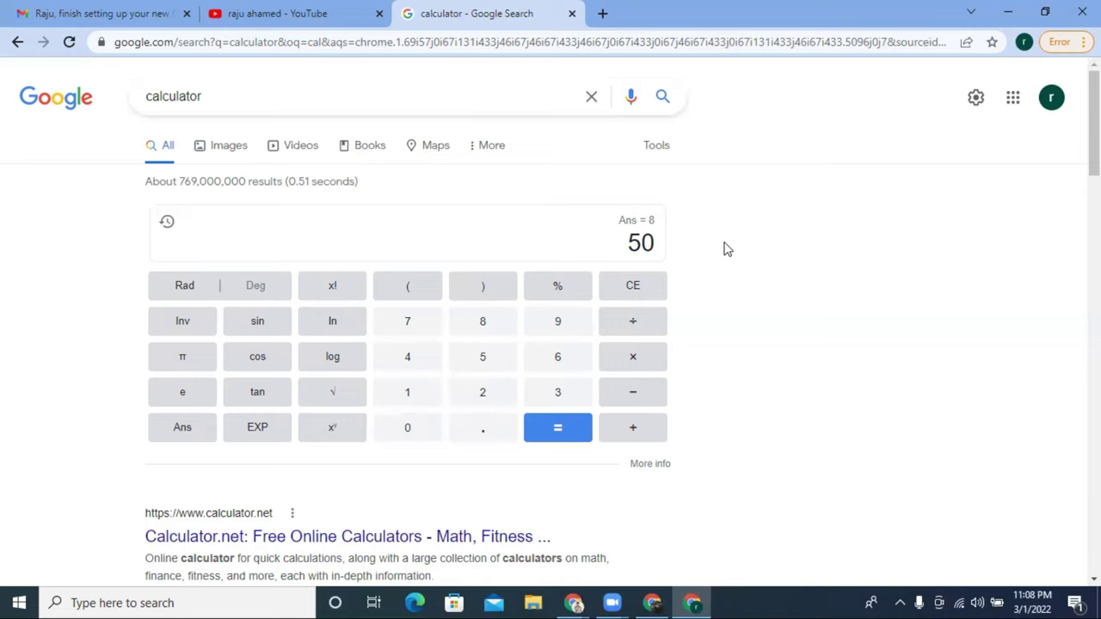
- Select the calculated result 50, then check the YouTube channel tab and its account menu
double_click(634, 243)
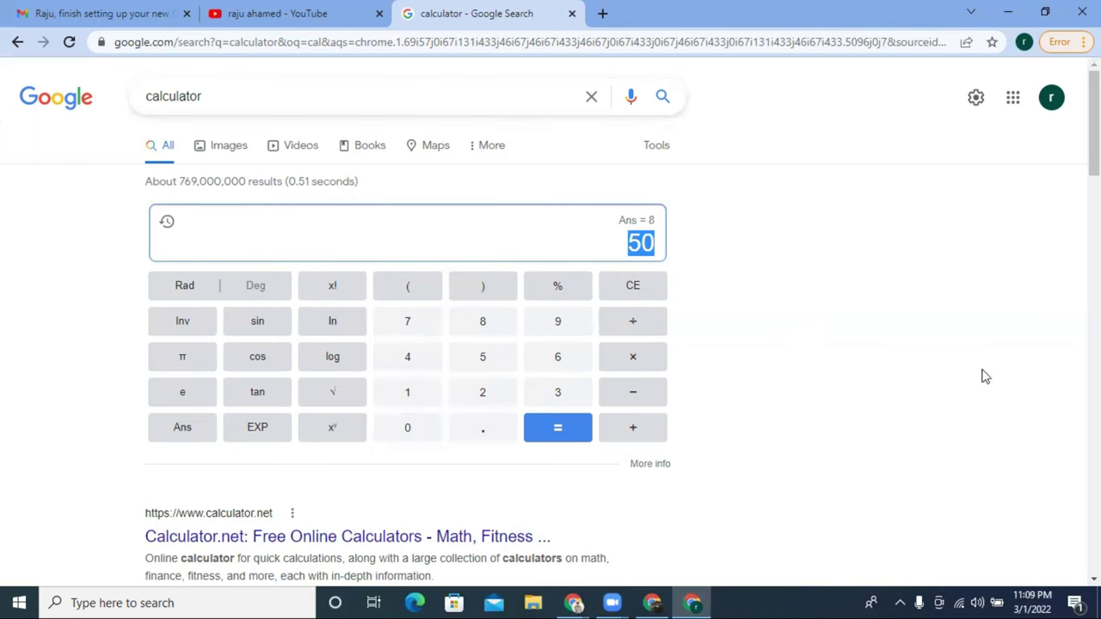
left_click(295, 12)
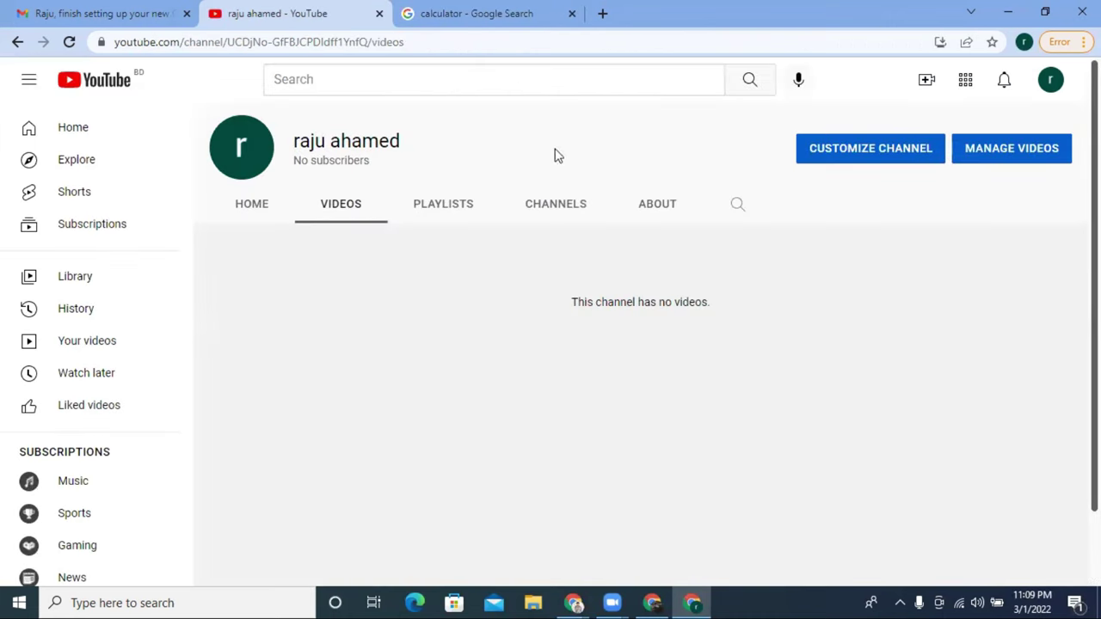
left_click(418, 8)
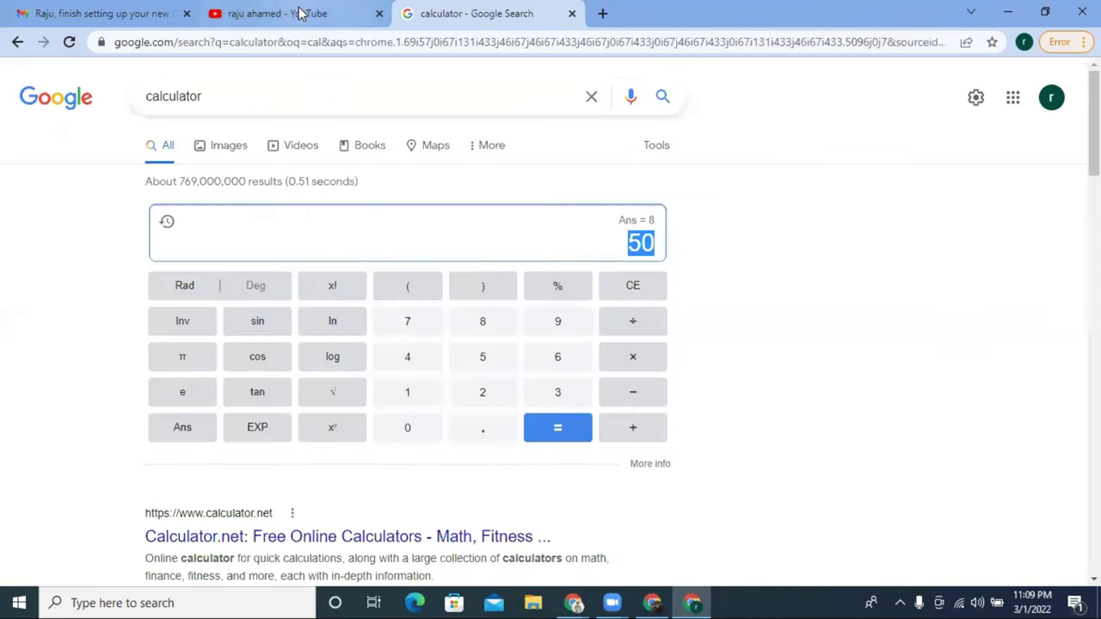
left_click(295, 12)
left_click(1050, 80)
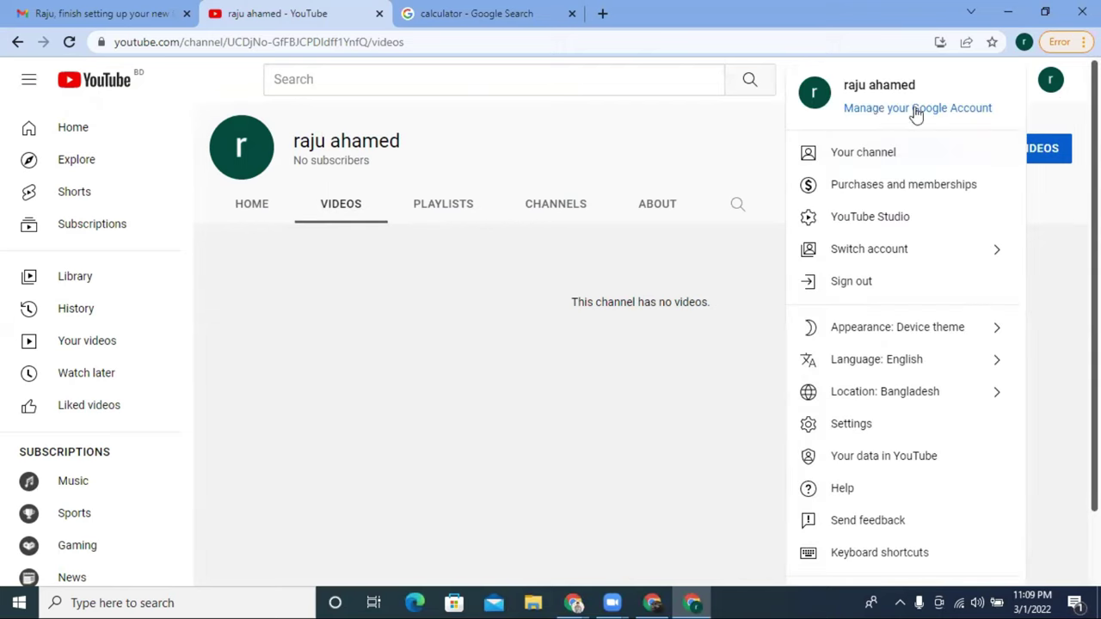
left_click(477, 307)
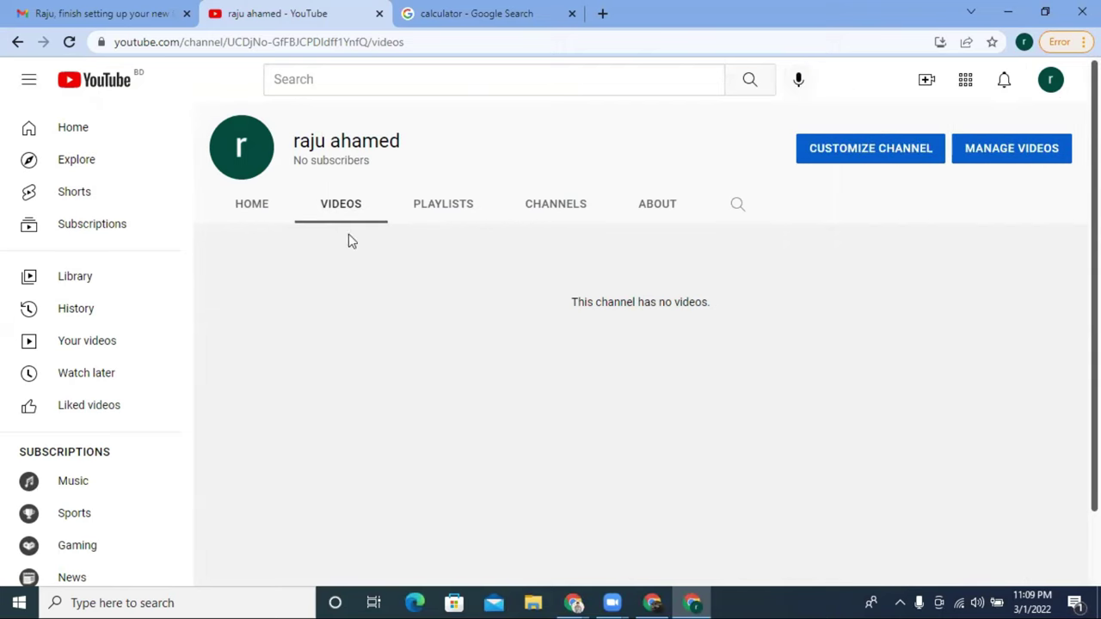
- Close the calculator results tab and open a blank new tab
left_click(564, 15)
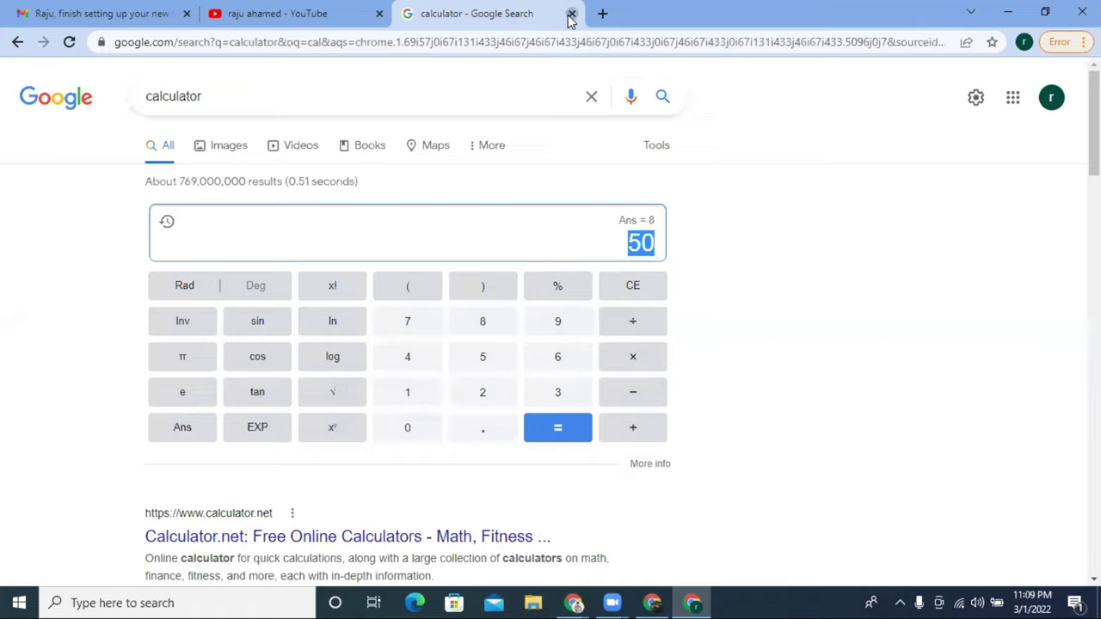
left_click(570, 15)
left_click(412, 13)
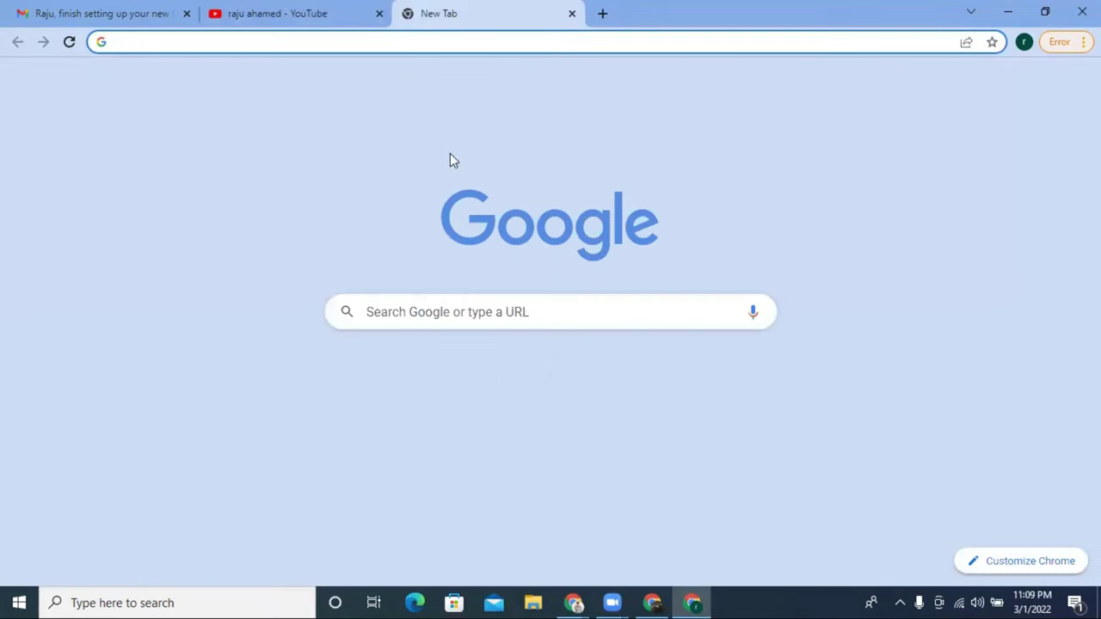
- Search YouTube for 'freelancer raju' and open the freelancer's channel page
left_click(303, 7)
left_click(330, 76)
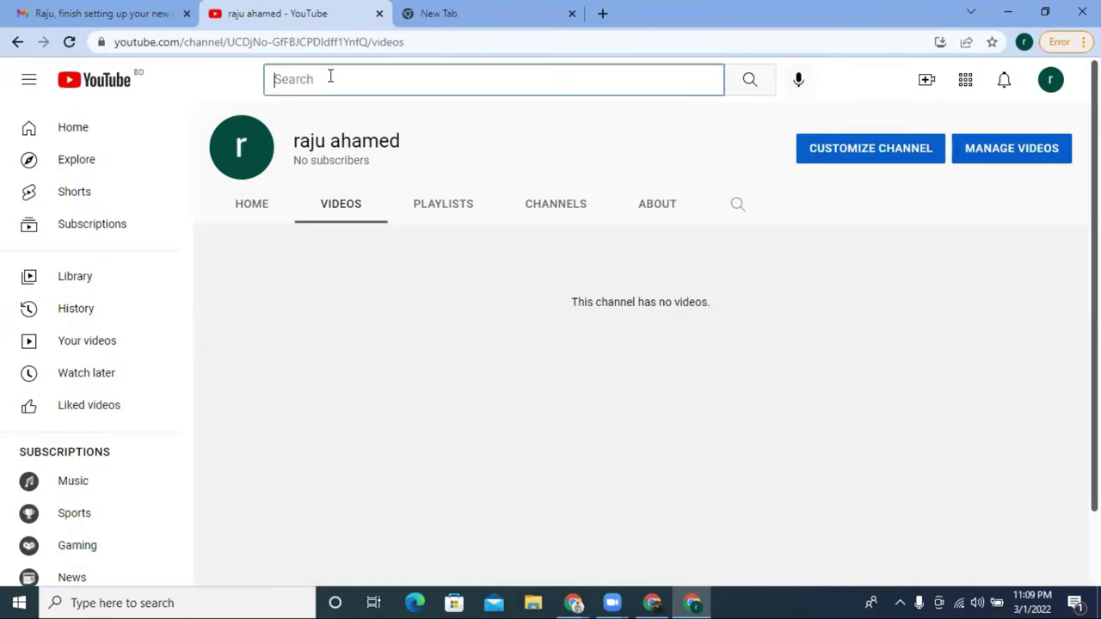
type("freelancer")
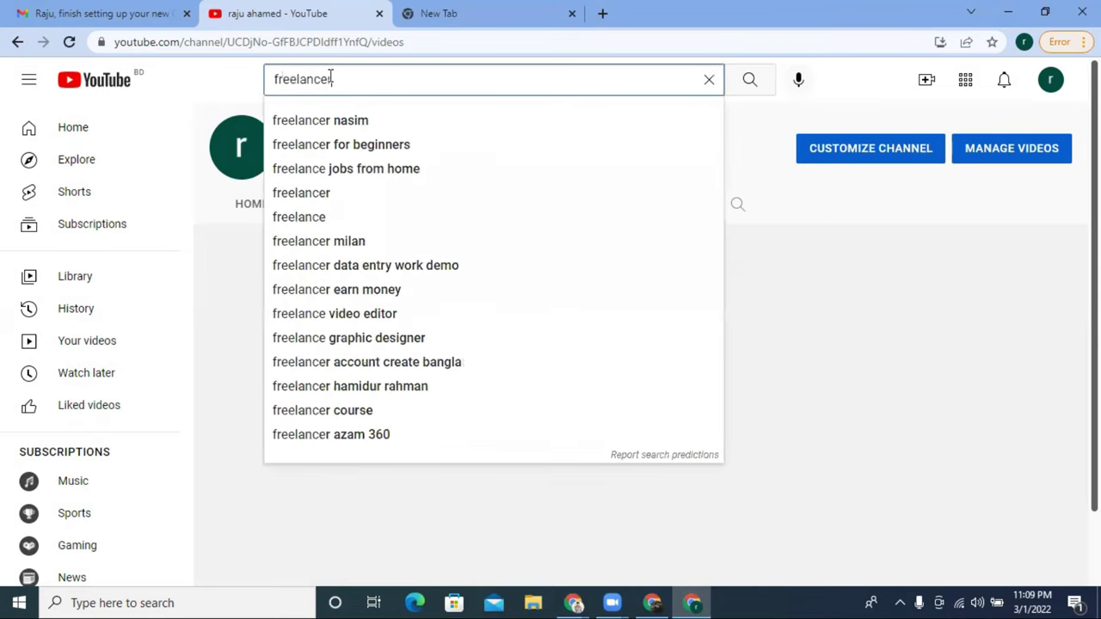
type(" raju")
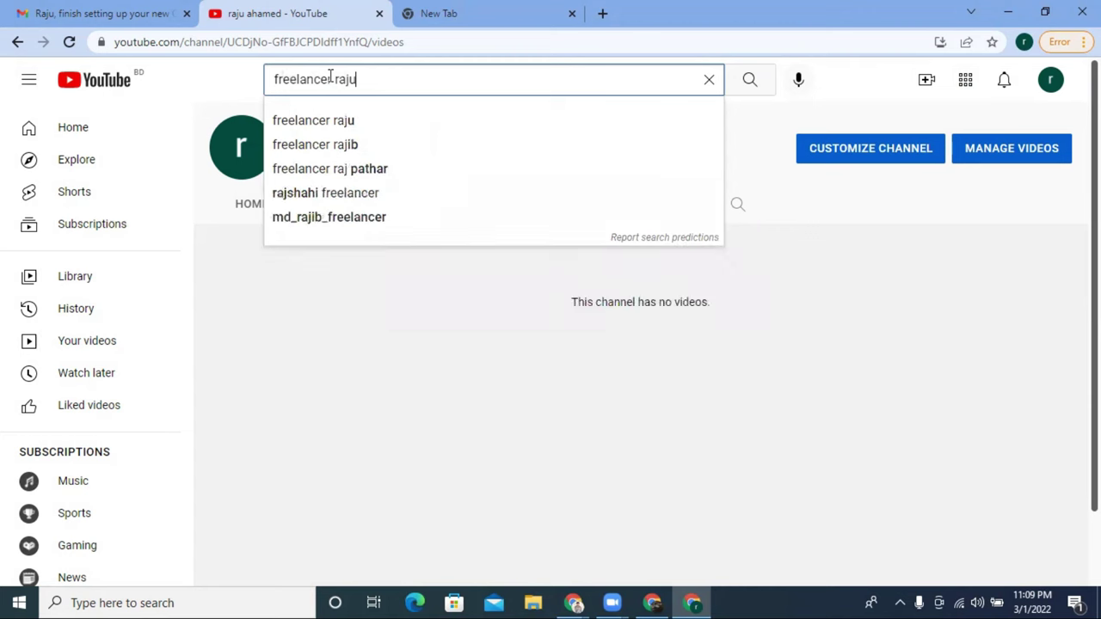
left_click(348, 119)
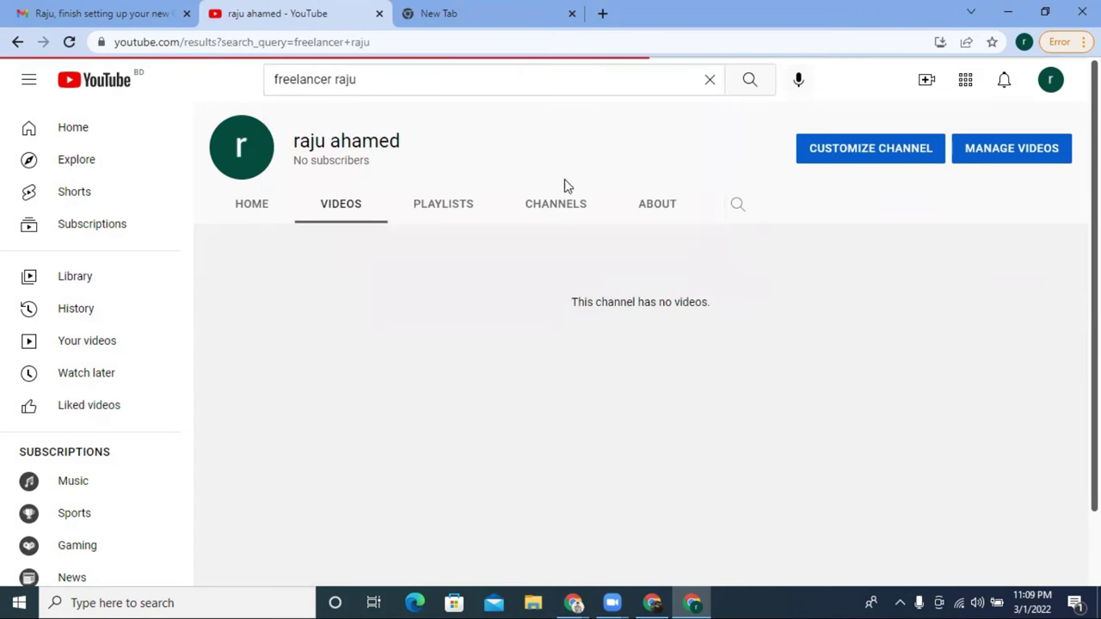
scroll(571, 260, "down", 5)
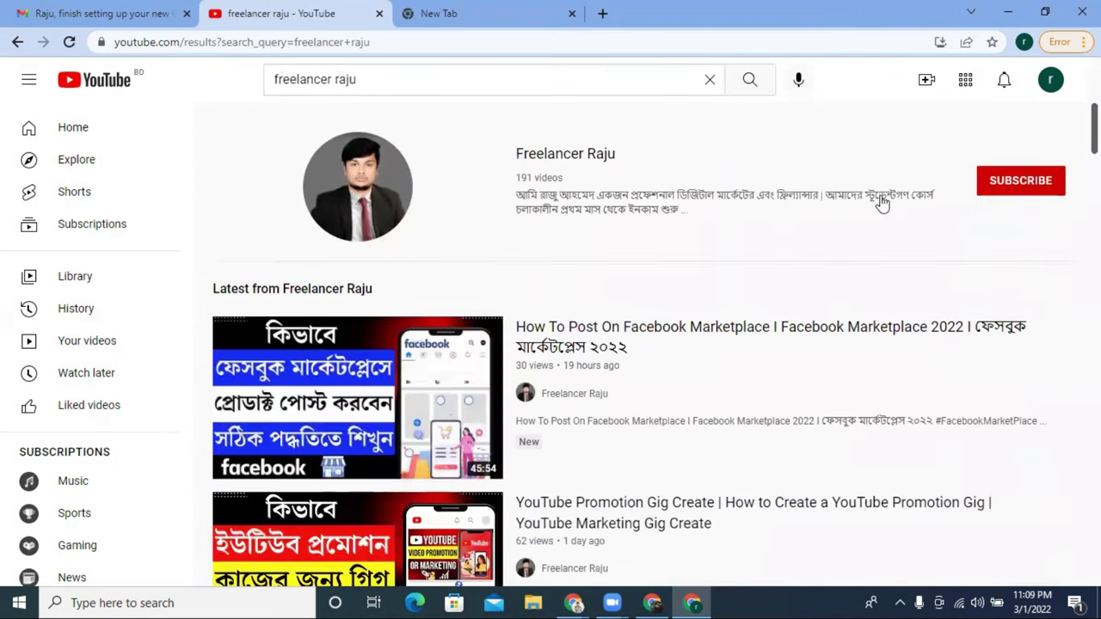
left_click(573, 158)
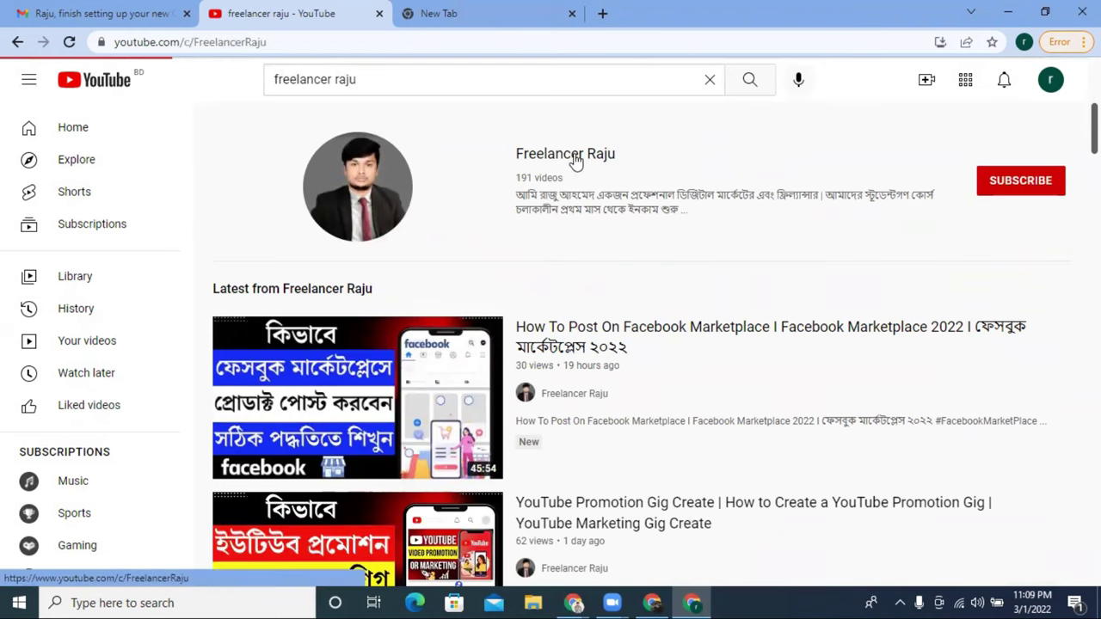
- Pause the channel's autoplaying video and open the YouTube Promotion Gig Create upload
scroll(516, 336, "down", 3)
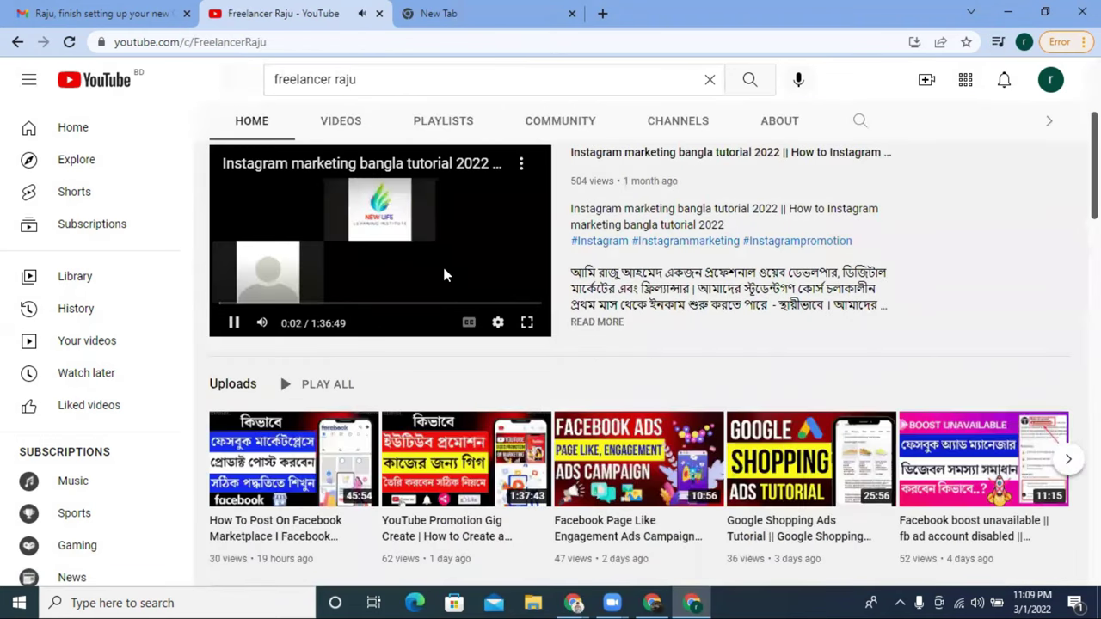
scroll(444, 272, "up", 3)
scroll(445, 275, "down", 2)
left_click(445, 303)
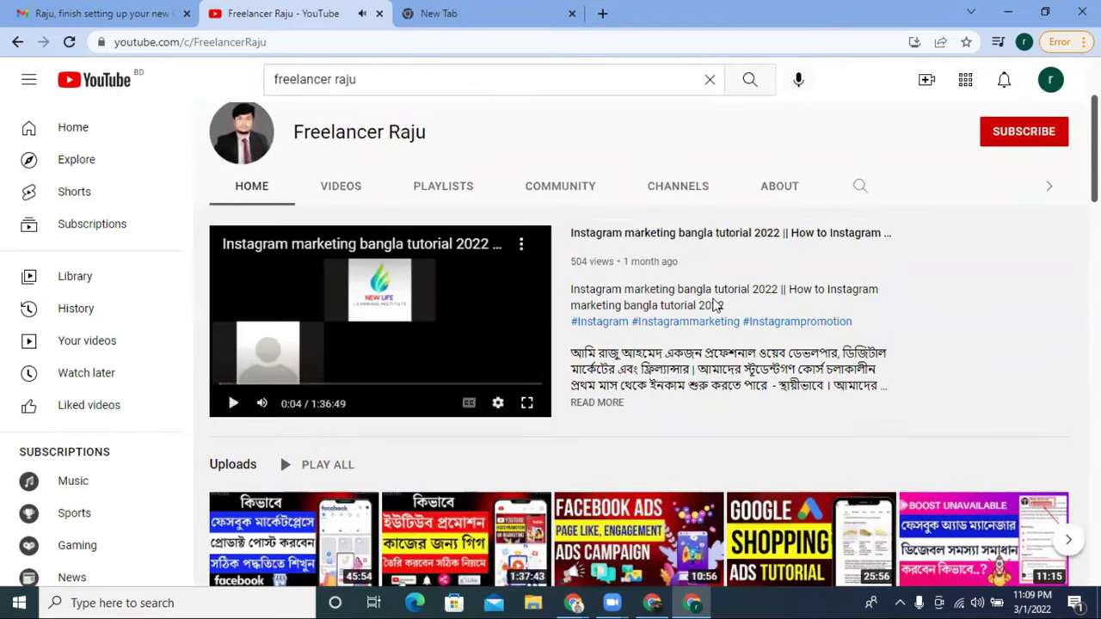
scroll(712, 304, "up", 2)
scroll(575, 407, "down", 3)
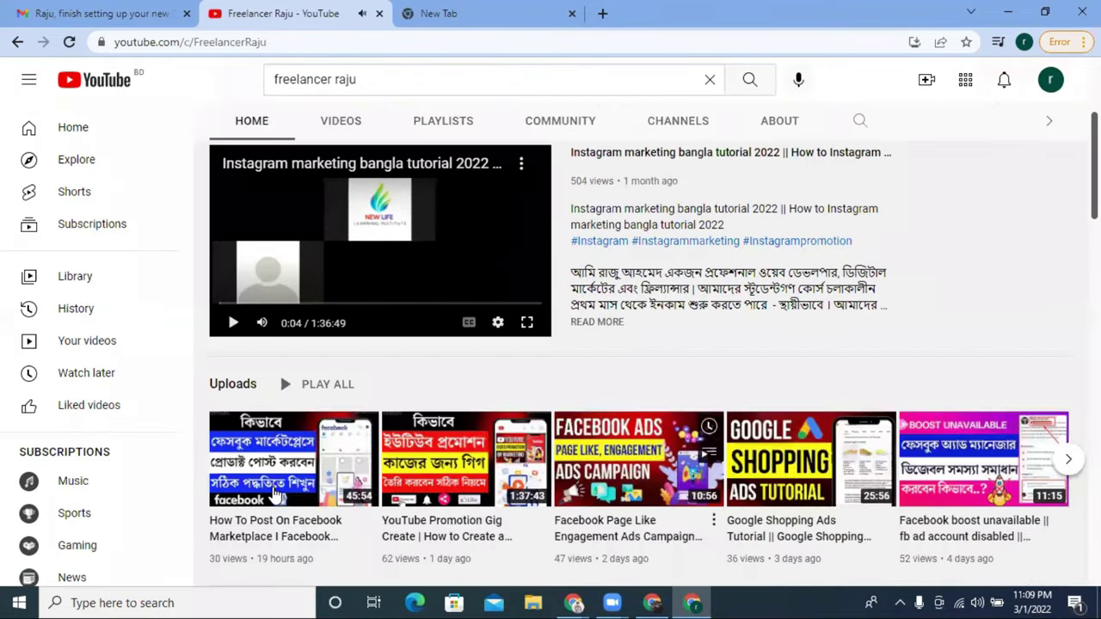
scroll(526, 381, "down", 1)
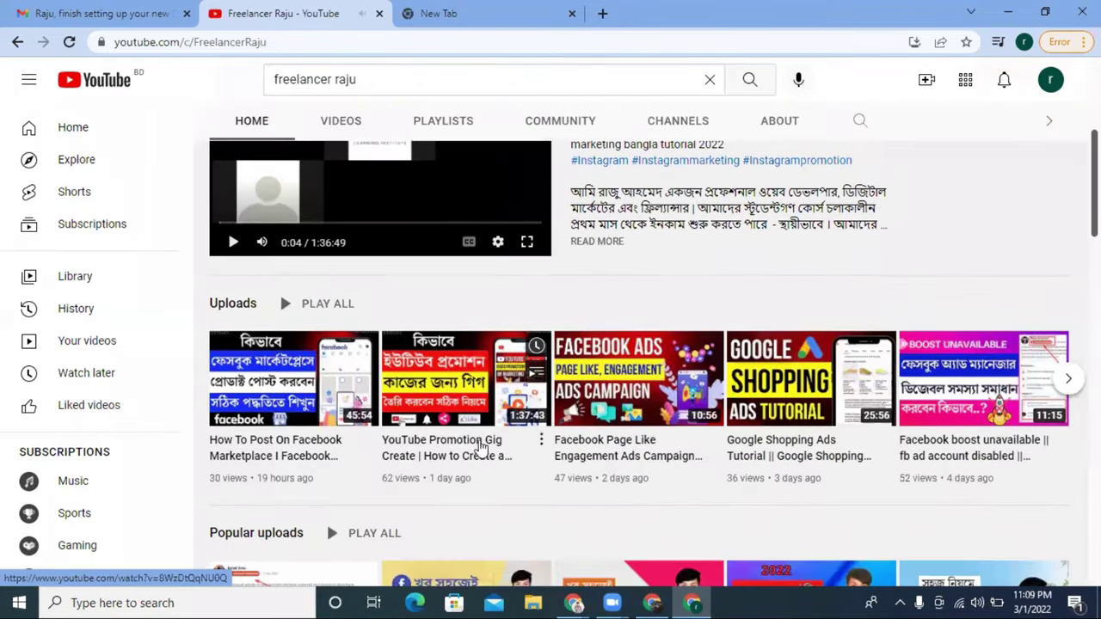
left_click(535, 424)
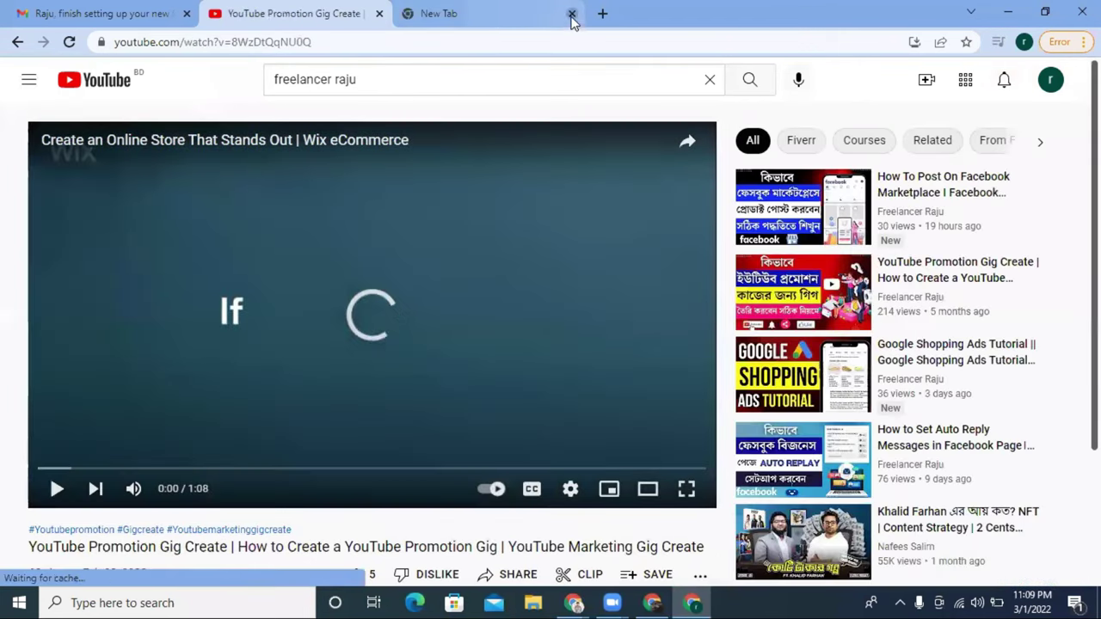
- Close the blank new tab and the Gmail tab, leaving only the video
left_click(571, 13)
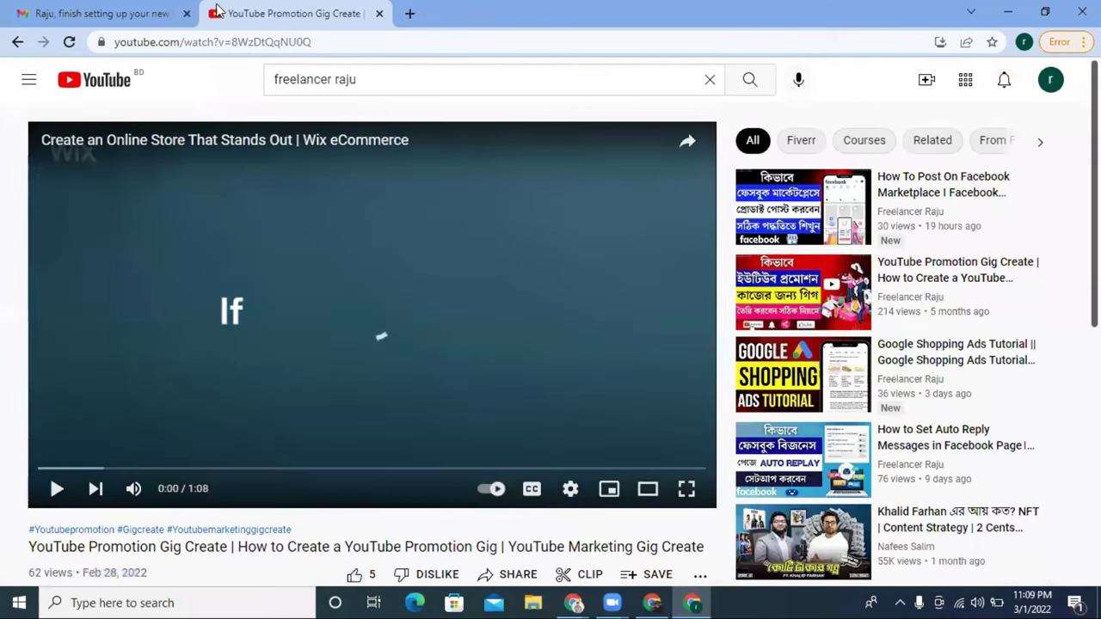
left_click(187, 14)
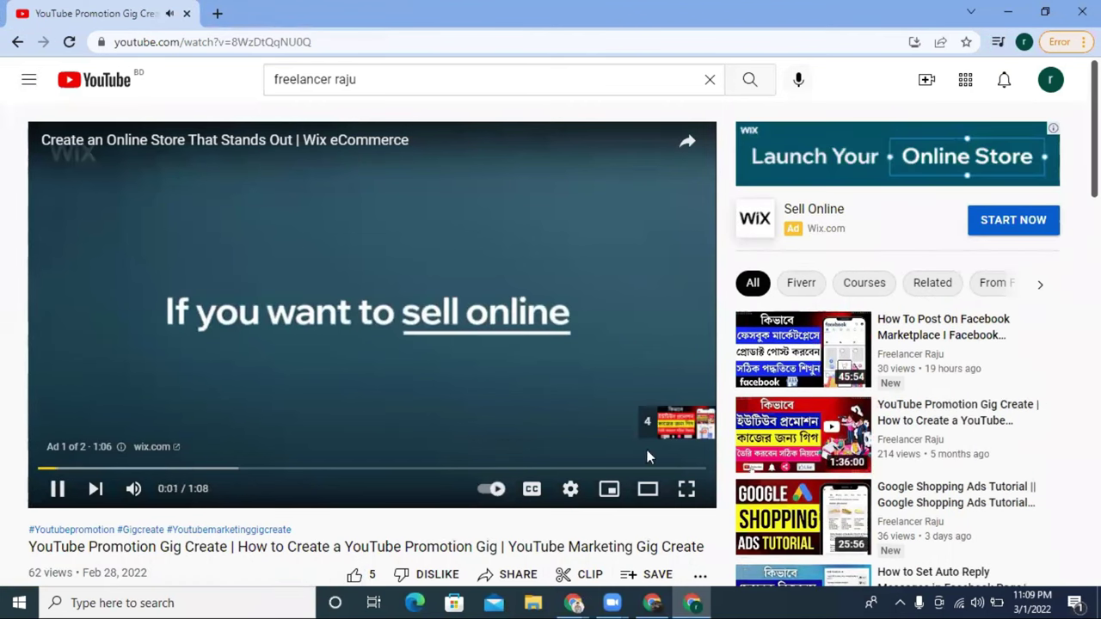
scroll(568, 394, "down", 1)
scroll(572, 388, "down", 1)
scroll(581, 384, "up", 1)
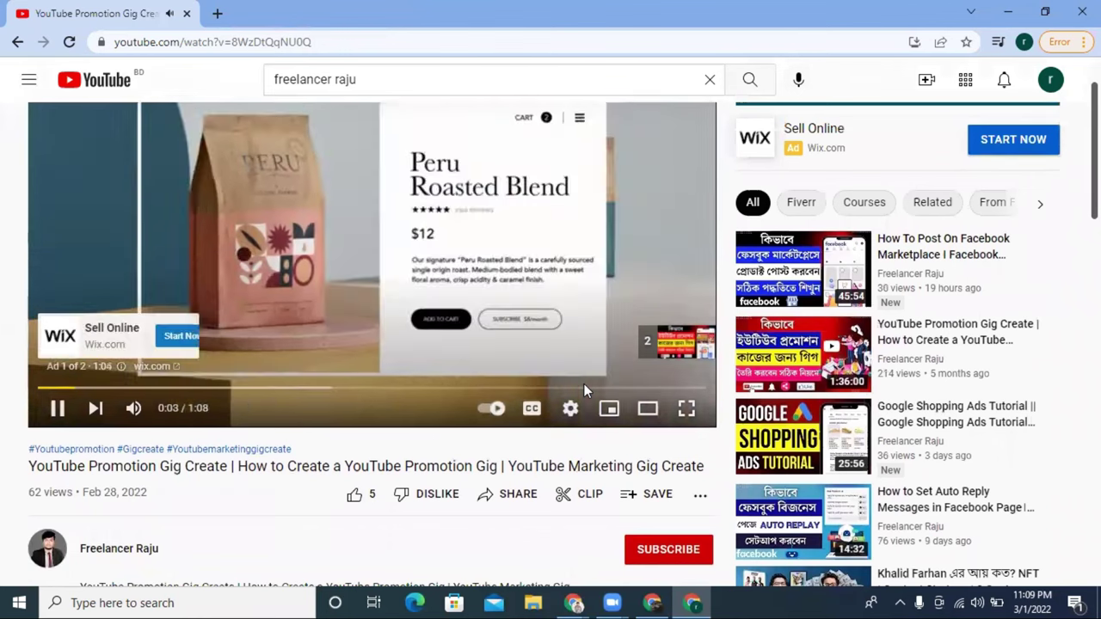
- Skip both pre-roll ads and mute the video
left_click(675, 344)
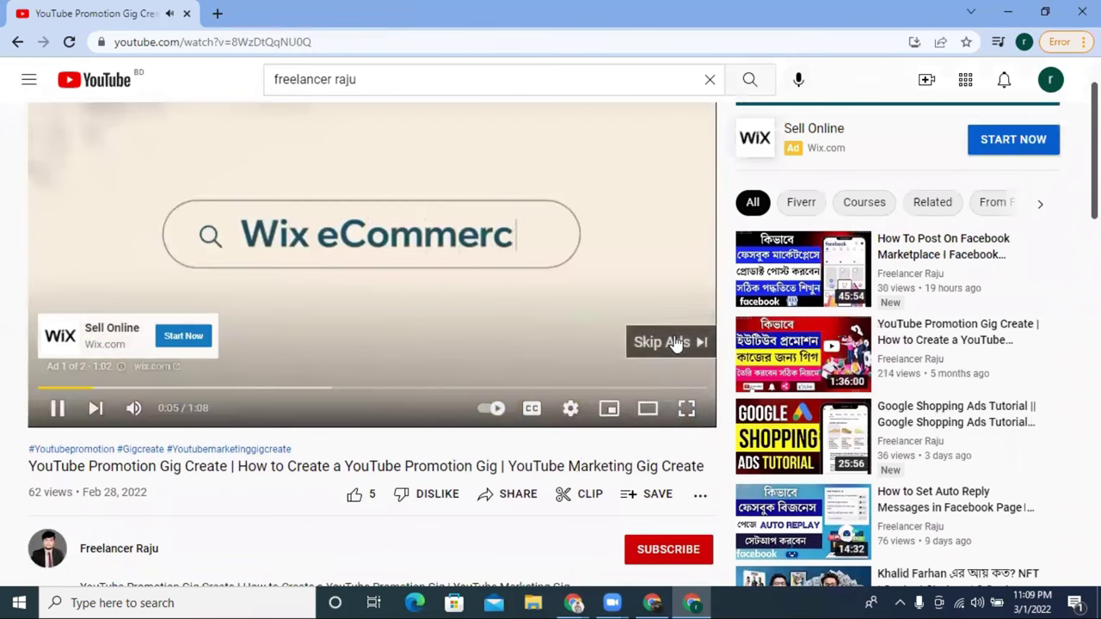
left_click(675, 344)
left_click(133, 408)
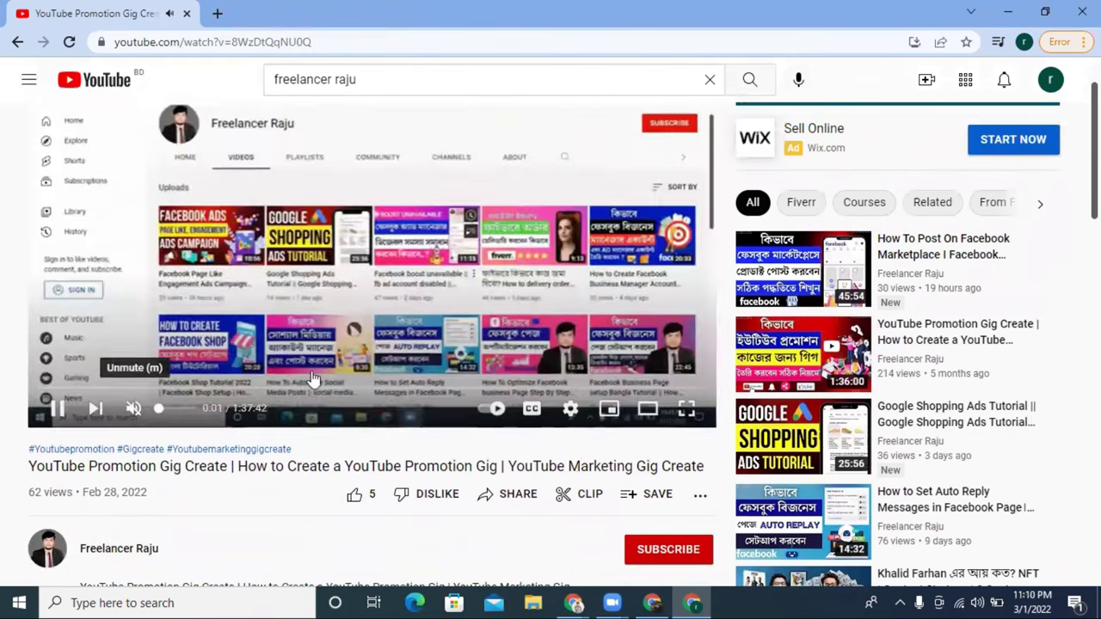
scroll(129, 404, "up", 1)
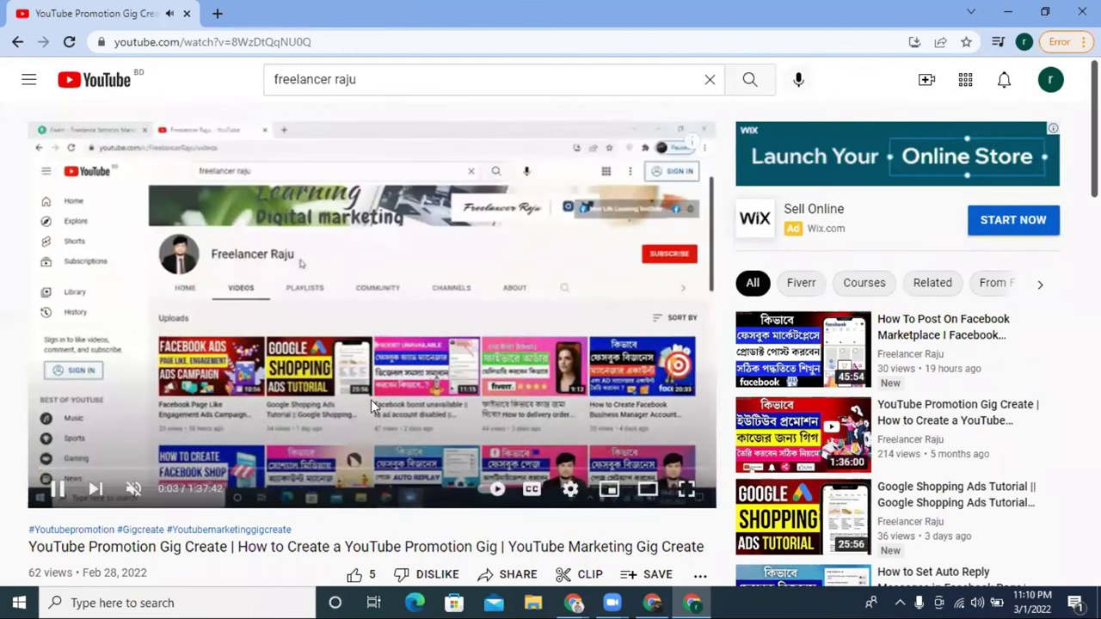
scroll(443, 395, "down", 2)
scroll(447, 384, "up", 1)
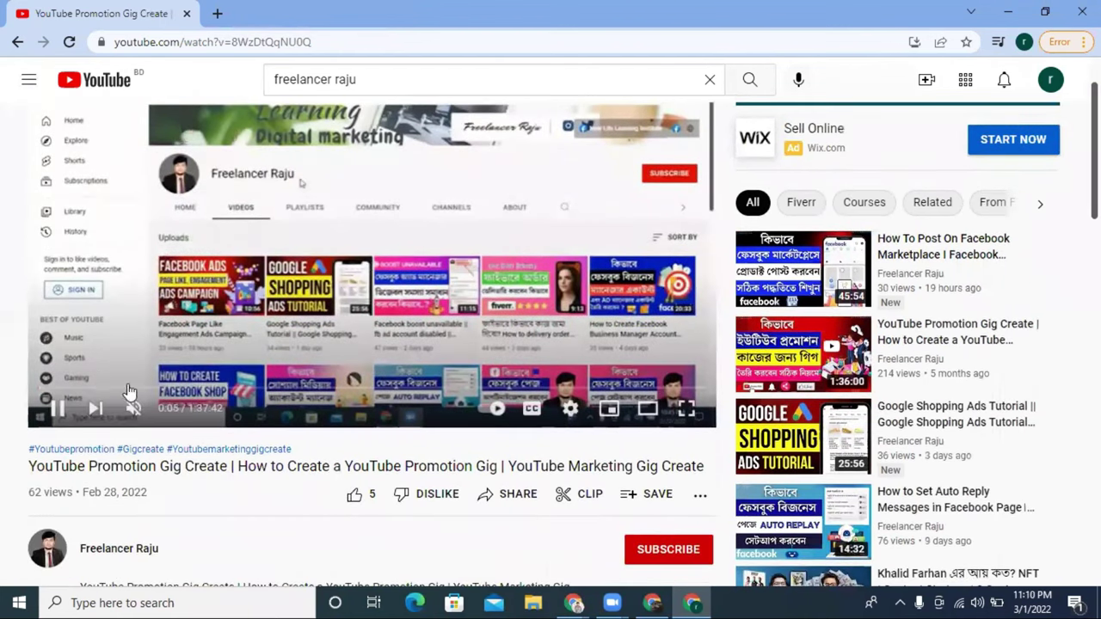
- Like the video, raising its count to 6, and restore the window to smaller size
left_click(355, 496)
scroll(327, 497, "down", 1)
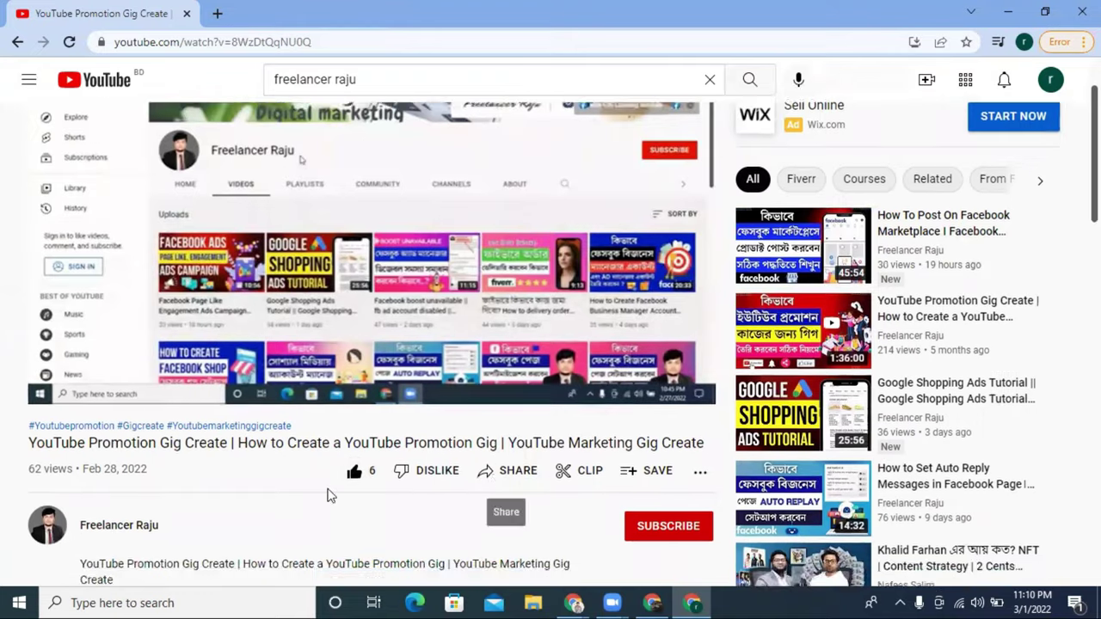
scroll(327, 496, "down", 3)
scroll(410, 351, "up", 2)
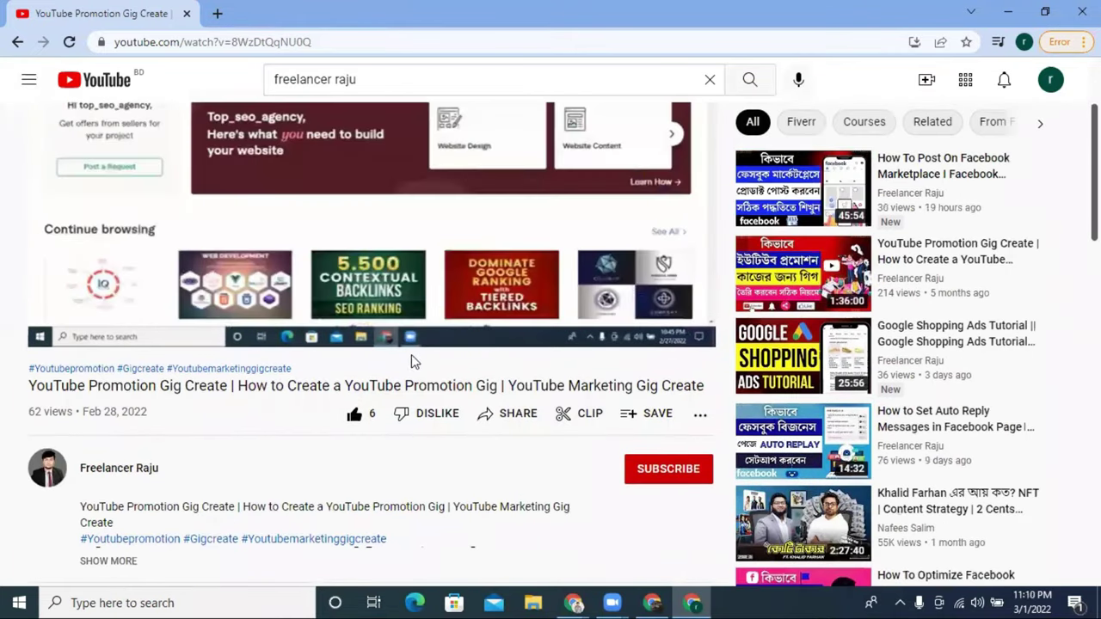
scroll(411, 354, "up", 2)
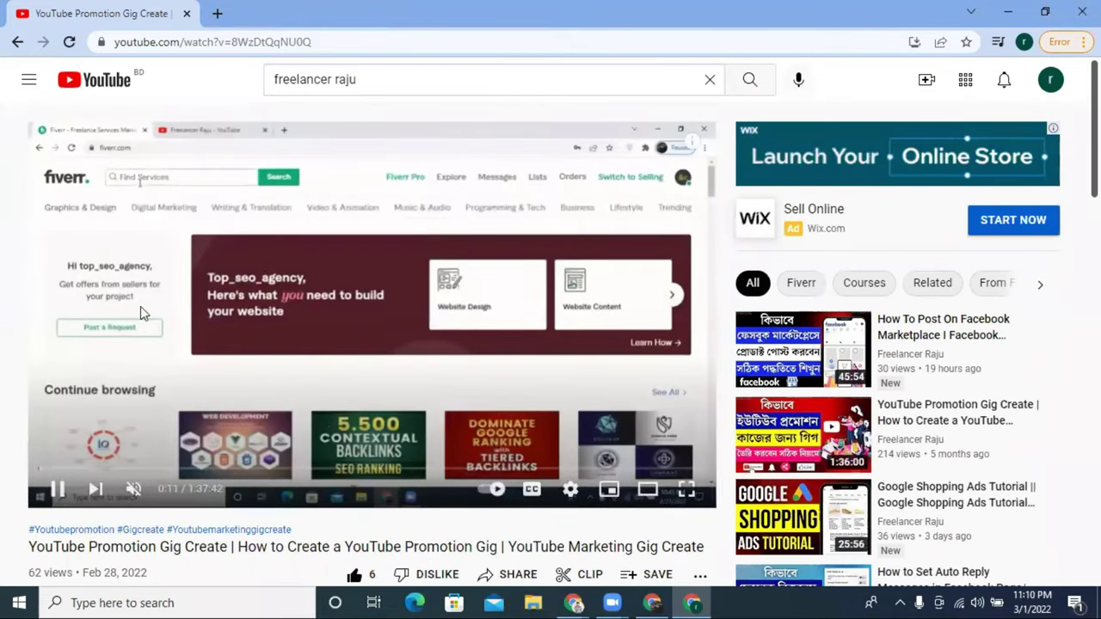
left_click(1043, 12)
- Shrink the YouTube window down to just its tab strip near the top-left
scroll(905, 468, "down", 3)
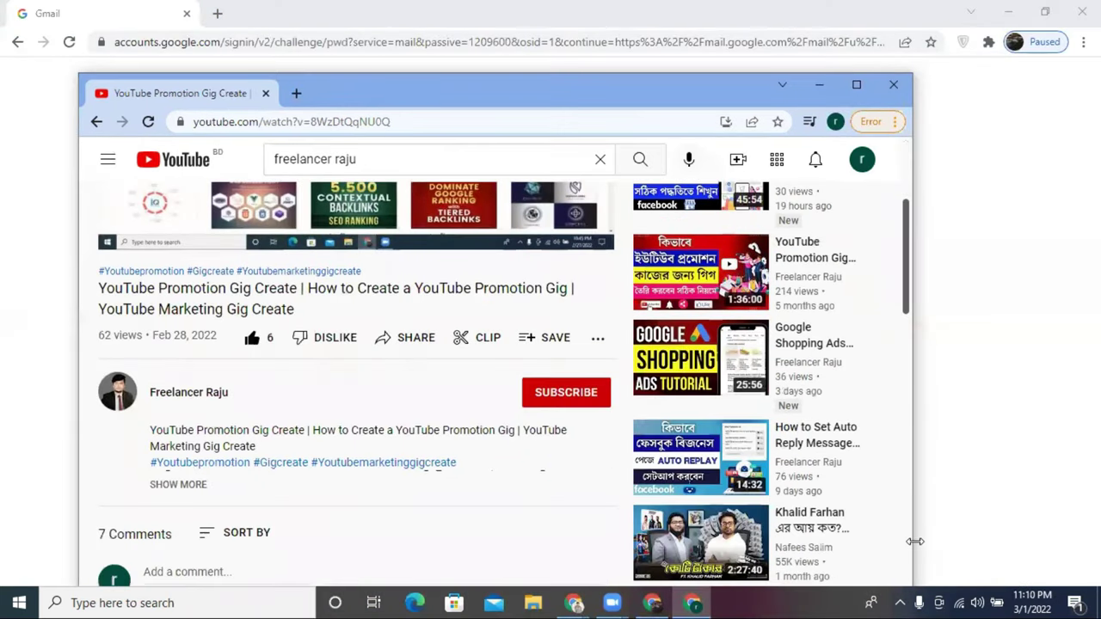
left_click_drag(917, 73, 504, 401)
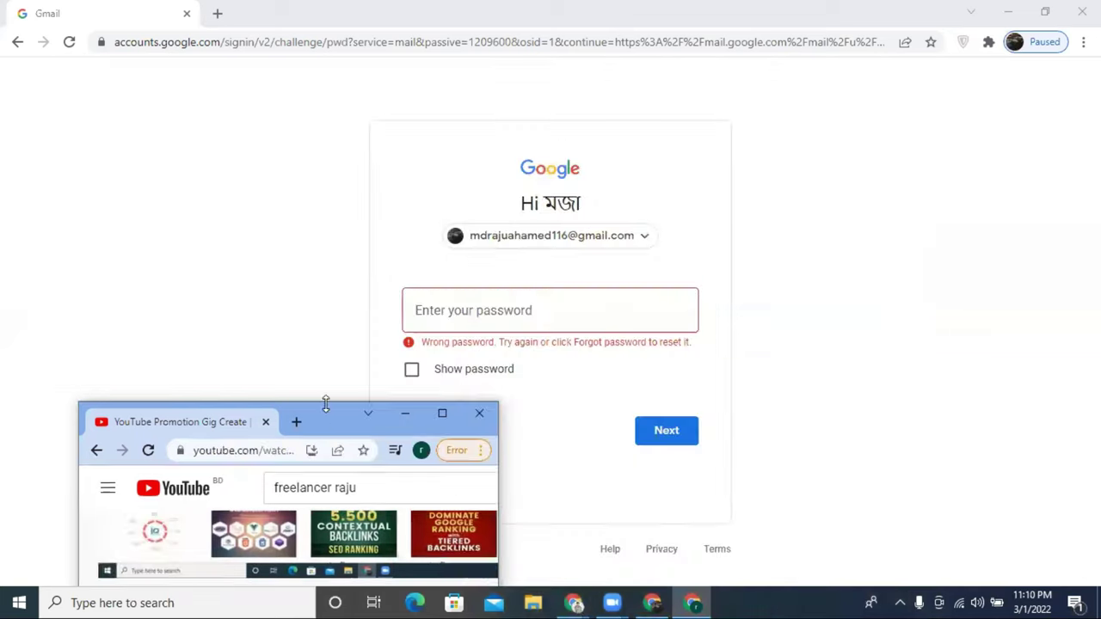
left_click_drag(321, 402, 315, 135)
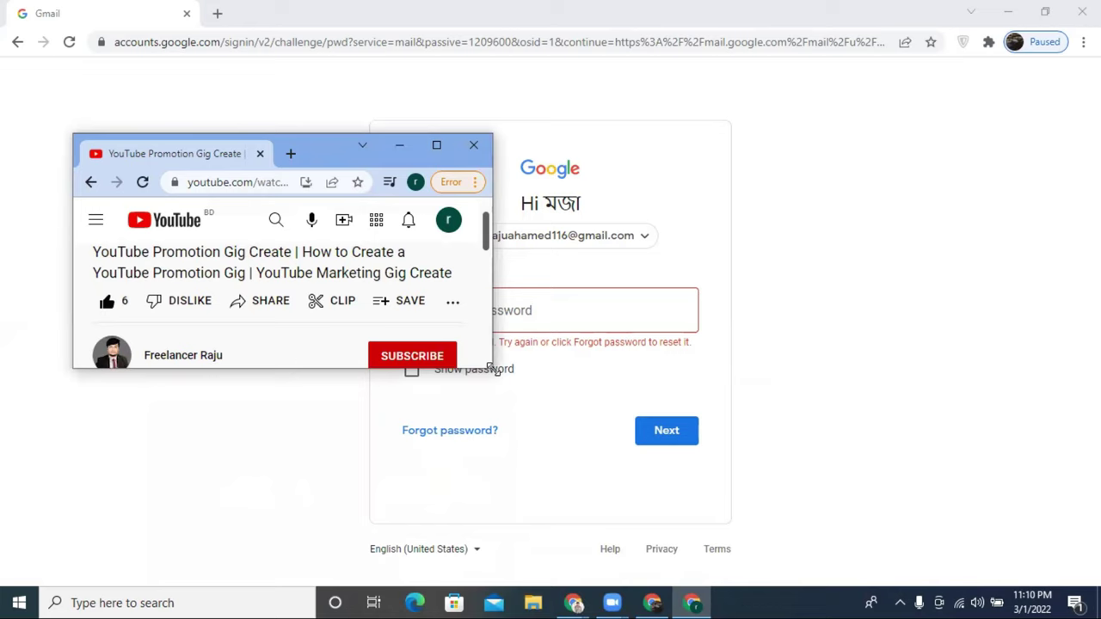
left_click_drag(496, 370, 482, 201)
left_click_drag(164, 143, 153, 100)
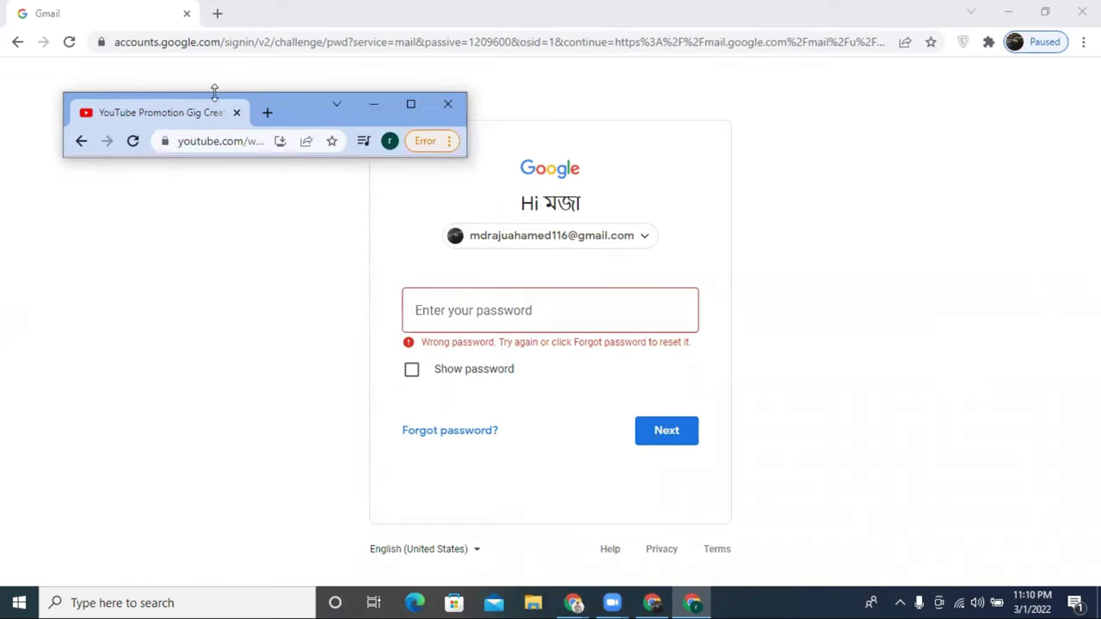
left_click_drag(291, 105, 253, 105)
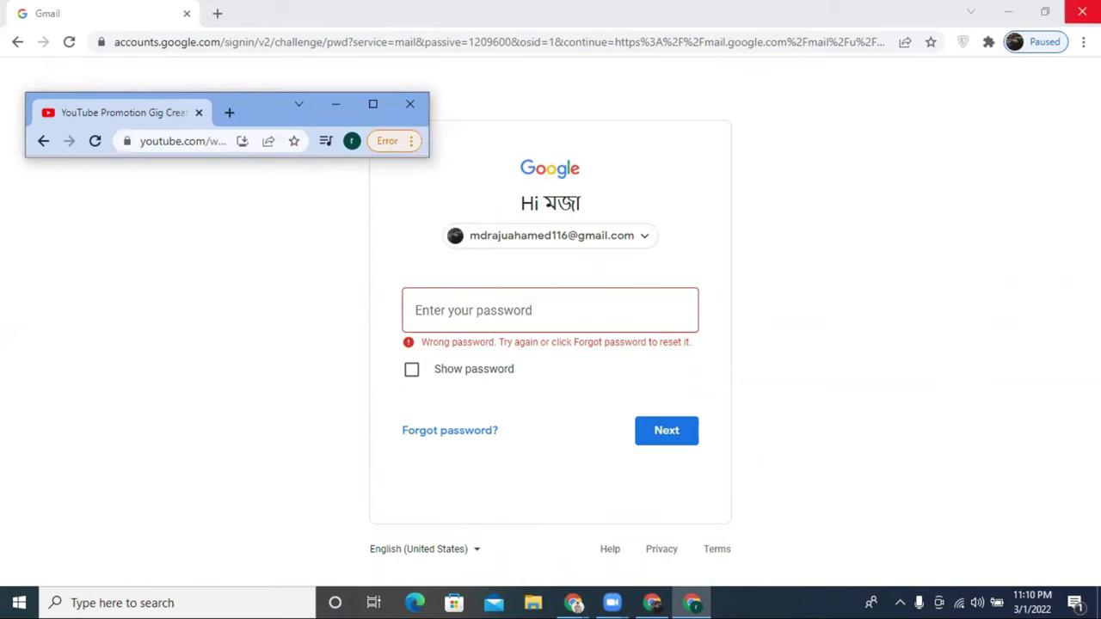
- Close the Gmail sign-in window, minimize the Fiverr window, and move the YouTube strip upper right
left_click(1082, 12)
left_click(1008, 12)
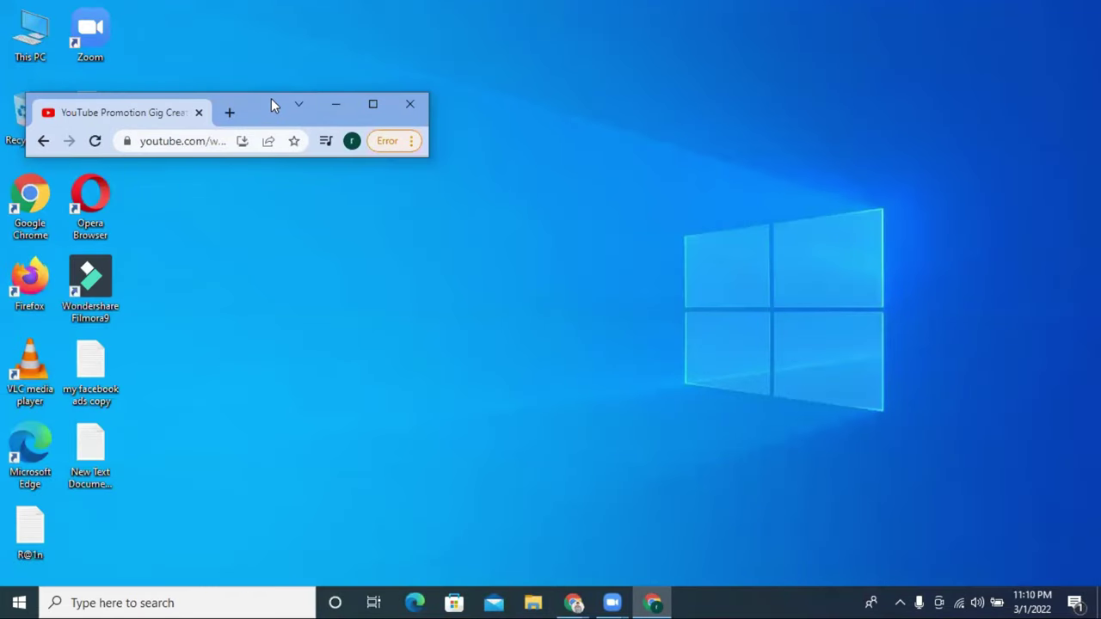
left_click_drag(271, 98, 717, 57)
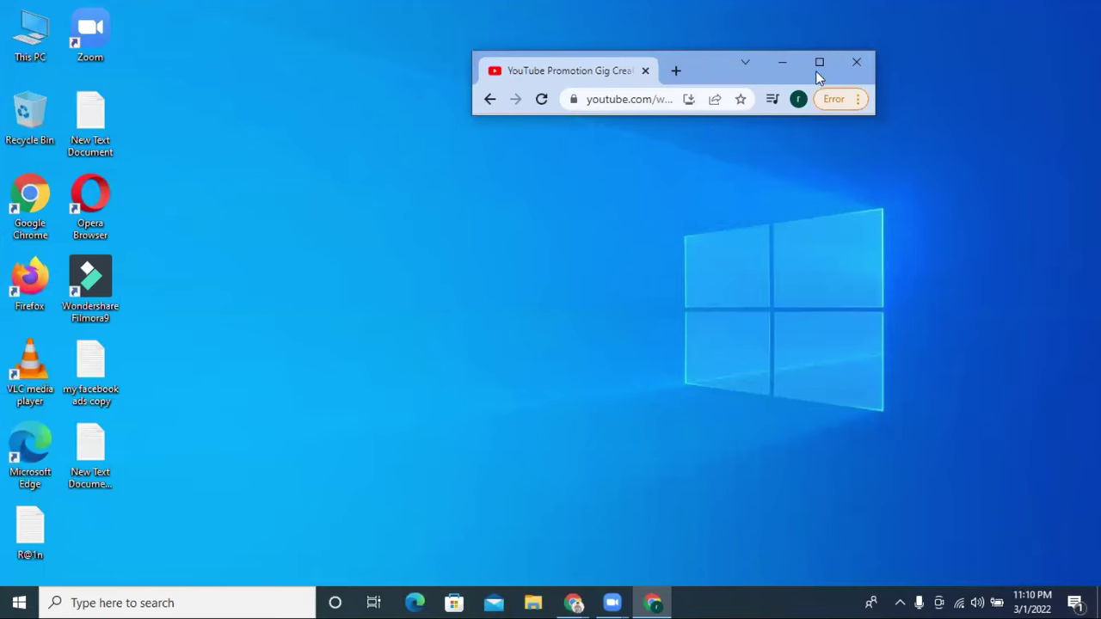
- Launch Chrome from its desktop shortcut and browse the profile picker
left_click(727, 203)
key("Return")
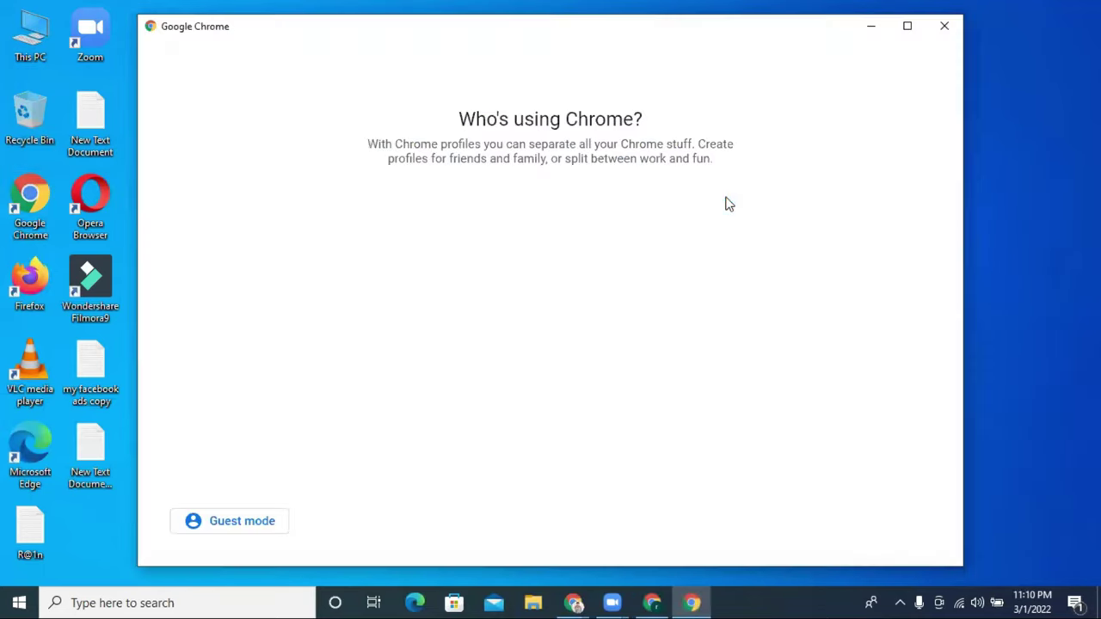
scroll(774, 310, "down", 1)
scroll(804, 306, "up", 1)
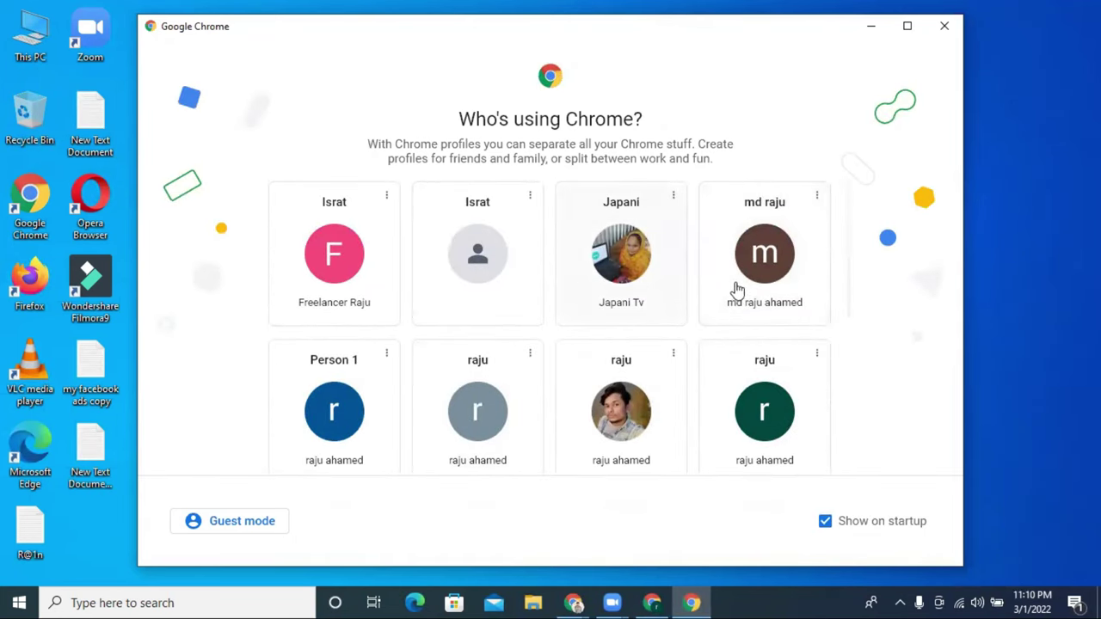
scroll(522, 277, "down", 4)
scroll(521, 336, "up", 4)
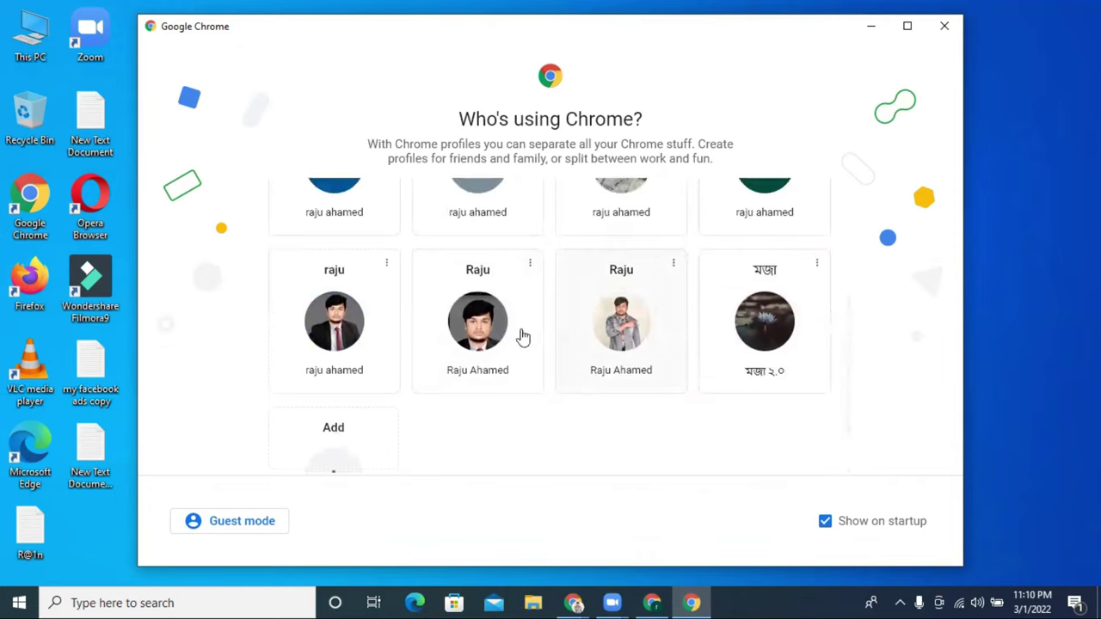
scroll(536, 423, "down", 4)
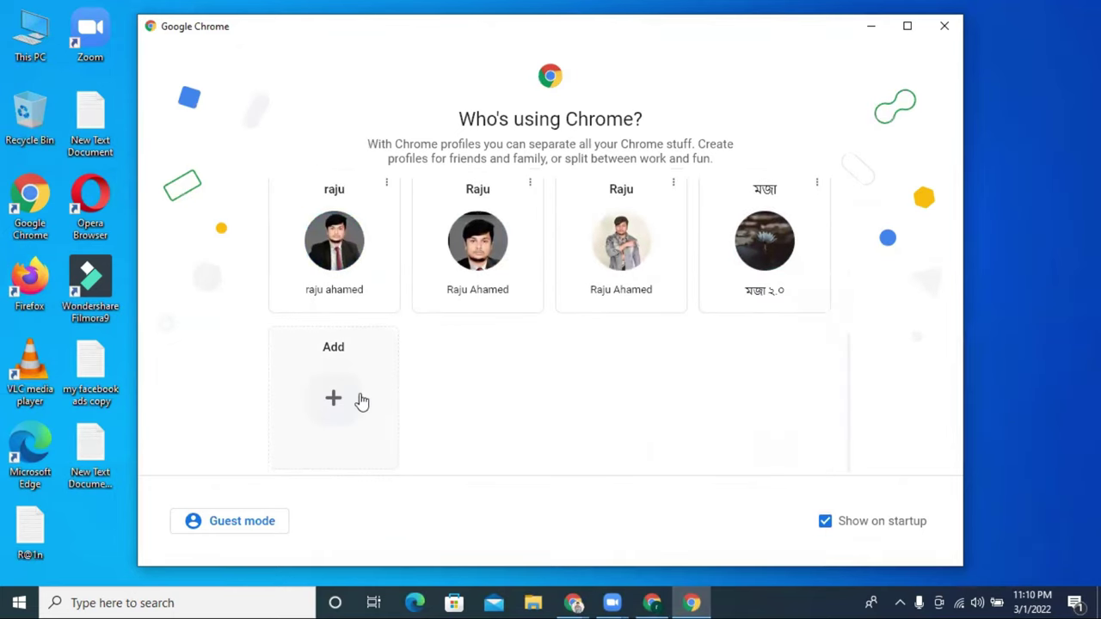
scroll(708, 388, "up", 4)
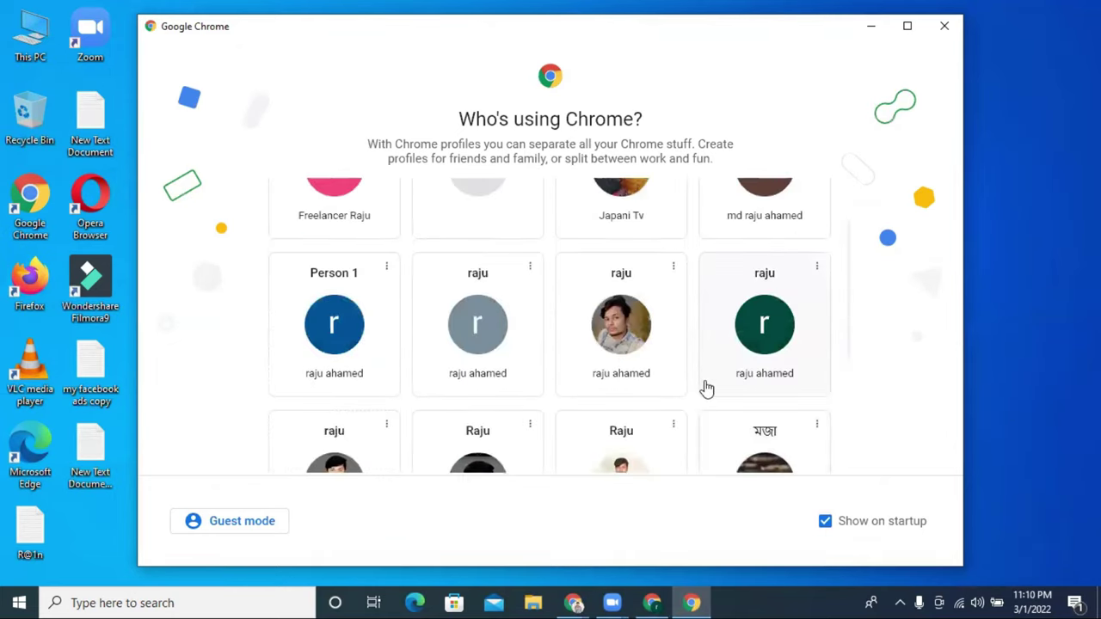
scroll(765, 411, "down", 2)
scroll(357, 296, "up", 2)
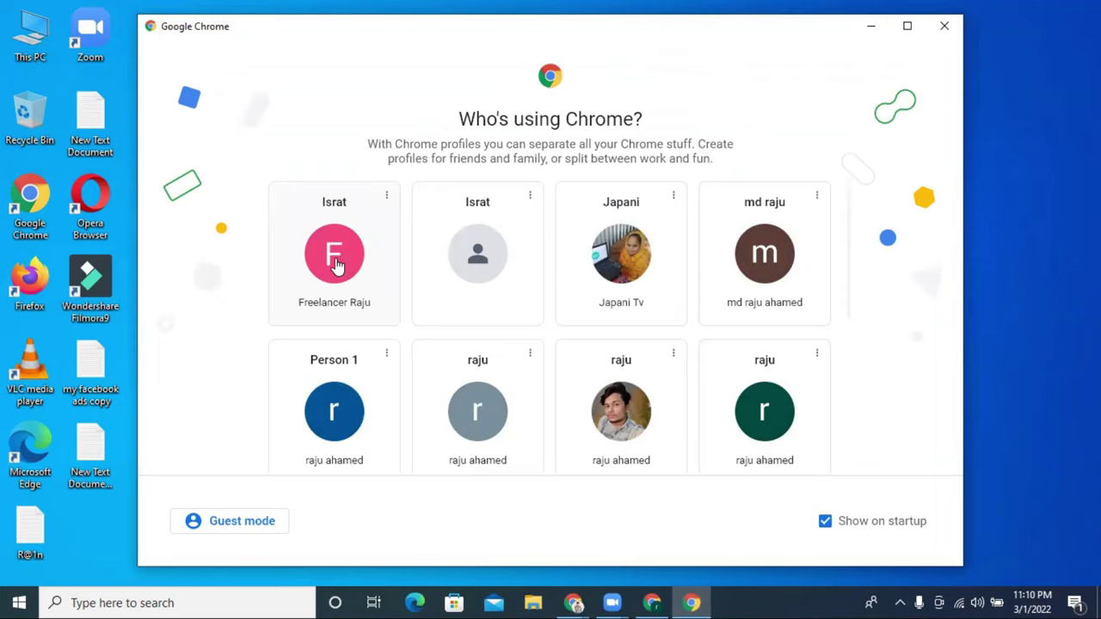
- Open a maximized window under the chosen profile and load YouTube from its shortcuts
left_click(335, 264)
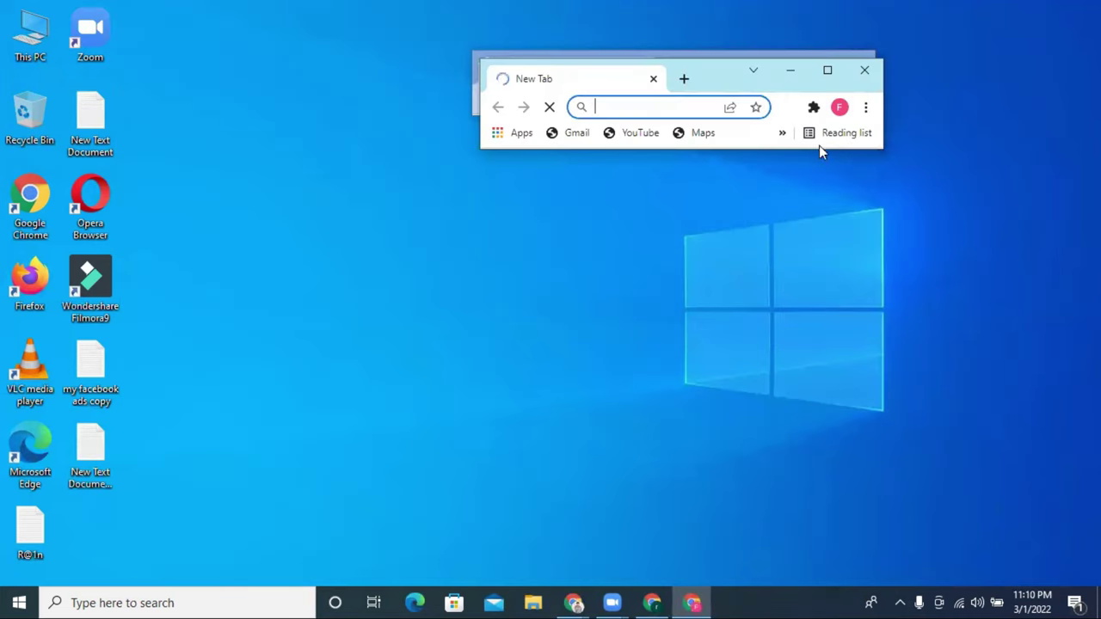
left_click(828, 73)
left_click(417, 296)
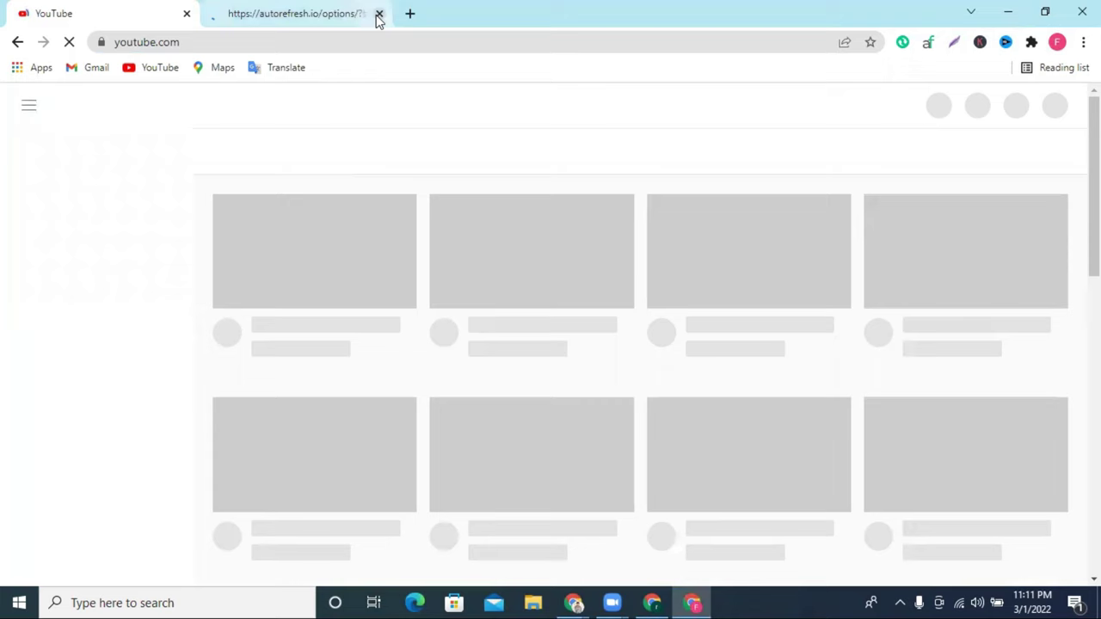
- Close the autorefresh tab, search 'freelancer raju', dismiss the vidIQ notice and open the channel
left_click(379, 14)
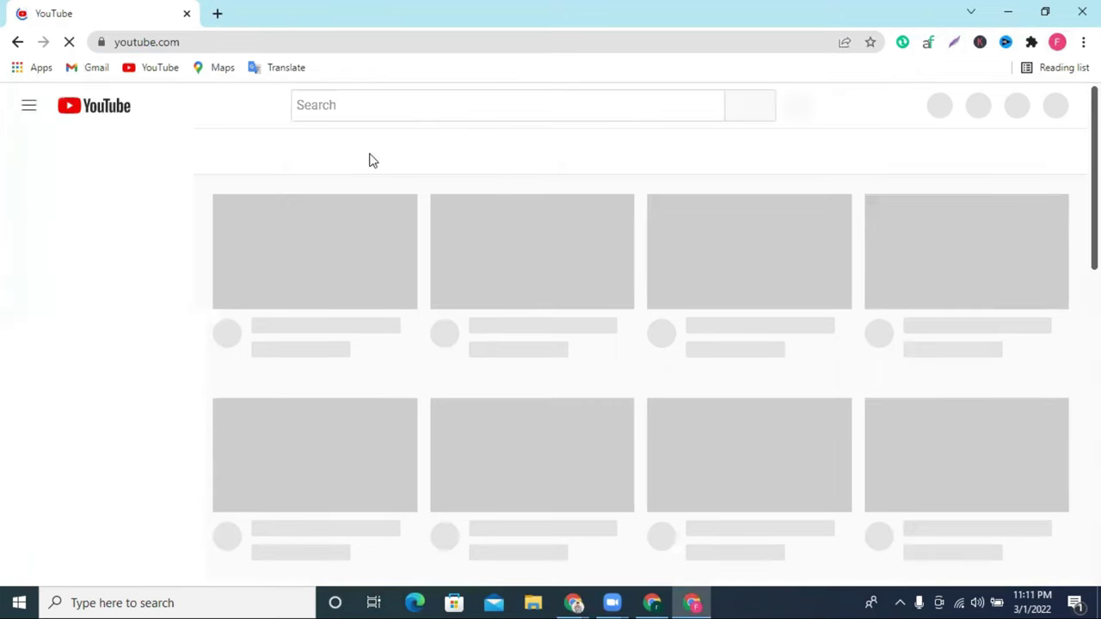
left_click(375, 106)
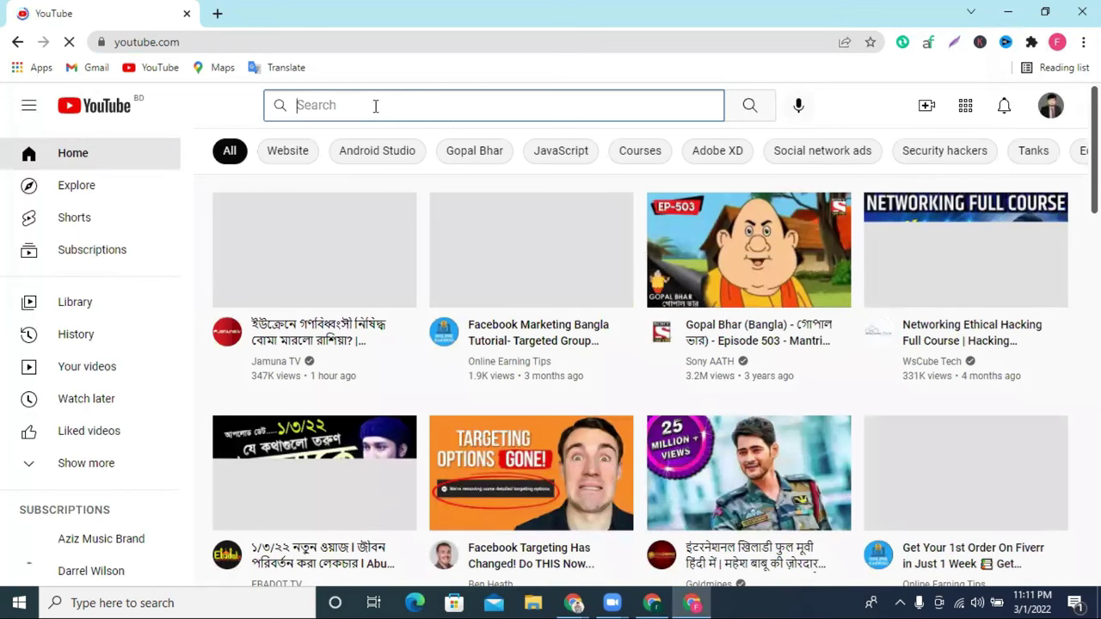
type("freela")
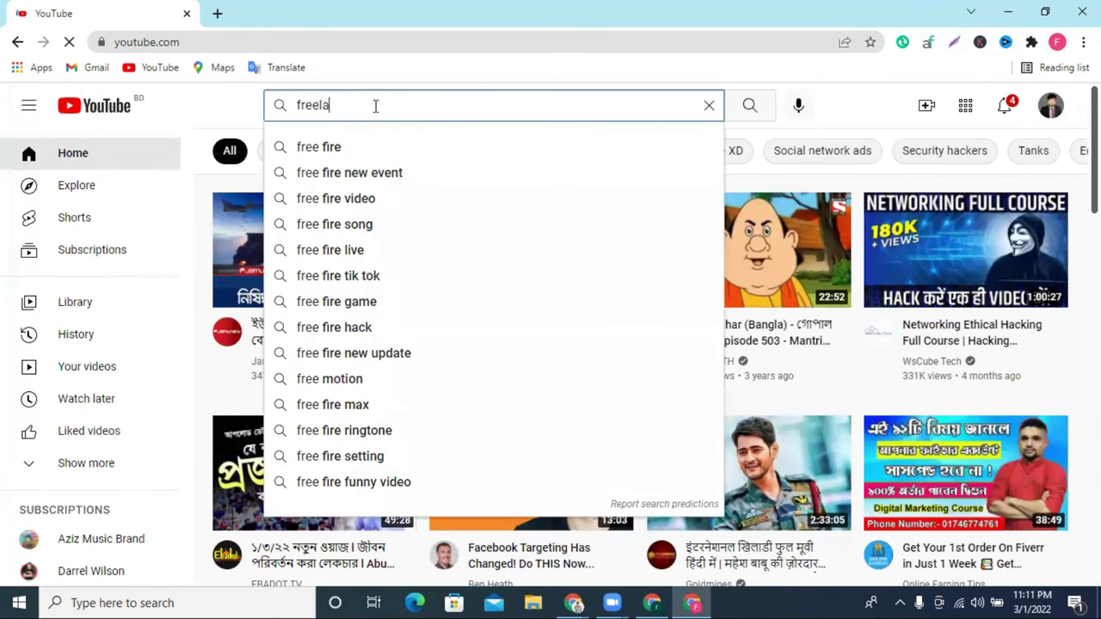
type("ncer")
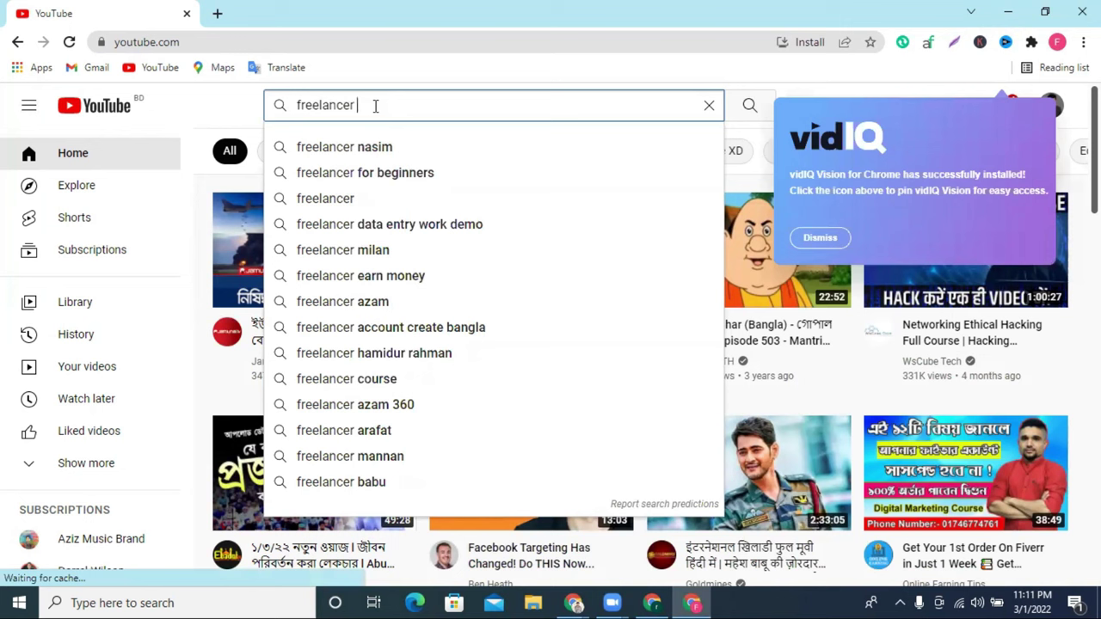
type(" raju")
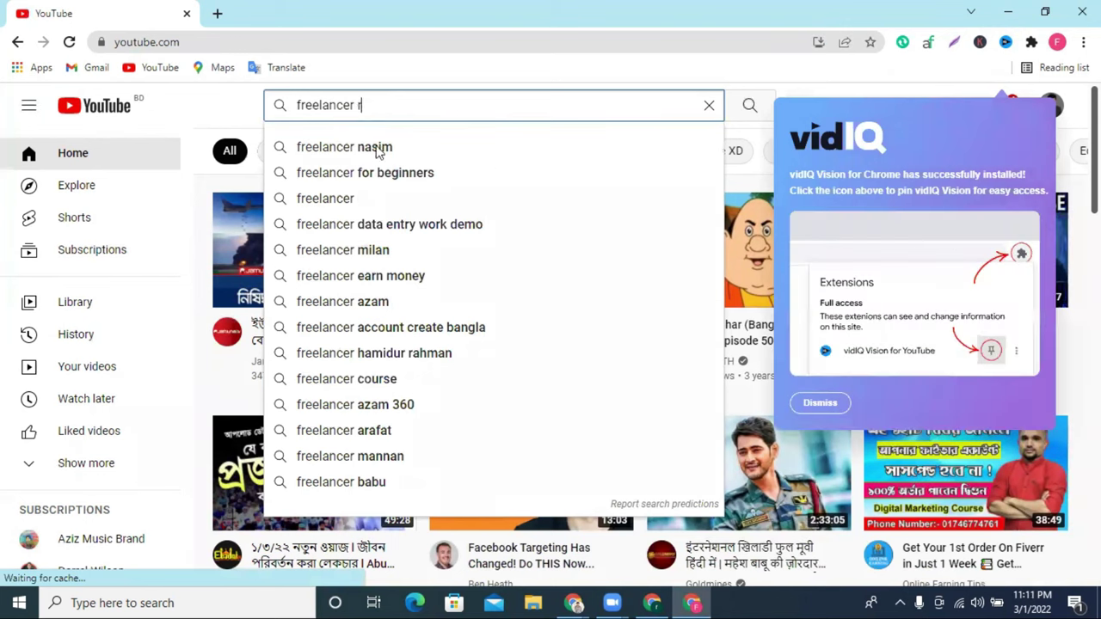
left_click(381, 147)
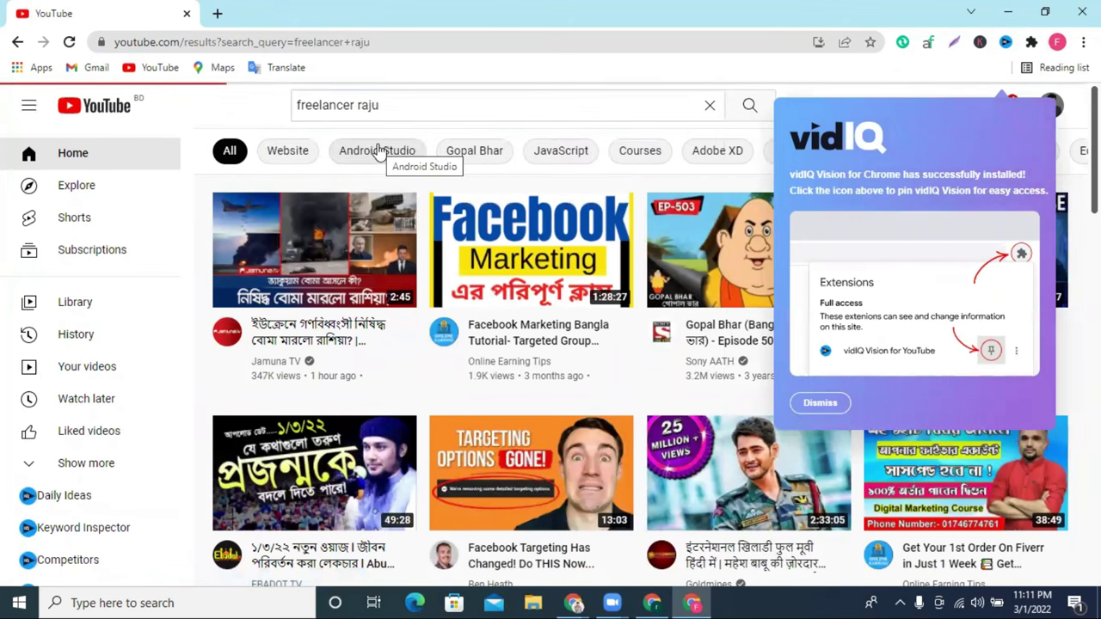
left_click(817, 404)
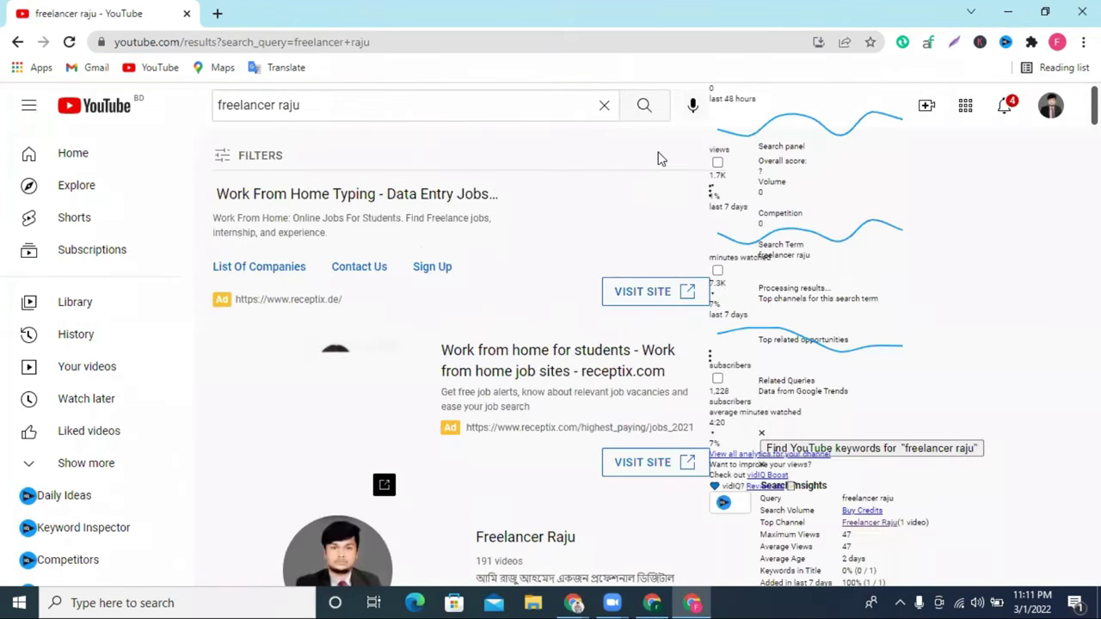
scroll(559, 309, "down", 3)
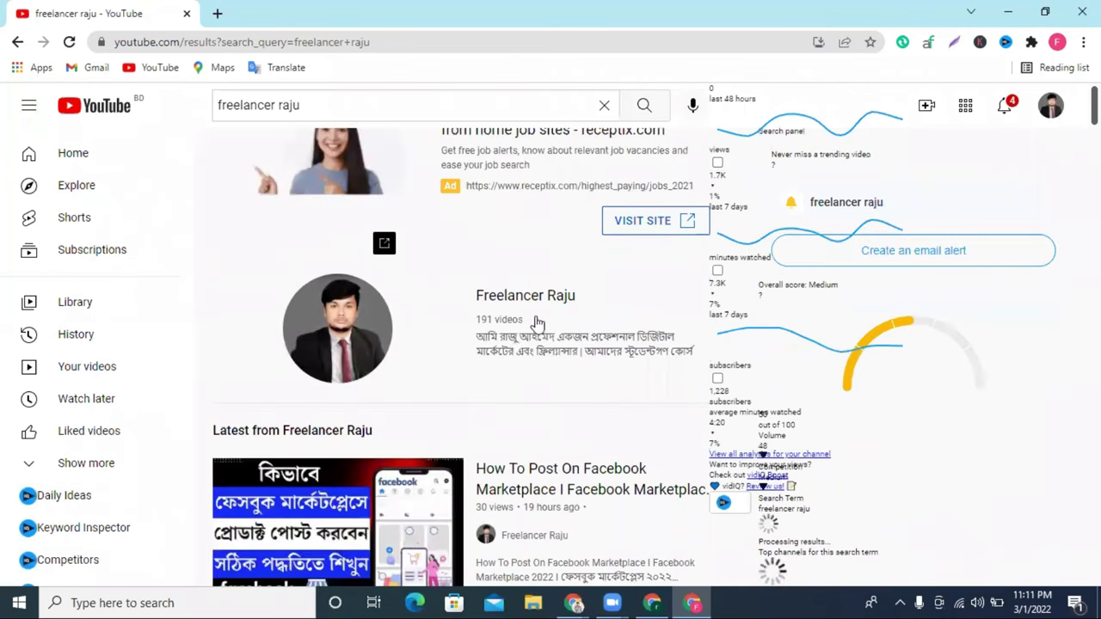
left_click(508, 301)
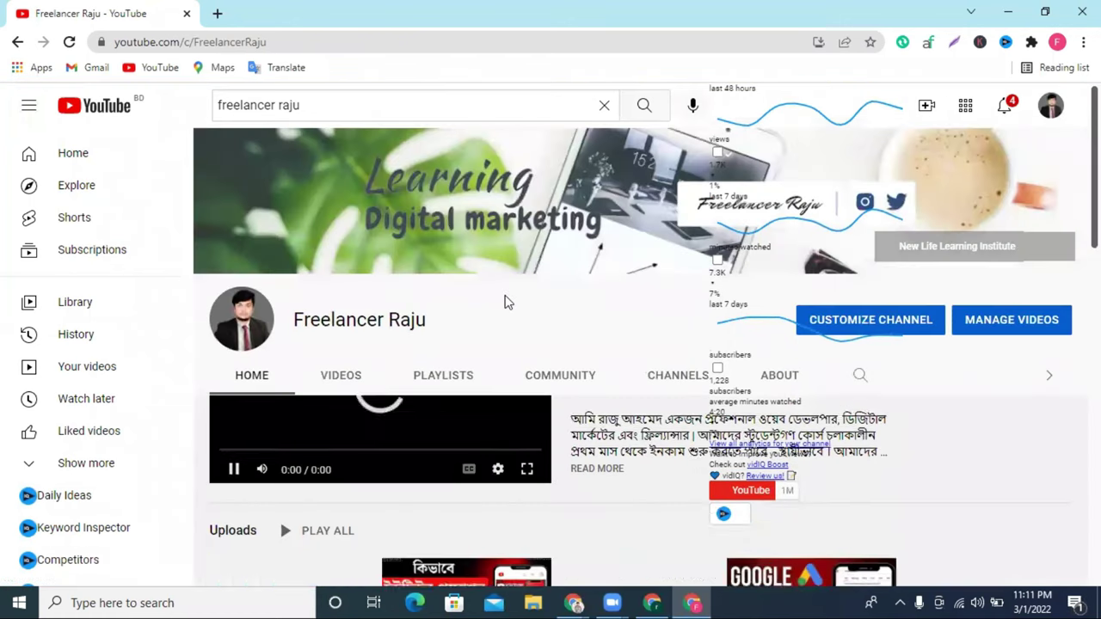
scroll(452, 487, "down", 2)
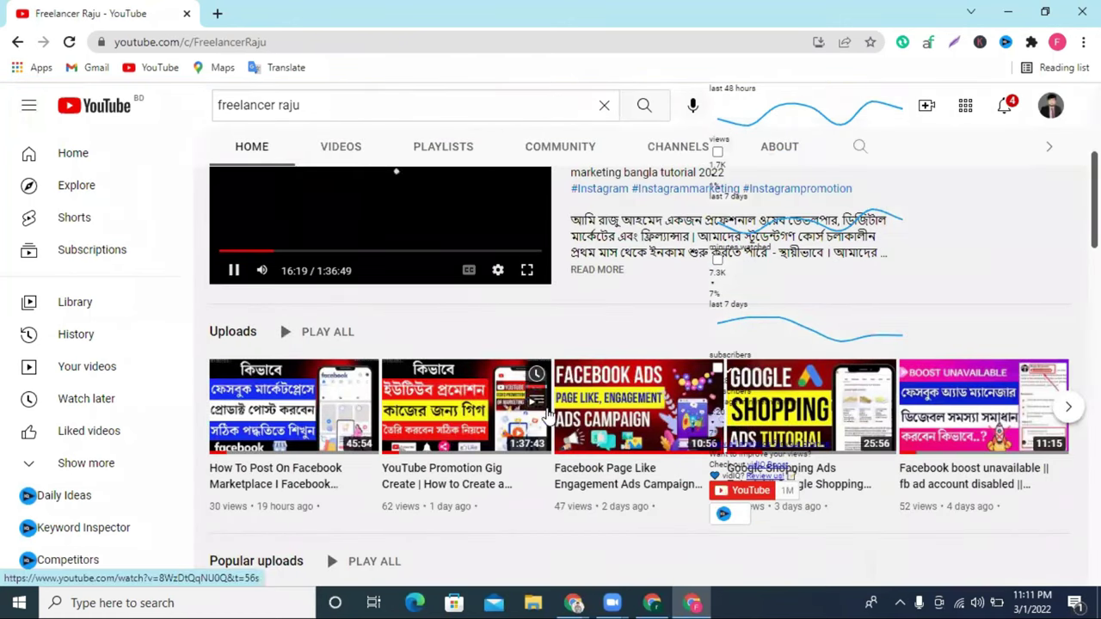
- Open the YouTube Promotion Gig Create video muted, then restore Chrome to a small window
left_click(464, 415)
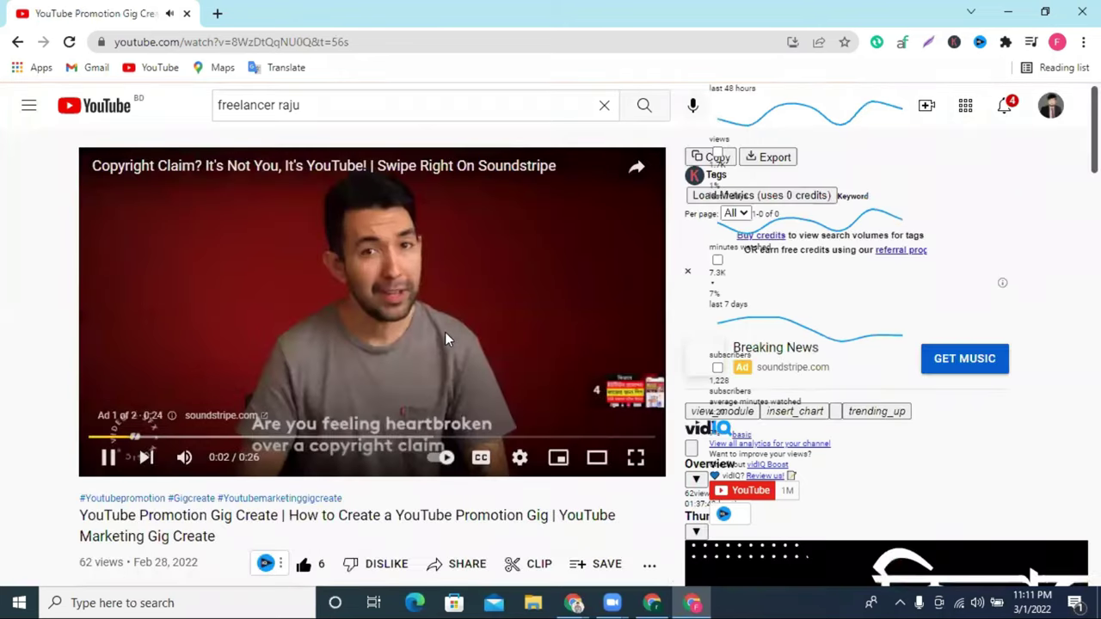
left_click(183, 457)
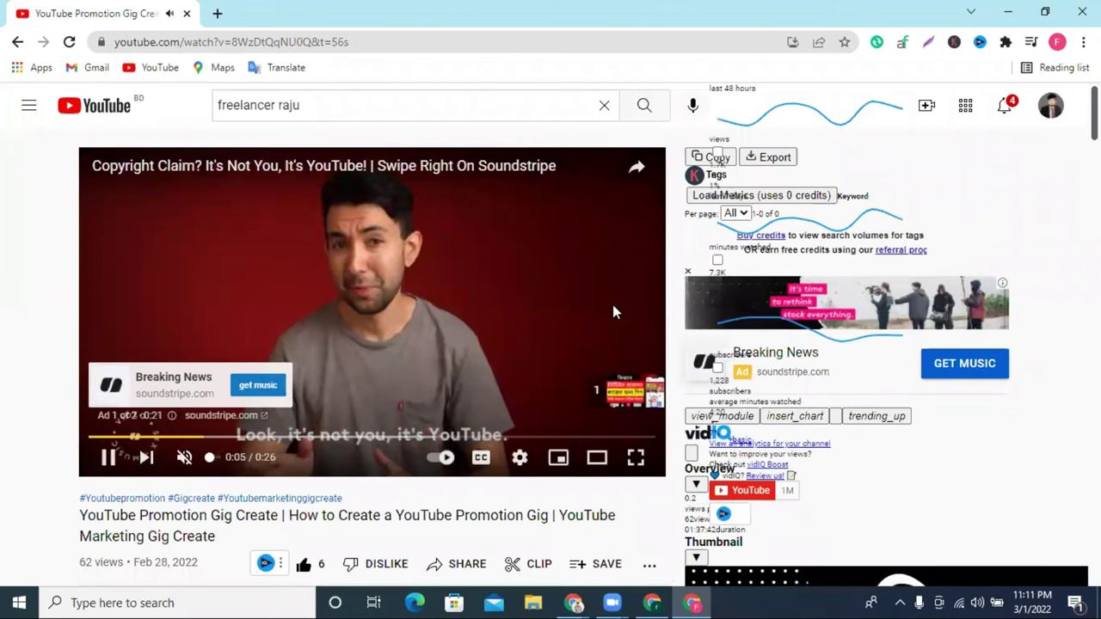
left_click(1044, 13)
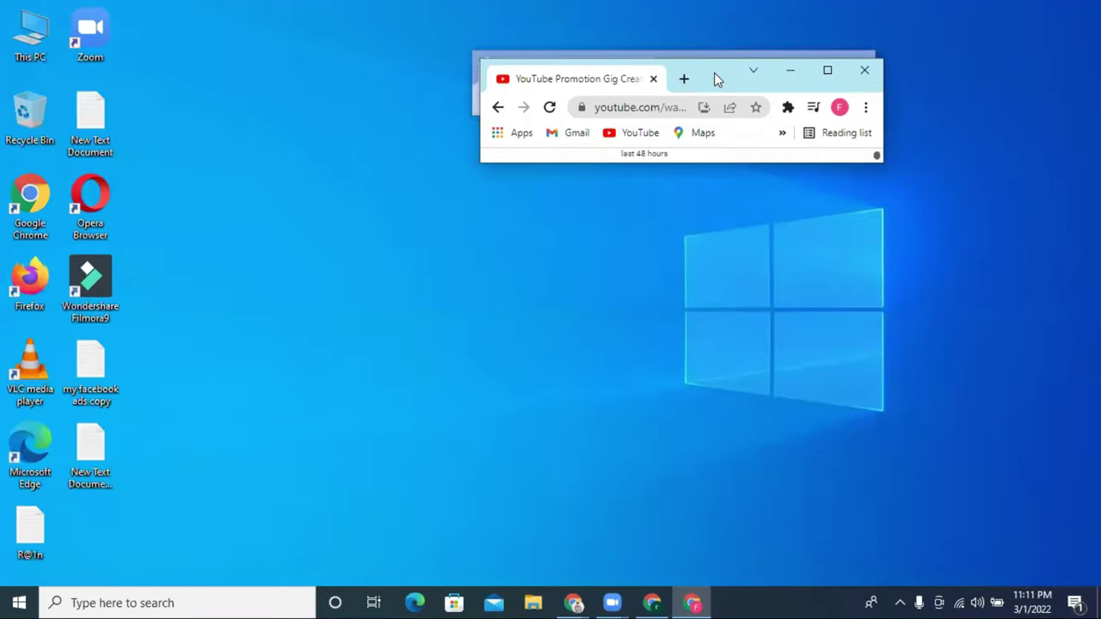
- Reposition and resize the front browser window on the desktop
left_click_drag(714, 72, 763, 130)
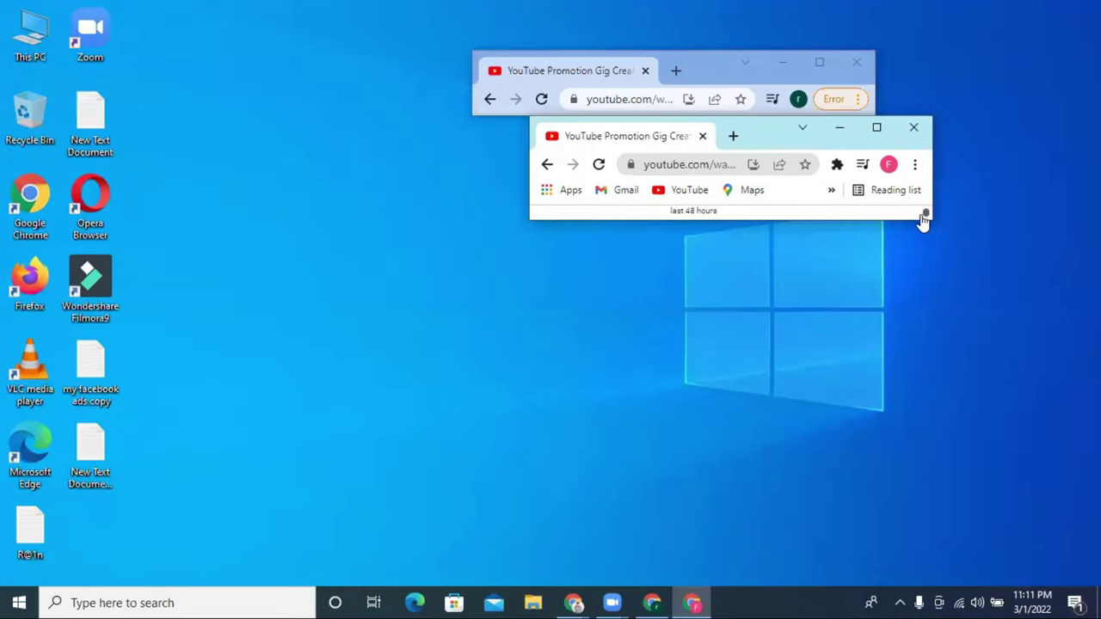
left_click_drag(930, 218, 931, 207)
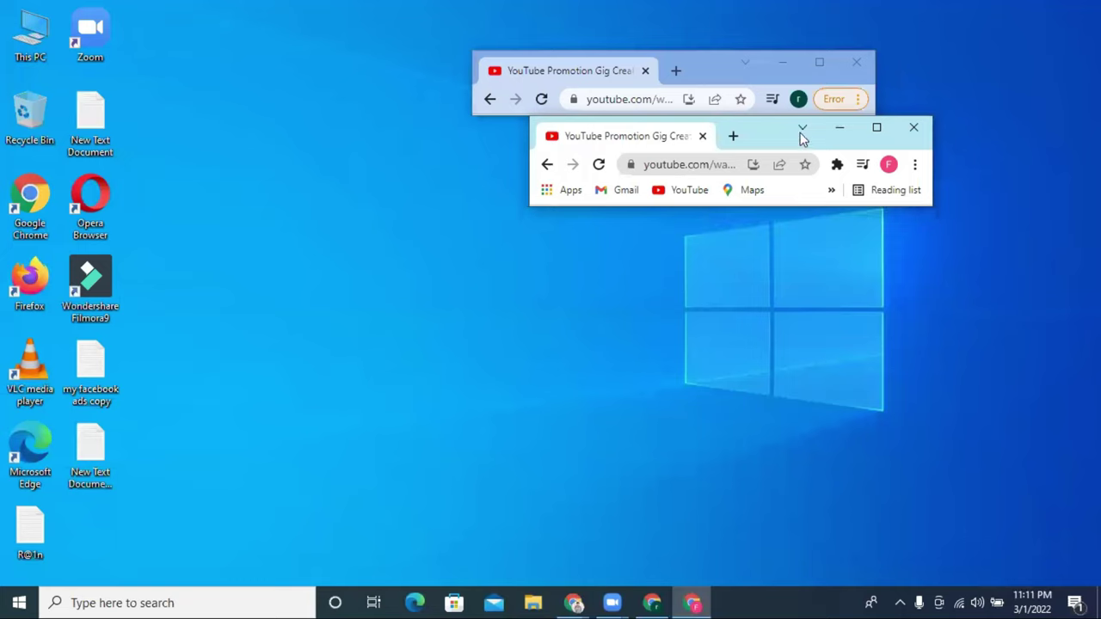
left_click_drag(766, 128, 806, 130)
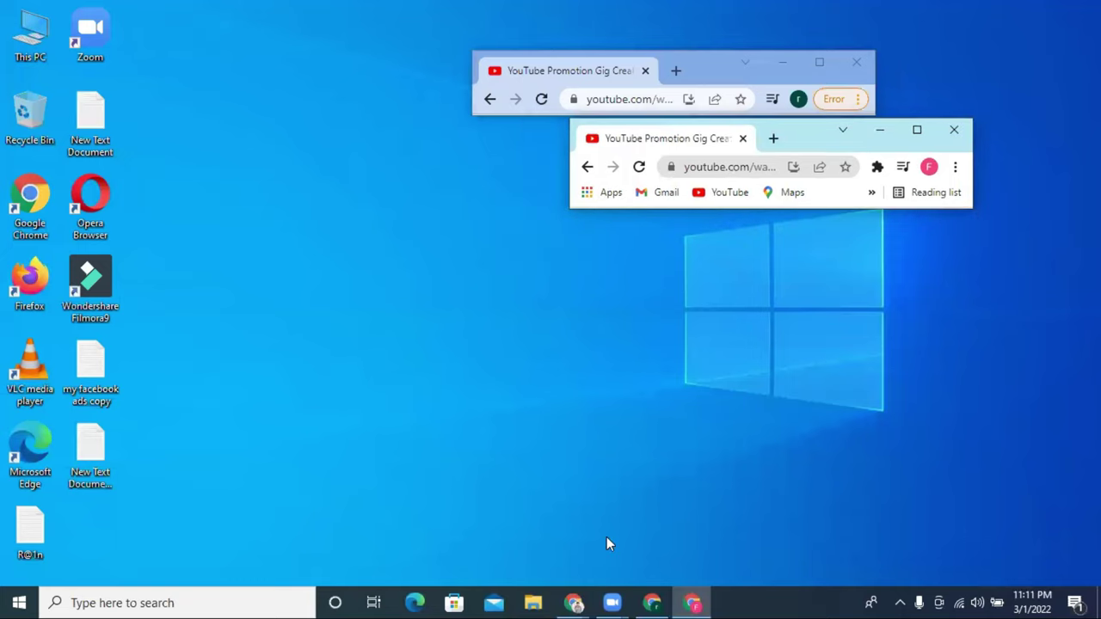
left_click(363, 142)
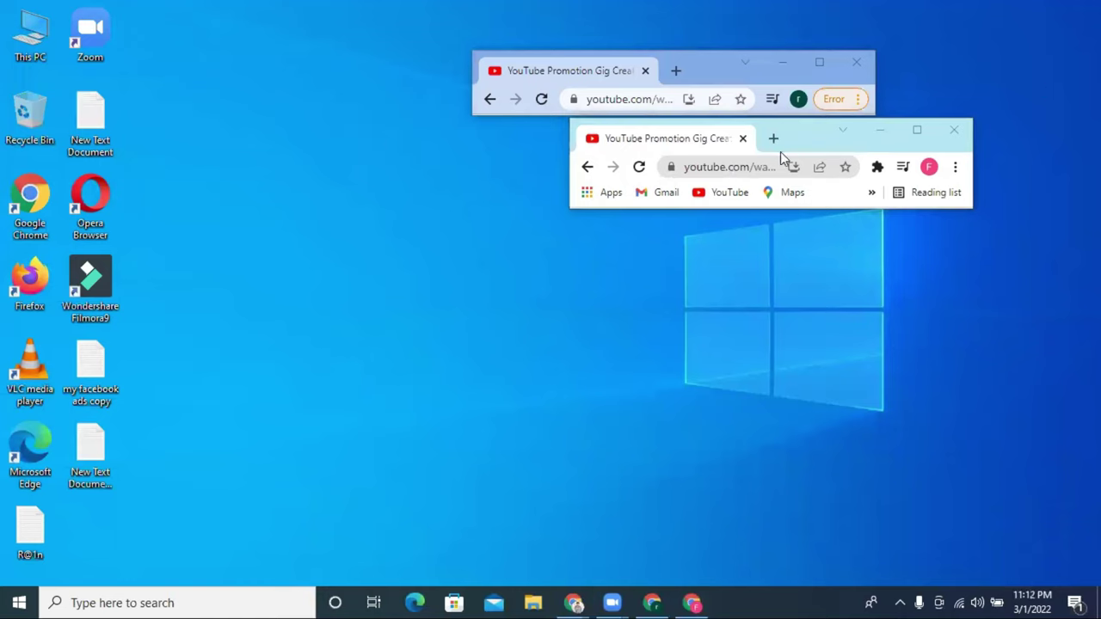
right_click(324, 102)
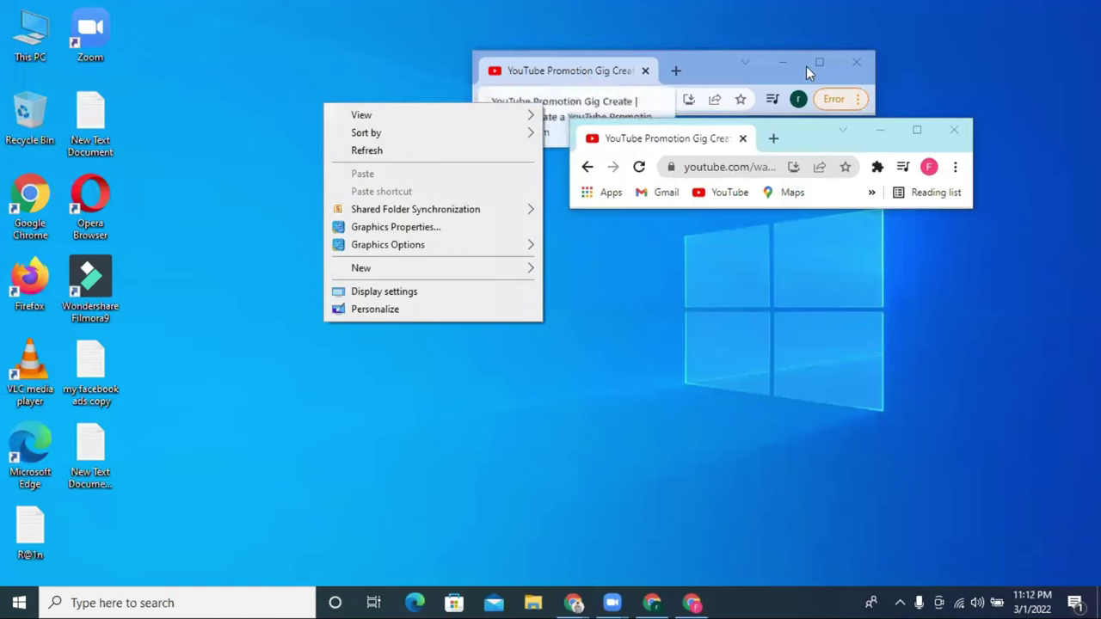
left_click(585, 308)
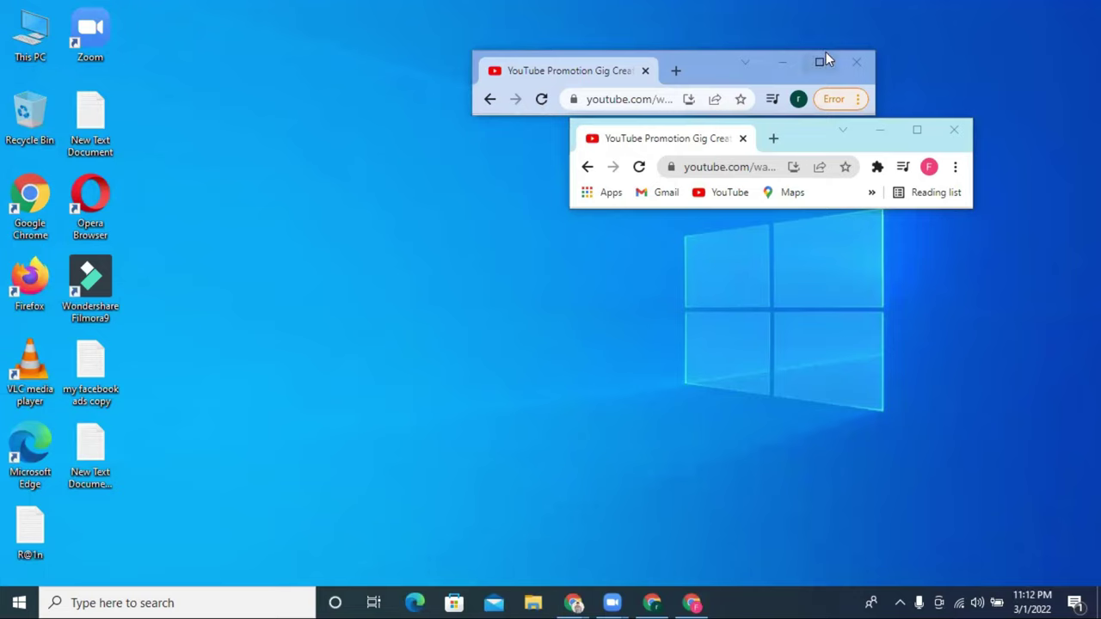
- Maximize each window in turn, skip the video's ad, and return it to small size
left_click(821, 60)
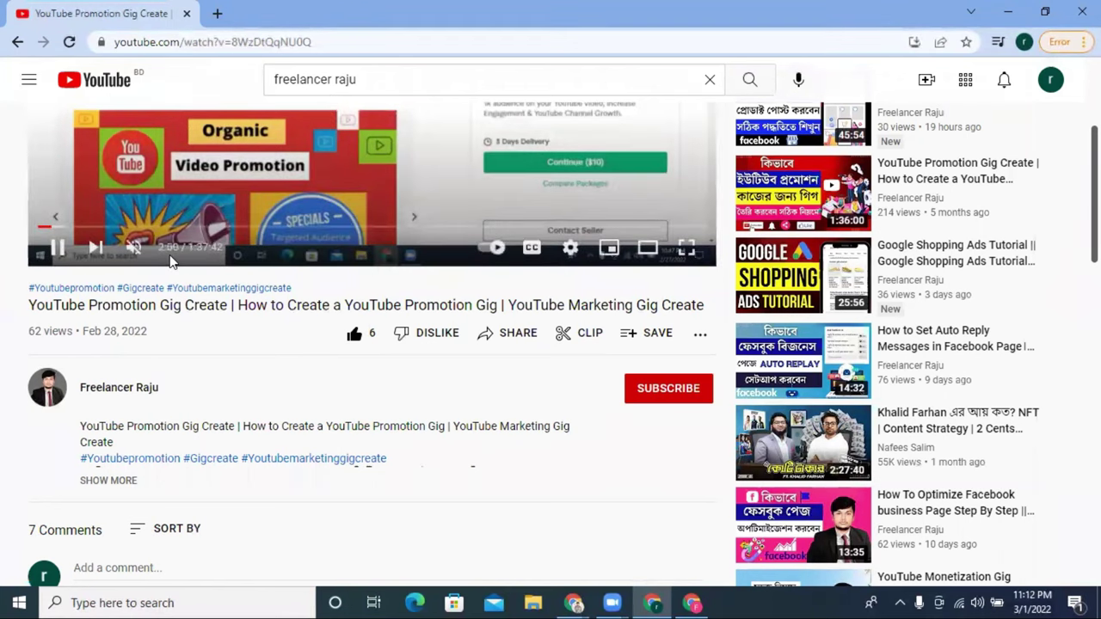
left_click(1045, 13)
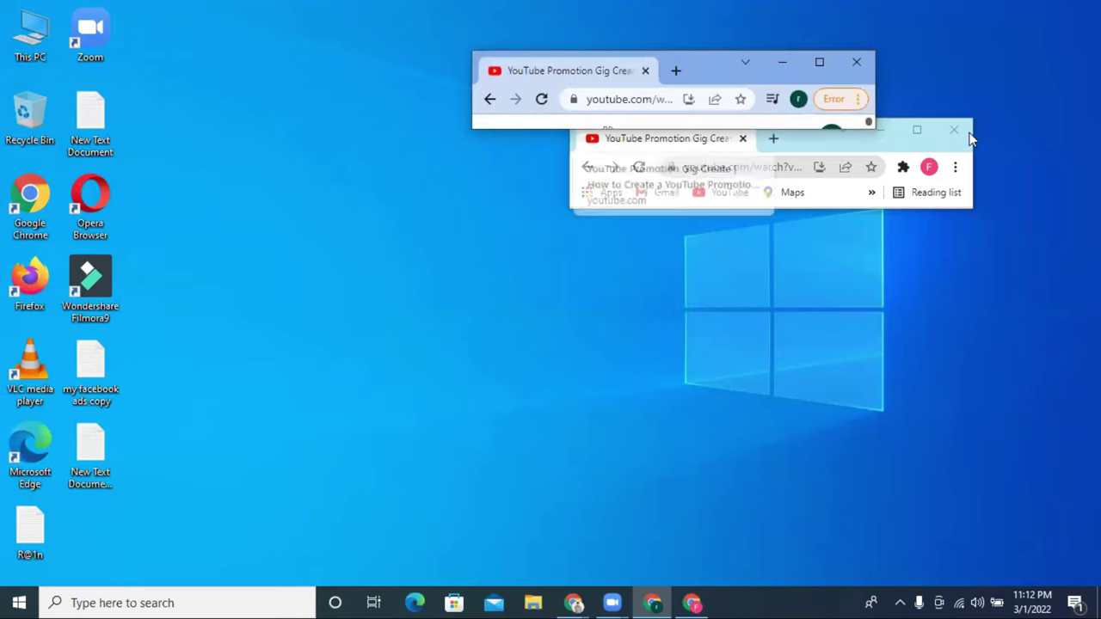
left_click(917, 130)
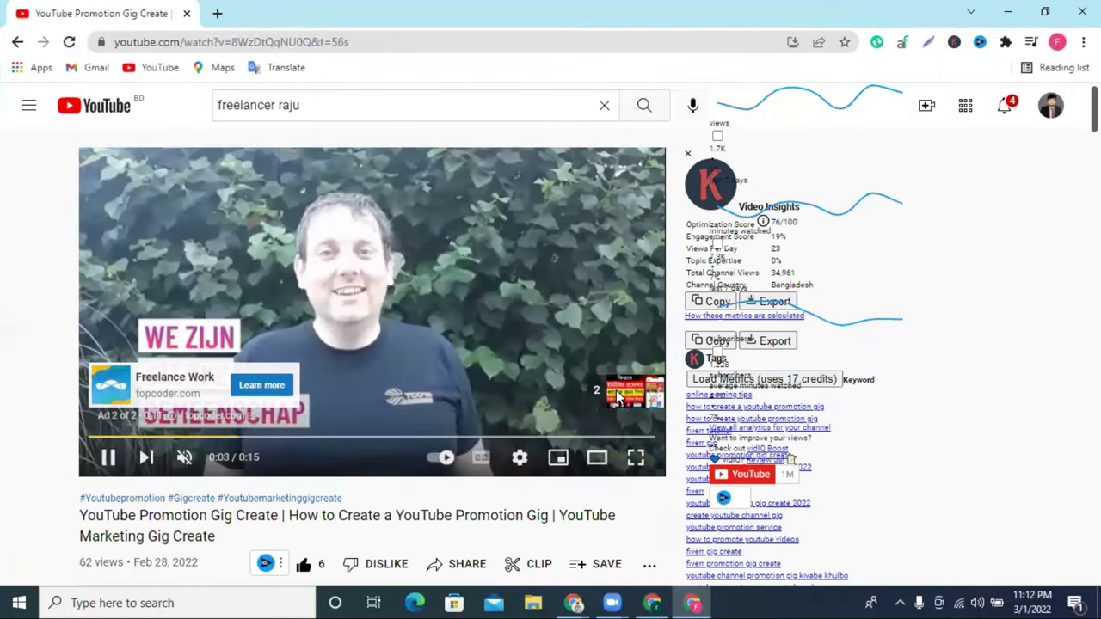
left_click(616, 391)
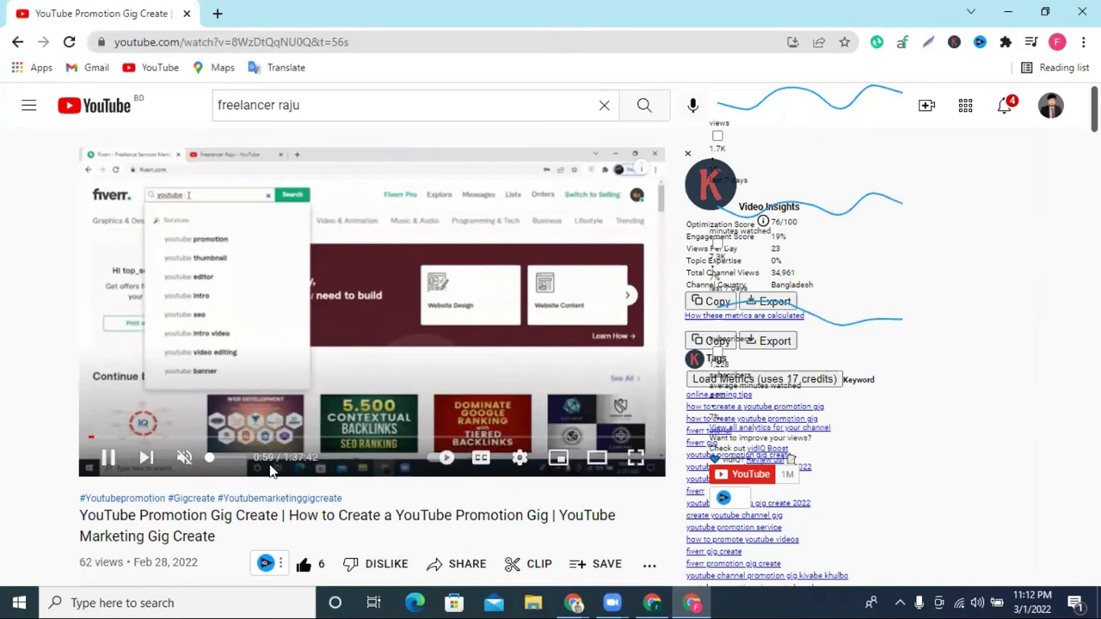
left_click(1044, 12)
- Launch Chrome from the desktop icon and scroll through the Who's using Chrome? profiles
double_click(30, 202)
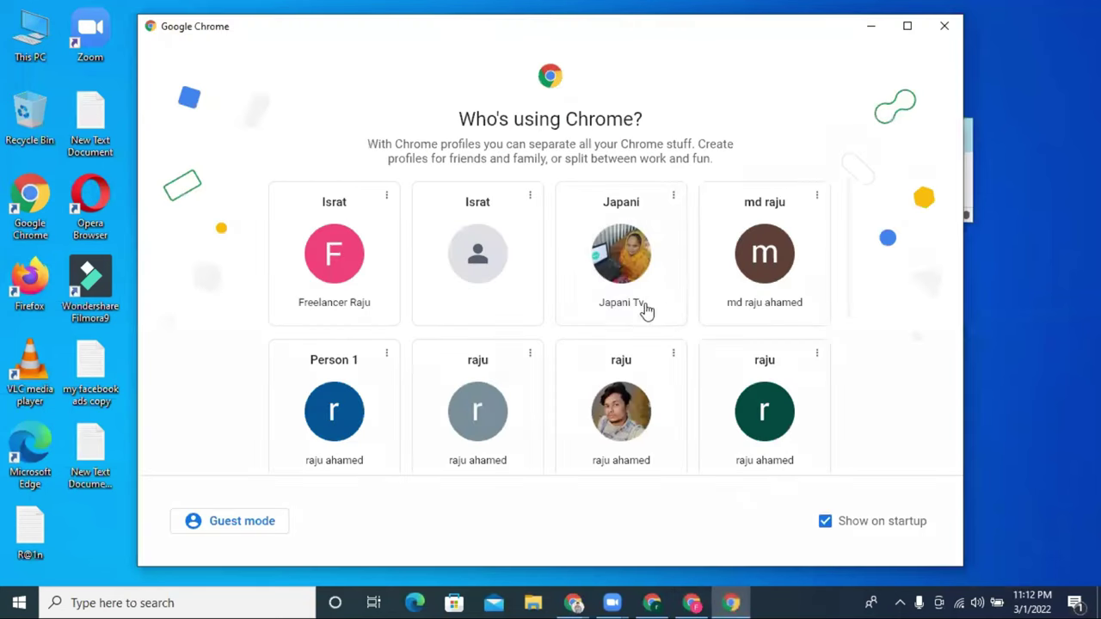
scroll(683, 301, "down", 5)
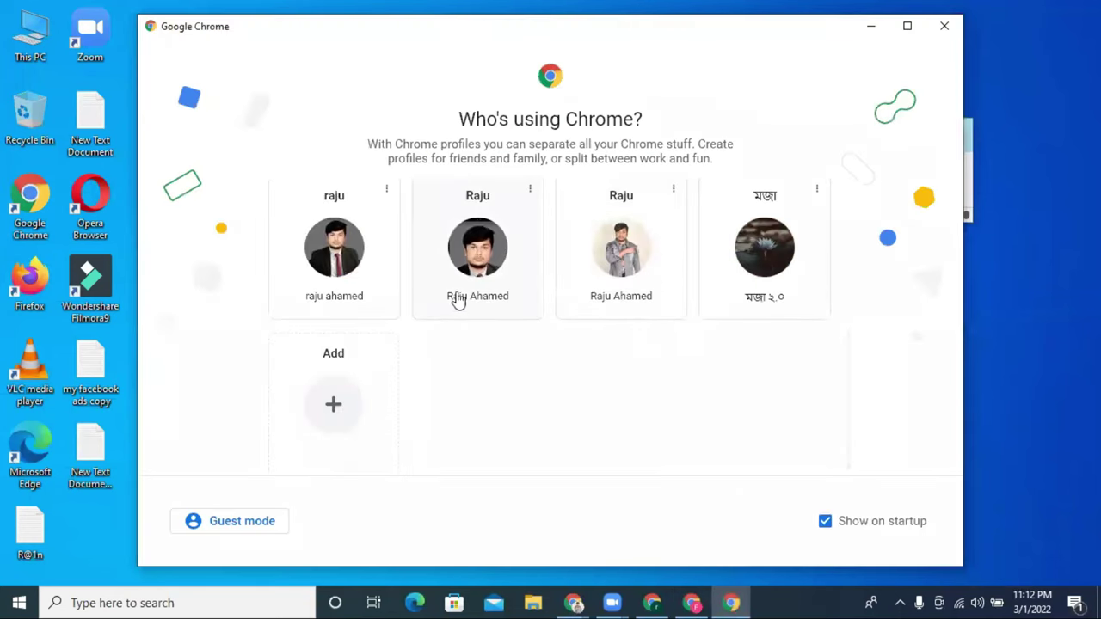
scroll(551, 320, "up", 3)
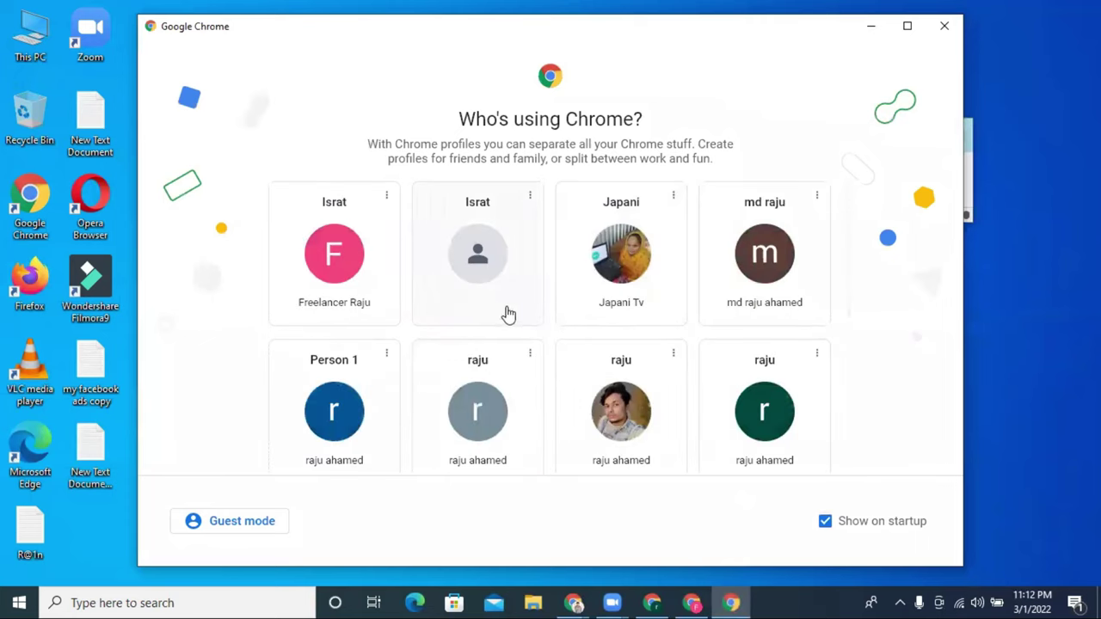
scroll(754, 312, "down", 1)
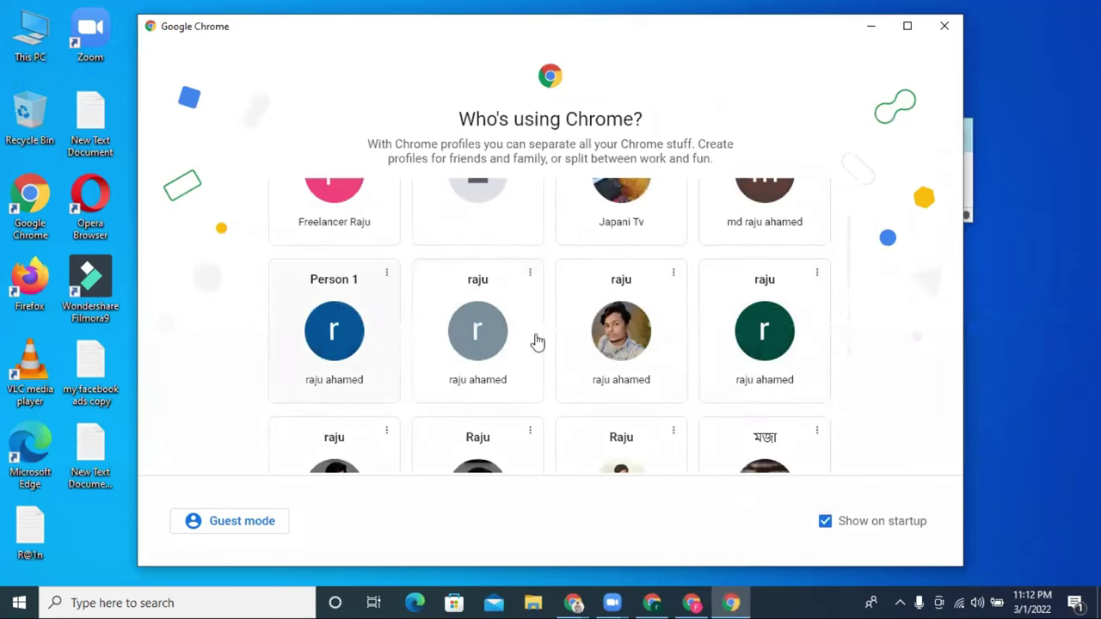
- Open the photo-avatar profile's window, search Google for 'youtube' and open the YouTube site
left_click(620, 329)
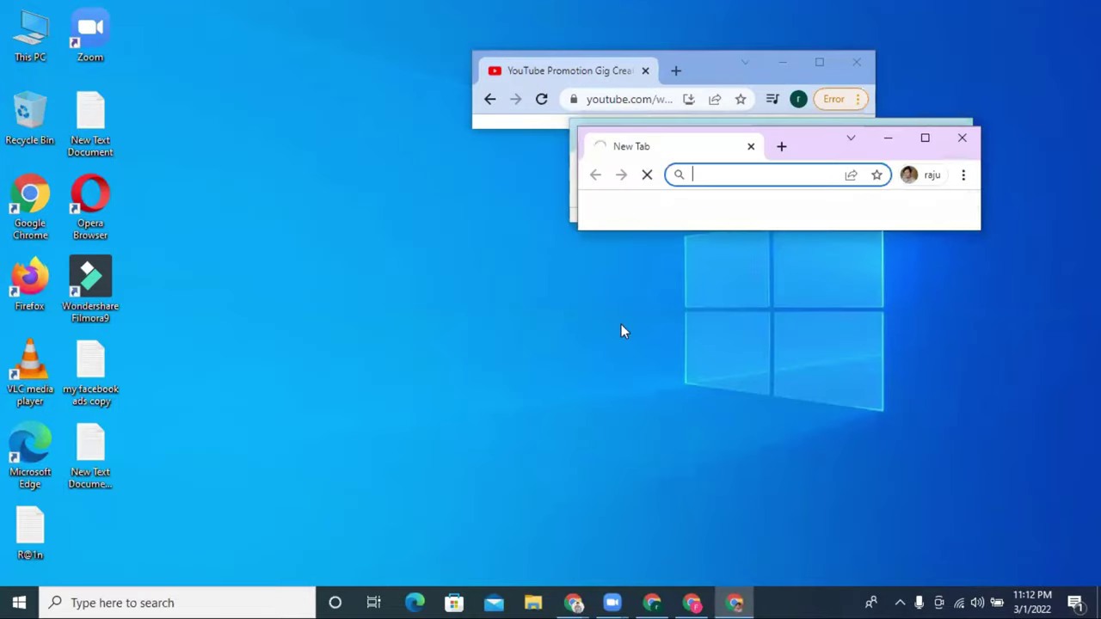
left_click(926, 139)
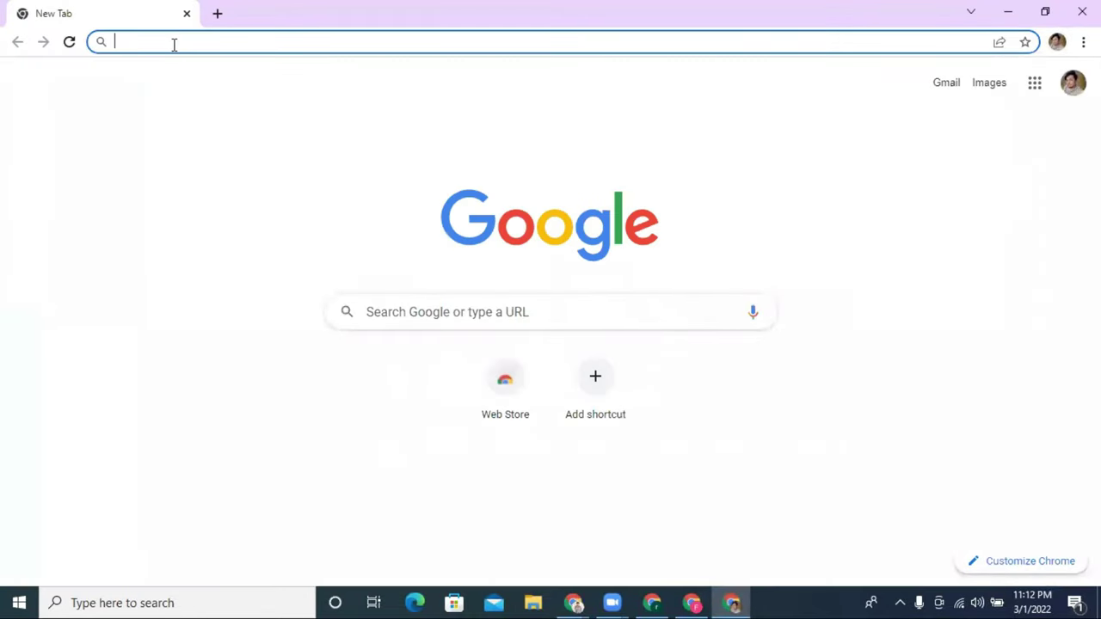
type("yout")
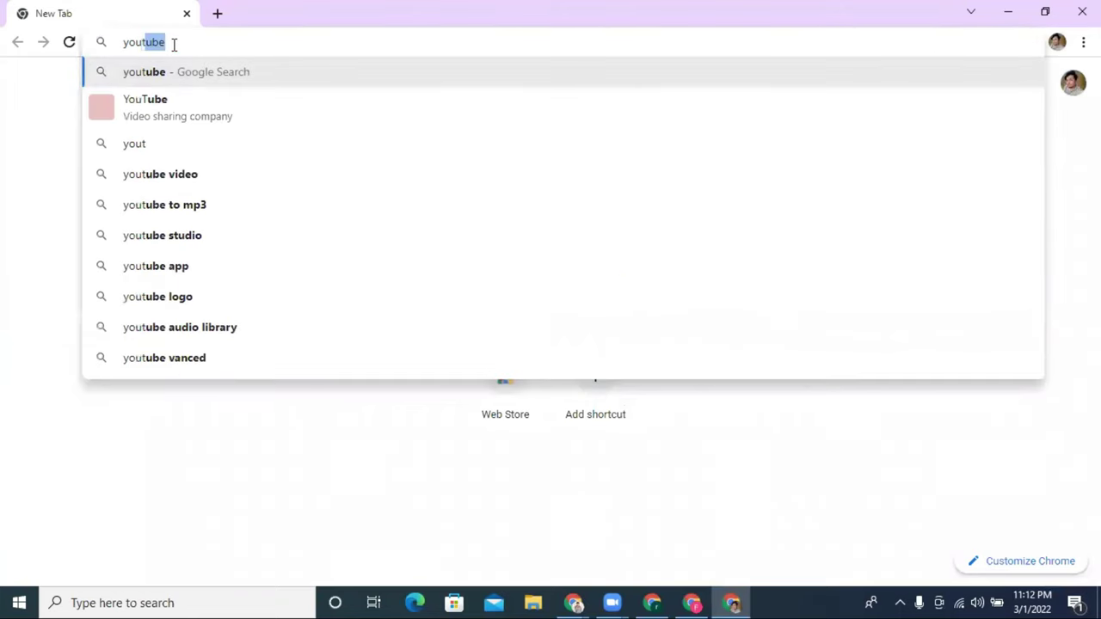
left_click(266, 74)
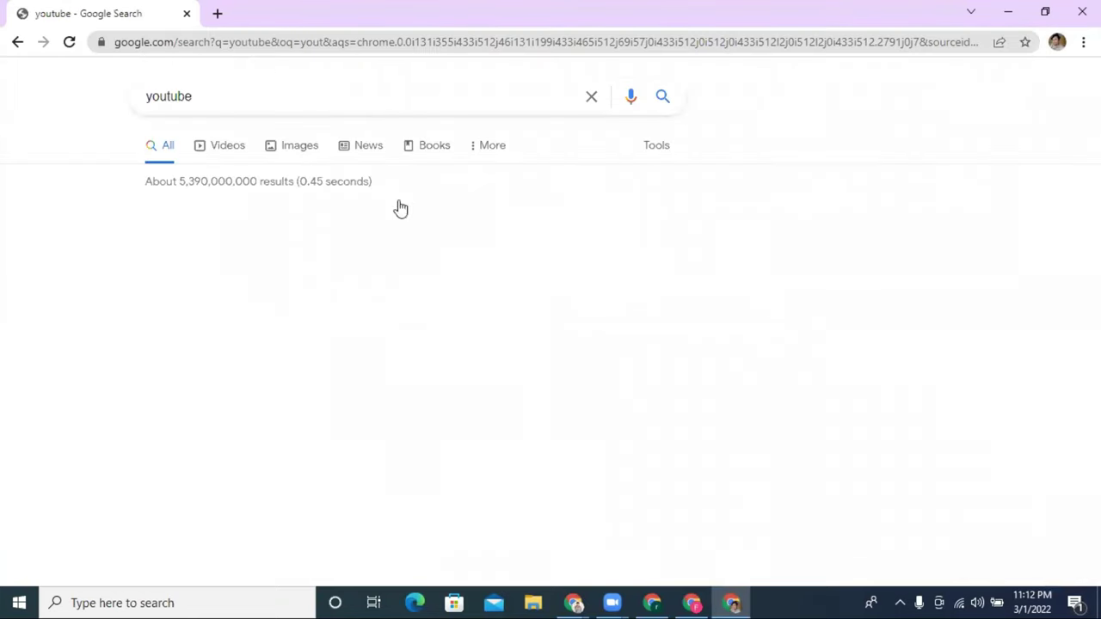
left_click(204, 236)
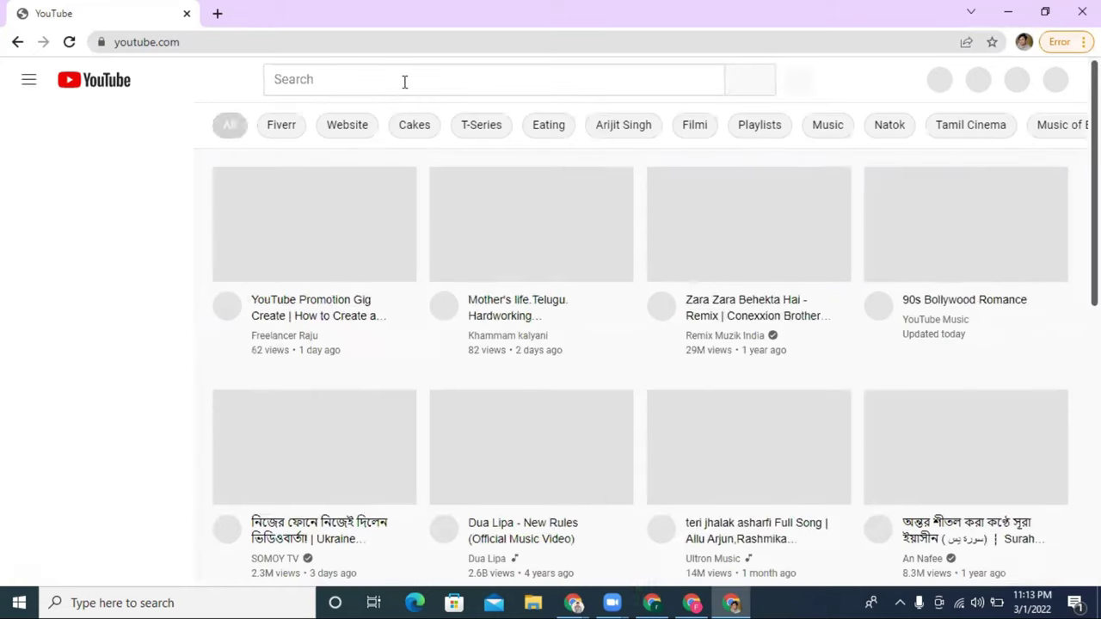
- Dismiss the Library tip, start a YouTube search for 'free', and allow notifications
left_click(404, 82)
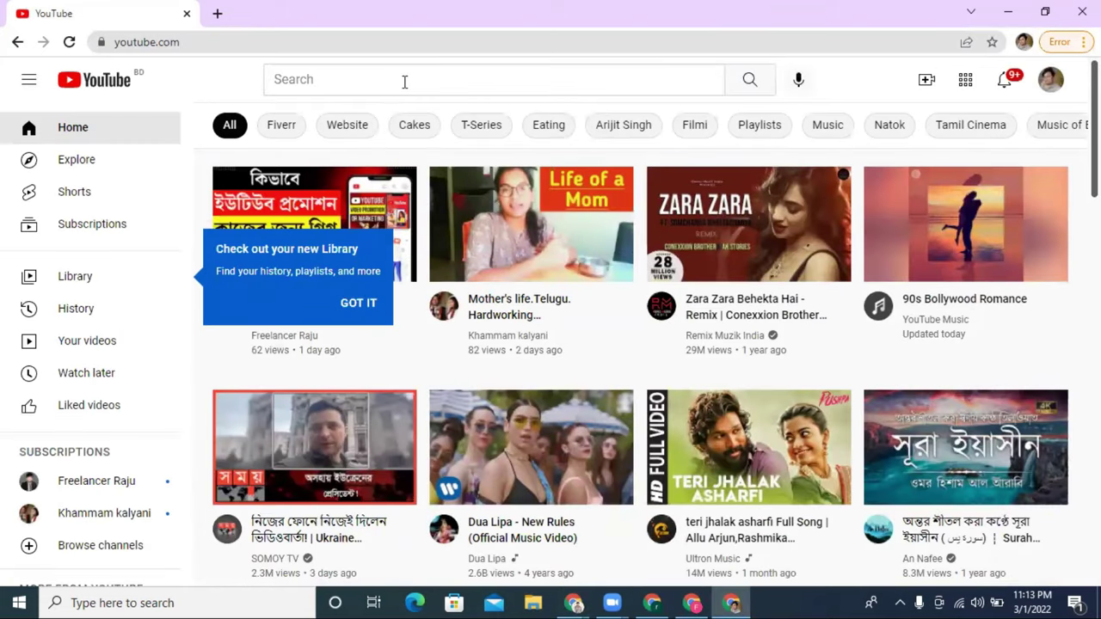
left_click(404, 80)
type("fre")
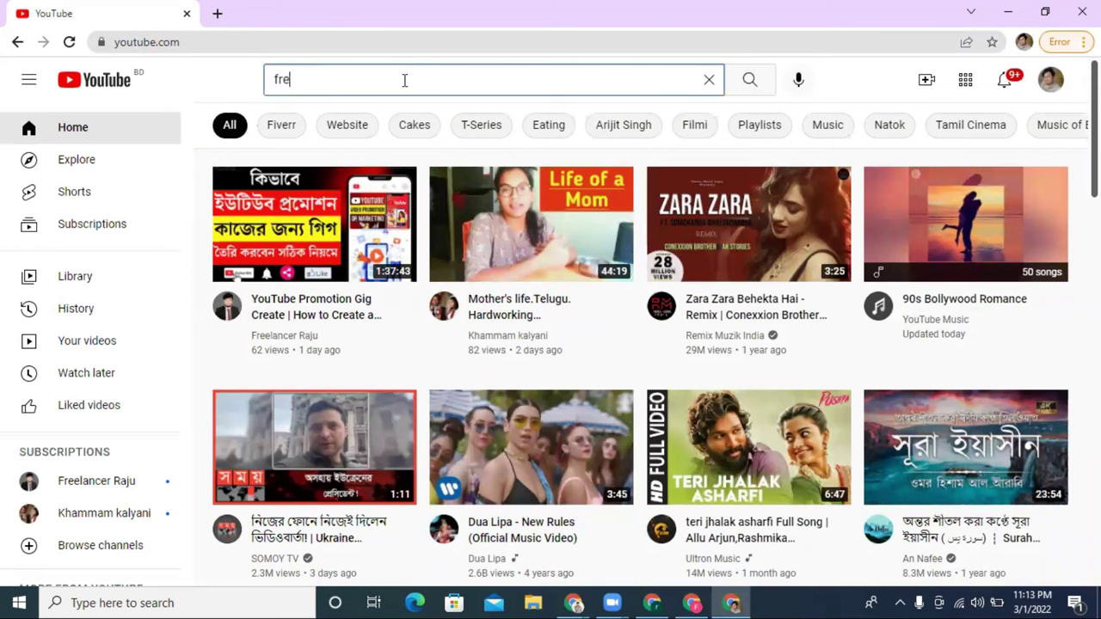
type("e")
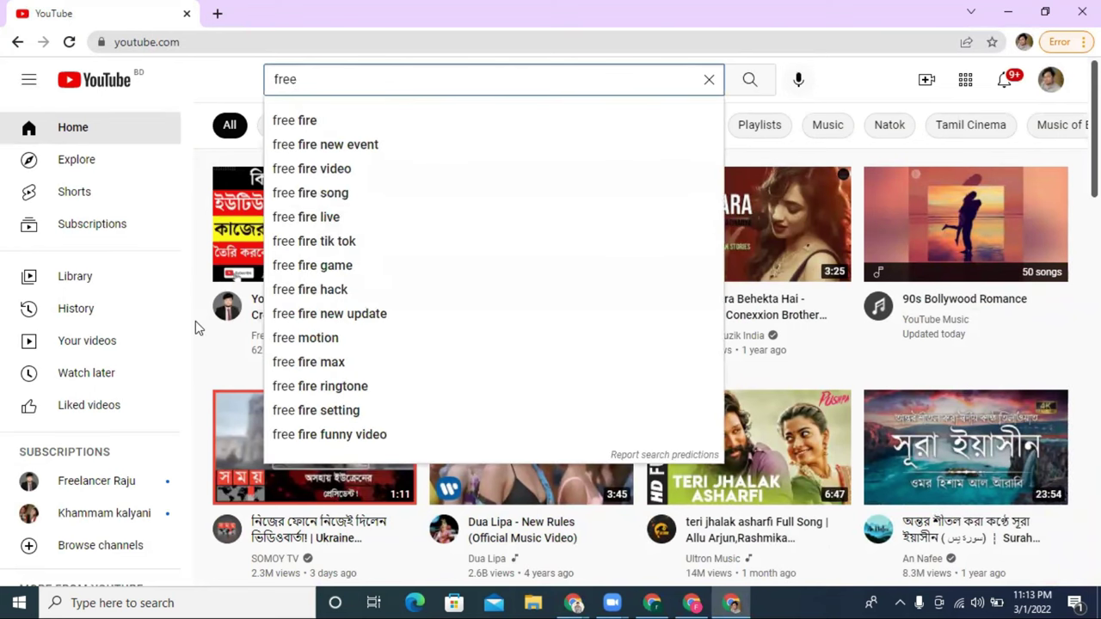
left_click(195, 321)
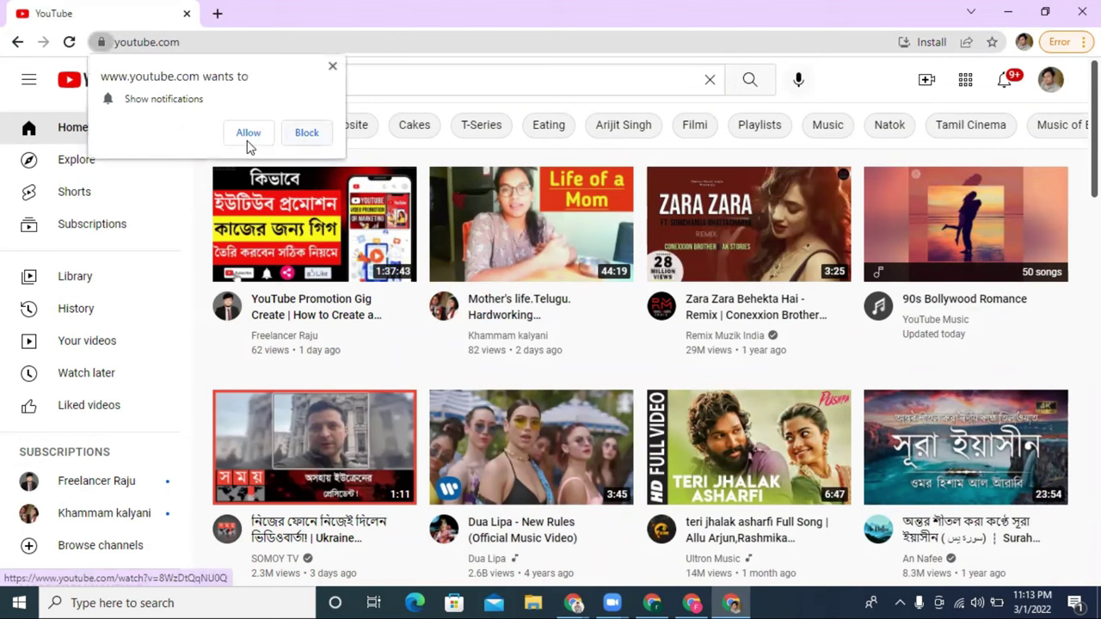
left_click(246, 138)
- Open the YouTube Promotion Gig Create video, mute its ad, and restore the window down
left_click(344, 241)
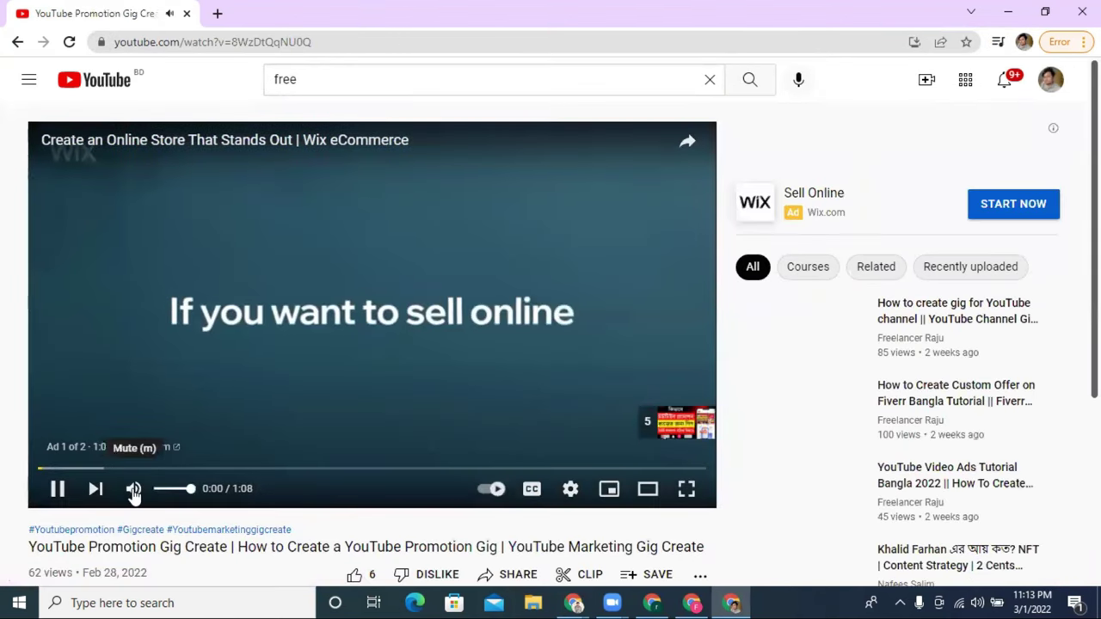
left_click(133, 490)
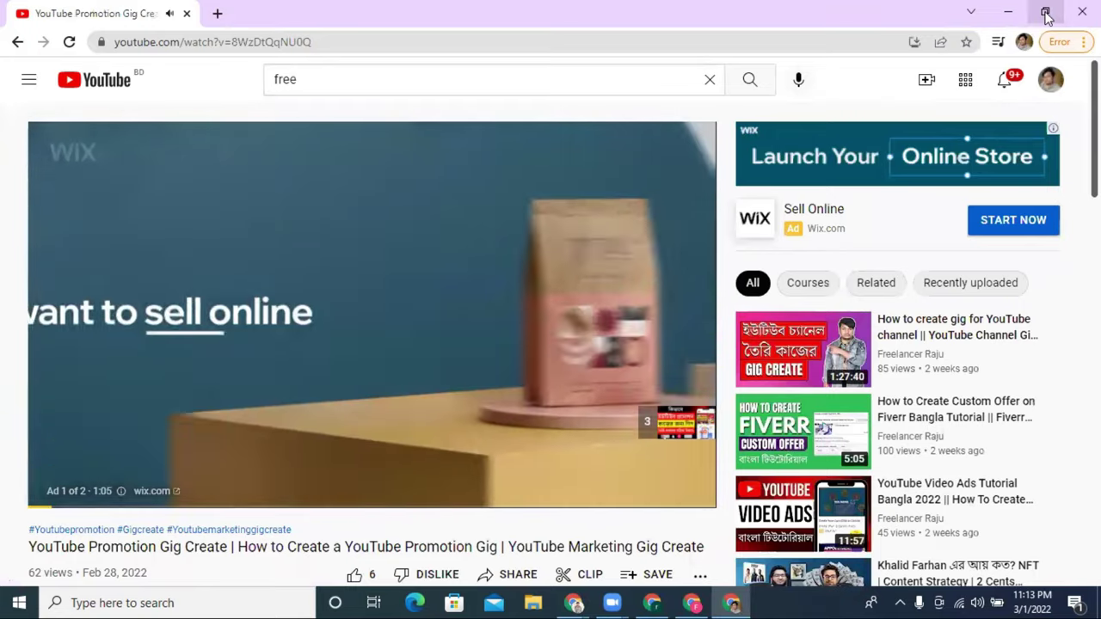
left_click(1046, 14)
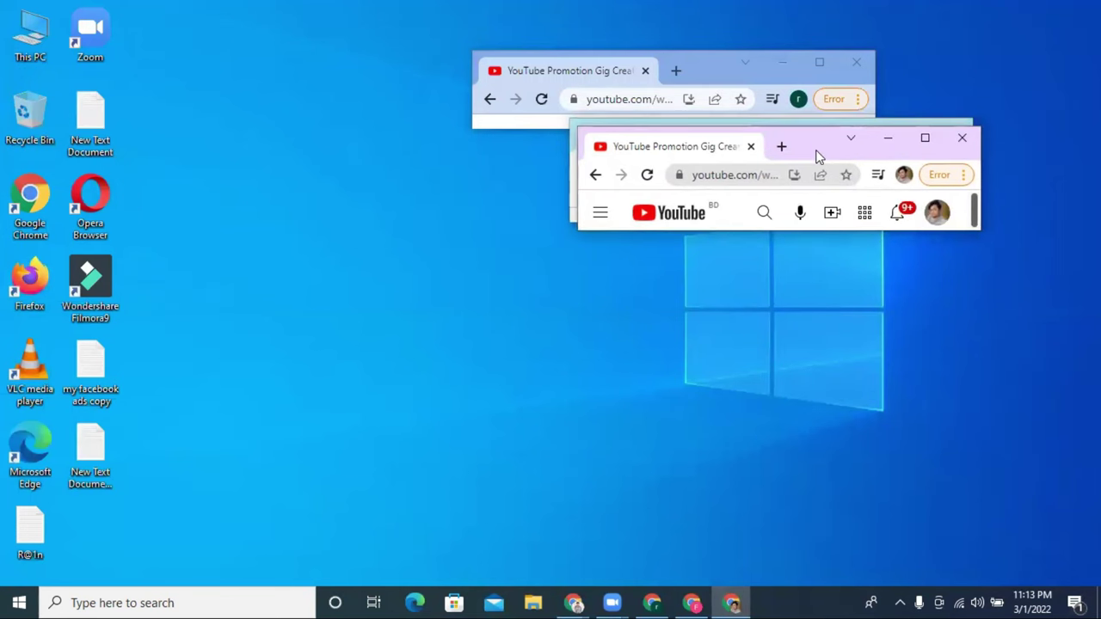
- Drag the front Chrome window lower twice so the windows beneath it show
left_click_drag(817, 152, 819, 227)
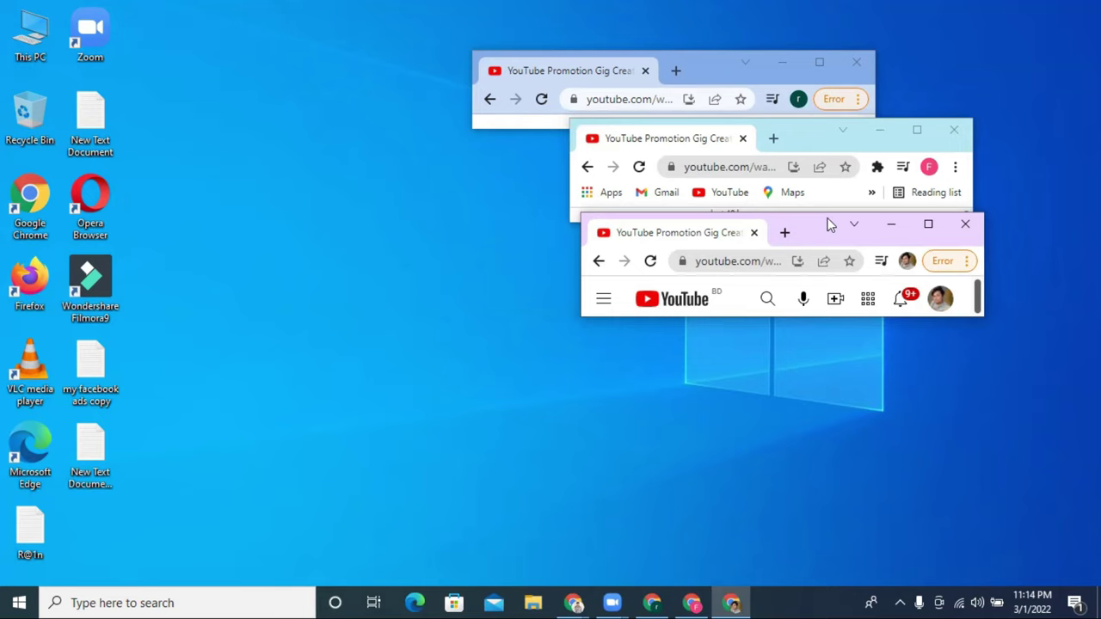
left_click_drag(825, 233, 822, 253)
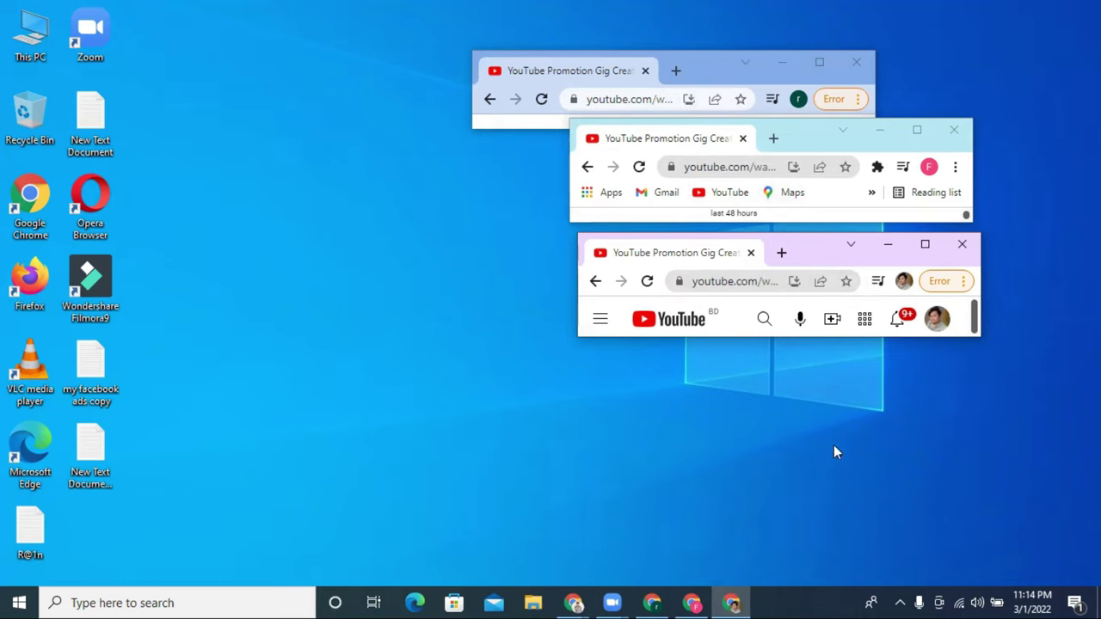
- Maximize the top window, subscribe to the channel with the bell set to All, then restore it
left_click(821, 64)
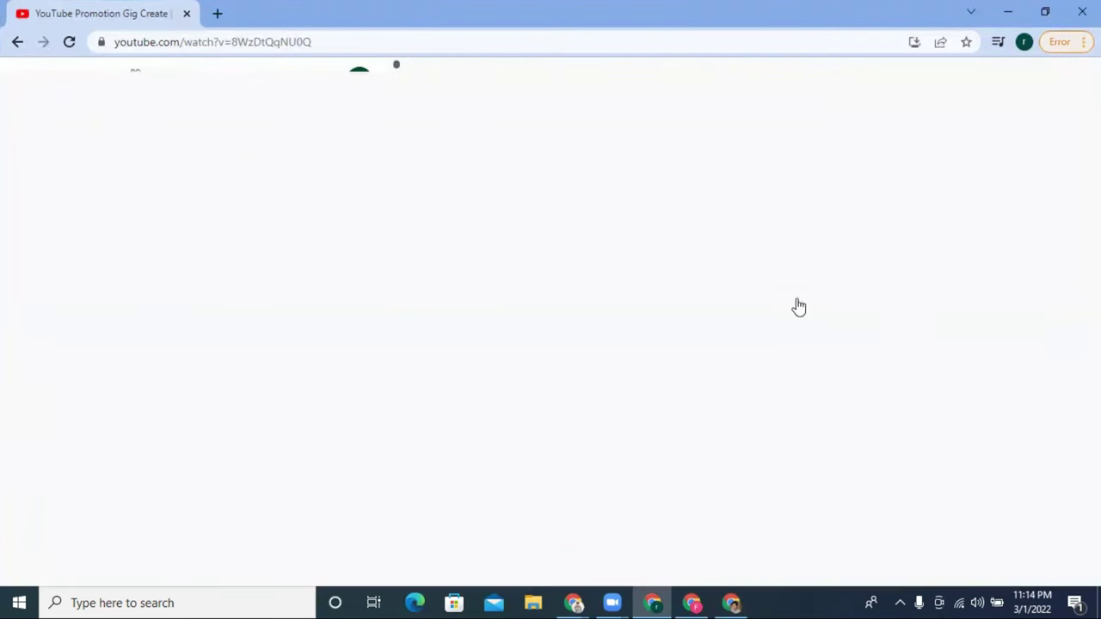
scroll(290, 339, "down", 3)
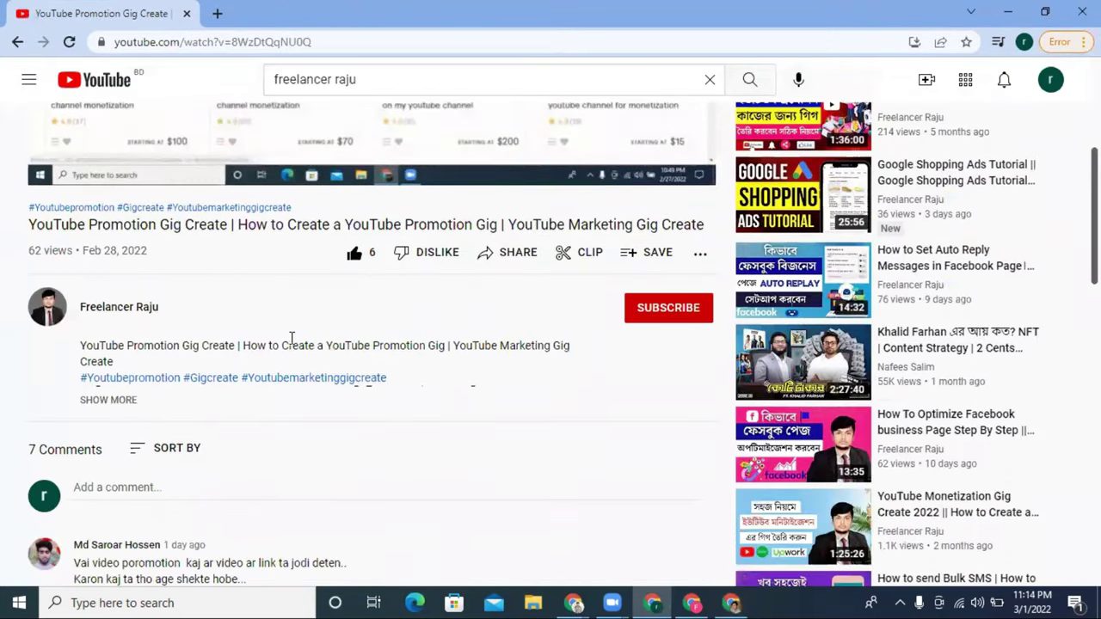
left_click(644, 311)
left_click(699, 310)
left_click(714, 346)
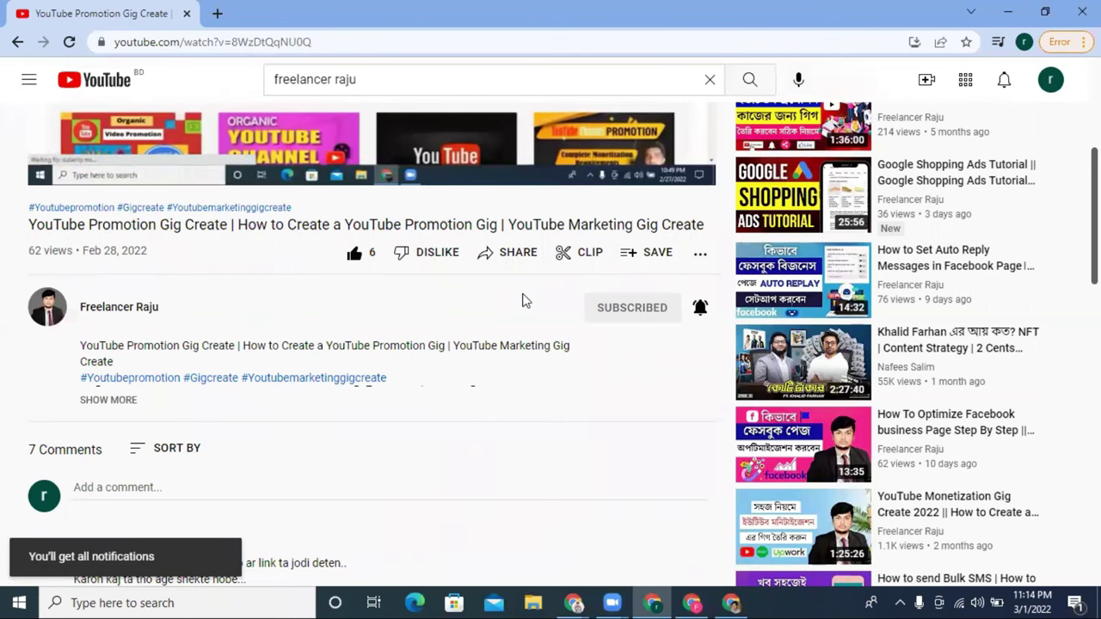
scroll(522, 299, "up", 4)
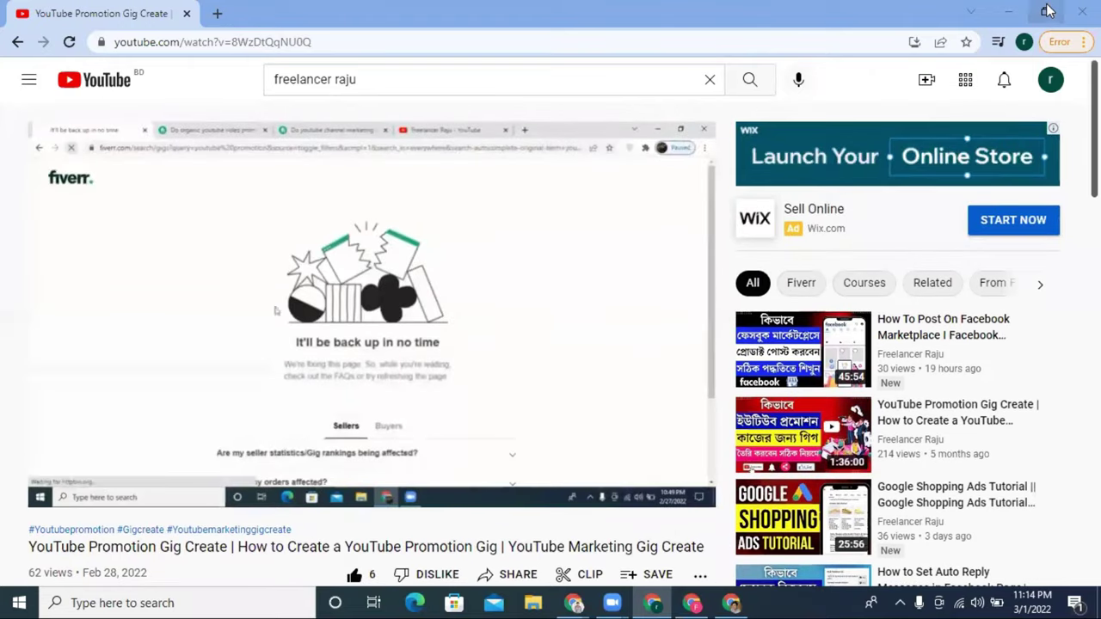
left_click(1046, 10)
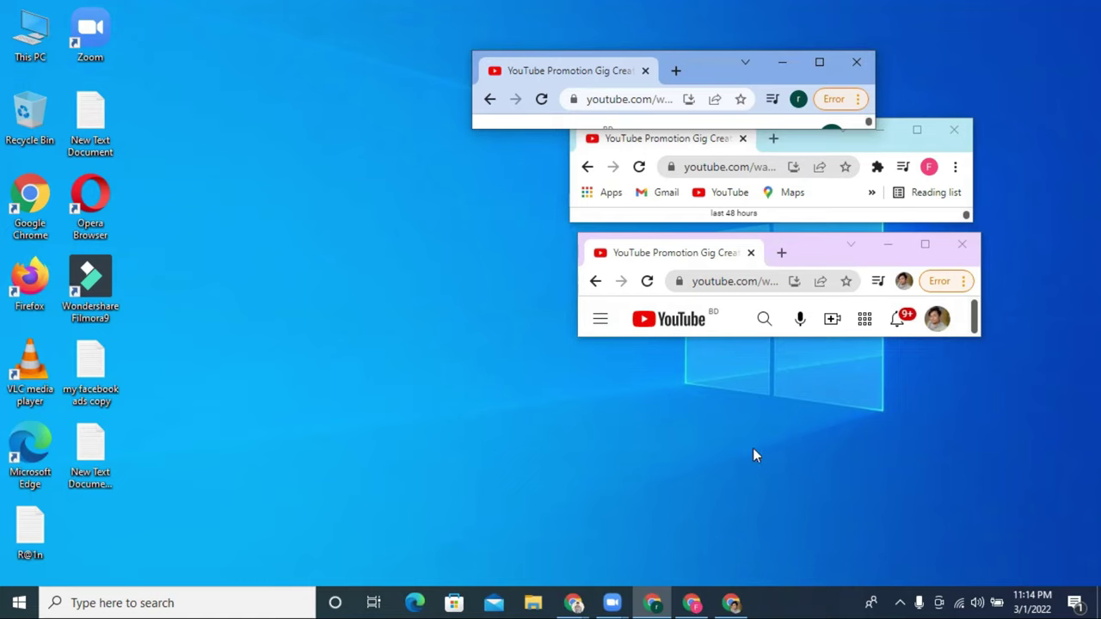
- Close the bottom, middle and top stacked browser windows
left_click(963, 246)
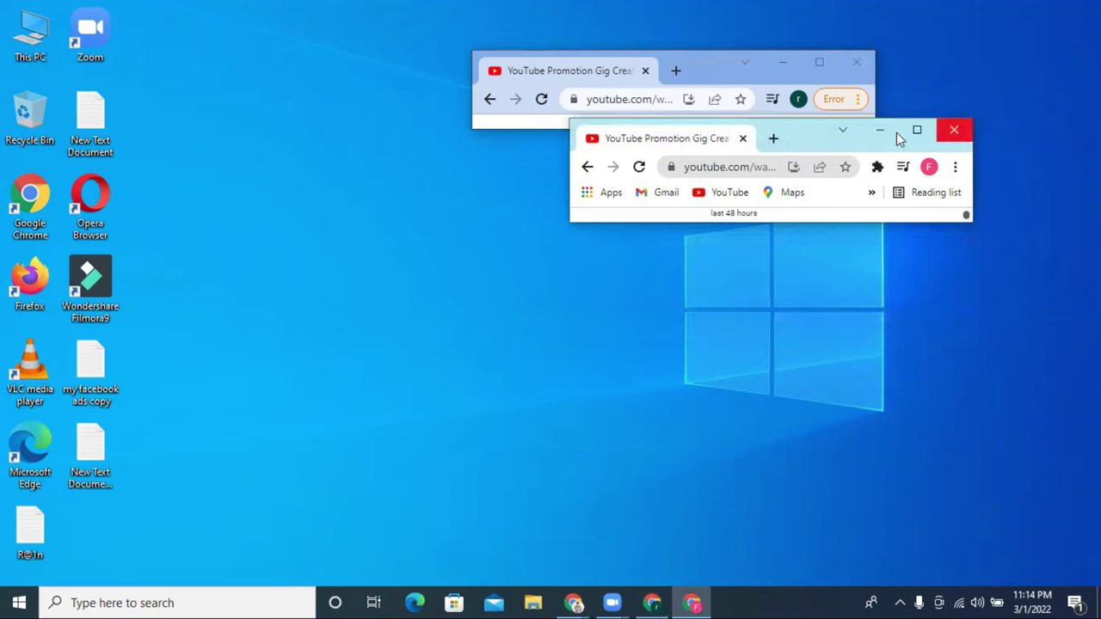
left_click(954, 130)
left_click(865, 69)
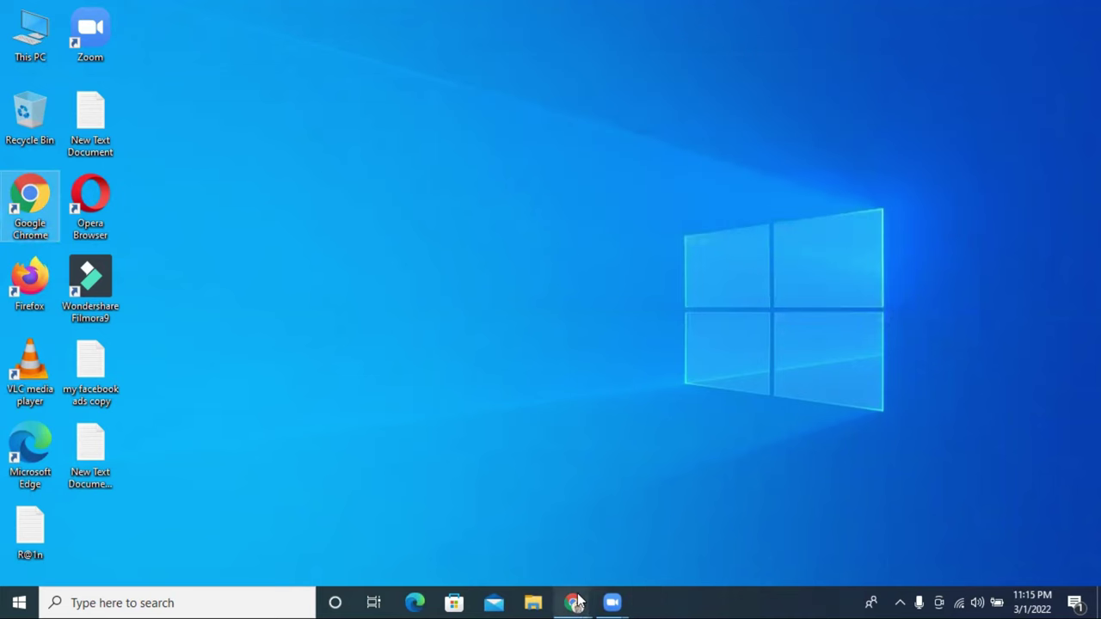
- Bring back the Fiverr gig window, then minimize it to reveal the desktop
mouse_move(575, 602)
left_click(664, 549)
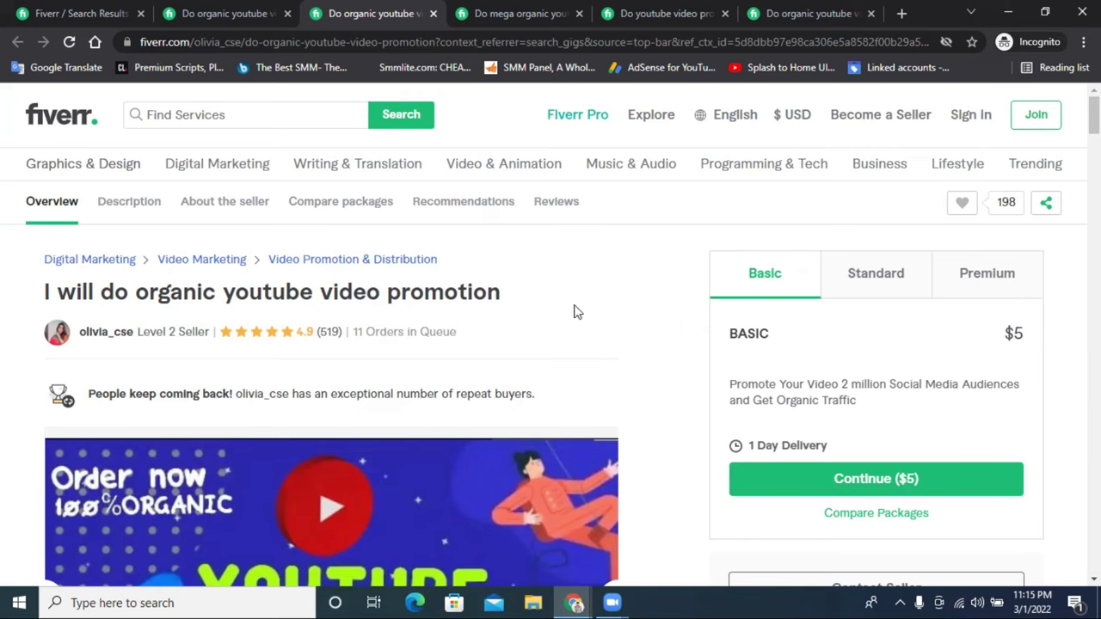
left_click(1013, 11)
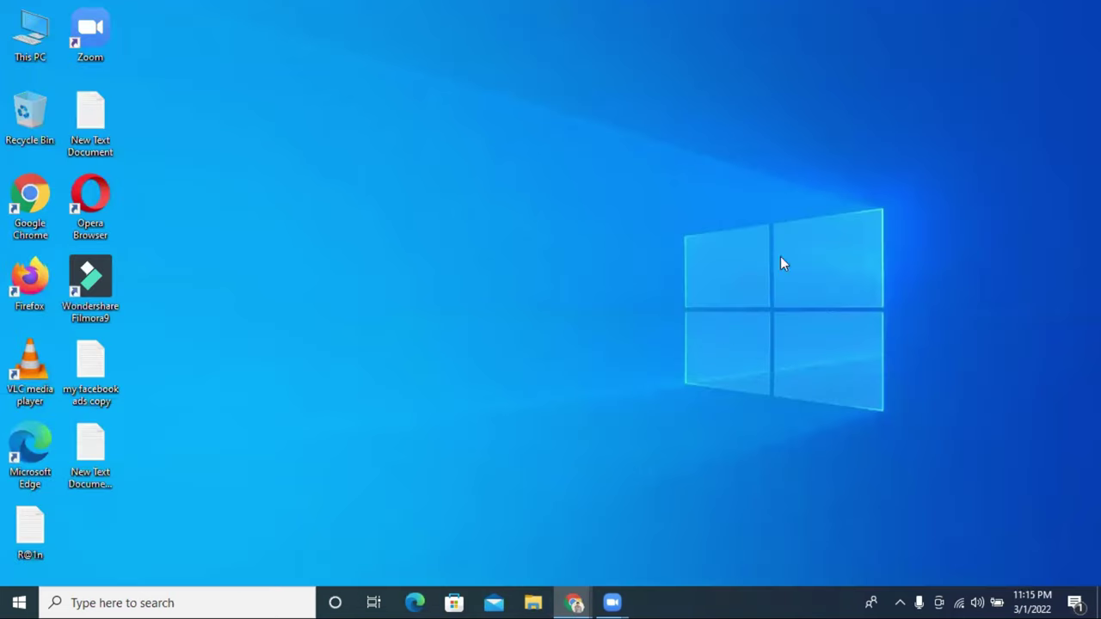
- Restore Fiverr and view the second and third gigs, highlighting the 2 million Social Media Audiences claim
mouse_move(585, 602)
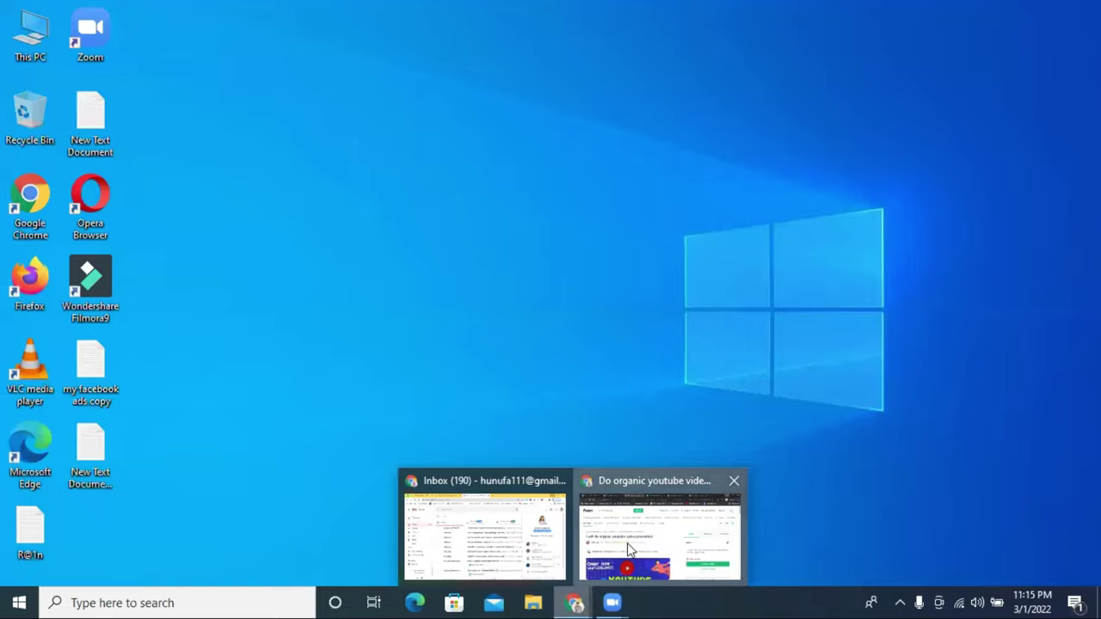
left_click(628, 549)
left_click(224, 11)
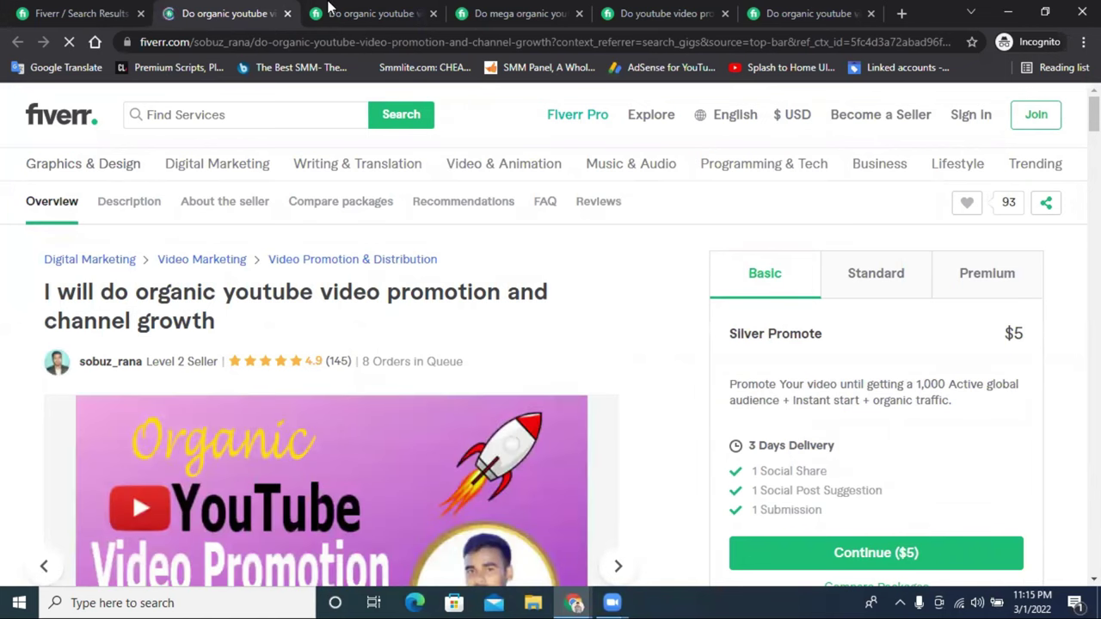
left_click(359, 15)
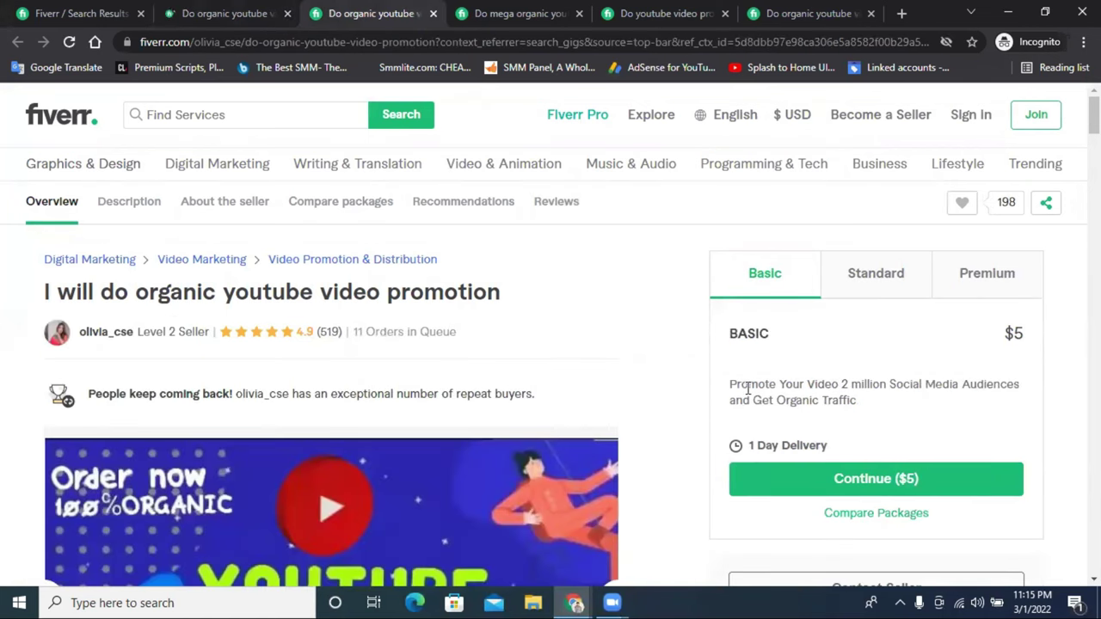
left_click_drag(731, 383, 978, 385)
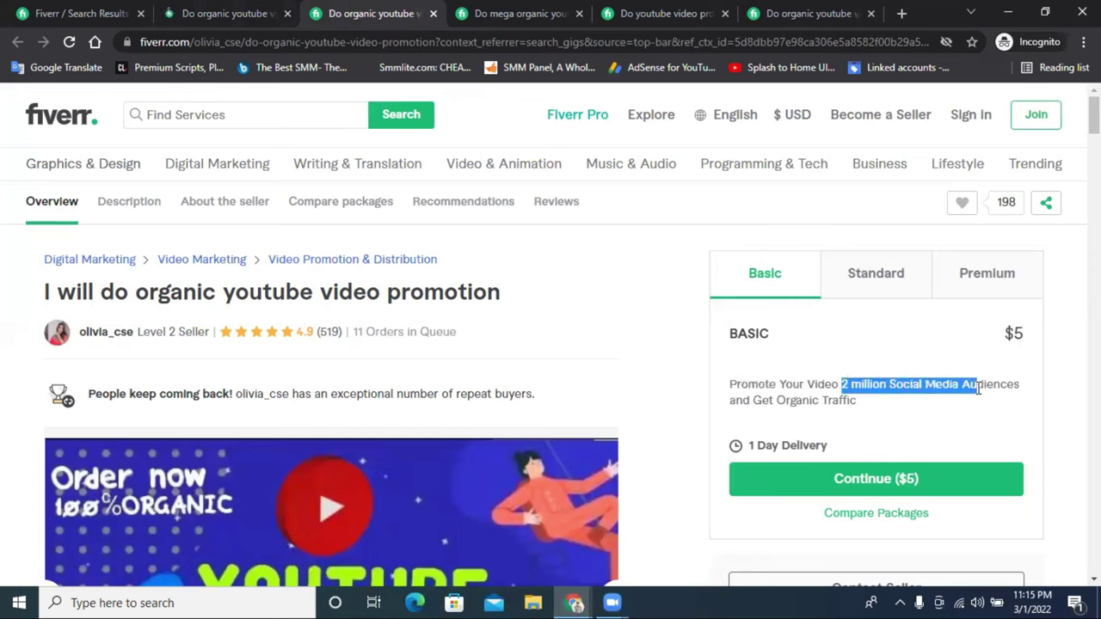
left_click(880, 410)
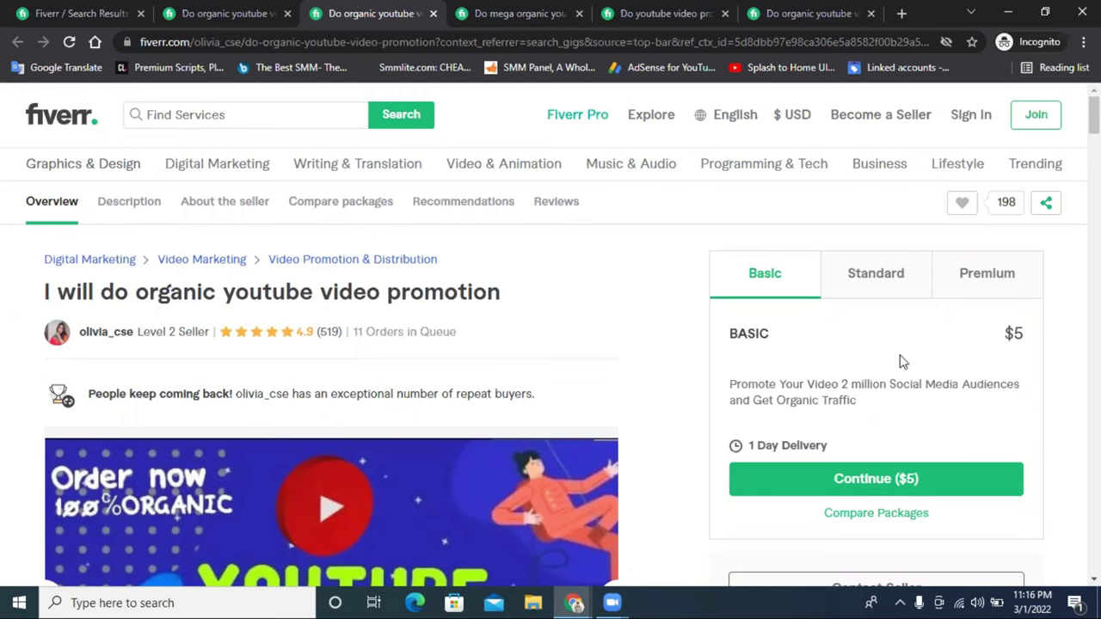
- Scroll down, switch to the mega organic YouTube promotion gig, and minimize the window
scroll(873, 379, "down", 2)
scroll(610, 398, "down", 8)
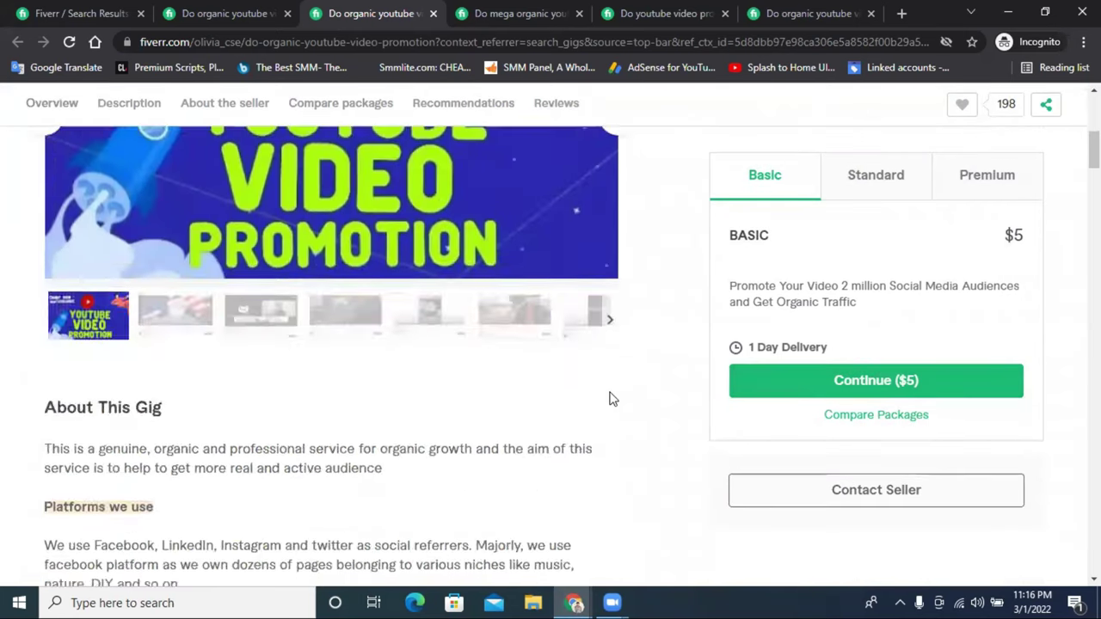
left_click(468, 13)
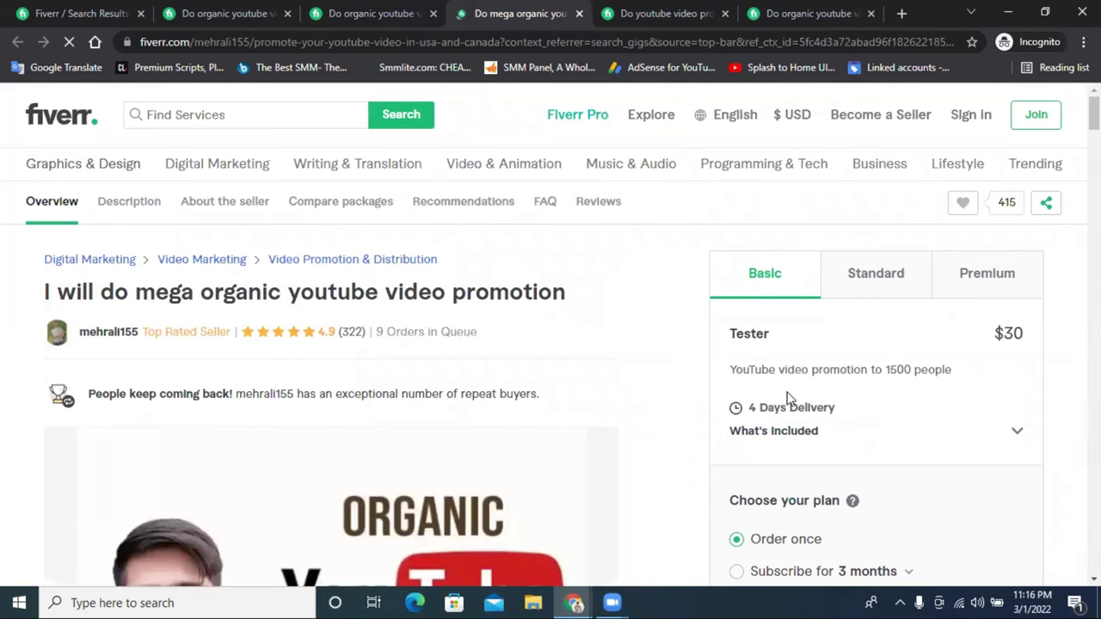
left_click(1008, 11)
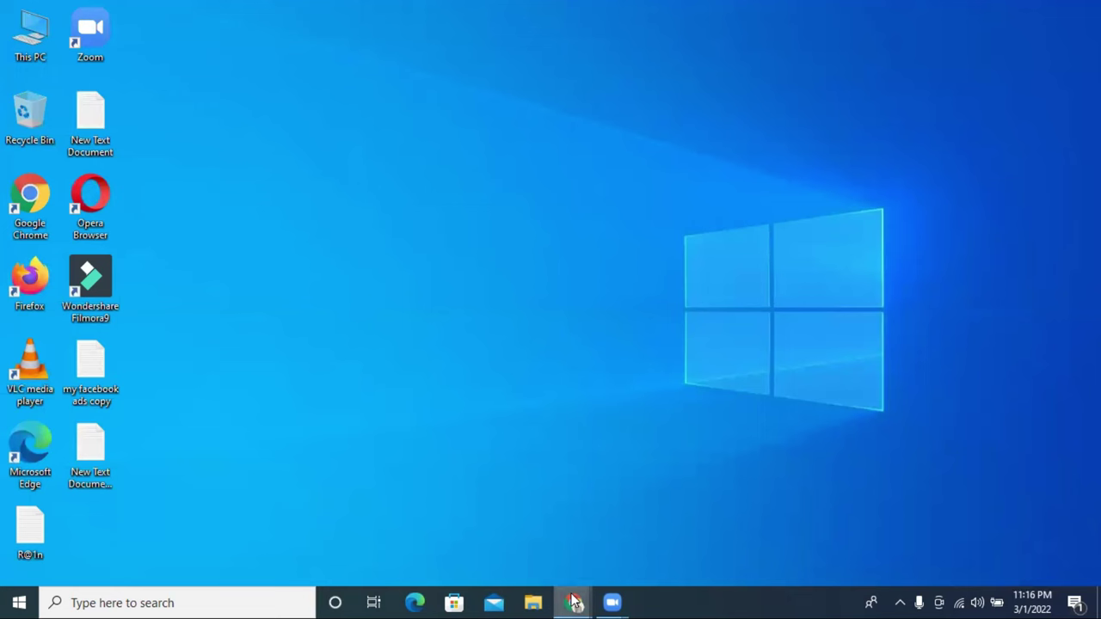
- Restore the inbox Chrome window and scroll through the 103+ Social Media Sites article
mouse_move(574, 602)
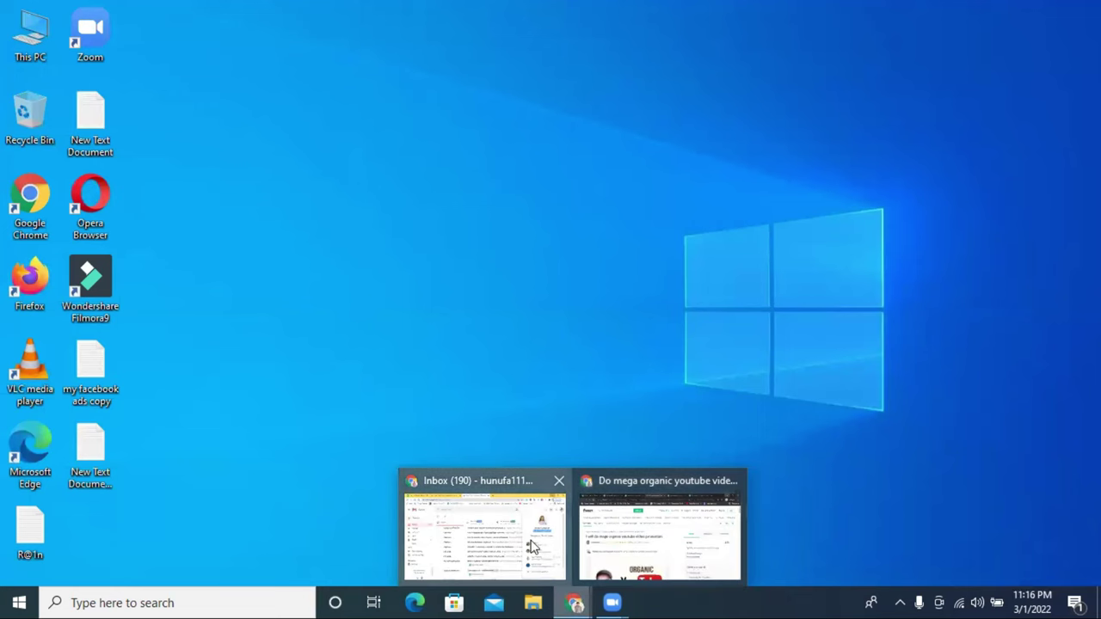
left_click(486, 538)
left_click(258, 13)
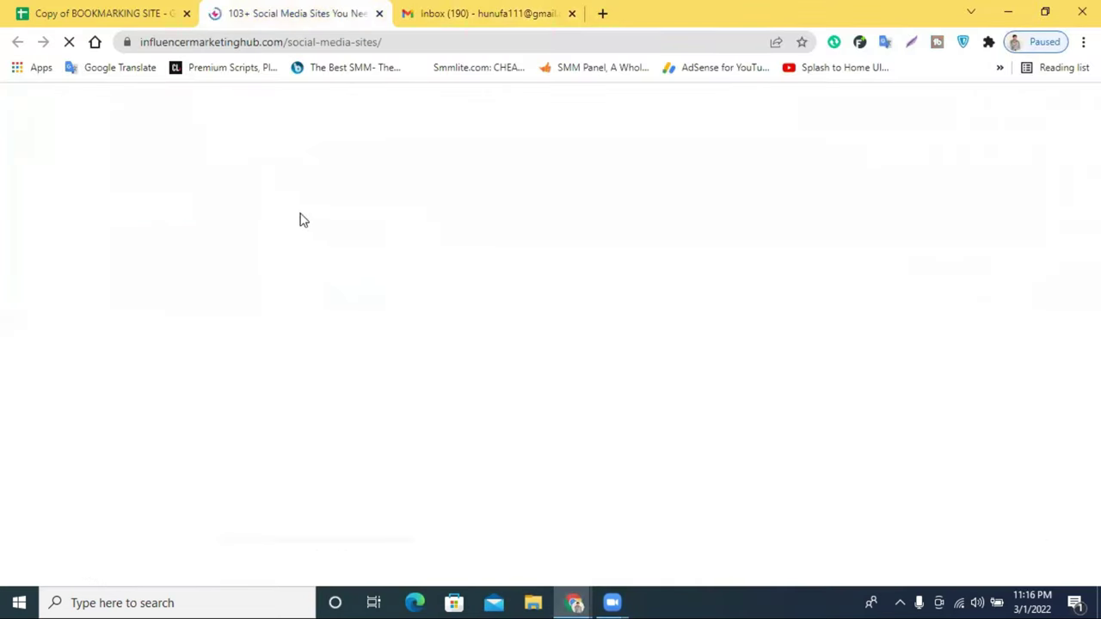
scroll(583, 344, "up", 15)
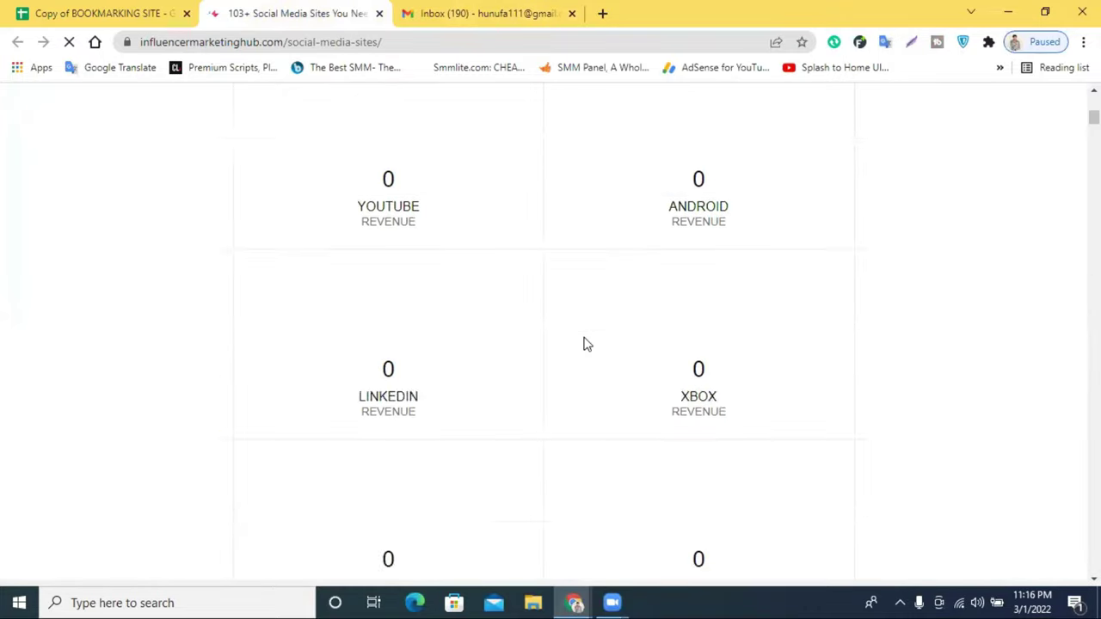
scroll(584, 344, "down", 8)
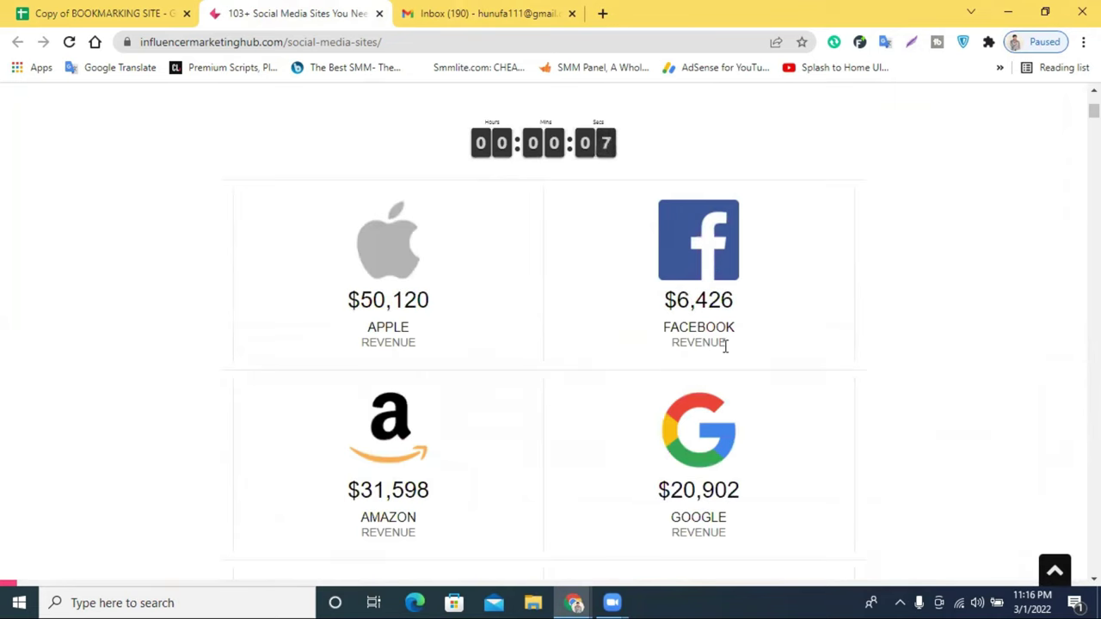
scroll(722, 339, "up", 10)
scroll(514, 336, "down", 20)
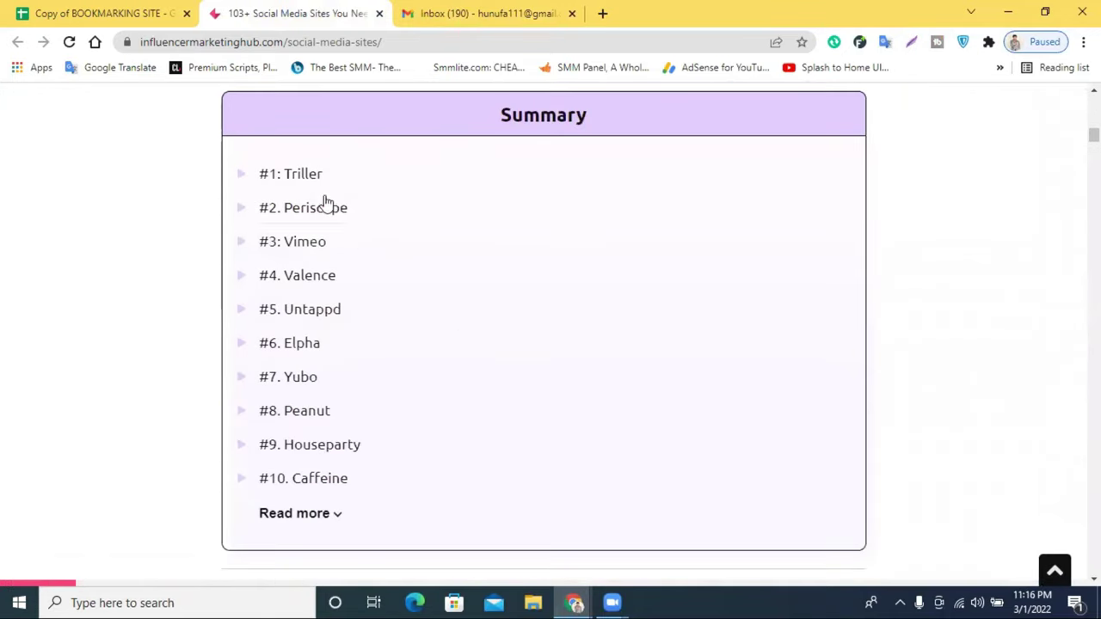
- Jump to the Periscope section, skim down to Yubo and Peanut, close the article and open a new tab
left_click(325, 206)
scroll(348, 234, "up", 10)
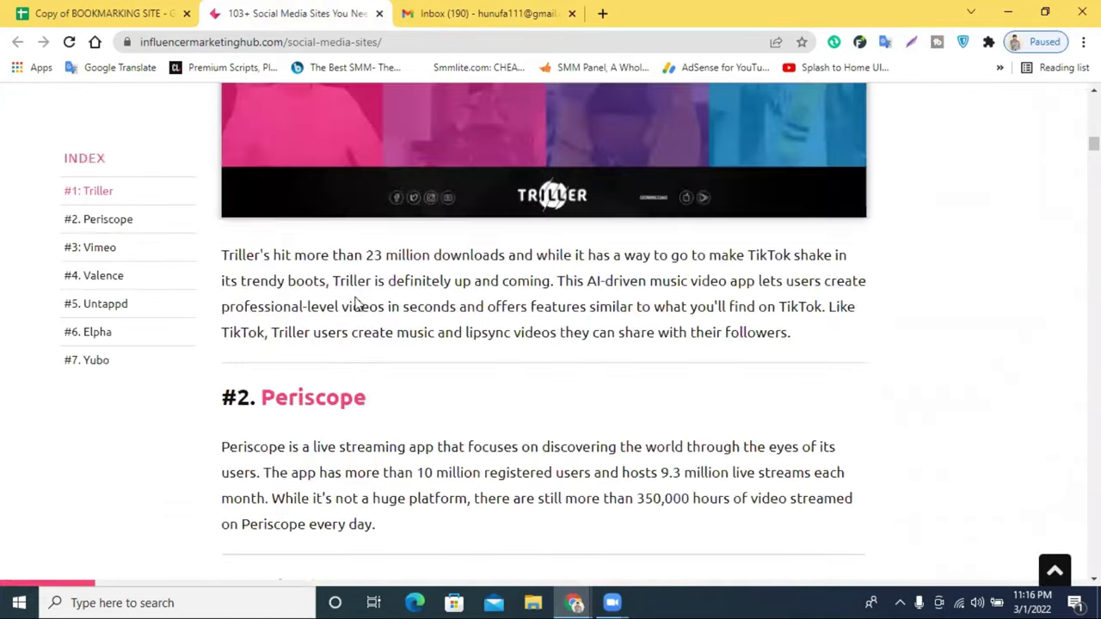
scroll(394, 358, "down", 20)
scroll(400, 371, "down", 8)
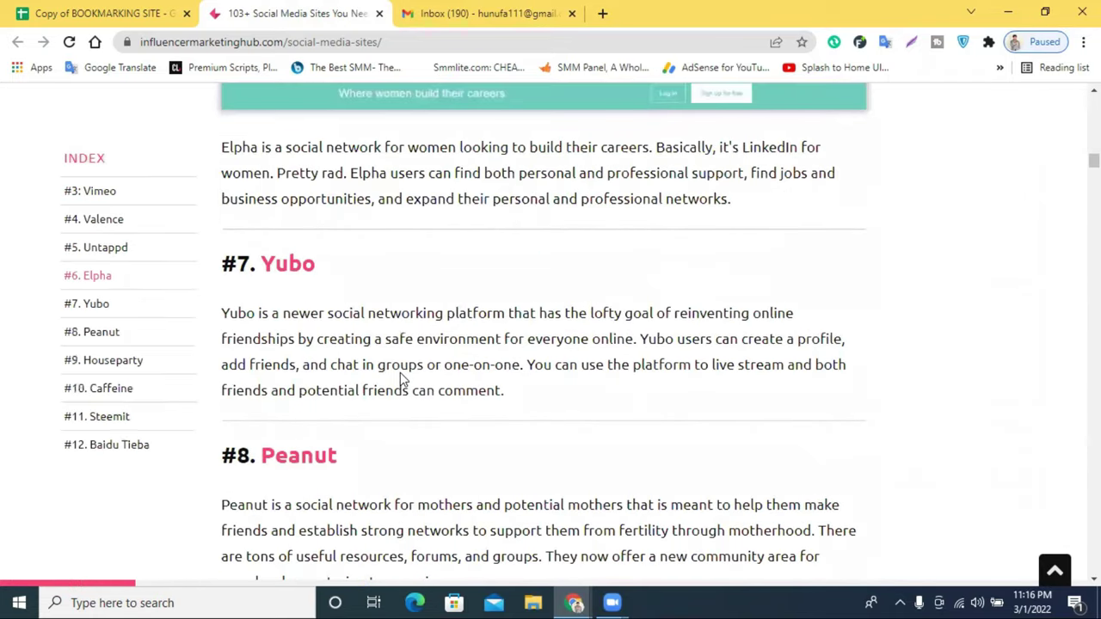
left_click(379, 13)
key("ctrl+t")
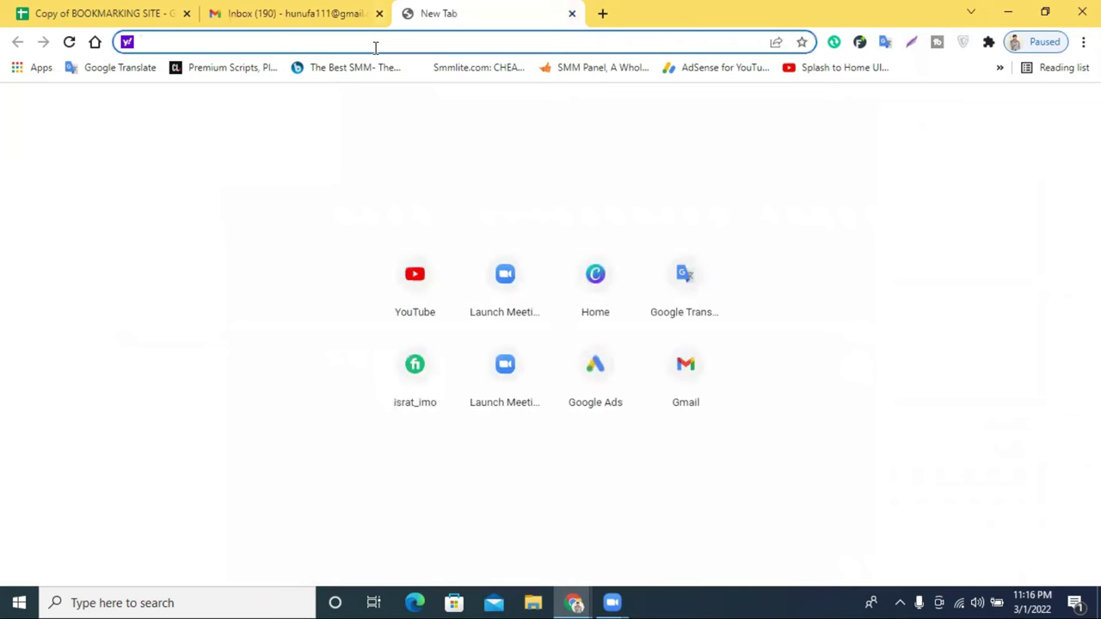
- Search the web for 'social media list', browse results, and close the Top 250 Social Media Sites page
type("social")
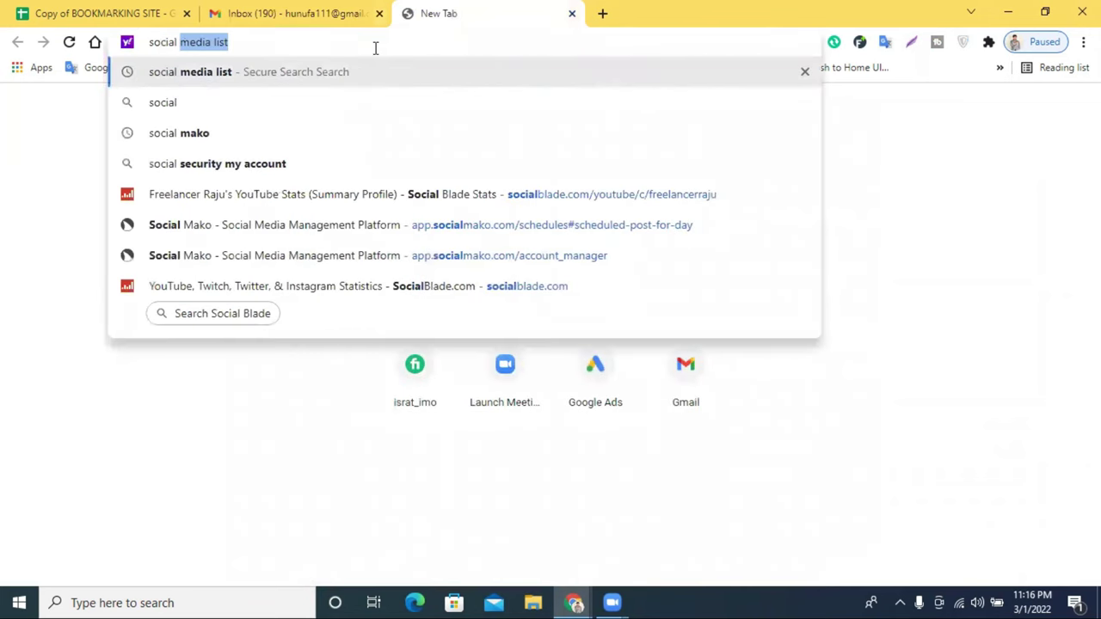
left_click(370, 68)
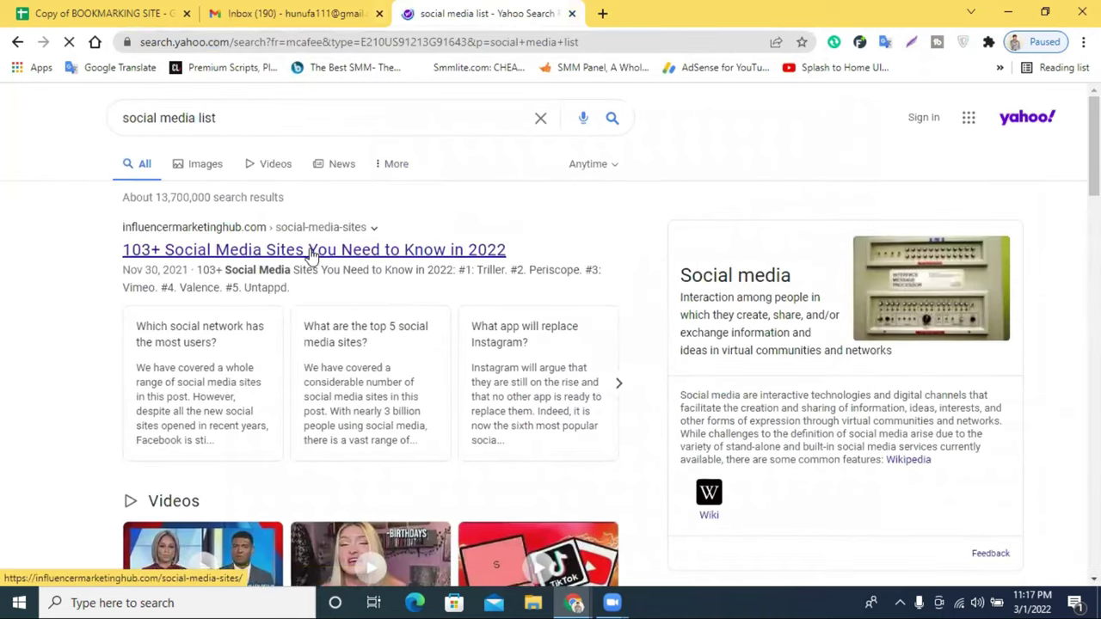
scroll(257, 312, "down", 9)
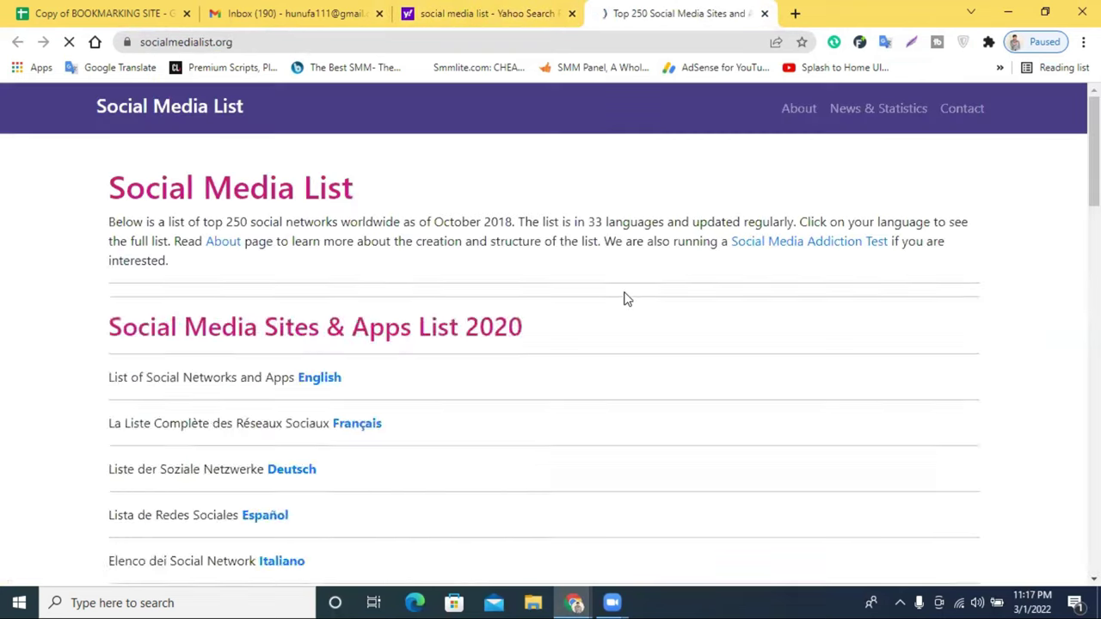
scroll(541, 303, "down", 5)
scroll(541, 303, "down", 15)
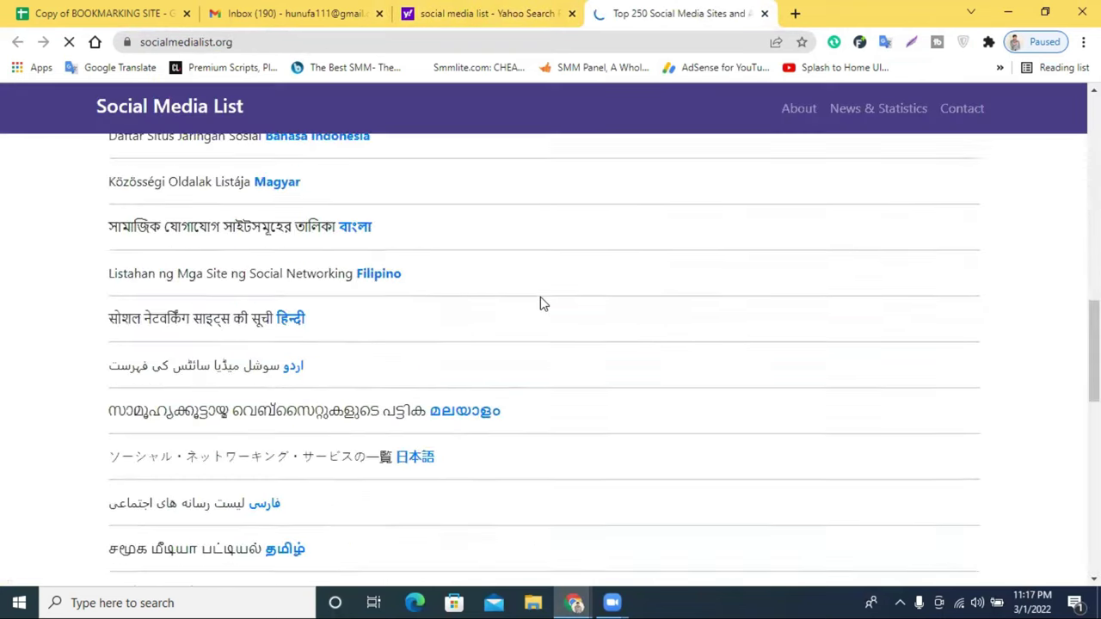
scroll(543, 303, "up", 20)
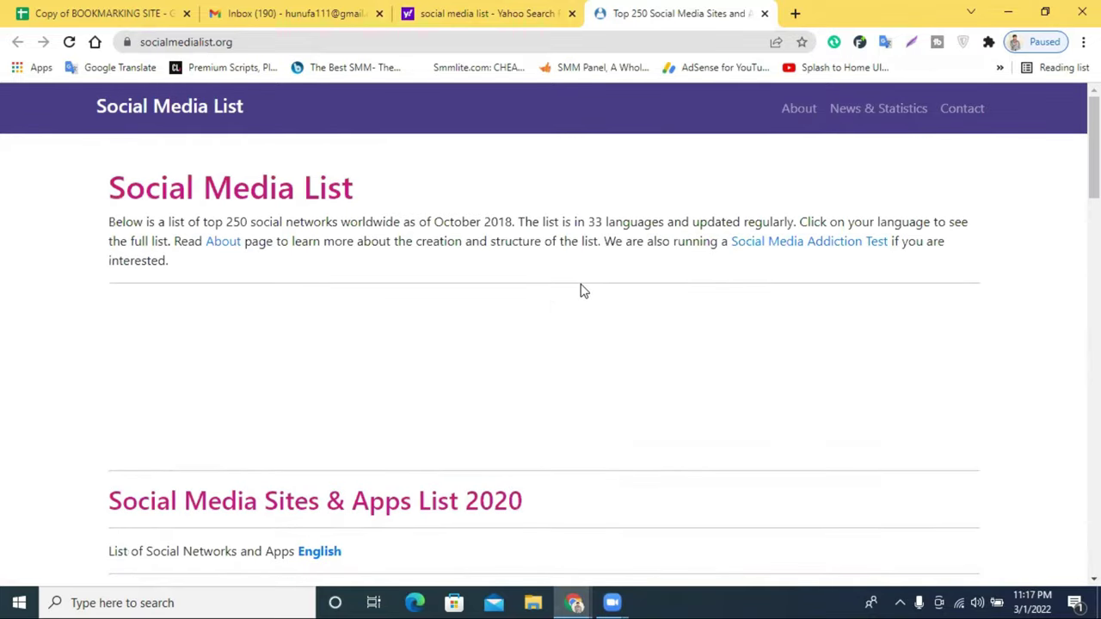
left_click(486, 12)
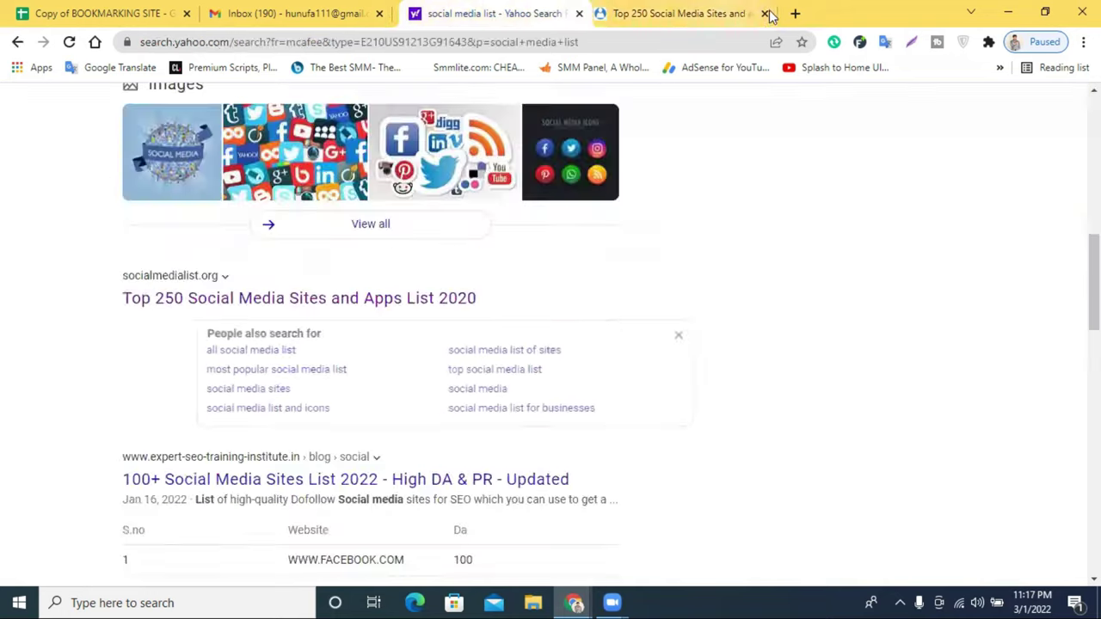
left_click(764, 13)
scroll(316, 325, "down", 3)
- Open the 100+ Social Media Sites List 2022 result and open its Facebook link in a new tab
left_click(248, 268)
scroll(778, 265, "down", 15)
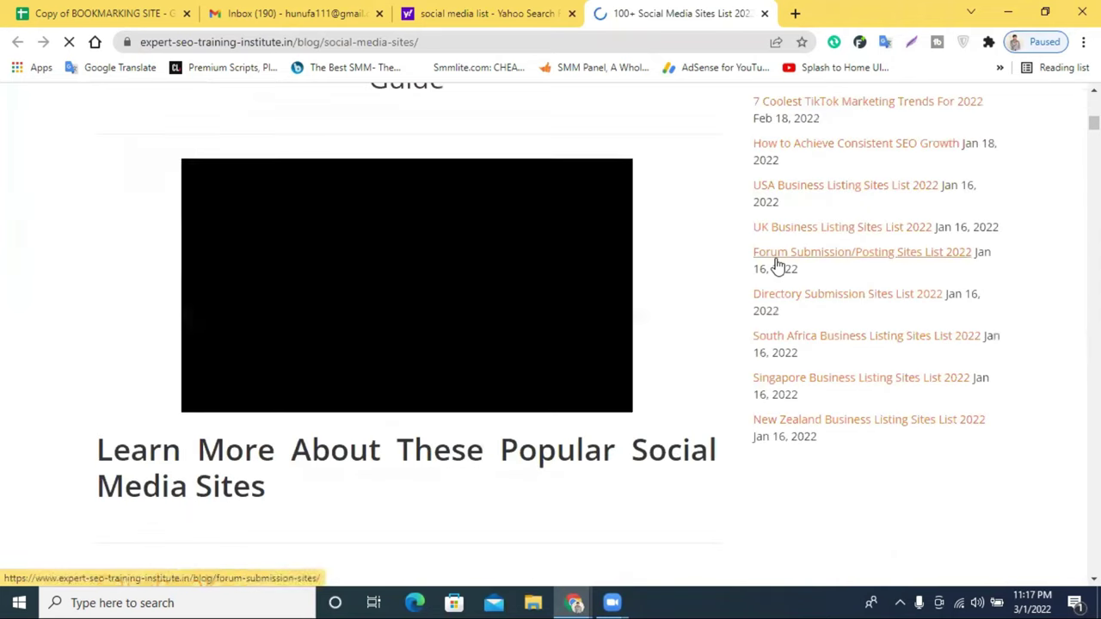
scroll(776, 265, "down", 5)
scroll(460, 298, "up", 3)
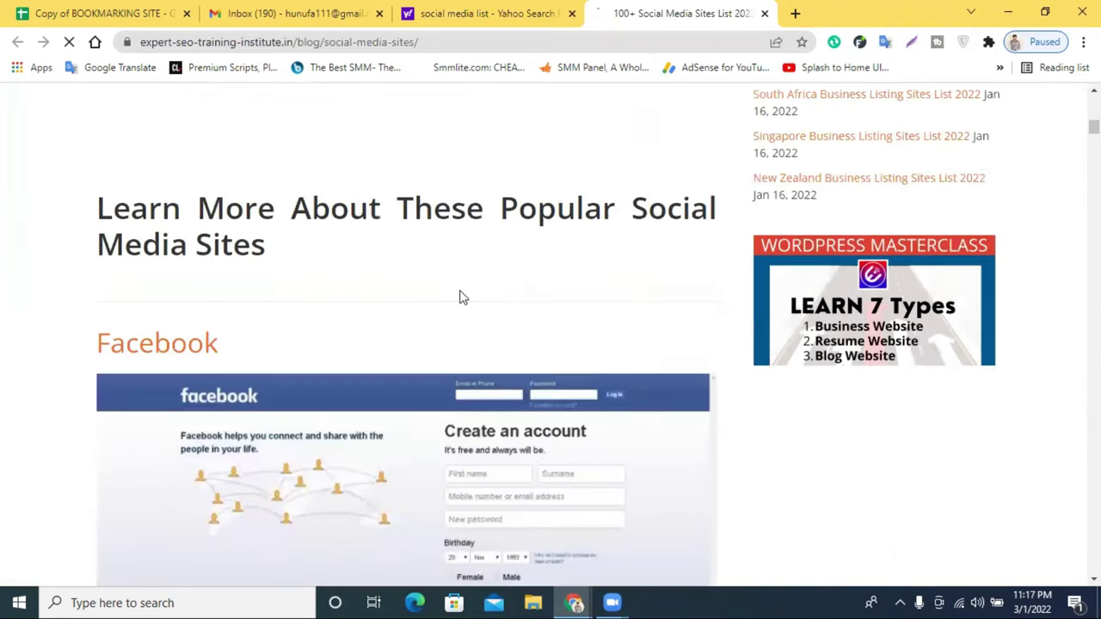
scroll(459, 298, "down", 2)
scroll(507, 277, "up", 2)
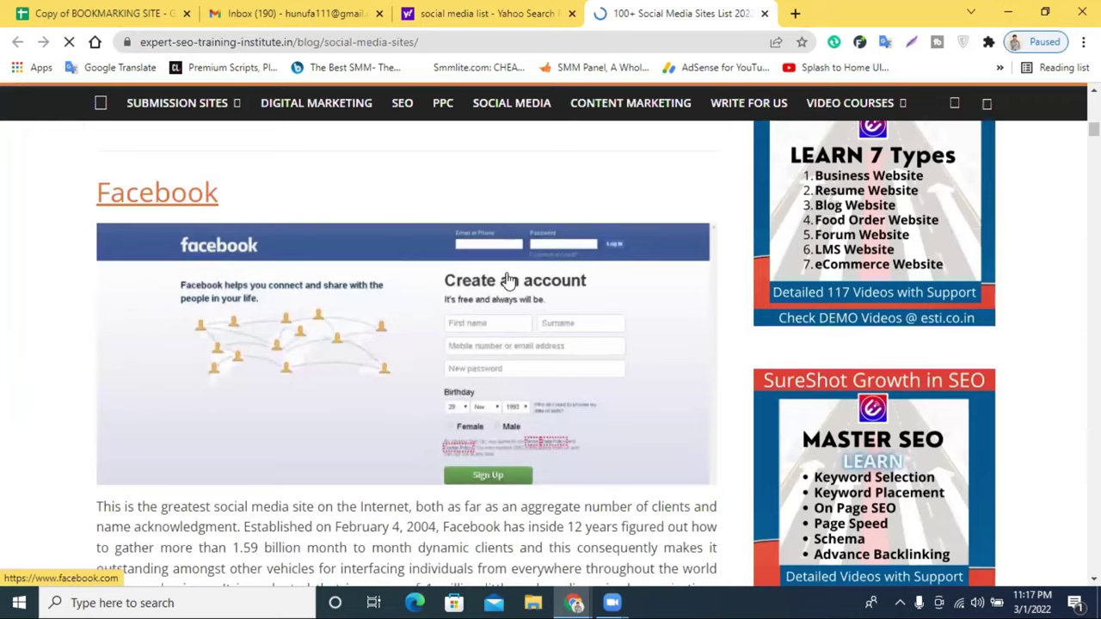
right_click(182, 358)
left_click(207, 359)
left_click(729, 10)
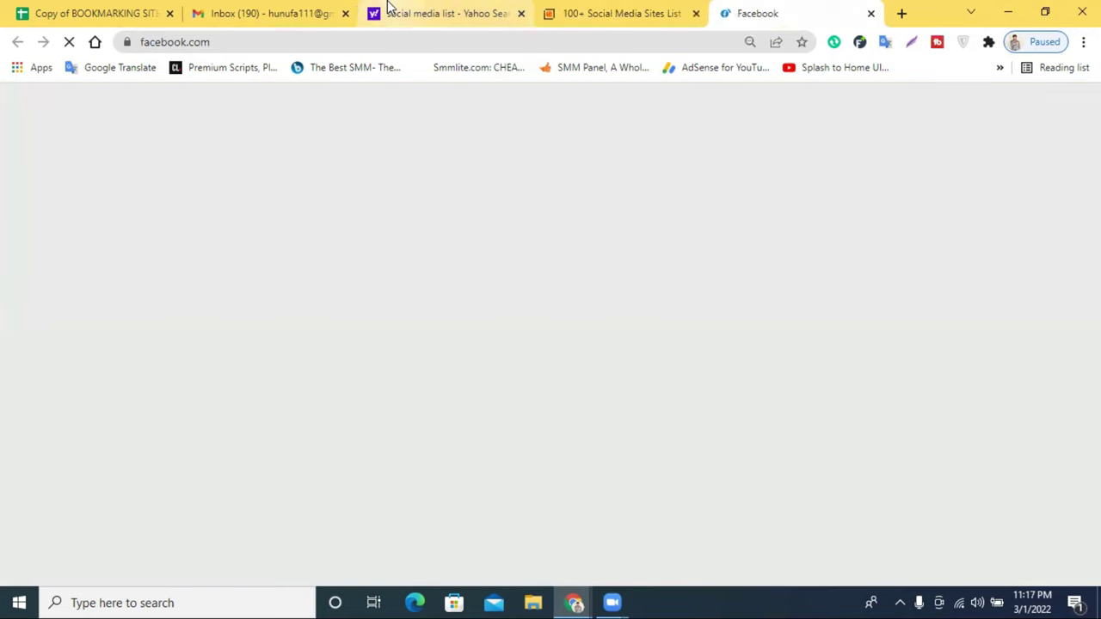
left_click(387, 10)
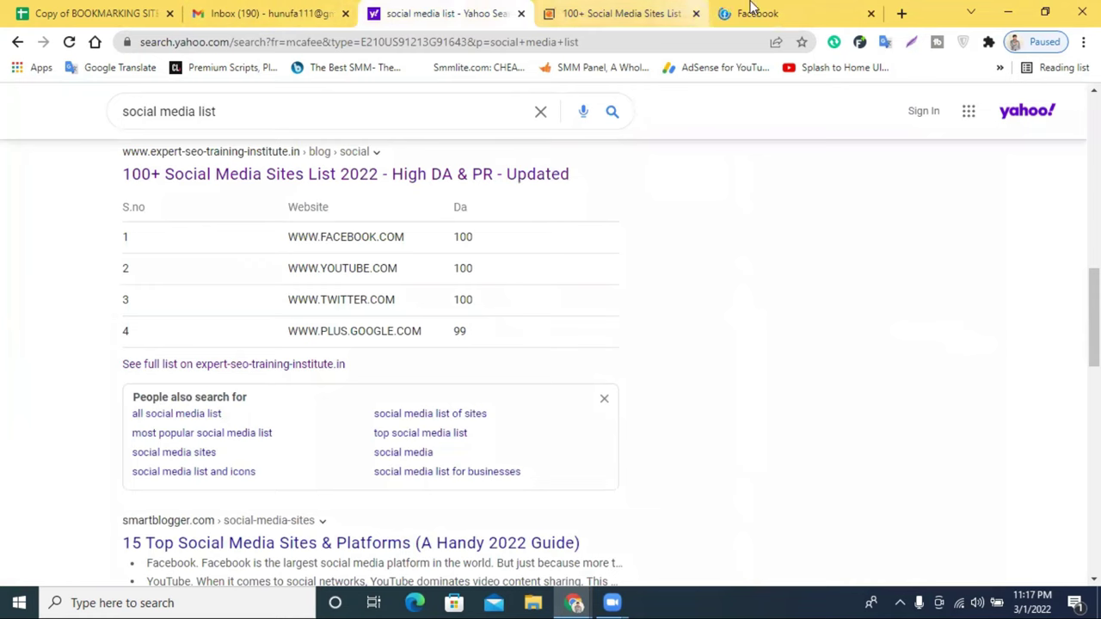
left_click(757, 13)
- Bring the Fiverr incognito window forward on the 2-million-audience promotion gig
mouse_move(583, 600)
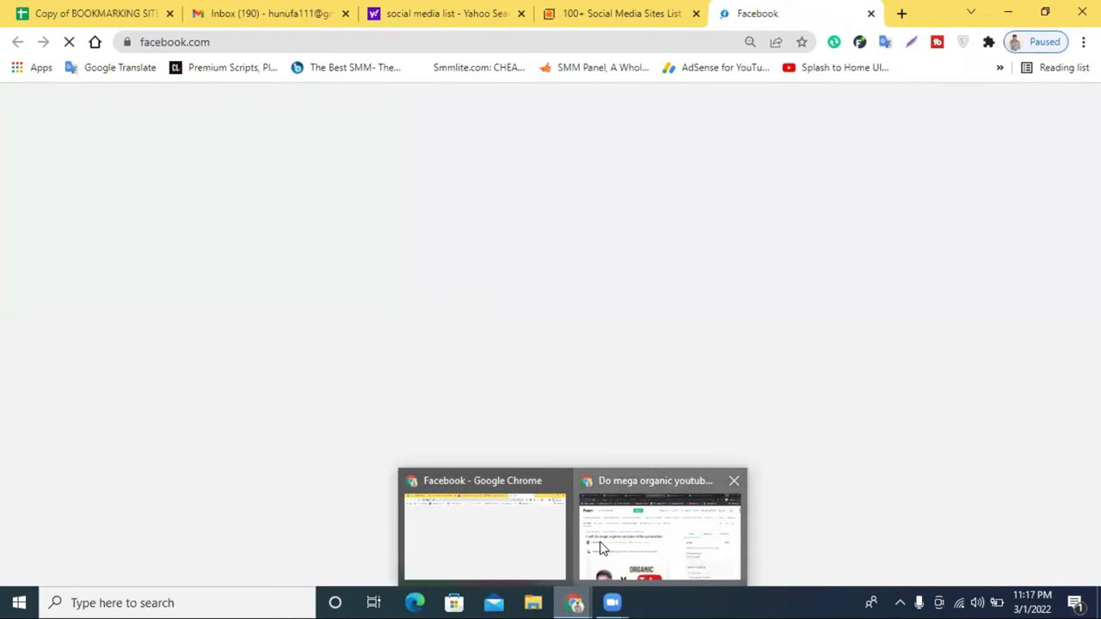
left_click(659, 527)
left_click(392, 19)
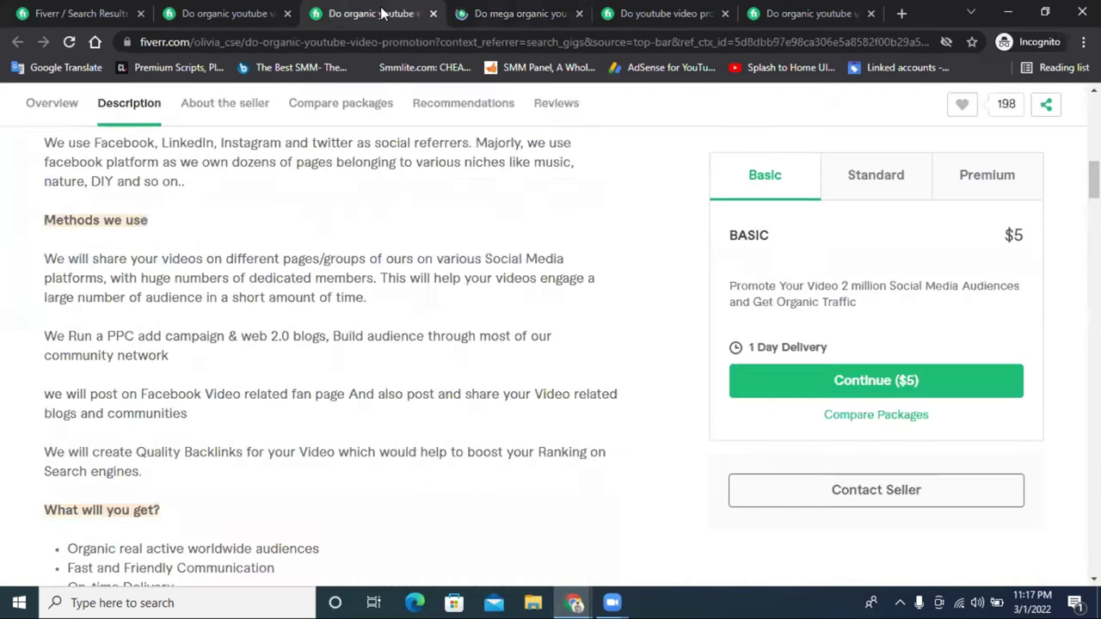
scroll(393, 339, "up", 6)
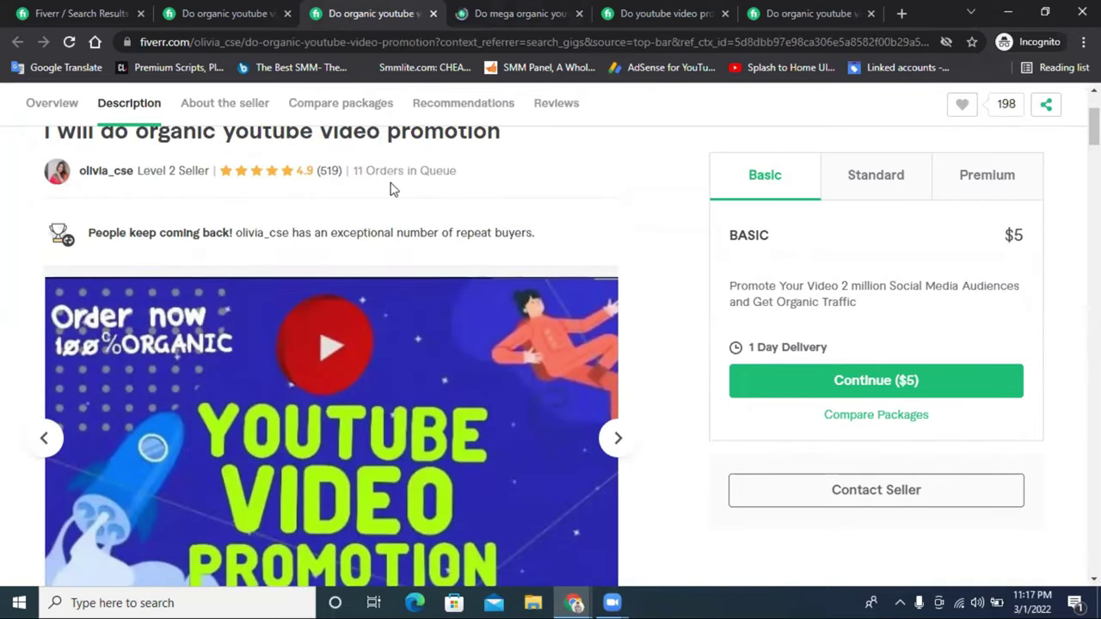
- Highlight the organic gig's 2 million audiences Basic package description
left_click_drag(848, 286, 869, 317)
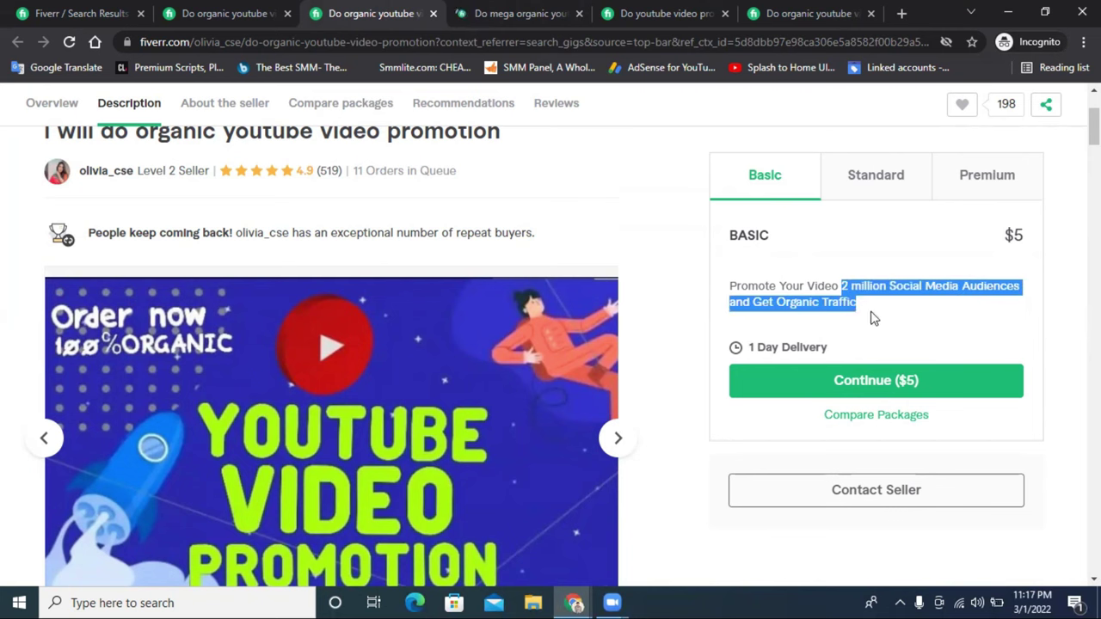
left_click(894, 322)
left_click(522, 13)
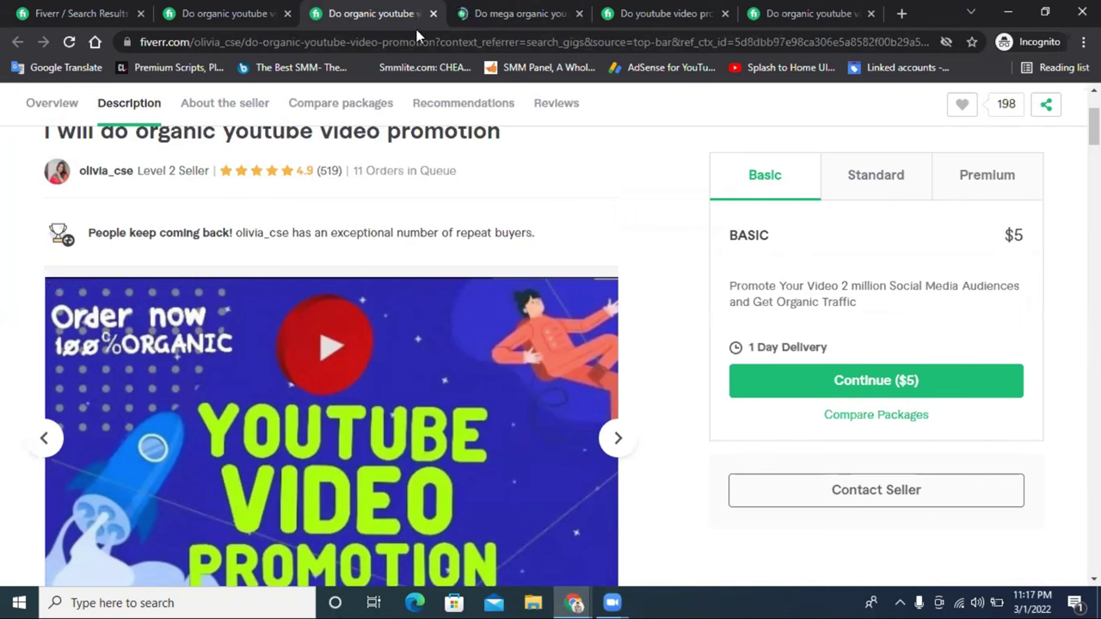
left_click(391, 13)
left_click_drag(850, 283, 865, 297)
- On the mega organic gig, highlight the Basic package's 1500 people audience line
left_click(481, 12)
left_click_drag(884, 369, 983, 388)
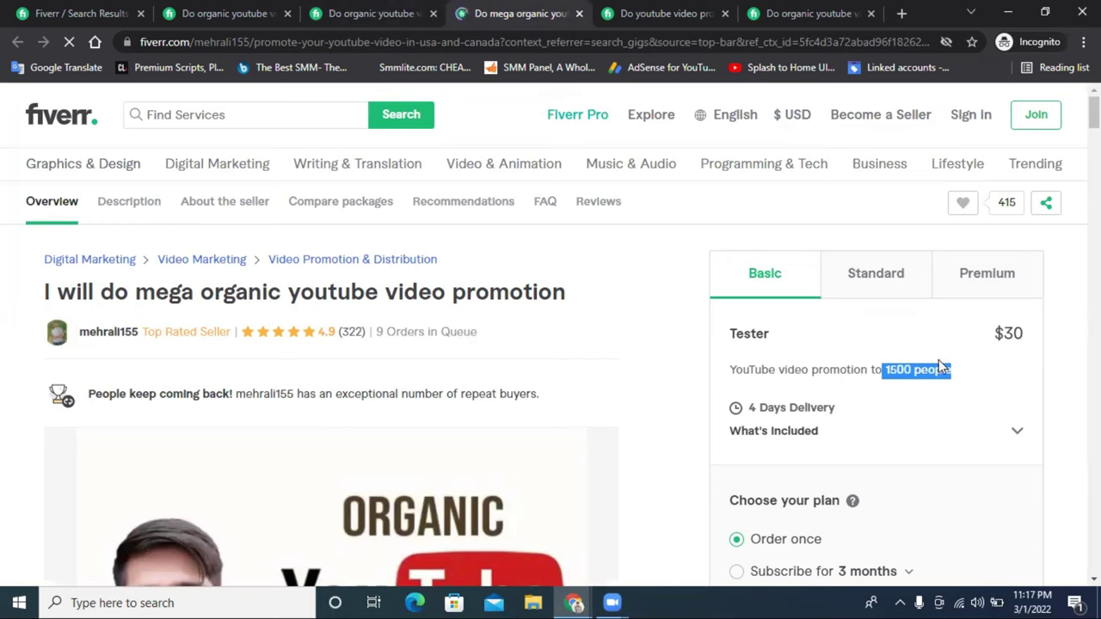
left_click(858, 369)
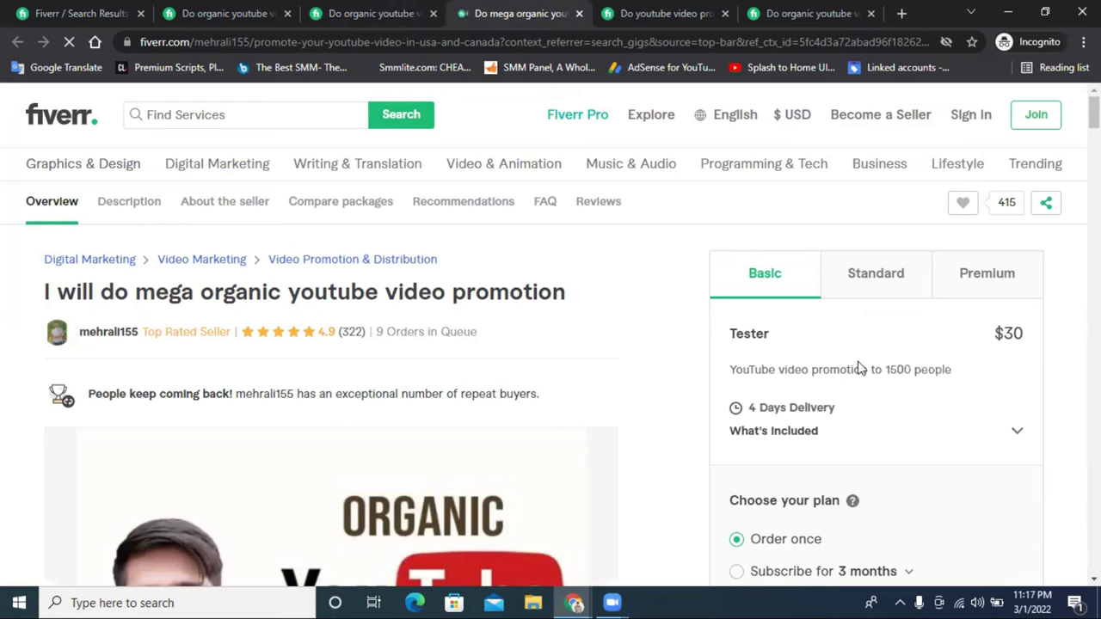
left_click_drag(888, 370, 917, 370)
left_click(938, 374)
triple_click(858, 372)
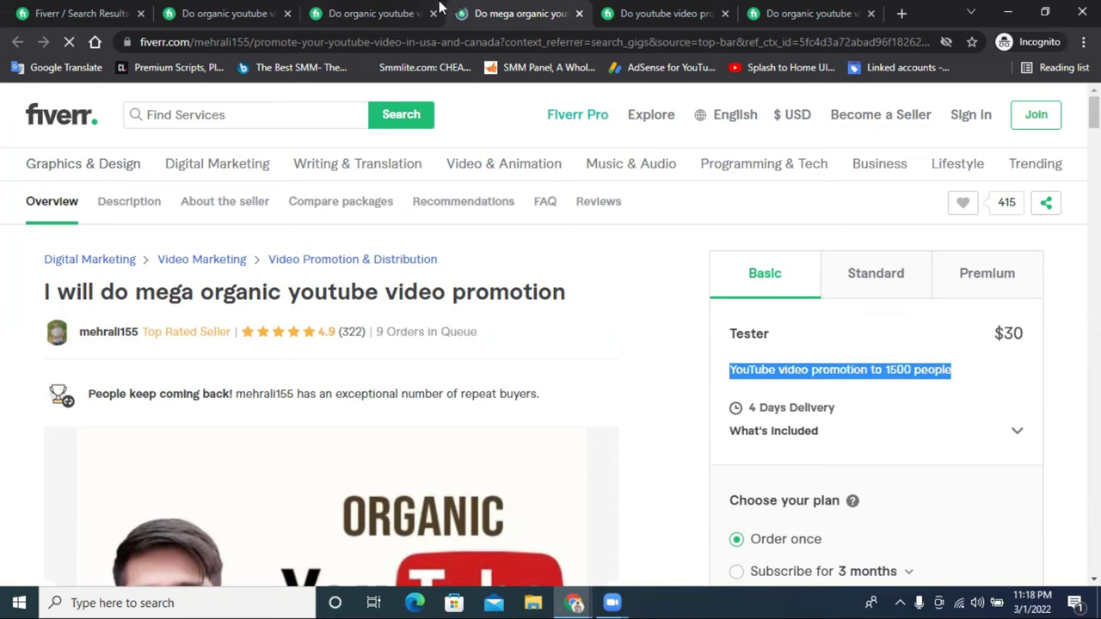
left_click(634, 8)
left_click(522, 10)
left_click(918, 369)
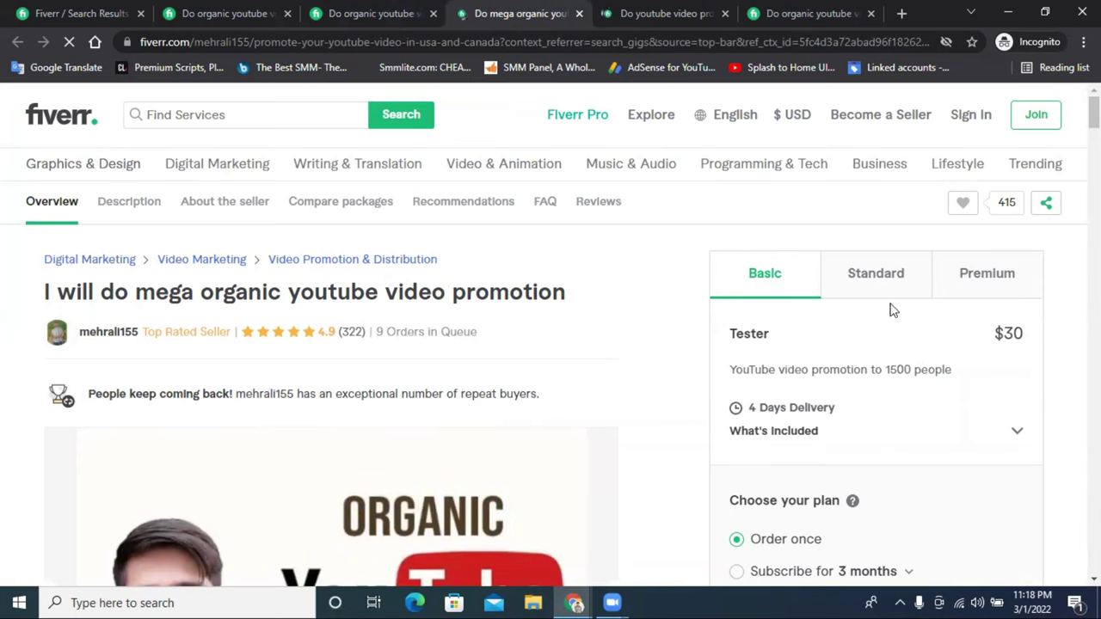
- Click through the organically, mega organic, organic, and promotion-and-channel-growth gig tabs
left_click(660, 16)
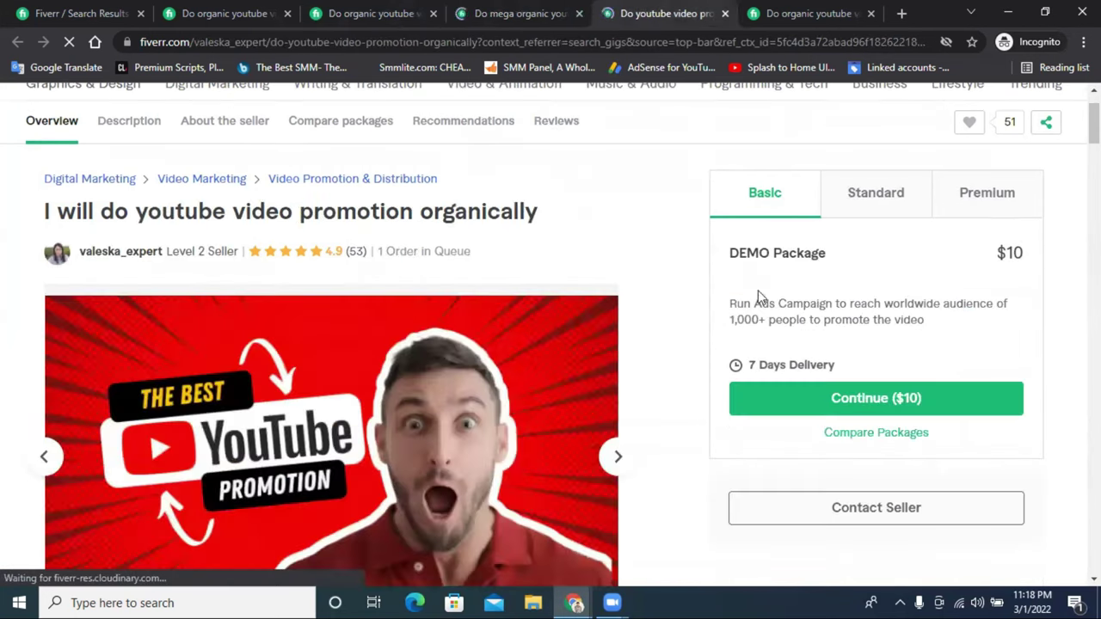
left_click(508, 12)
left_click(361, 13)
left_click(226, 12)
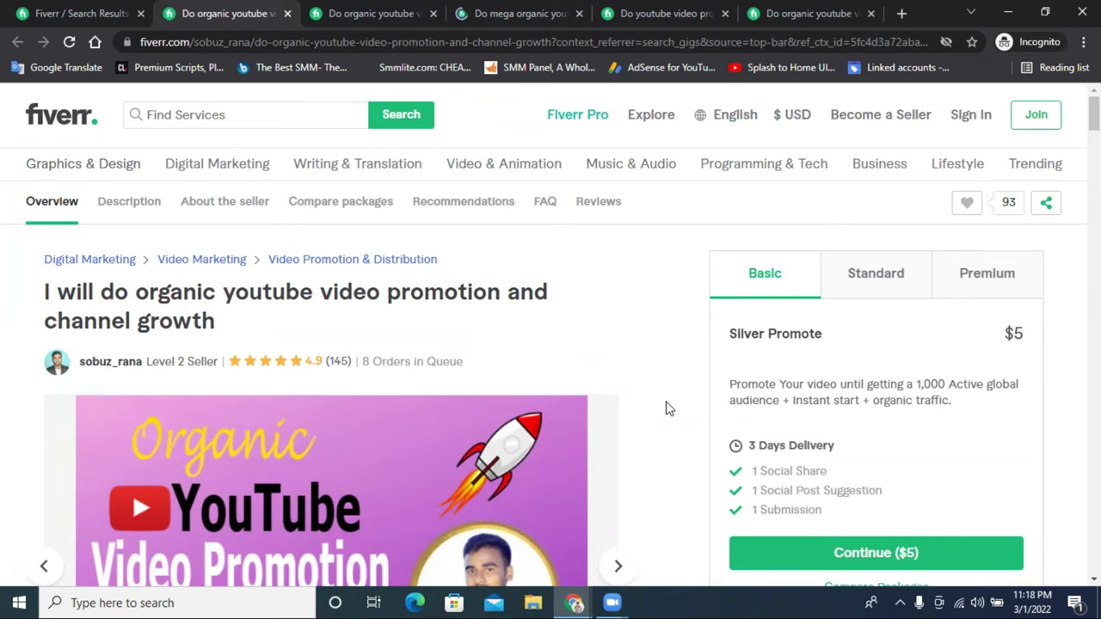
- Check the last promotion gigs, return to the organic YouTube promotion gig, and bring up Chrome's window list
left_click(736, 10)
left_click(759, 10)
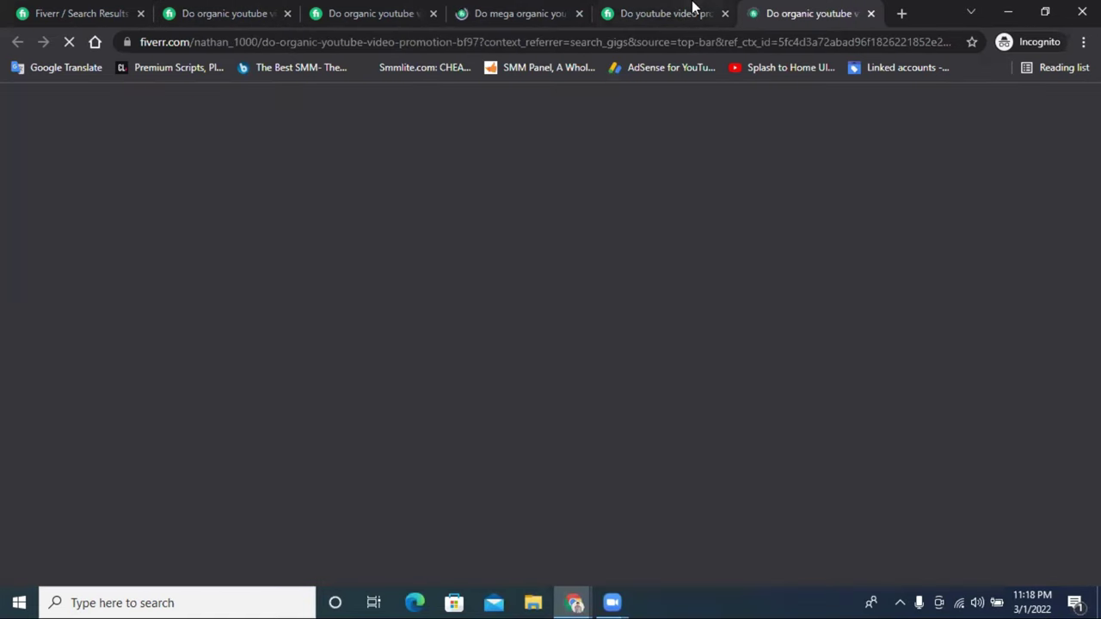
left_click(693, 11)
left_click(523, 11)
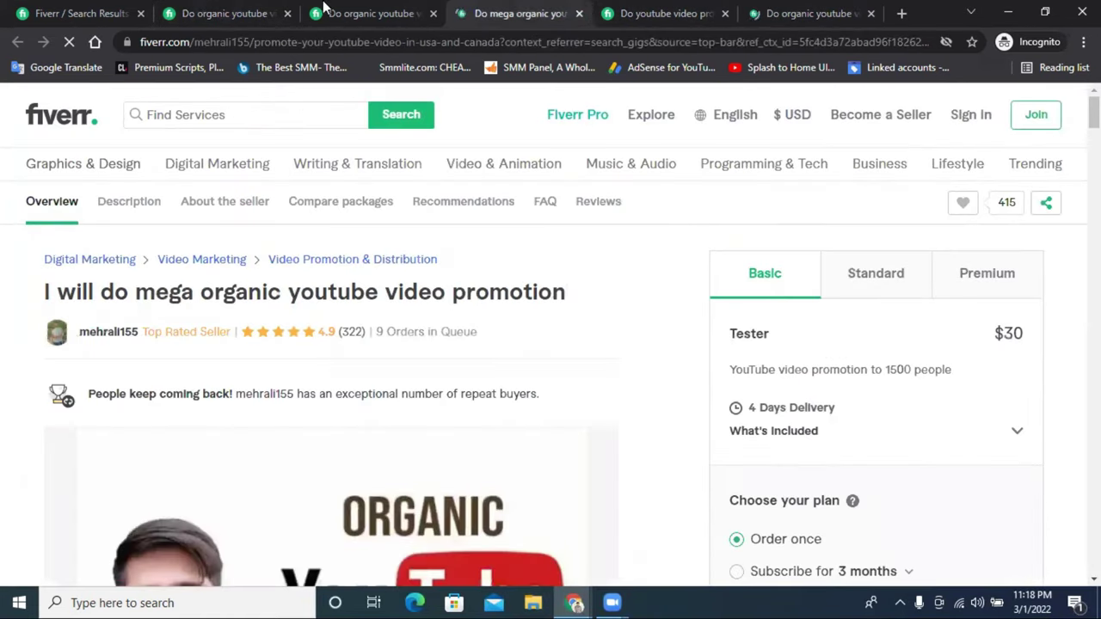
left_click(323, 11)
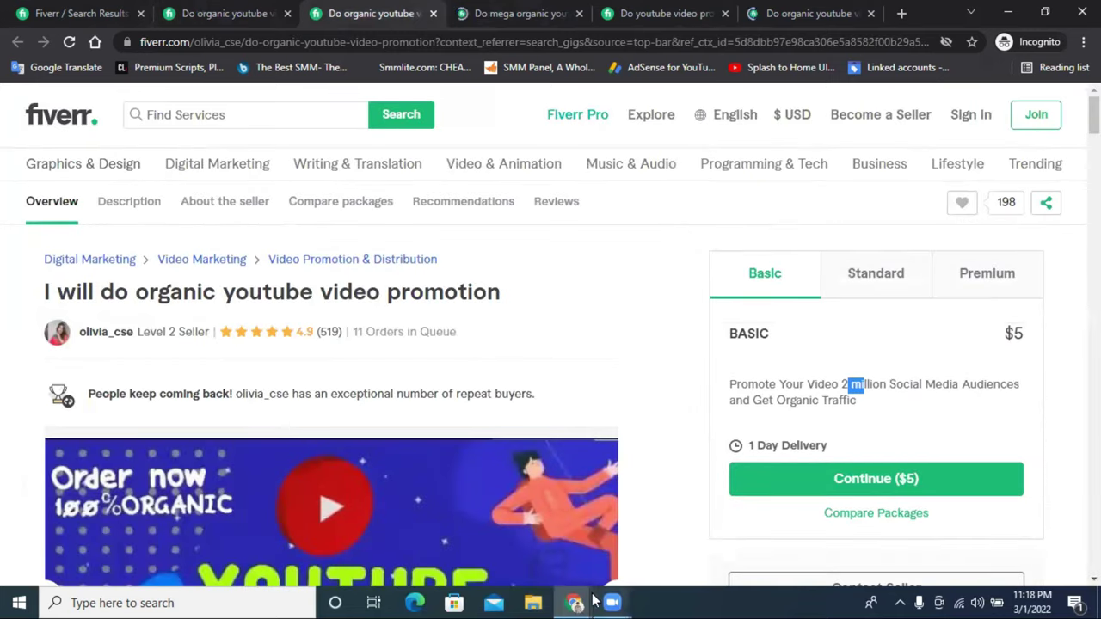
left_click(575, 602)
- Bring the regular Chrome window forward on the Facebook feed and close the open chat
mouse_move(575, 602)
left_click(492, 526)
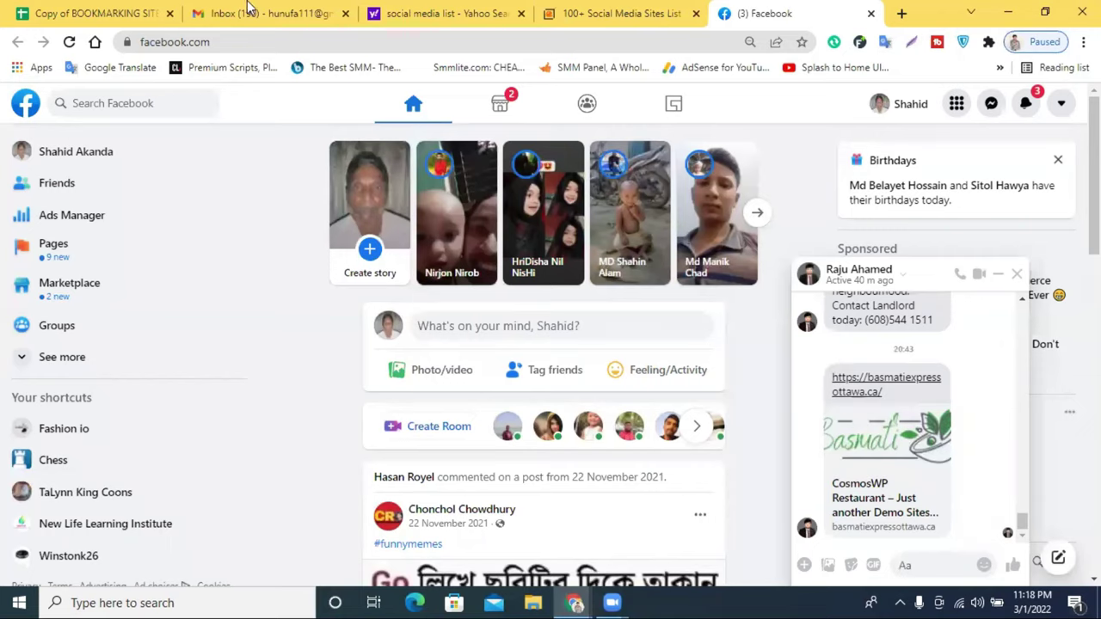
left_click(283, 13)
left_click(590, 11)
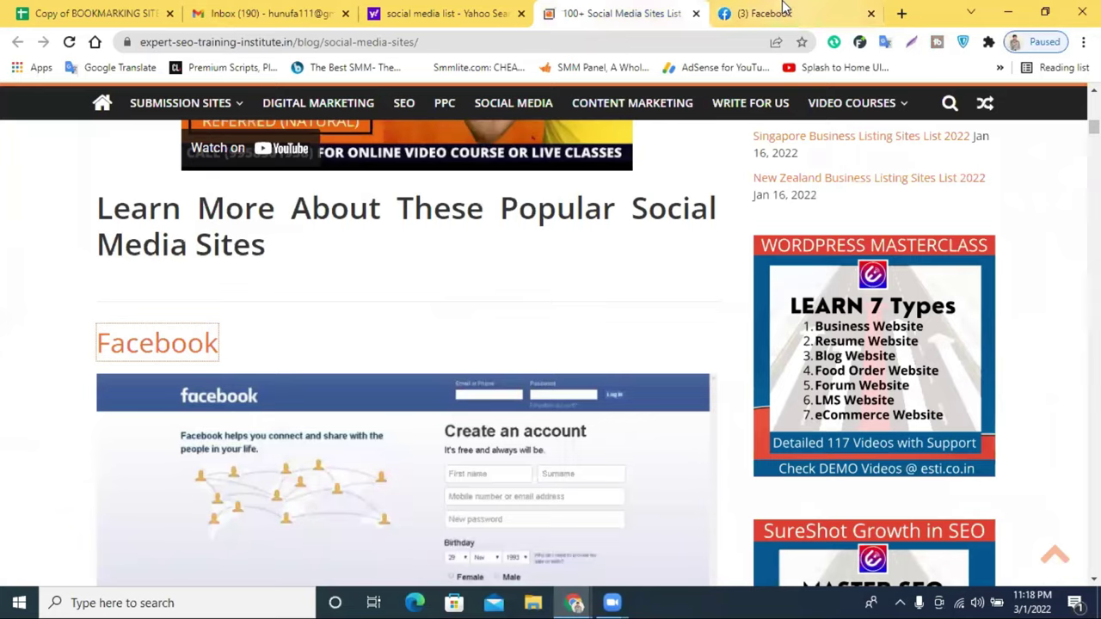
left_click(785, 10)
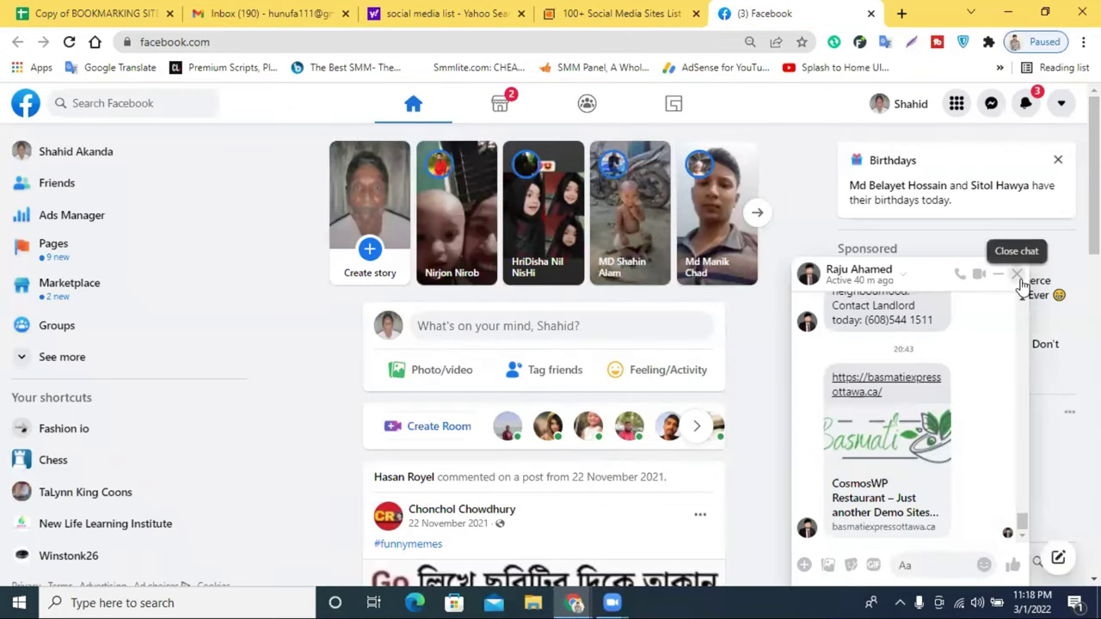
left_click(1018, 275)
scroll(751, 350, "down", 1)
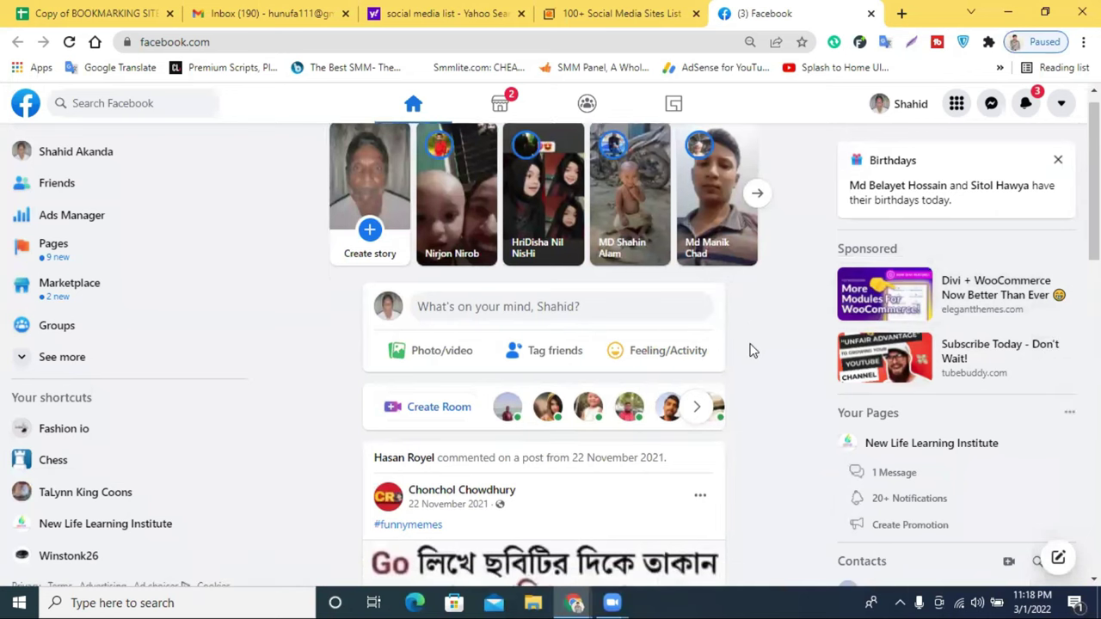
scroll(751, 350, "up", 1)
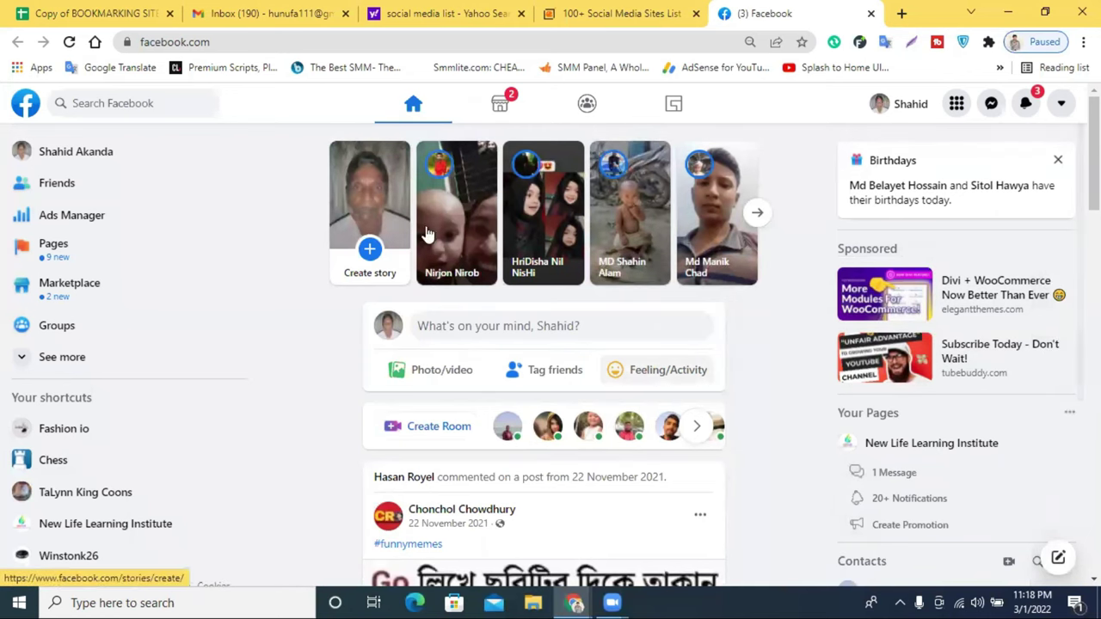
- Rerun the recent 'buy sell usa' Facebook search, scroll the results, then open your own profile
left_click(152, 104)
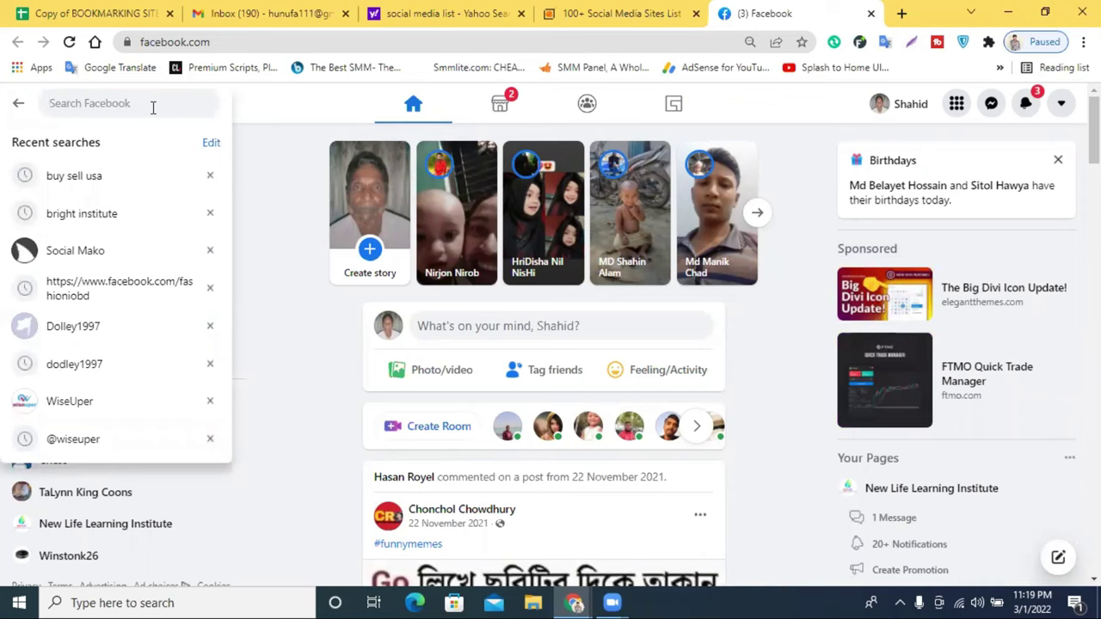
left_click(123, 179)
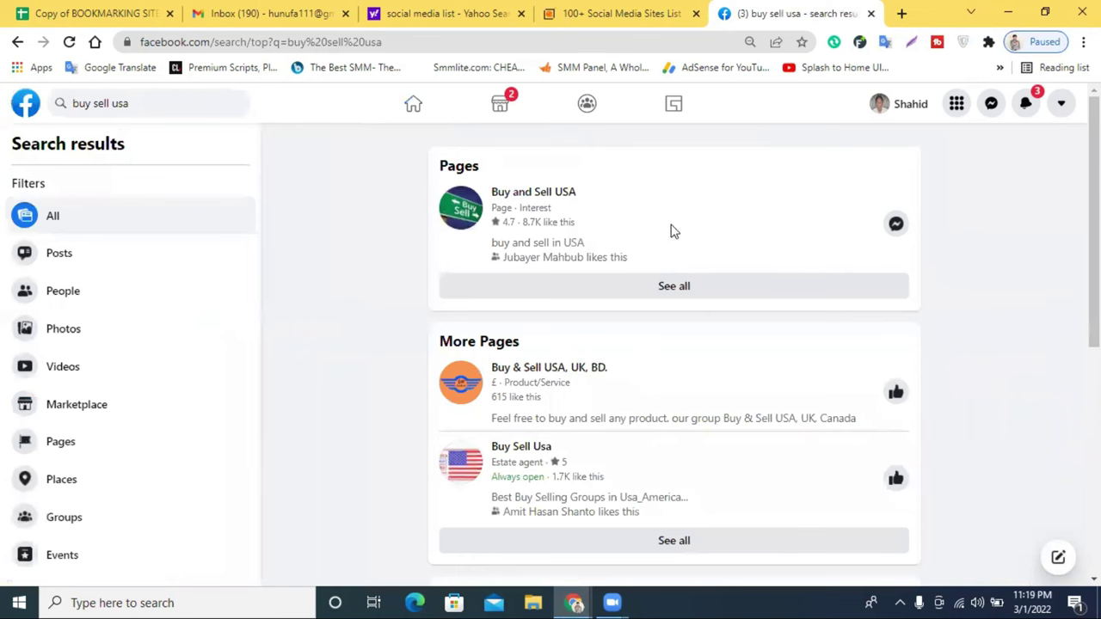
scroll(882, 278, "down", 3)
scroll(924, 253, "up", 3)
scroll(822, 287, "down", 8)
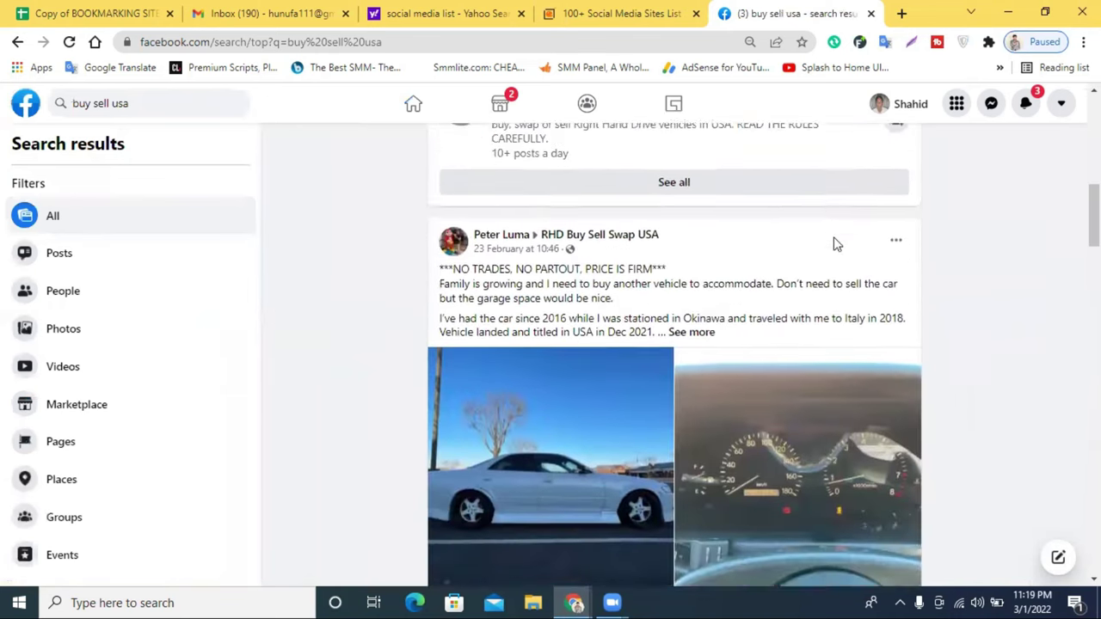
scroll(833, 245, "down", 7)
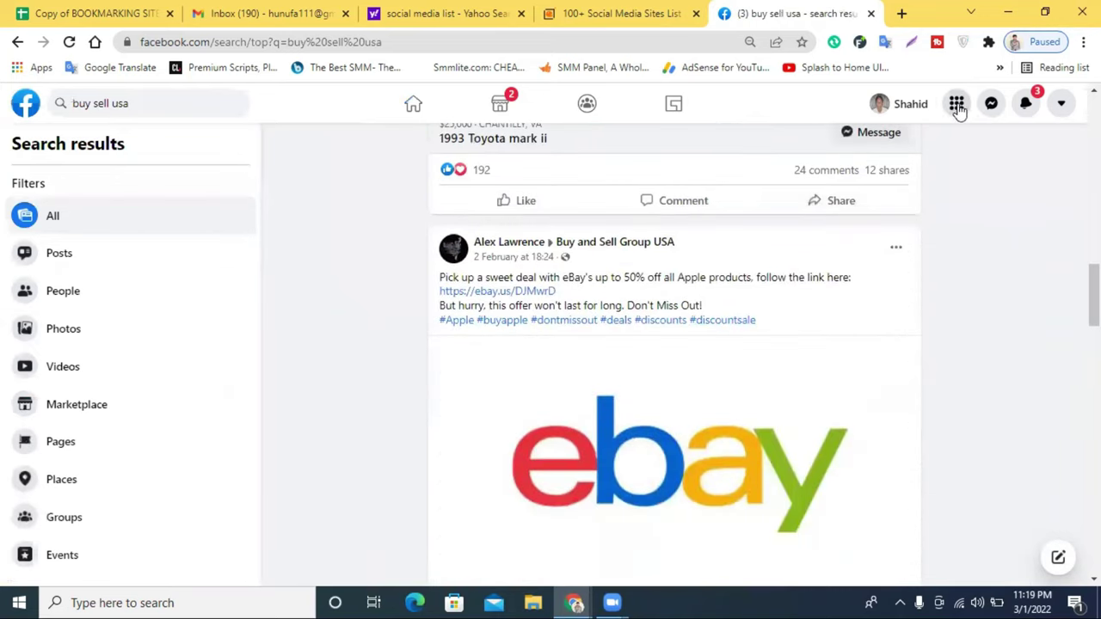
left_click(909, 106)
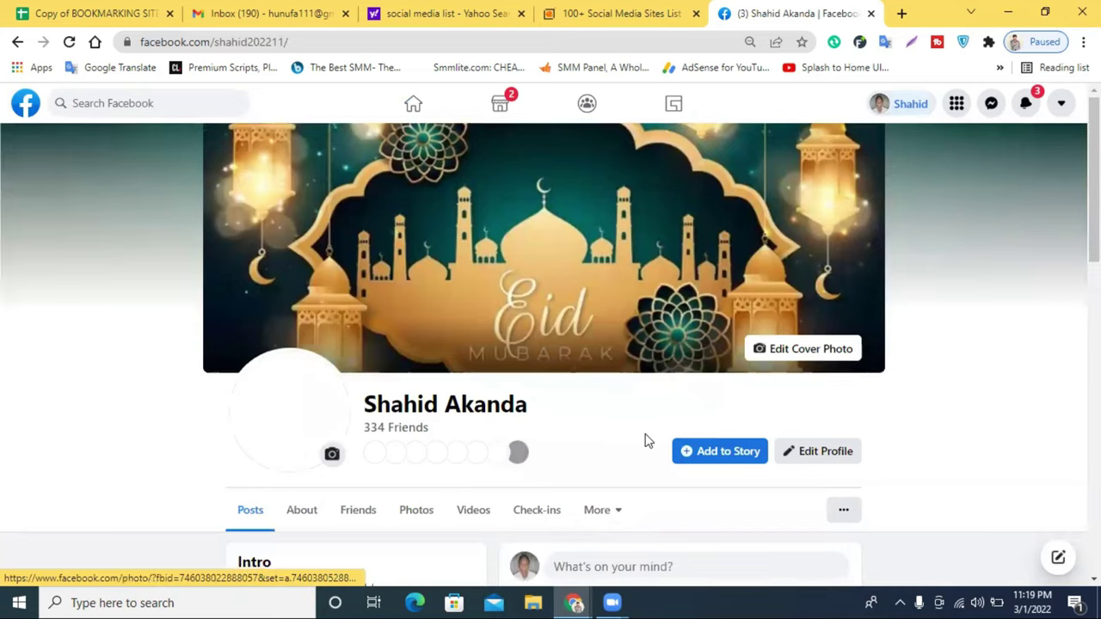
- From the profile's groups list, open the Buy and Sell Online USA group in a new tab
scroll(602, 284, "down", 3)
left_click(606, 273)
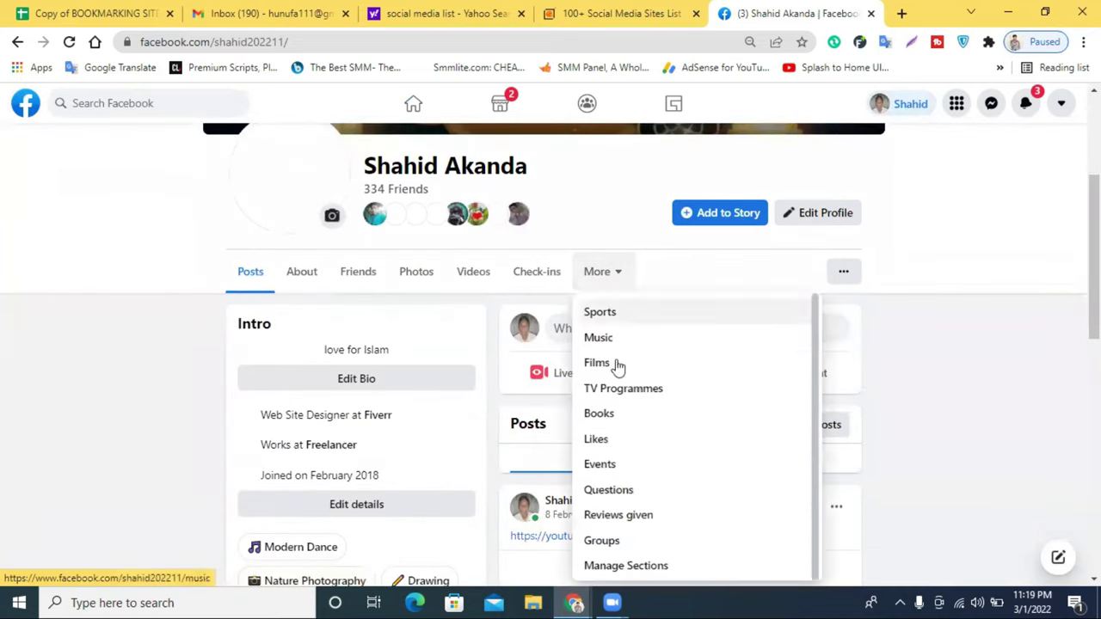
left_click(628, 538)
scroll(818, 401, "down", 2)
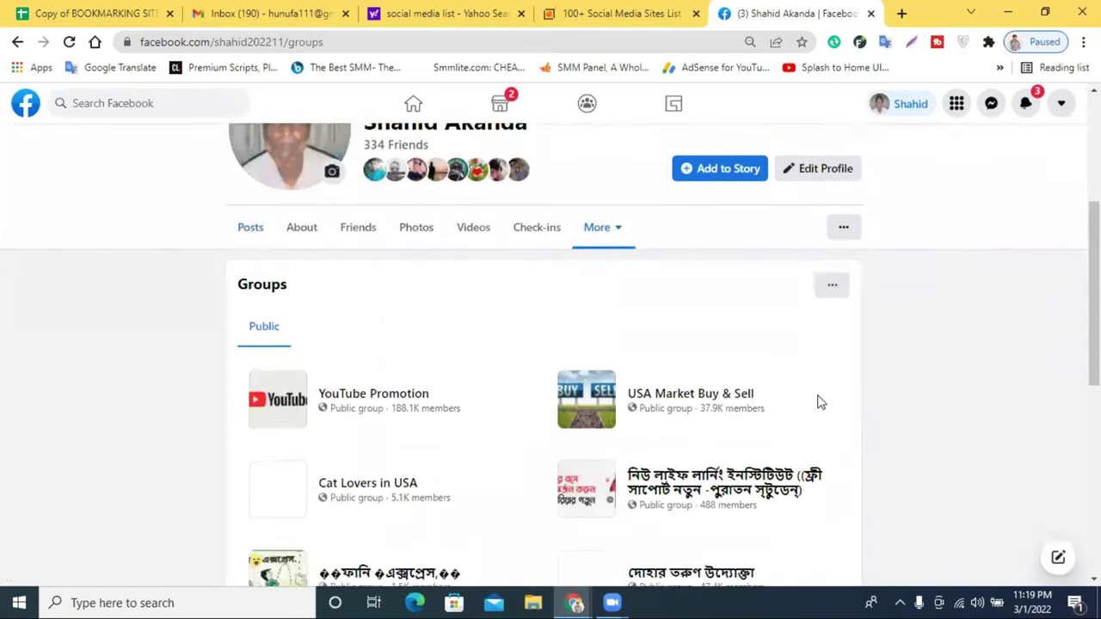
scroll(616, 391, "down", 2)
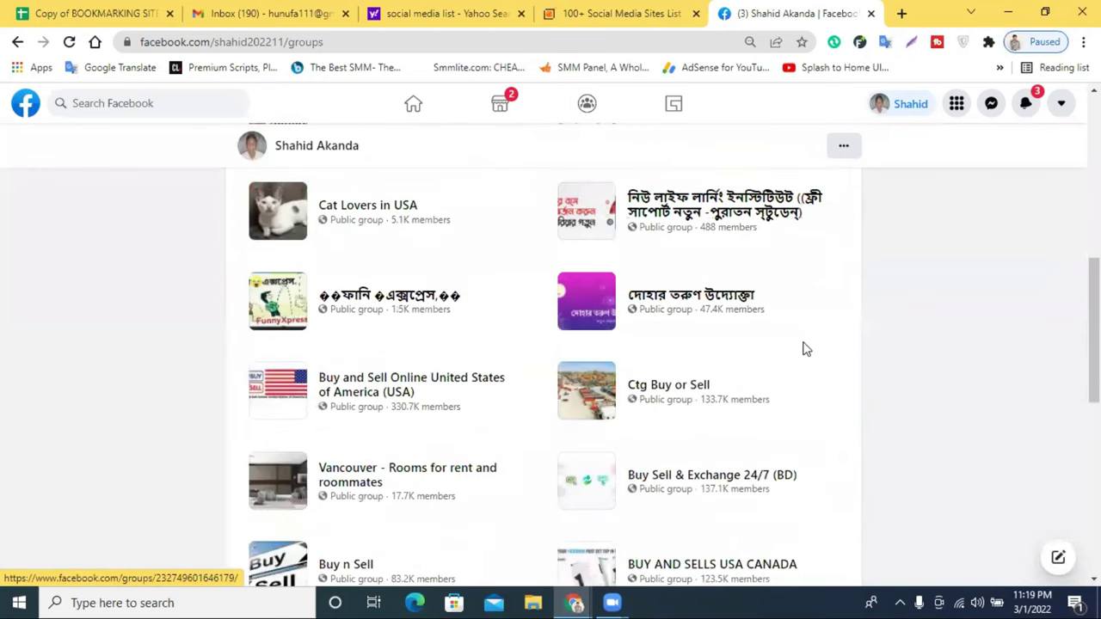
mouse_move(331, 391)
right_click(384, 385)
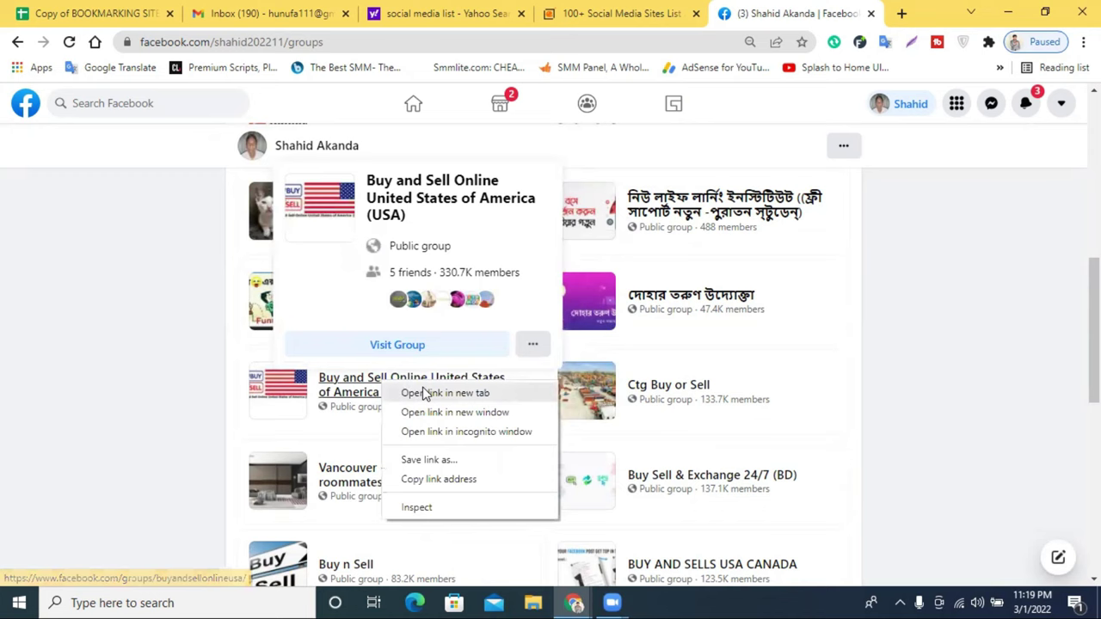
left_click(425, 389)
left_click(811, 12)
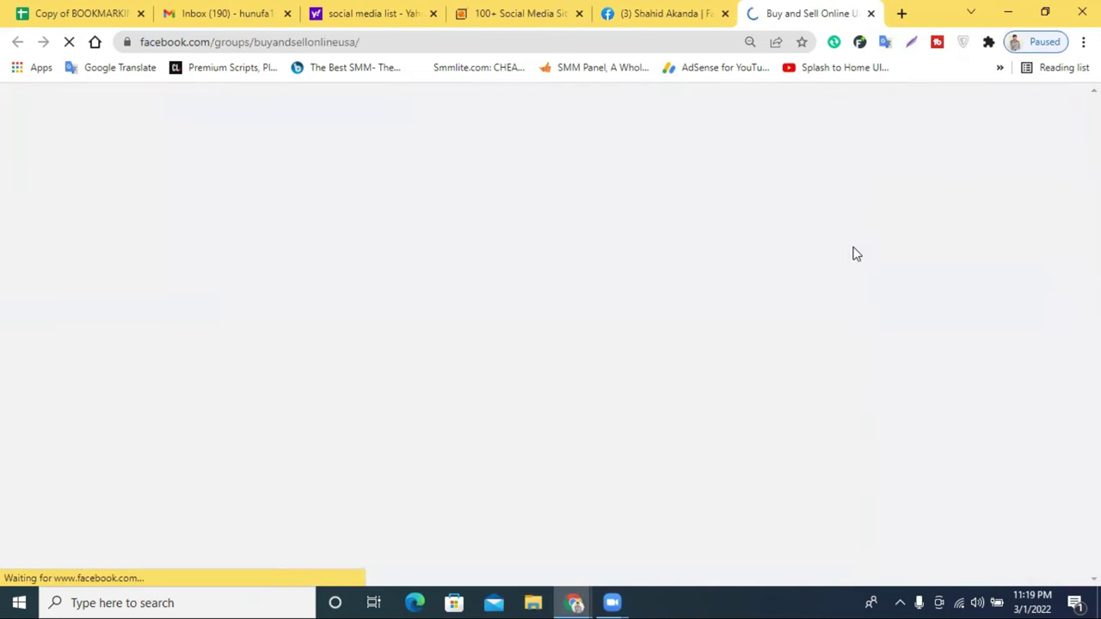
- Show the USA group's Discussion section and open a blank new browser tab
left_click(644, 12)
scroll(516, 258, "up", 10)
left_click(97, 104)
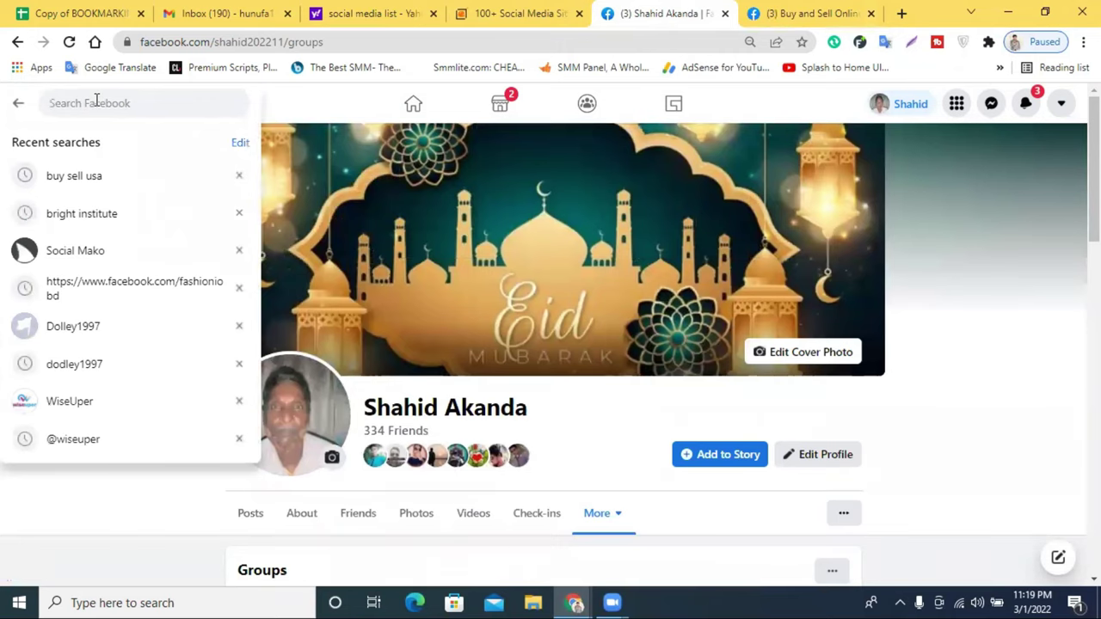
left_click(777, 12)
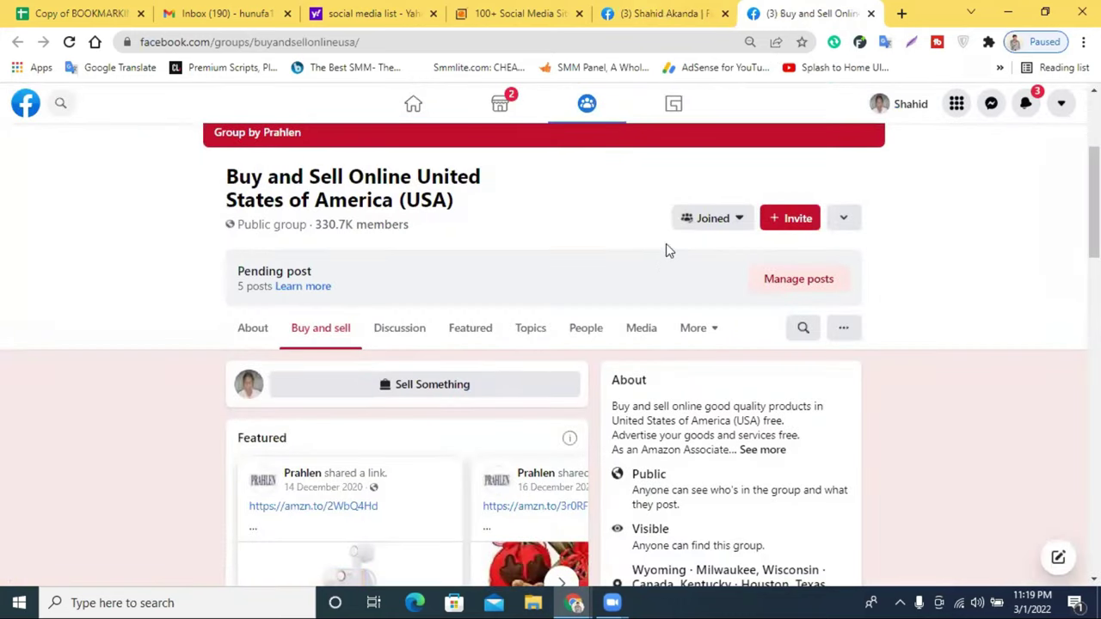
scroll(516, 374, "up", 2)
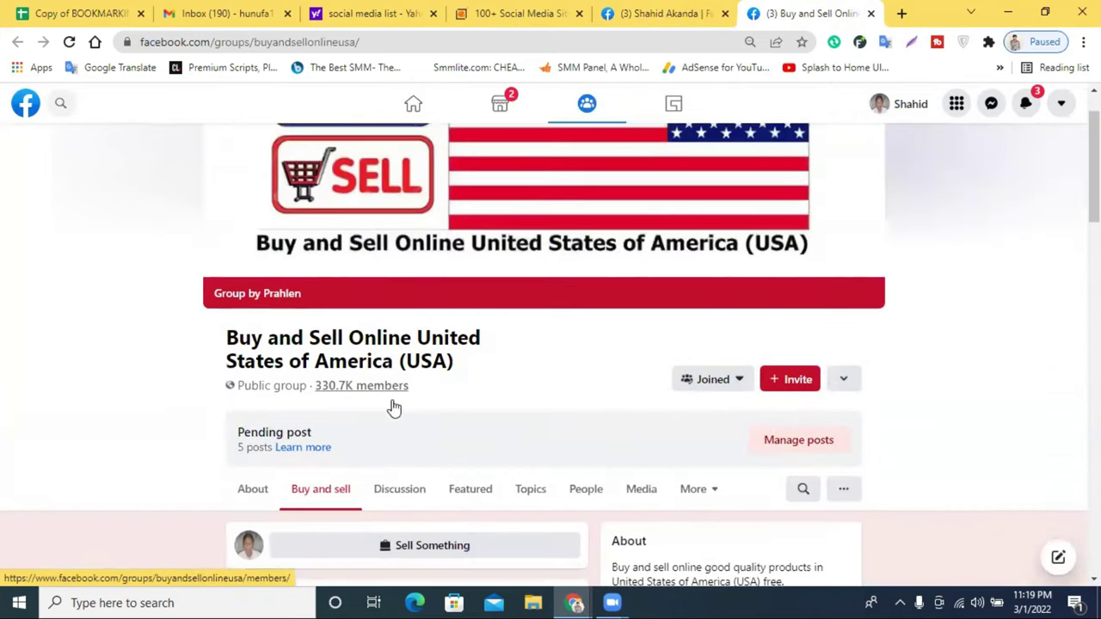
scroll(353, 344, "down", 3)
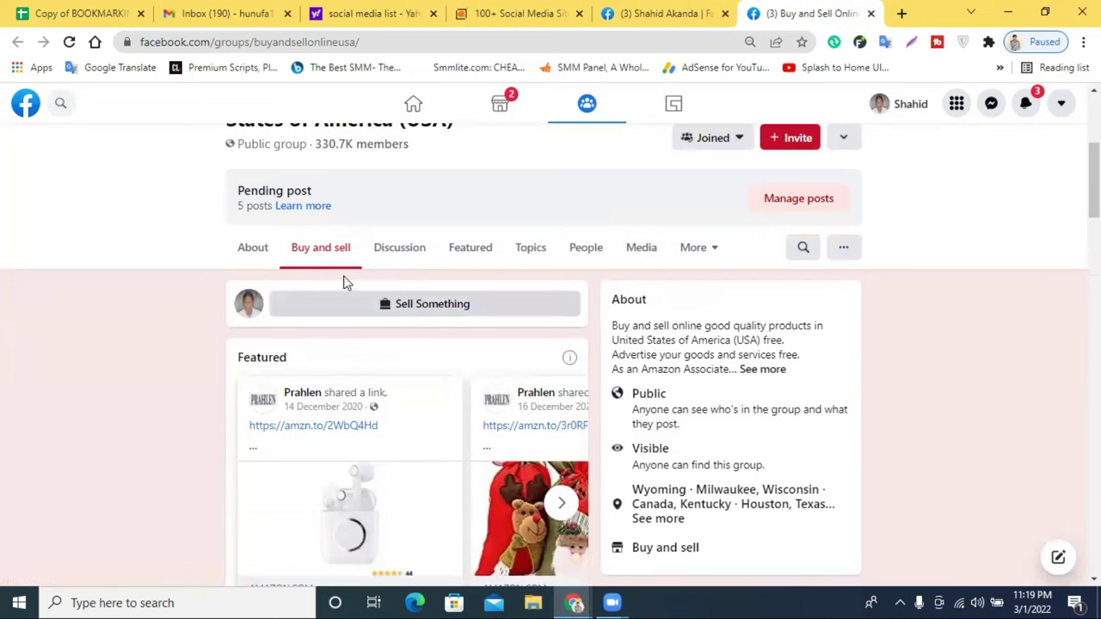
left_click(391, 257)
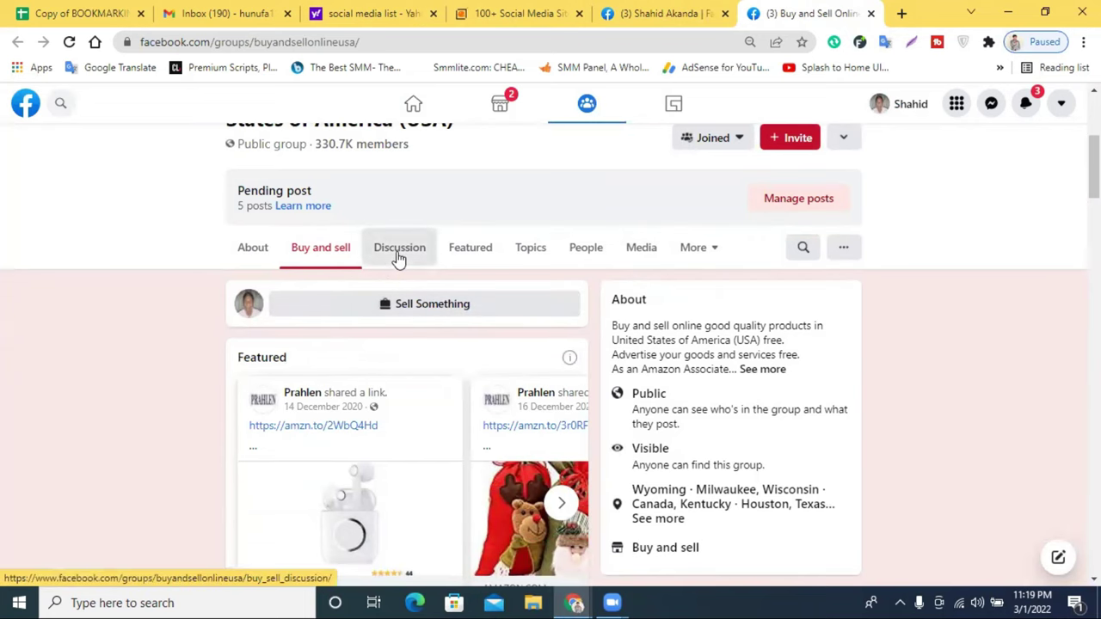
scroll(445, 292, "down", 2)
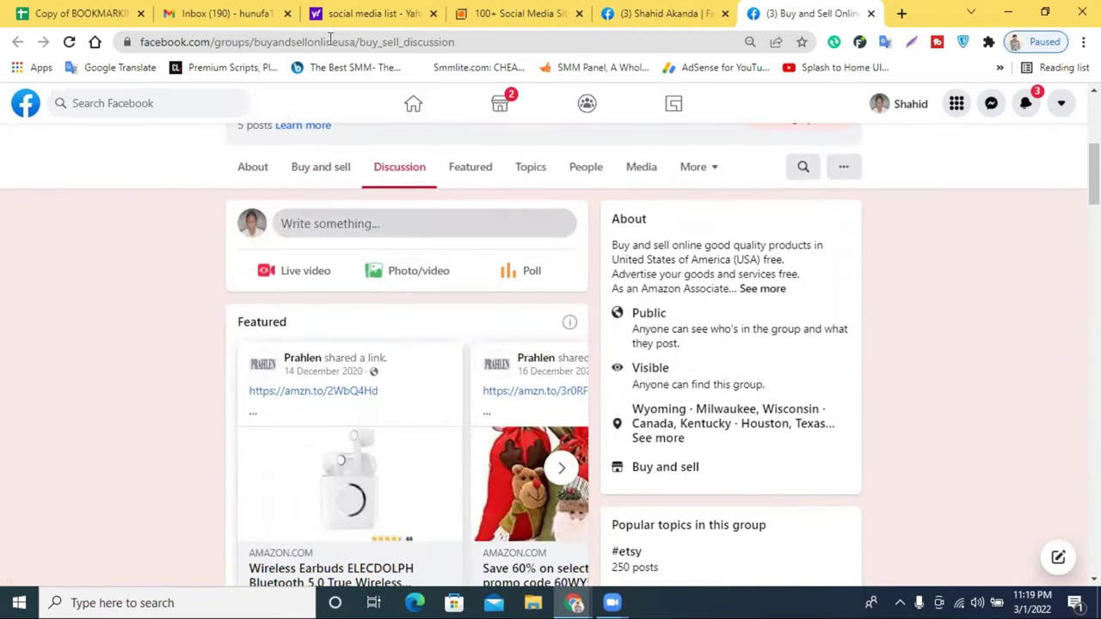
left_click(899, 12)
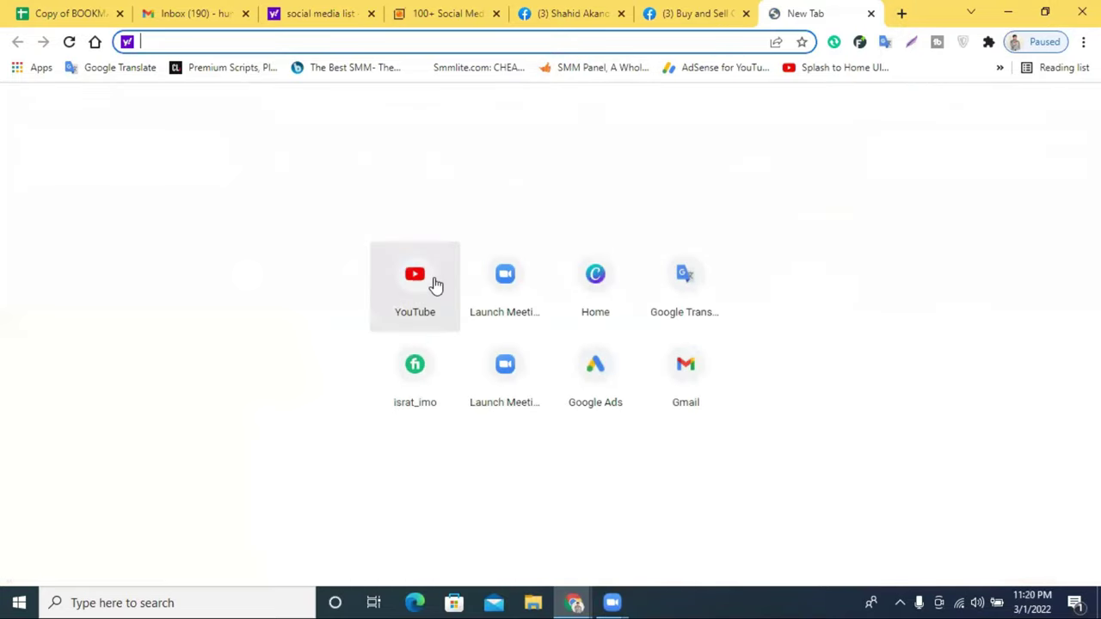
- Search YouTube for 'freelancer raju' and open the Freelancer Raju channel's featured video
left_click(435, 285)
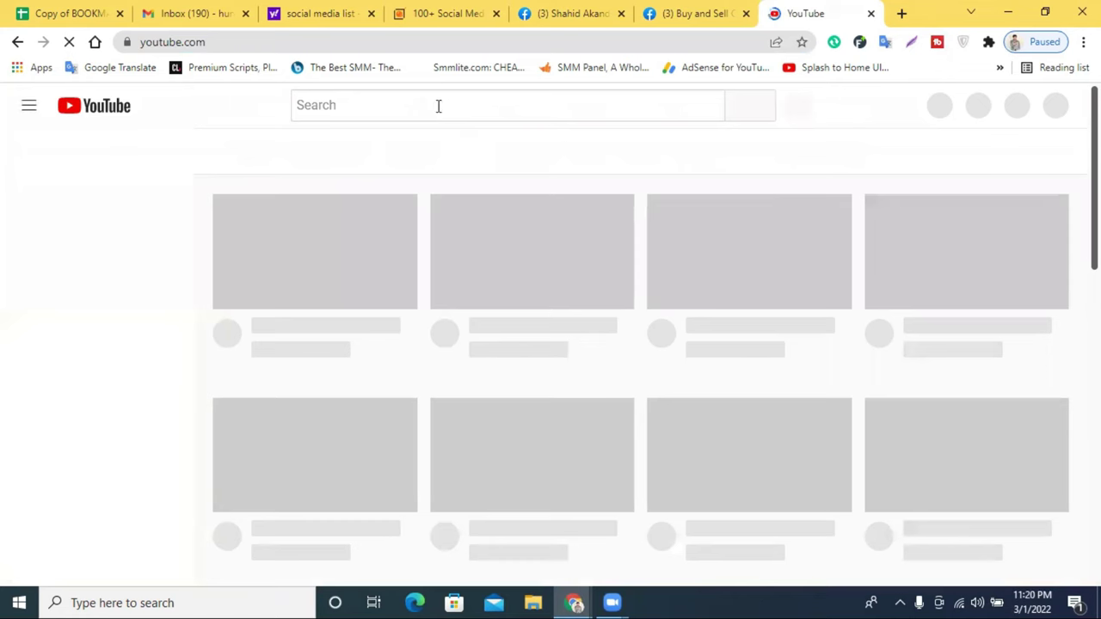
left_click(438, 106)
type("fr")
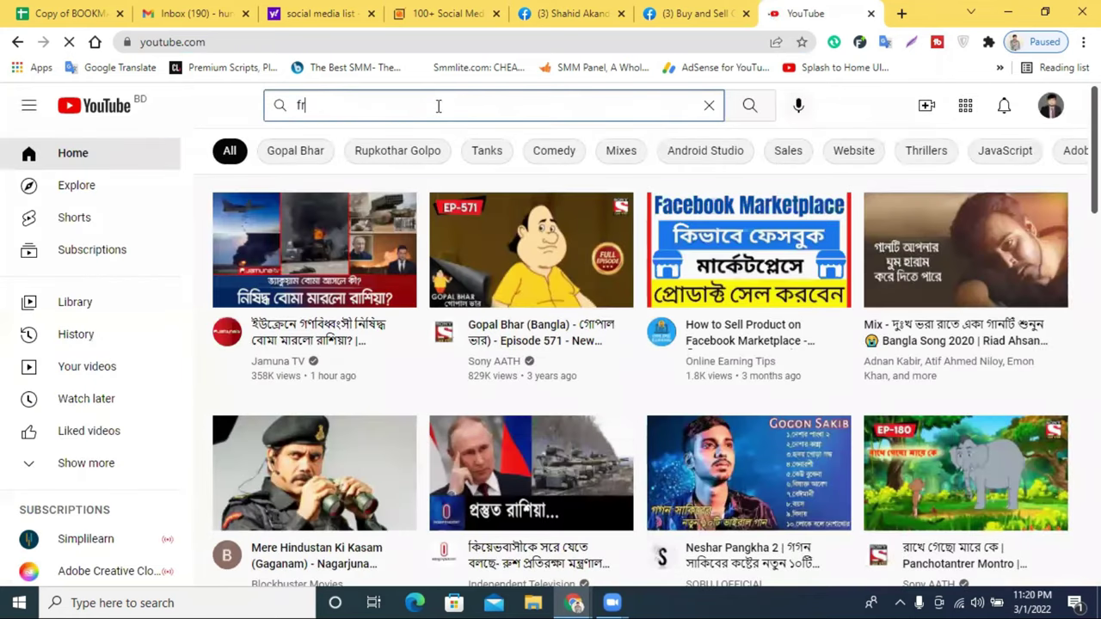
type("eelan")
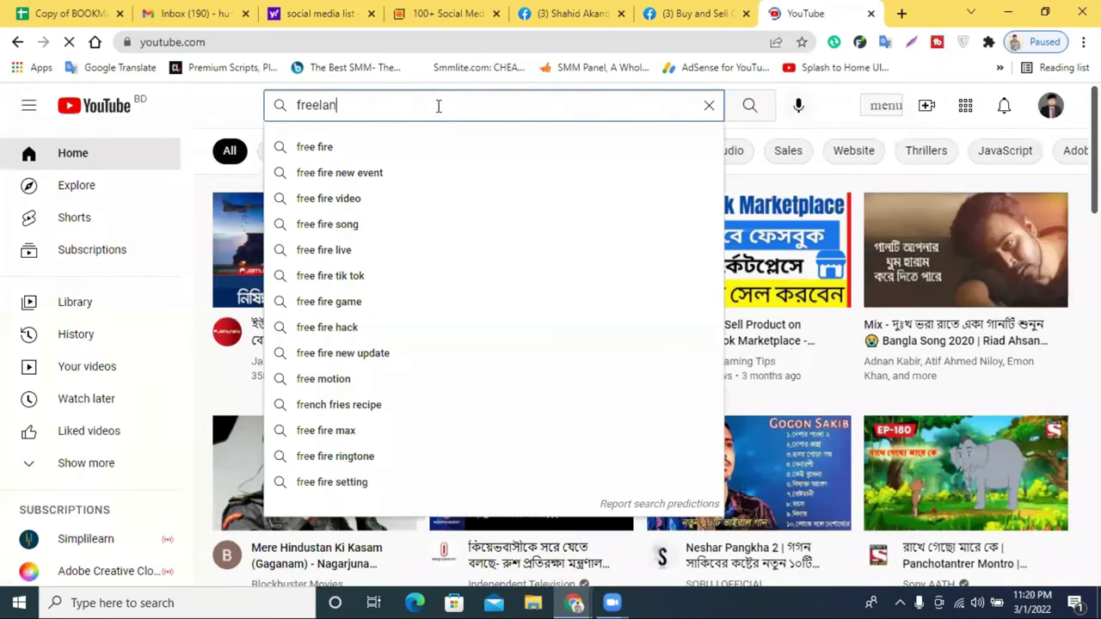
type("cer r")
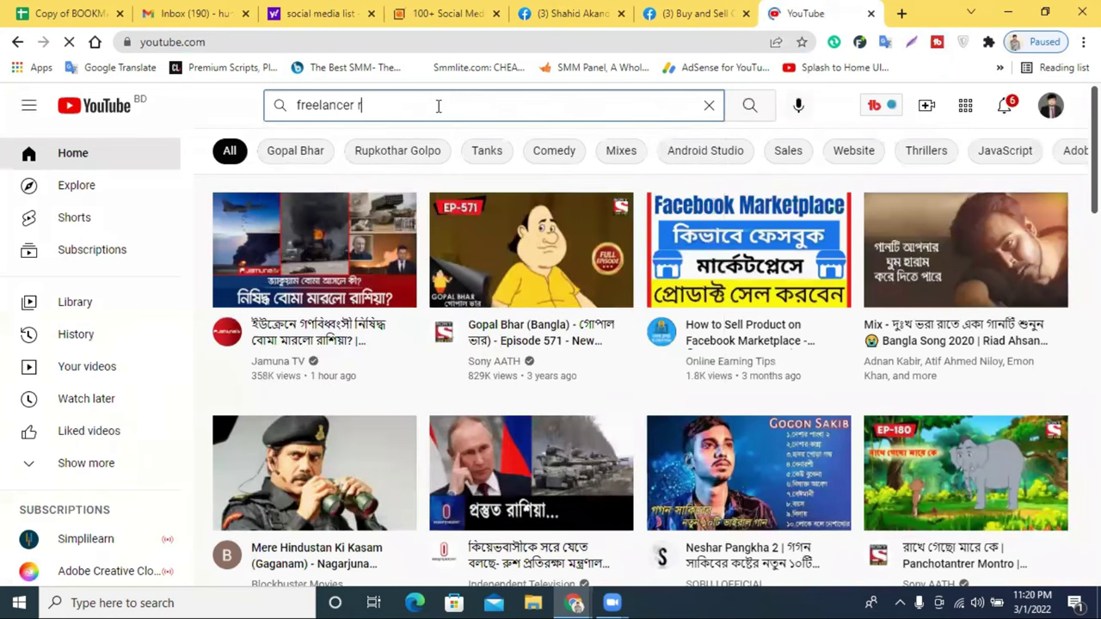
type("aju")
left_click(751, 106)
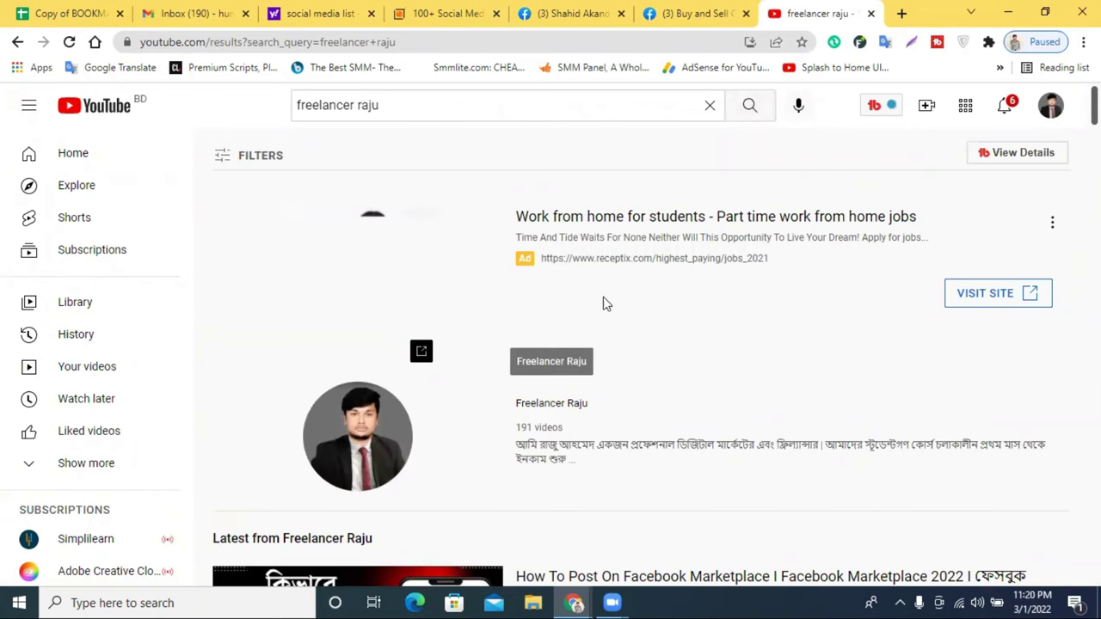
left_click(528, 400)
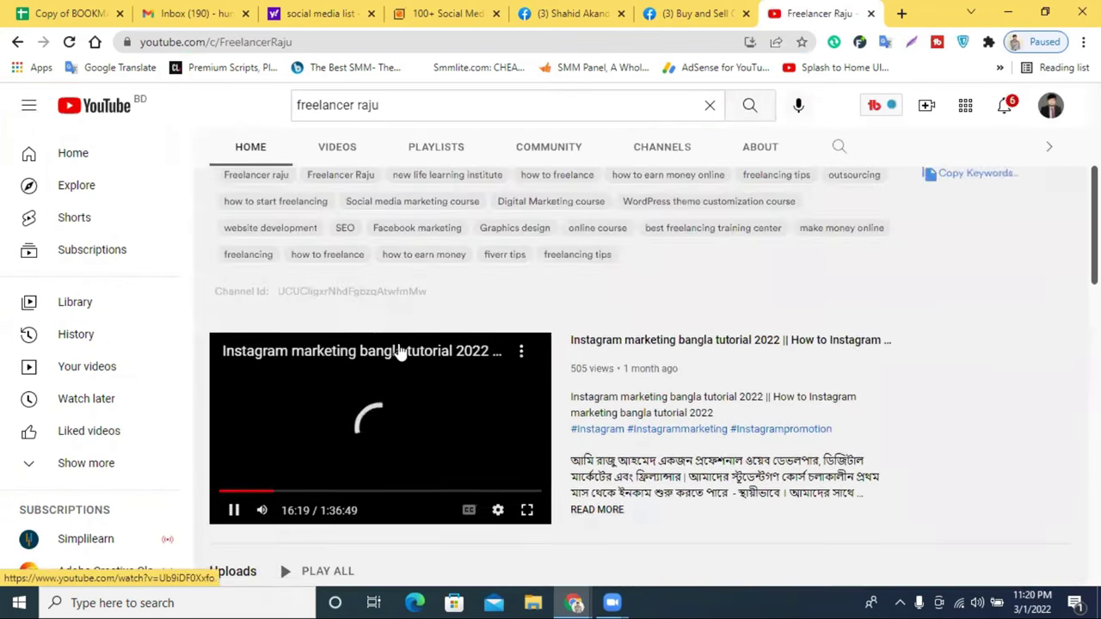
left_click(489, 349)
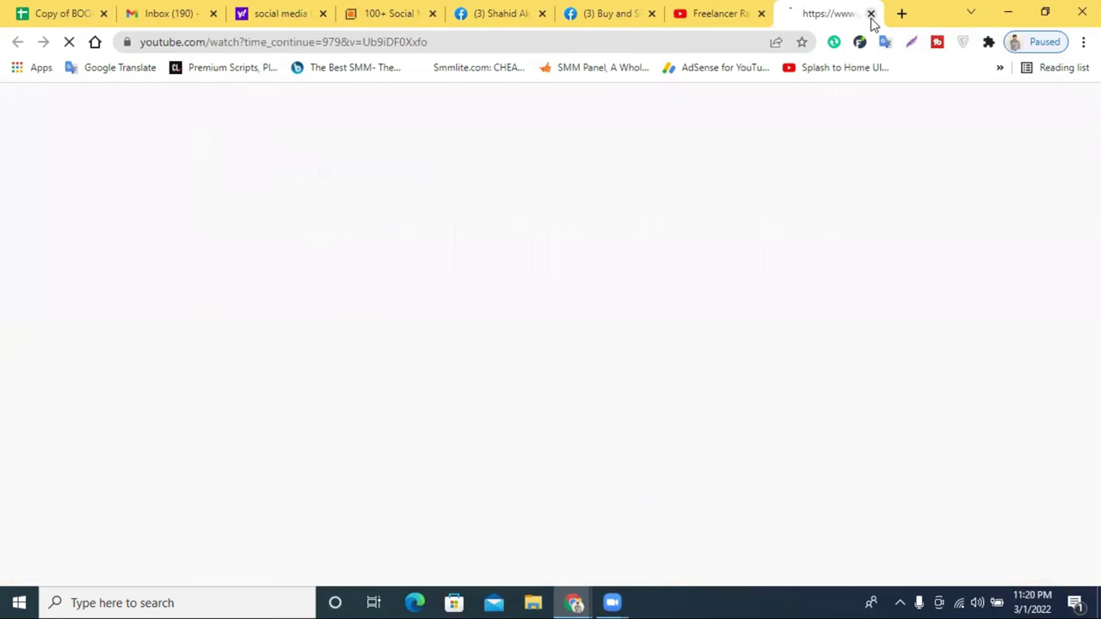
- Open the YouTube Promotion Gig Create video, copy its URL, and return to the Facebook tab
key("ctrl+w")
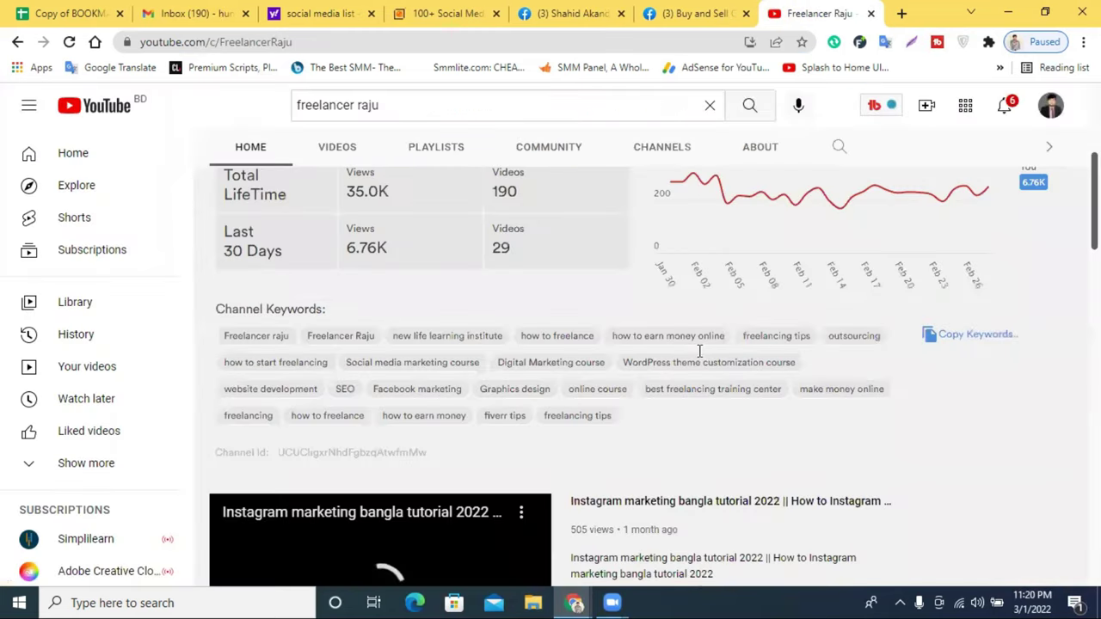
scroll(699, 353, "down", 5)
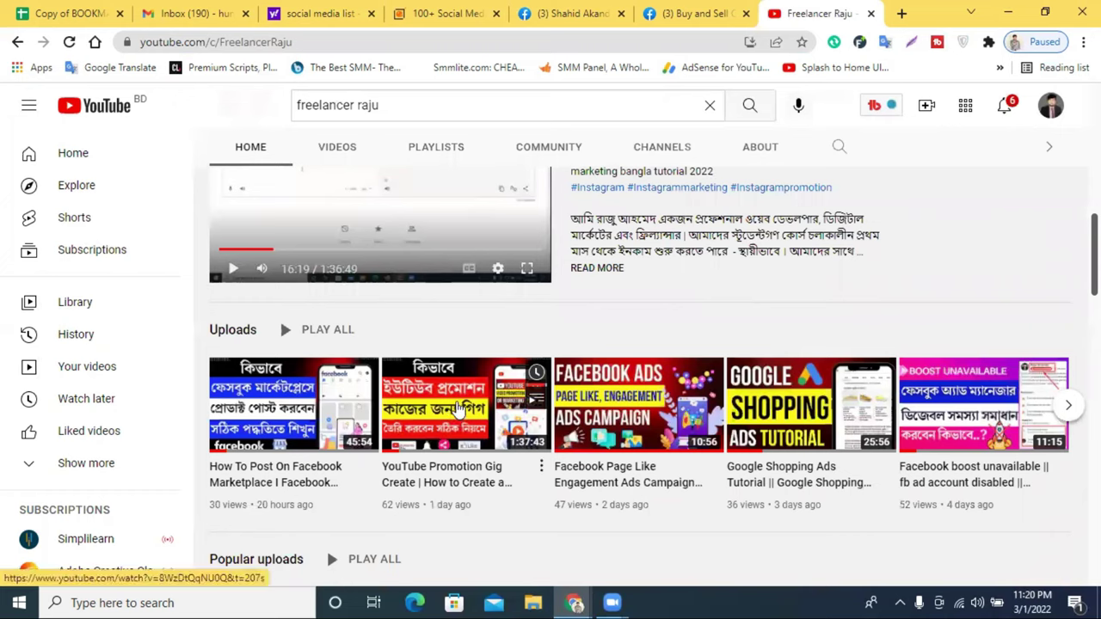
left_click(459, 401)
left_click(388, 44)
key("ctrl+c")
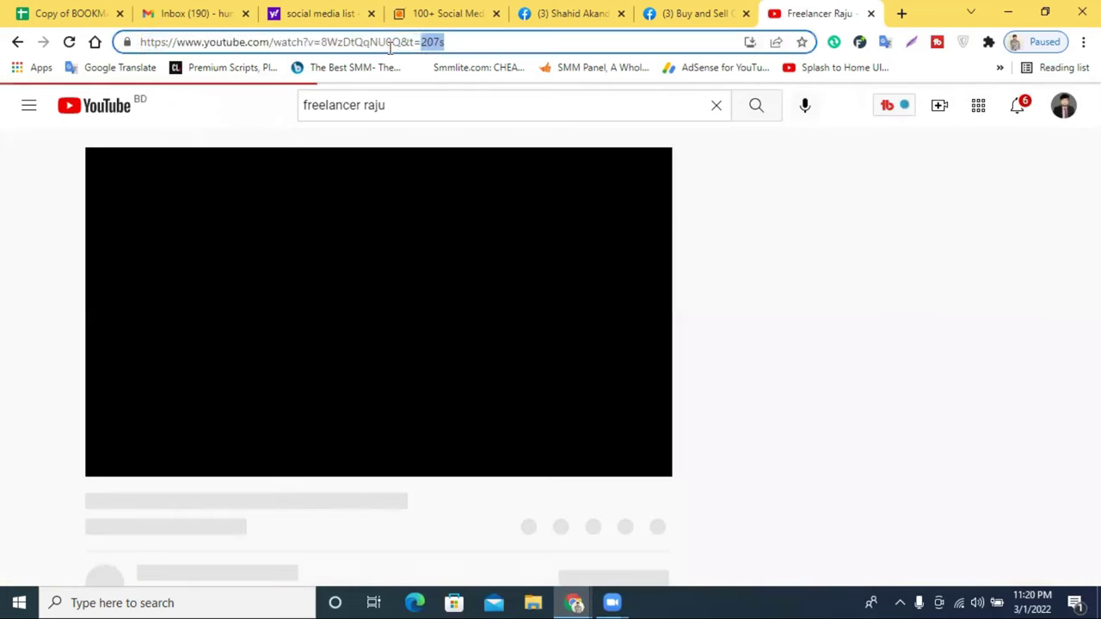
left_click(502, 291)
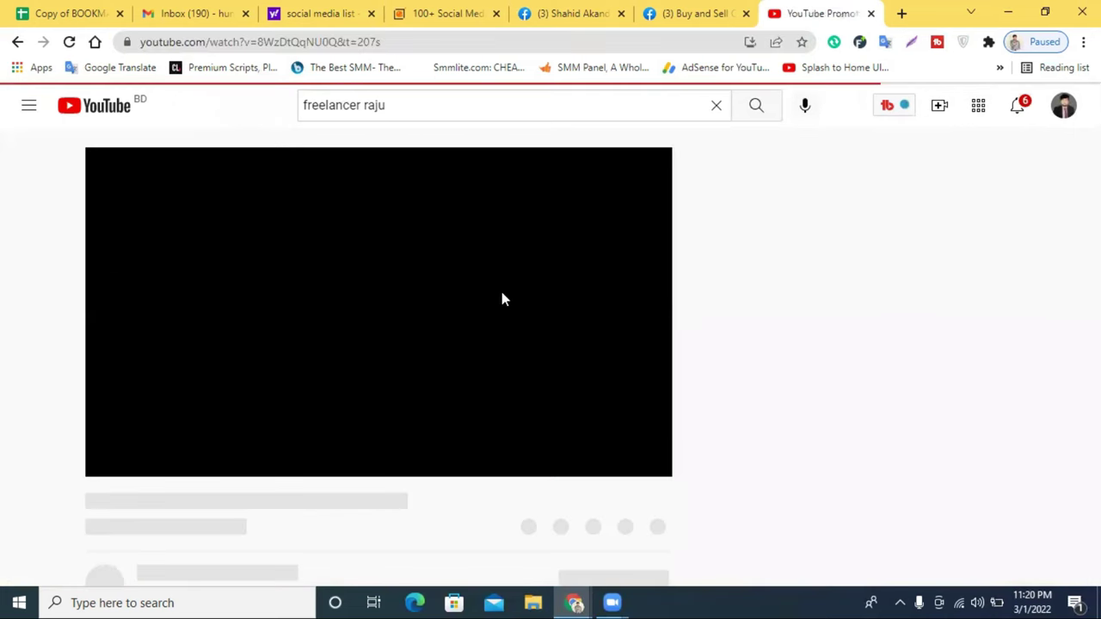
left_click(718, 12)
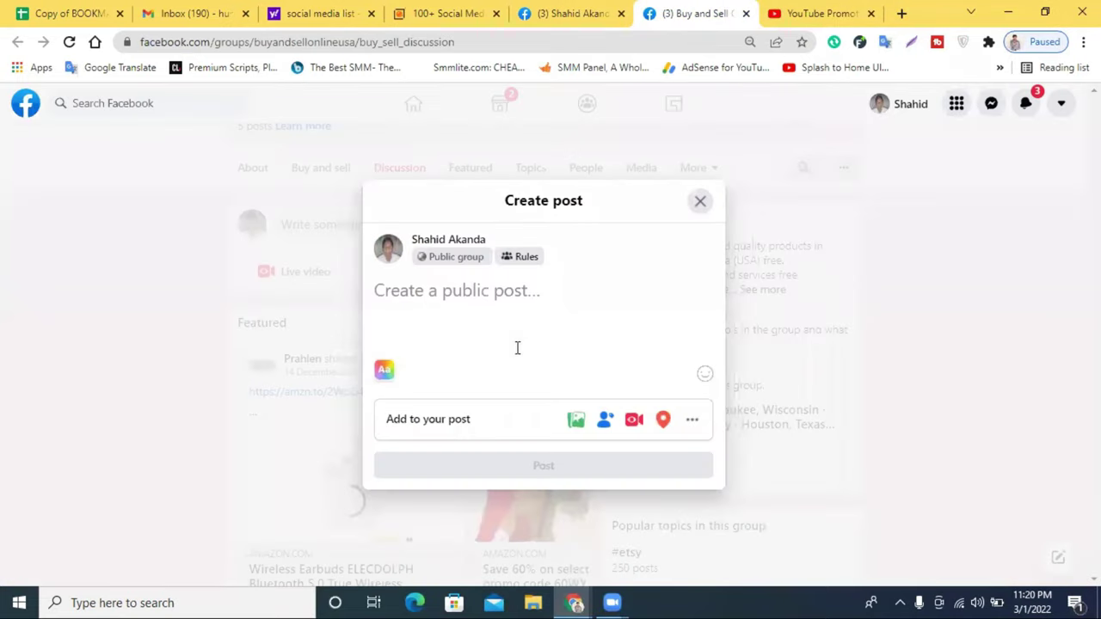
- Paste the Promotion Gig video link into the post box, pause the YouTube ad, and move that tab second
key("ctrl+v")
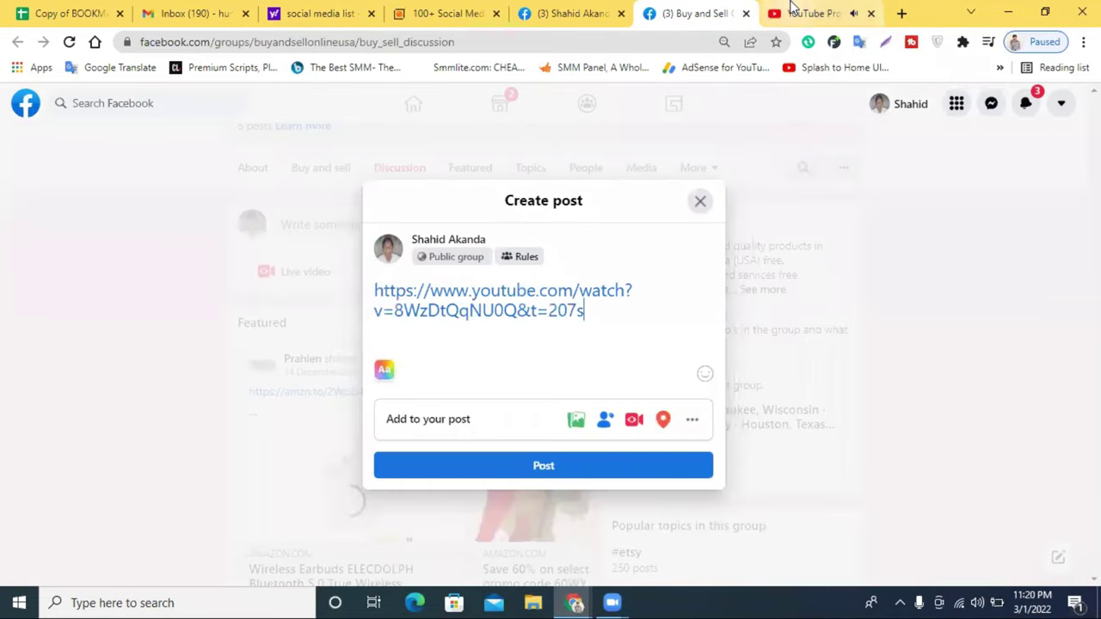
left_click(786, 11)
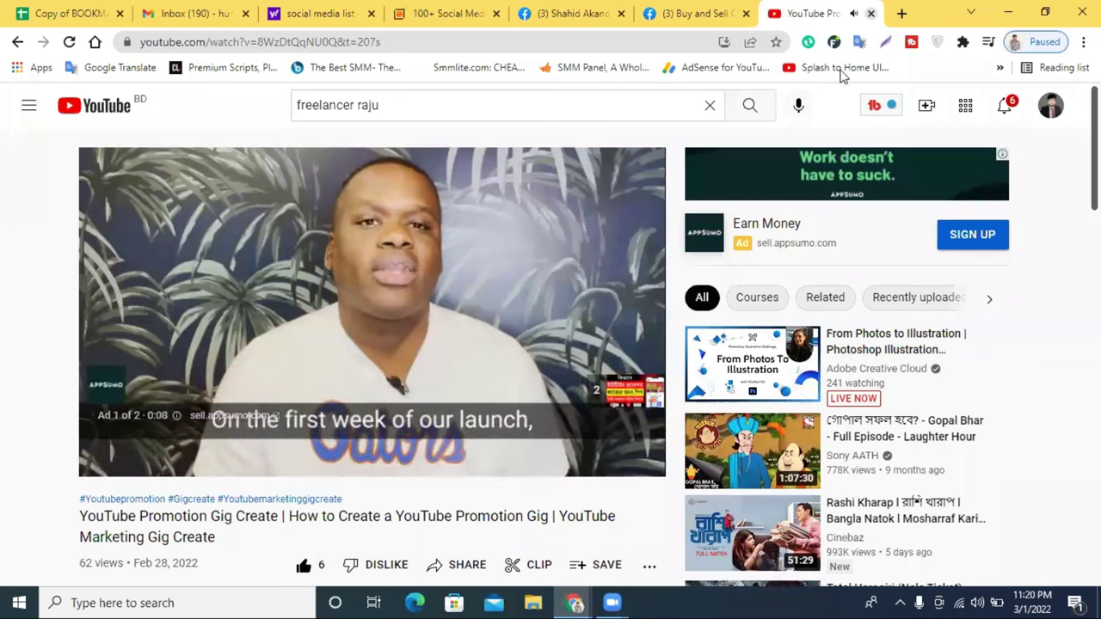
left_click(491, 290)
left_click_drag(813, 13, 189, 21)
left_click(828, 10)
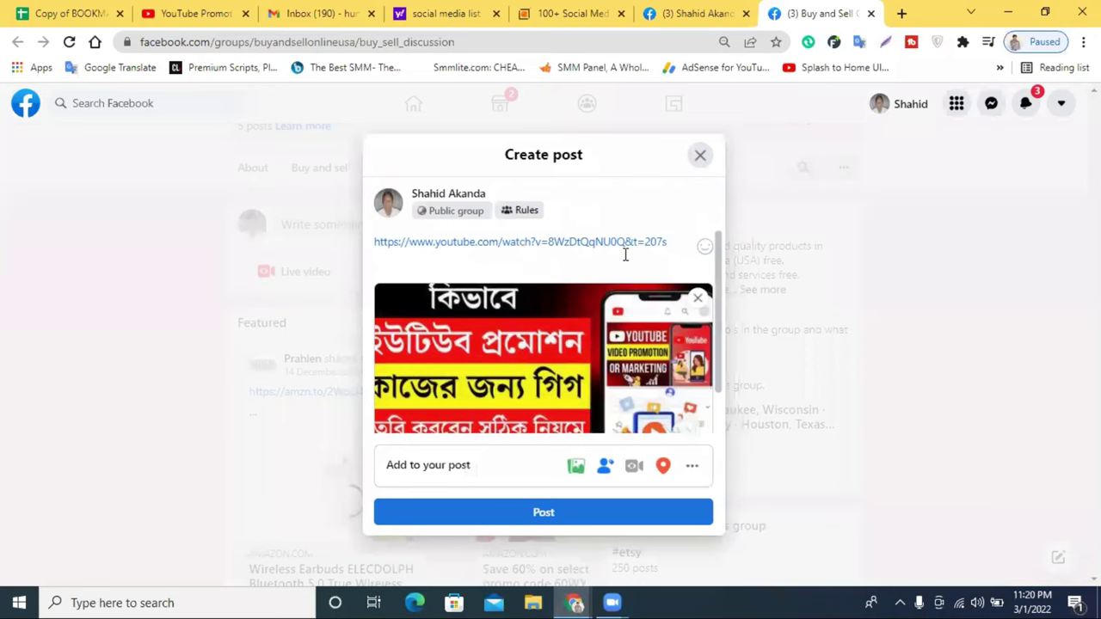
- Publish the link post to the Buy and Sell Online USA group for admin approval
scroll(516, 387, "down", 1)
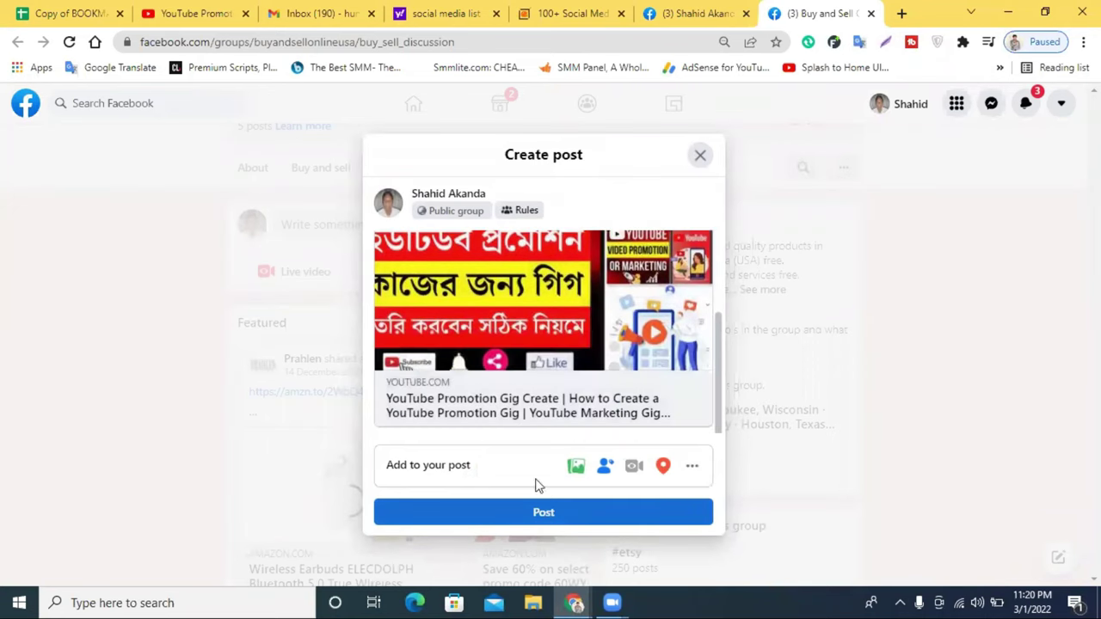
scroll(413, 322, "up", 1)
scroll(585, 370, "down", 1)
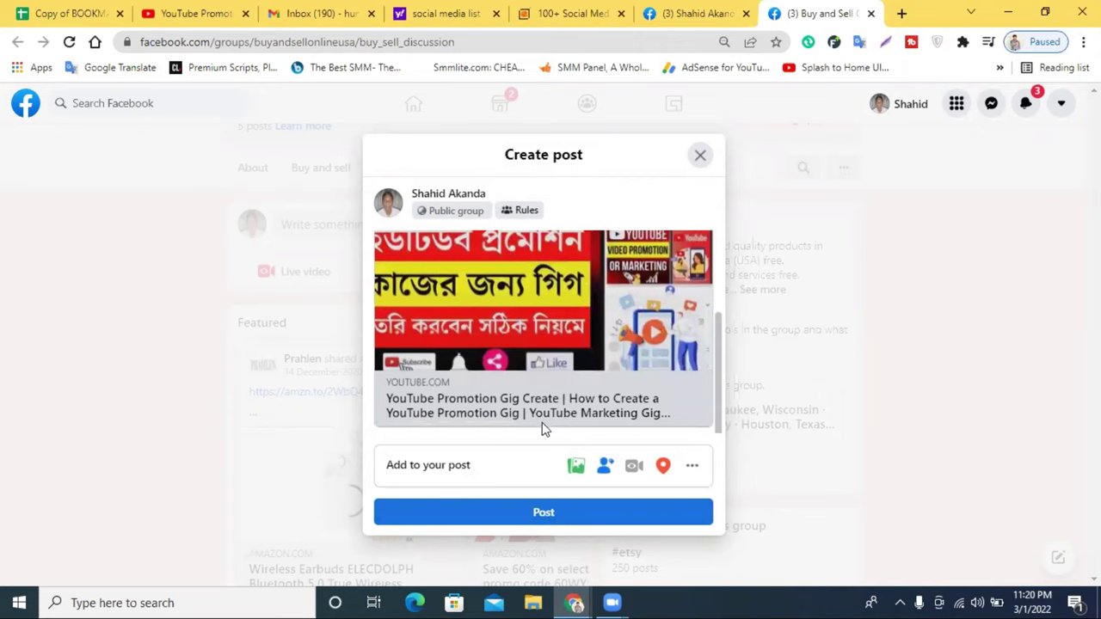
left_click(559, 520)
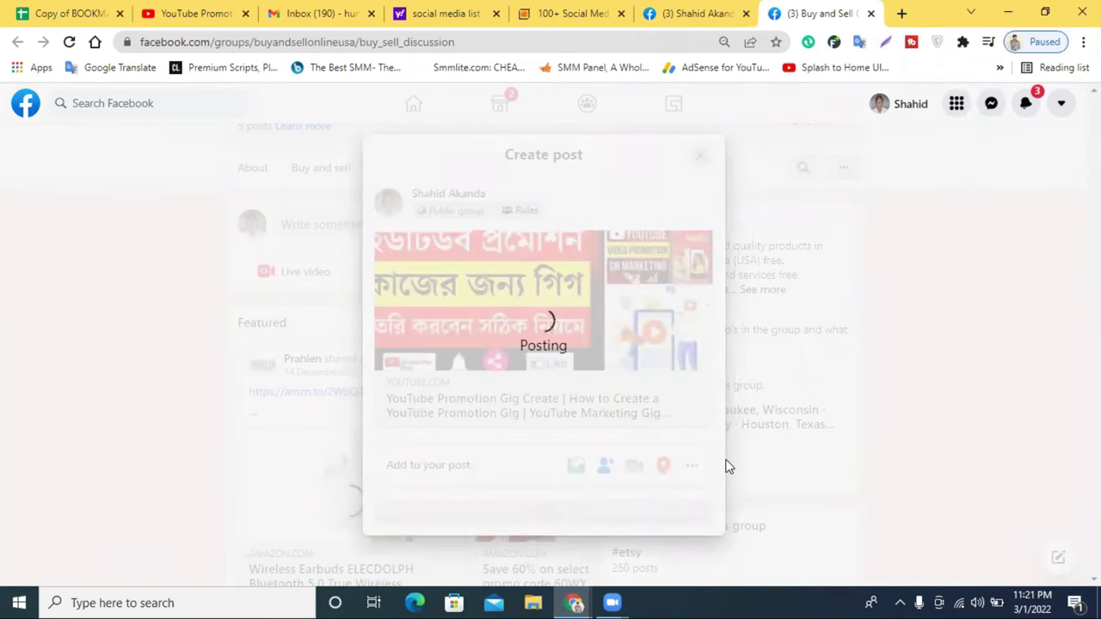
scroll(671, 359, "up", 3)
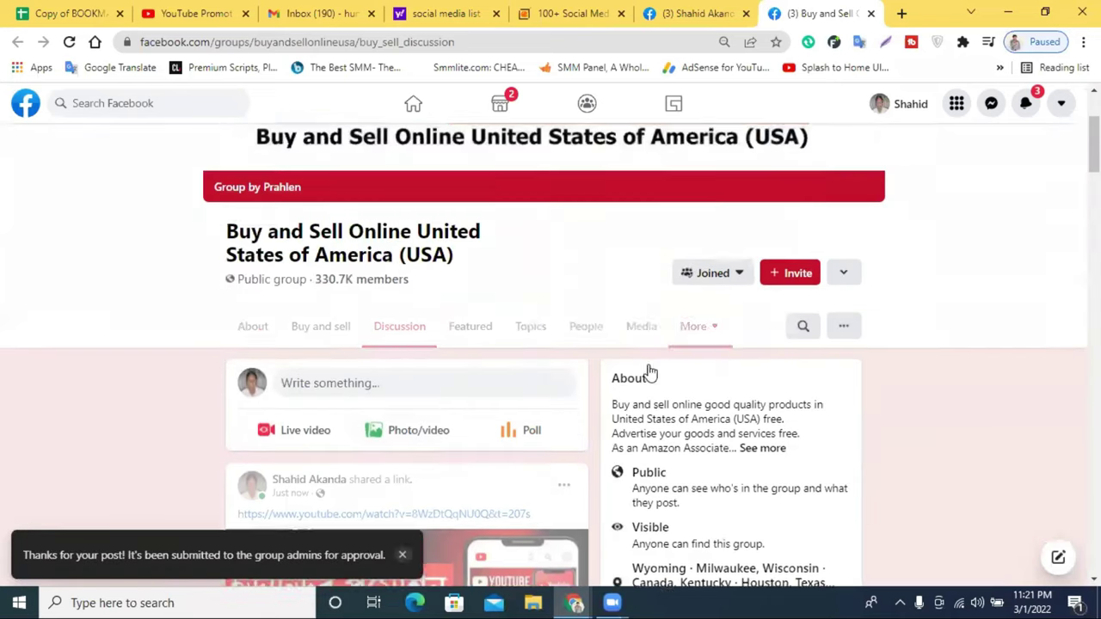
scroll(551, 412, "down", 1)
scroll(460, 453, "up", 1)
scroll(481, 430, "down", 3)
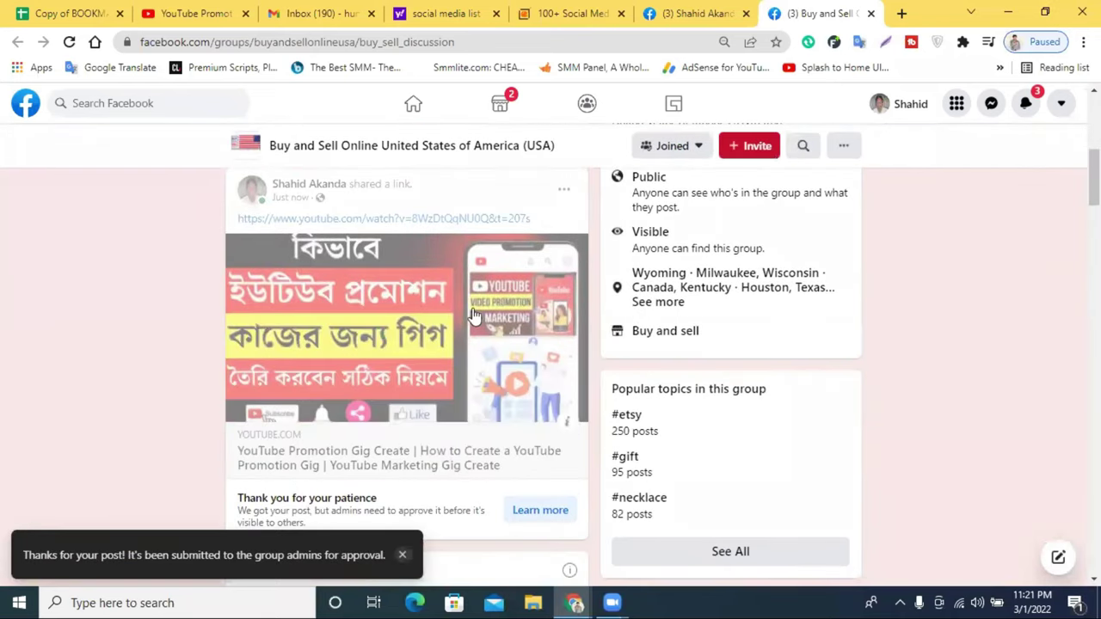
scroll(473, 315, "up", 3)
scroll(374, 378, "down", 1)
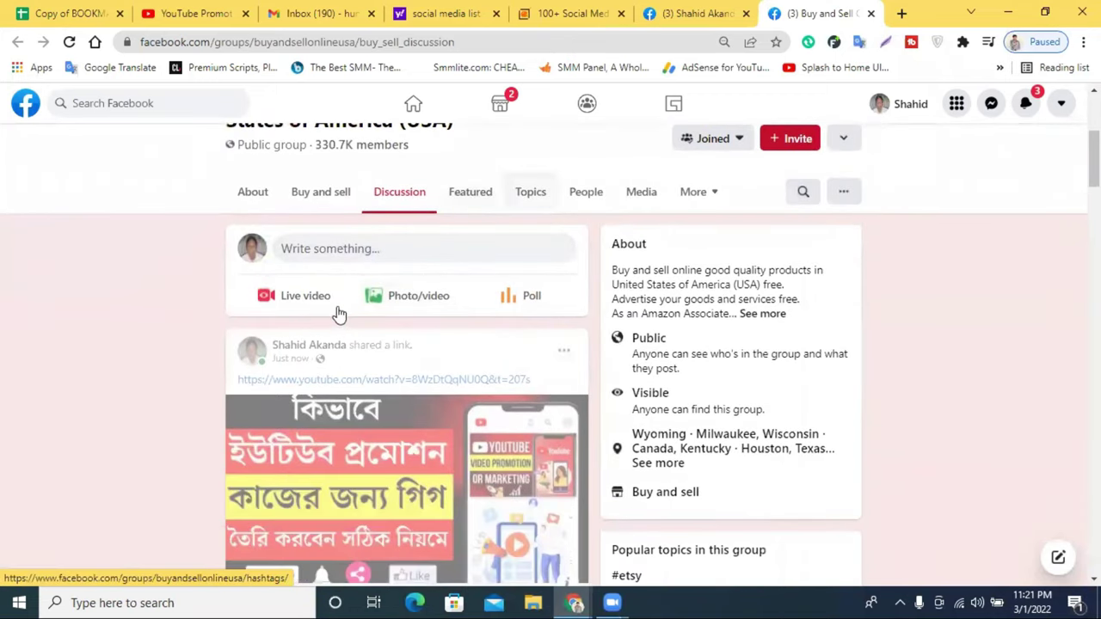
scroll(432, 393, "up", 2)
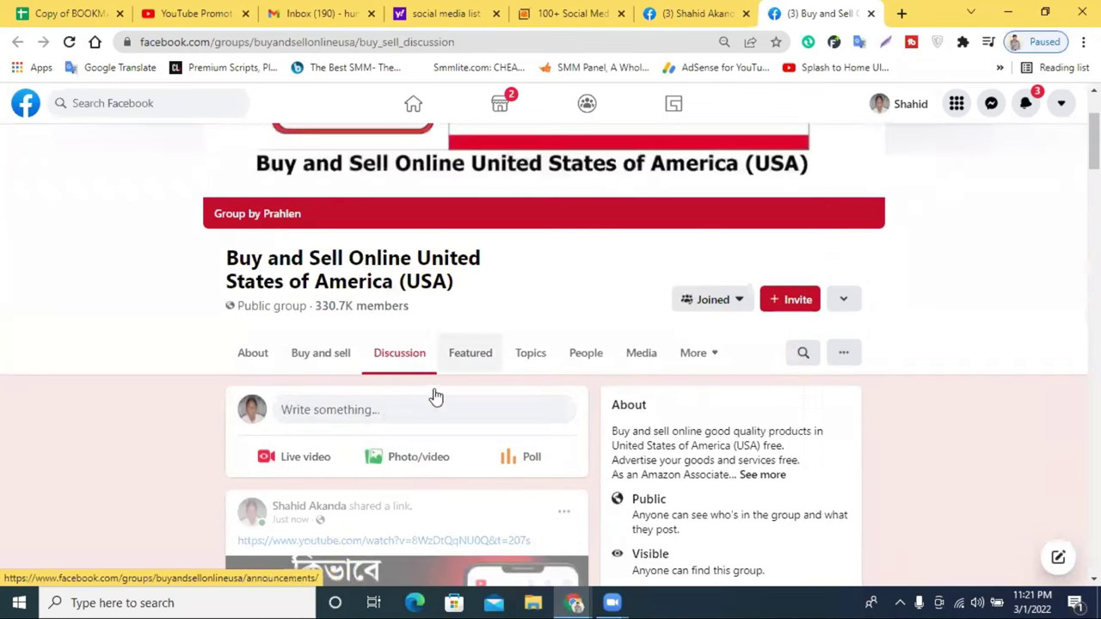
scroll(398, 395, "down", 1)
- Open the Ctg Buy or Sell group in a new tab and show its Discussion section
left_click(693, 13)
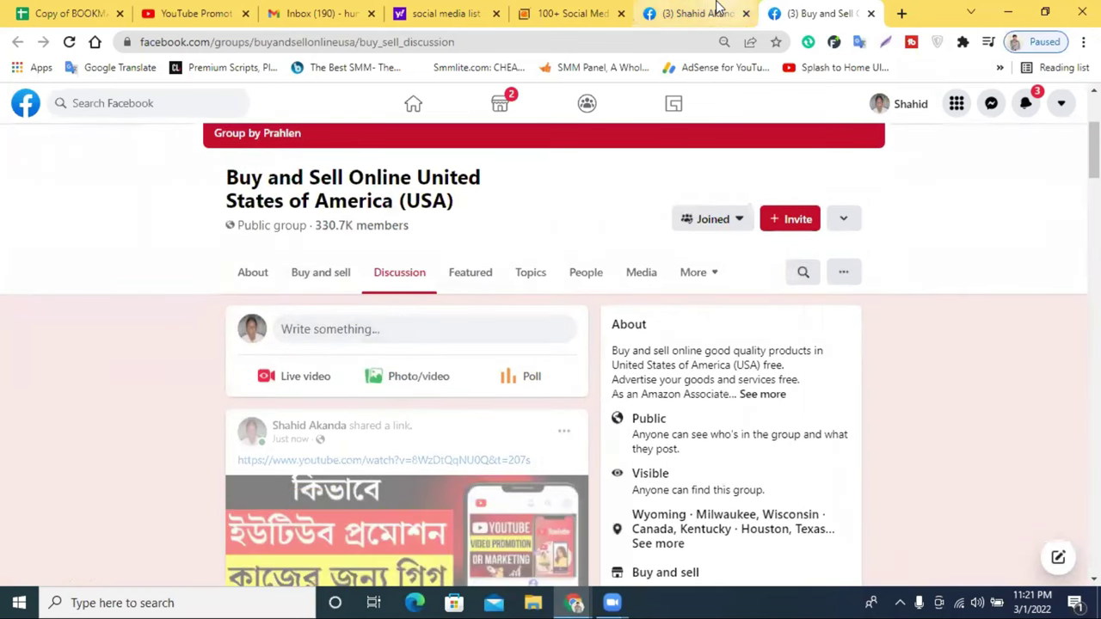
scroll(778, 431, "down", 8)
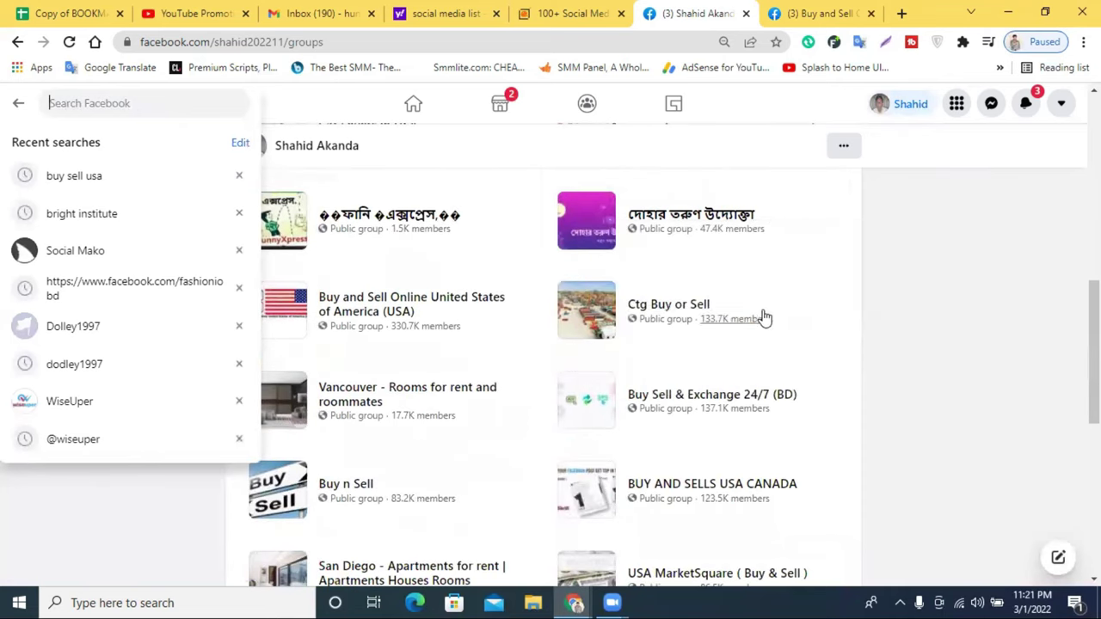
right_click(670, 308)
left_click(727, 317)
left_click(761, 8)
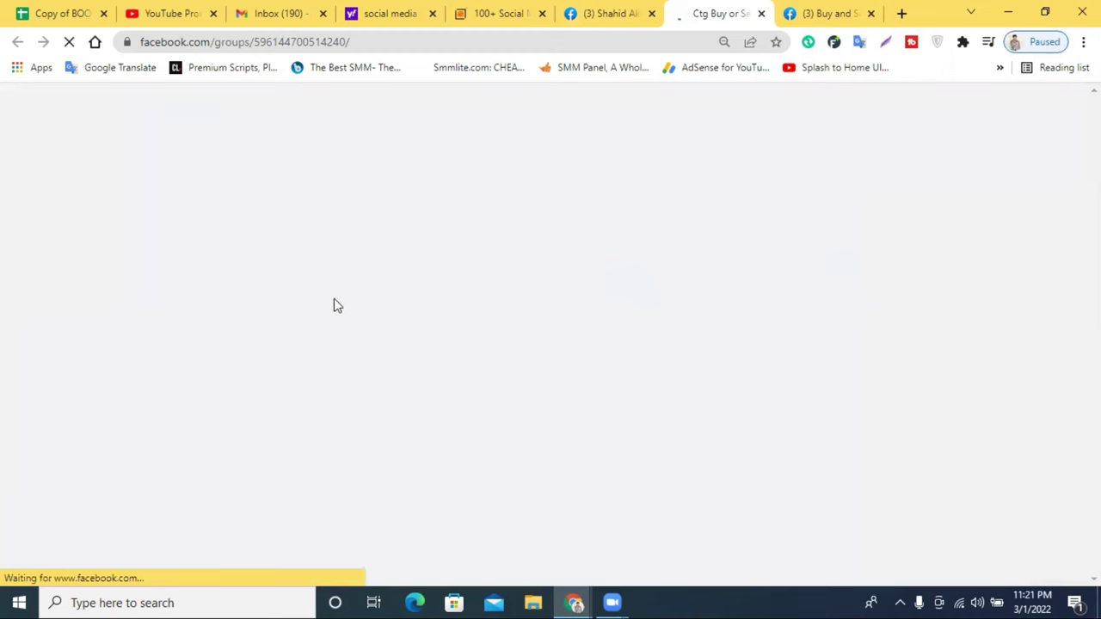
scroll(403, 267, "down", 3)
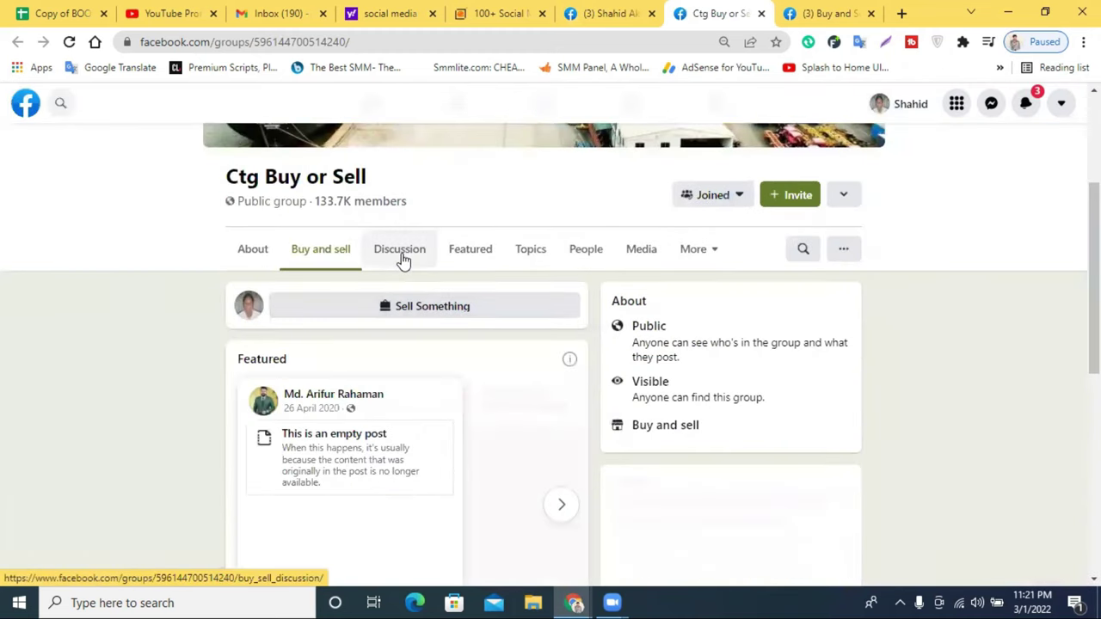
left_click(401, 258)
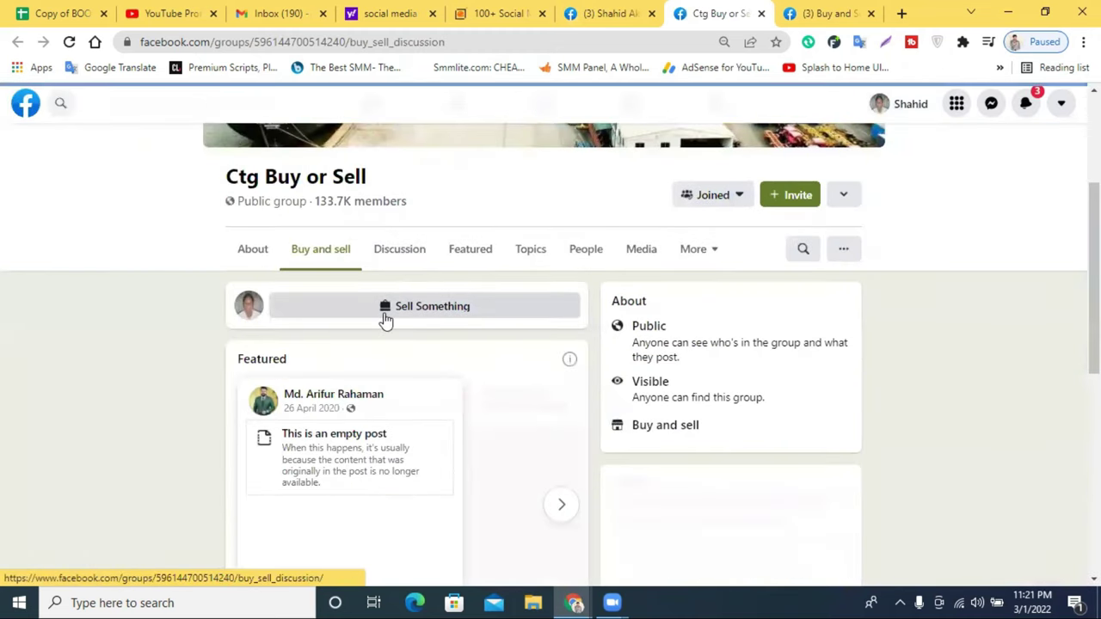
left_click(400, 260)
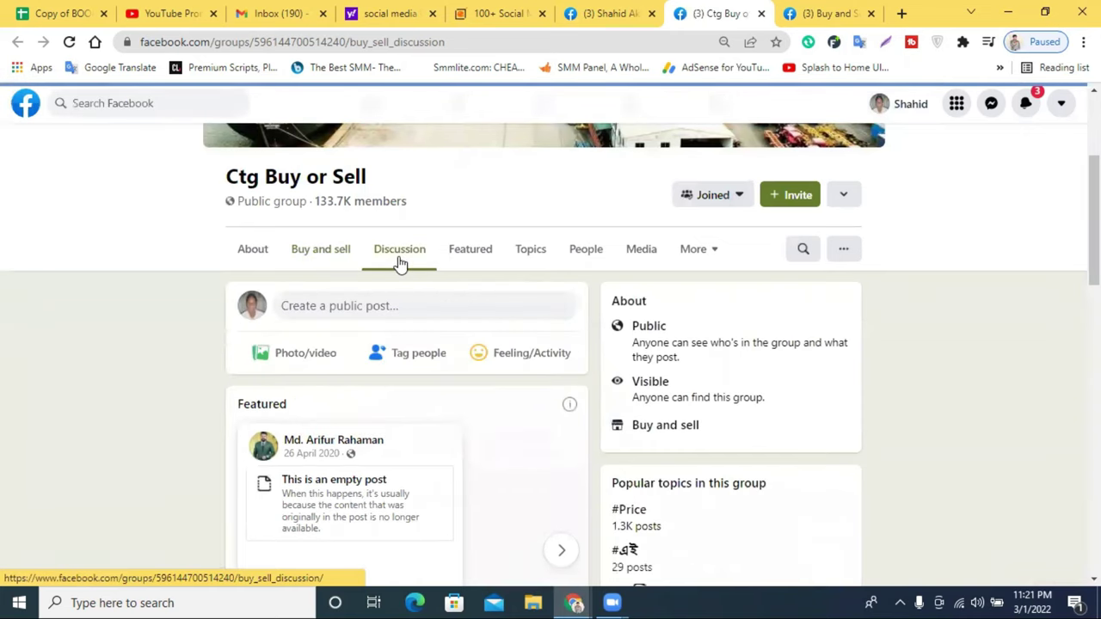
- Paste the YouTube Promotion Gig link into a new group post and publish it
left_click(371, 307)
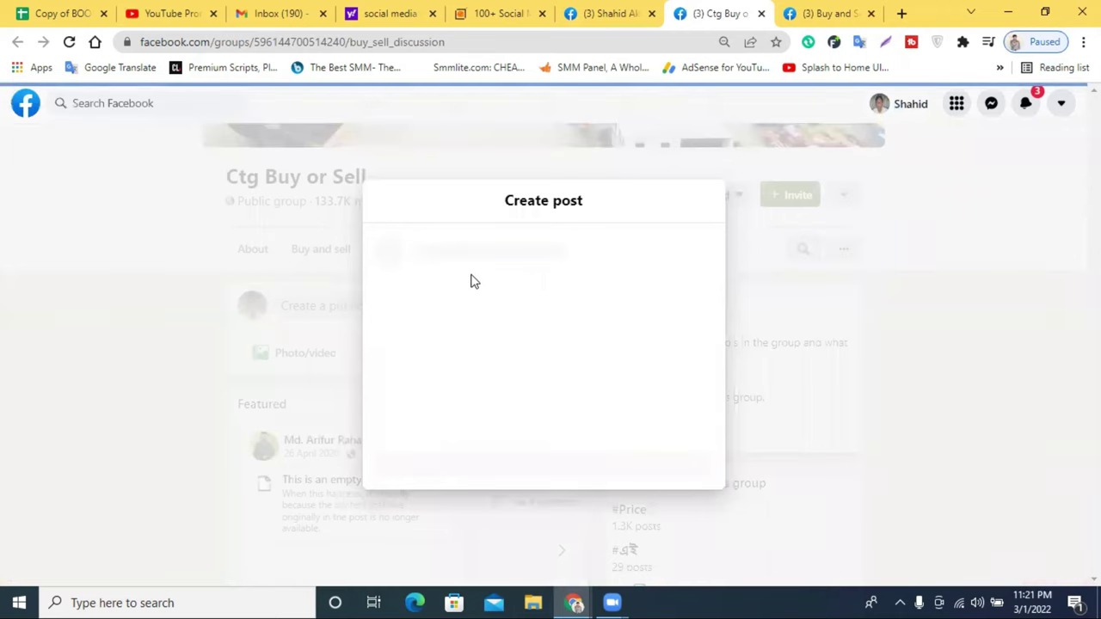
type("https://www.youtube.com/watch?v=8WzDtQqNU0Q&t=207s")
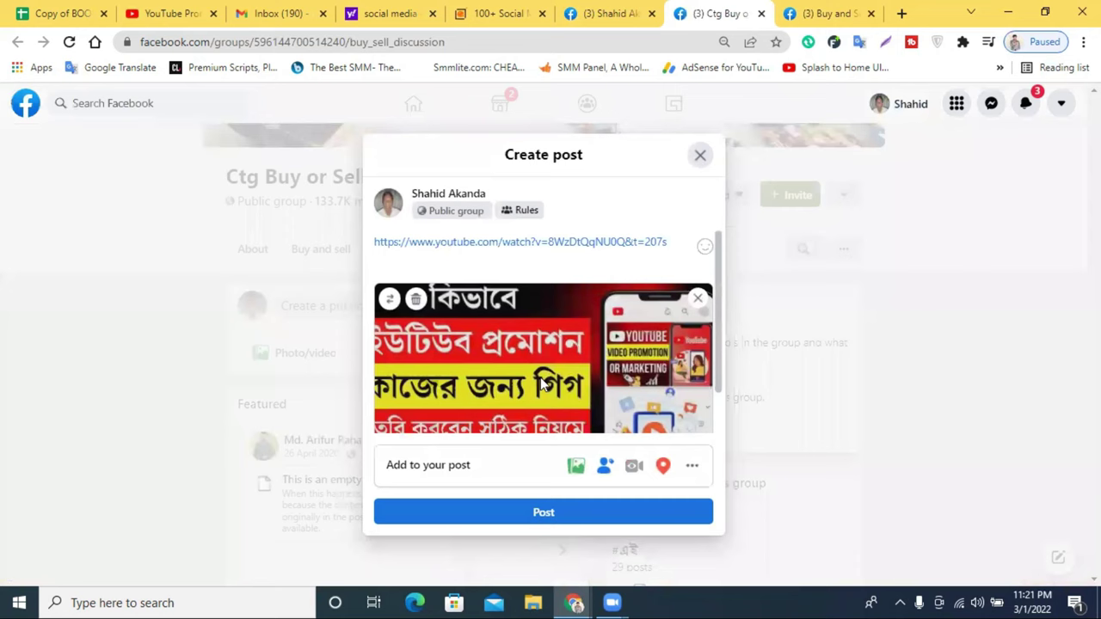
scroll(540, 378, "down", 2)
left_click(556, 526)
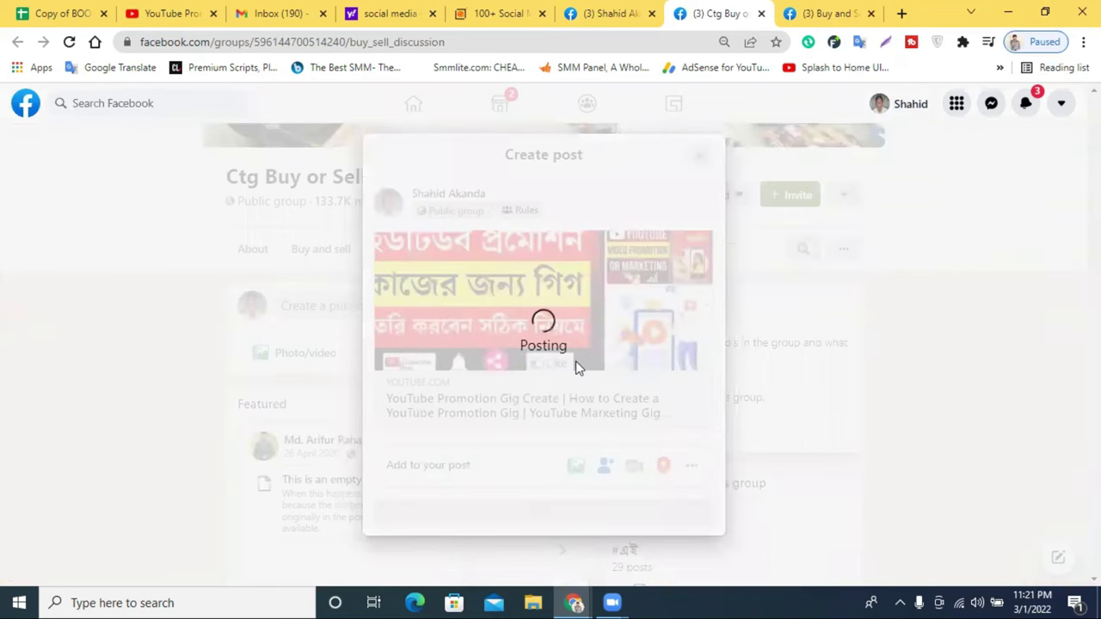
scroll(574, 371, "down", 6)
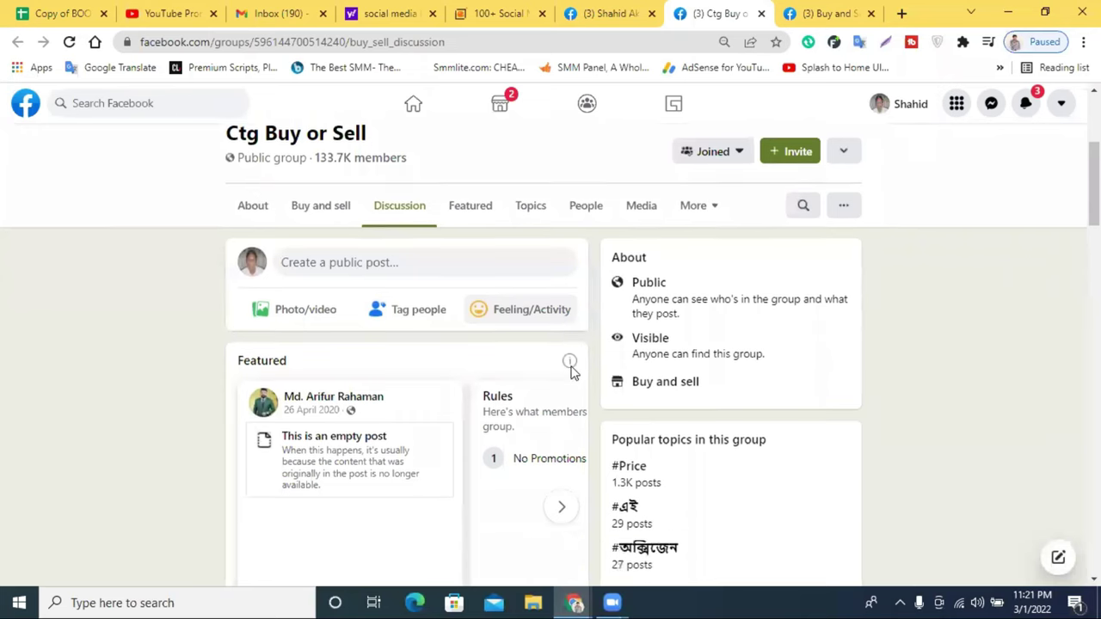
scroll(574, 373, "up", 1)
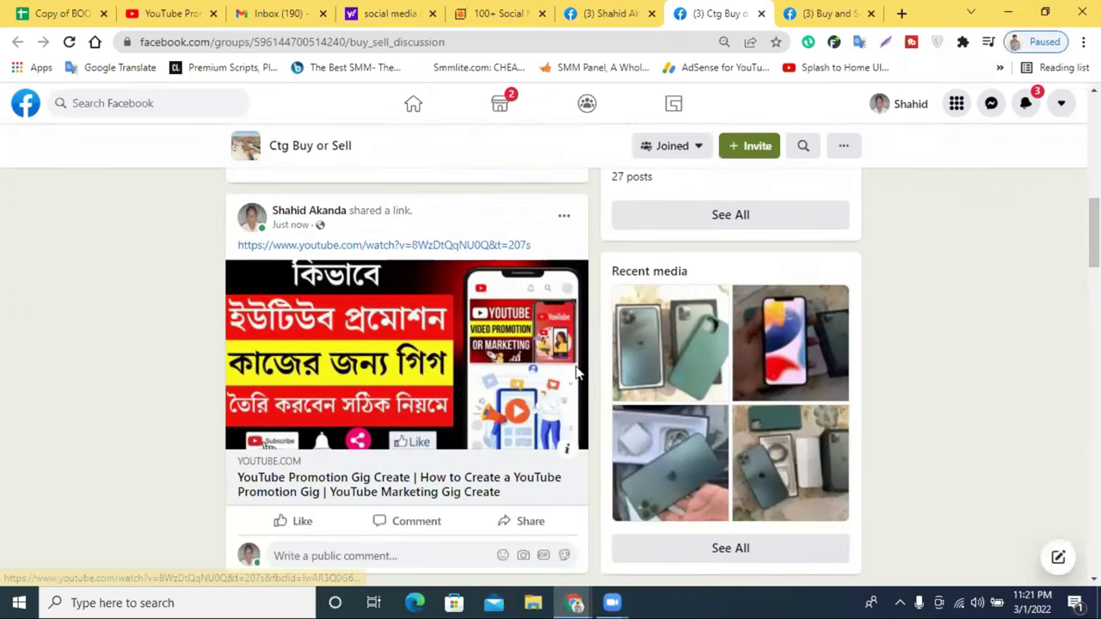
scroll(580, 370, "down", 1)
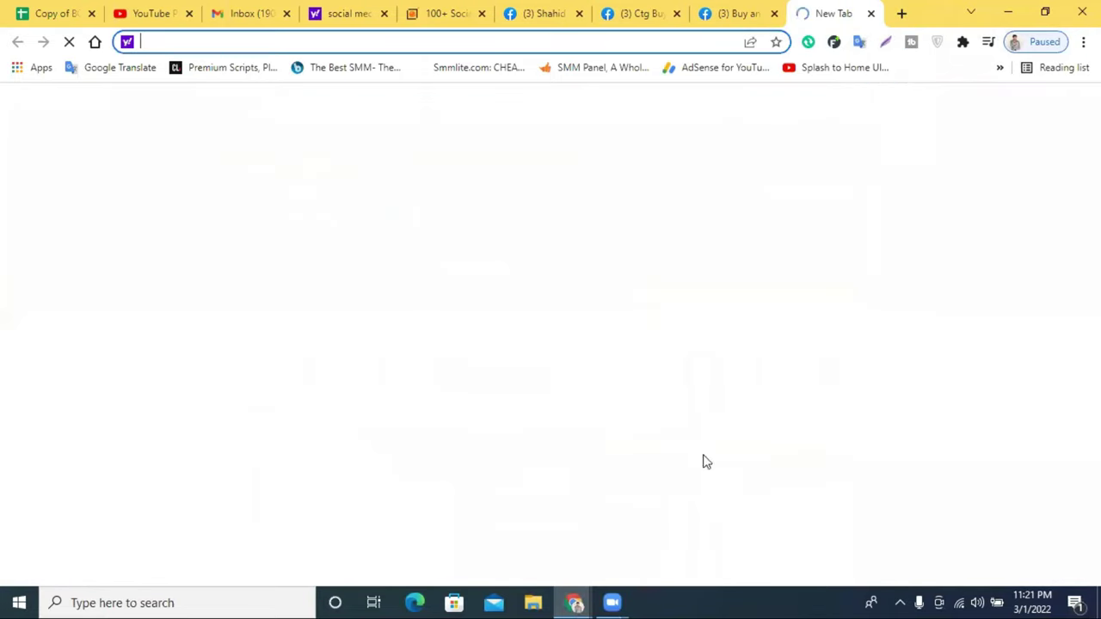
- From Google Drive, create a new blank Google Sheets spreadsheet and close the Drive tab
left_click(38, 69)
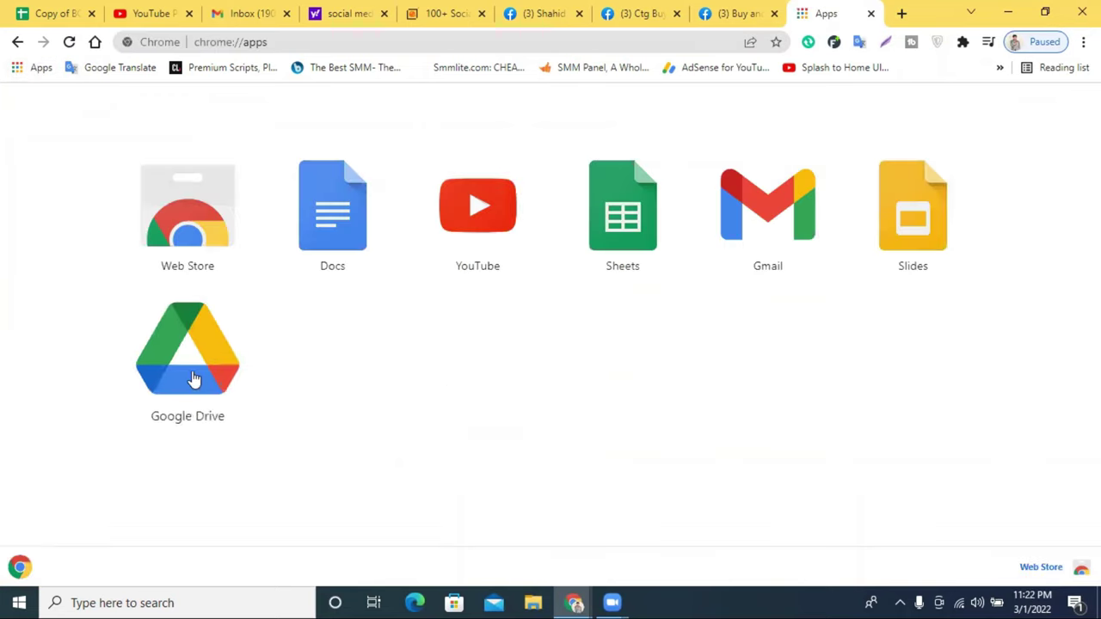
left_click(192, 377)
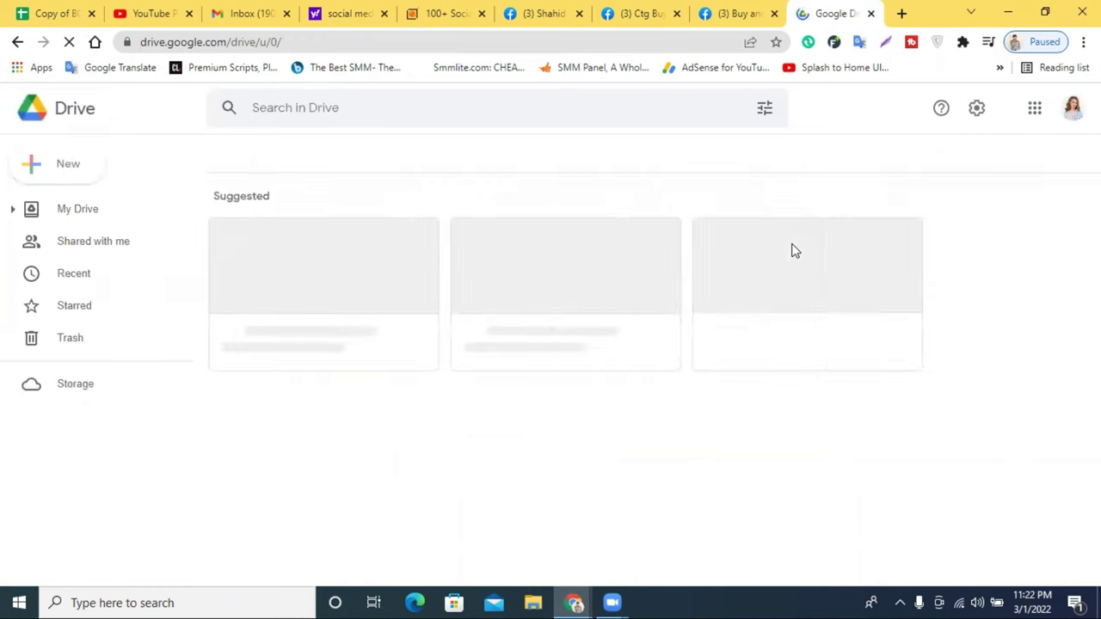
left_click(56, 170)
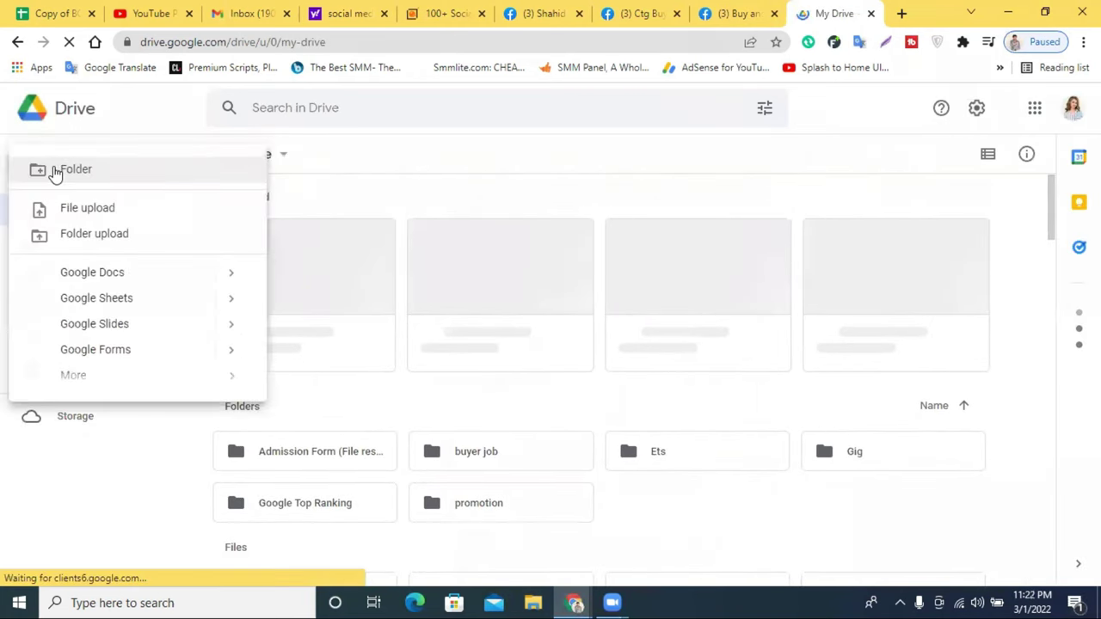
left_click(97, 300)
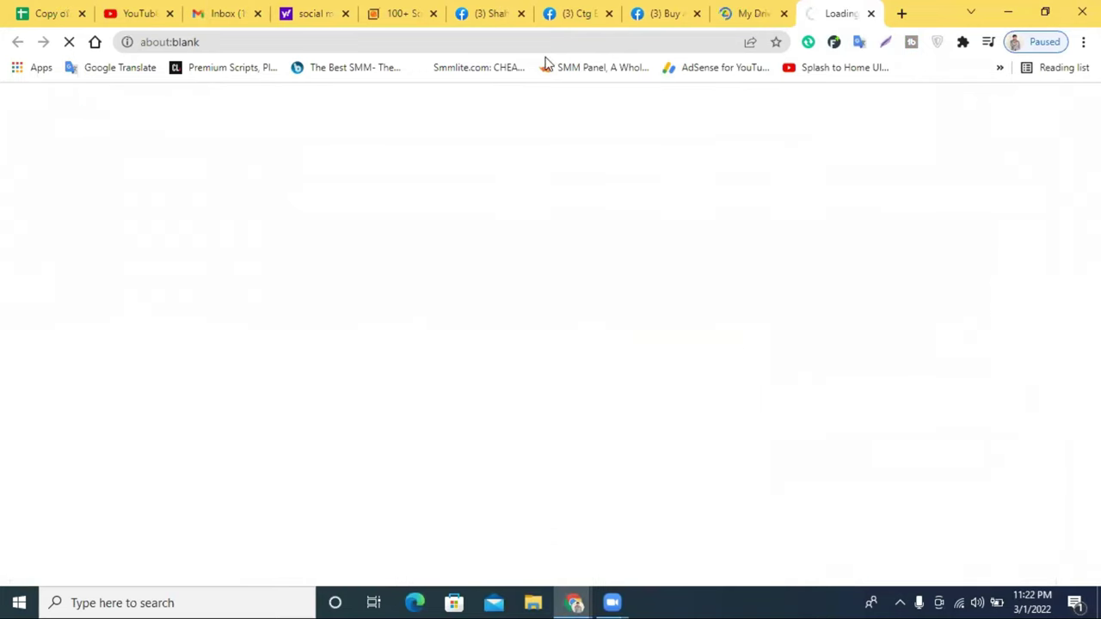
left_click(783, 15)
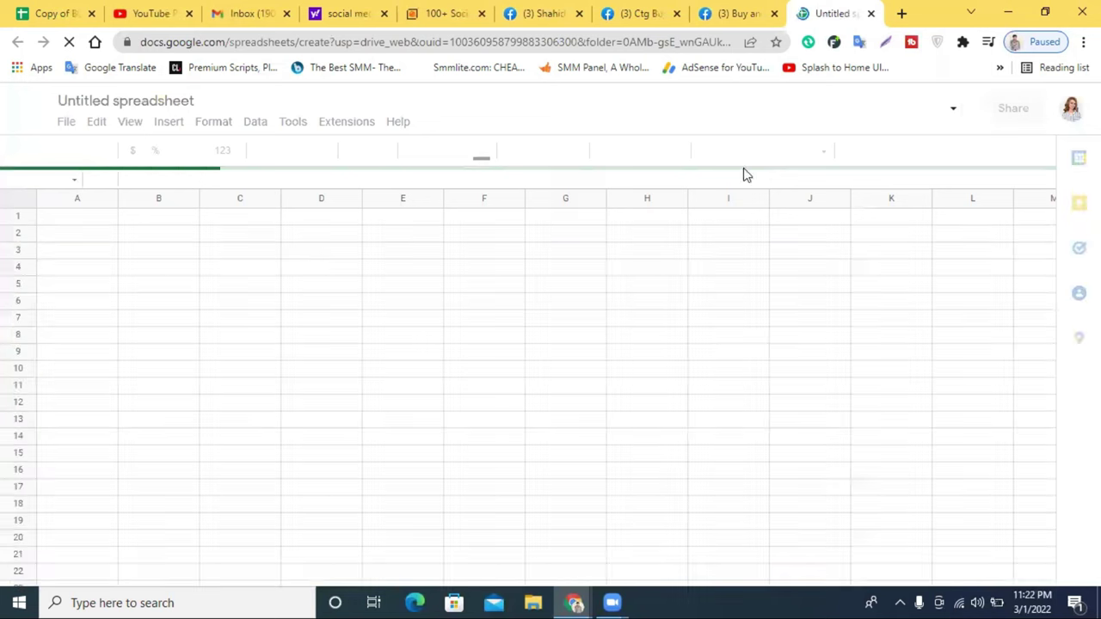
- Rename the Untitled spreadsheet to 'video promotion'
left_click(129, 104)
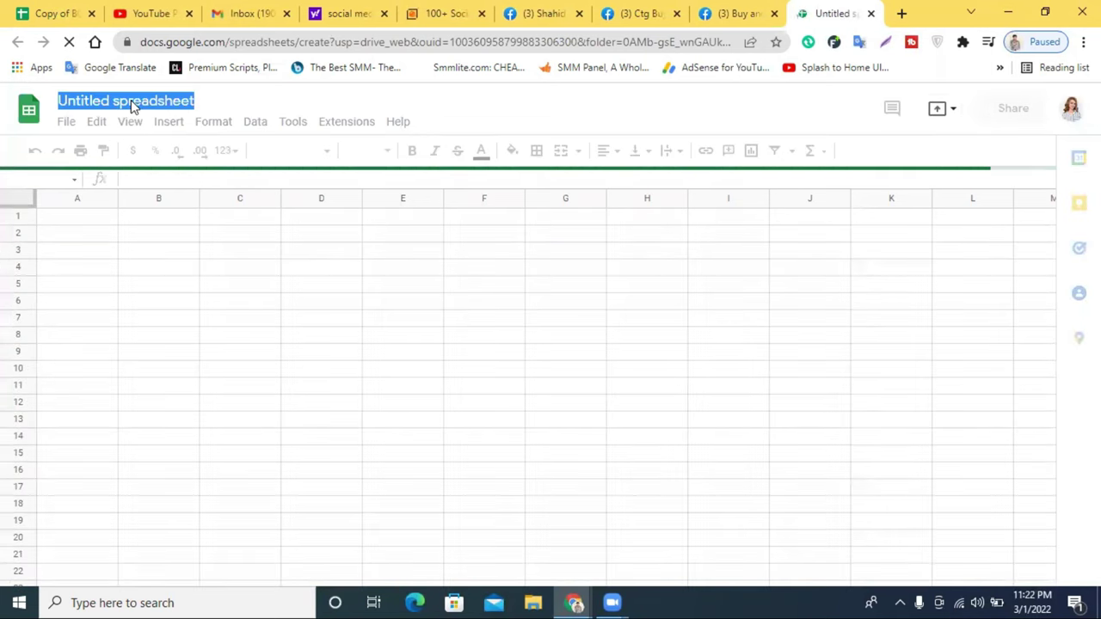
left_click(158, 104)
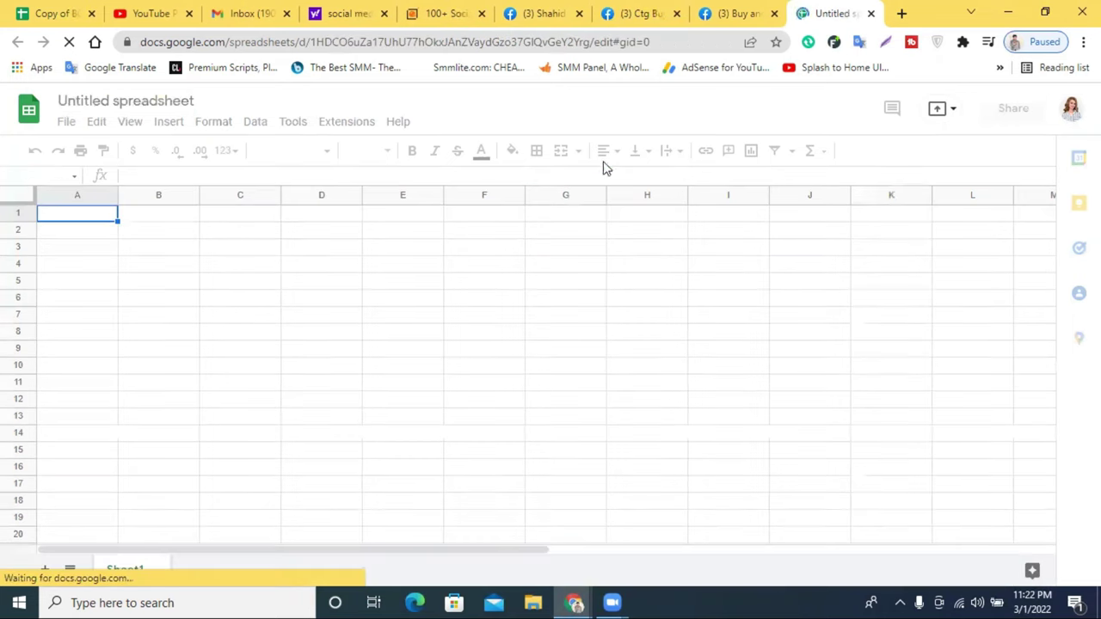
double_click(127, 104)
triple_click(128, 103)
double_click(127, 103)
triple_click(127, 104)
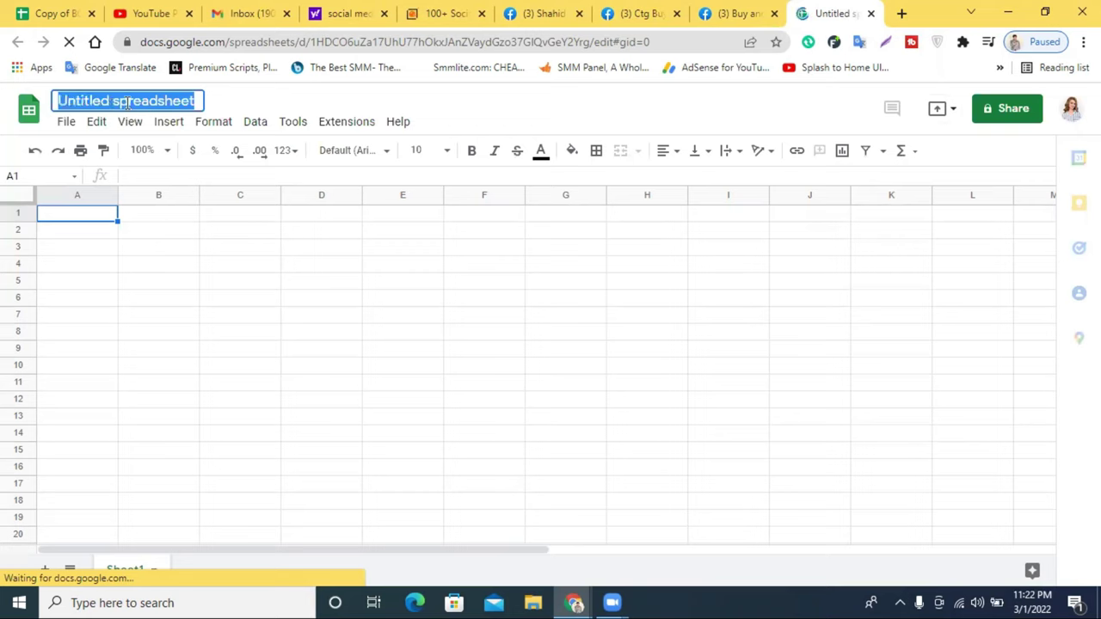
type("vi")
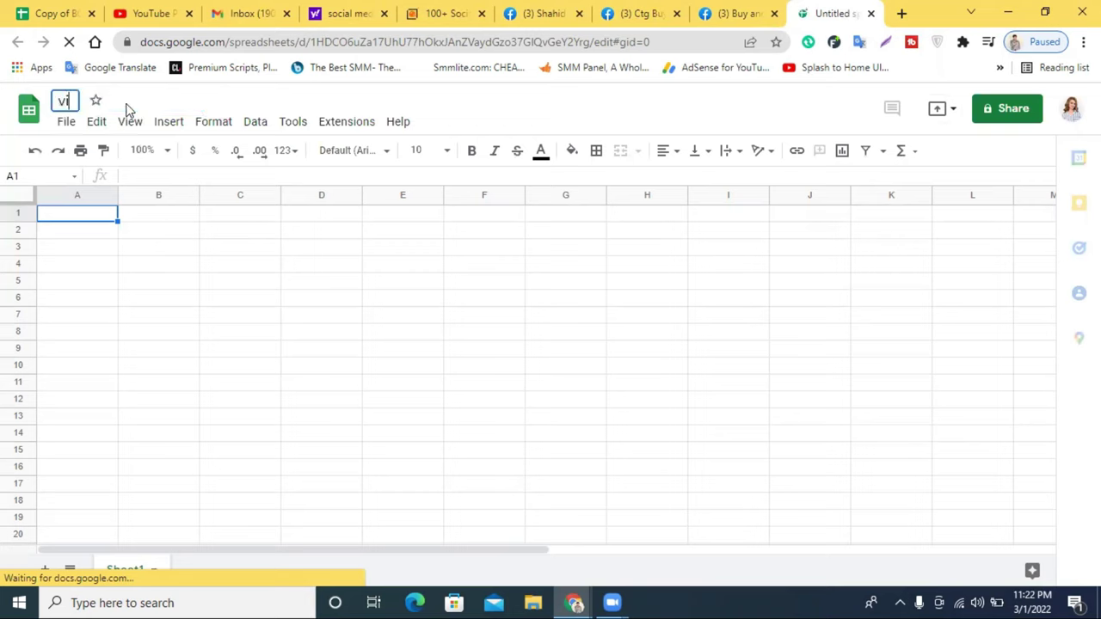
type("deo promotion")
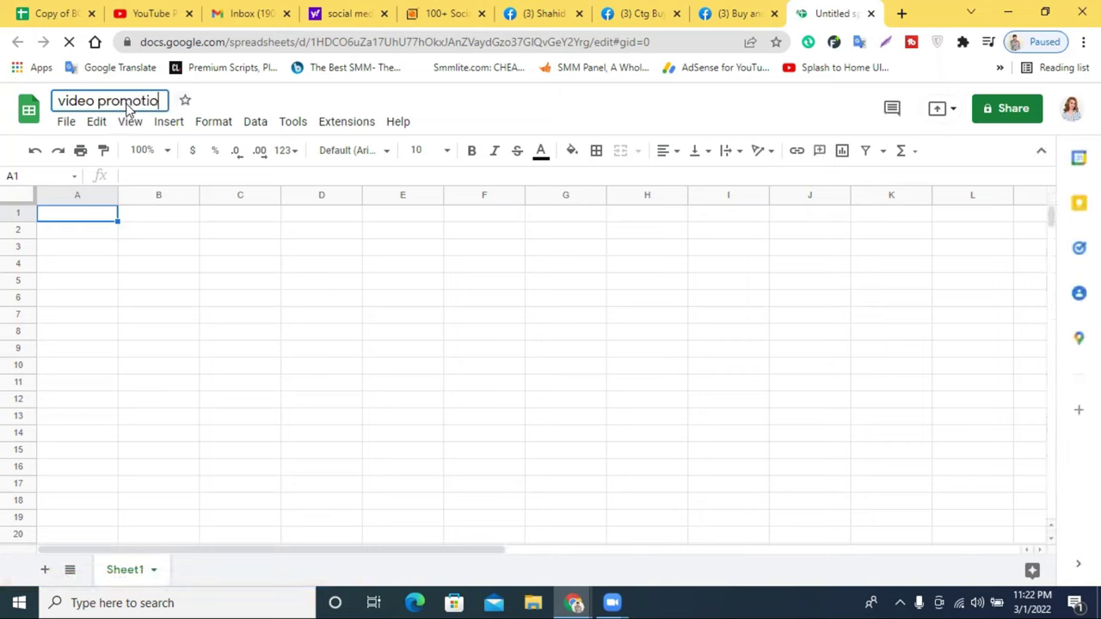
left_click(181, 265)
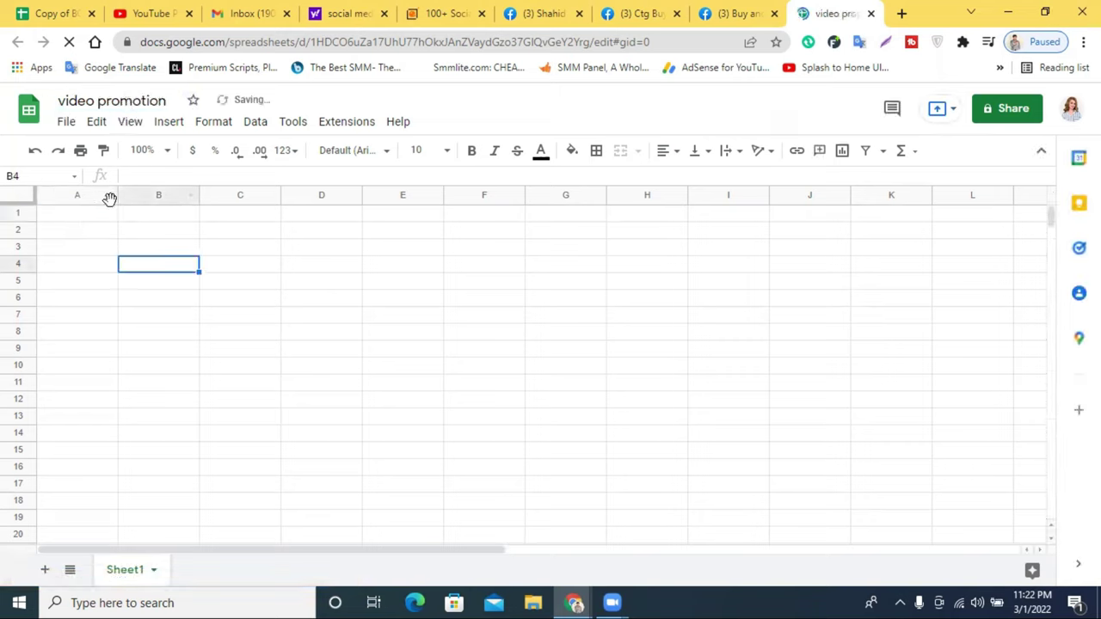
- Narrow column A, widen column B, and enter headers NO in A1 and Website Link in B1
left_click_drag(116, 194, 84, 195)
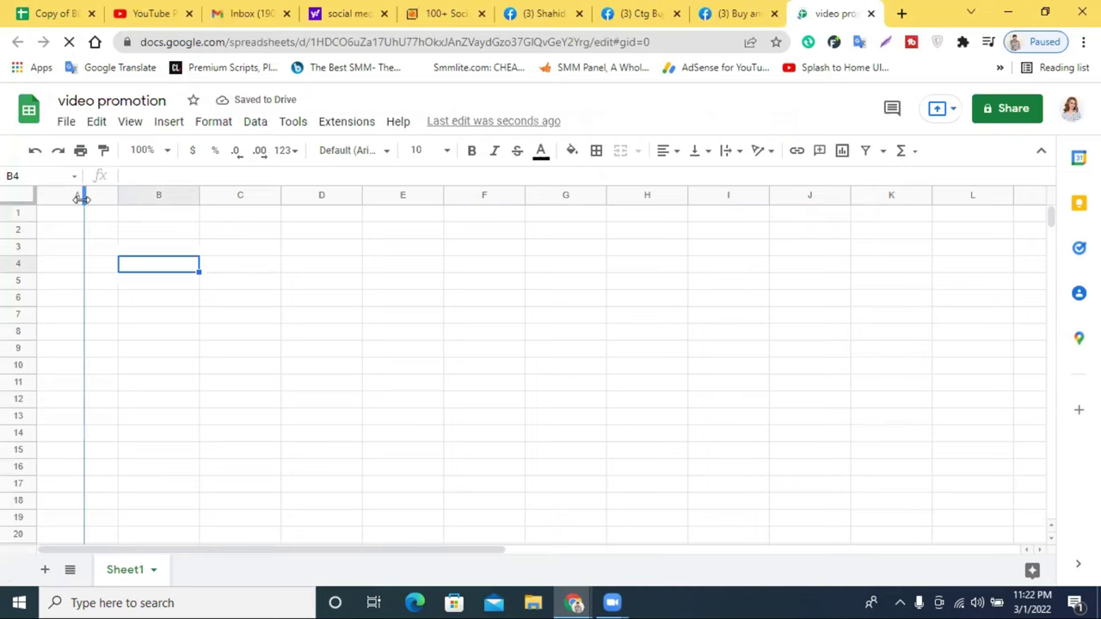
left_click(58, 214)
type("NO")
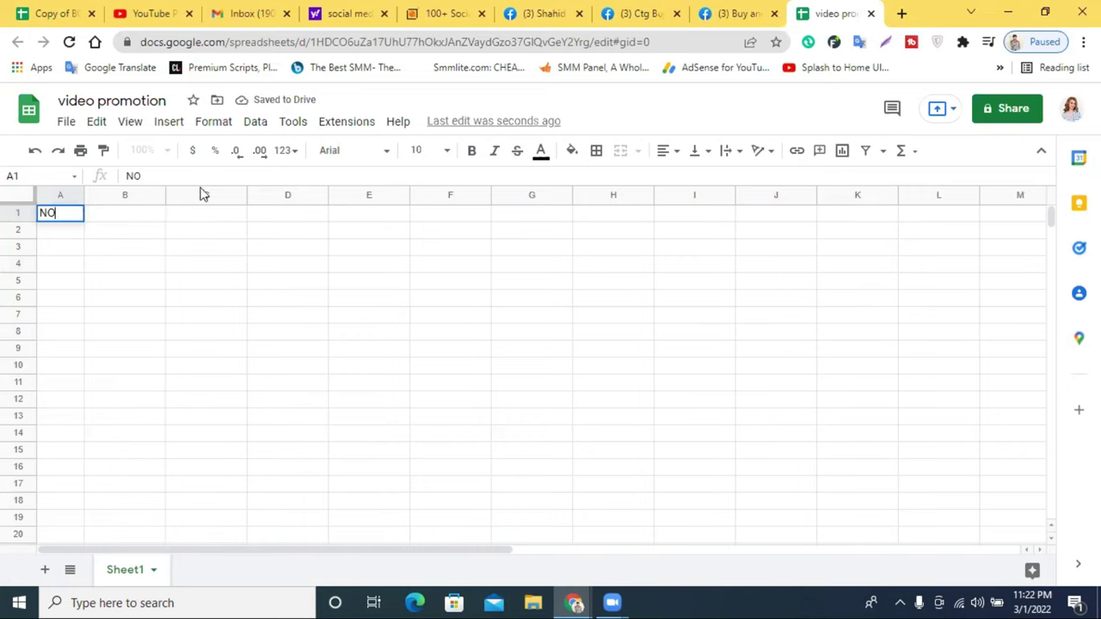
left_click_drag(163, 194, 263, 194)
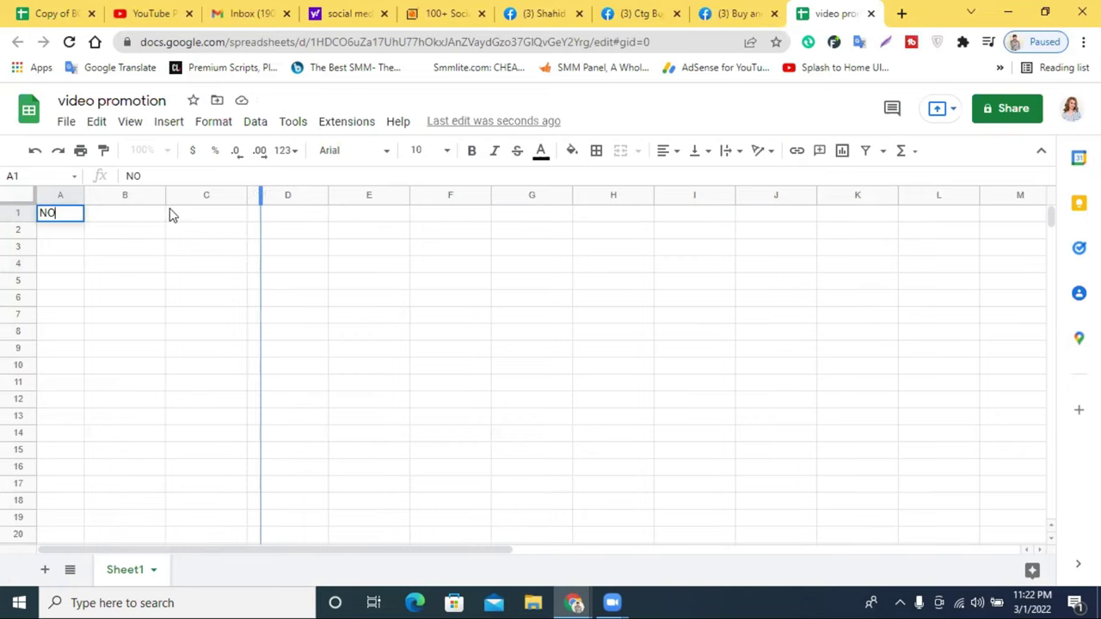
left_click(153, 211)
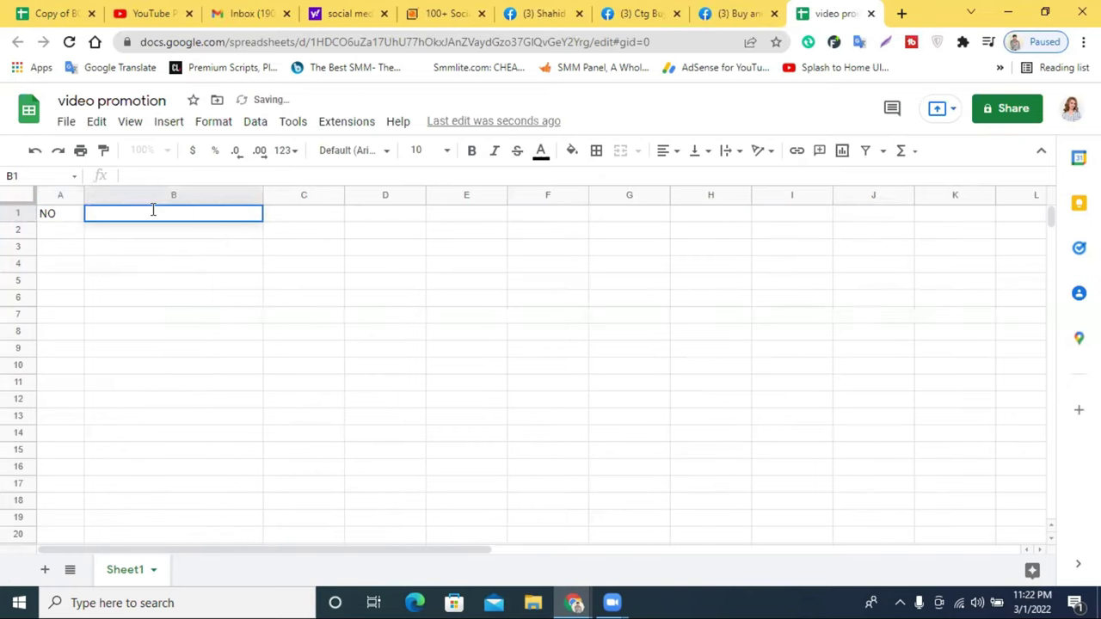
type("Web")
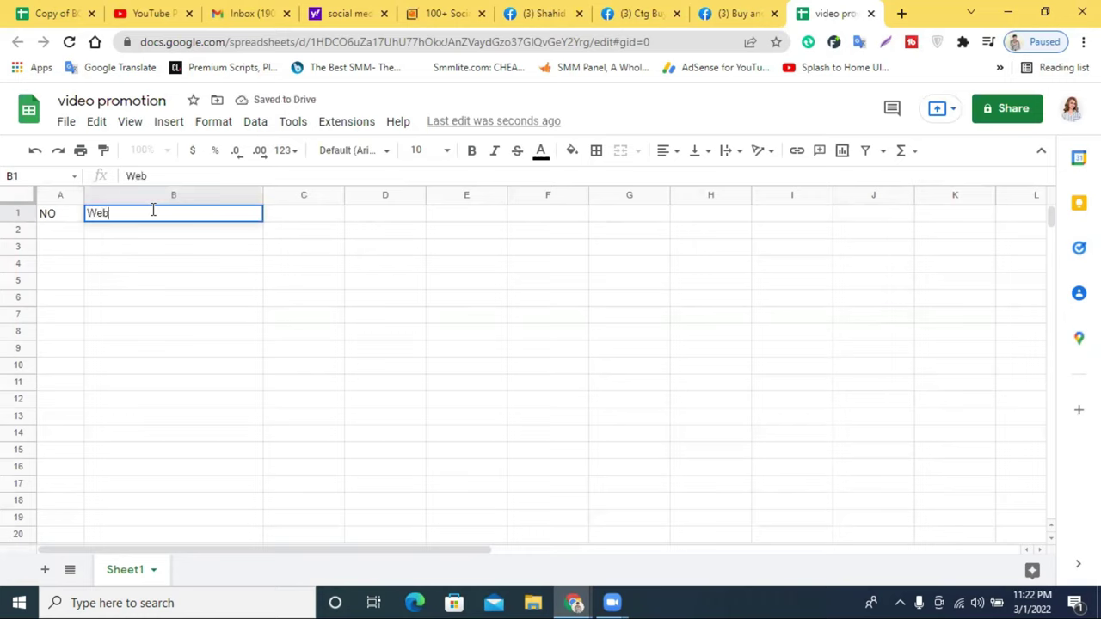
type("site Link")
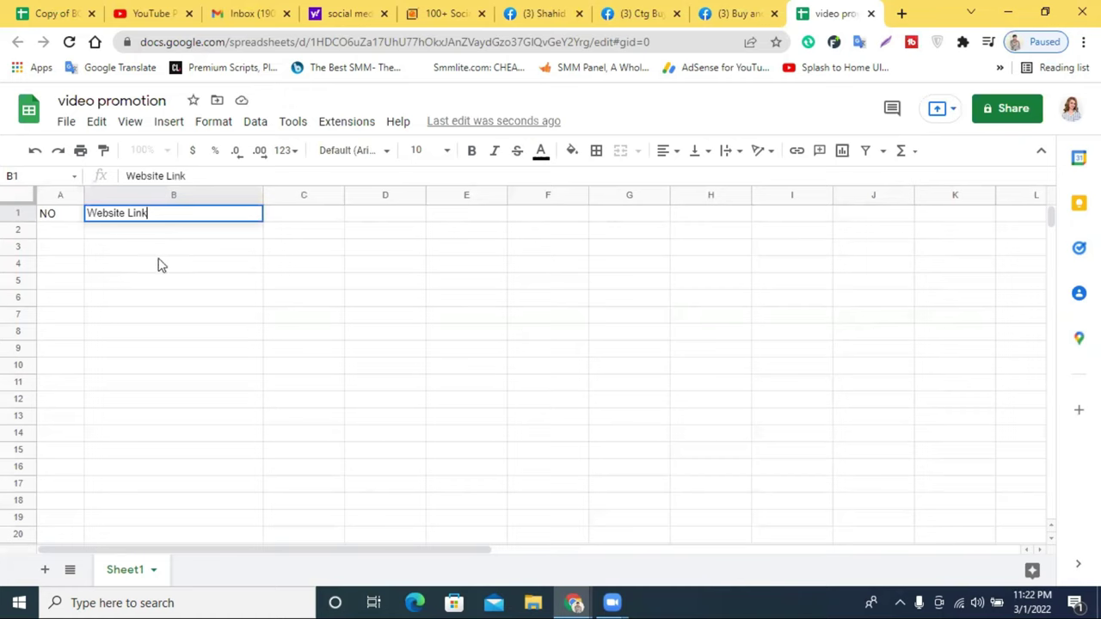
left_click(305, 217)
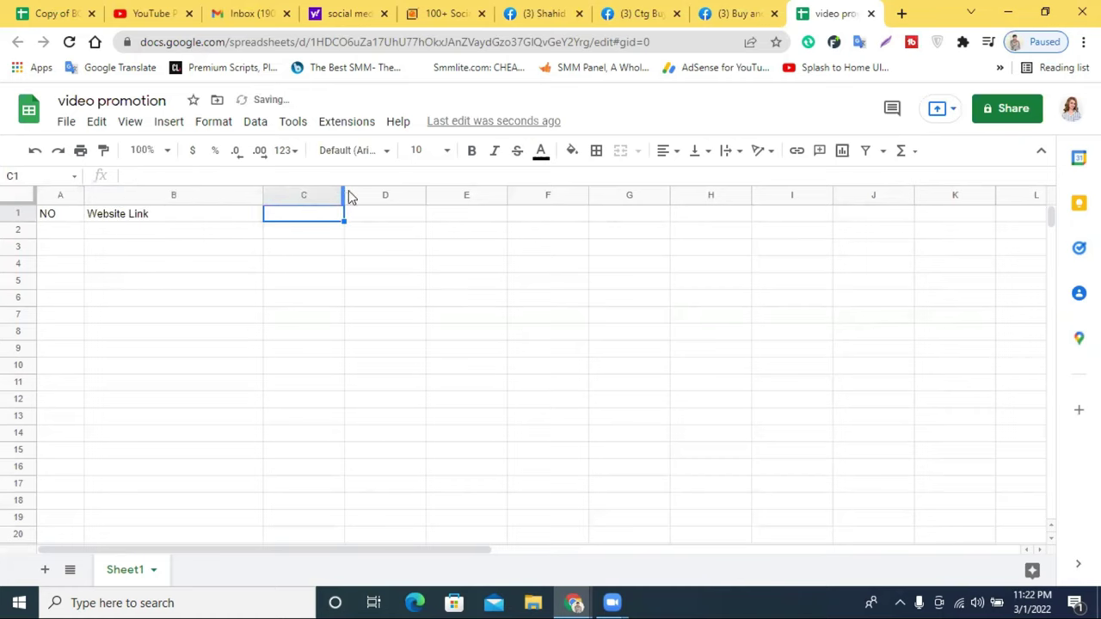
- Widen columns C and D, enter 'screenshot Link' in C1, and start a D1 header
left_click_drag(342, 192, 420, 195)
double_click(341, 213)
type("screenshot Link")
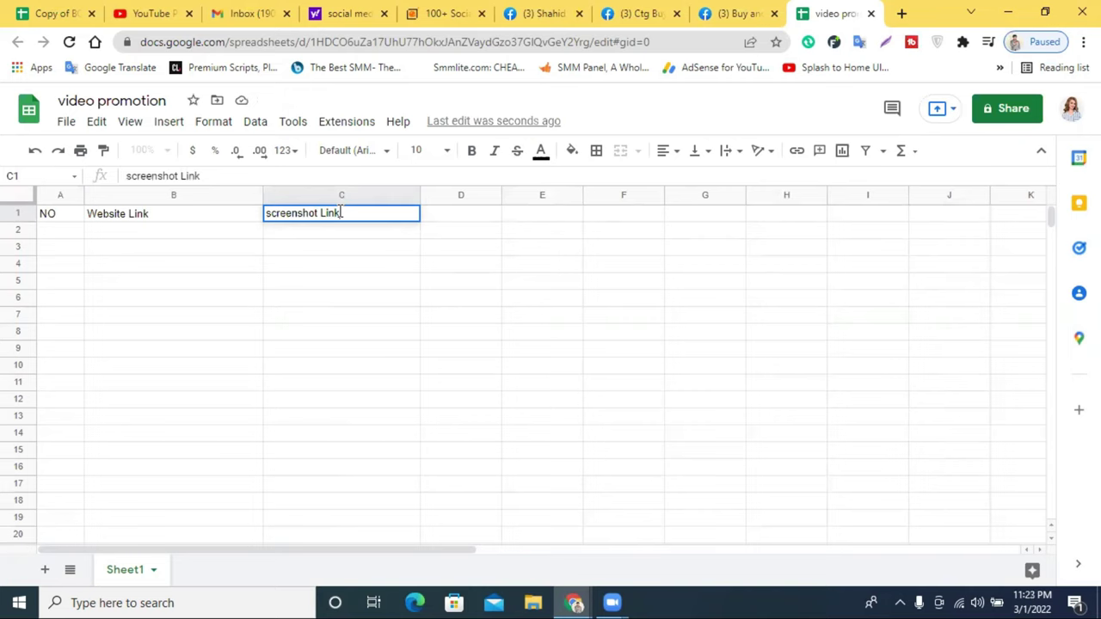
left_click_drag(500, 194, 599, 195)
left_click(504, 214)
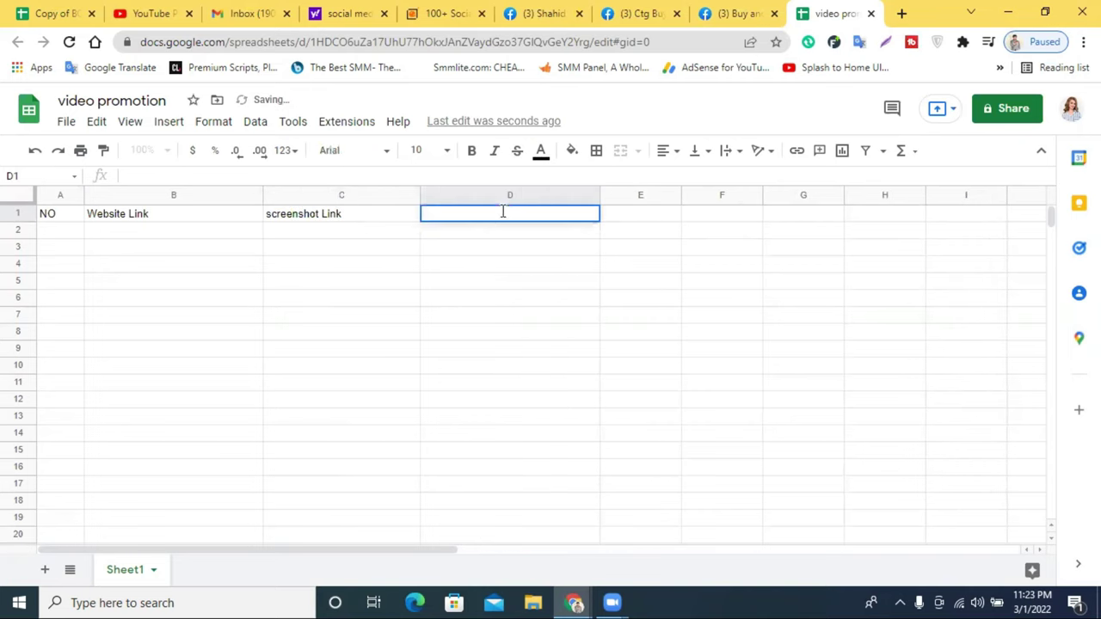
type("M")
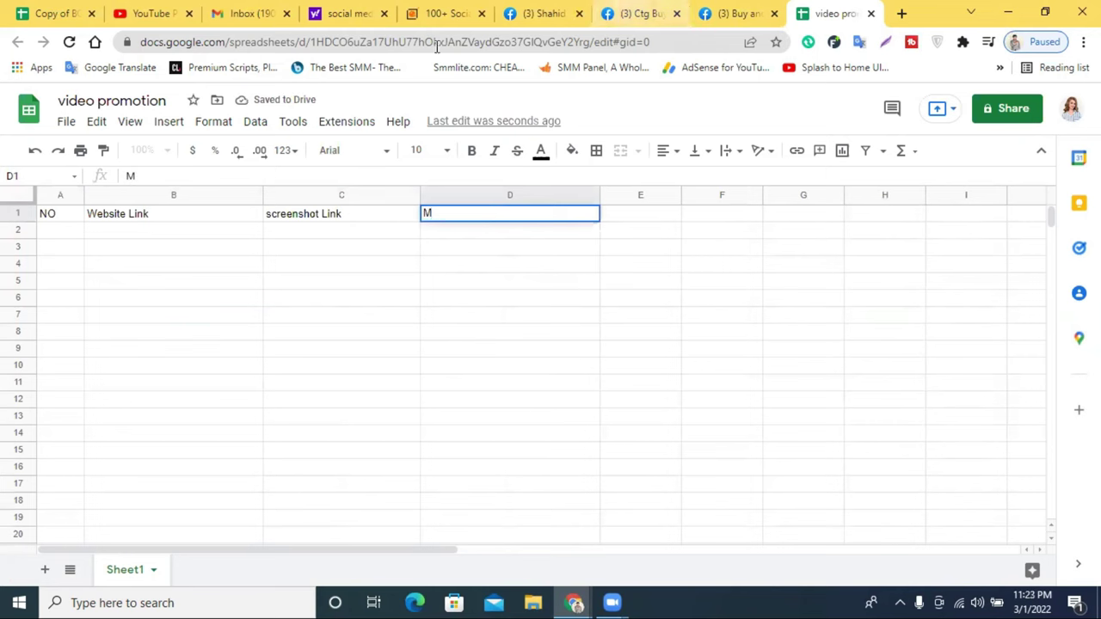
left_click(731, 13)
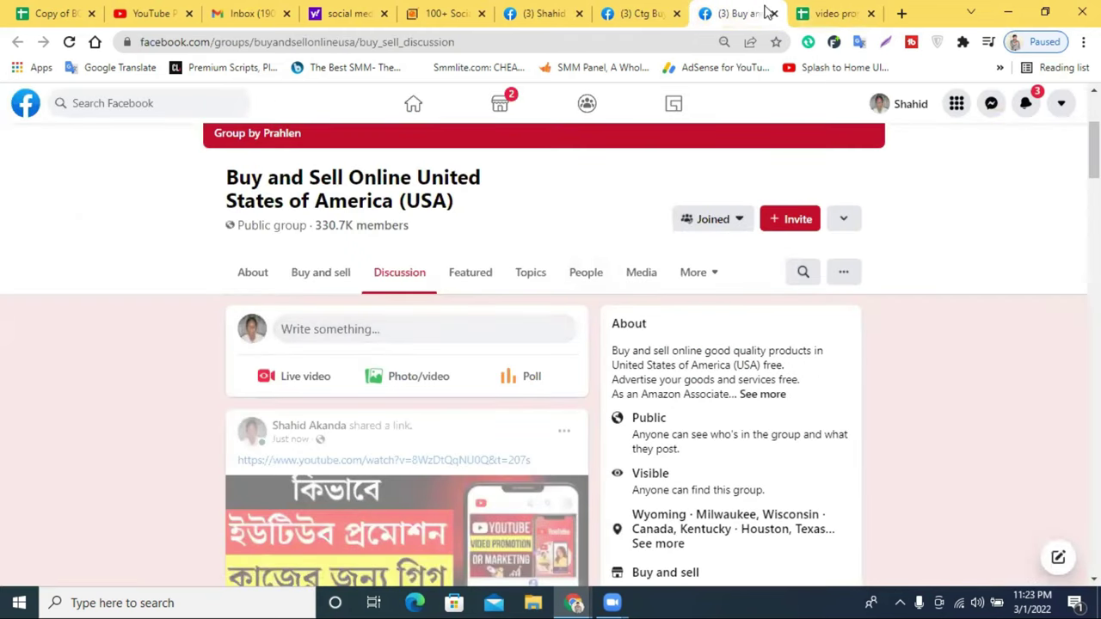
- Open the Ctg Buy or Sell group's People page and copy its member count 133,701
left_click(774, 13)
left_click(656, 12)
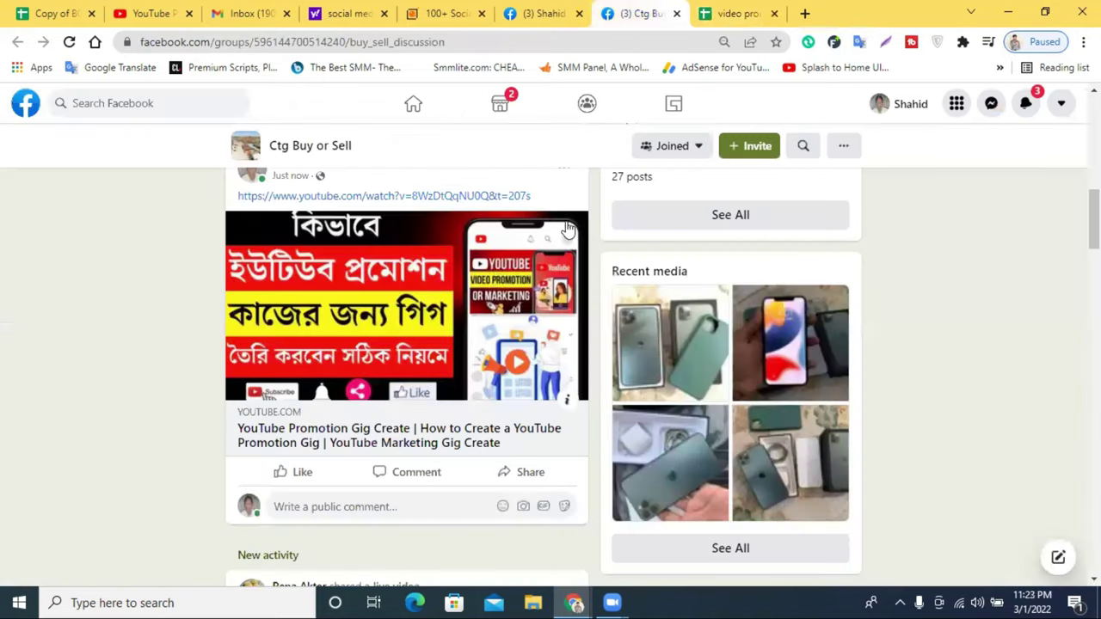
scroll(487, 325, "up", 10)
scroll(495, 362, "up", 3)
scroll(502, 410, "down", 3)
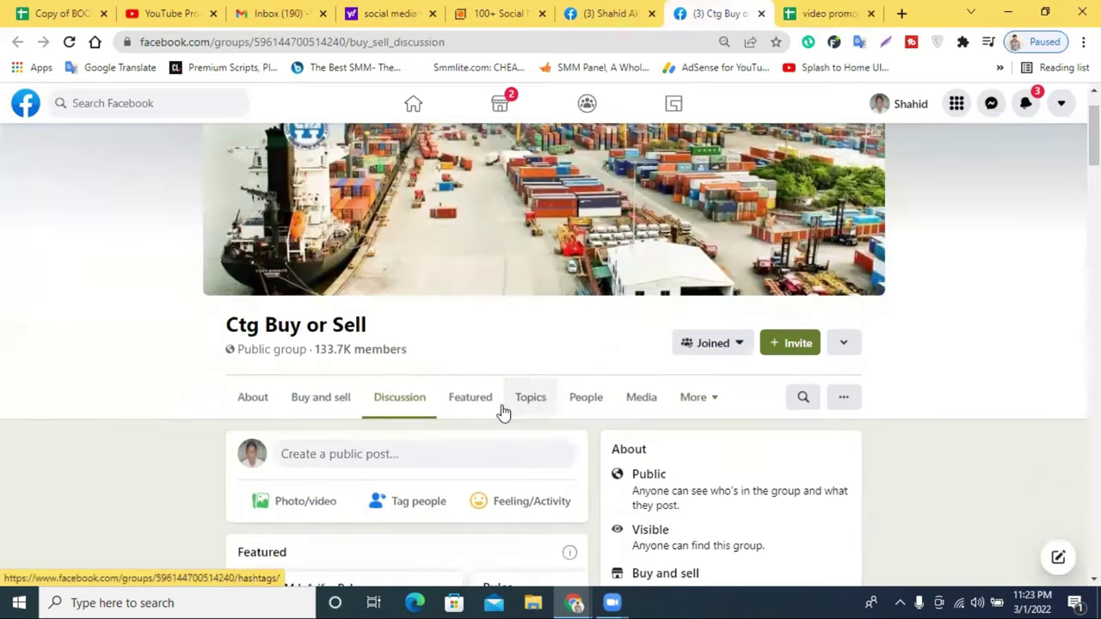
scroll(581, 370, "down", 1)
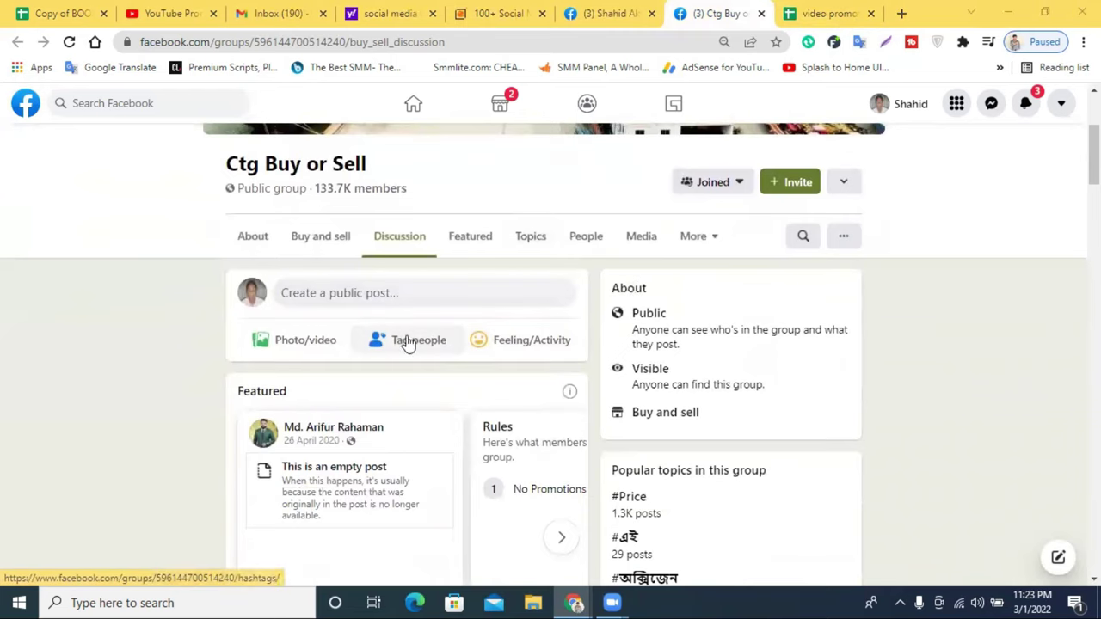
left_click(586, 246)
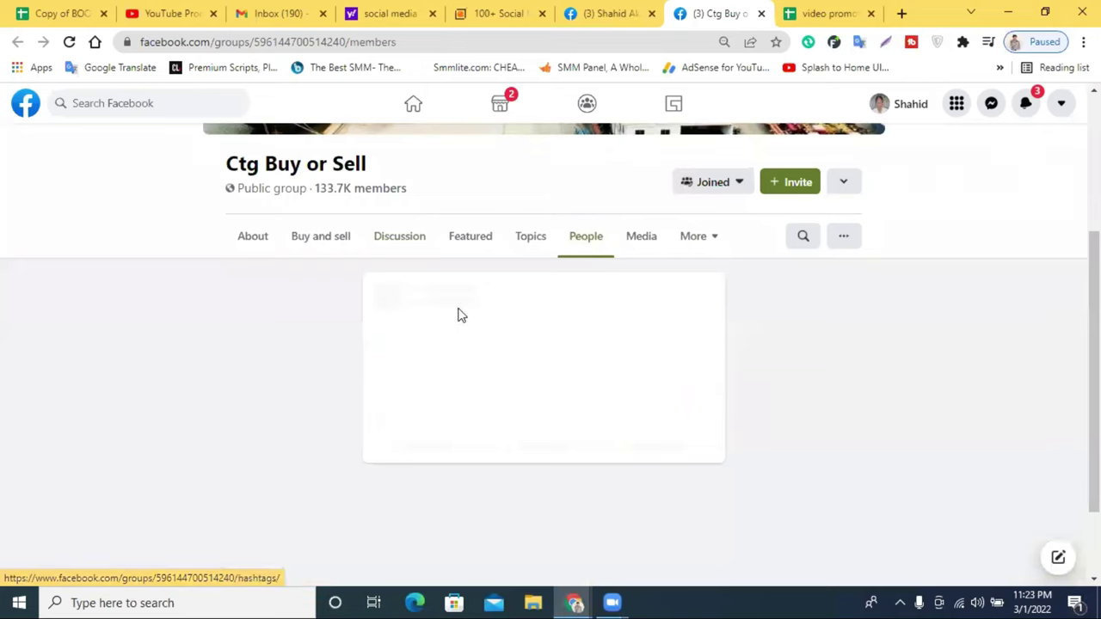
left_click_drag(472, 291, 430, 292)
right_click(474, 292)
left_click(483, 307)
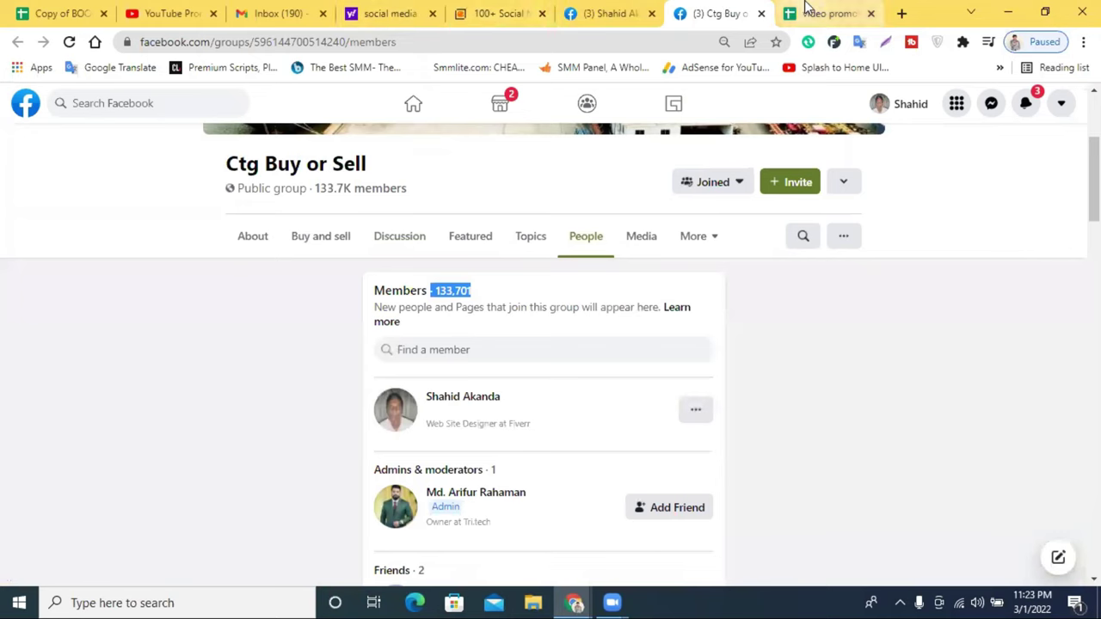
left_click(826, 13)
- Paste the member count 133,701 into cell D2
type("M")
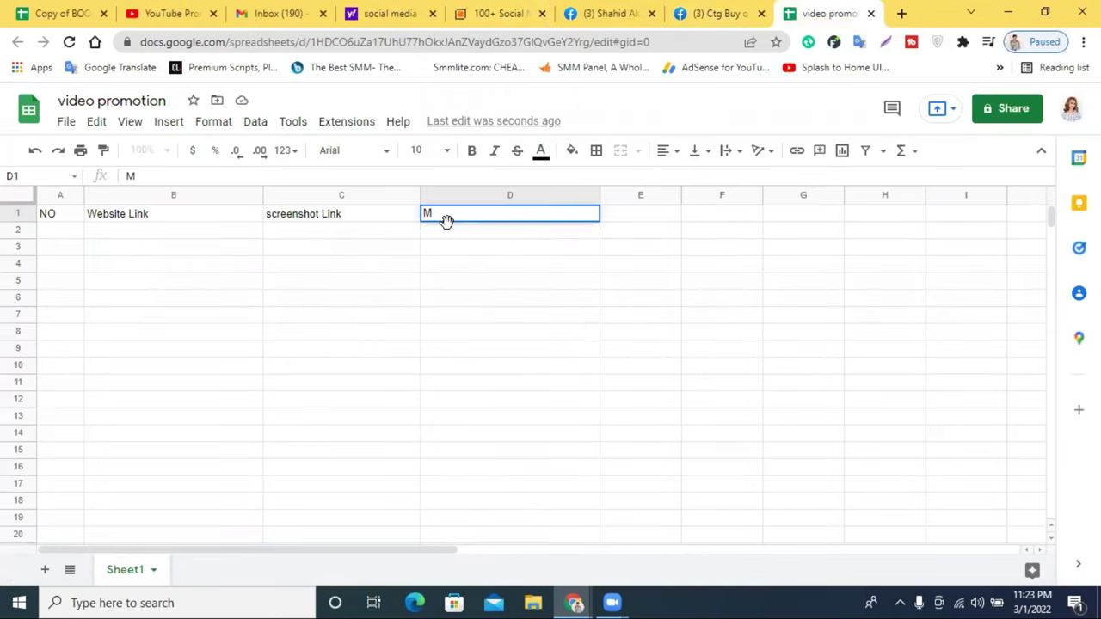
left_click(446, 230)
key("ctrl+v")
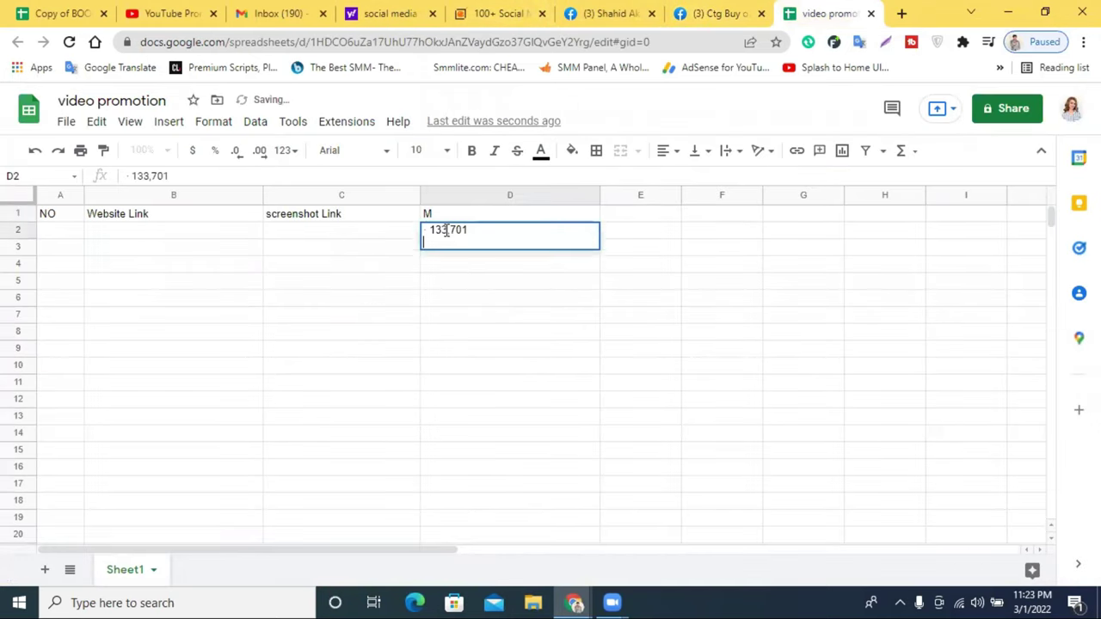
- Copy the word 'Members' from the Facebook page and paste it as the D1 header
left_click(705, 13)
double_click(407, 286)
right_click(421, 289)
left_click(442, 297)
left_click(826, 12)
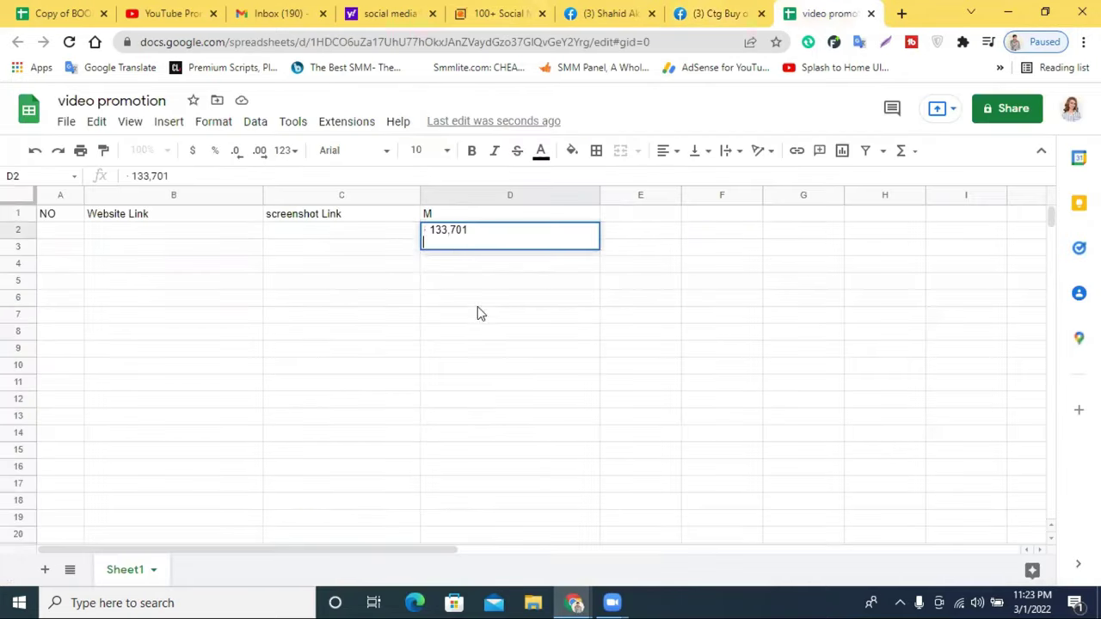
left_click(441, 215)
key("ctrl+v")
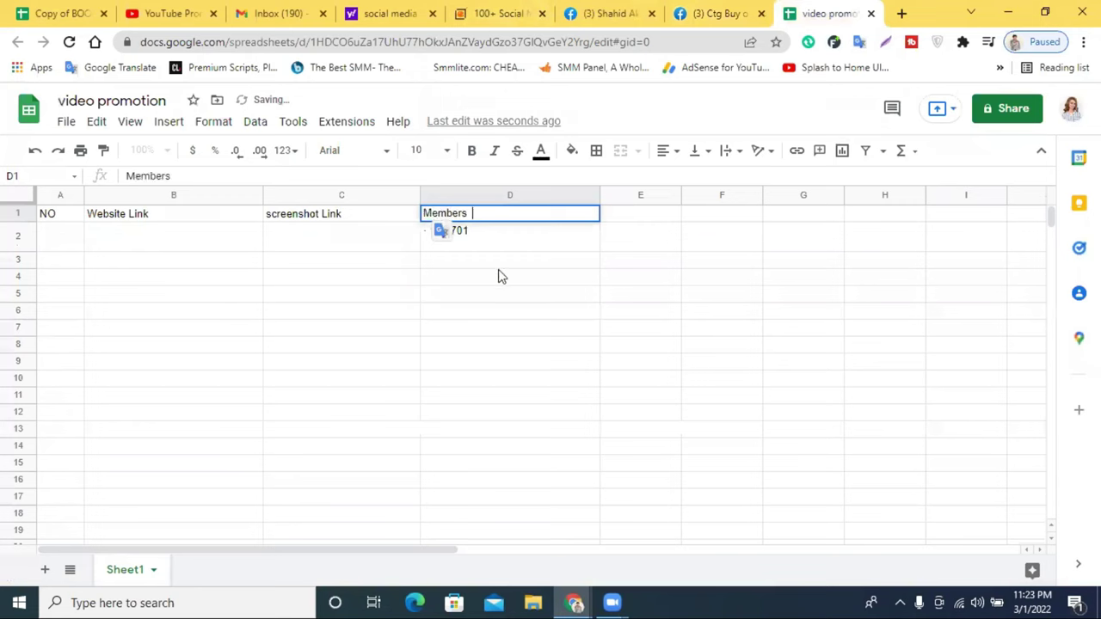
left_click(469, 247)
left_click(430, 238)
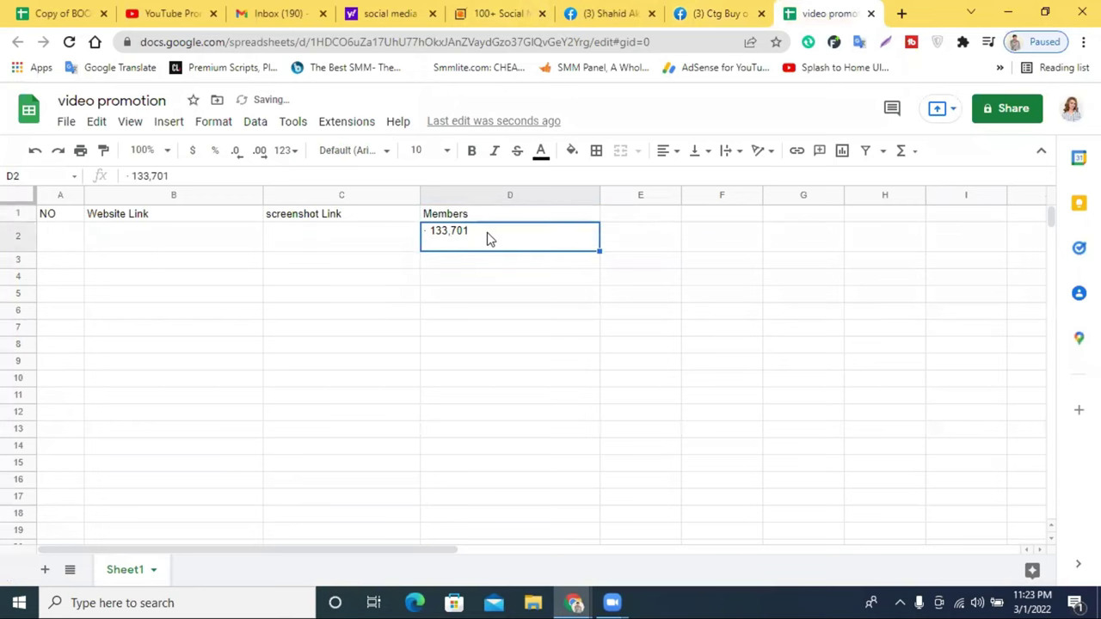
left_click(686, 19)
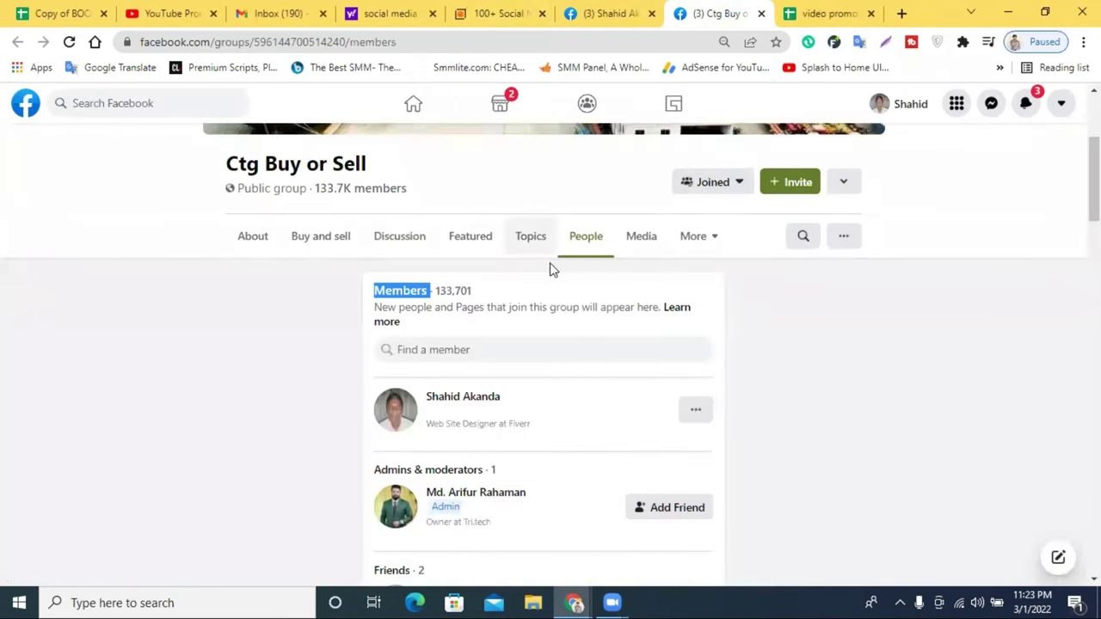
- Capture the group's discussion page showing the post with Lightshot and upload it for a link
left_click(401, 241)
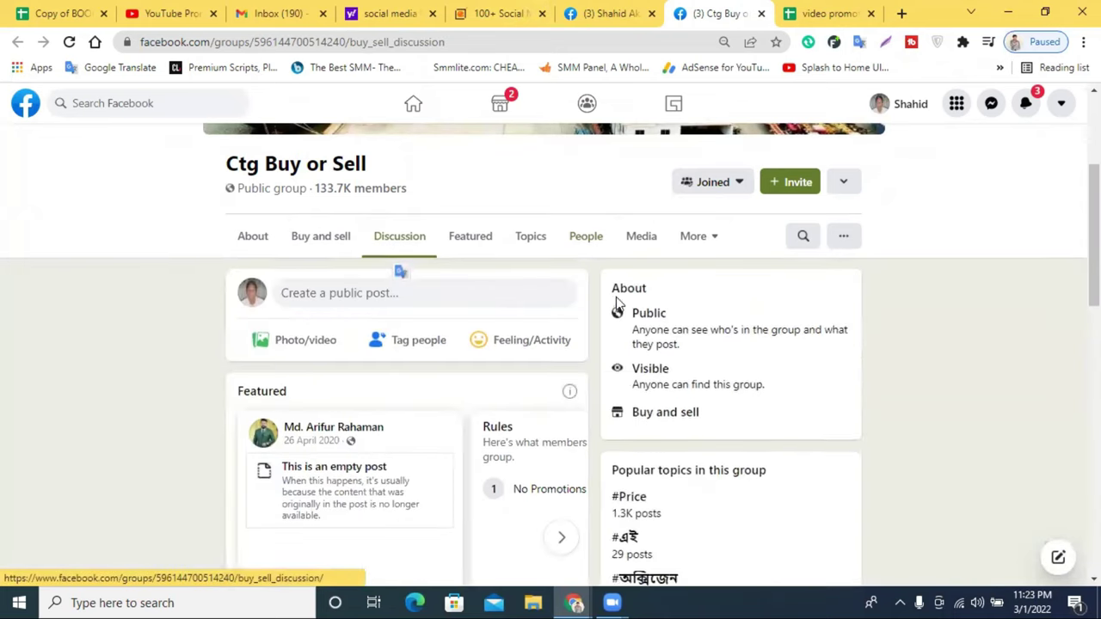
scroll(616, 303, "down", 5)
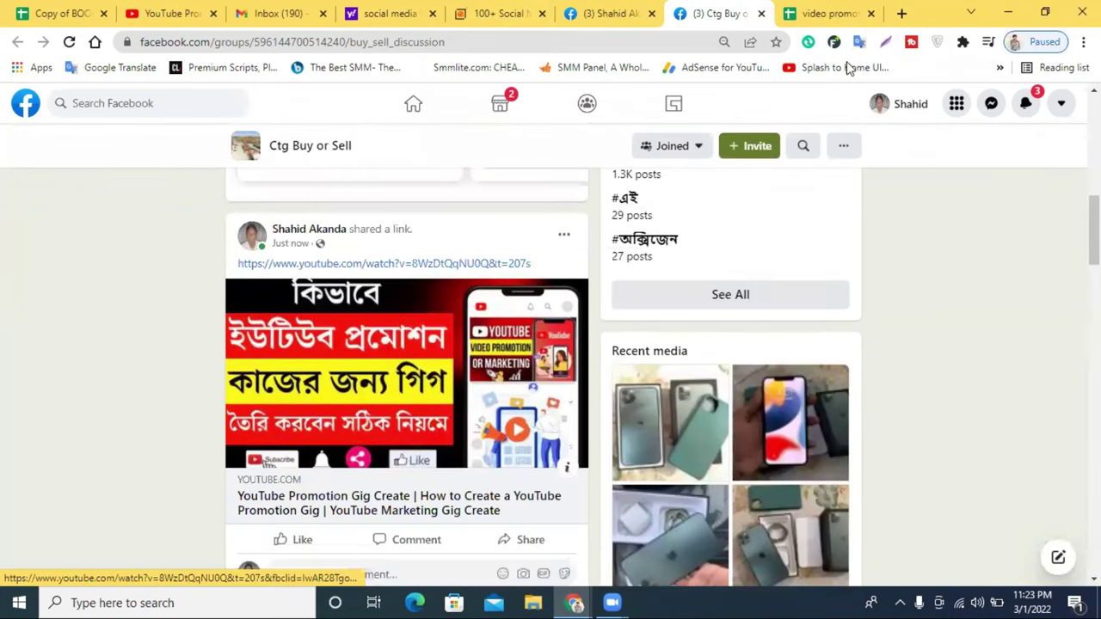
left_click(886, 42)
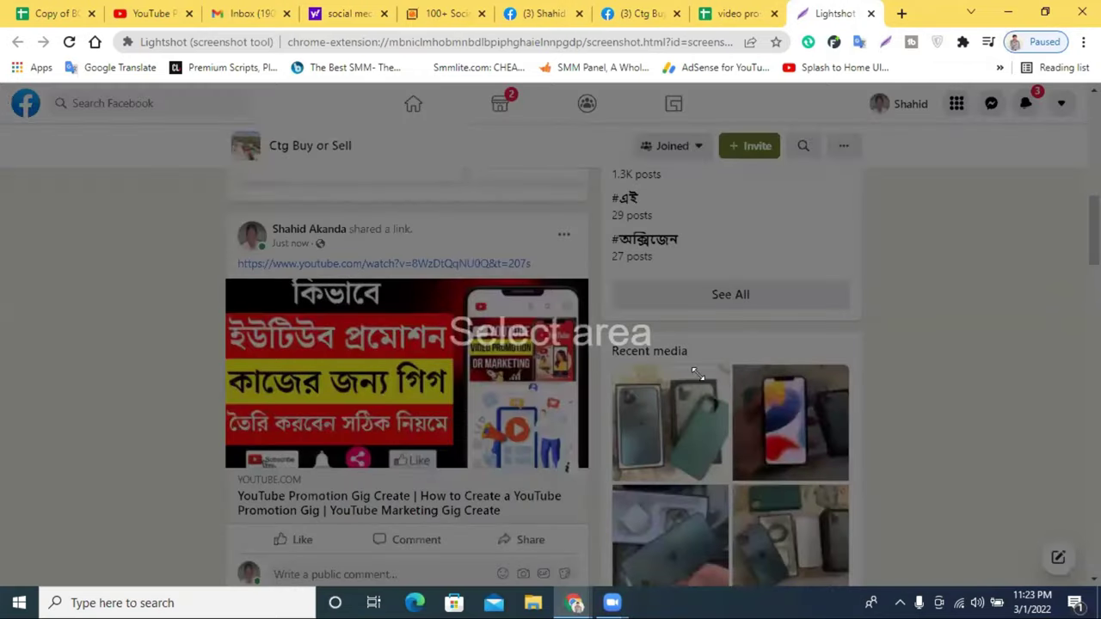
left_click(697, 374)
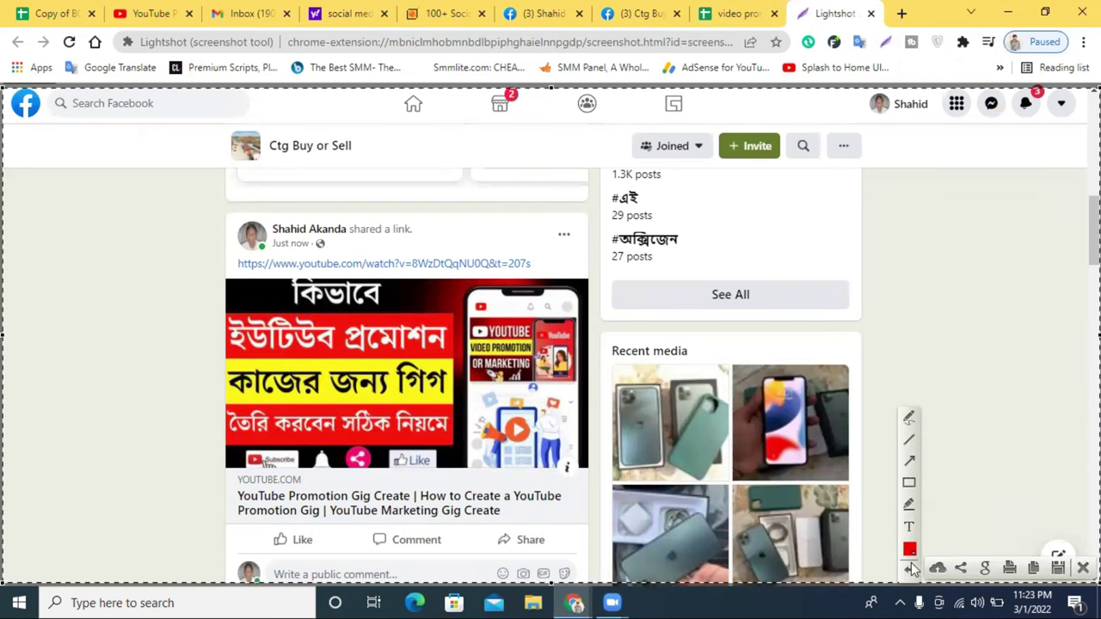
left_click(938, 572)
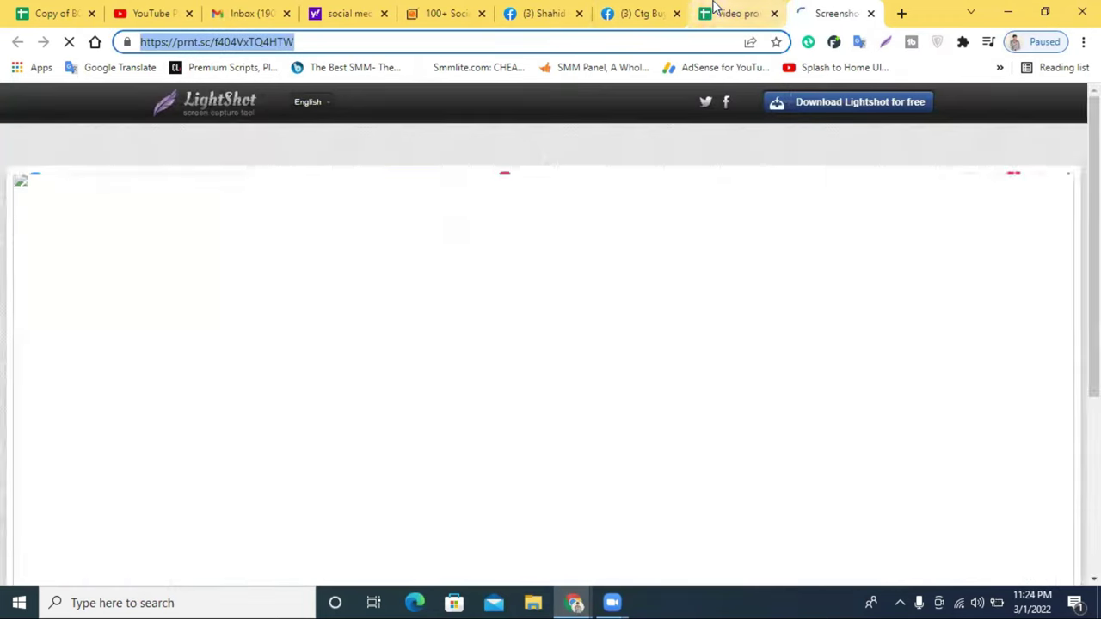
left_click(710, 13)
- Paste the prnt.sc screenshot link into cell C2 under screenshot Link
left_click(317, 245)
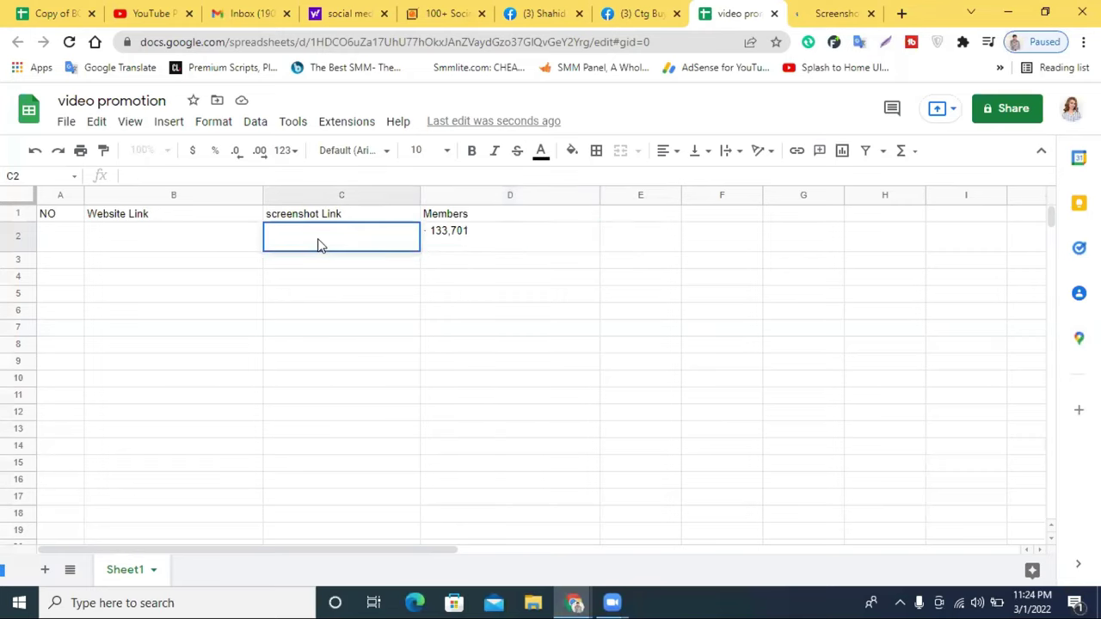
double_click(302, 229)
key("ctrl+v")
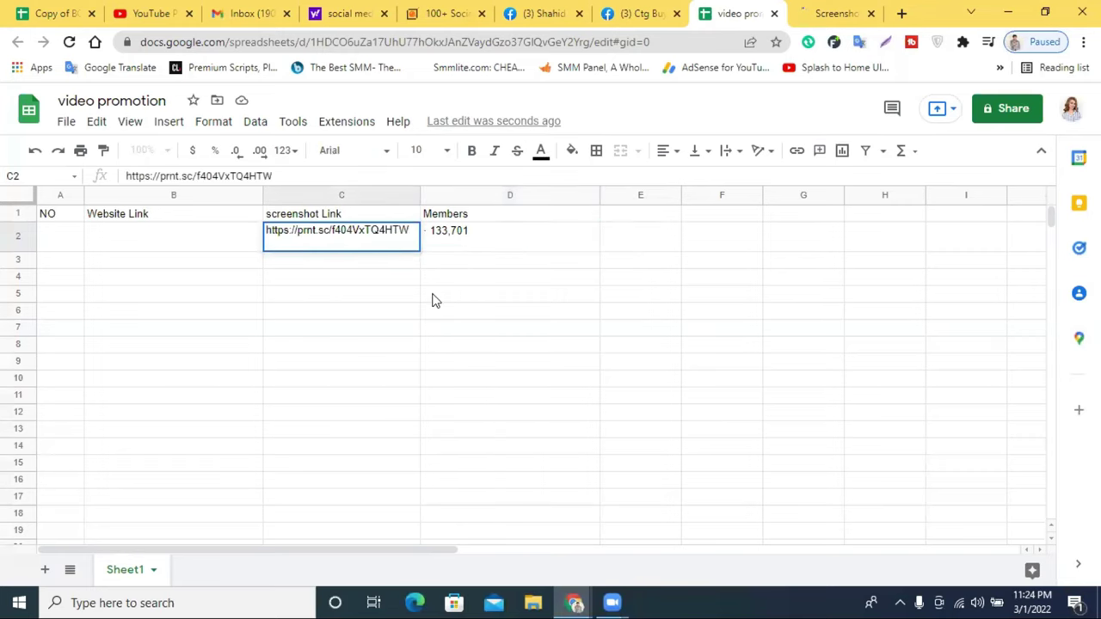
left_click(433, 296)
- Copy the Facebook group's web address and paste it into cell B2
left_click(164, 246)
left_click(800, 10)
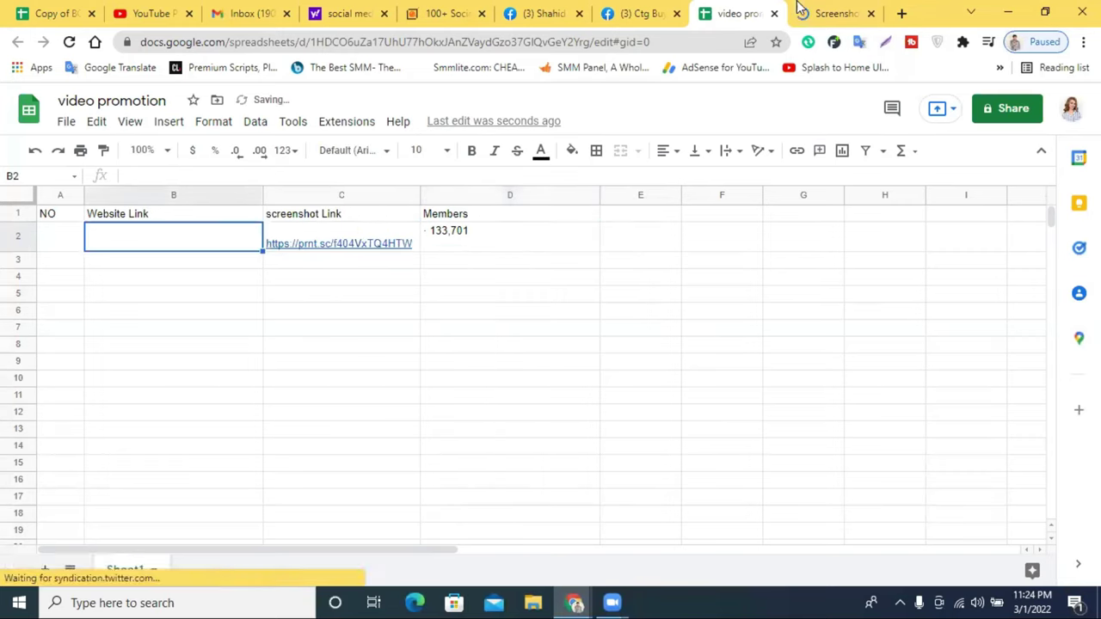
left_click(641, 13)
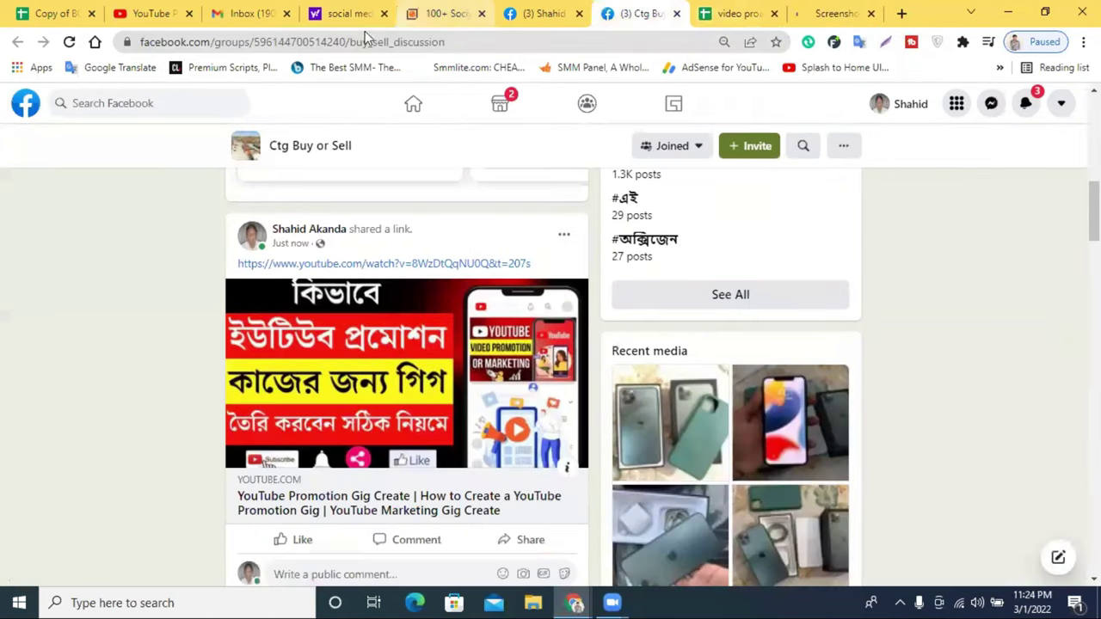
double_click(214, 43)
key("ctrl+c")
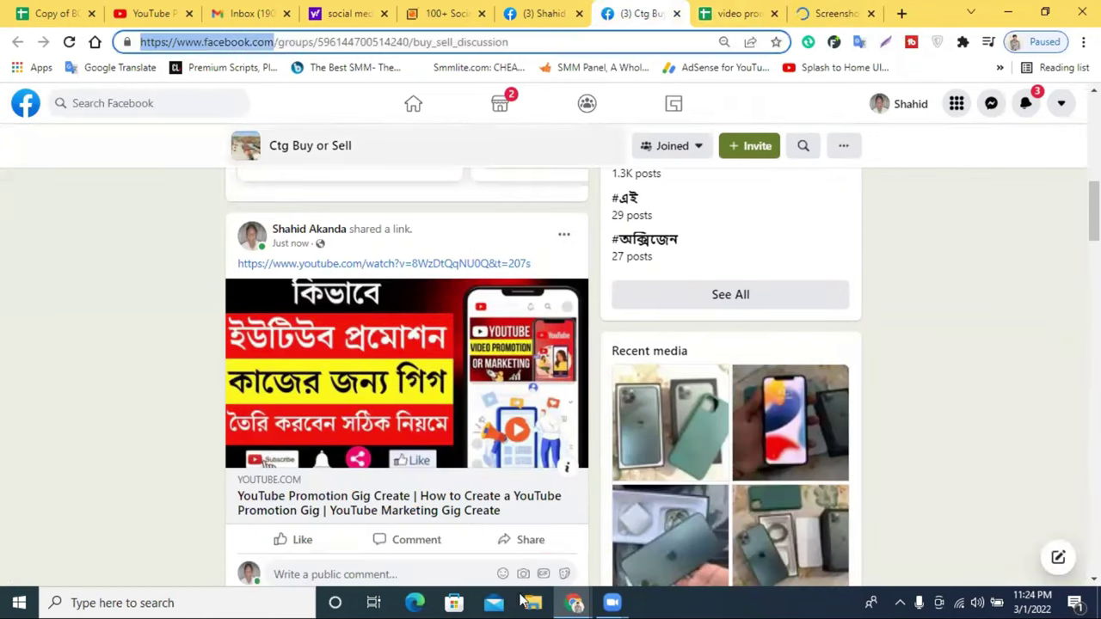
left_click(698, 12)
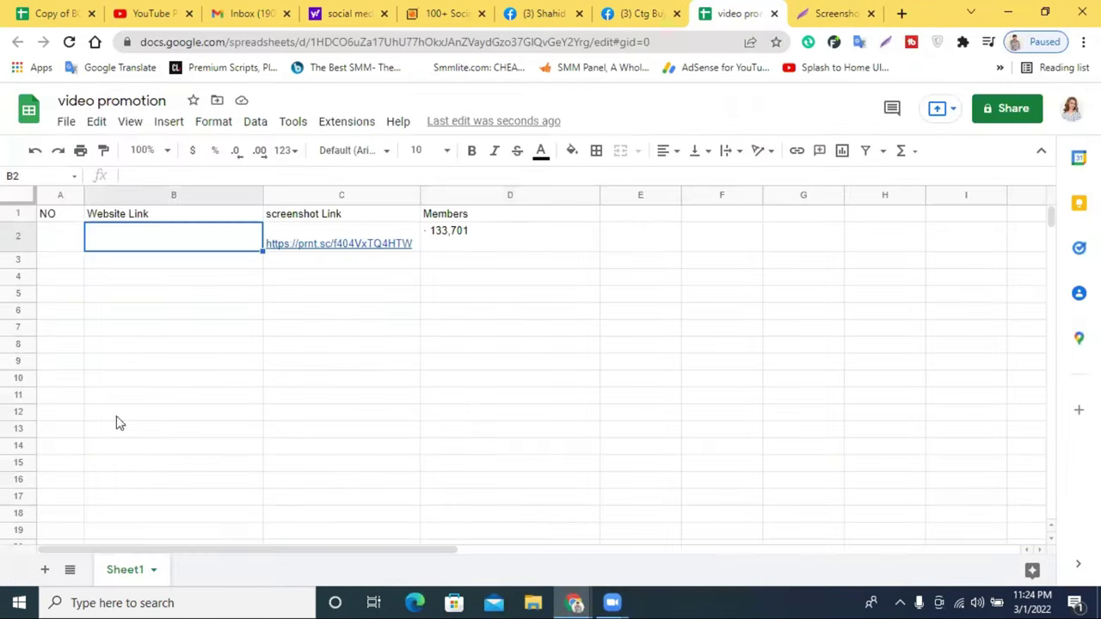
double_click(147, 247)
key("ctrl+v")
- Enter the number 1 in cell A2
double_click(49, 245)
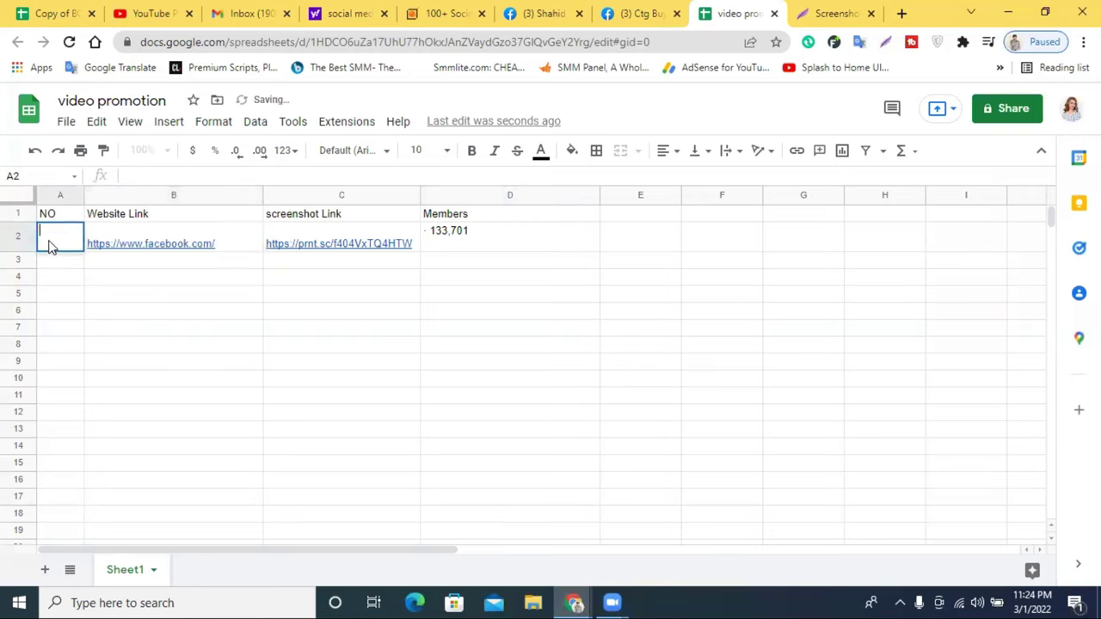
type("1")
left_click(186, 313)
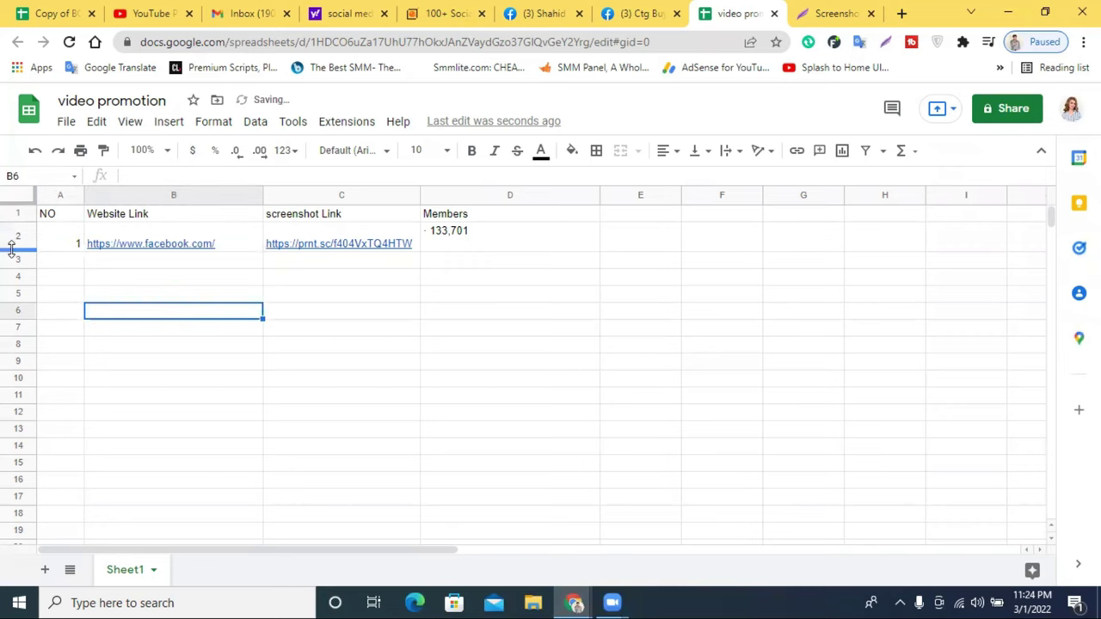
- Reset row 2 to normal height, widen column E and narrow column D to fit the member count
left_click_drag(19, 250, 17, 240)
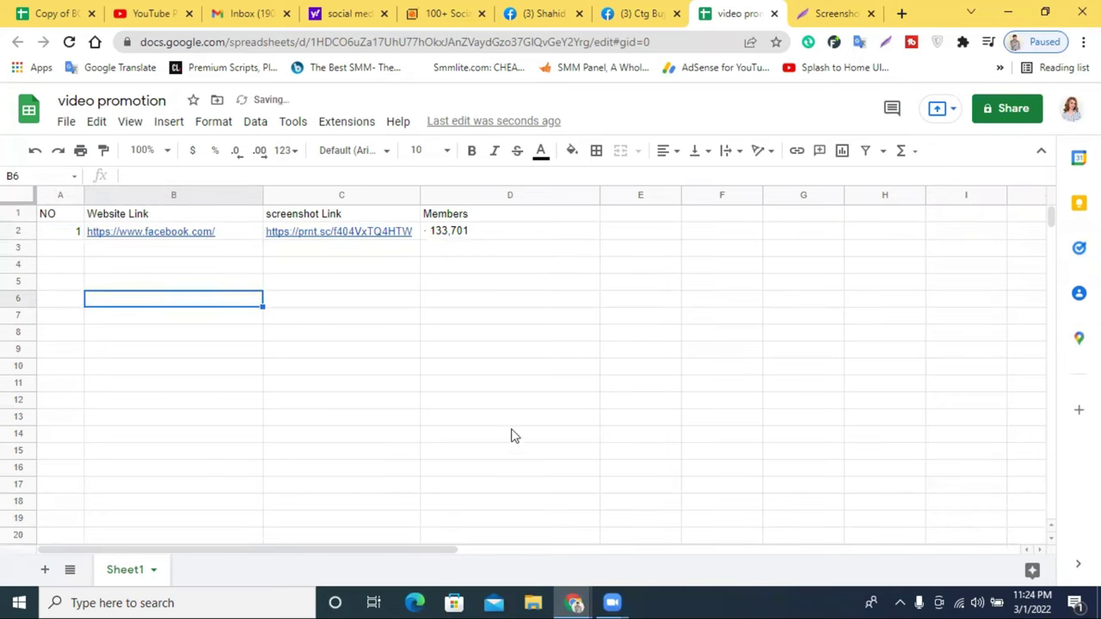
left_click(636, 215)
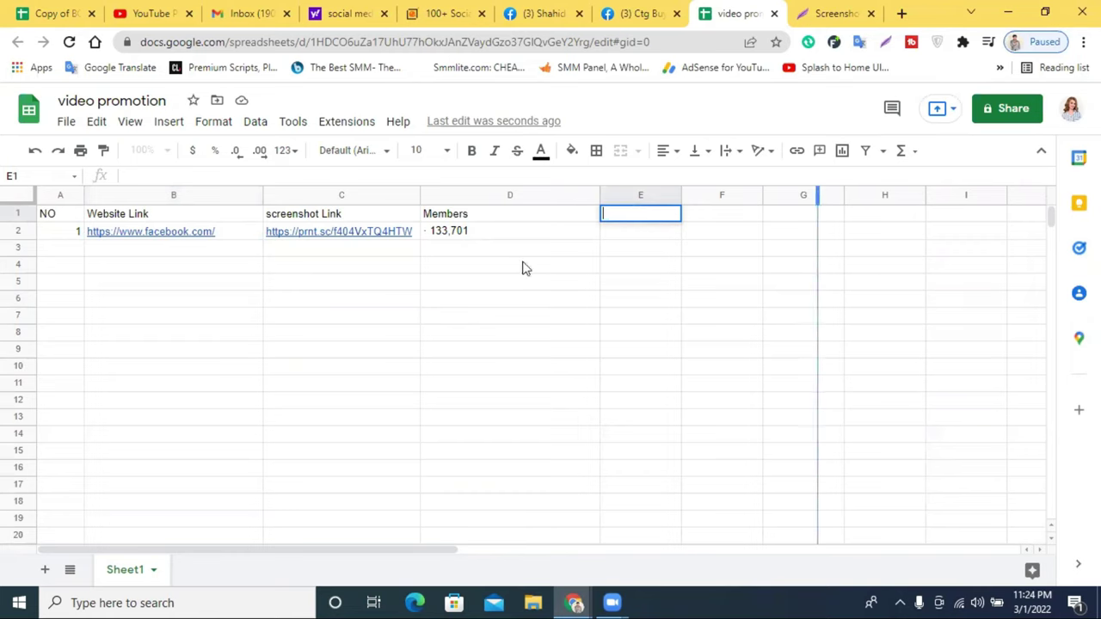
left_click_drag(681, 195, 818, 195)
left_click_drag(598, 194, 513, 194)
left_click(647, 248)
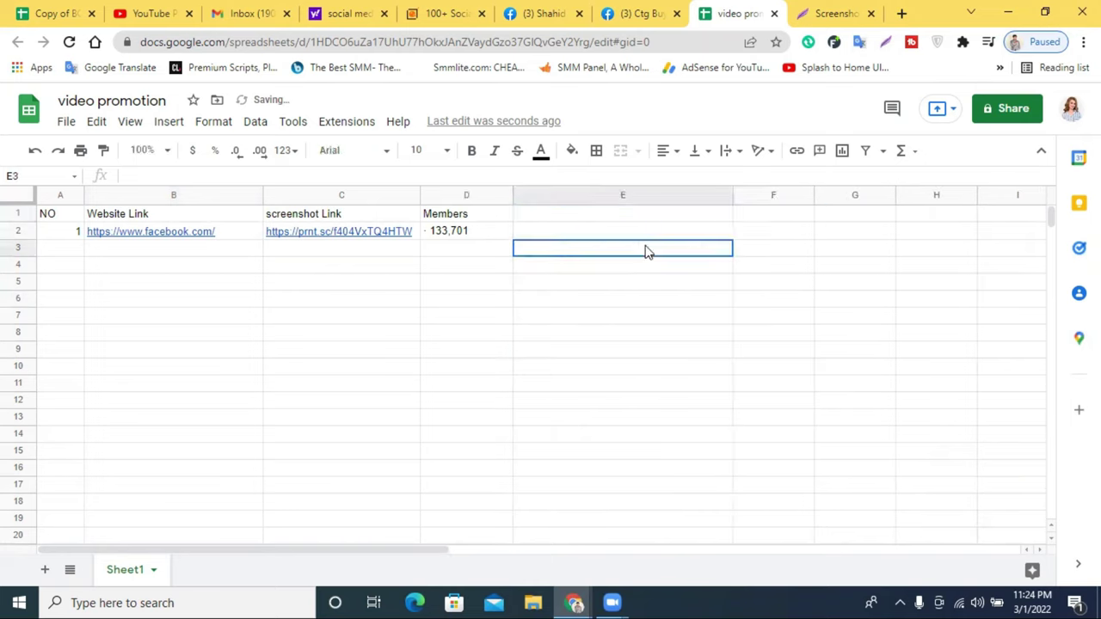
double_click(622, 215)
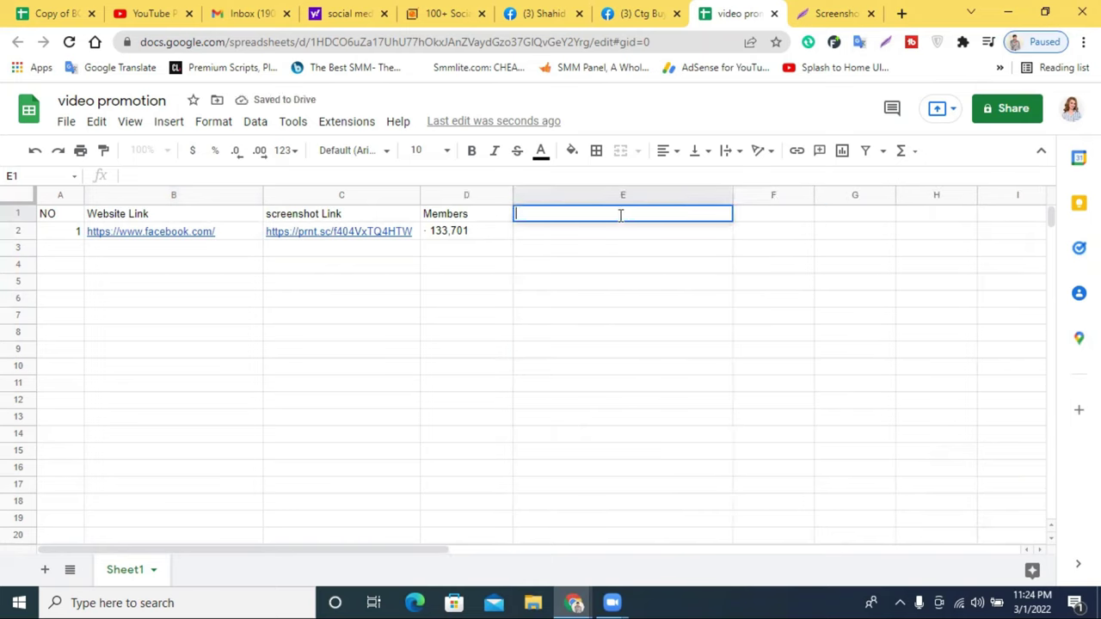
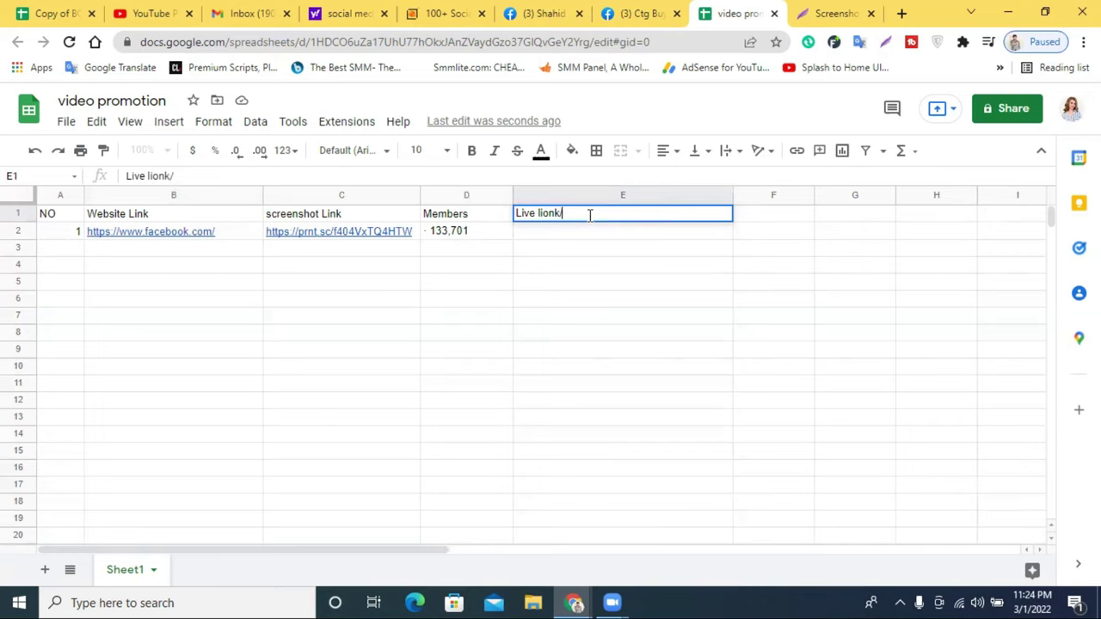
- Correct E1 to 'Live link/profile link' and make header row 1 size 14, bold and centred
key("BackSpace")
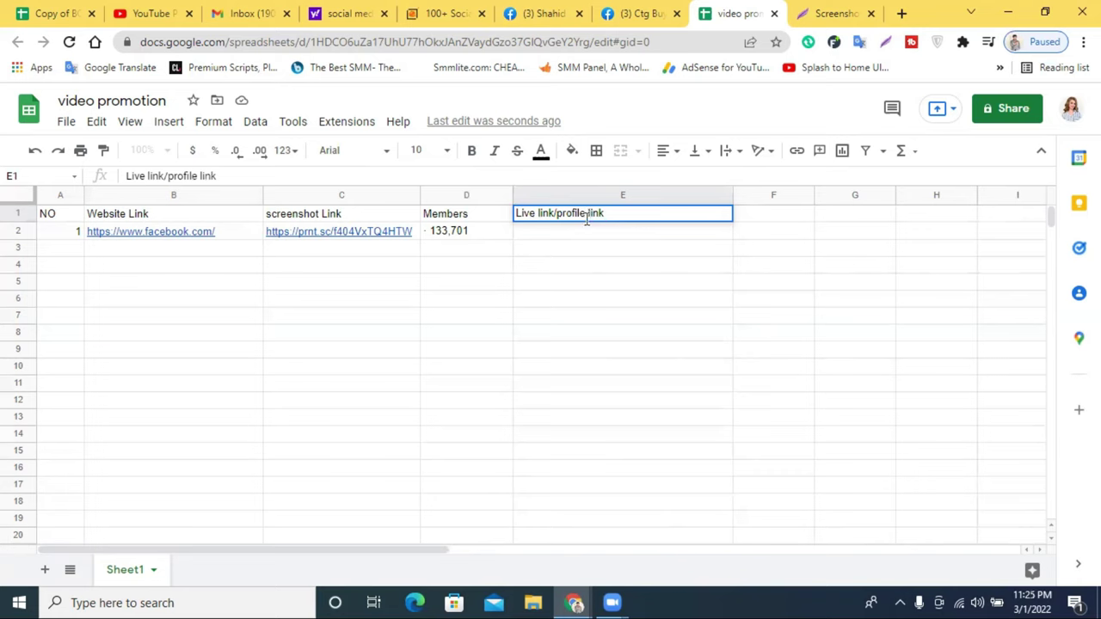
left_click(18, 213)
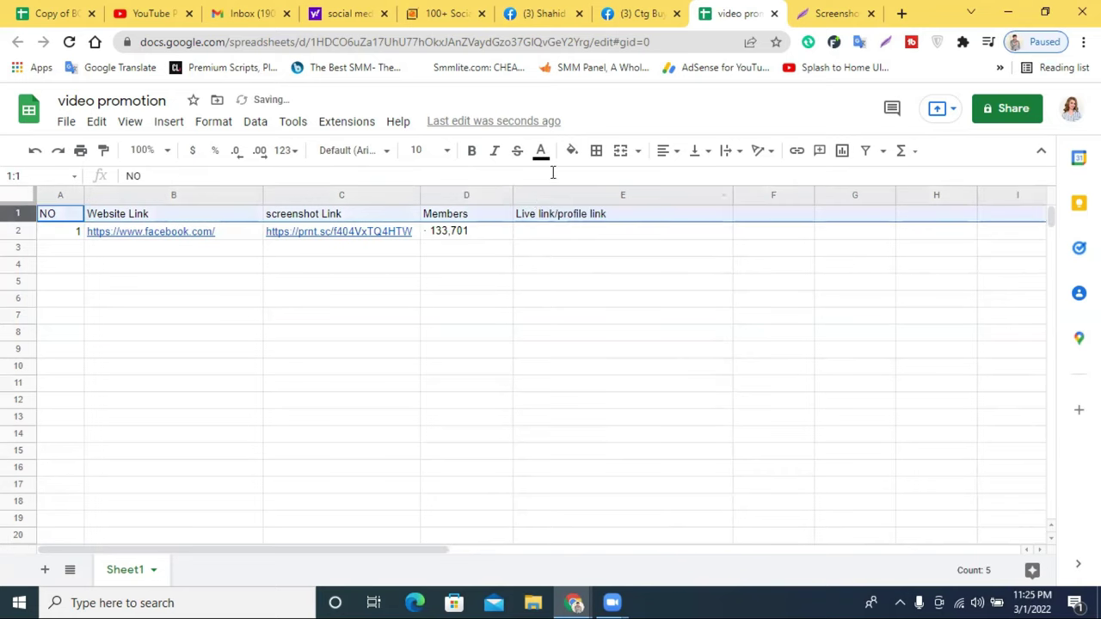
left_click(445, 151)
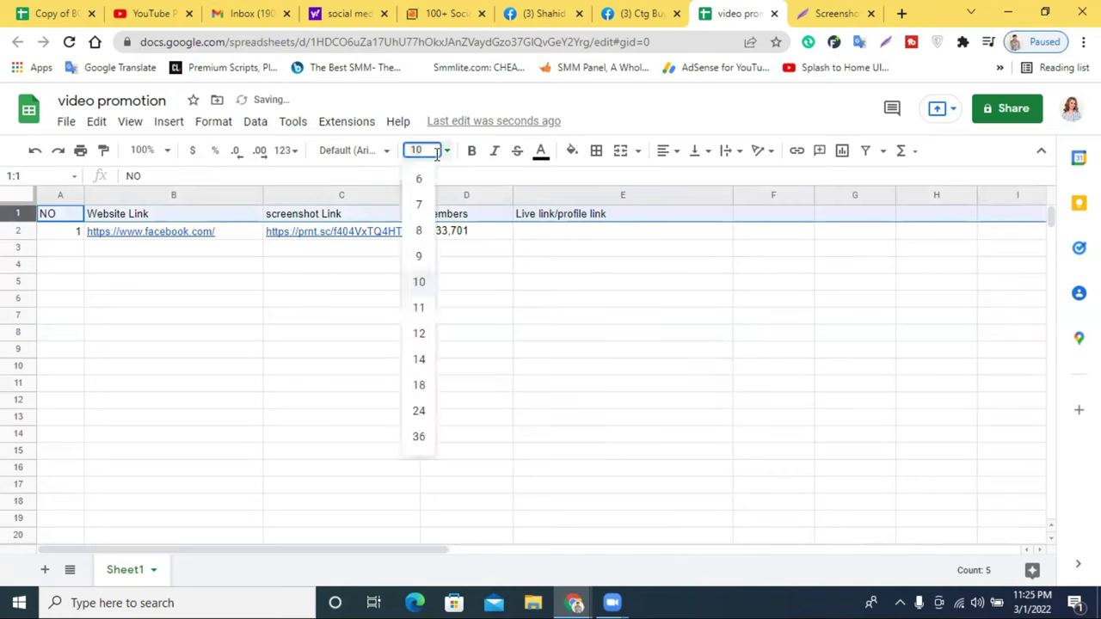
left_click(419, 361)
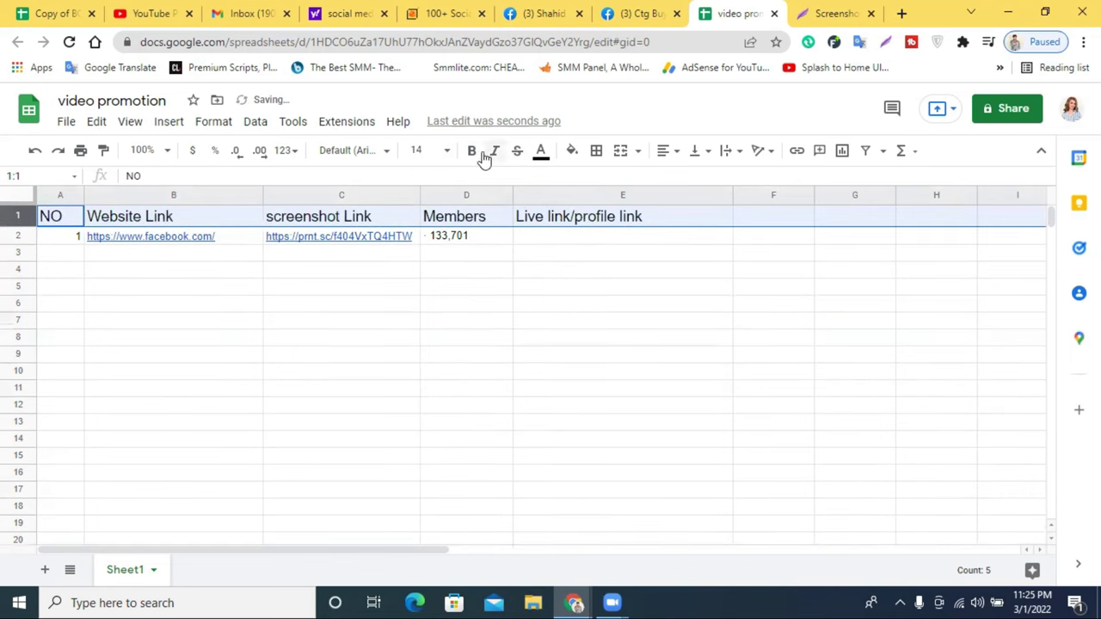
left_click(472, 155)
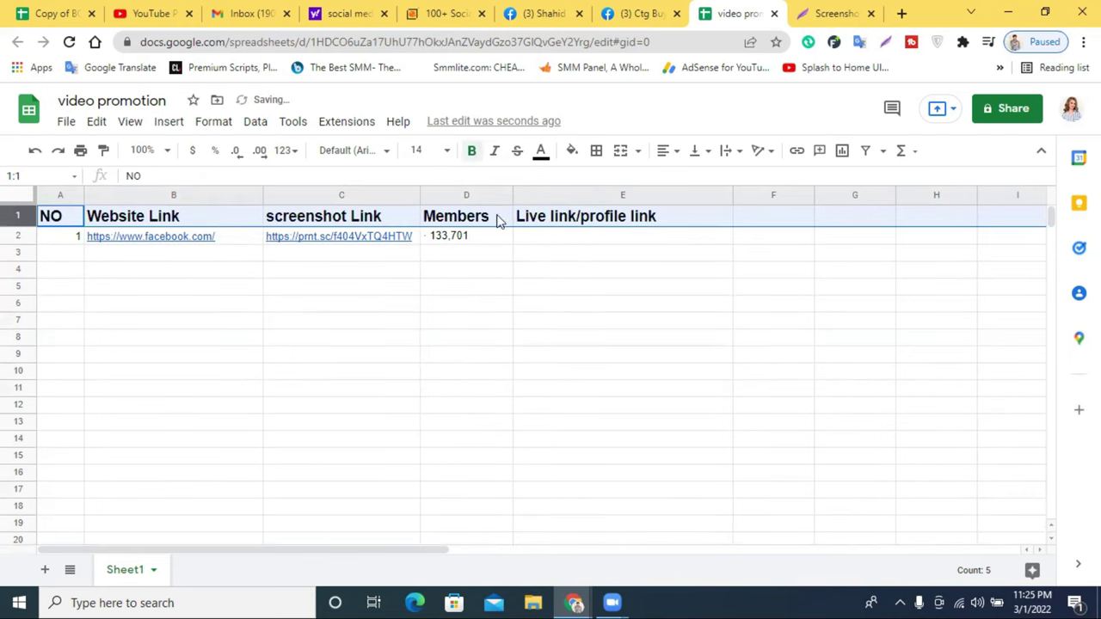
left_click(662, 160)
left_click(684, 180)
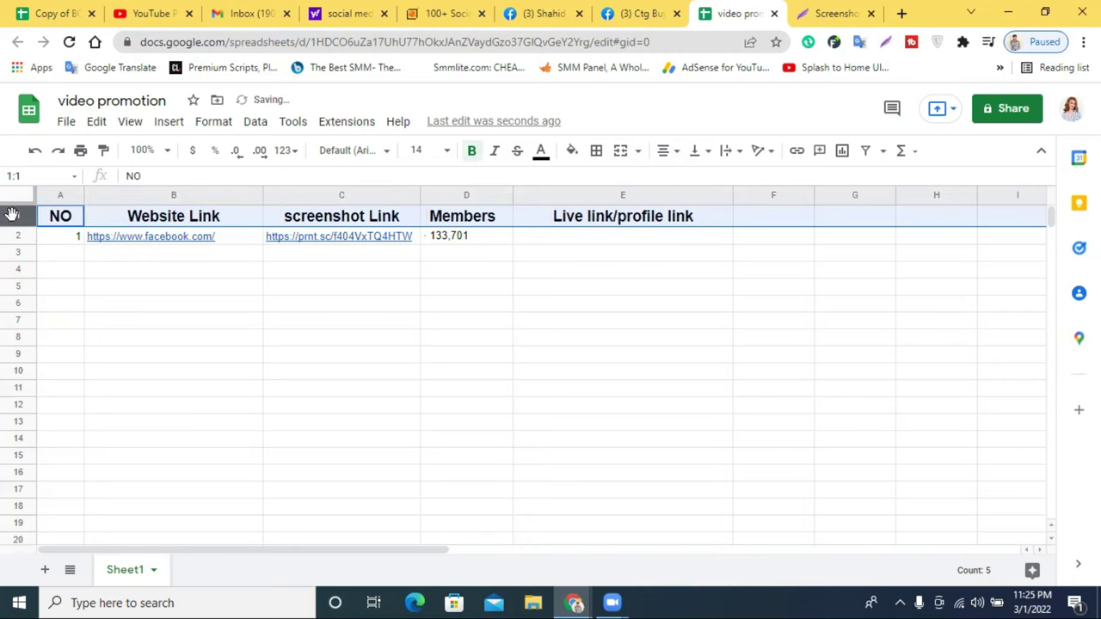
left_click(571, 151)
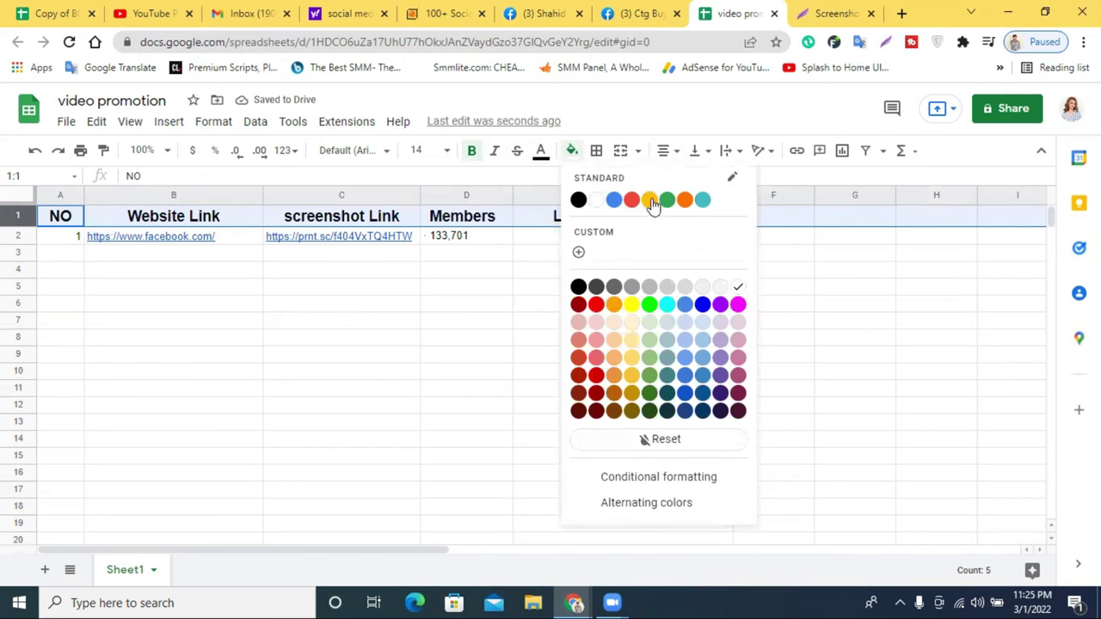
- Fill the header row orange and copy the Facebook group post's link address
left_click(650, 200)
left_click(661, 340)
left_click(551, 239)
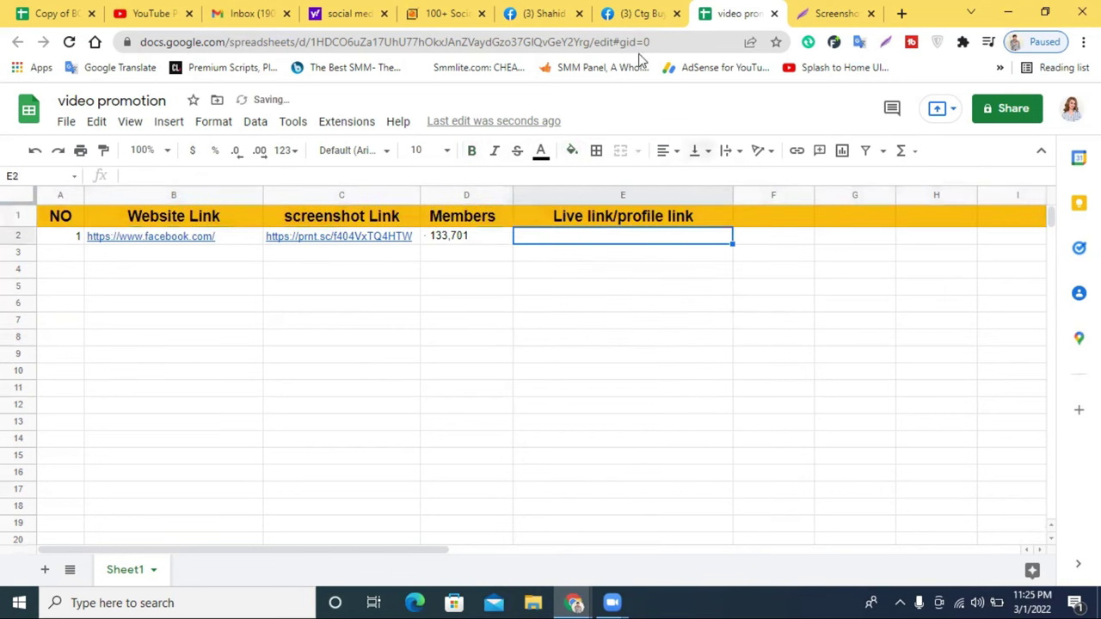
left_click(621, 13)
right_click(296, 249)
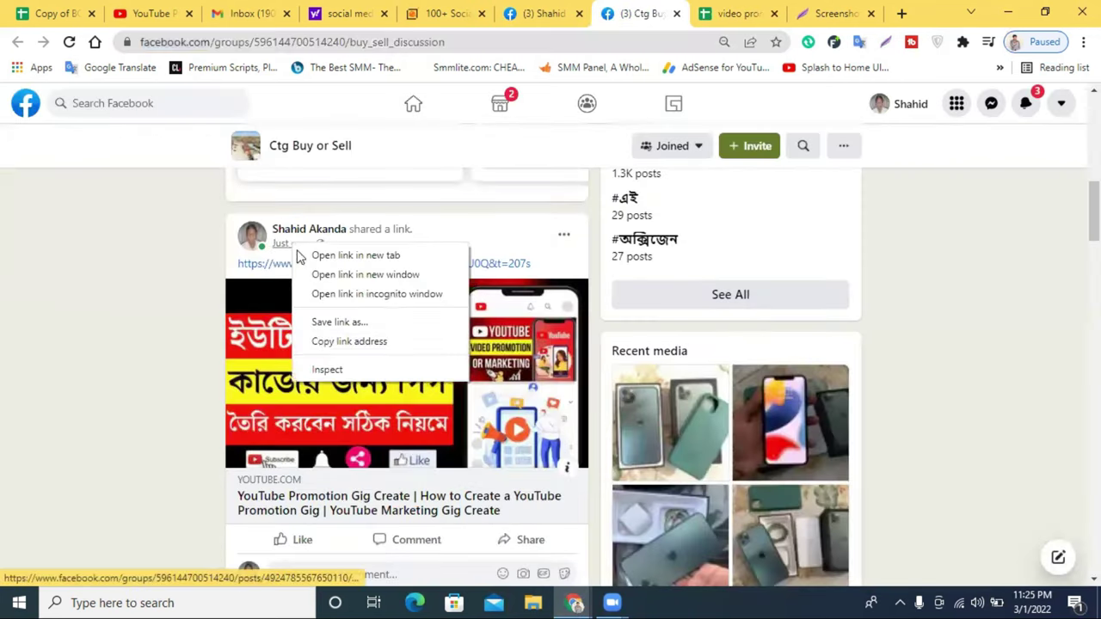
left_click(340, 342)
- Paste the post link into E2 and widen column E
left_click(737, 12)
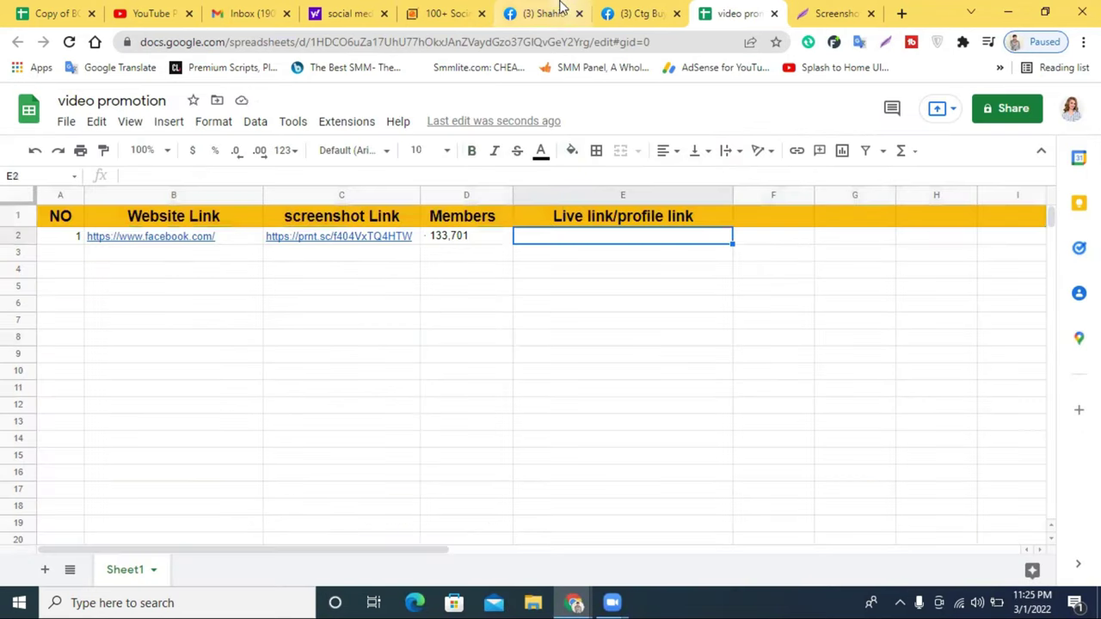
left_click(560, 7)
left_click(737, 12)
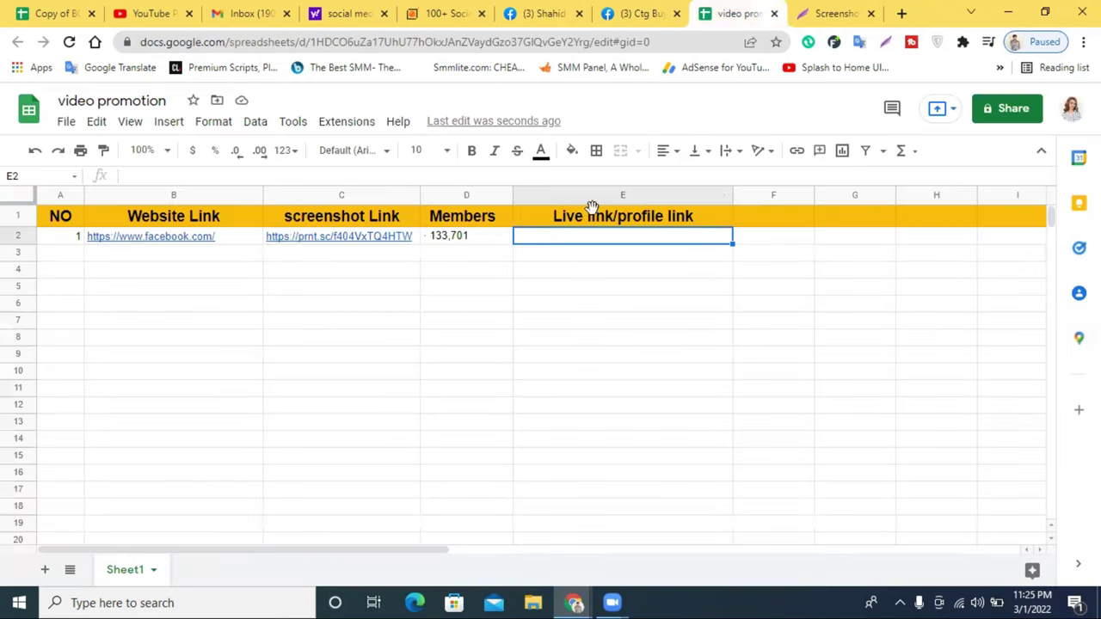
double_click(555, 240)
key("ctrl+v")
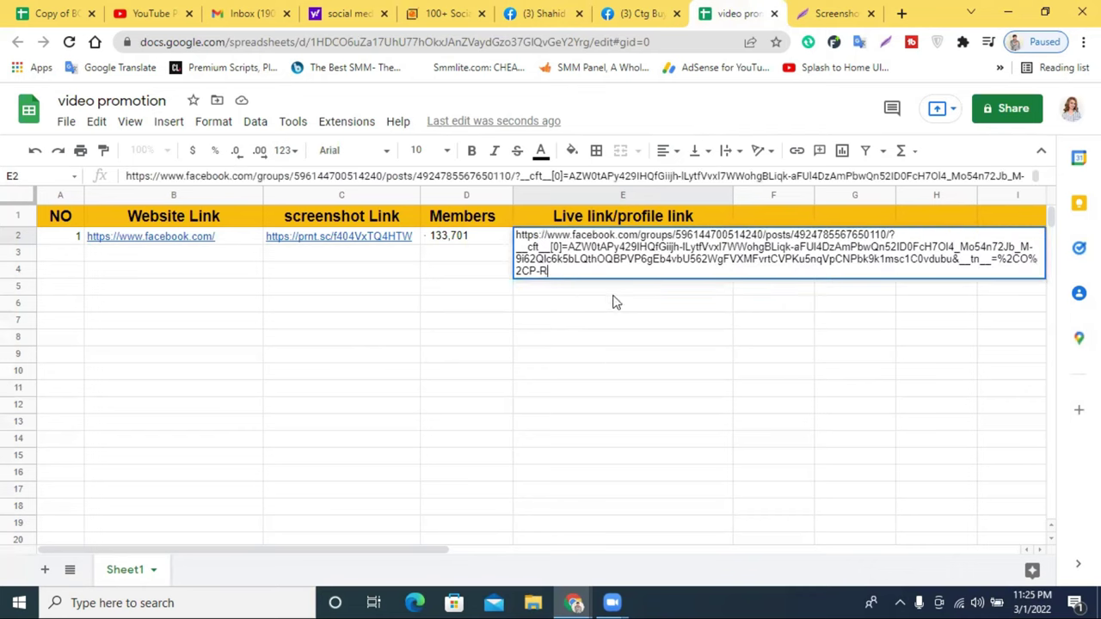
left_click(606, 361)
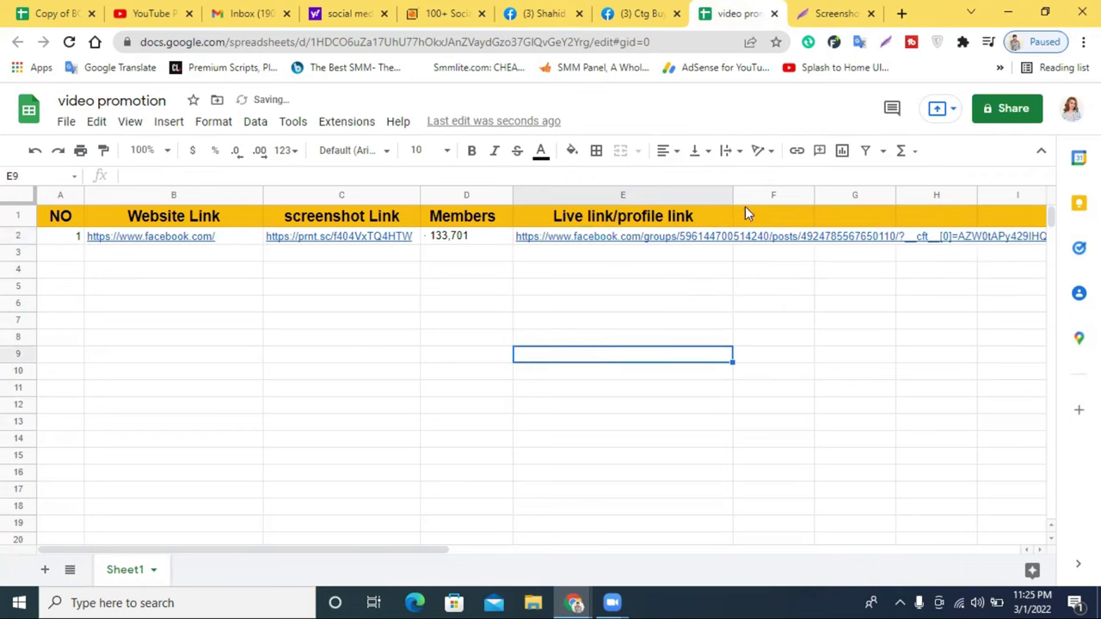
left_click_drag(733, 195, 1036, 195)
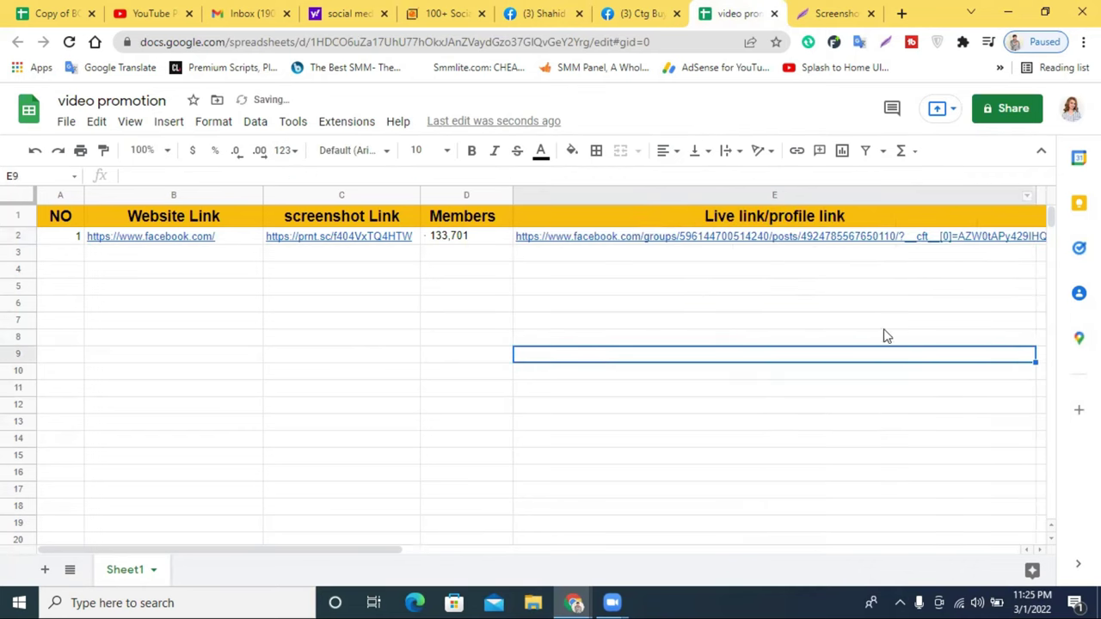
left_click(666, 317)
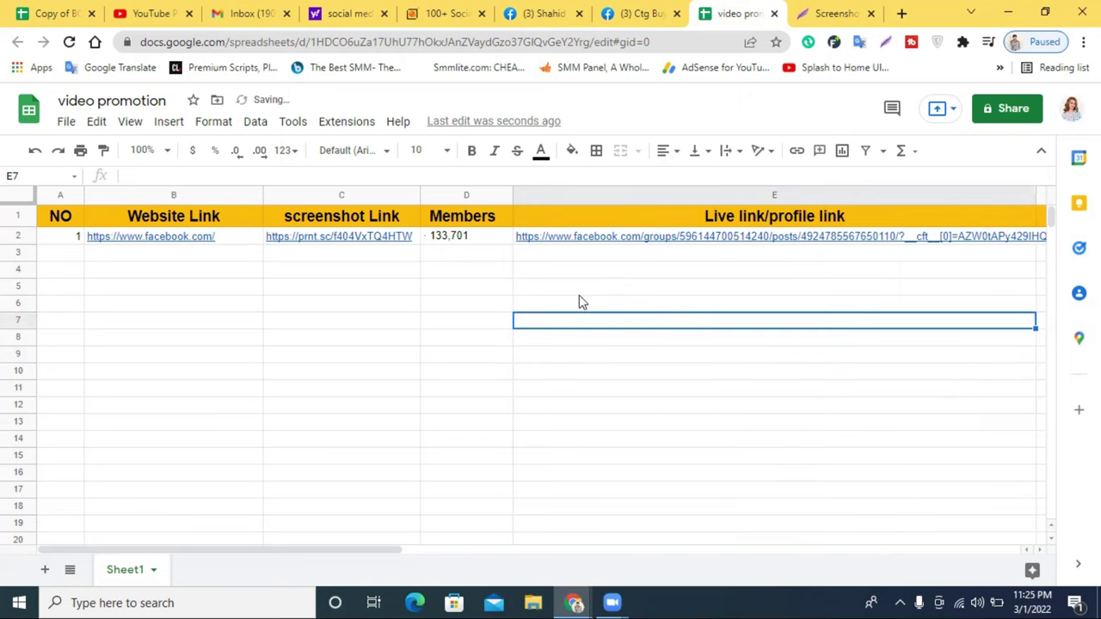
left_click(483, 241)
- Number column A from 1 to 19 in rows 2–20
left_click(79, 241)
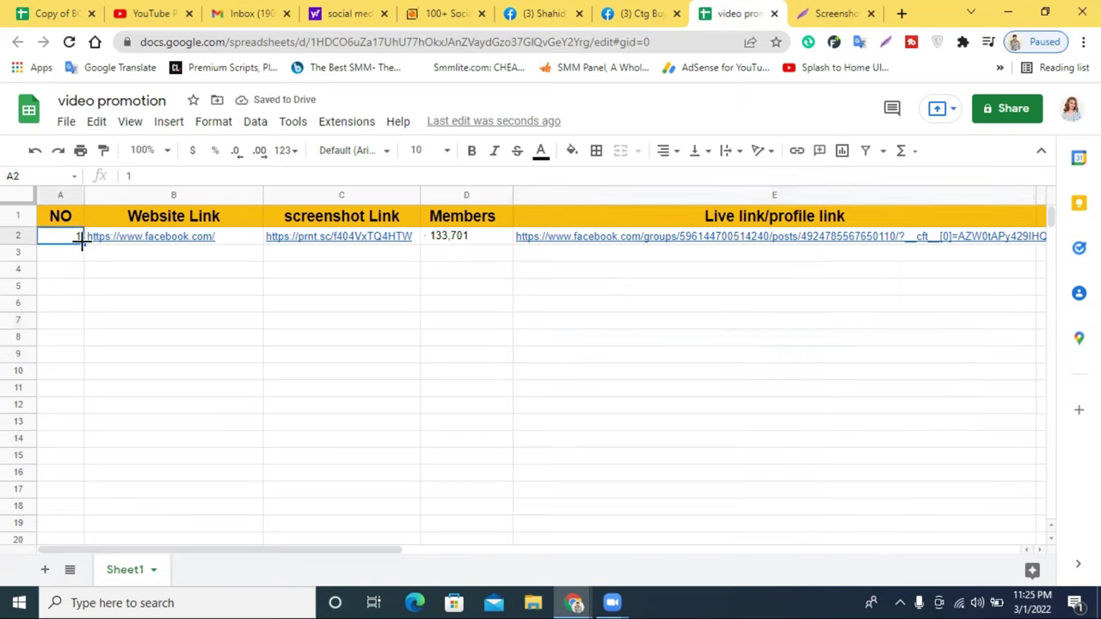
left_click_drag(79, 249, 66, 263)
double_click(67, 261)
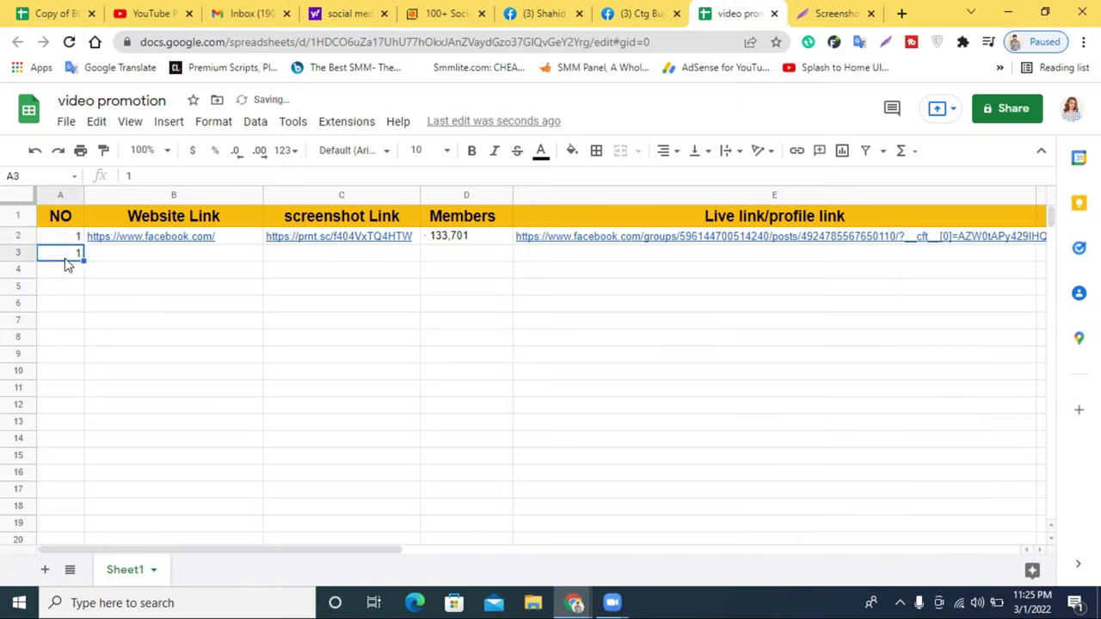
left_click(86, 270)
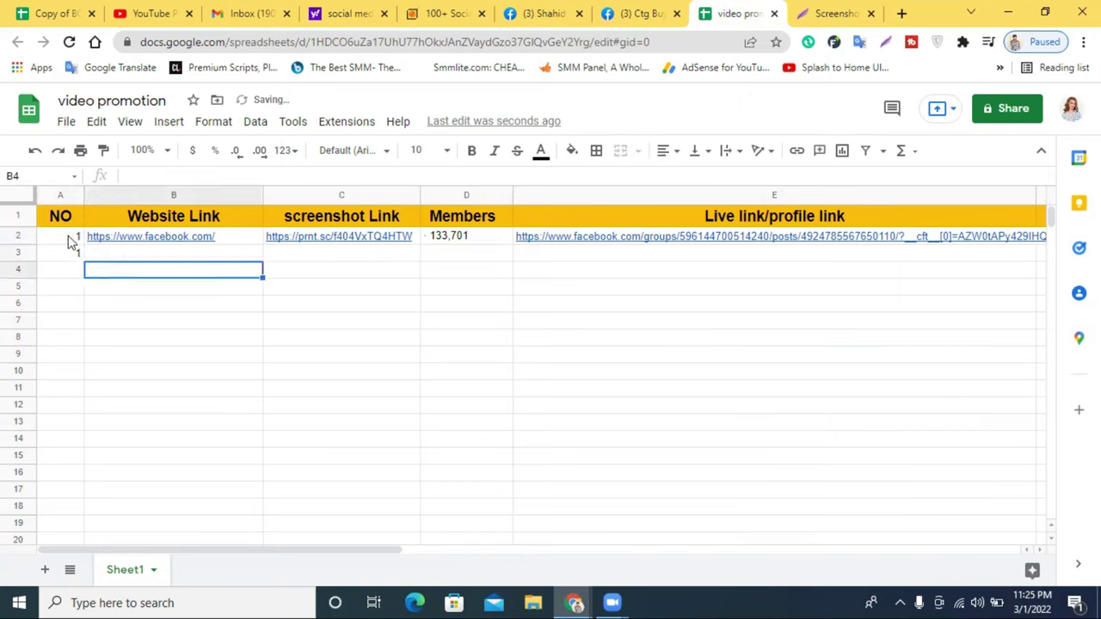
double_click(76, 253)
type("22")
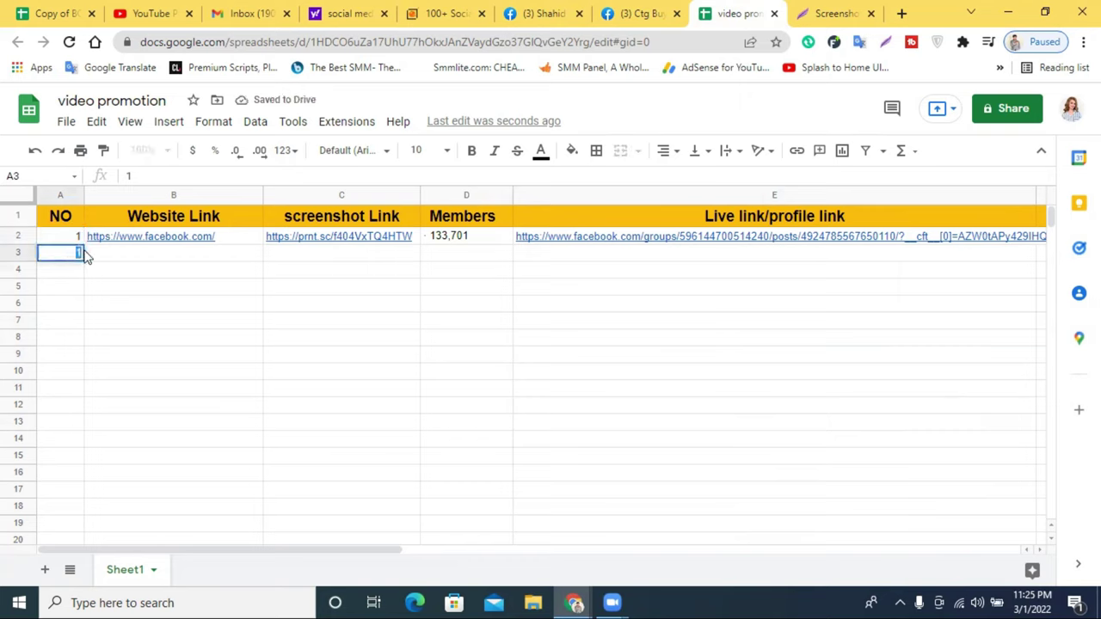
left_click(113, 295)
left_click(77, 256)
double_click(76, 253)
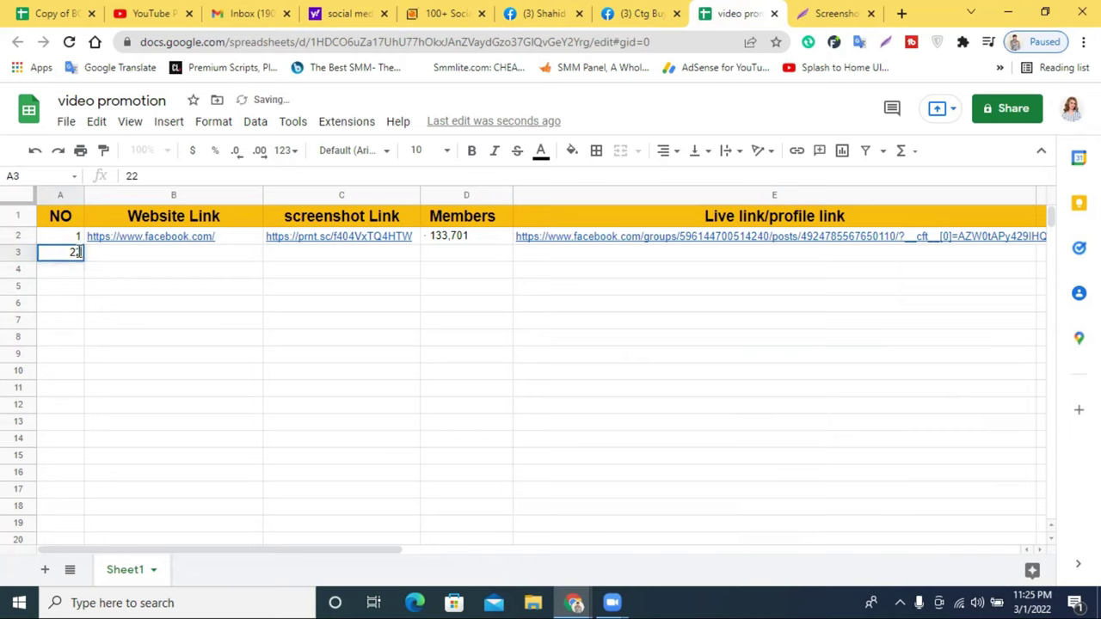
key("BackSpace")
left_click(103, 270)
left_click_drag(74, 241, 81, 535)
- Copy B2's website link, C2's screenshot link and D2's 133,701 down to row 20
left_click(217, 241)
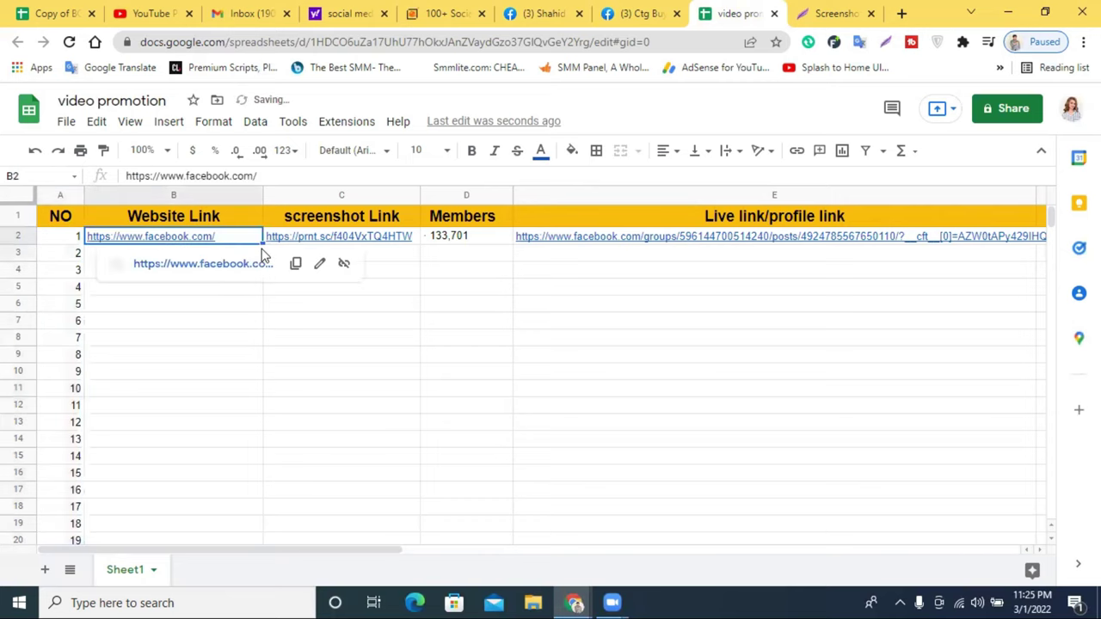
left_click_drag(262, 241, 211, 537)
left_click(394, 244)
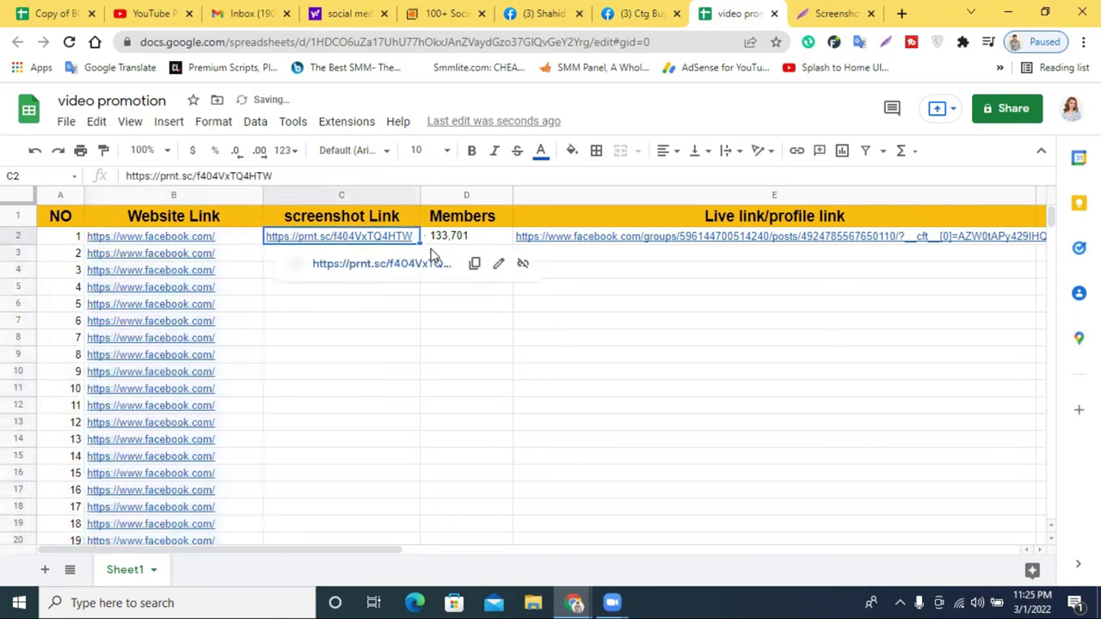
left_click_drag(421, 245, 408, 539)
left_click(492, 237)
left_click_drag(511, 244, 519, 541)
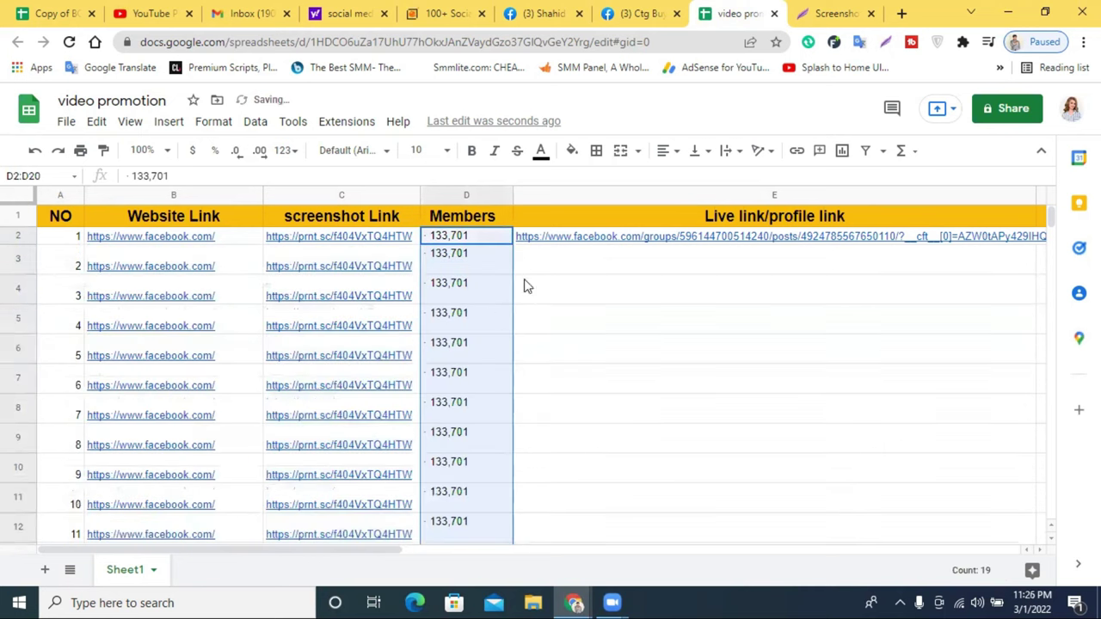
- Copy E2's post link down column E through row 20
left_click(659, 240)
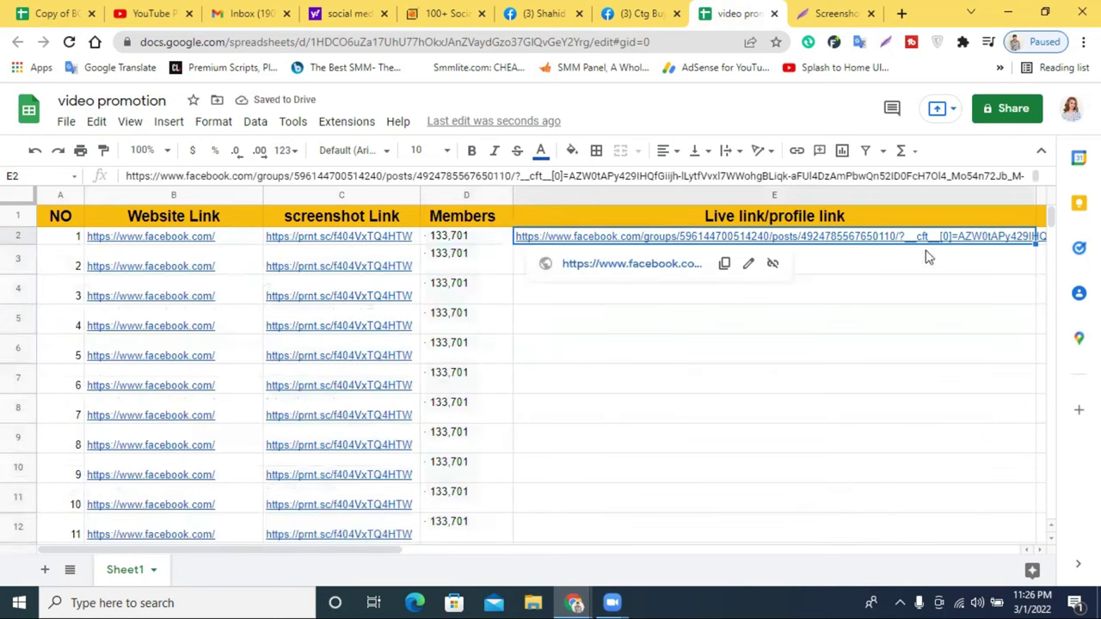
left_click_drag(1035, 244, 922, 325)
scroll(922, 325, "down", 2)
left_click_drag(1037, 322, 1035, 409)
left_click(653, 456)
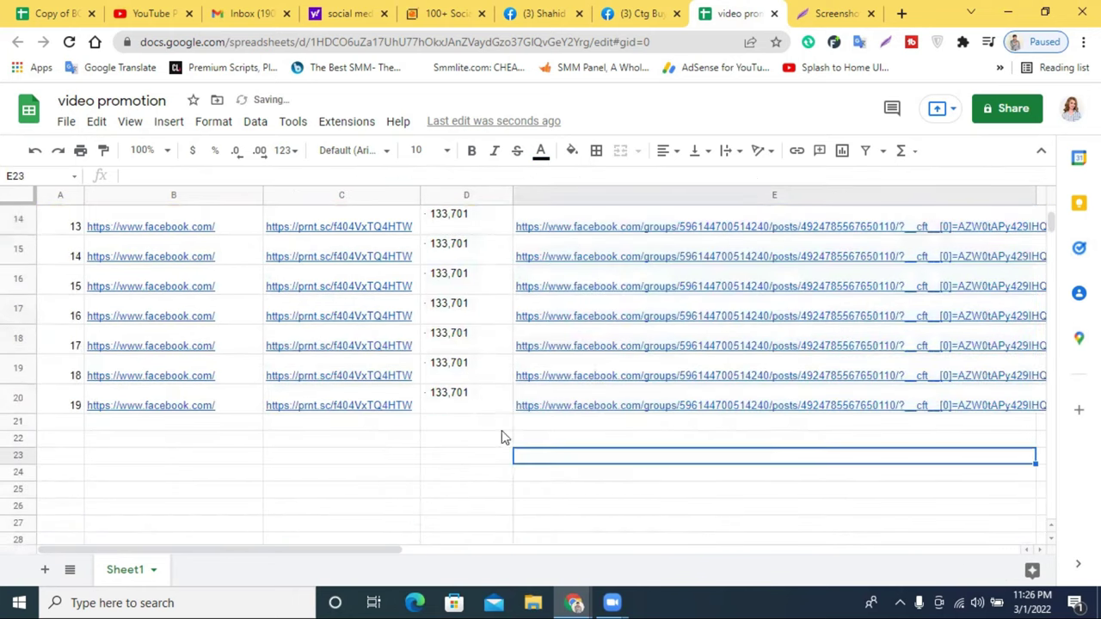
scroll(487, 404, "up", 5)
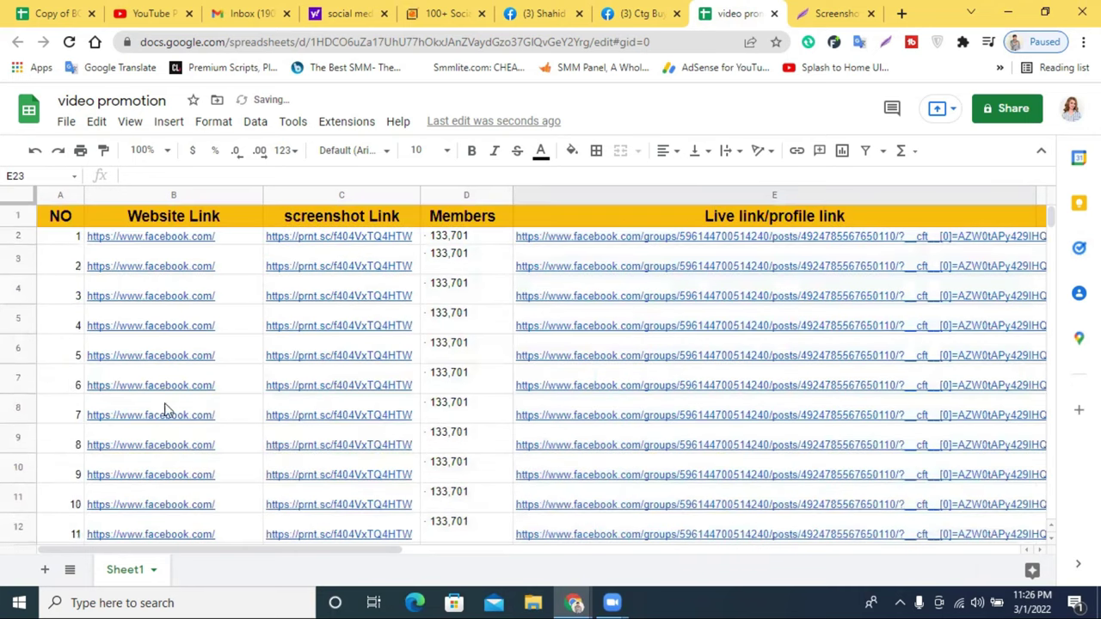
scroll(336, 344, "down", 6)
scroll(509, 387, "up", 1)
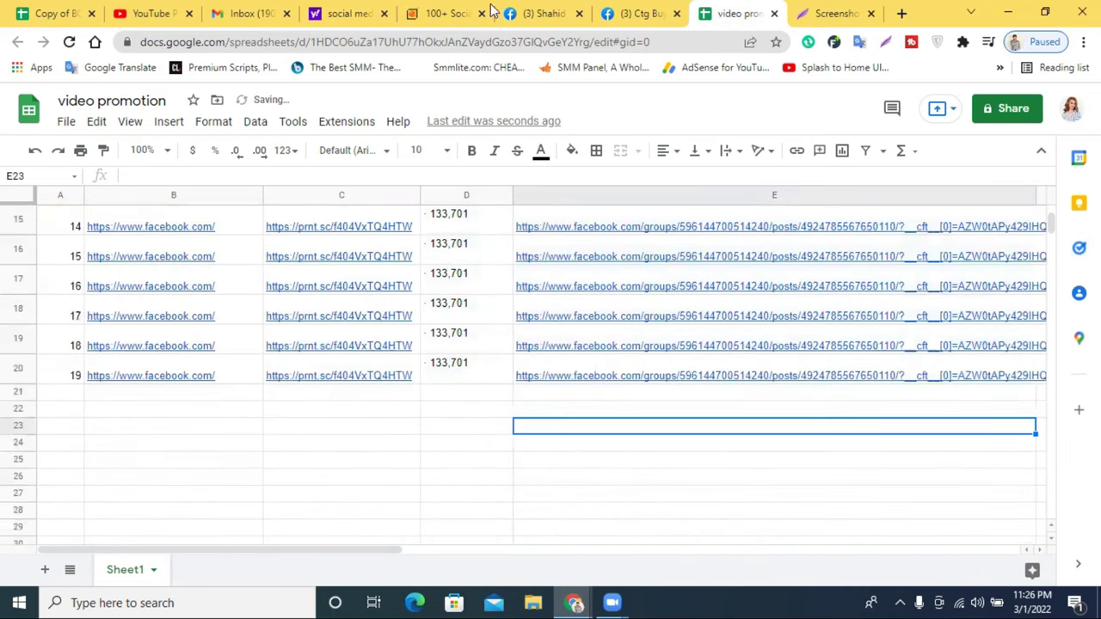
- Leave the Fiverr gig window and Alt+Tab back to the 'video promotion' sheet
left_click(576, 602)
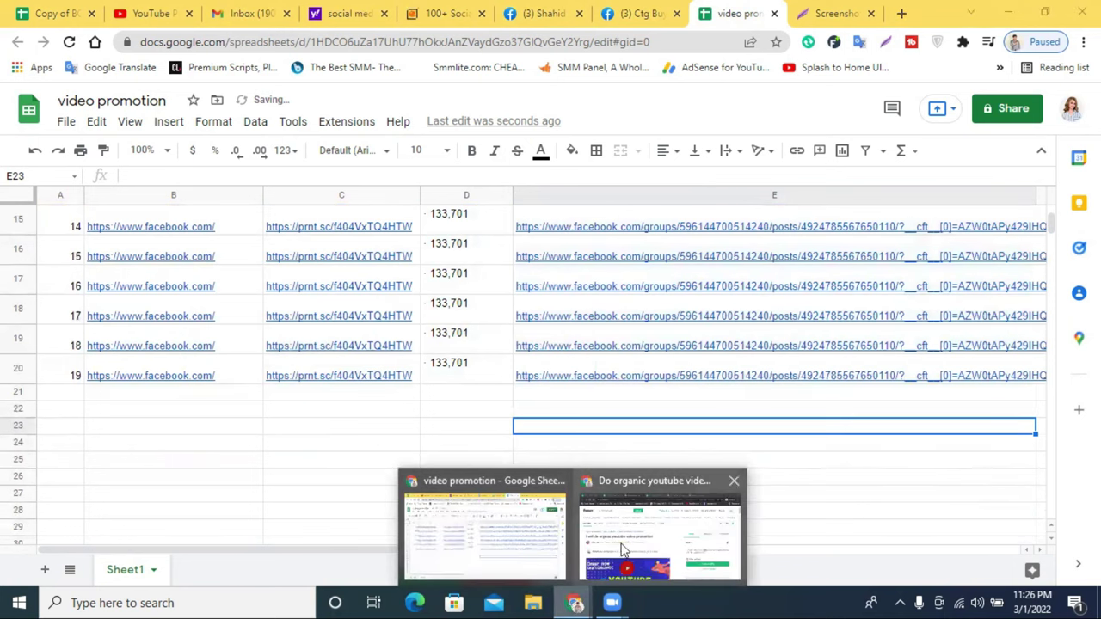
left_click(623, 542)
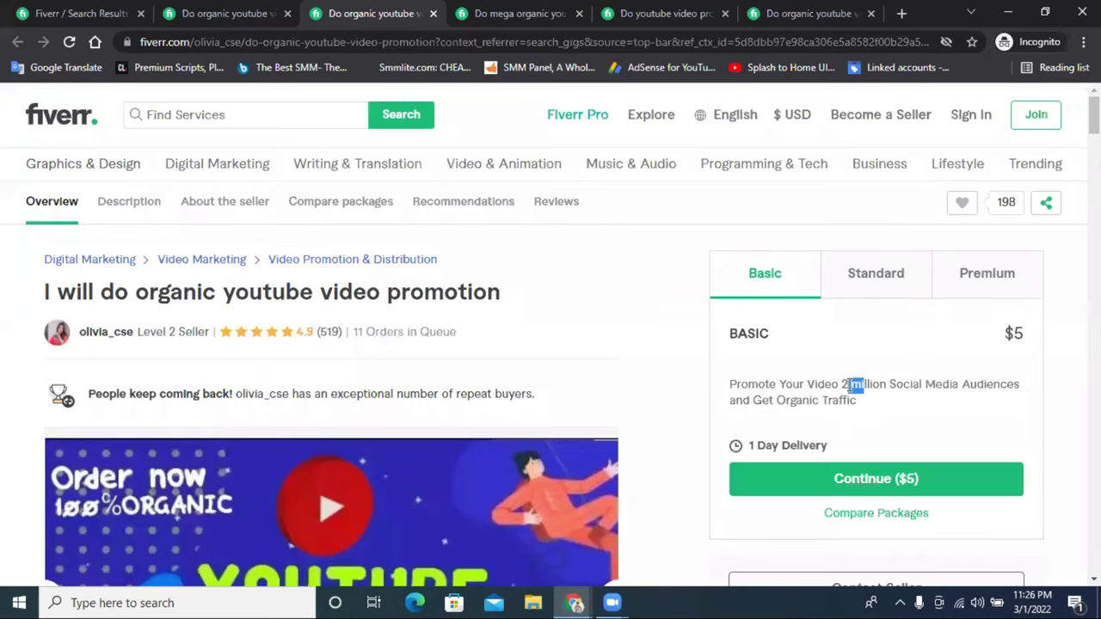
left_click(576, 602)
left_click(645, 542)
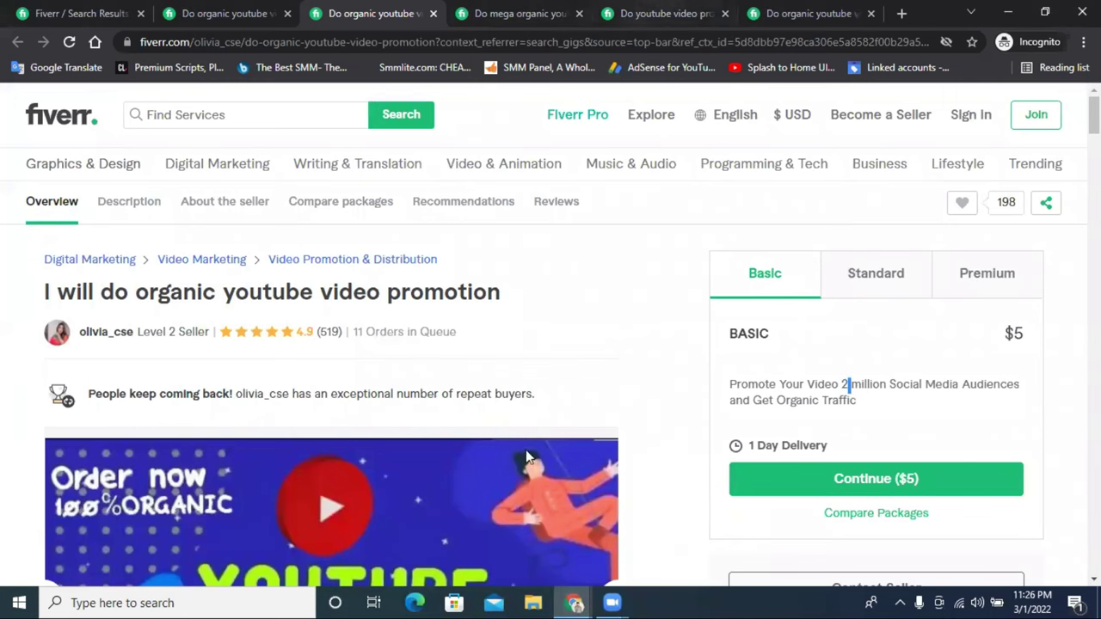
left_click(575, 602)
key("alt+Tab")
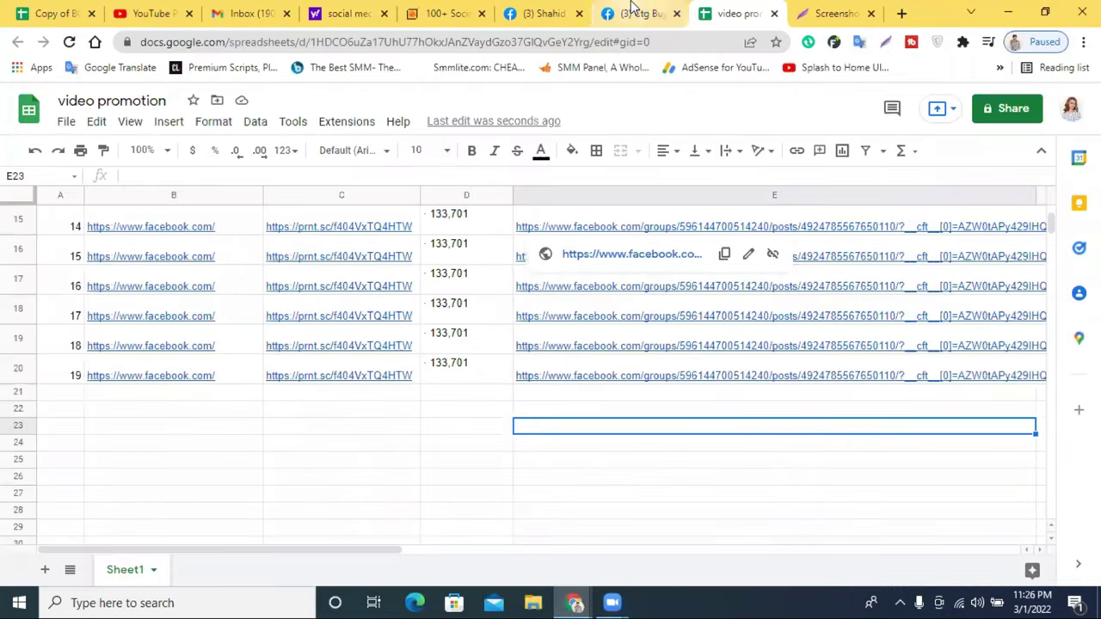
- Insert a first SUM of the Members column into D22
left_click(488, 427)
scroll(526, 334, "up", 5)
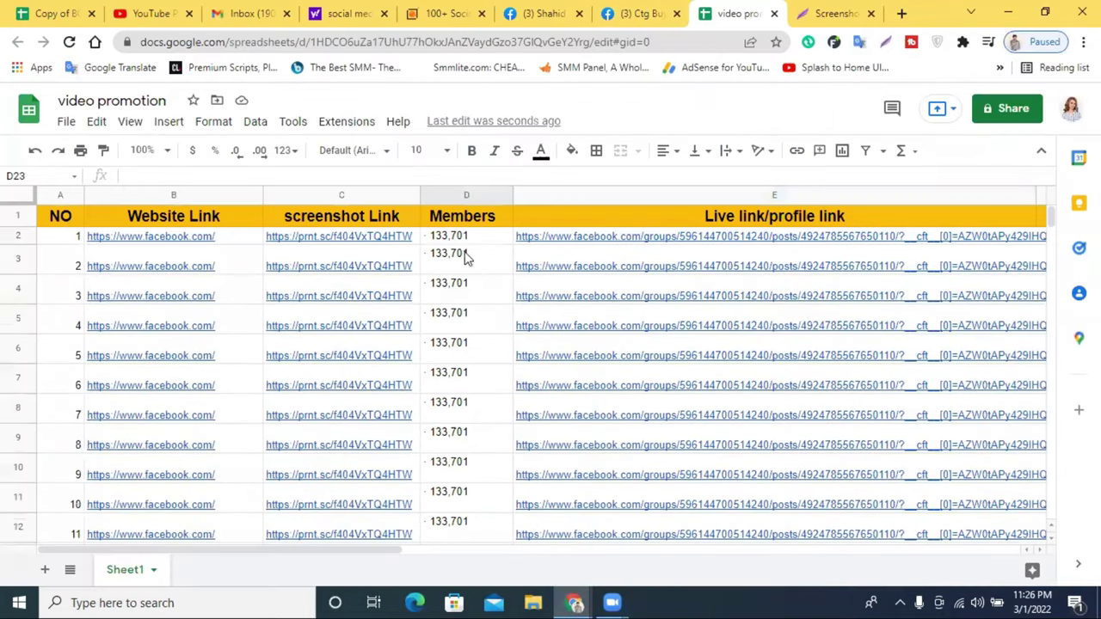
left_click_drag(482, 246, 484, 457)
scroll(484, 459, "down", 1)
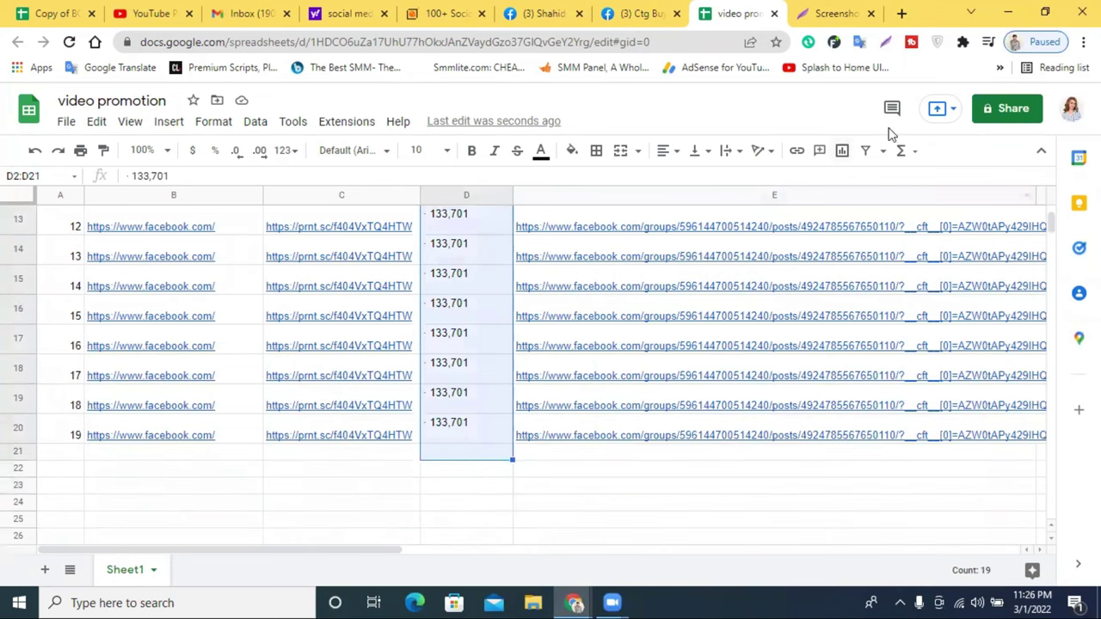
left_click(900, 150)
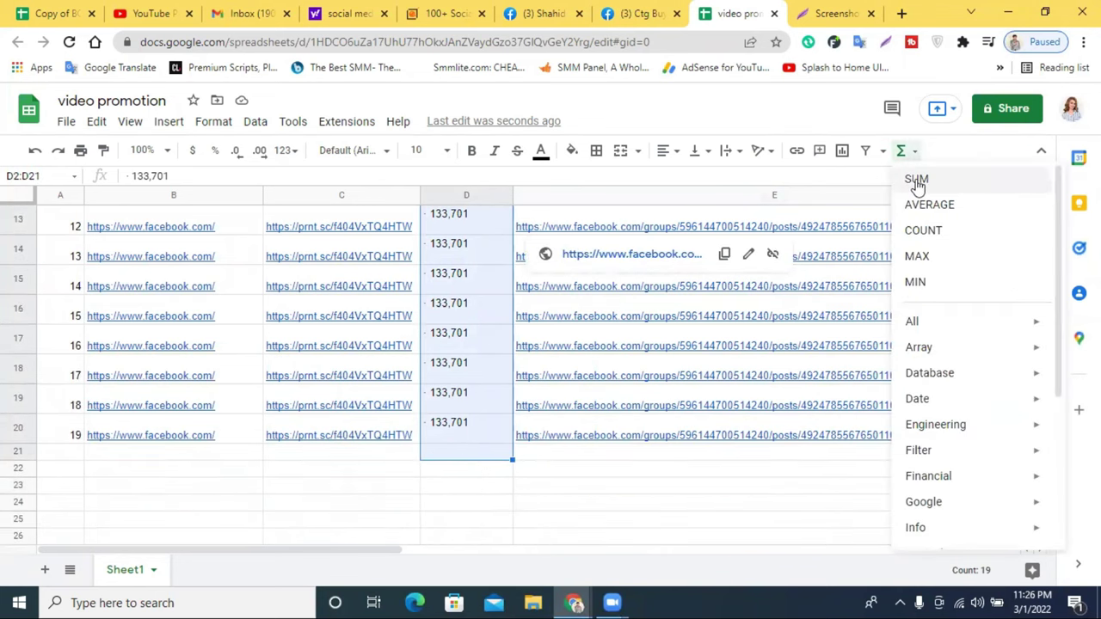
left_click(918, 181)
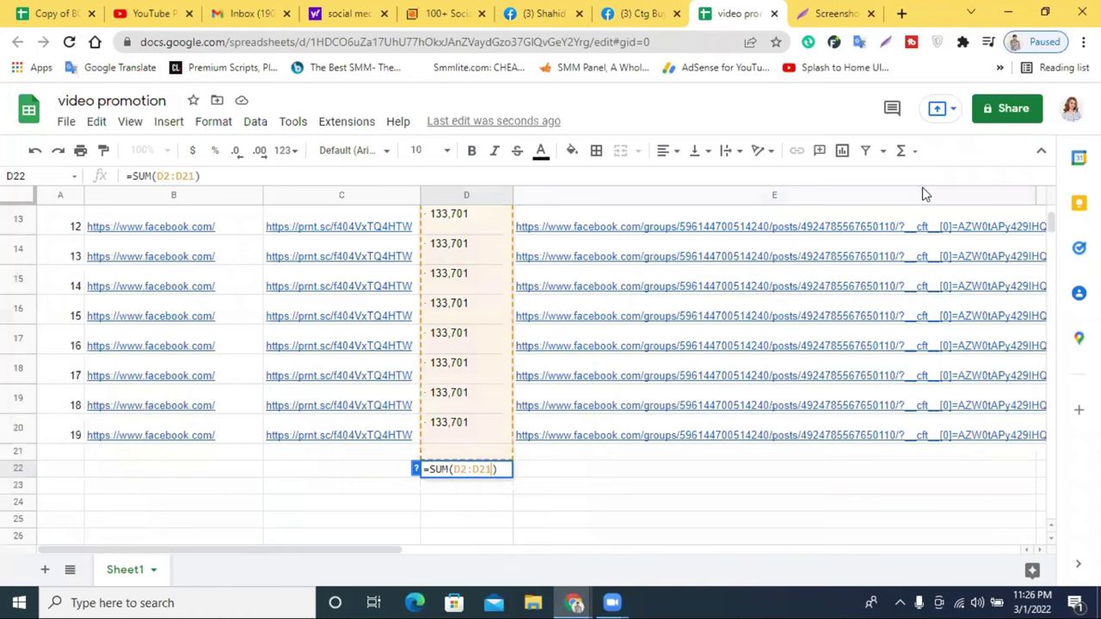
key("Return")
- Delete the stray leading character in D20 so 133,701 becomes a plain number
left_click(486, 458)
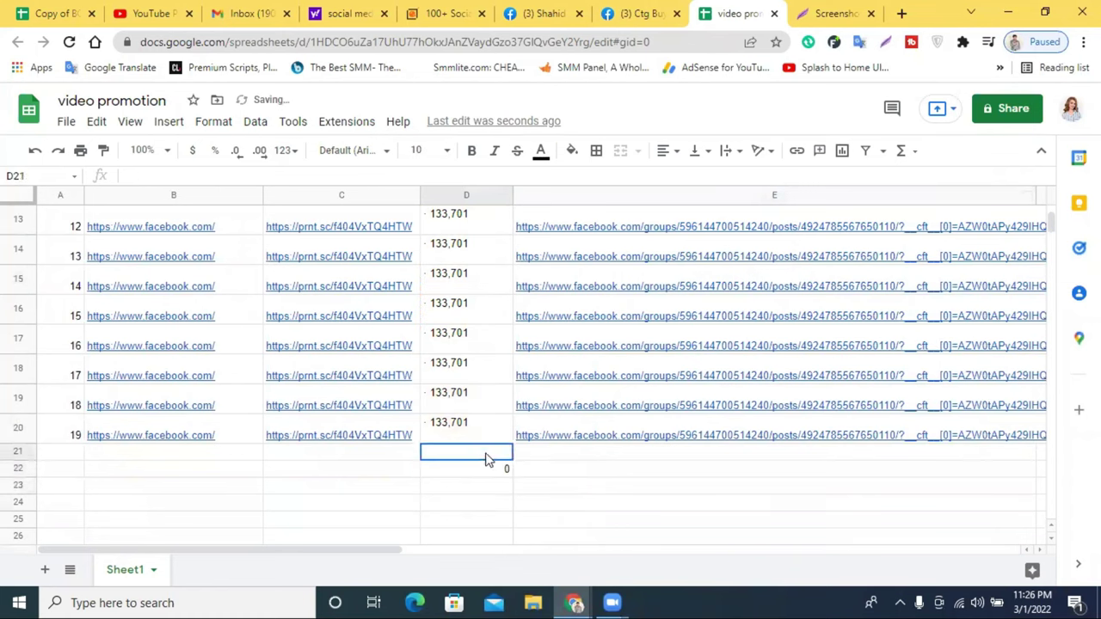
left_click(460, 423)
double_click(463, 424)
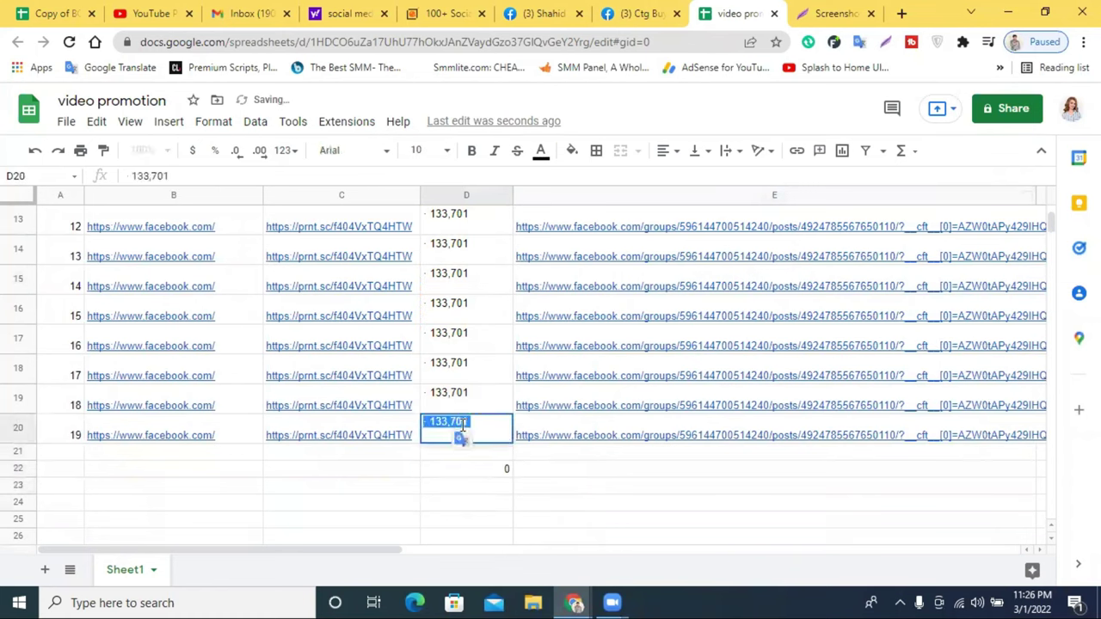
left_click(499, 491)
left_click(454, 428)
double_click(431, 424)
key("BackSpace")
left_click(432, 397)
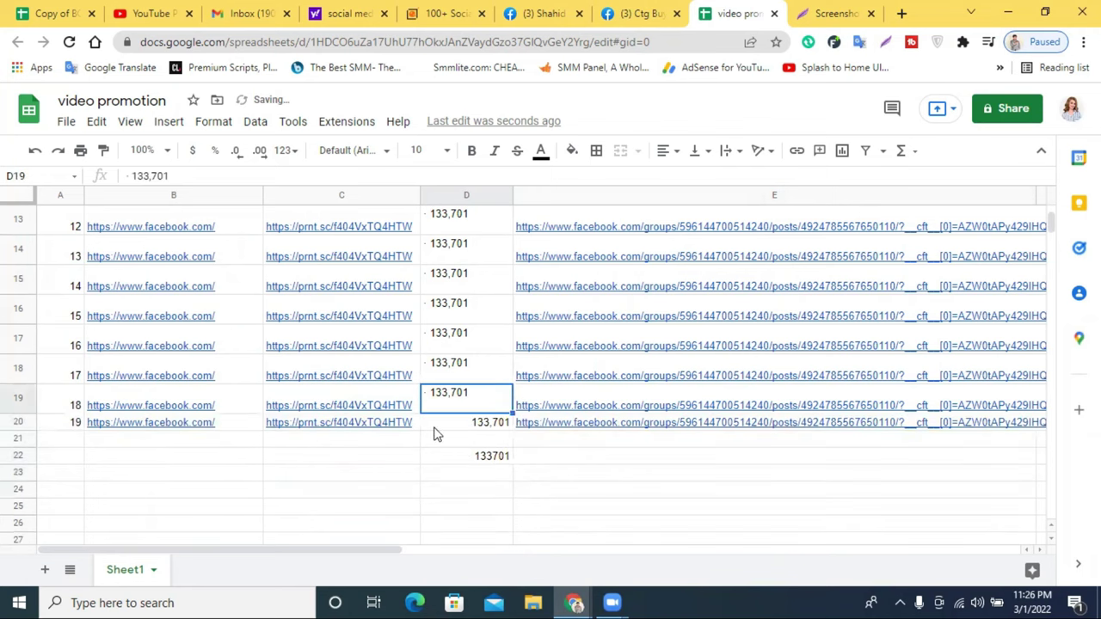
- Fill the numeric 133,701 from D20 up through D13 and on to D2
left_click(495, 427)
left_click_drag(510, 430, 507, 226)
scroll(507, 258, "up", 3)
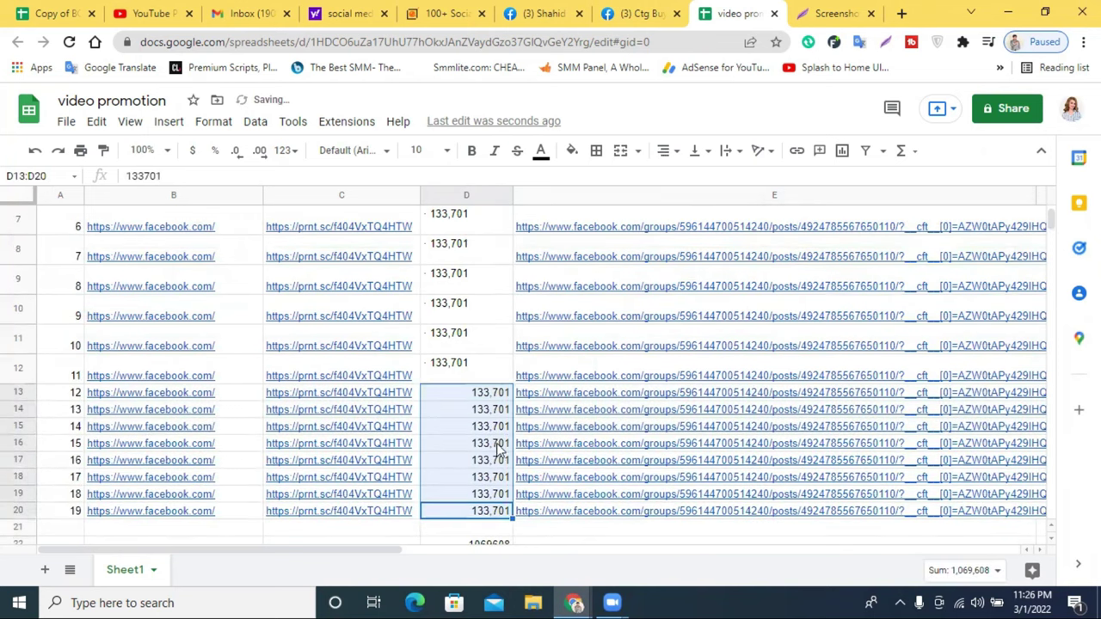
left_click(504, 538)
scroll(499, 499, "down", 1)
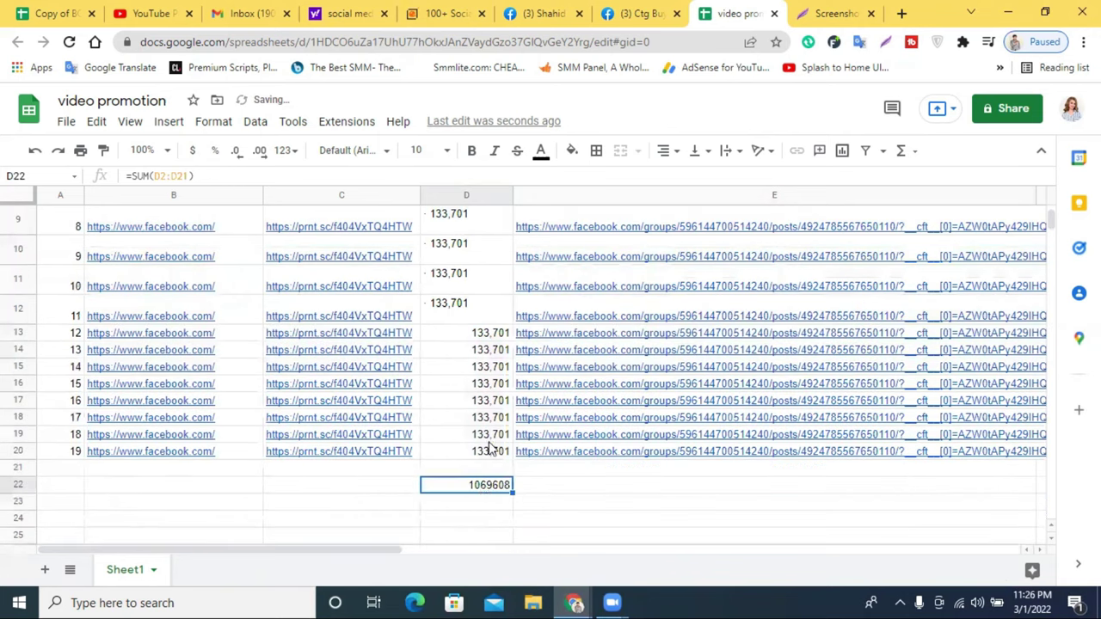
double_click(486, 484)
left_click(481, 484)
key("Tab")
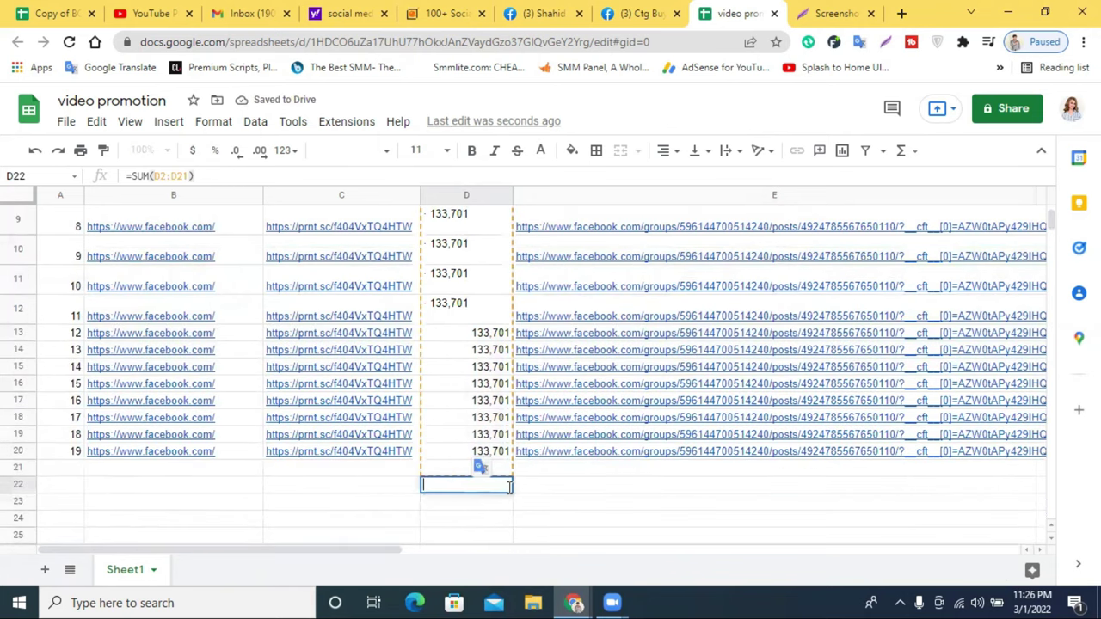
scroll(507, 481, "up", 1)
left_click(505, 397)
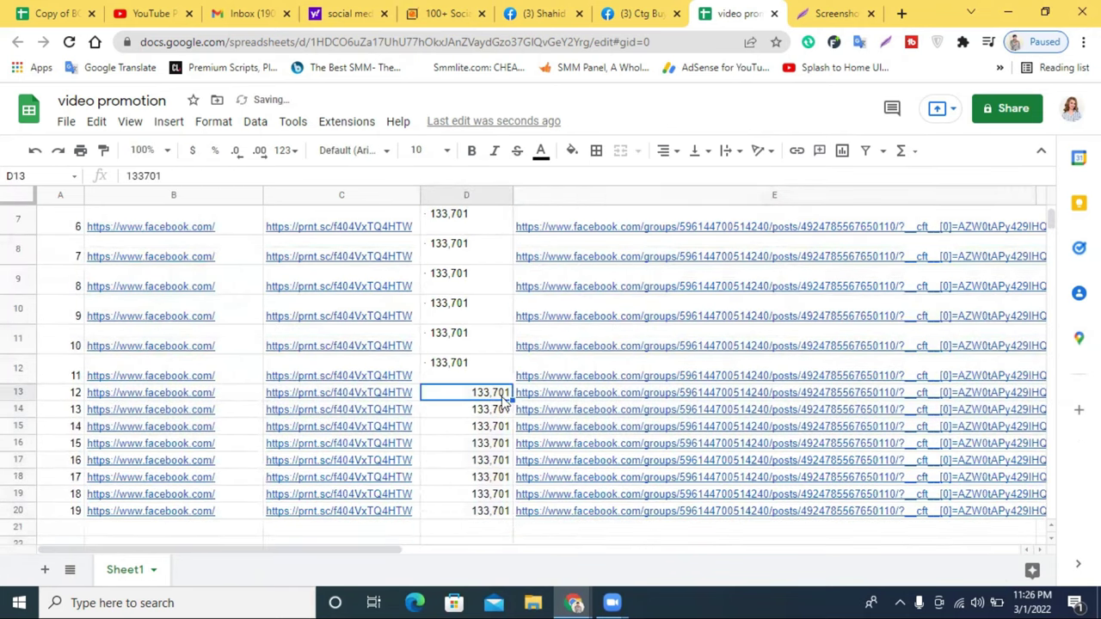
left_click_drag(505, 397, 503, 240)
- SUM the range D2:D21 into D22, giving 2,540,319
scroll(544, 409, "down", 2)
left_click(516, 405)
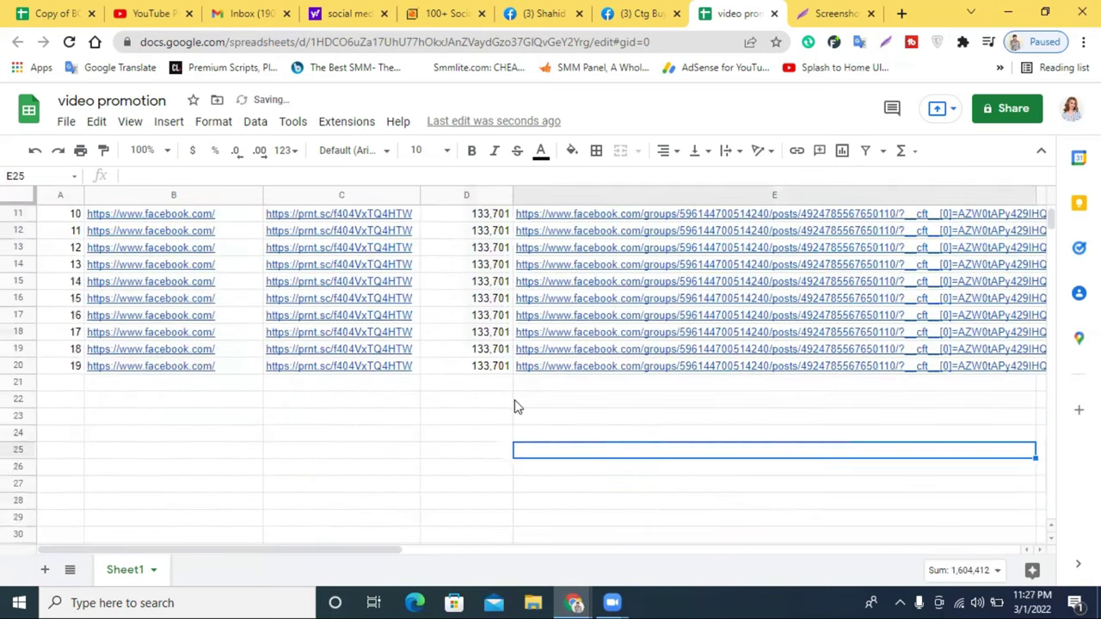
scroll(516, 405, "up", 5)
left_click(477, 245)
left_click_drag(476, 303, 489, 475)
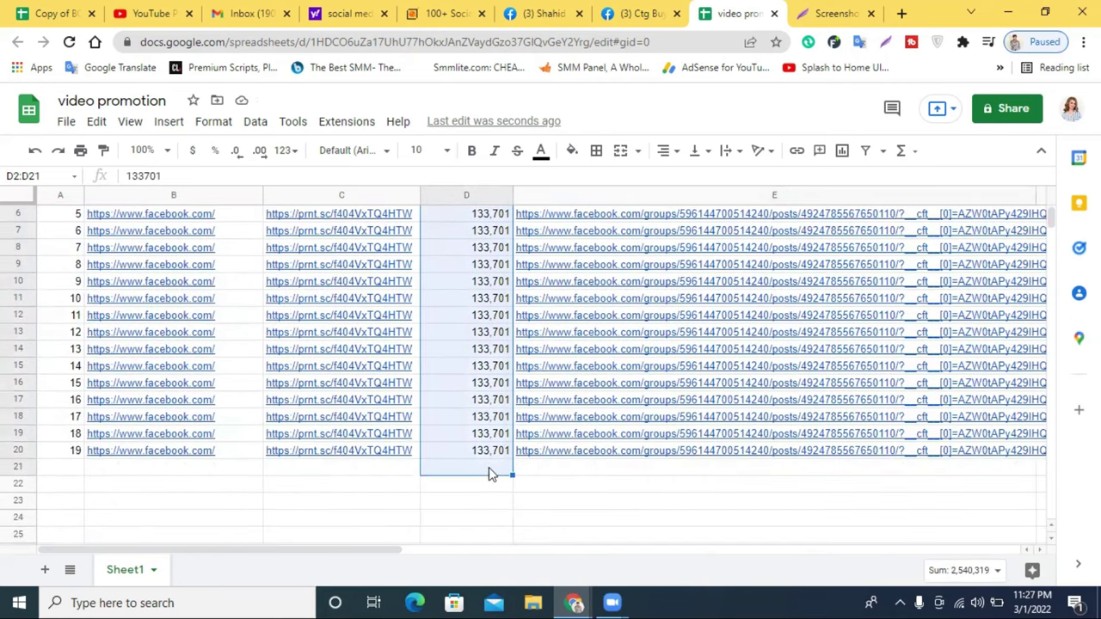
left_click(905, 153)
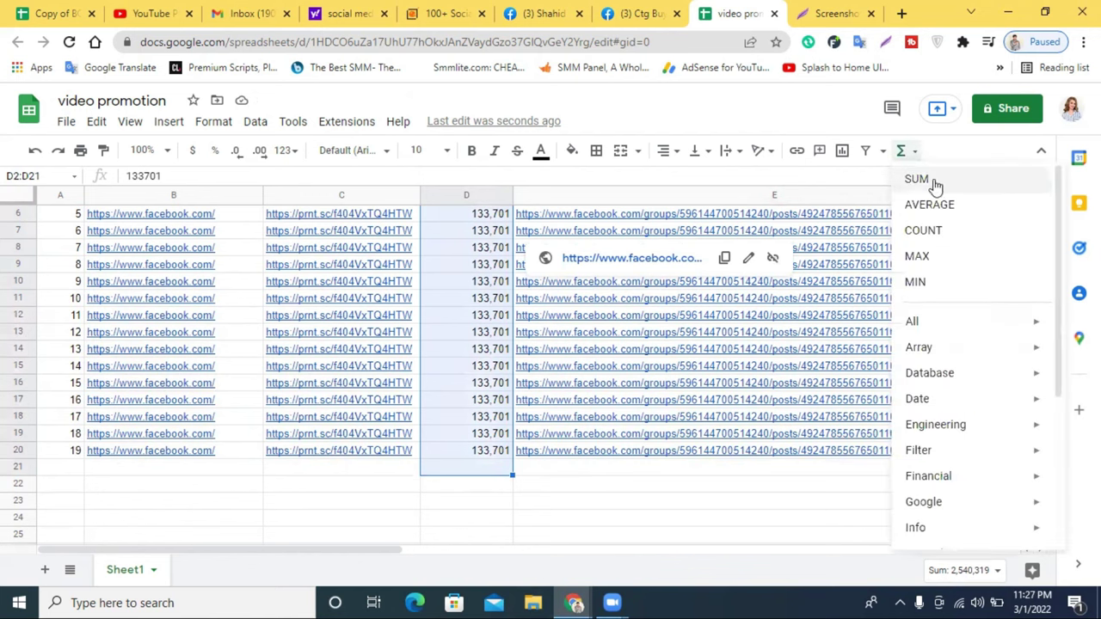
left_click(917, 179)
key("Return")
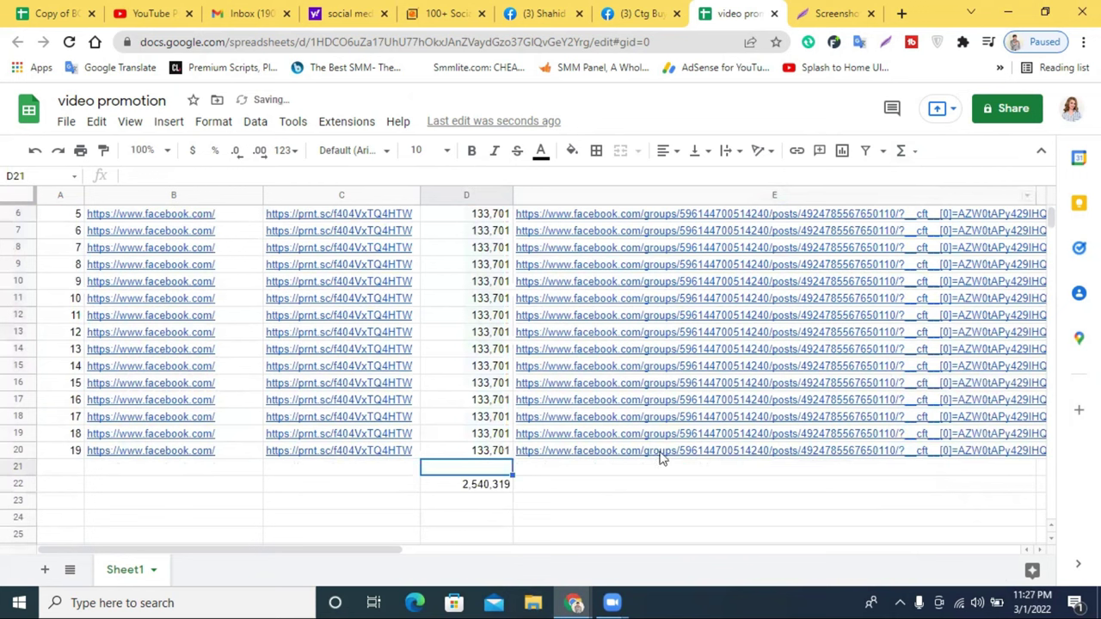
double_click(478, 487)
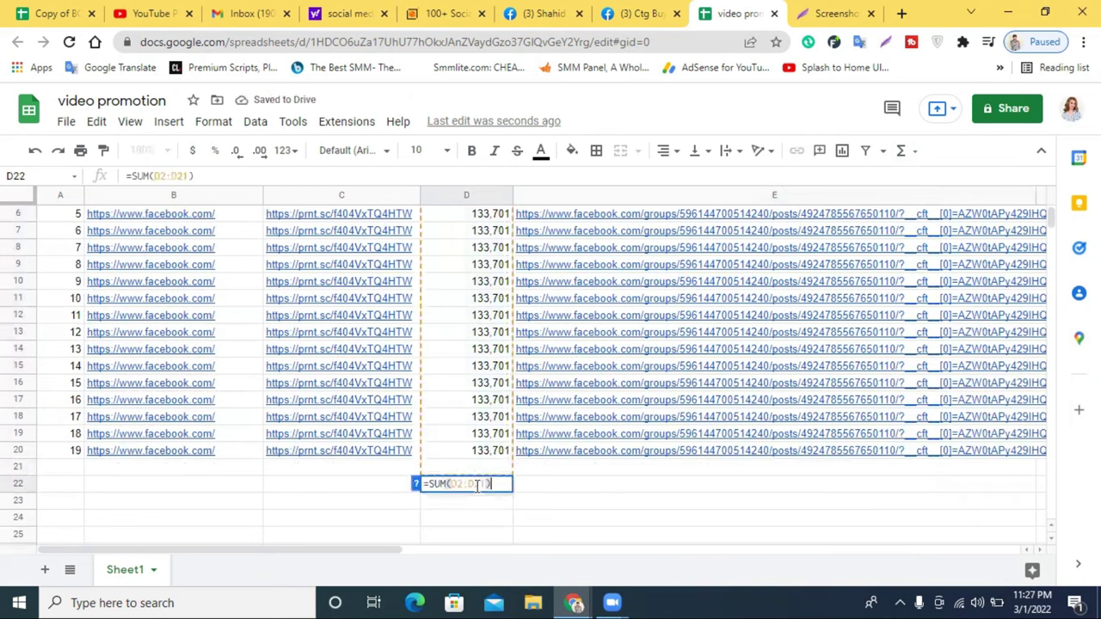
left_click(594, 490)
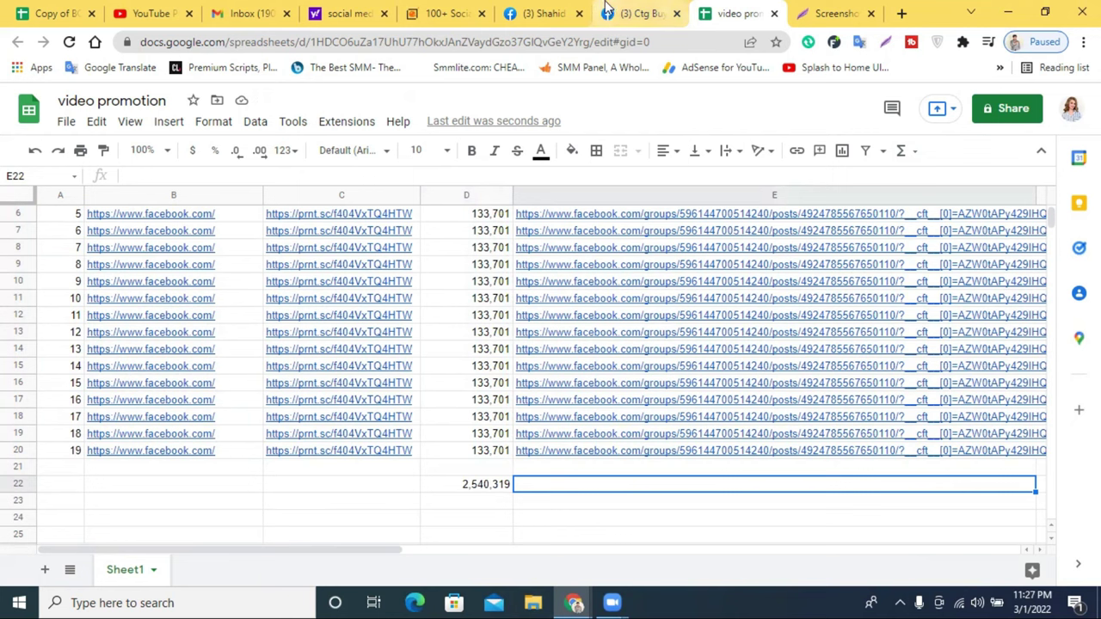
scroll(532, 380, "up", 3)
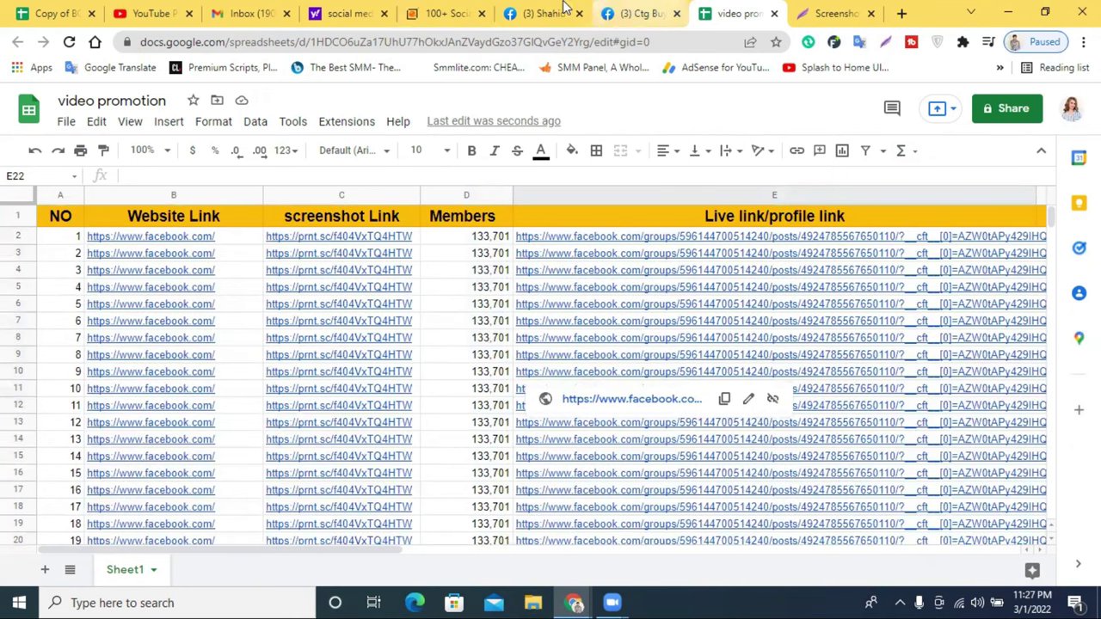
scroll(494, 414, "down", 5)
scroll(496, 413, "down", 3)
scroll(496, 413, "up", 2)
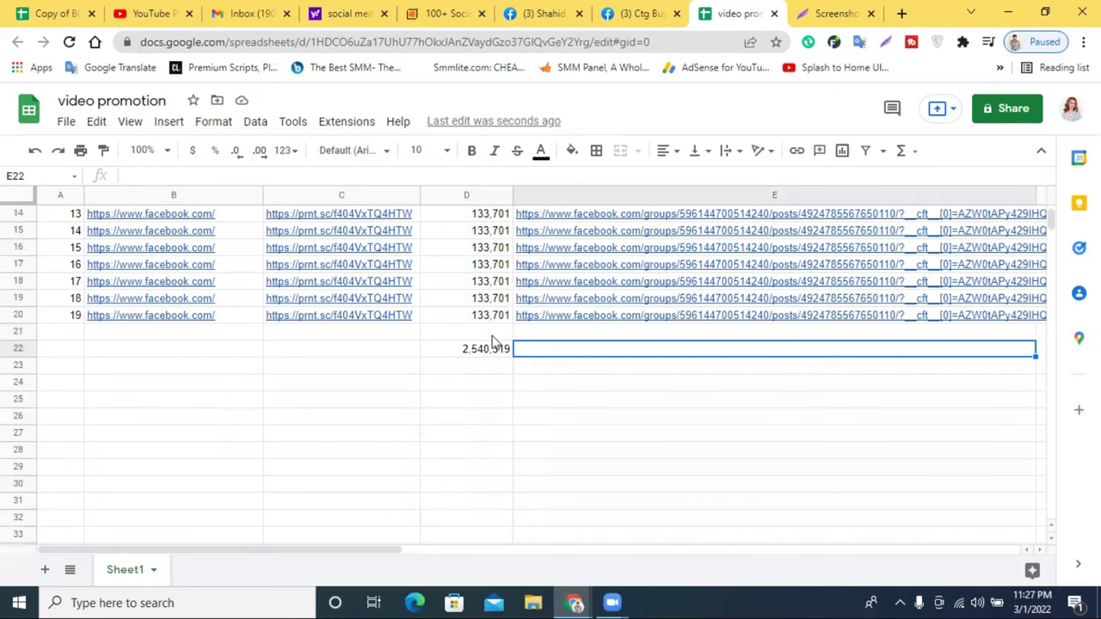
scroll(172, 275, "up", 5)
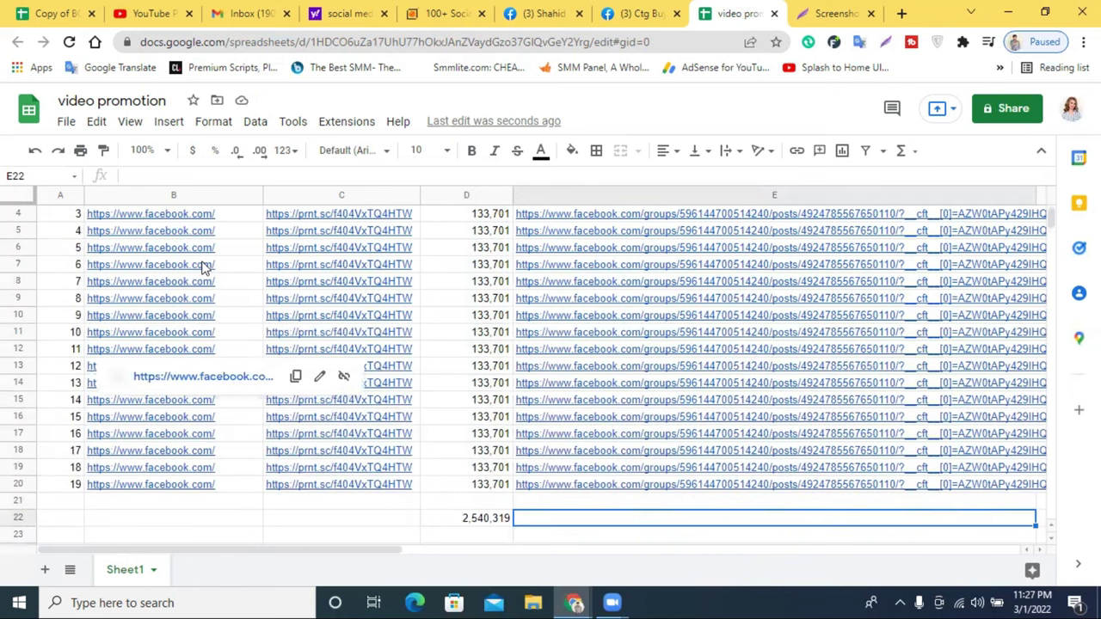
- Copy the Ctg Buy or Sell group's URL from the Facebook tab's address bar
left_click(197, 241)
double_click(197, 237)
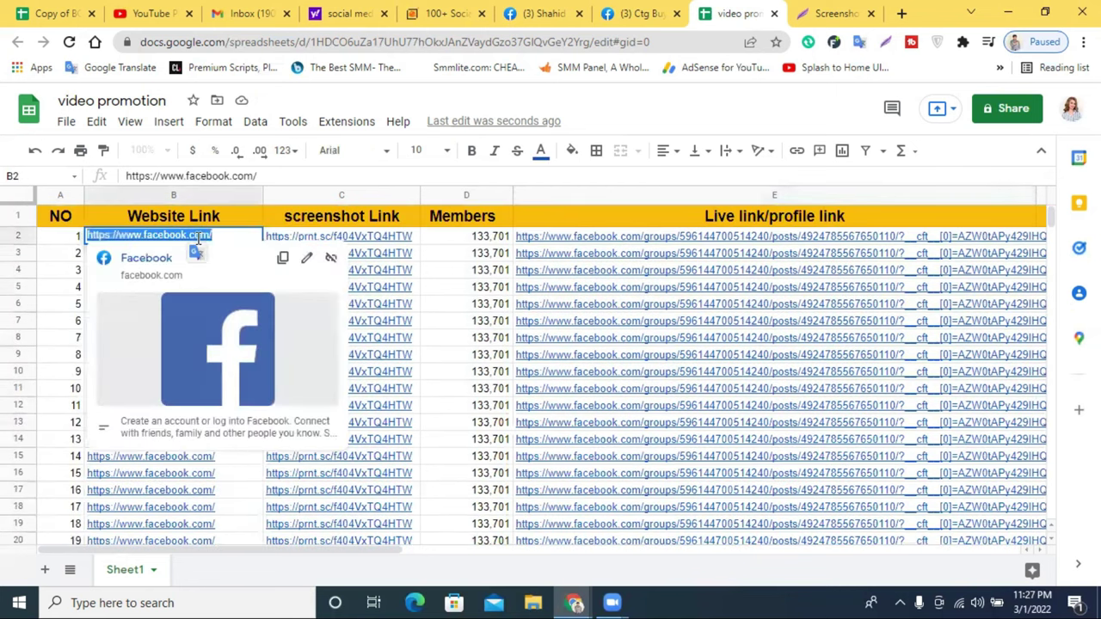
left_click(642, 9)
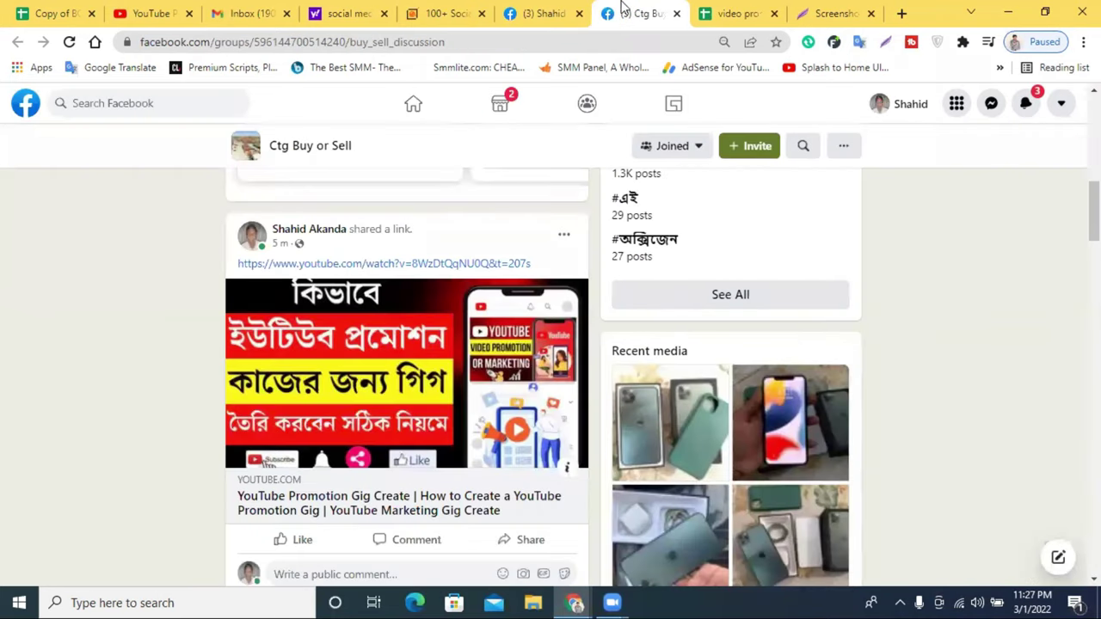
left_click(279, 43)
right_click(279, 43)
left_click(273, 43)
left_click(272, 43)
right_click(272, 43)
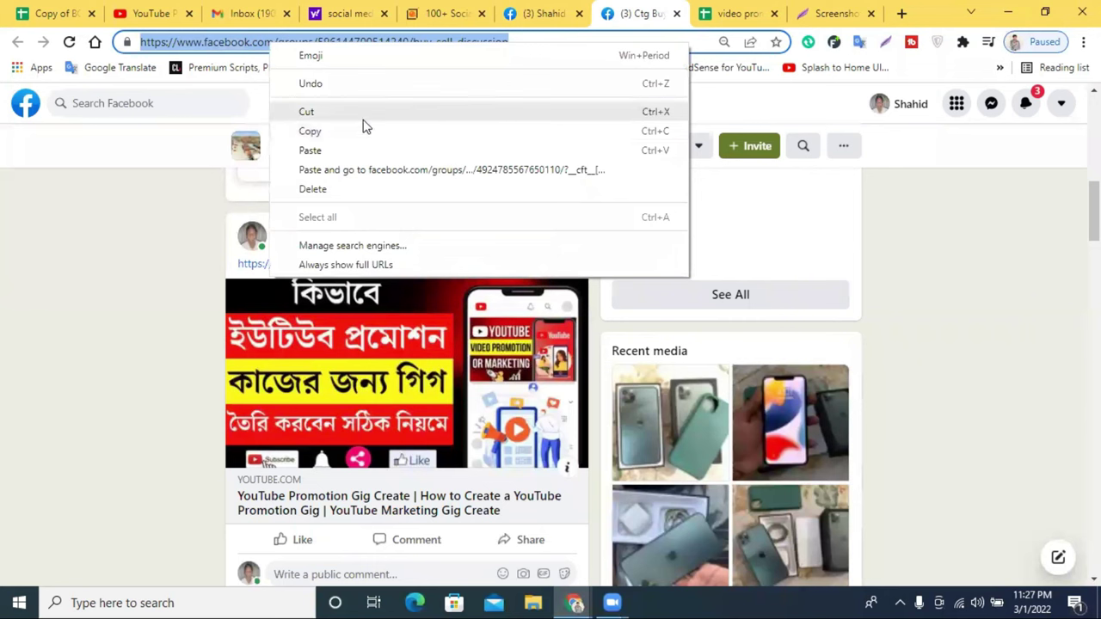
left_click(362, 129)
- Paste the group URL into B2 and fill it down to B20
left_click(723, 13)
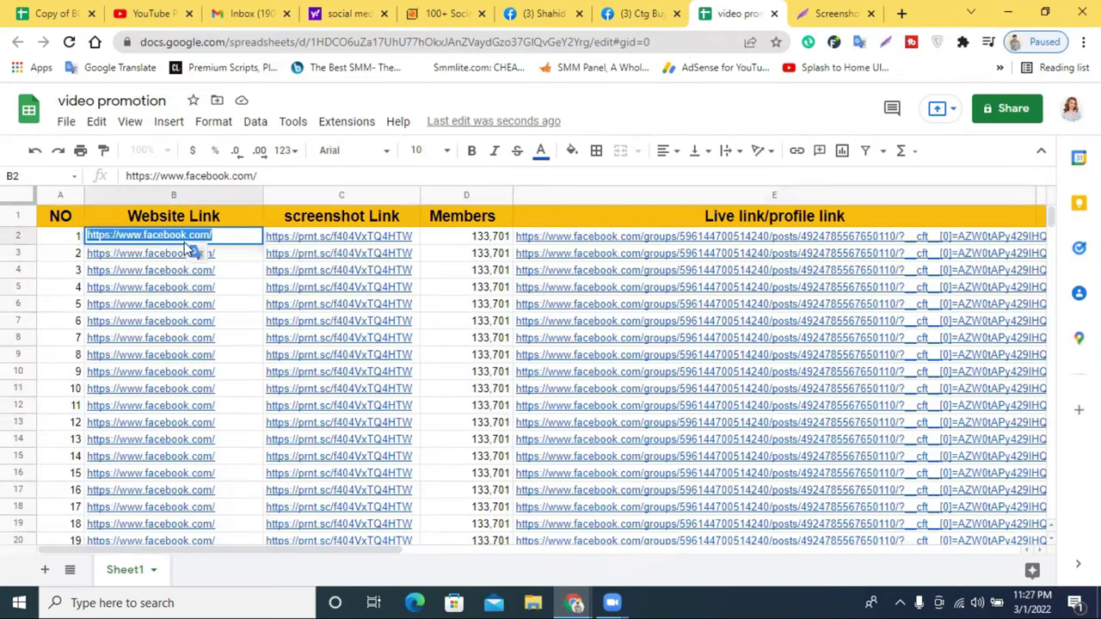
mouse_move(186, 237)
key("ctrl+v")
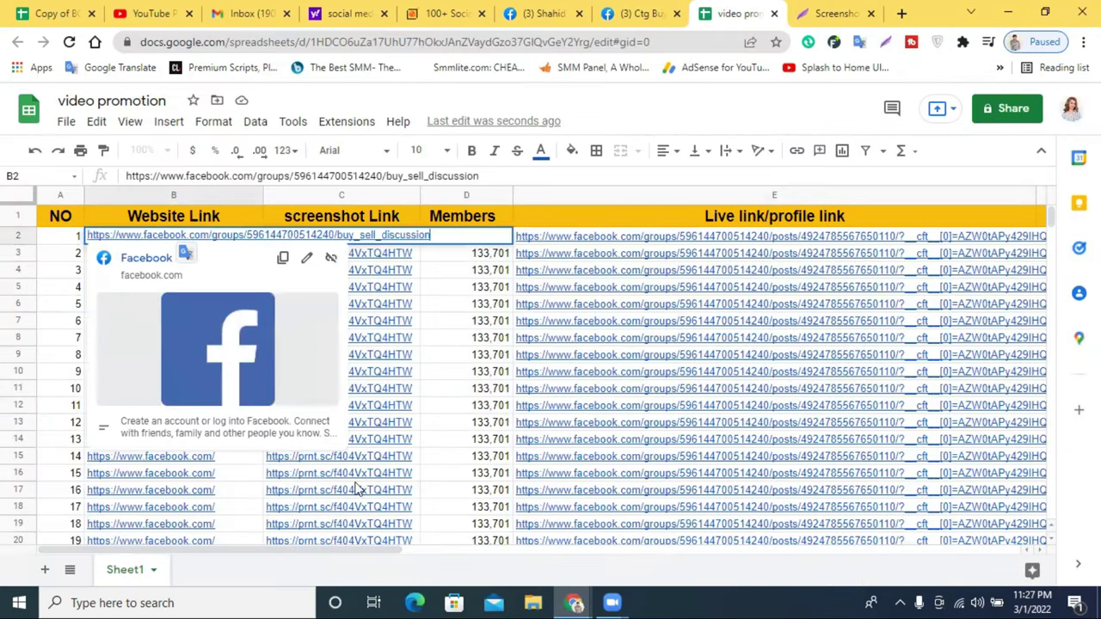
left_click(458, 405)
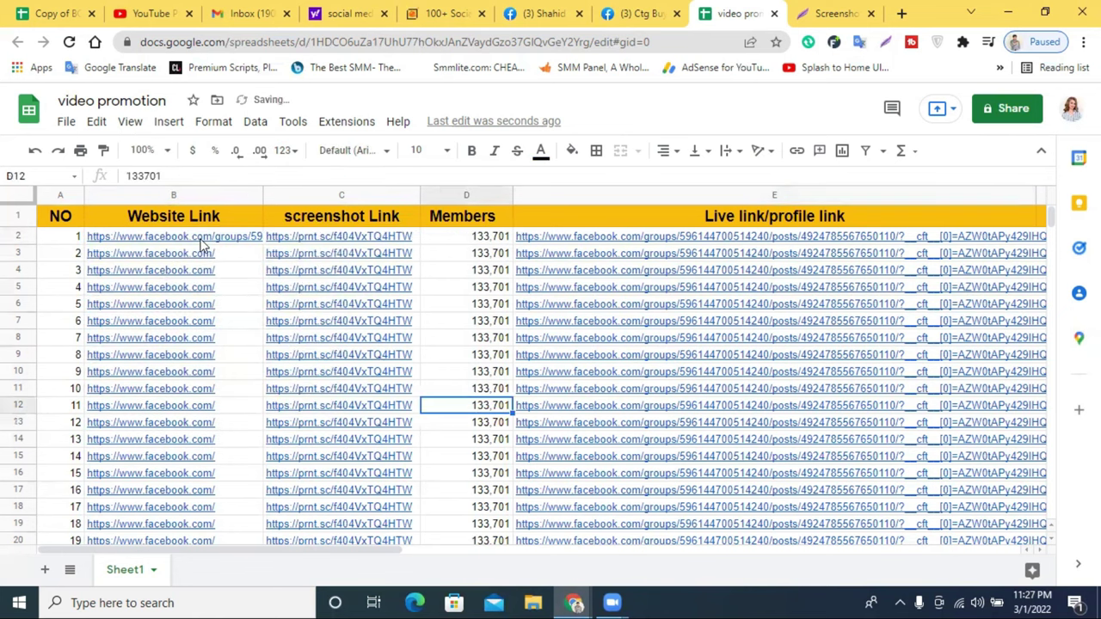
mouse_move(201, 245)
left_click(255, 240)
left_click_drag(259, 241, 351, 520)
left_click(267, 514)
scroll(401, 504, "up", 2)
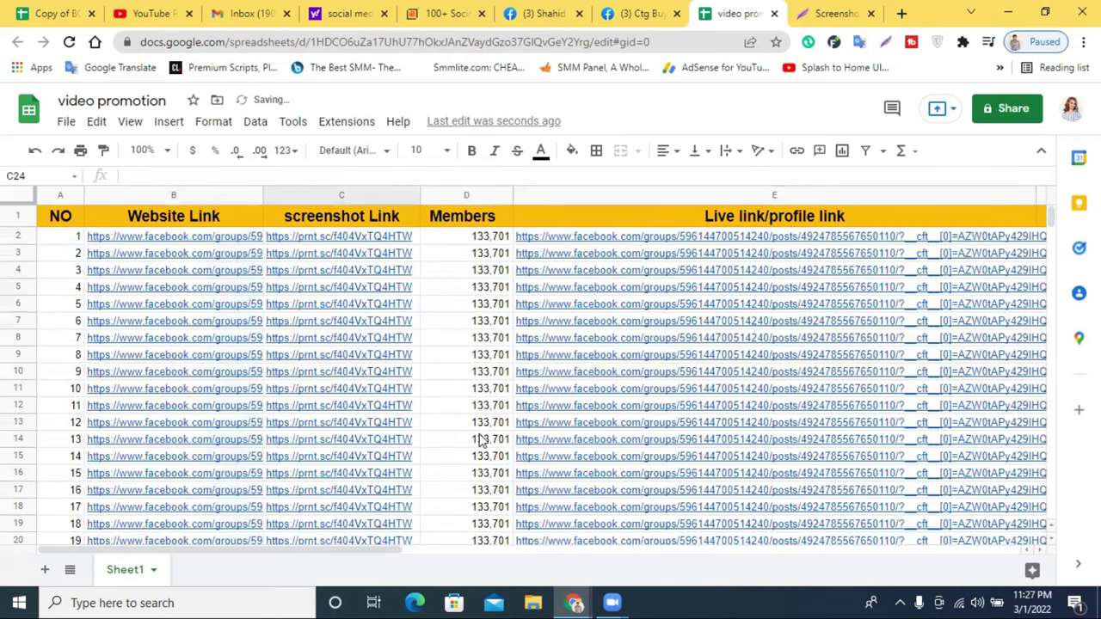
scroll(464, 413, "down", 3)
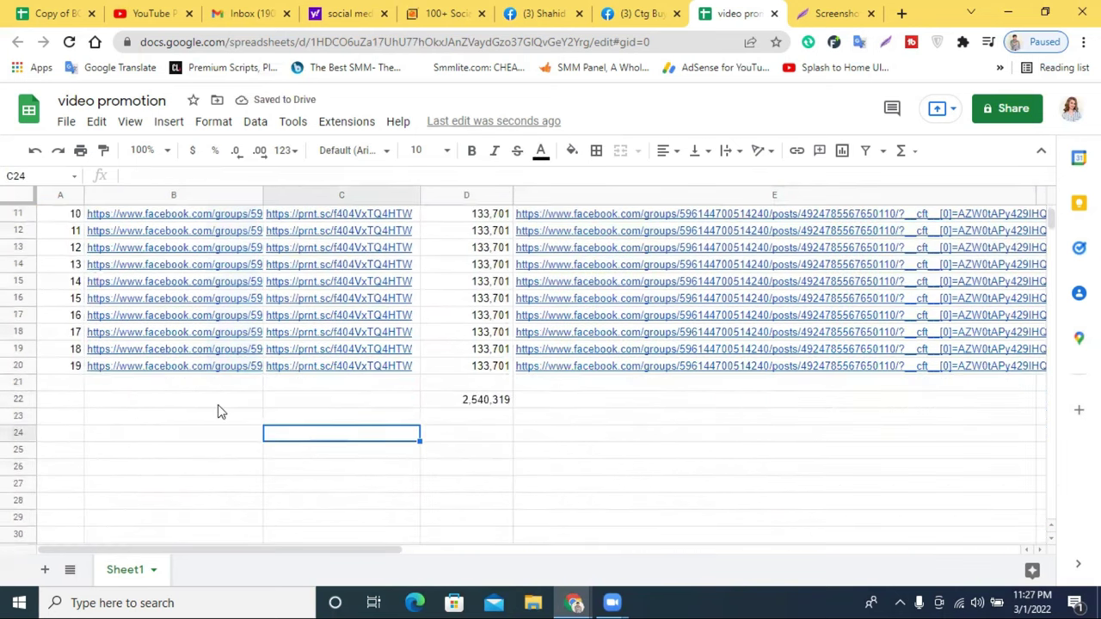
scroll(344, 404, "up", 1)
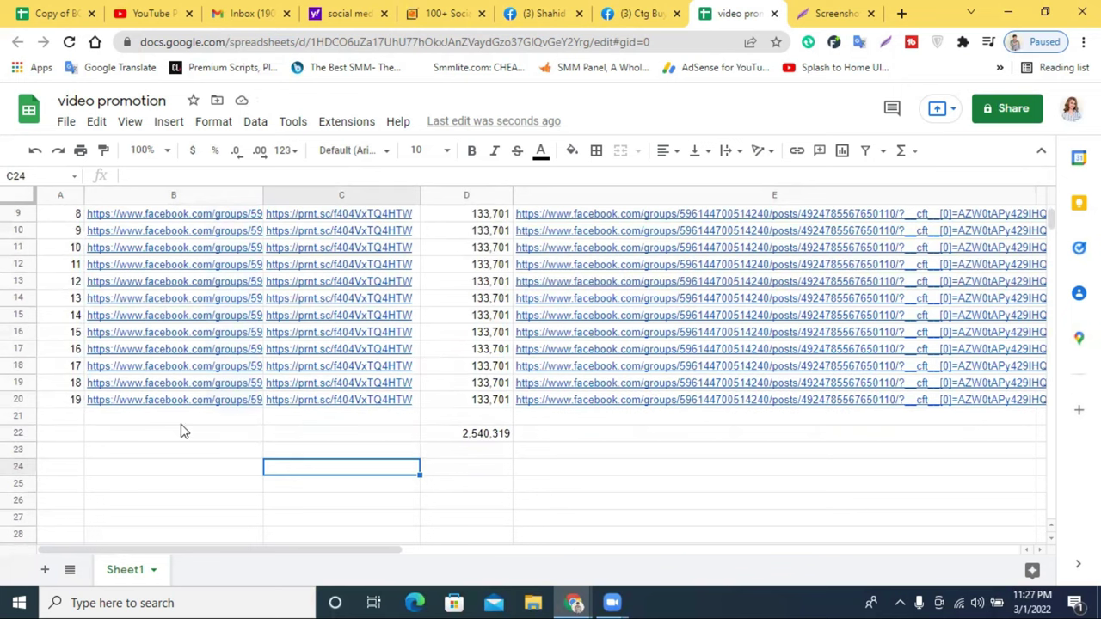
- Check rows 22–23 and glance at the Facebook and social-site tabs before returning to the sheet
left_click(126, 439)
left_click(18, 432)
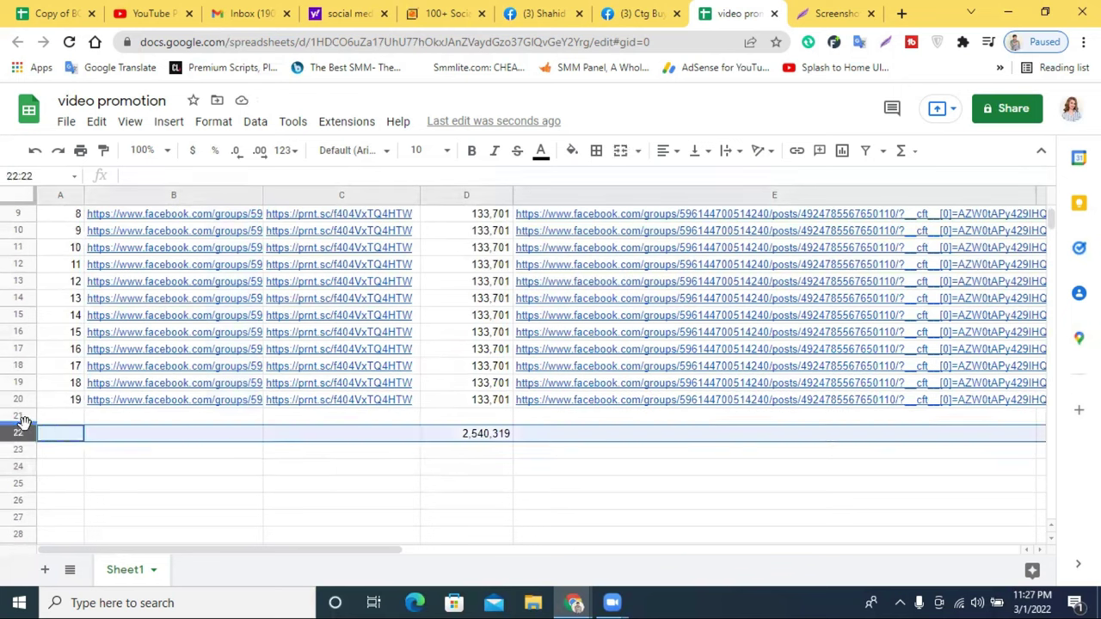
left_click(314, 461)
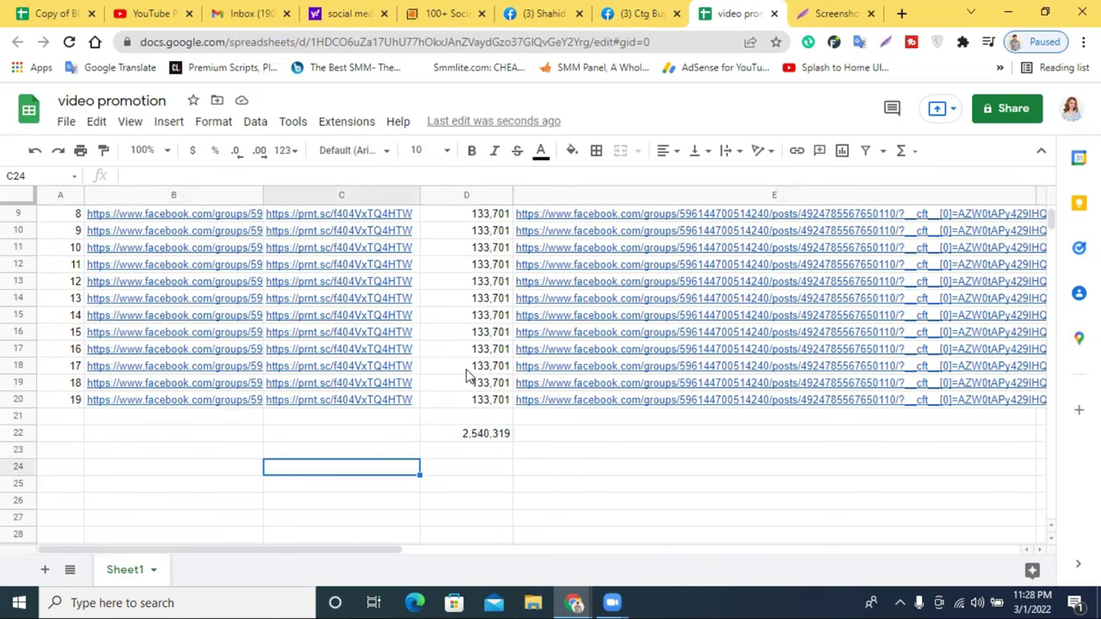
scroll(486, 413, "down", 1)
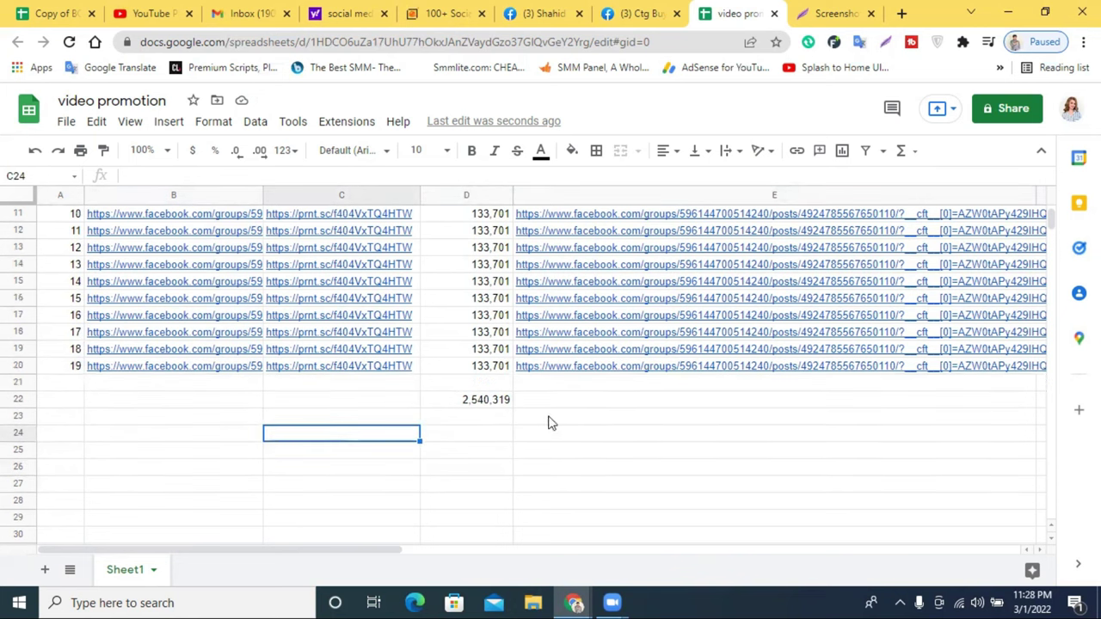
left_click(19, 415)
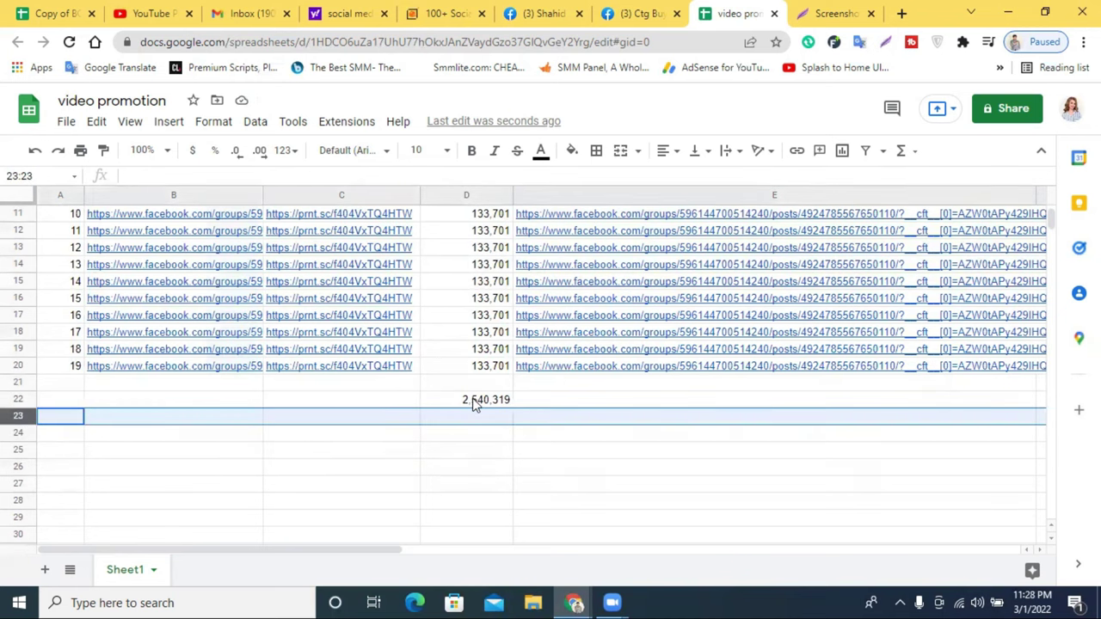
left_click(641, 13)
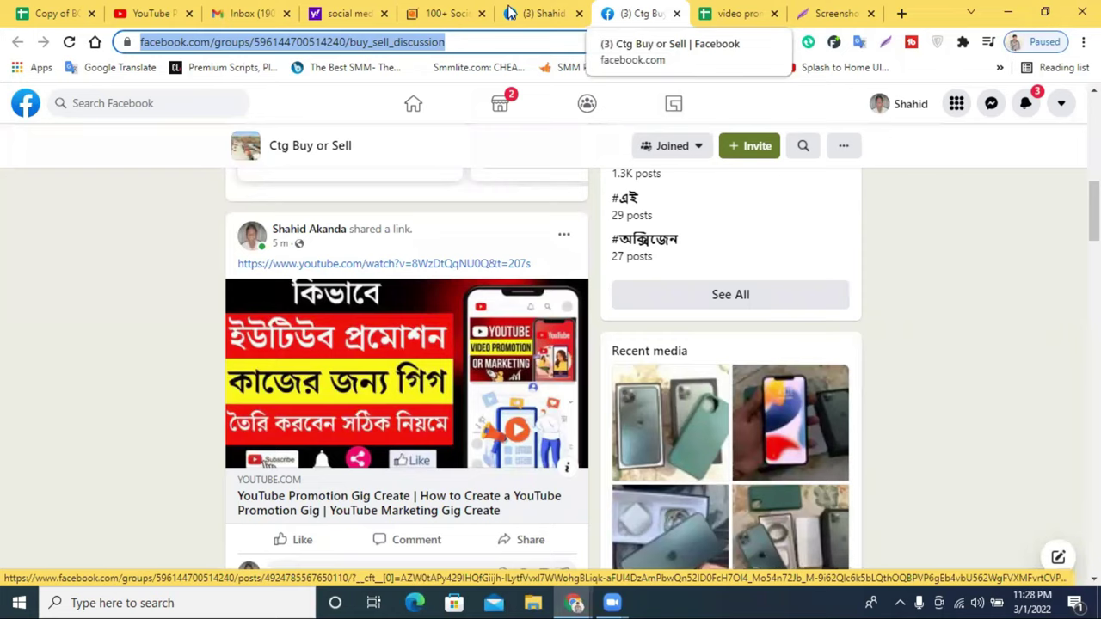
left_click(534, 11)
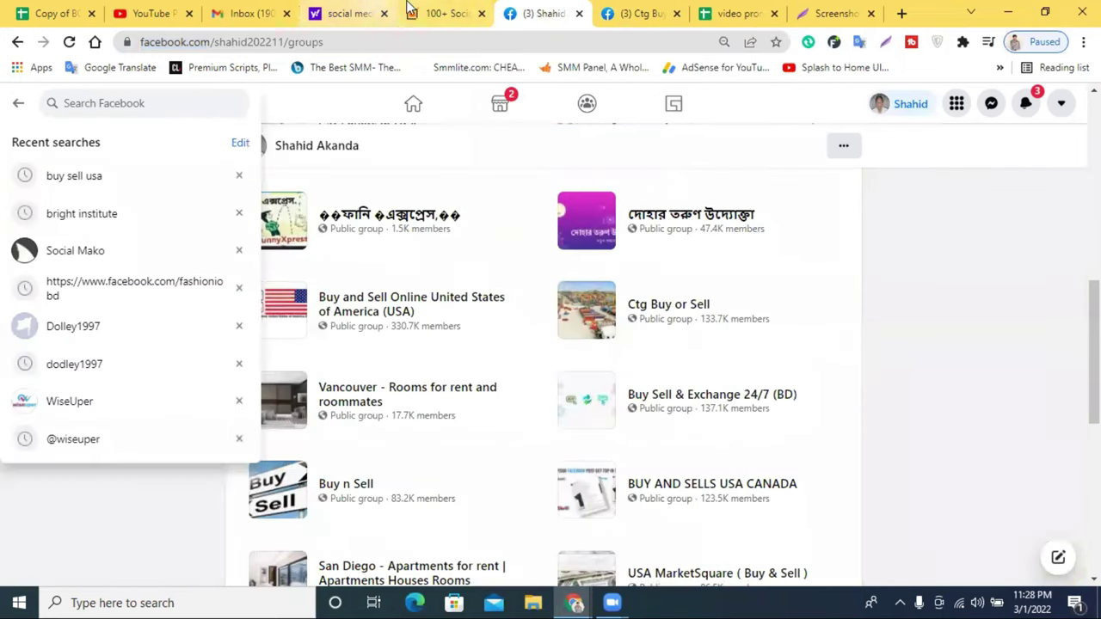
left_click(432, 10)
left_click(713, 10)
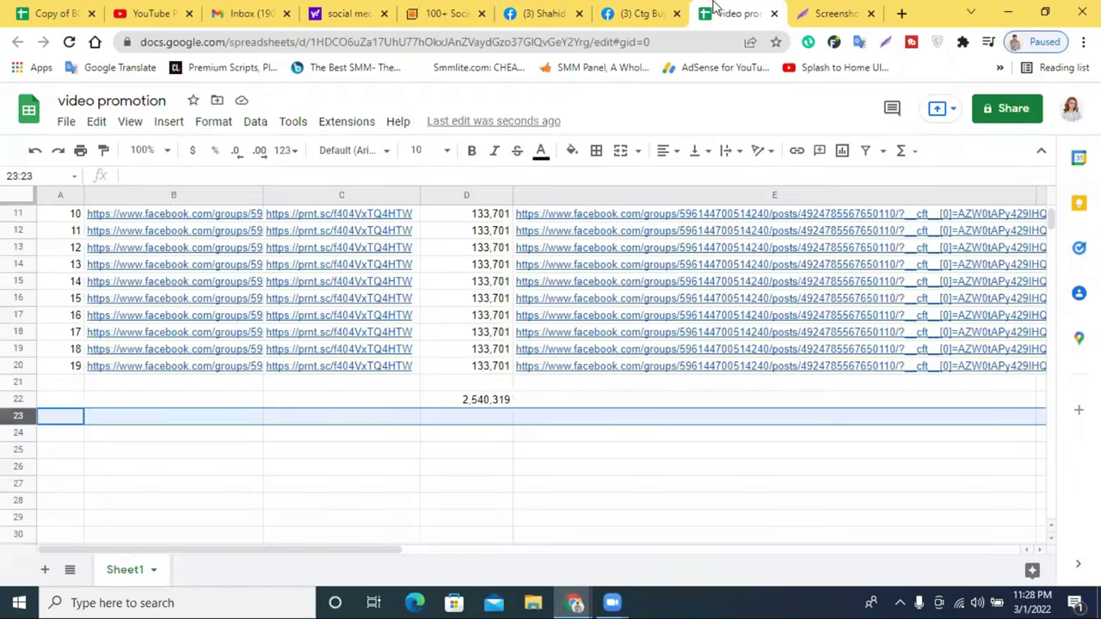
- Close the browser's leftover Screenshot tab
scroll(197, 503, "down", 2)
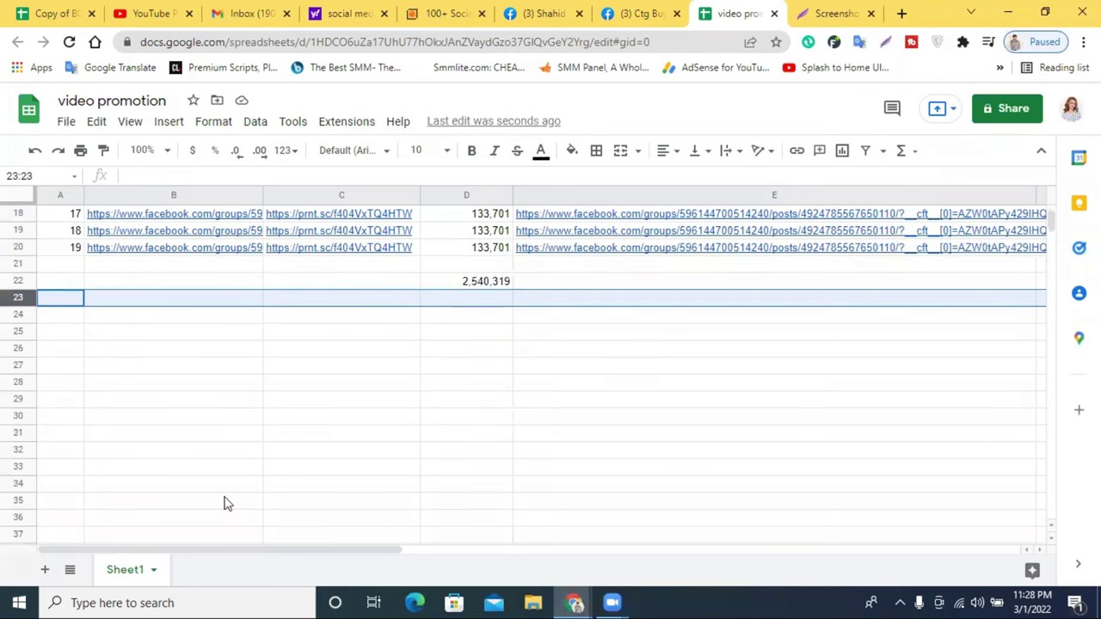
left_click(169, 306)
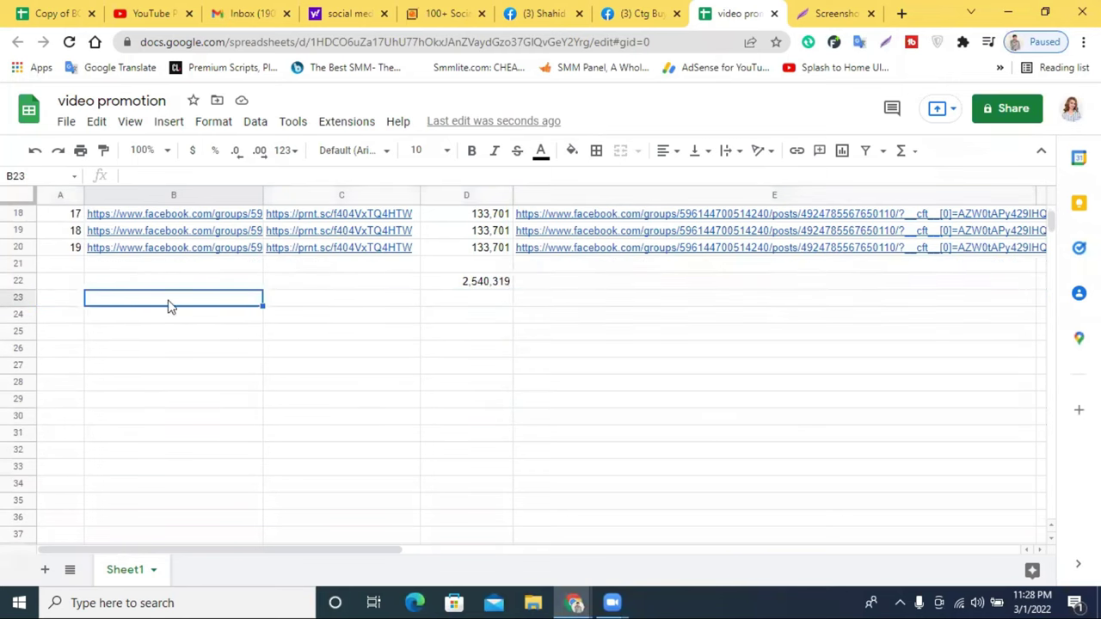
left_click(297, 303)
left_click(612, 306)
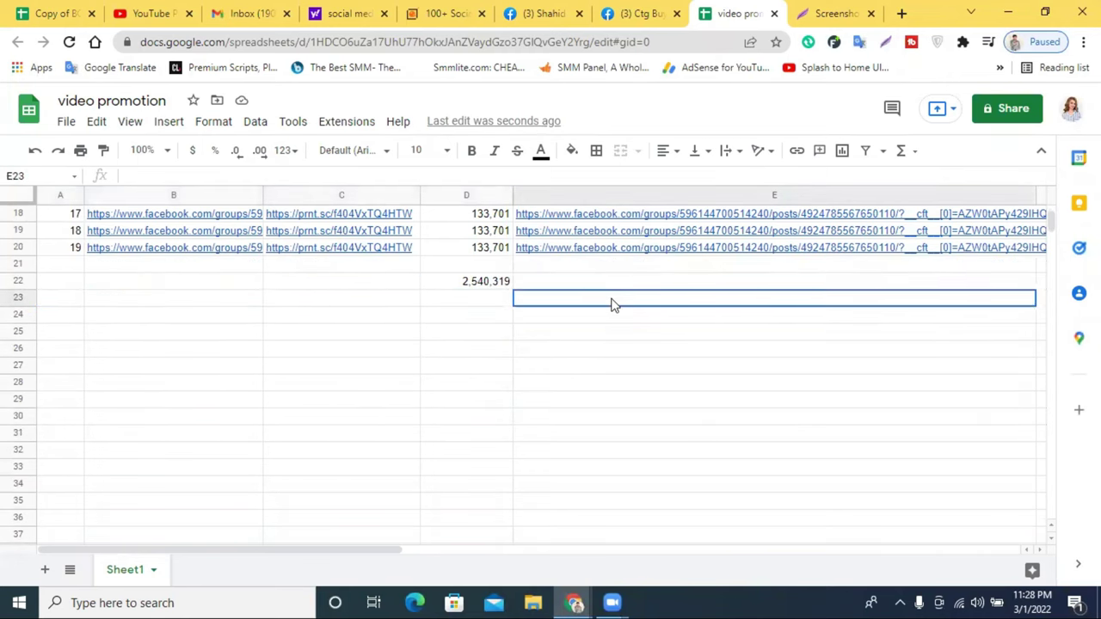
left_click(871, 13)
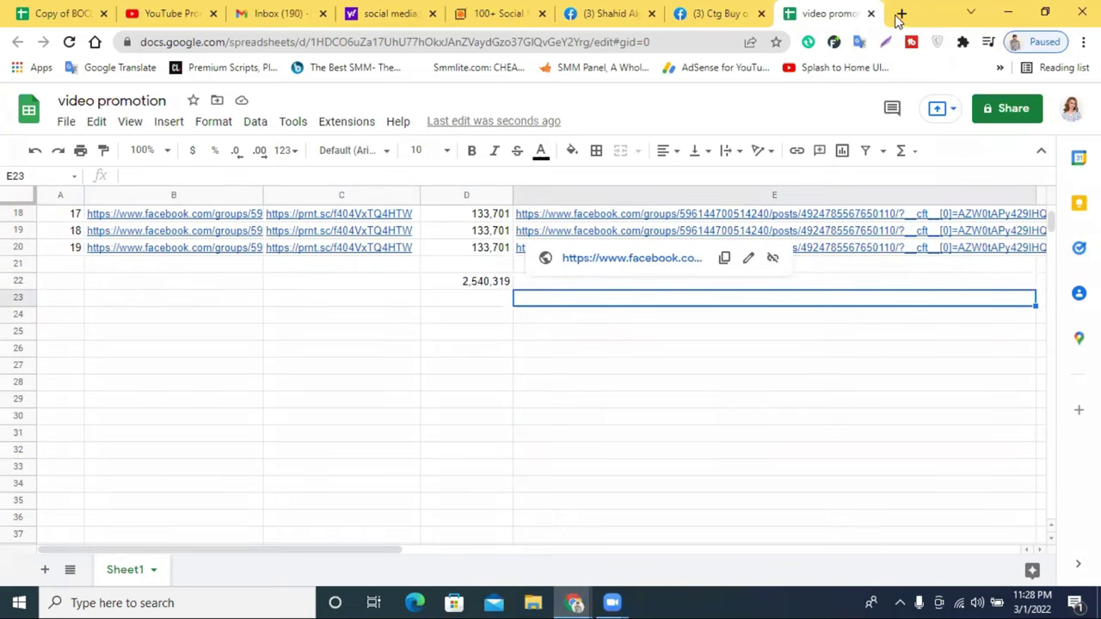
- Go to pinterest.com in a new tab, open the profile, and choose Create > Create Pin
left_click(901, 13)
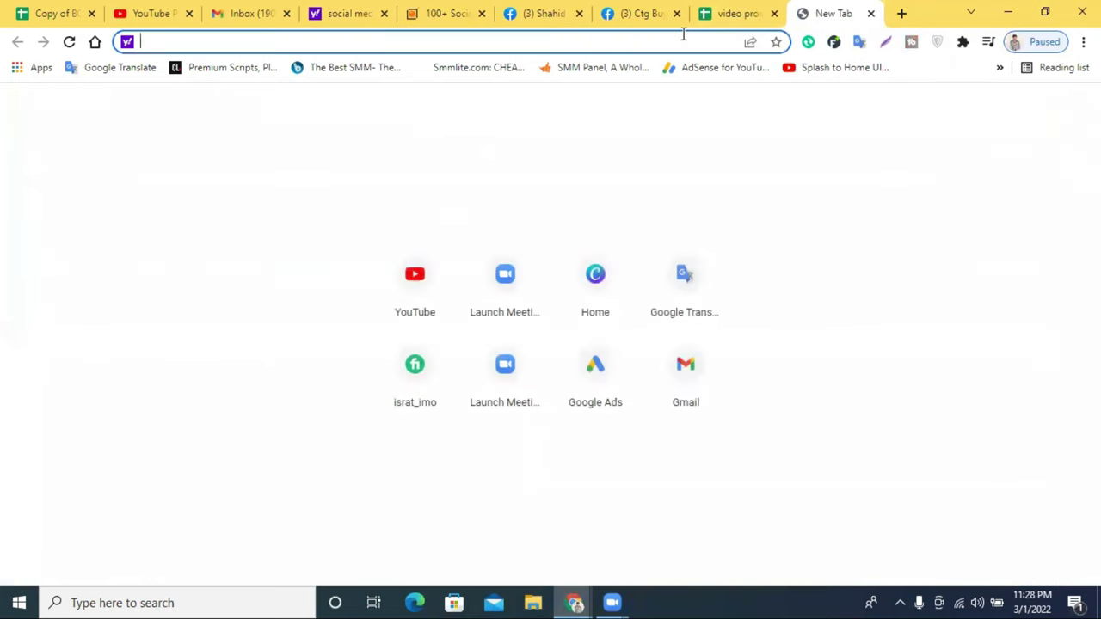
type("pin")
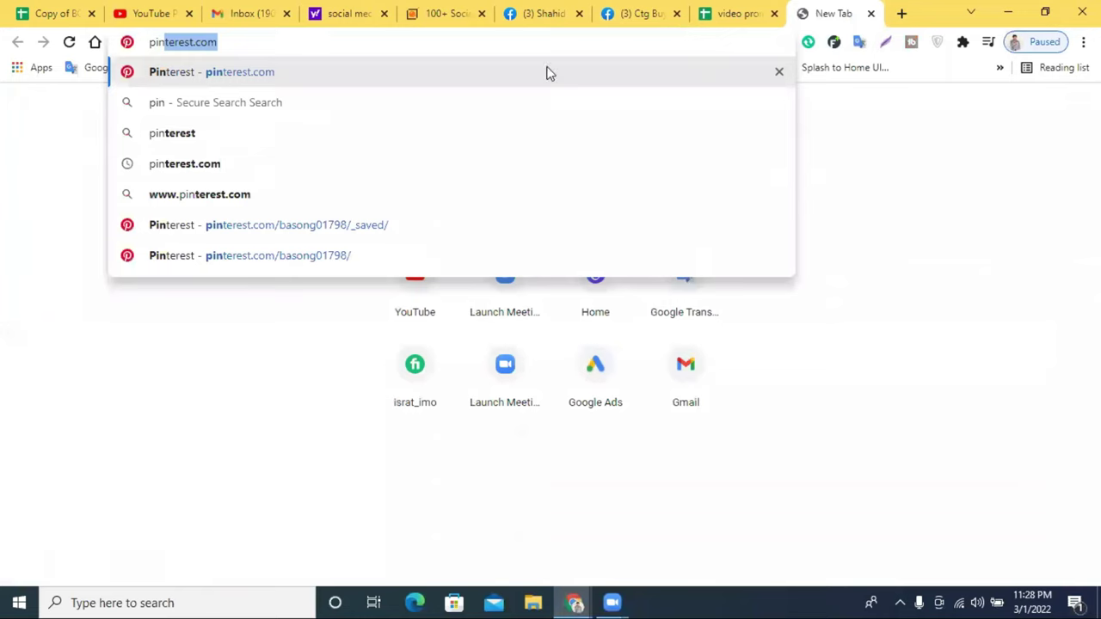
left_click(547, 72)
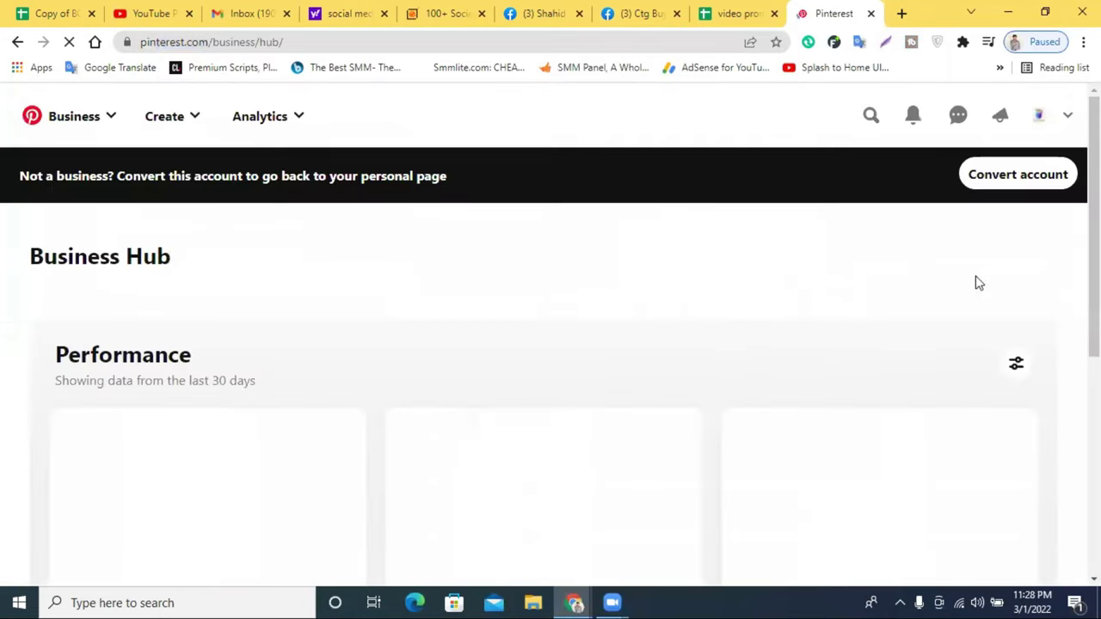
left_click(1039, 119)
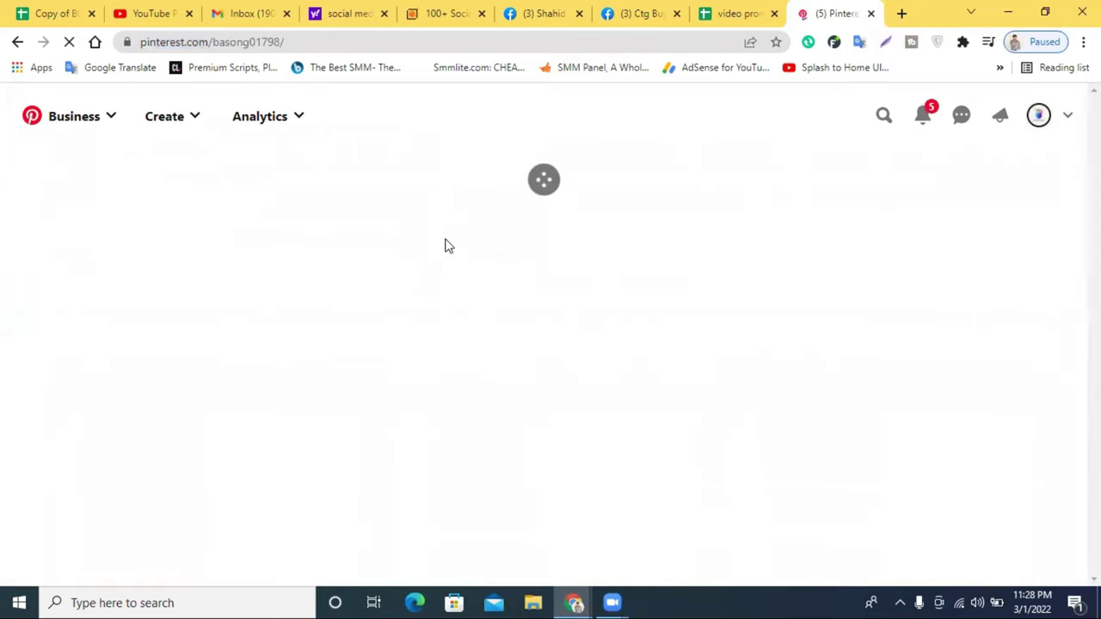
scroll(607, 258, "down", 4)
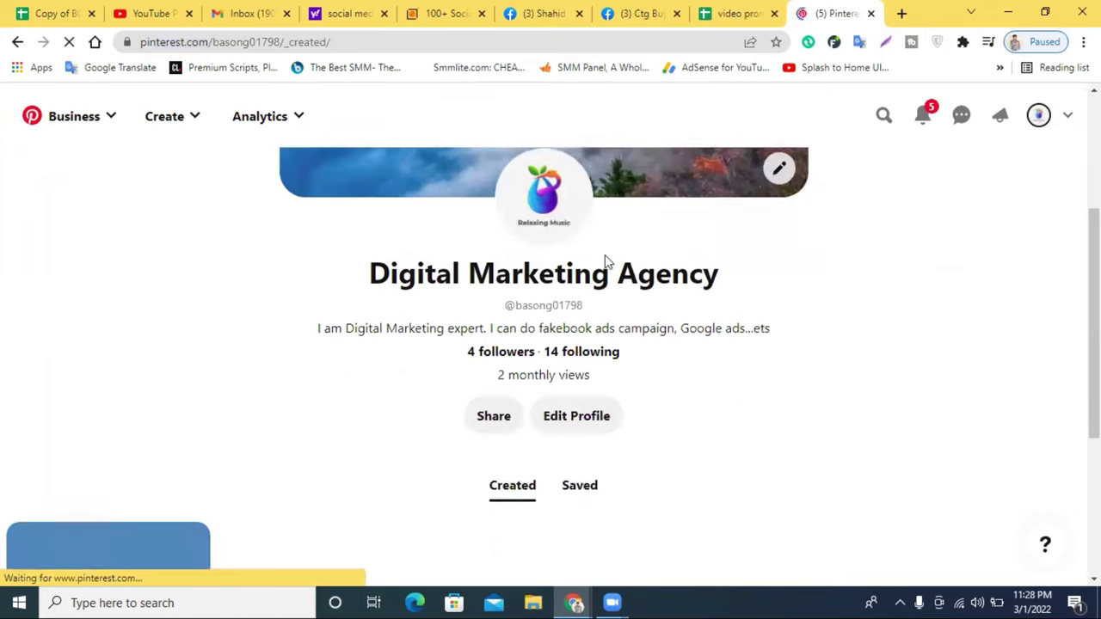
scroll(674, 293, "up", 4)
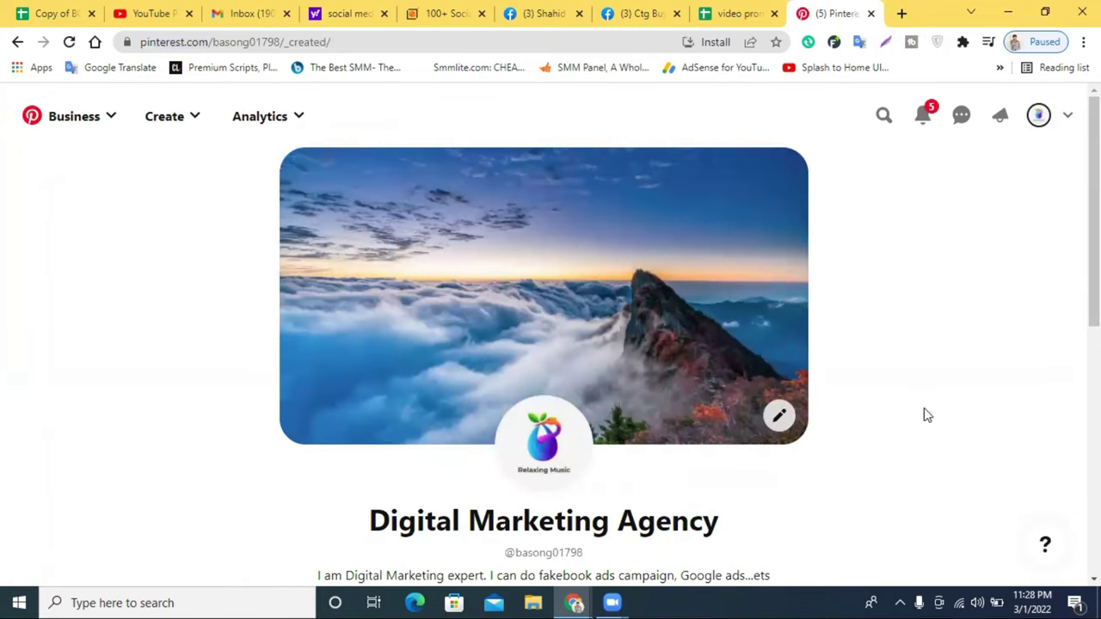
left_click(161, 128)
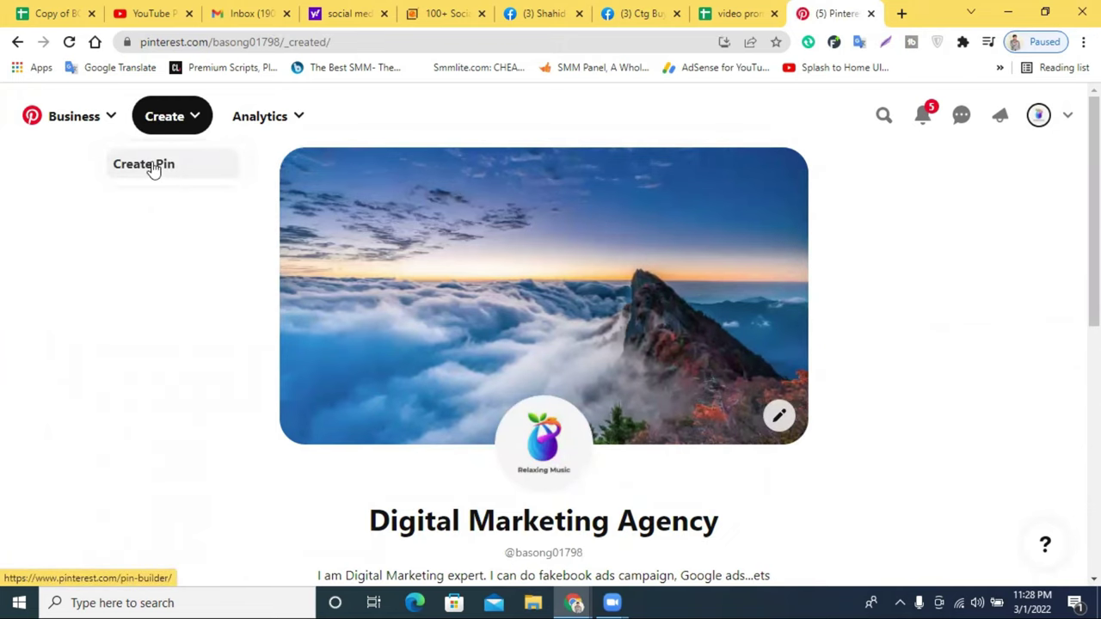
left_click(151, 167)
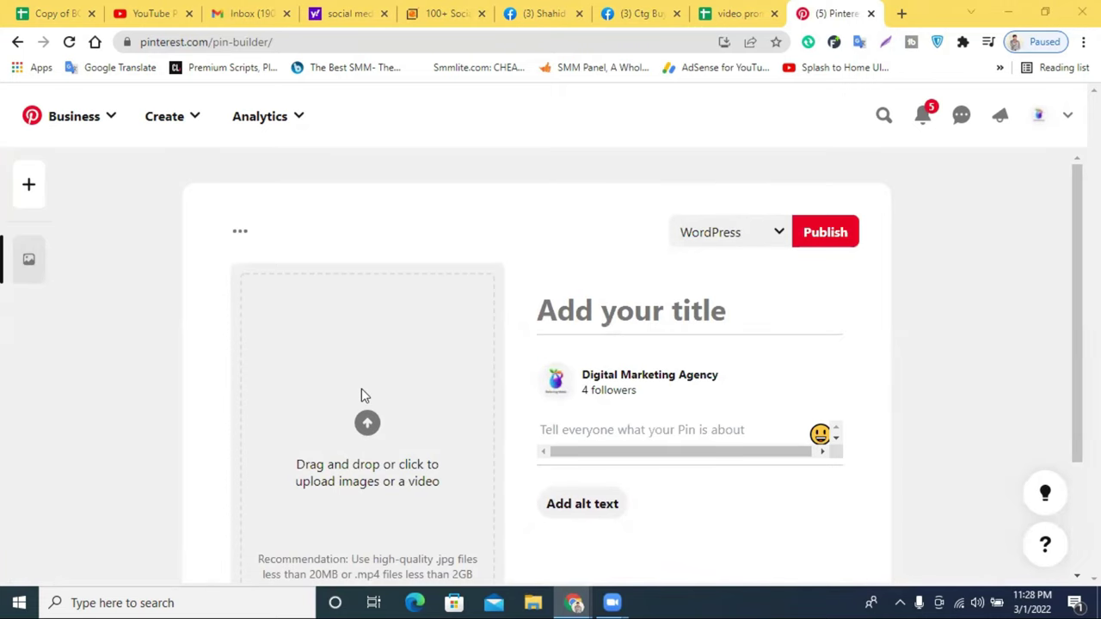
- Upload the make (2) thumbnail from the Downloads folder as the pin image
left_click(362, 395)
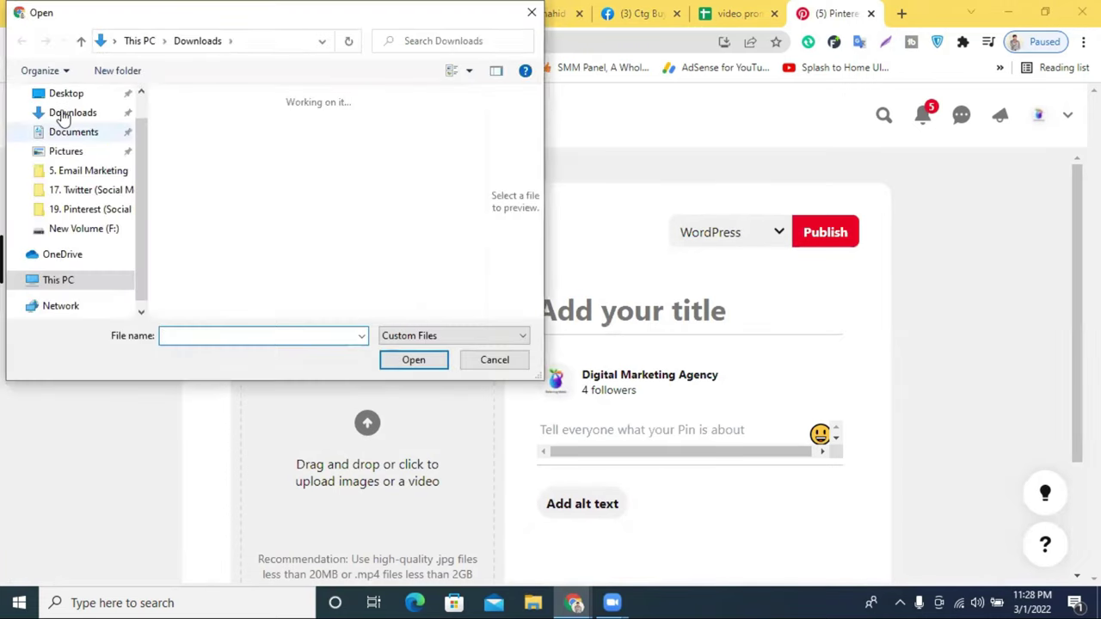
left_click(64, 112)
scroll(280, 225, "down", 2)
scroll(280, 228, "down", 6)
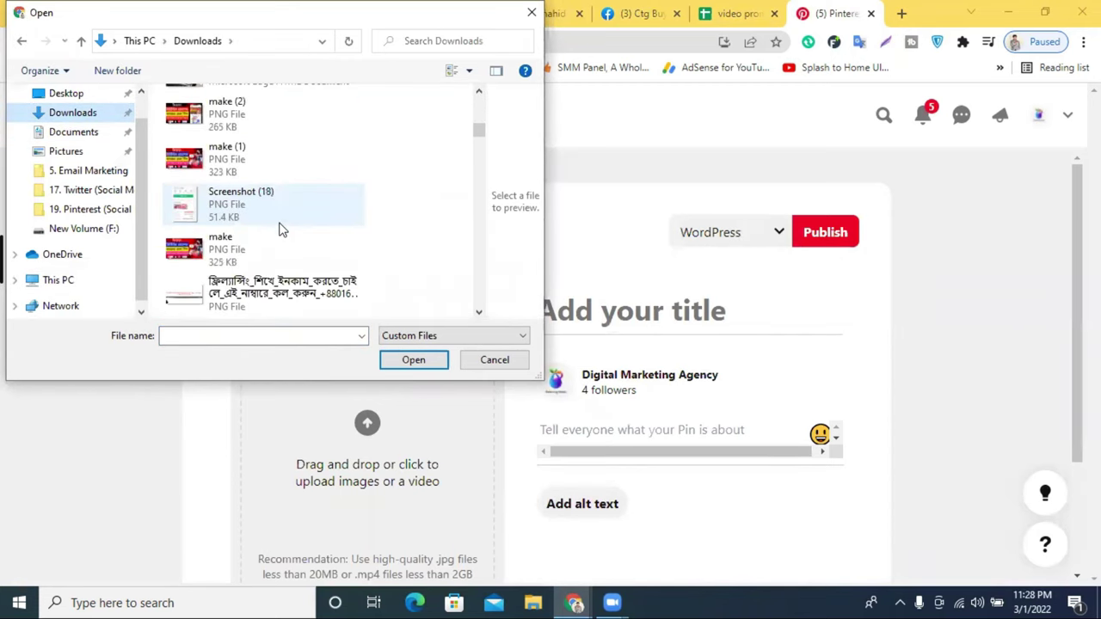
left_click(228, 112)
left_click(416, 361)
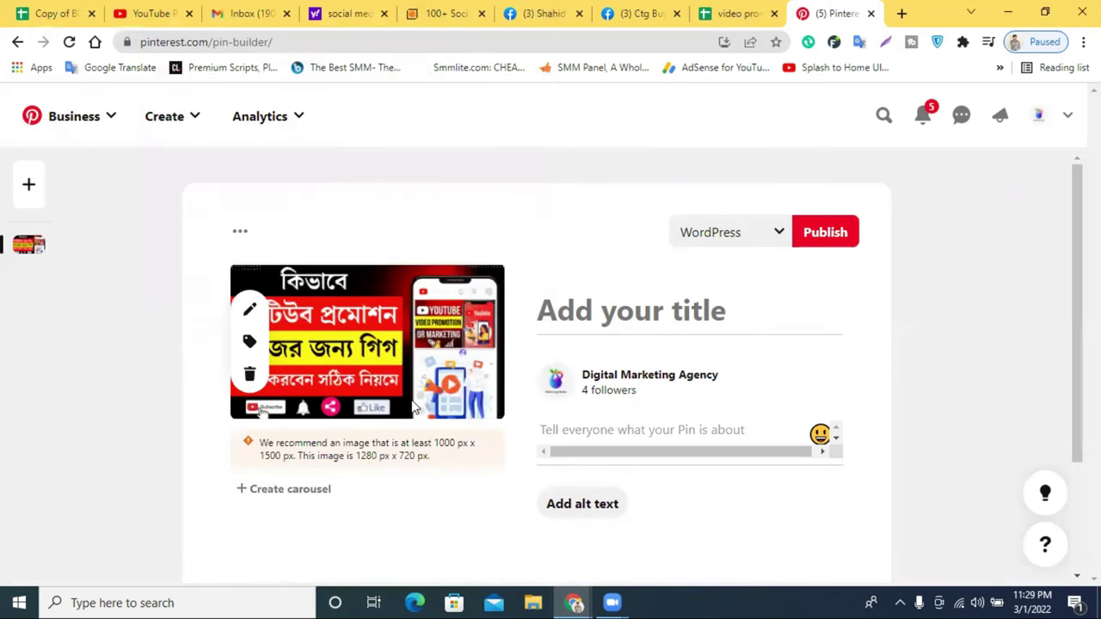
- Copy the YouTube video's URL and paste it as the pin's destination link
left_click(151, 13)
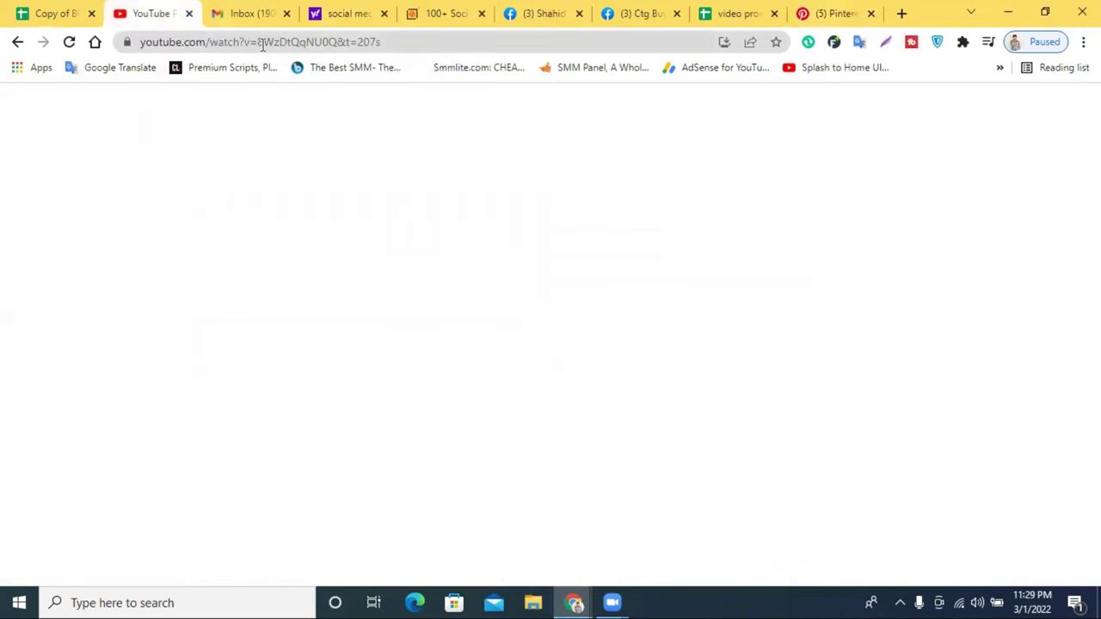
left_click(263, 44)
right_click(263, 50)
left_click(344, 130)
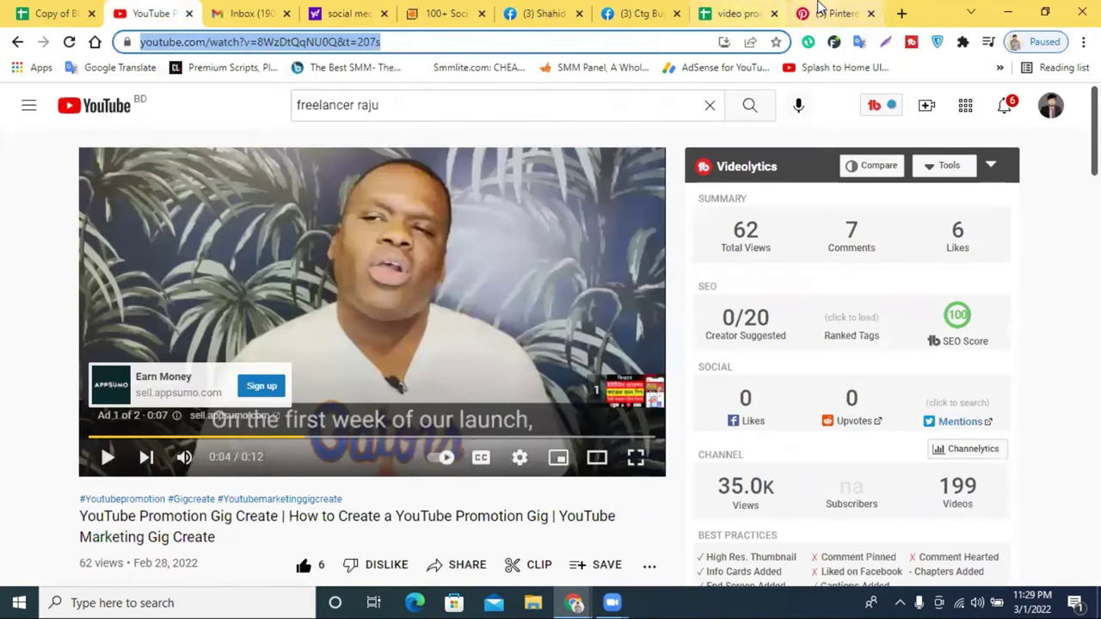
left_click(830, 13)
scroll(623, 426, "down", 2)
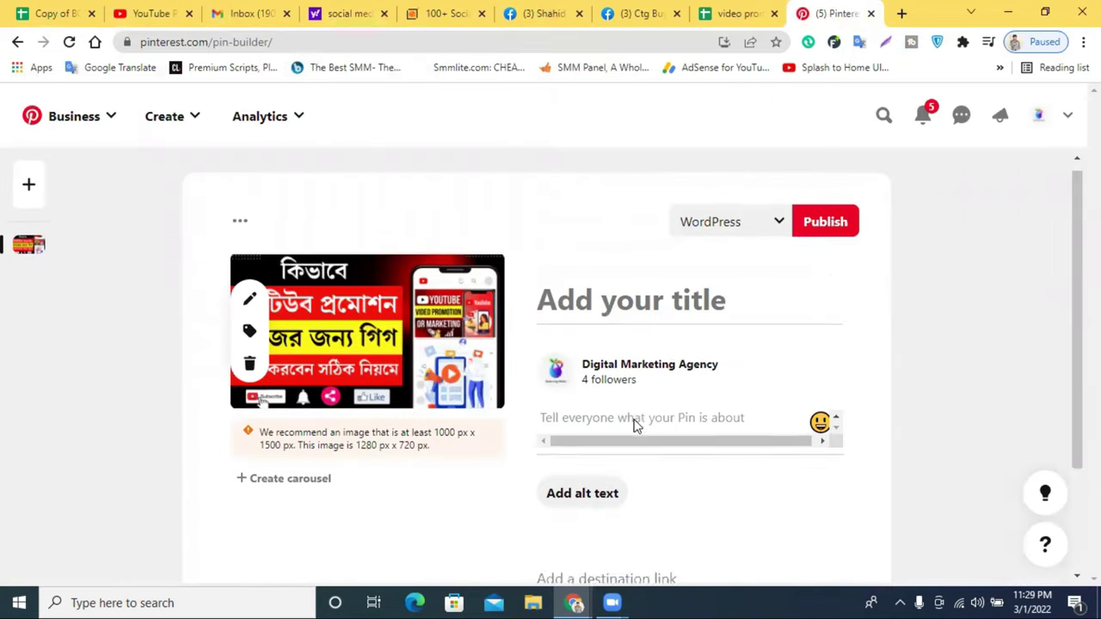
left_click(596, 436)
key("ctrl+v")
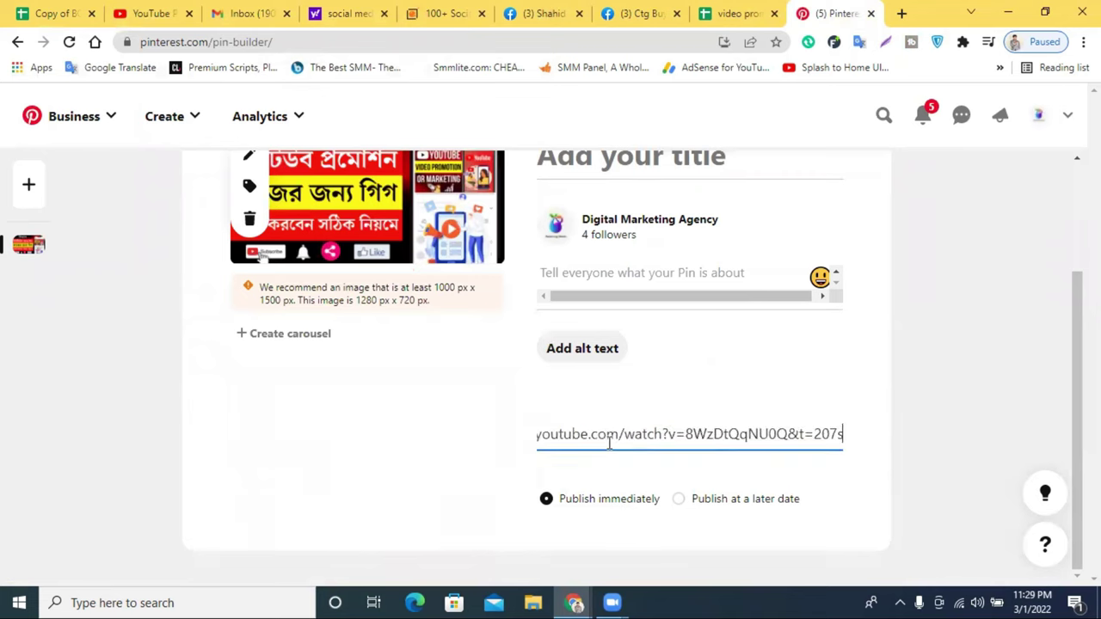
scroll(698, 461, "up", 3)
left_click(585, 425)
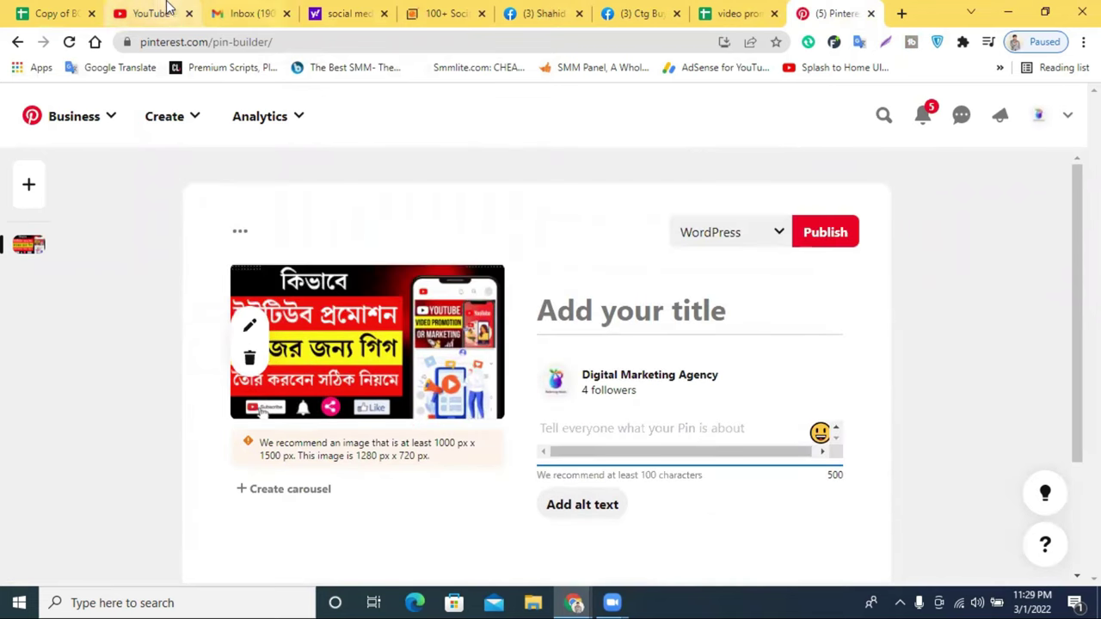
- Copy the YouTube video title into the pin's title and description
left_click(160, 13)
triple_click(209, 514)
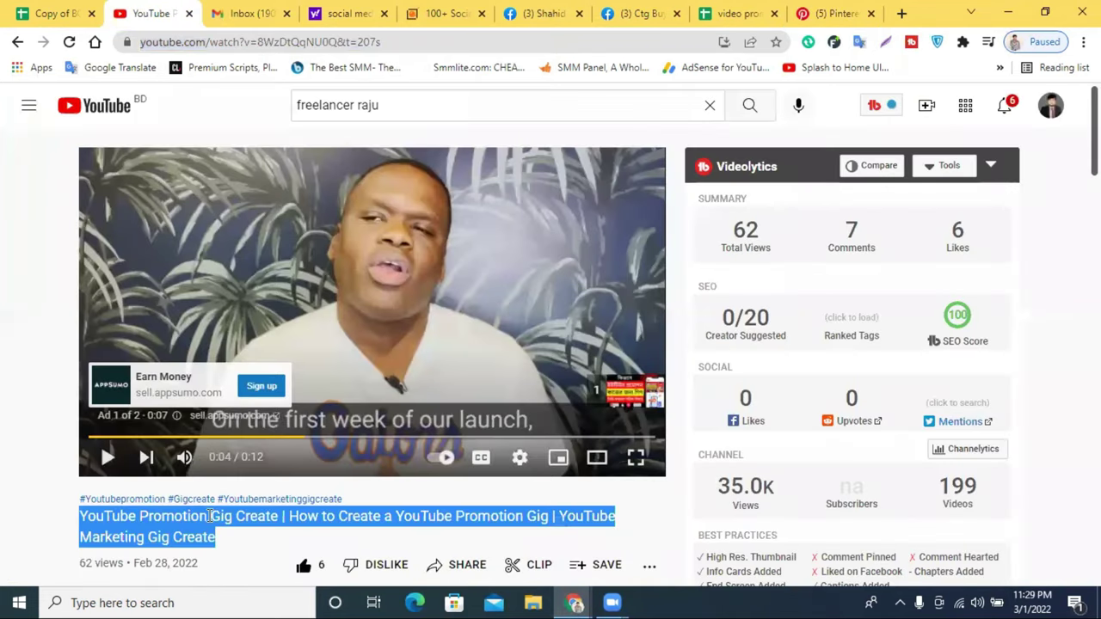
key("ctrl+c")
left_click(833, 12)
left_click(581, 308)
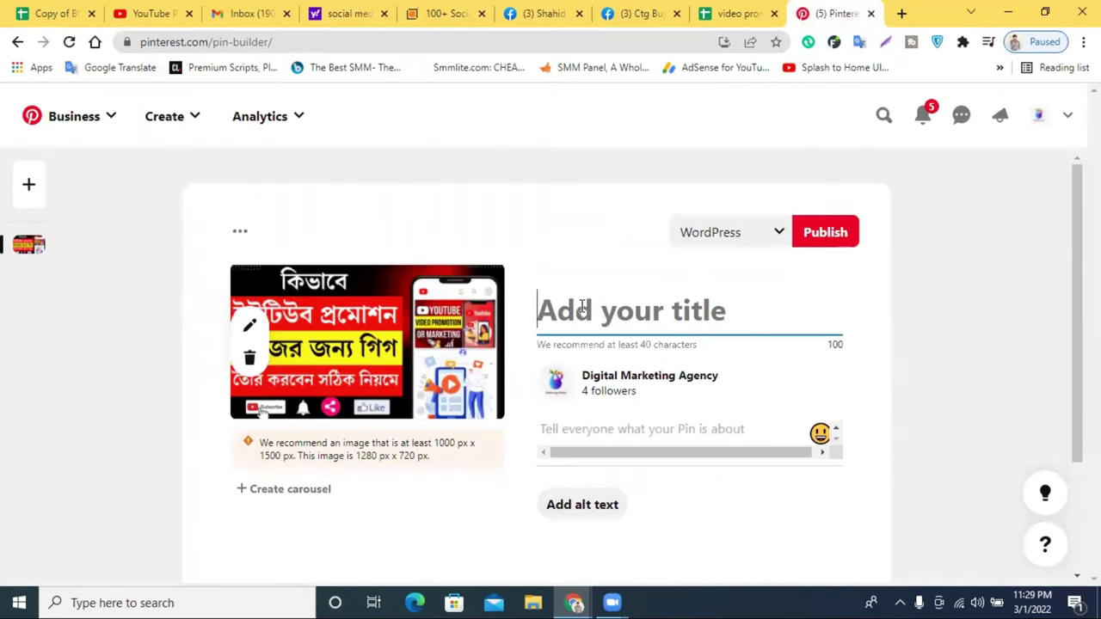
key("ctrl+v")
scroll(673, 359, "down", 2)
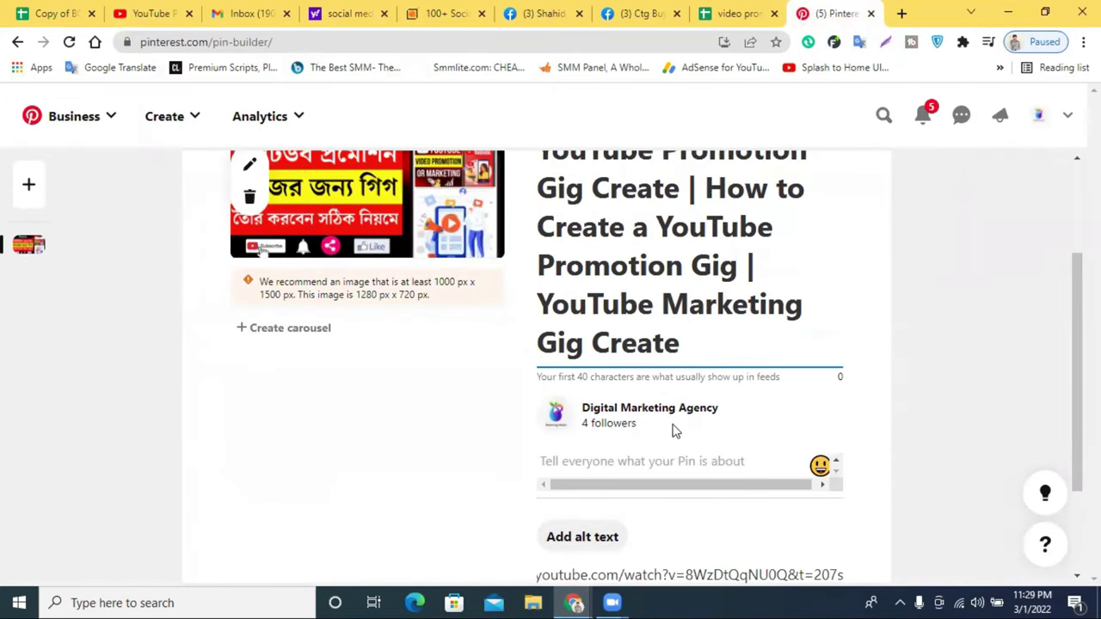
left_click(597, 460)
key("ctrl+v")
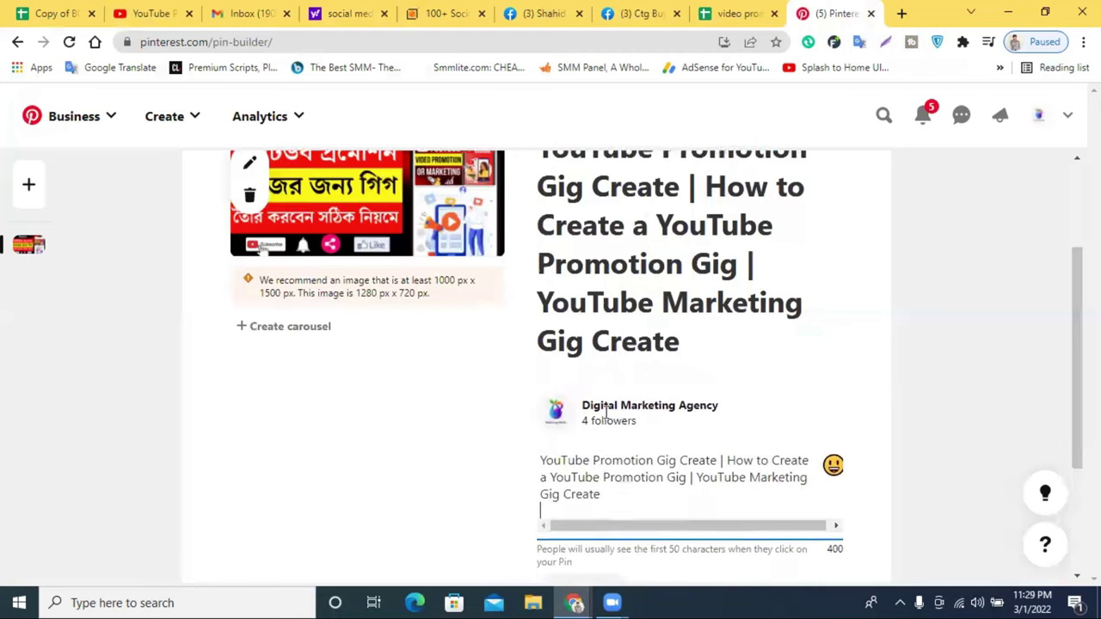
scroll(611, 162, "down", 2)
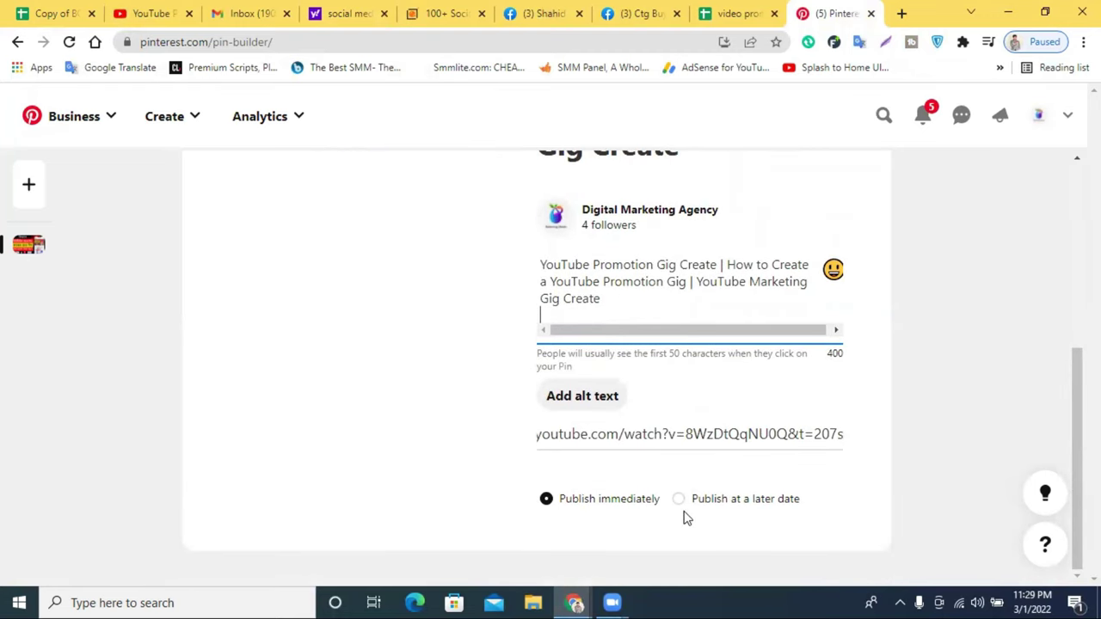
scroll(724, 443, "up", 5)
- Publish the pin to the Digital Marketing board
left_click(828, 238)
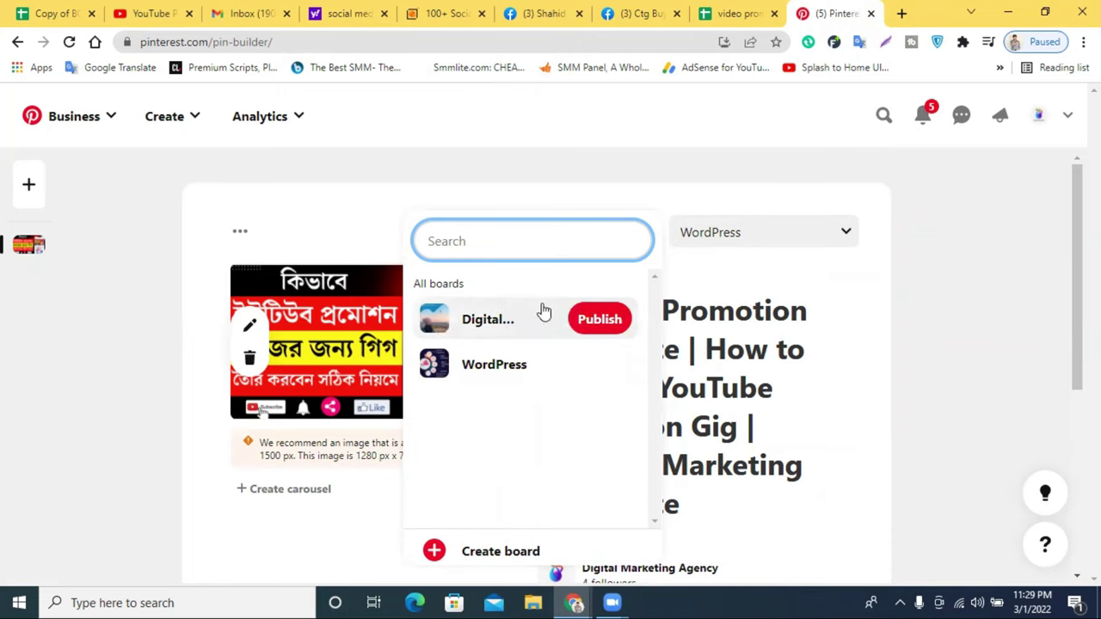
left_click(584, 318)
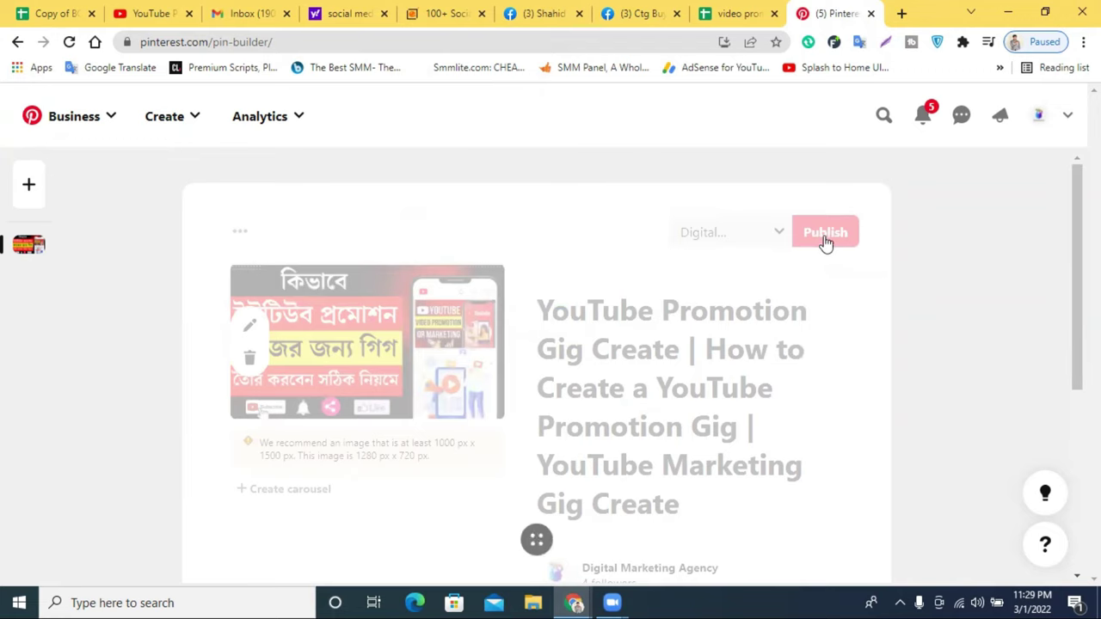
scroll(786, 285, "down", 4)
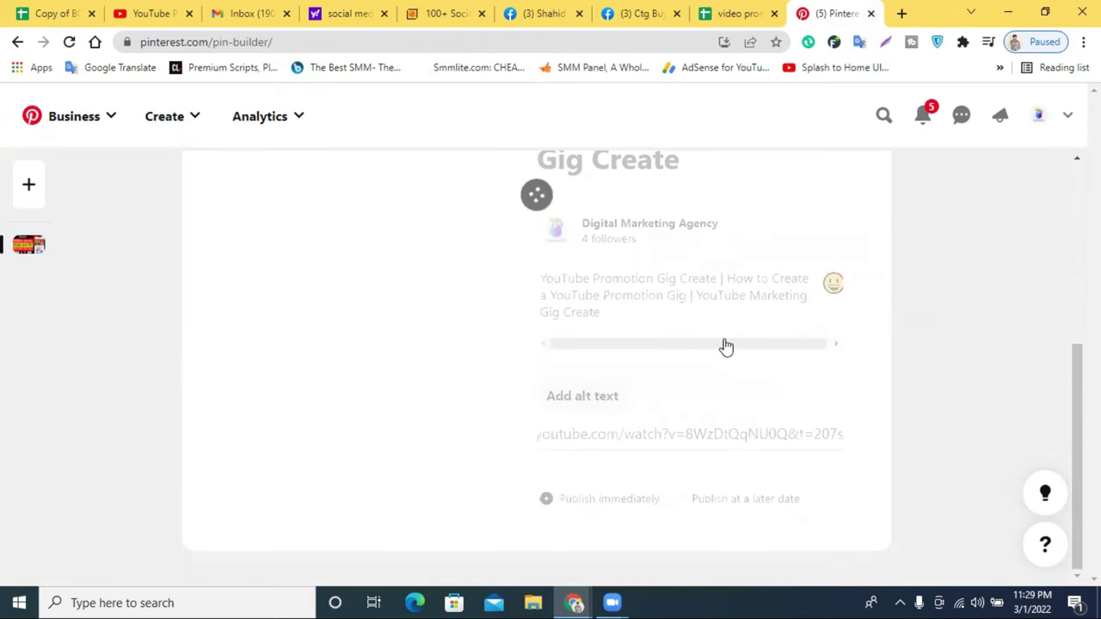
scroll(725, 345, "up", 4)
scroll(724, 345, "down", 2)
scroll(749, 301, "up", 2)
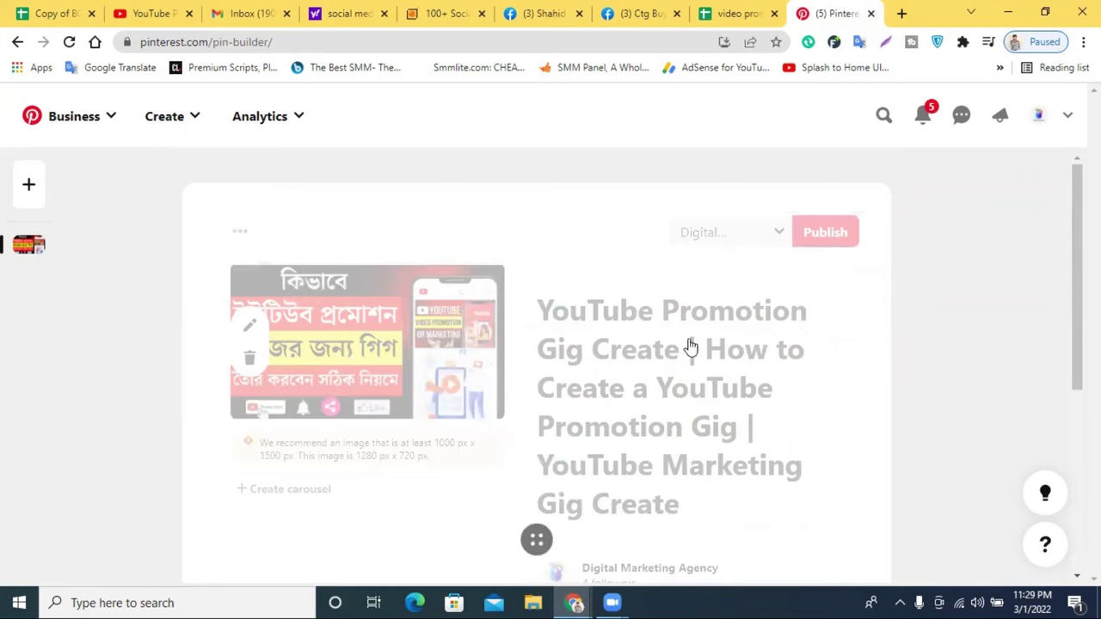
scroll(550, 347, "down", 4)
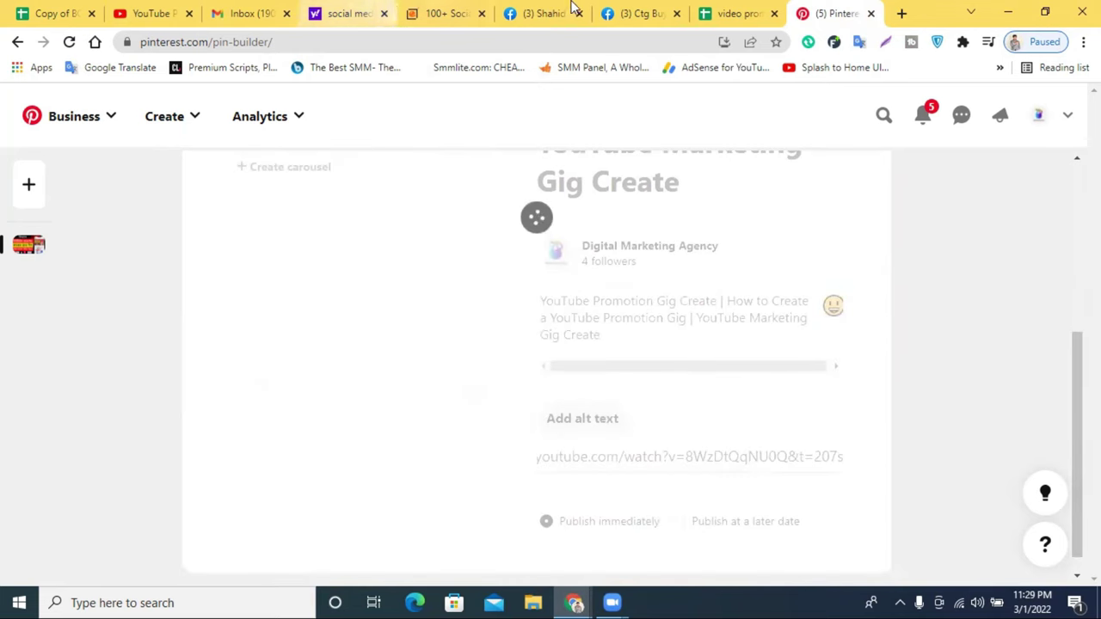
- Back in the video promotion sheet, select row 23 and scroll through the rows
left_click(729, 12)
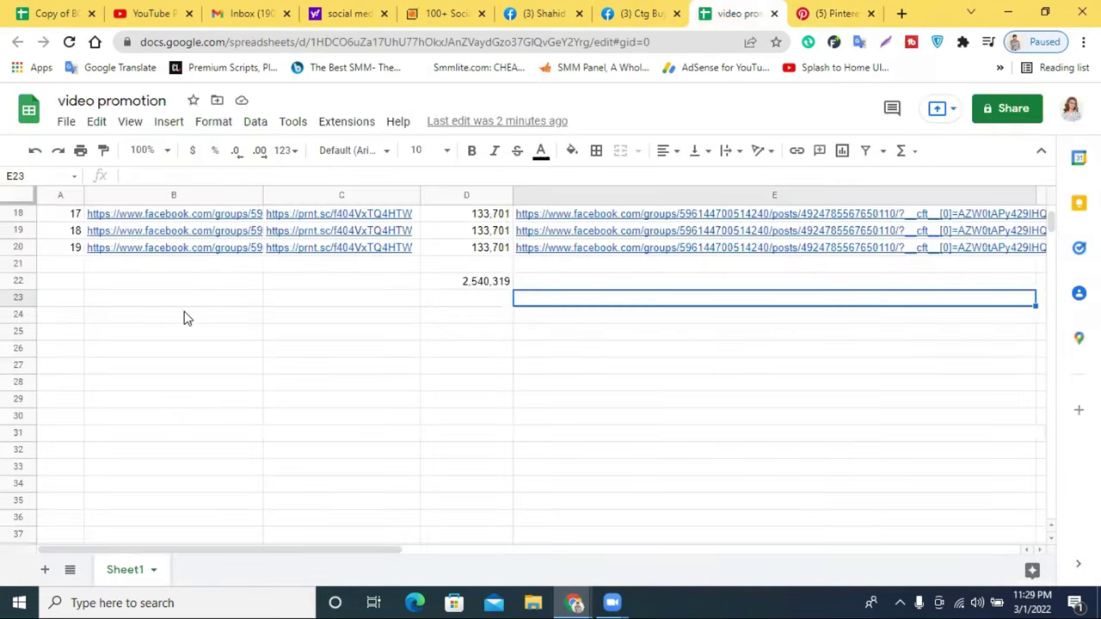
left_click(19, 298)
scroll(460, 307, "up", 6)
scroll(464, 284, "down", 7)
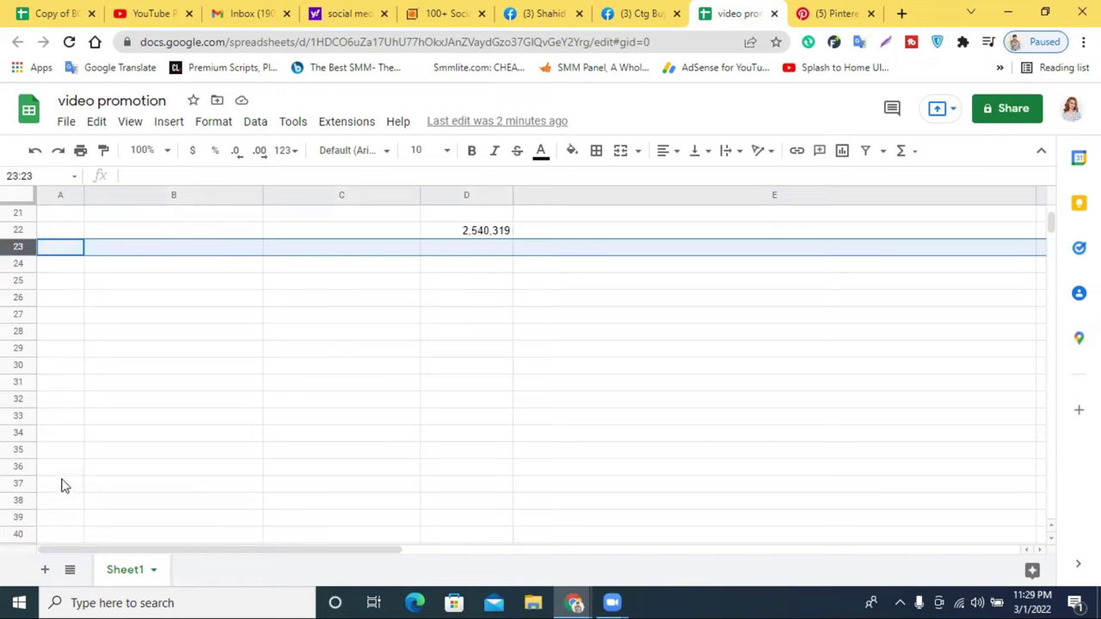
scroll(102, 371, "down", 7)
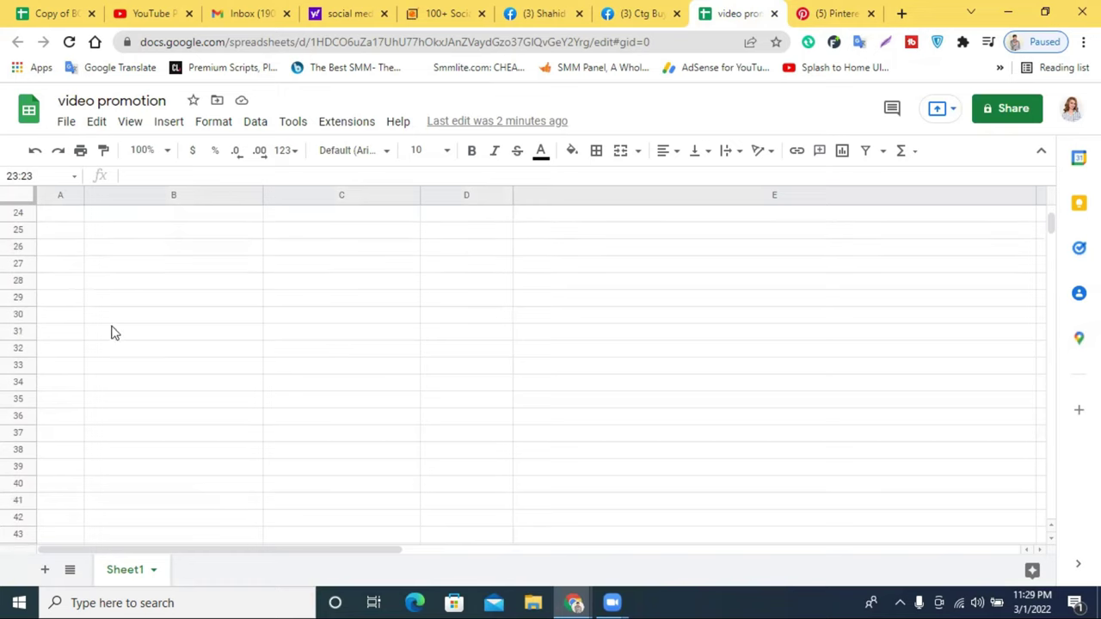
scroll(867, 453, "down", 3)
scroll(860, 406, "up", 14)
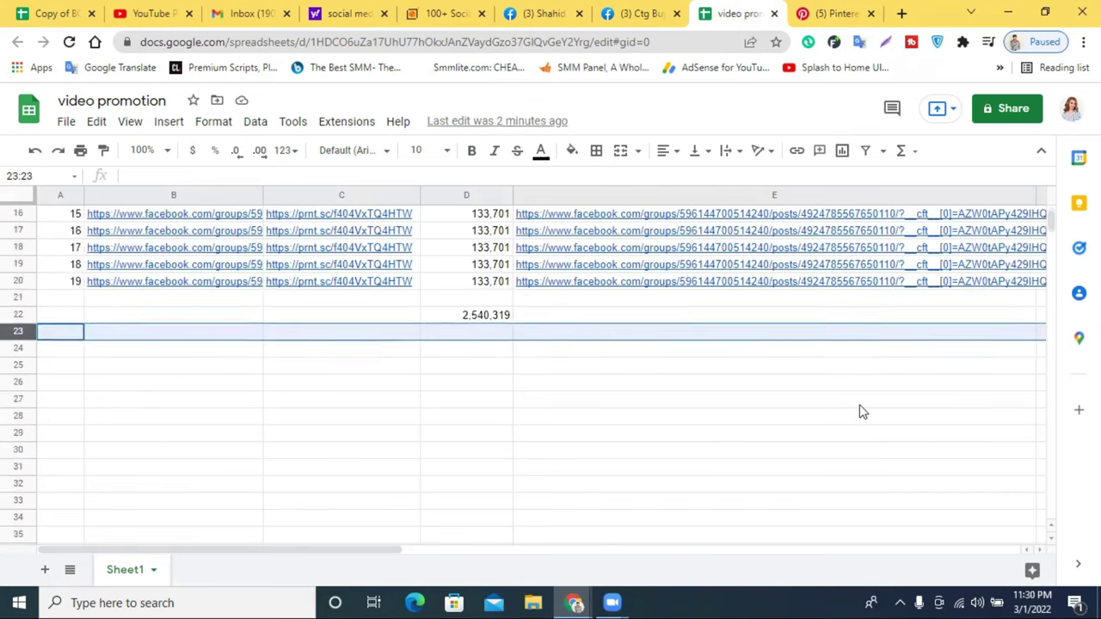
scroll(859, 405, "down", 3)
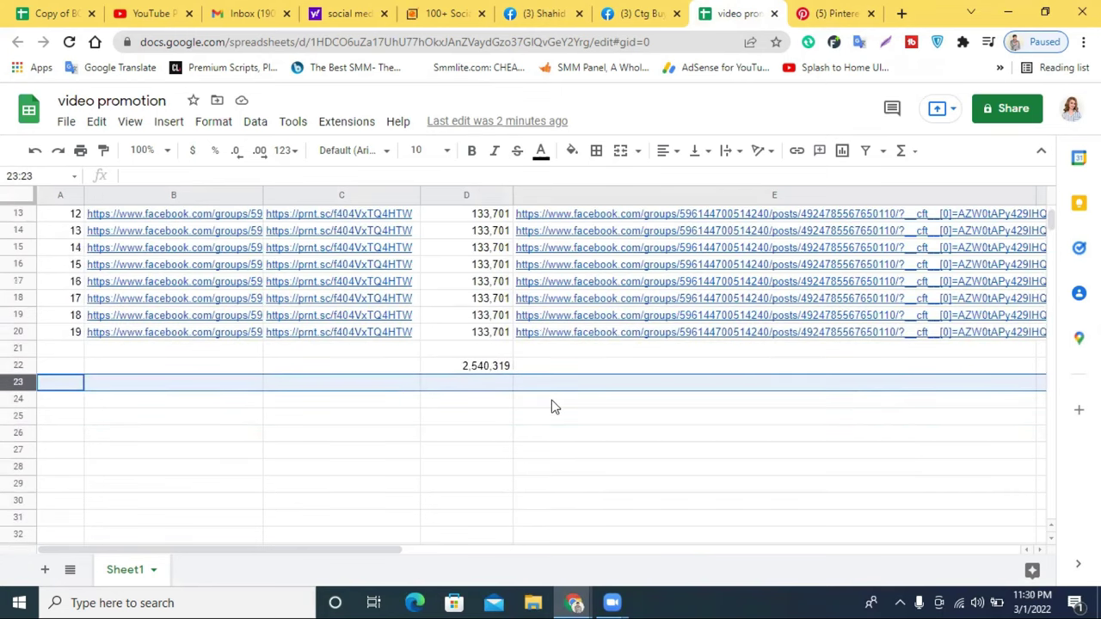
- Open the published pin's page and capture the whole page with Lightshot
left_click(828, 13)
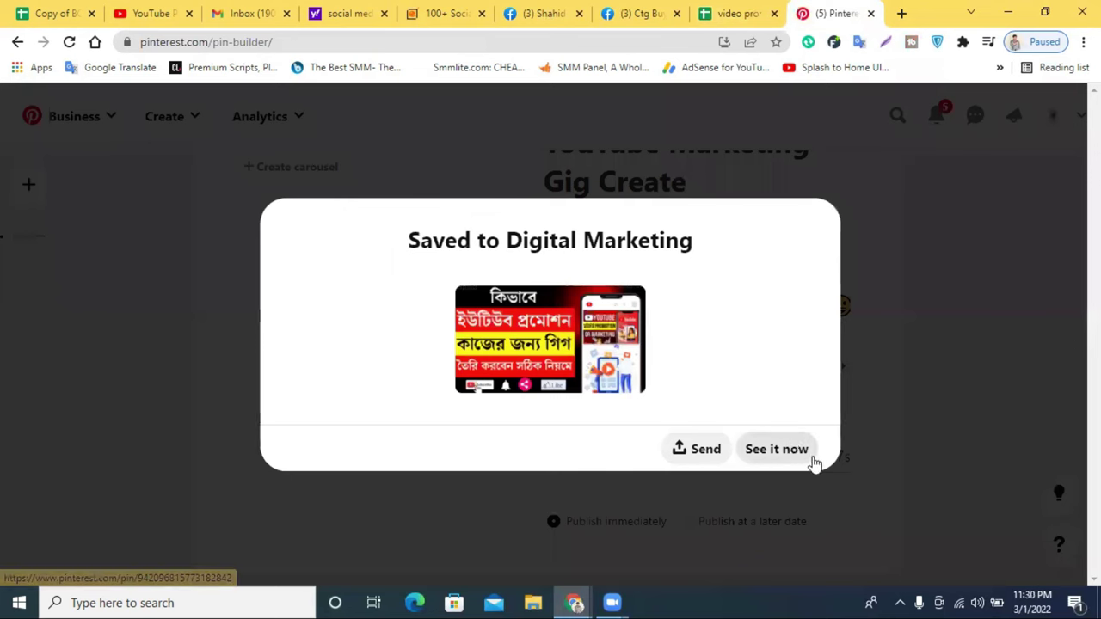
left_click(765, 455)
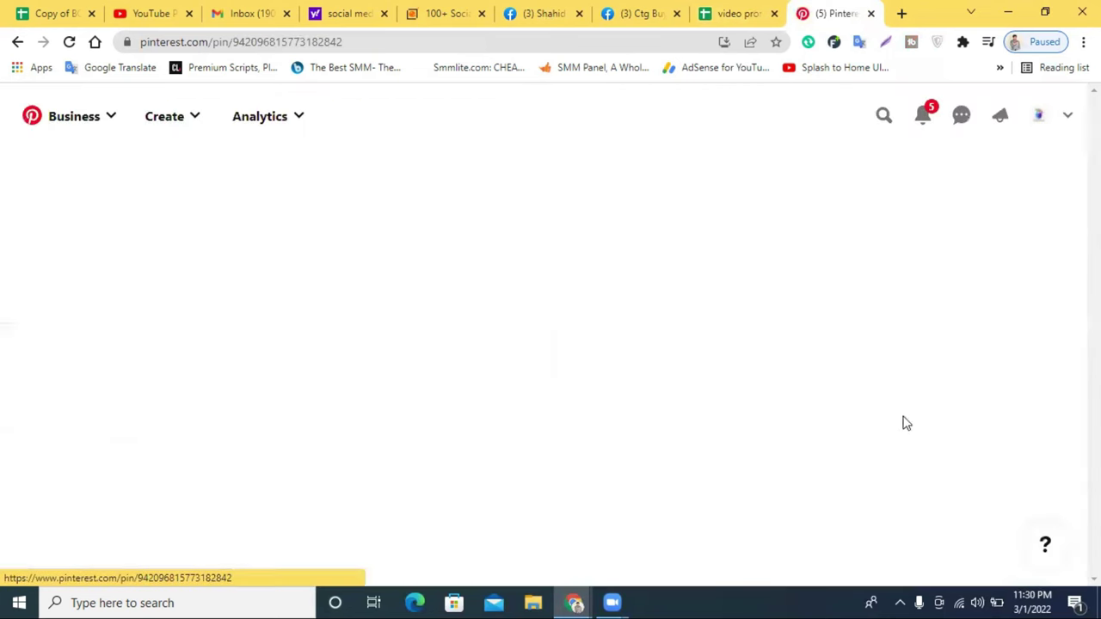
scroll(654, 324, "down", 3)
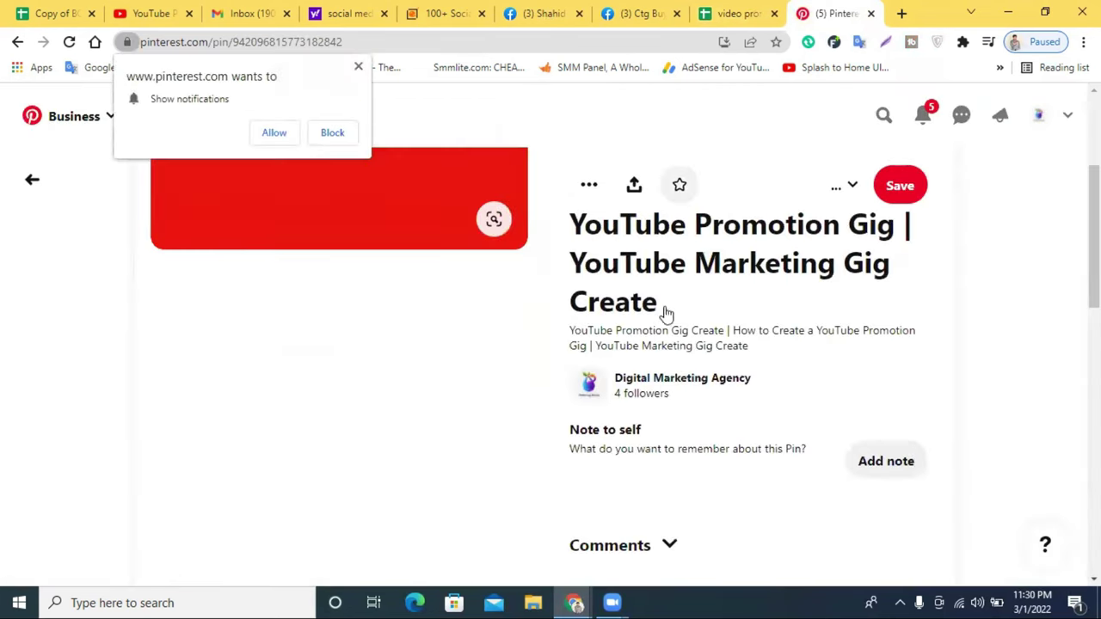
scroll(666, 314, "up", 3)
key("Print")
left_click_drag(7, 91, 1099, 567)
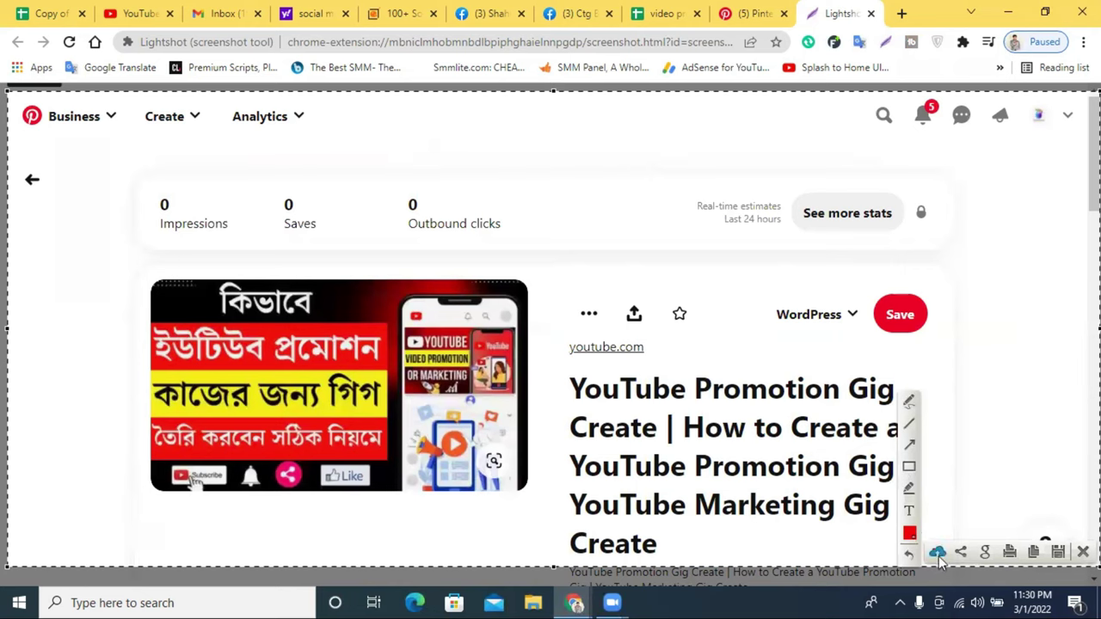
key("ctrl+c")
left_click(370, 41)
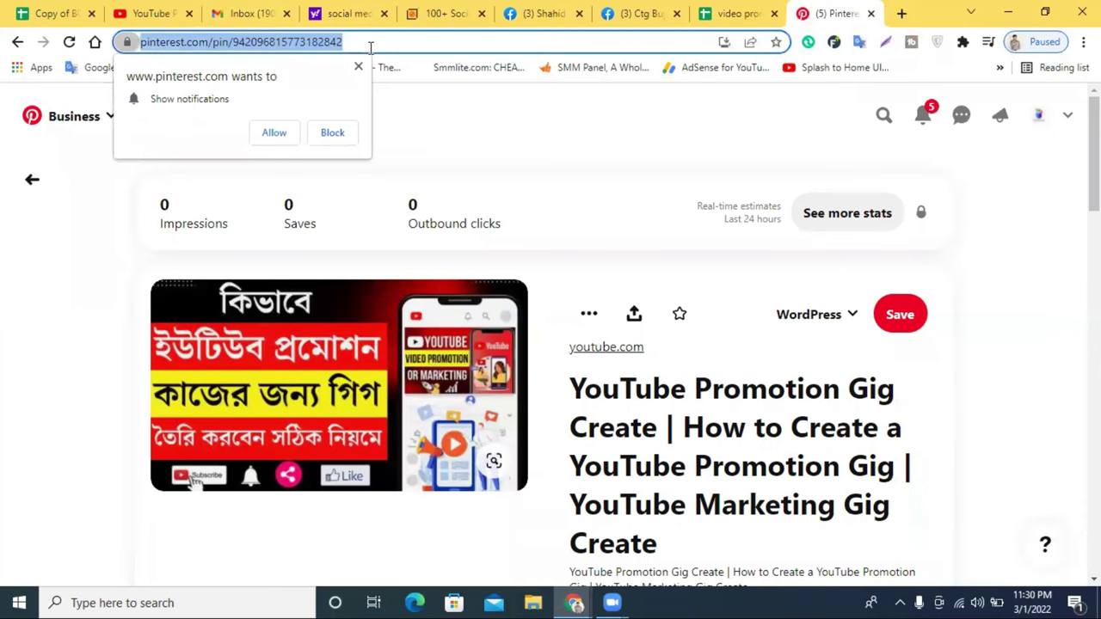
right_click(370, 43)
left_click(428, 138)
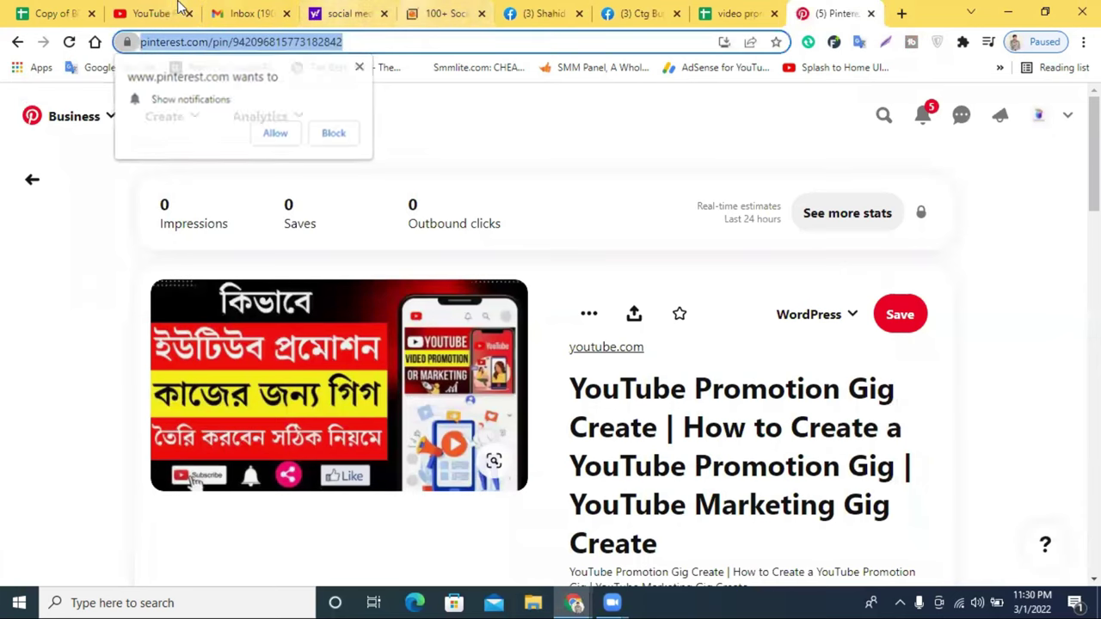
key("ctrl+shift+t")
left_click(746, 13)
left_click(222, 43)
left_click_drag(271, 42, 172, 42)
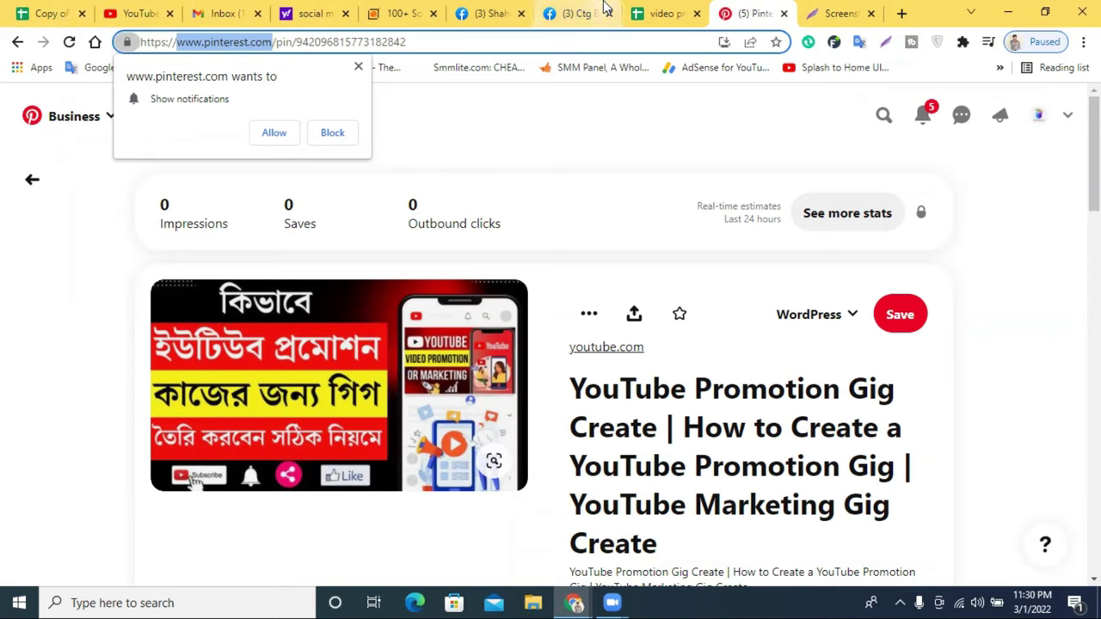
left_click(665, 14)
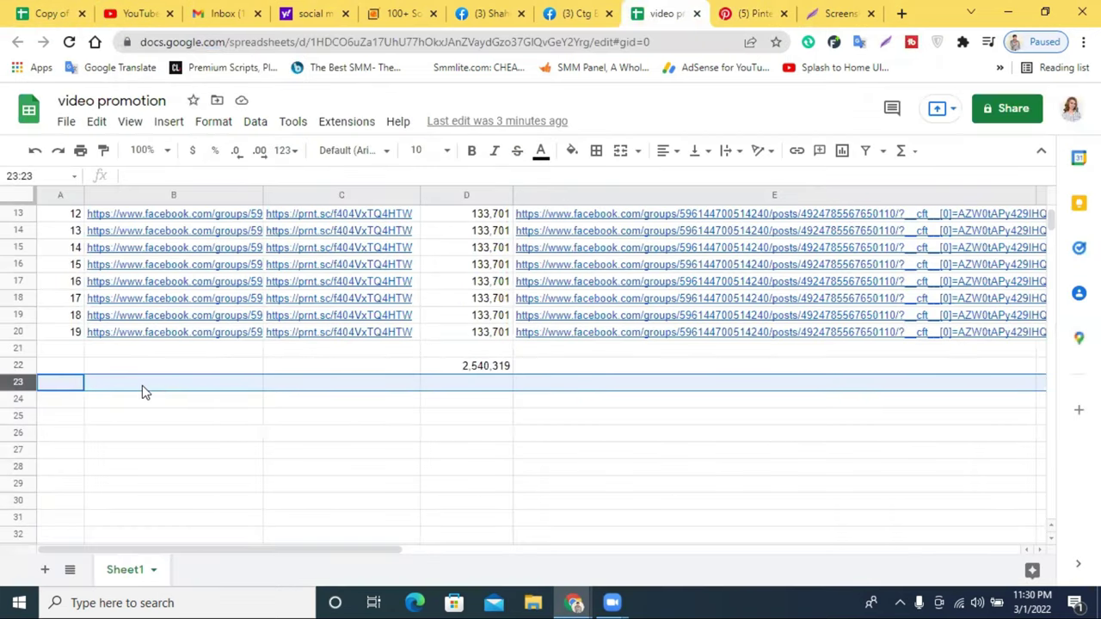
left_click(143, 386)
key("ctrl+v")
left_click(219, 422)
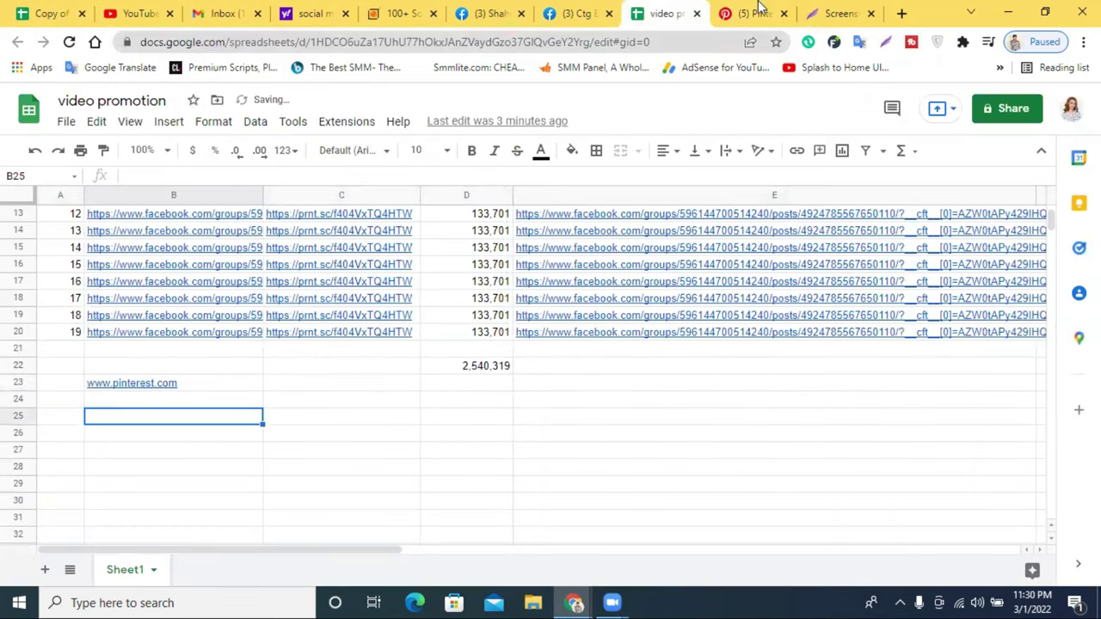
left_click(839, 13)
left_click(871, 14)
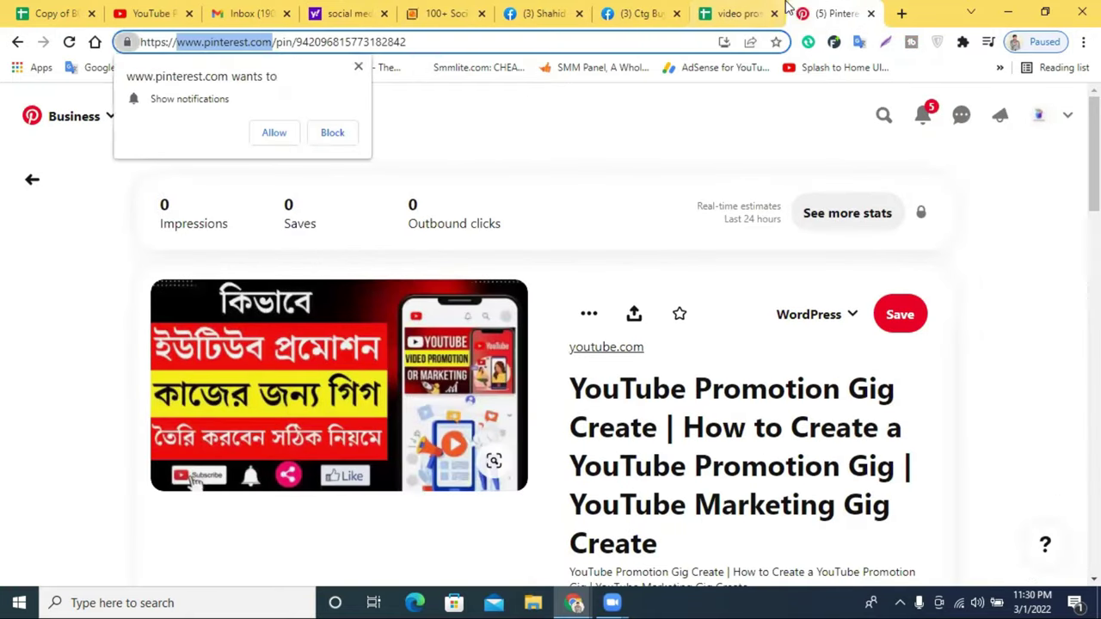
left_click(275, 132)
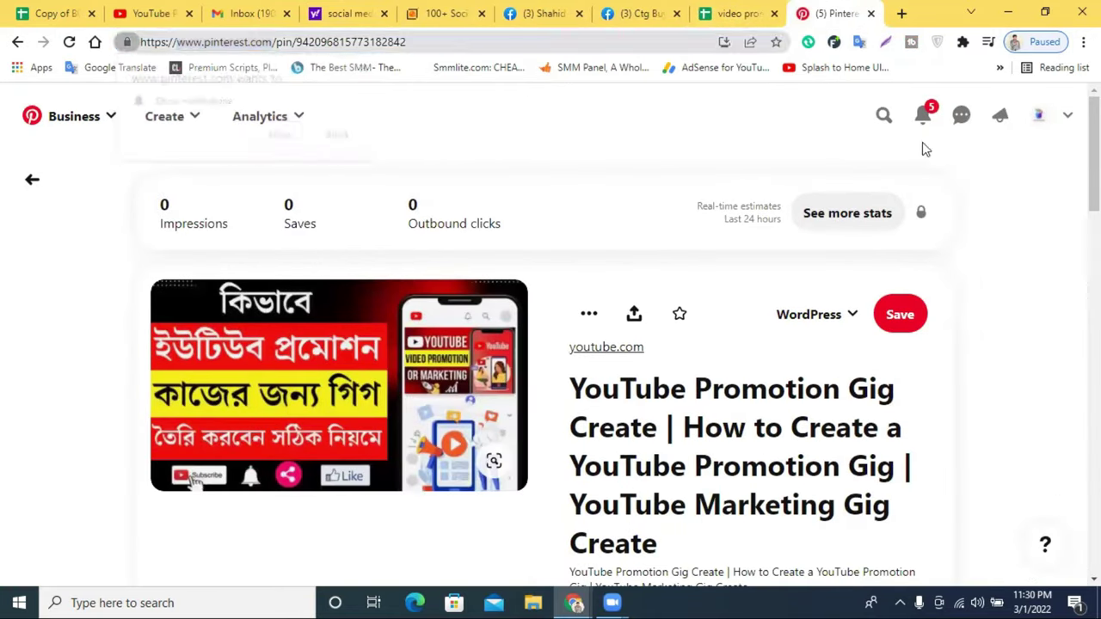
- Paste the Pinterest profile's address into E23
left_click(1037, 119)
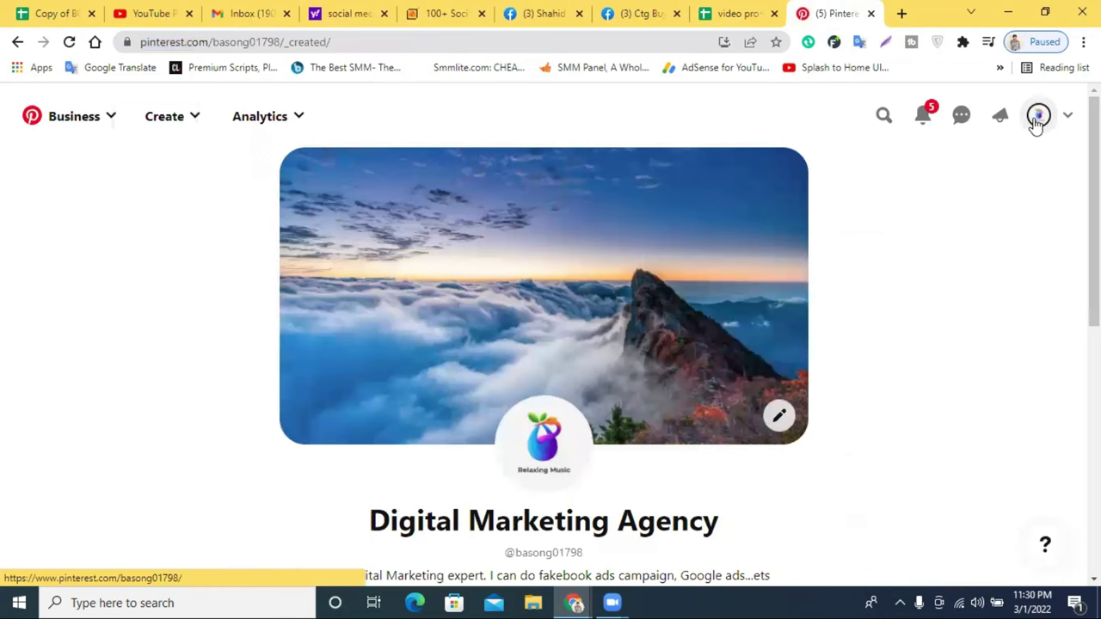
scroll(621, 267, "down", 3)
left_click_drag(278, 42, 140, 42)
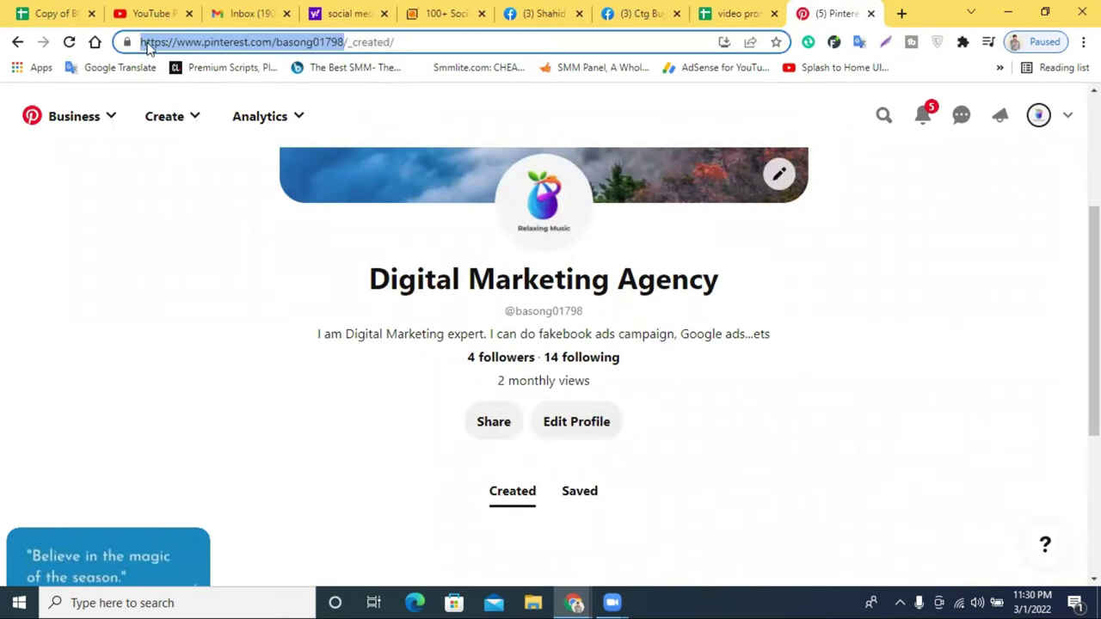
left_click(721, 13)
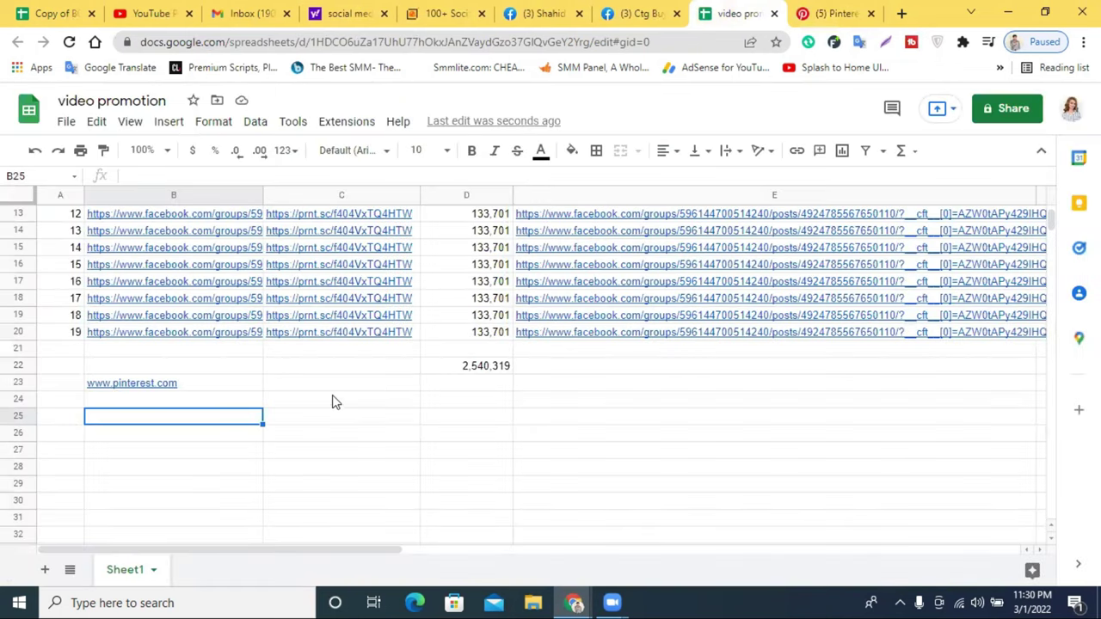
left_click(555, 384)
key("ctrl+v")
left_click(605, 456)
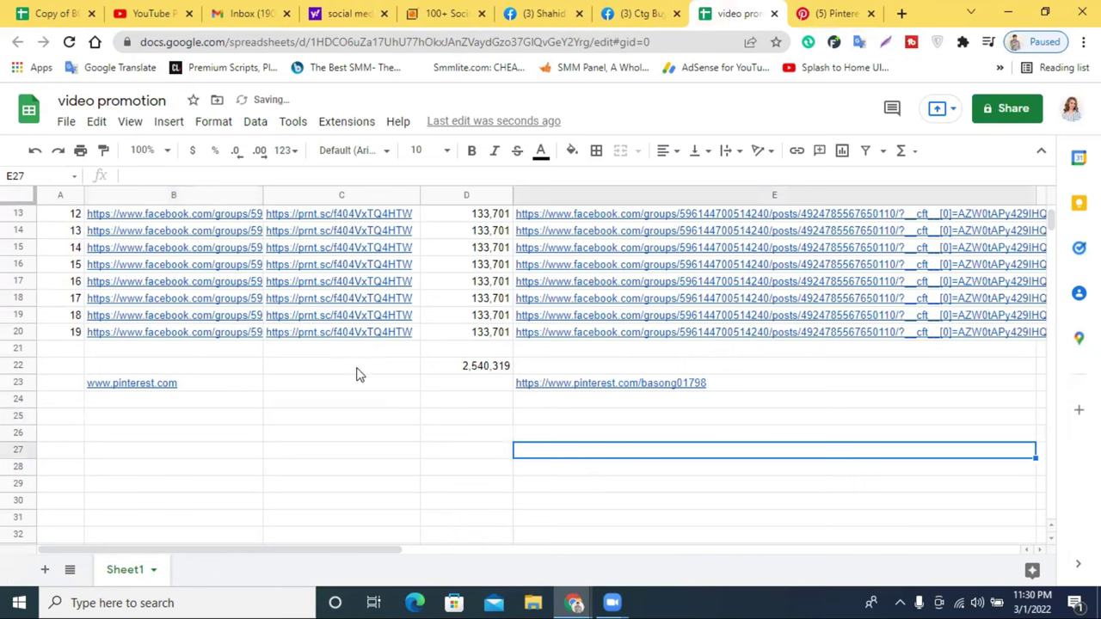
left_click(359, 370)
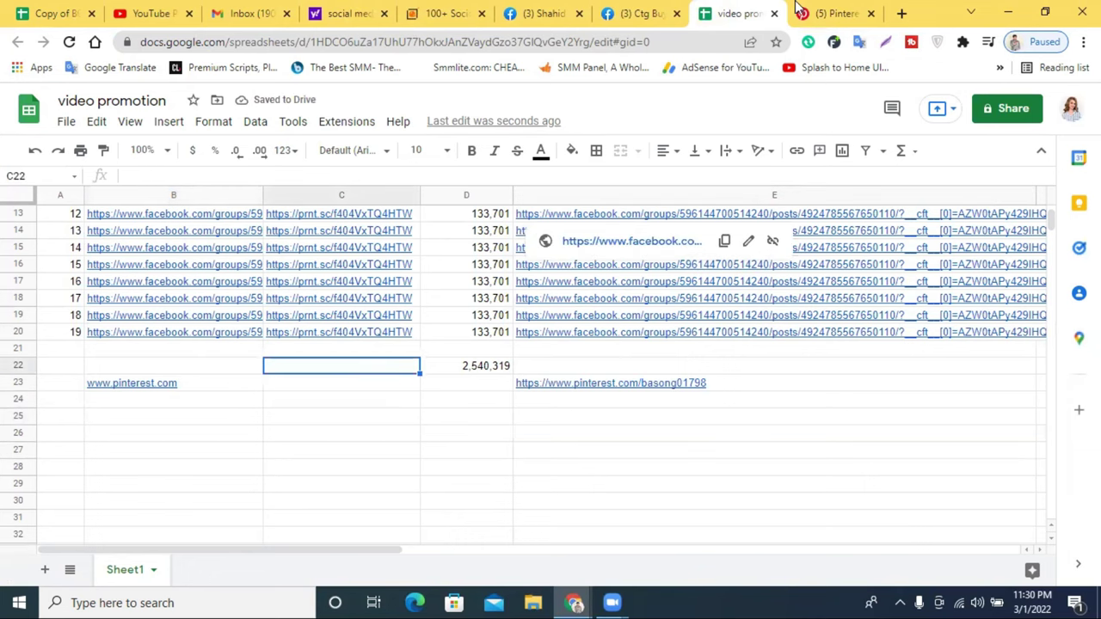
left_click(831, 13)
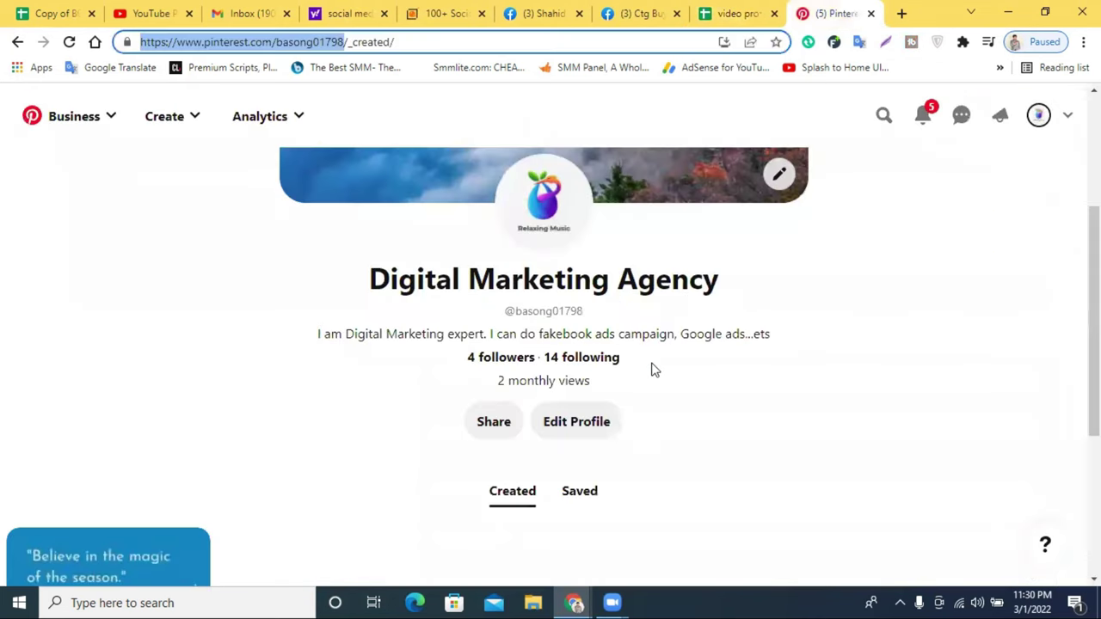
- Open the WordPress board from the profile's saved boards, then return to the profile
scroll(651, 370, "down", 3)
scroll(558, 350, "up", 2)
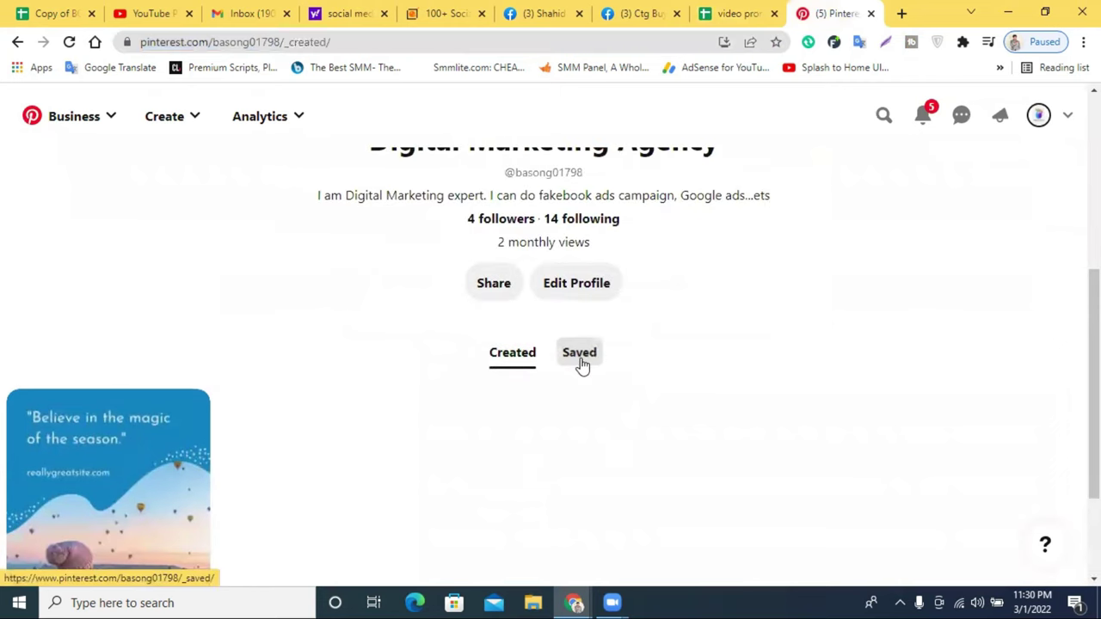
left_click(582, 354)
scroll(594, 363, "down", 4)
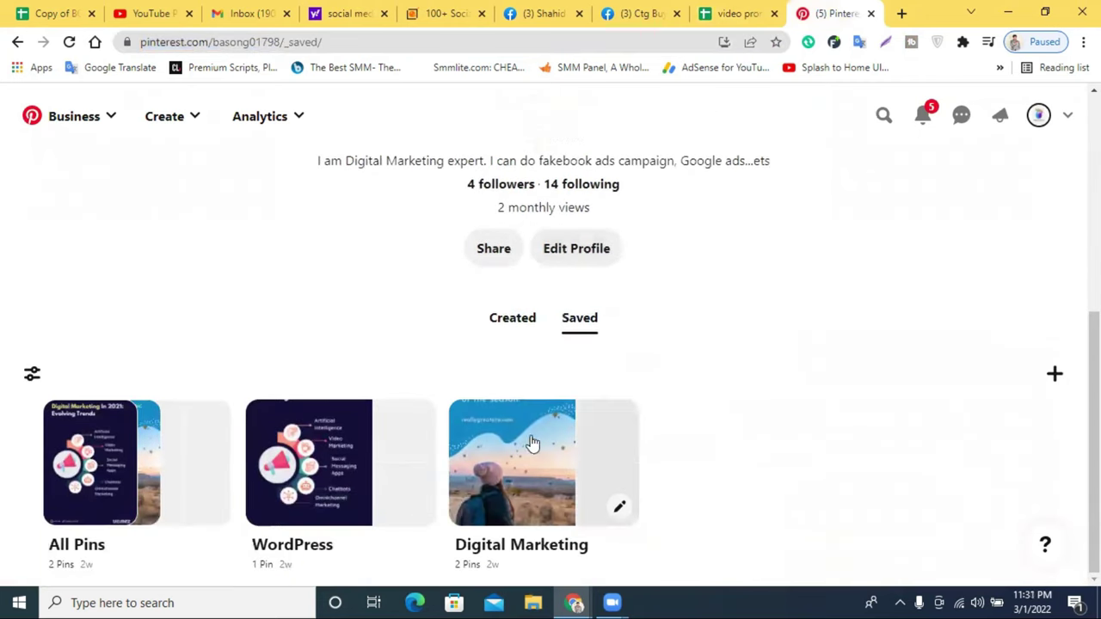
left_click(287, 477)
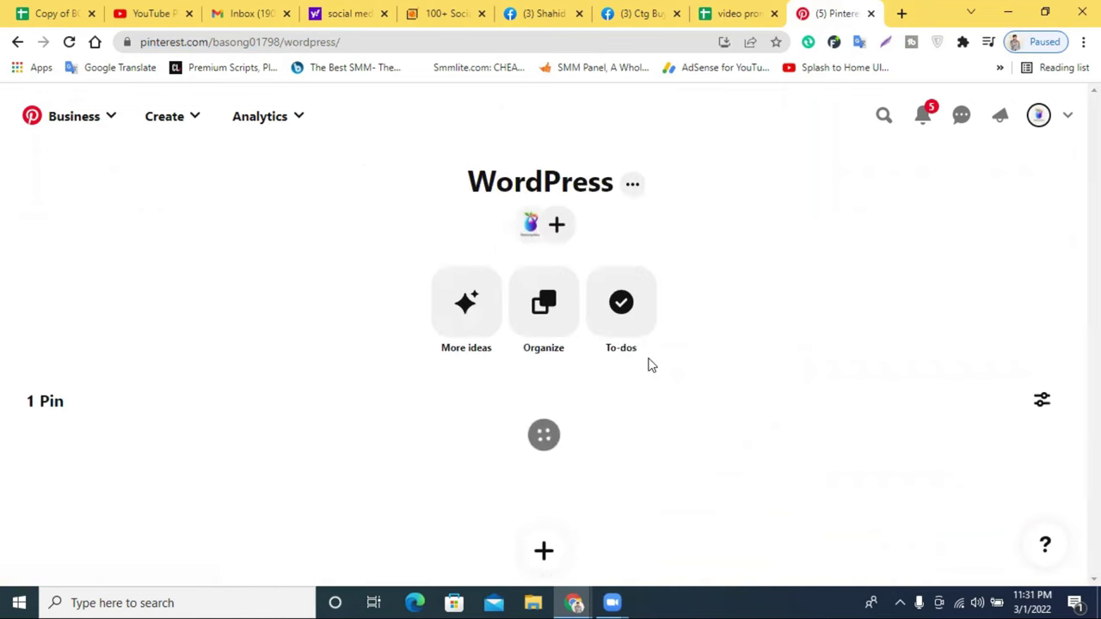
scroll(651, 366, "down", 5)
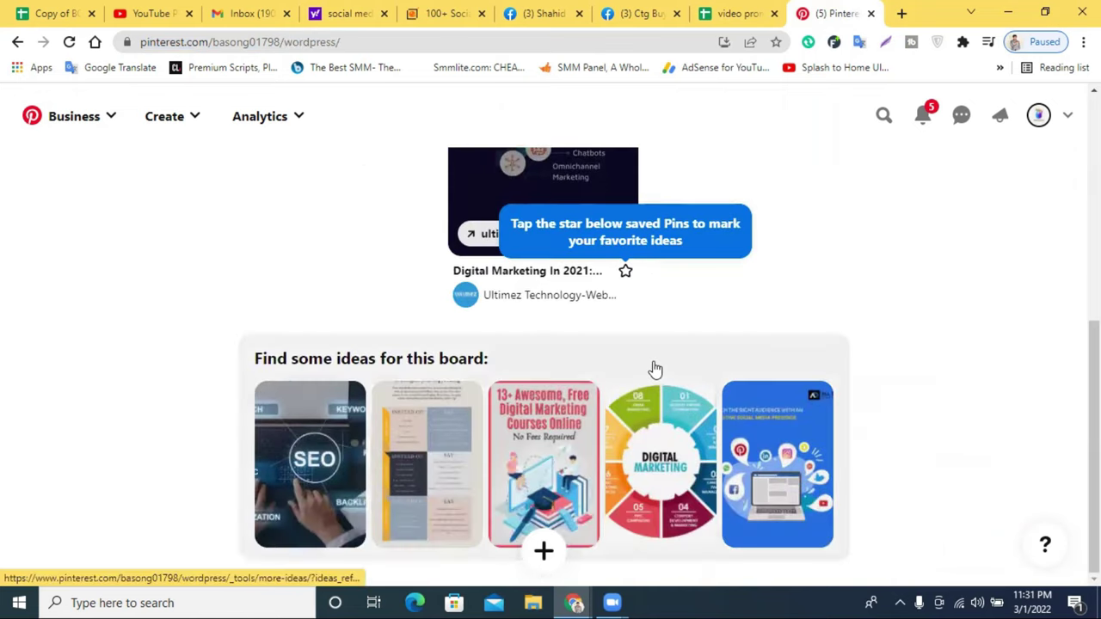
scroll(651, 369, "up", 6)
left_click(1068, 115)
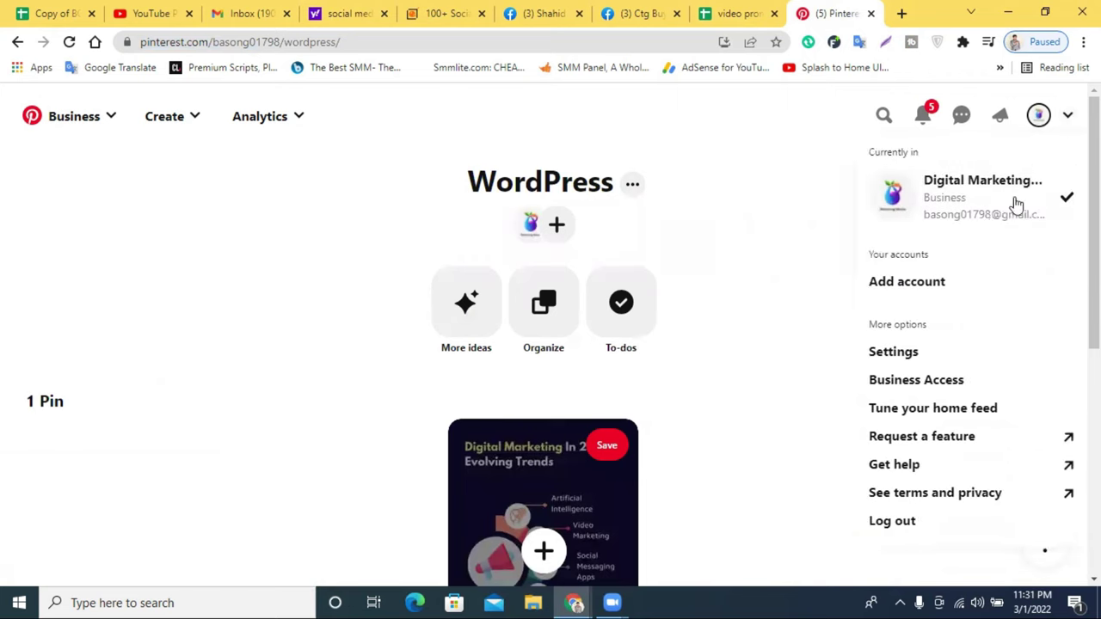
left_click(990, 207)
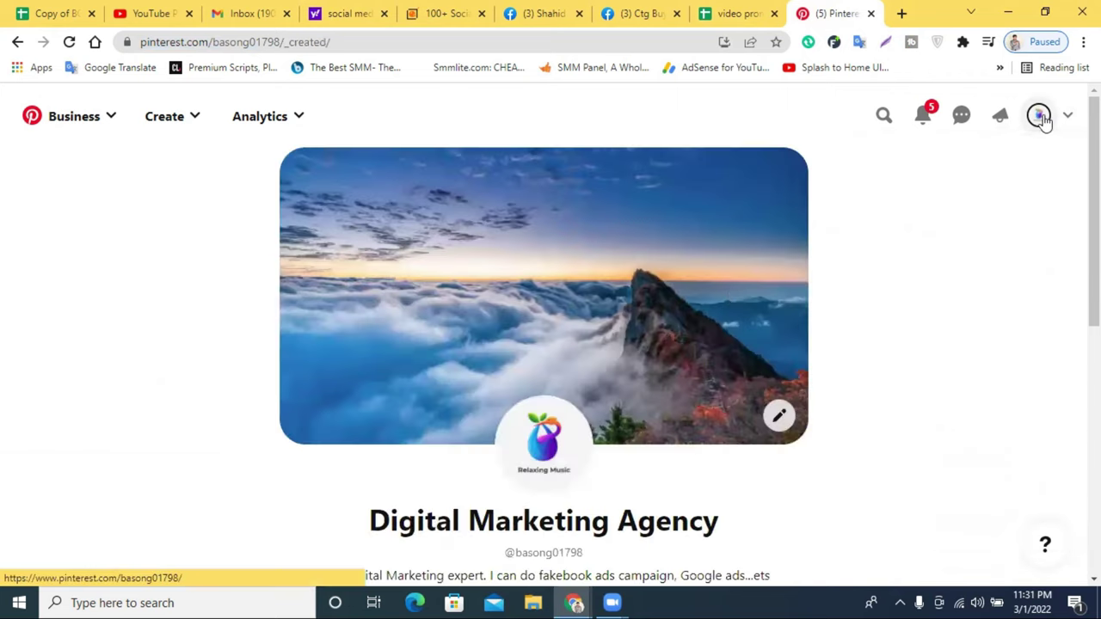
- Look through the saved boards, created pins and public profile settings
scroll(728, 301, "down", 5)
left_click(590, 261)
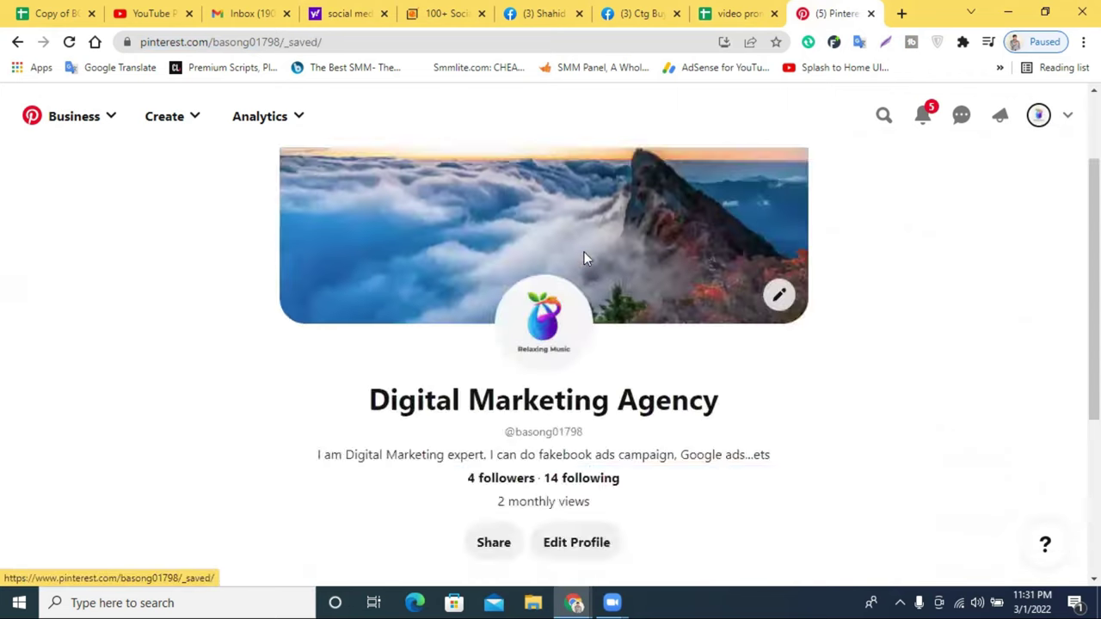
scroll(603, 276, "down", 5)
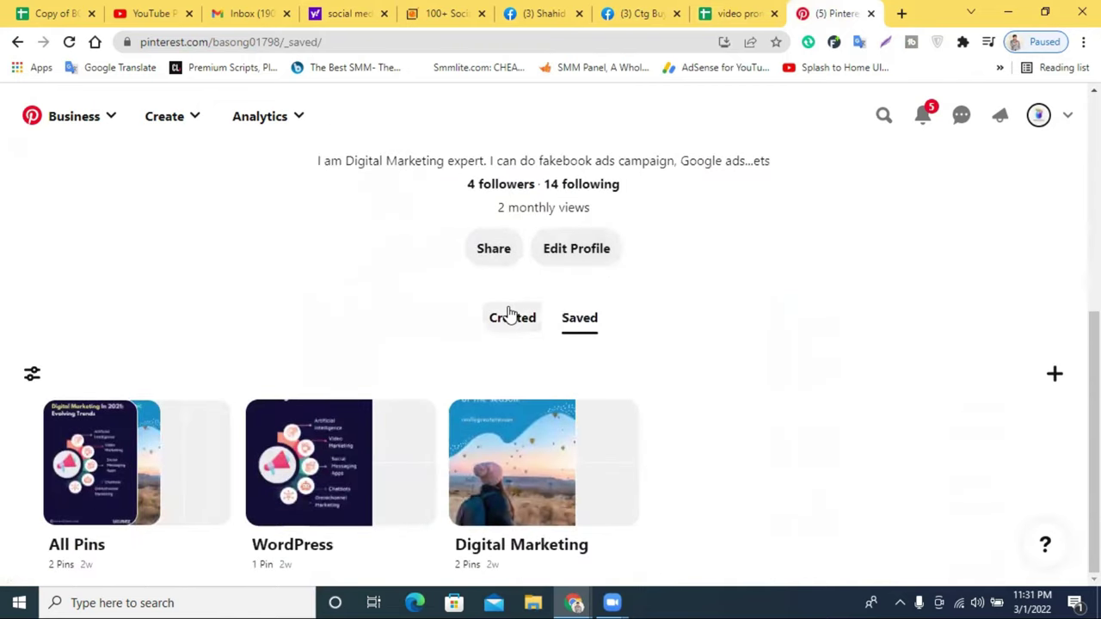
left_click(510, 315)
scroll(509, 313, "down", 5)
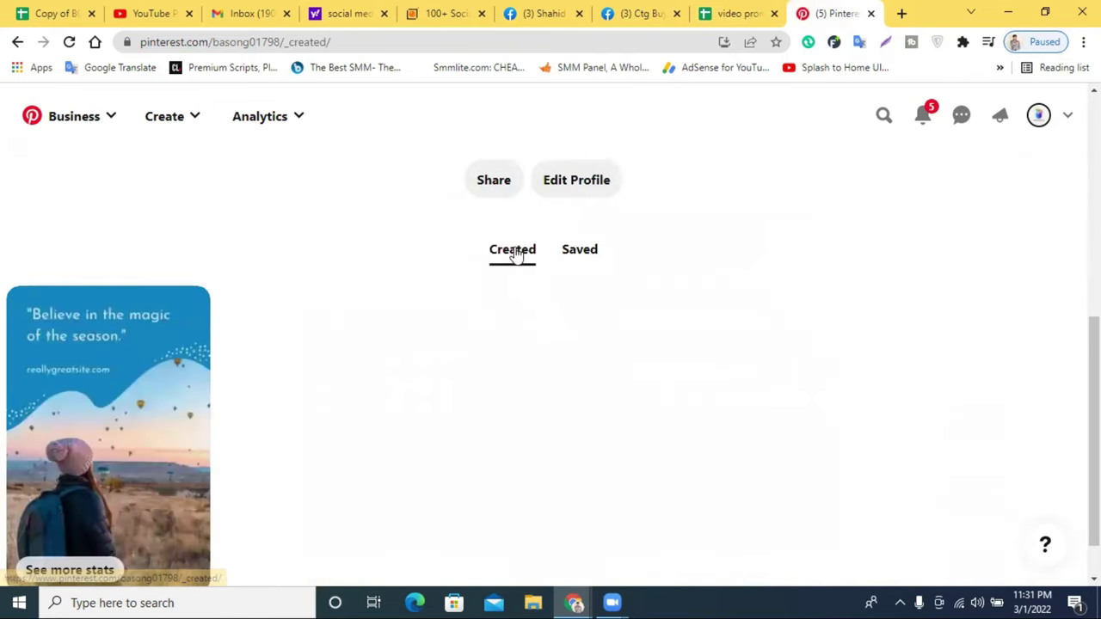
left_click(563, 184)
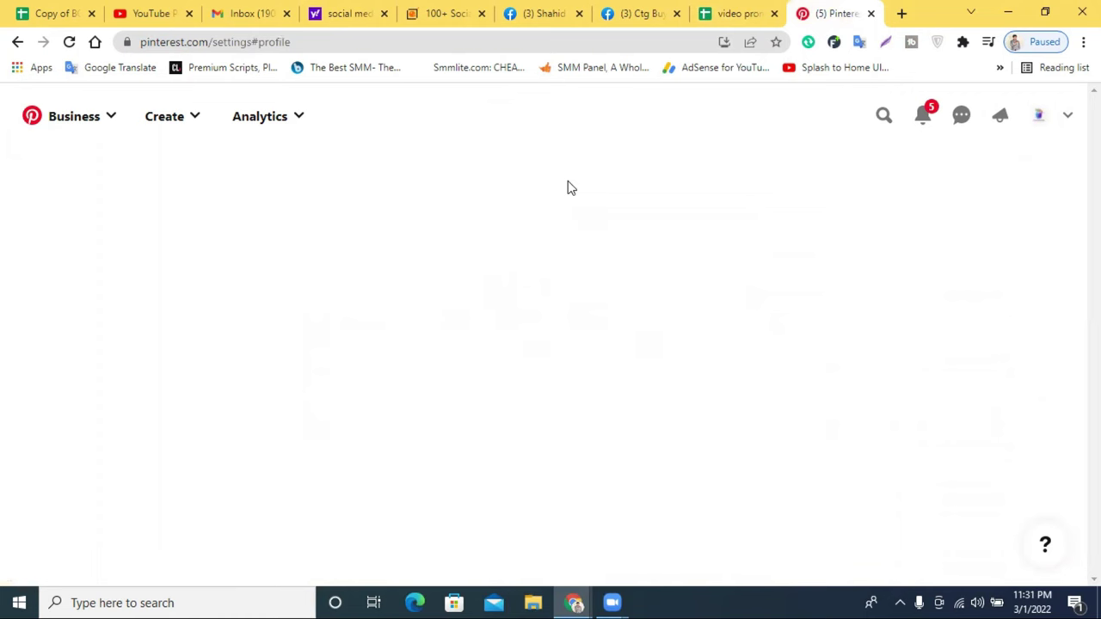
left_click(14, 41)
scroll(869, 246, "down", 1)
scroll(570, 320, "up", 3)
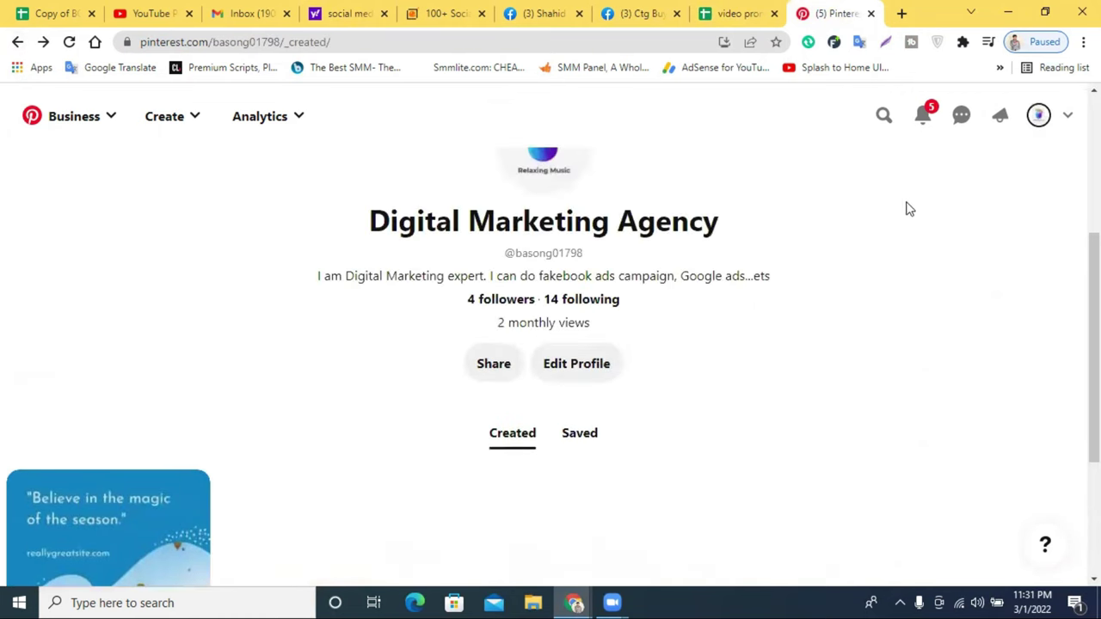
scroll(715, 317, "up", 3)
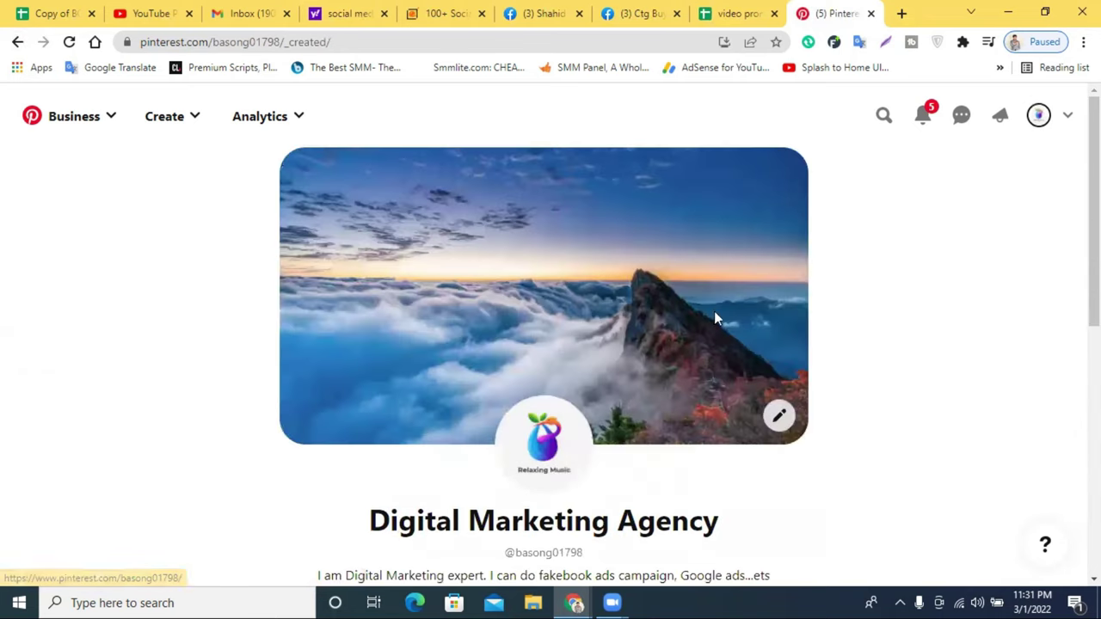
scroll(649, 361, "down", 6)
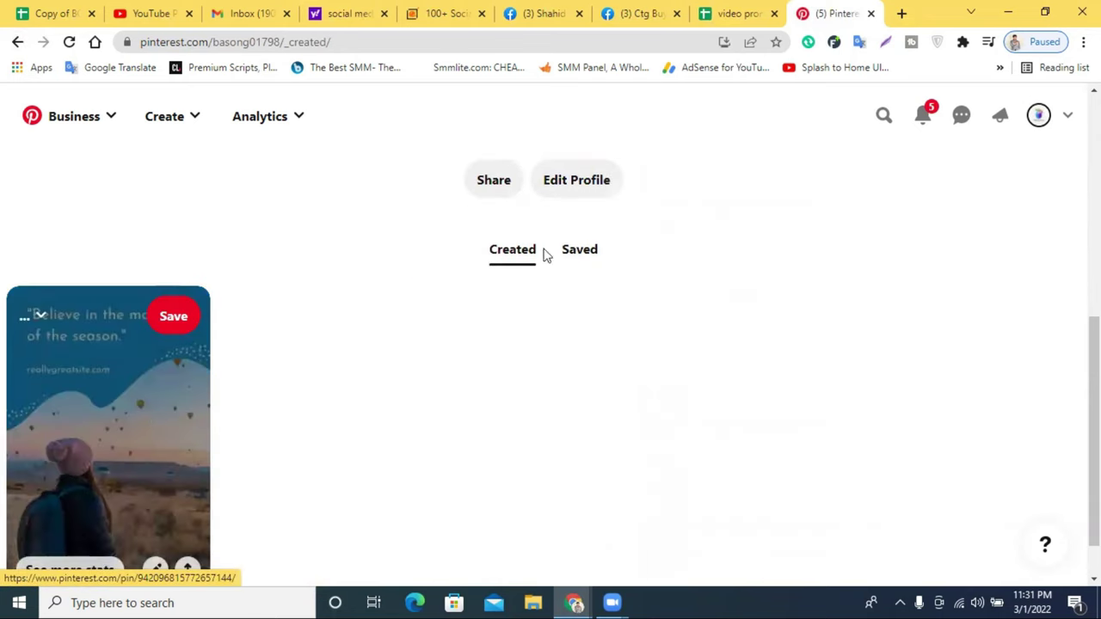
- Open the All Pins board and start a Lightshot capture of it
left_click(577, 250)
scroll(590, 292, "down", 5)
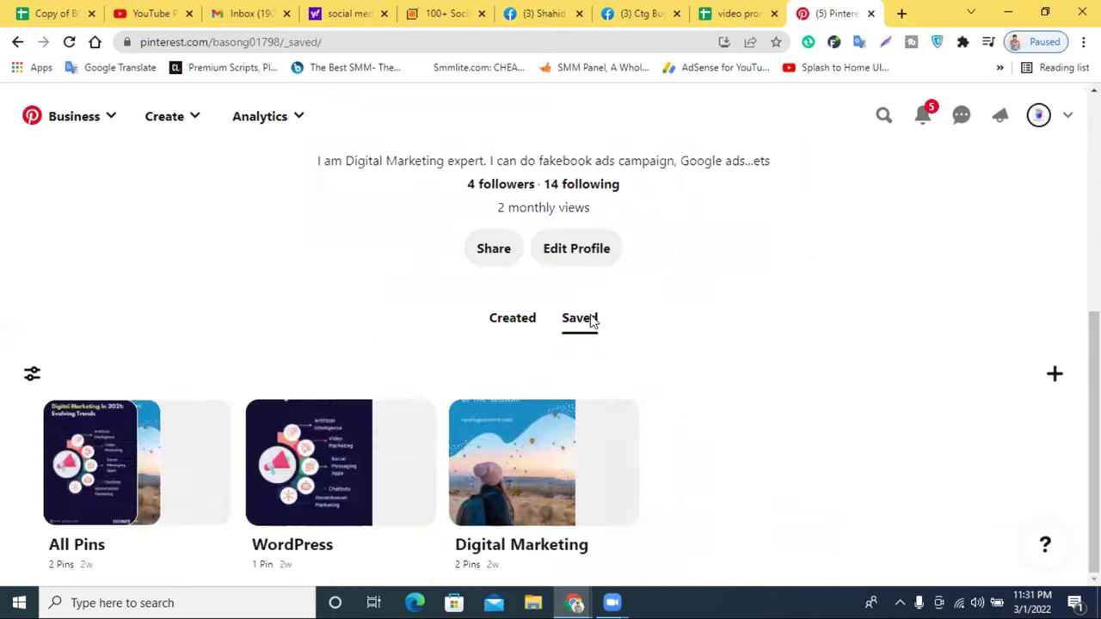
left_click(102, 515)
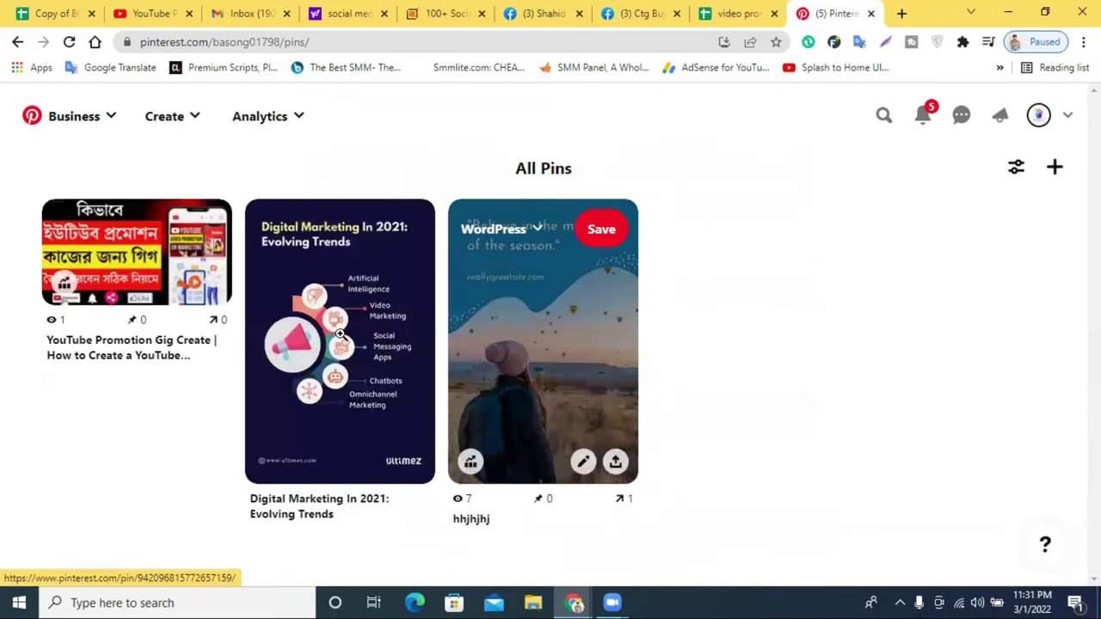
left_click(885, 41)
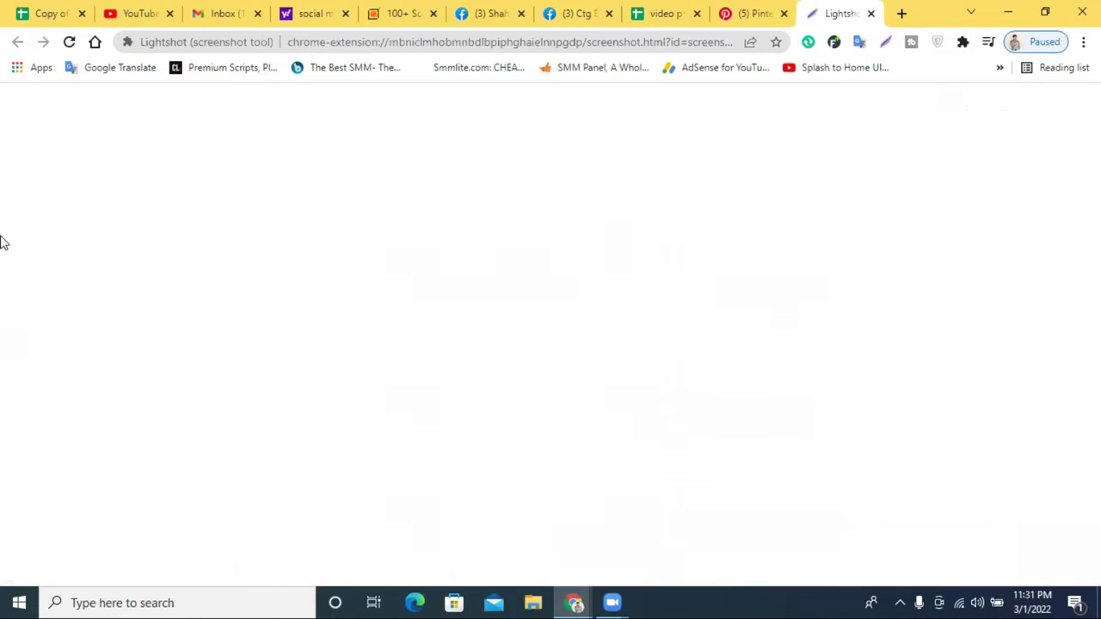
- Capture the All Pins page including its header and upload it to prnt.sc
left_click_drag(2, 157, 1100, 586)
left_click_drag(545, 157, 551, 99)
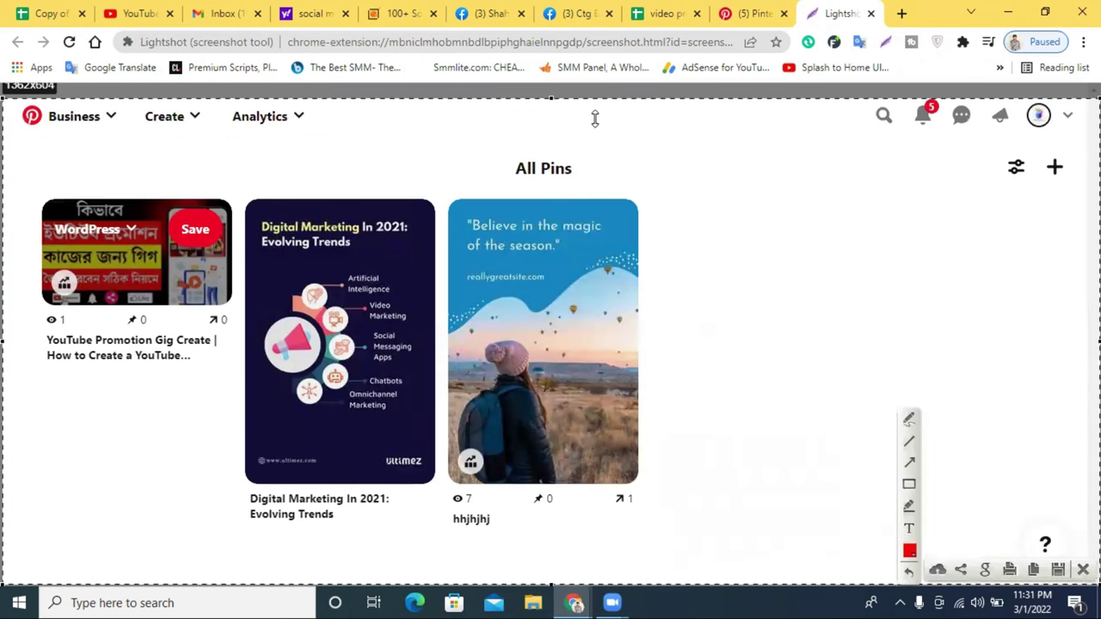
left_click(937, 572)
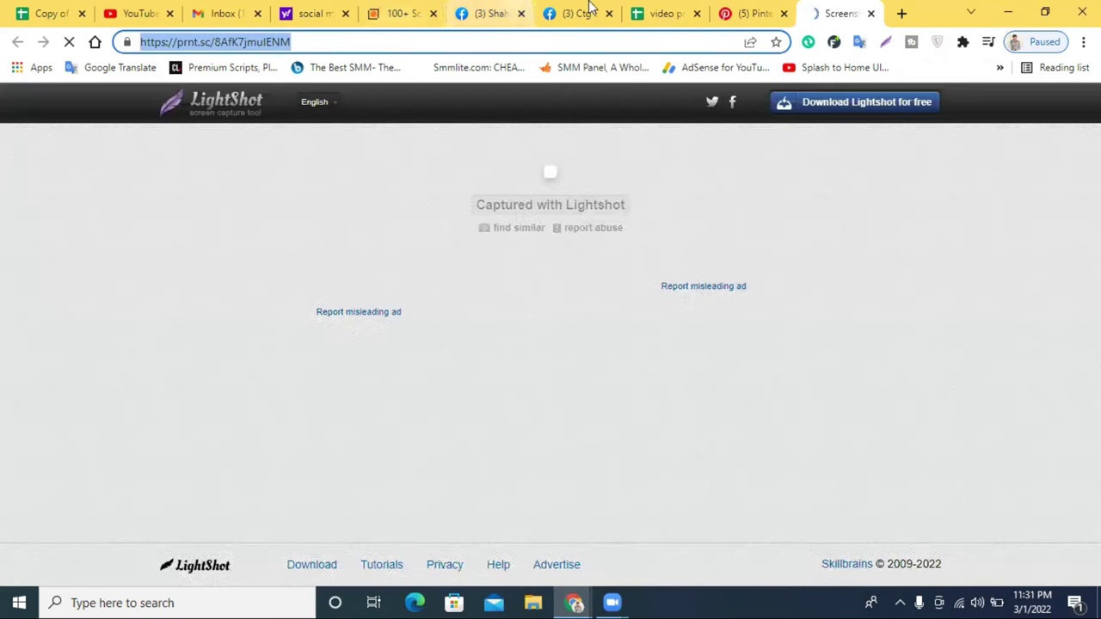
left_click(663, 13)
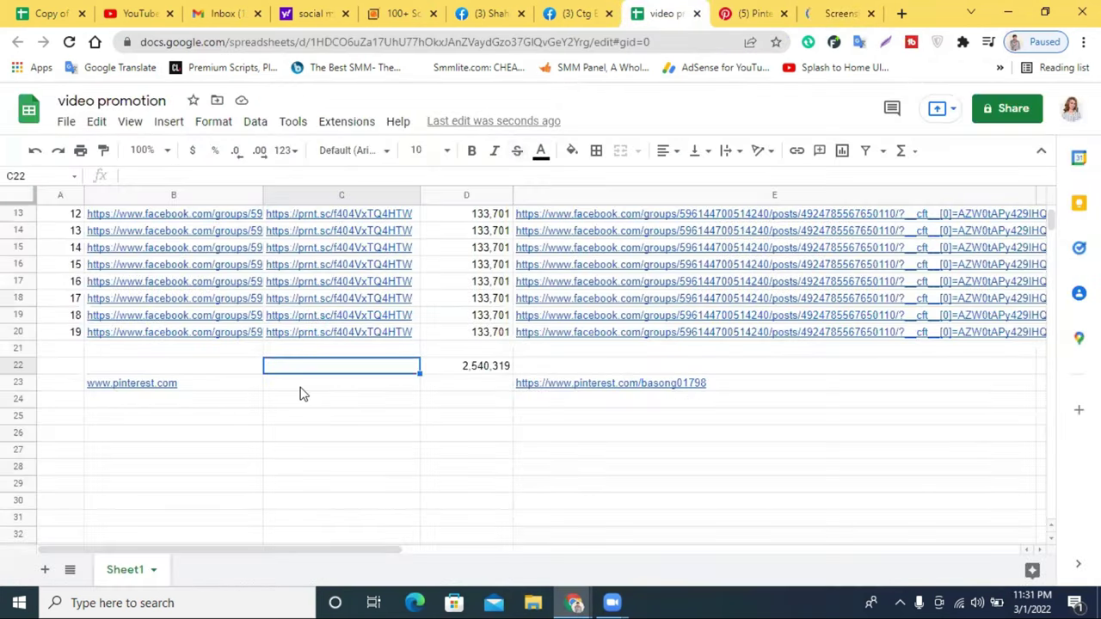
- Paste the prnt.sc screenshot link into C23 and enter serial number 1 in A23
double_click(301, 384)
type("https://prnt.sc/8AfK7jmuIENM")
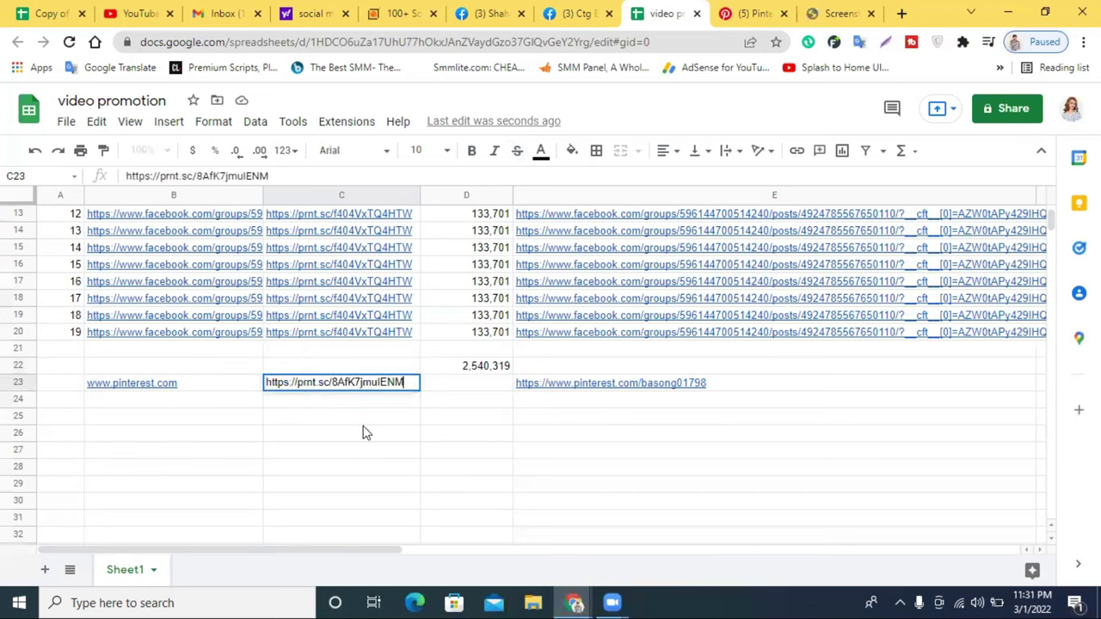
left_click(364, 430)
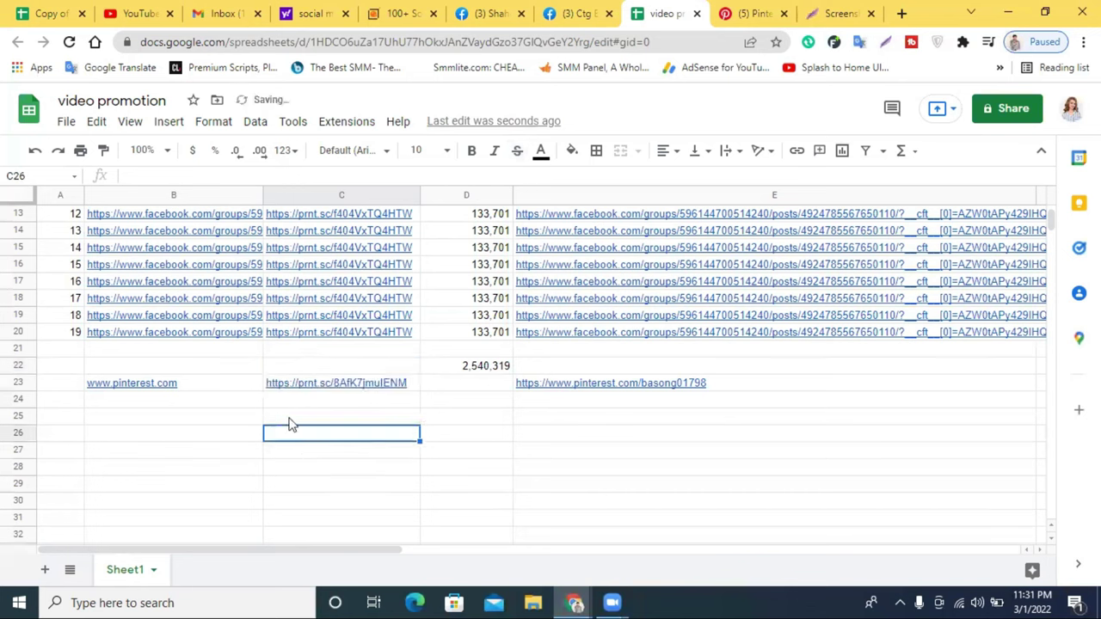
left_click(71, 385)
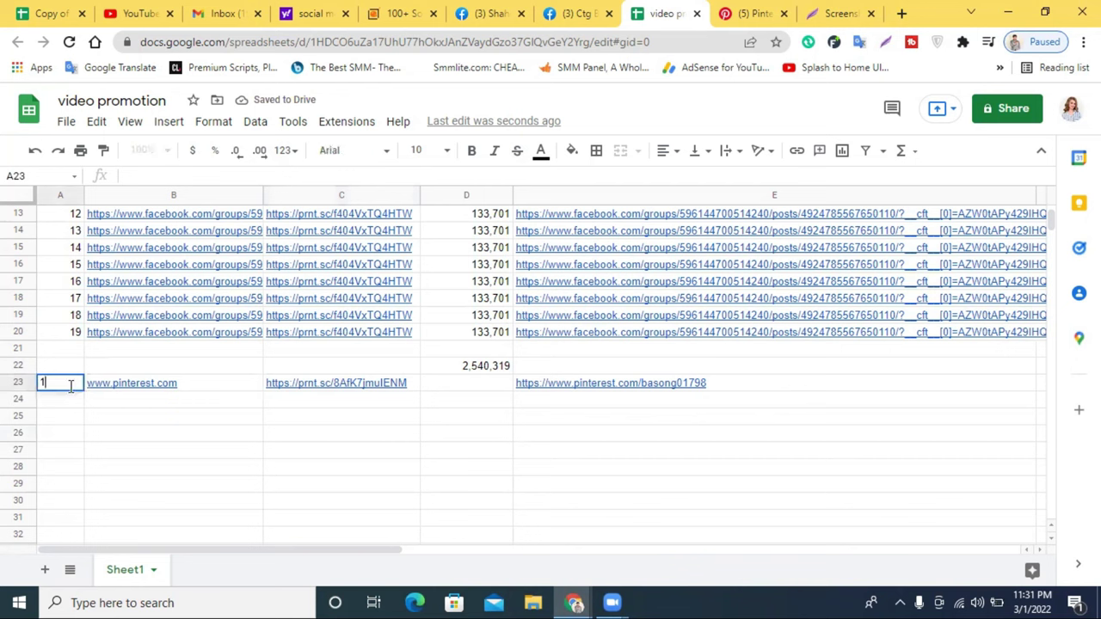
left_click(150, 440)
left_click(468, 389)
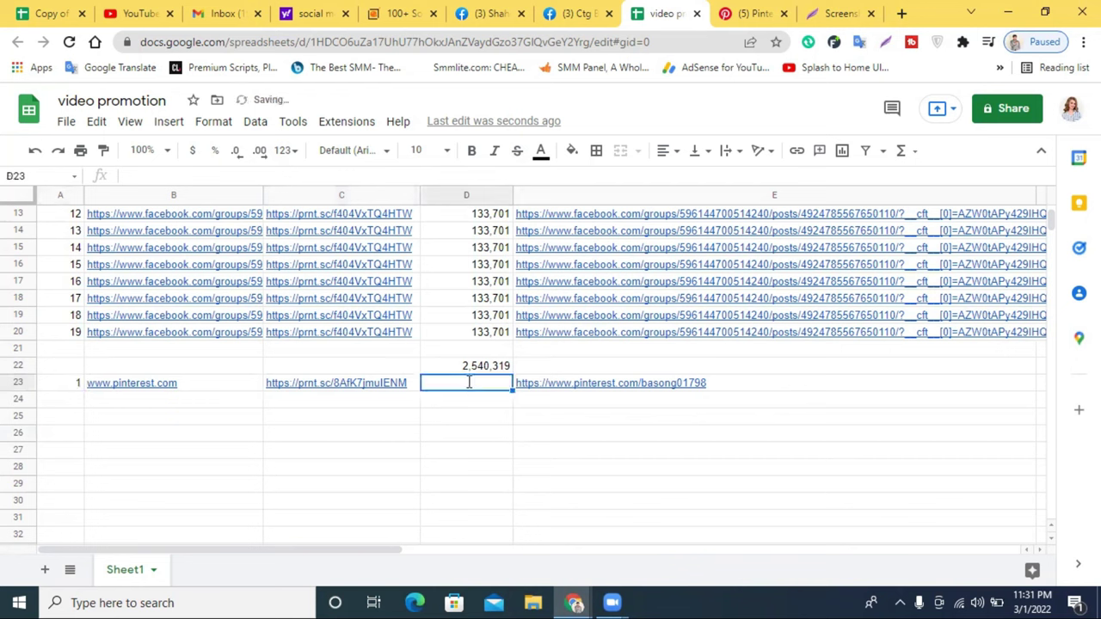
left_click_drag(473, 501, 497, 547)
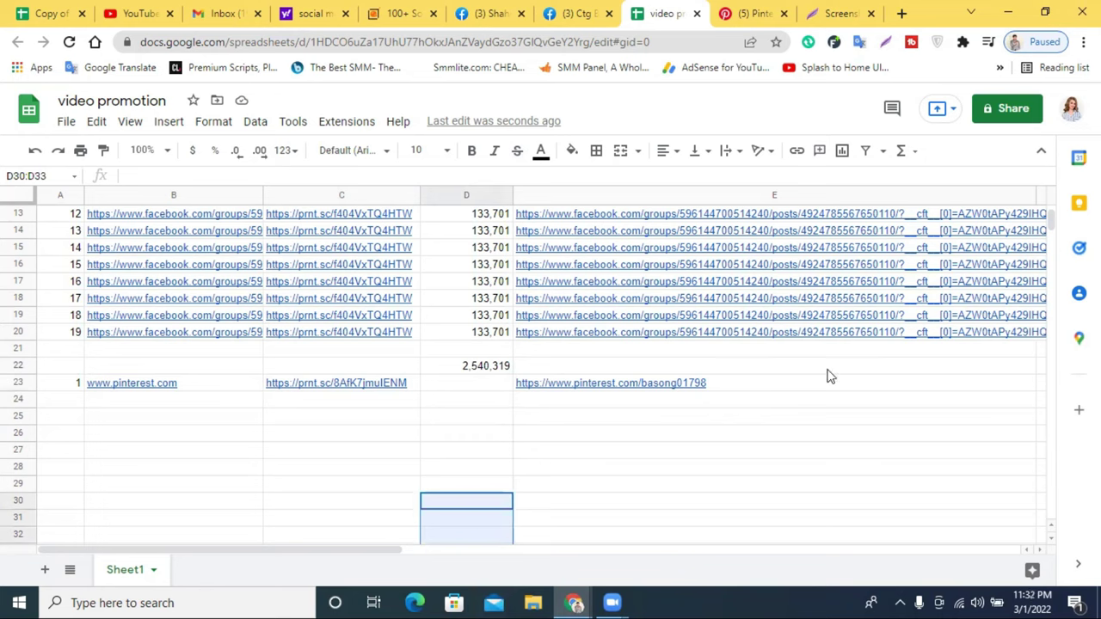
scroll(398, 385, "down", 2)
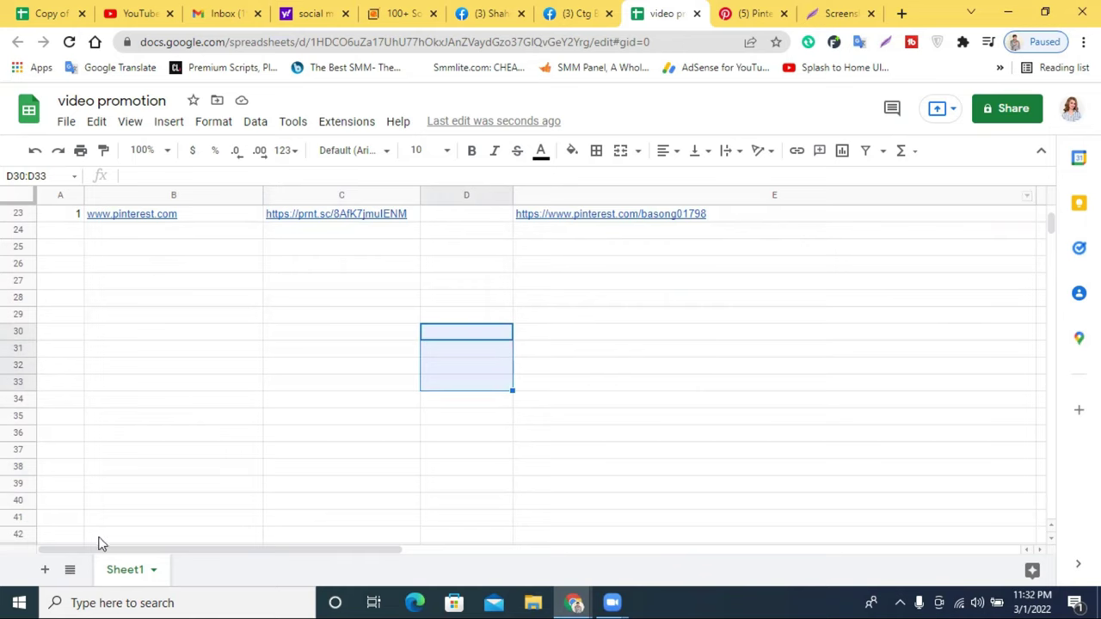
- Add a new Sheet2, view it, and return to Sheet1
left_click(44, 570)
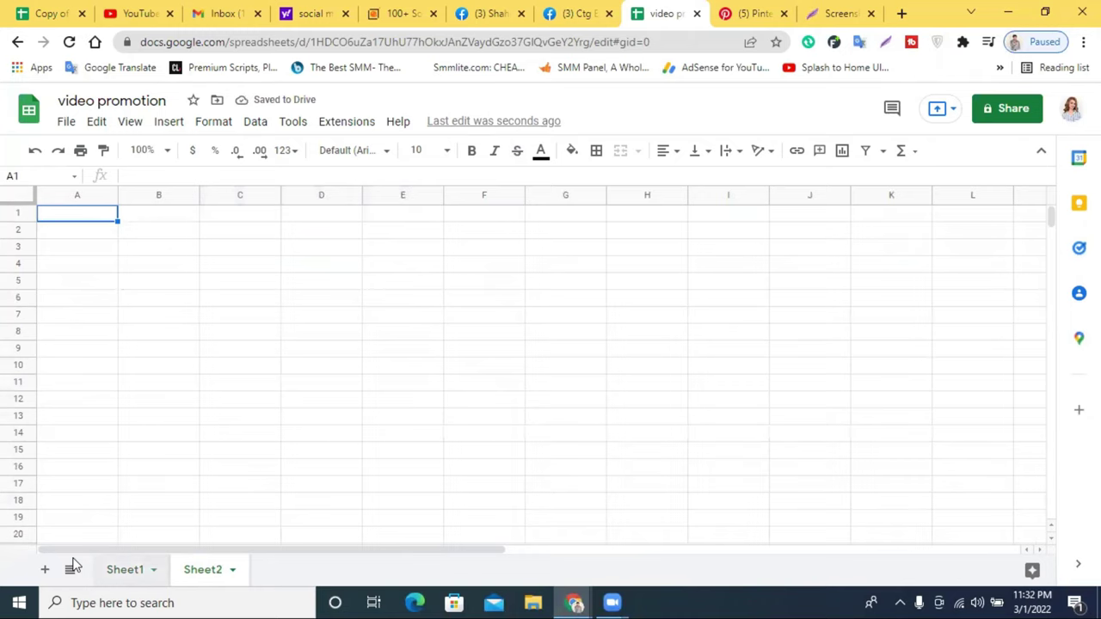
key("ctrl+shift+Page_Up")
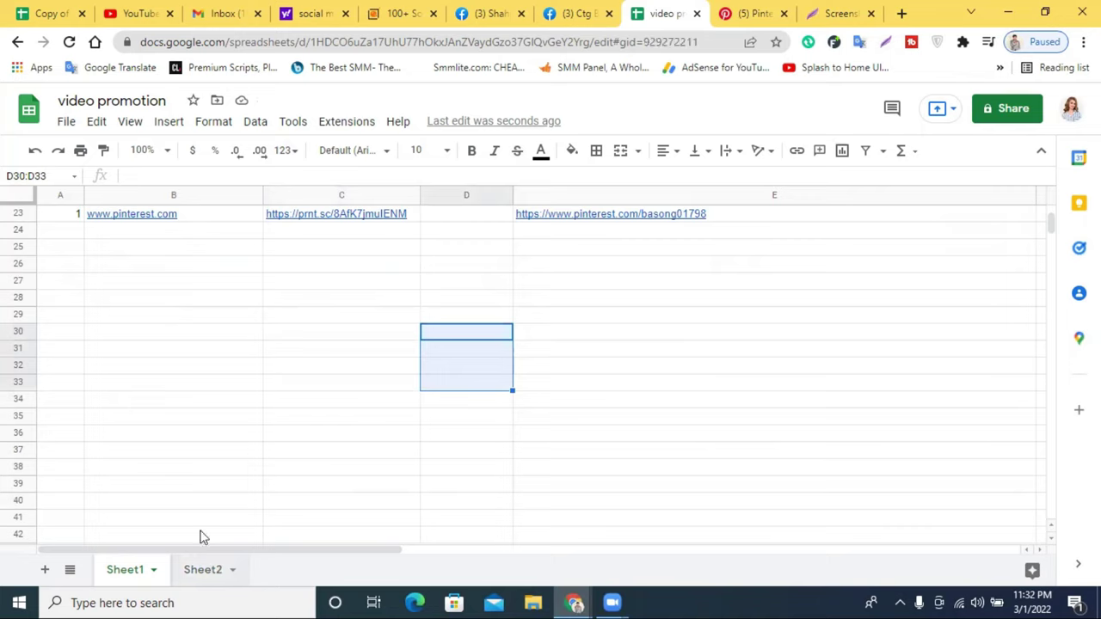
left_click(203, 569)
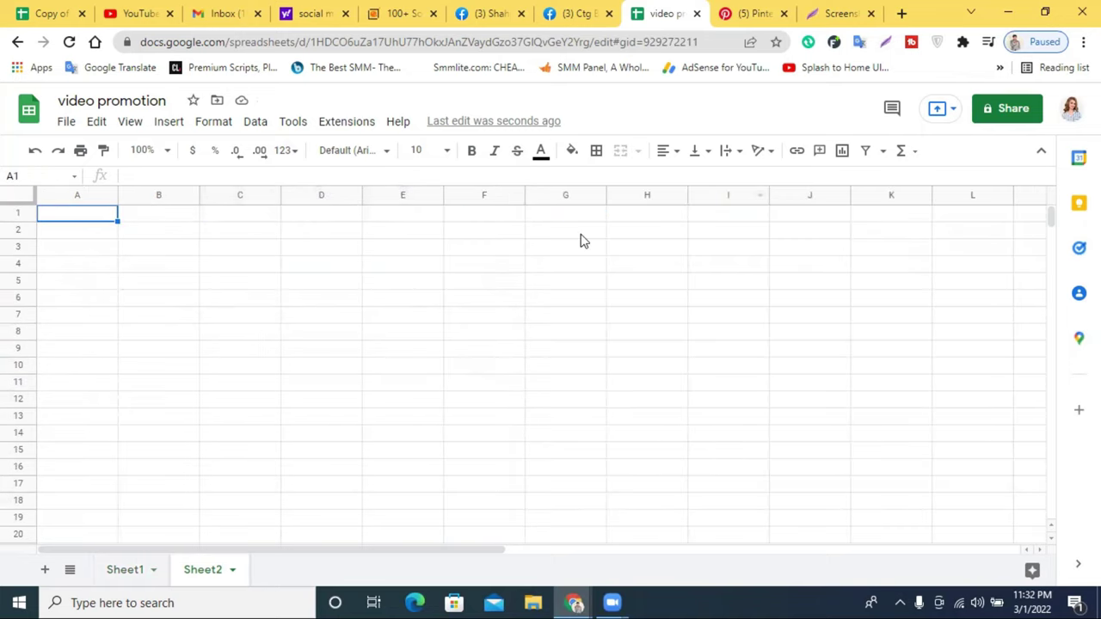
key("ctrl+shift+Page_Up")
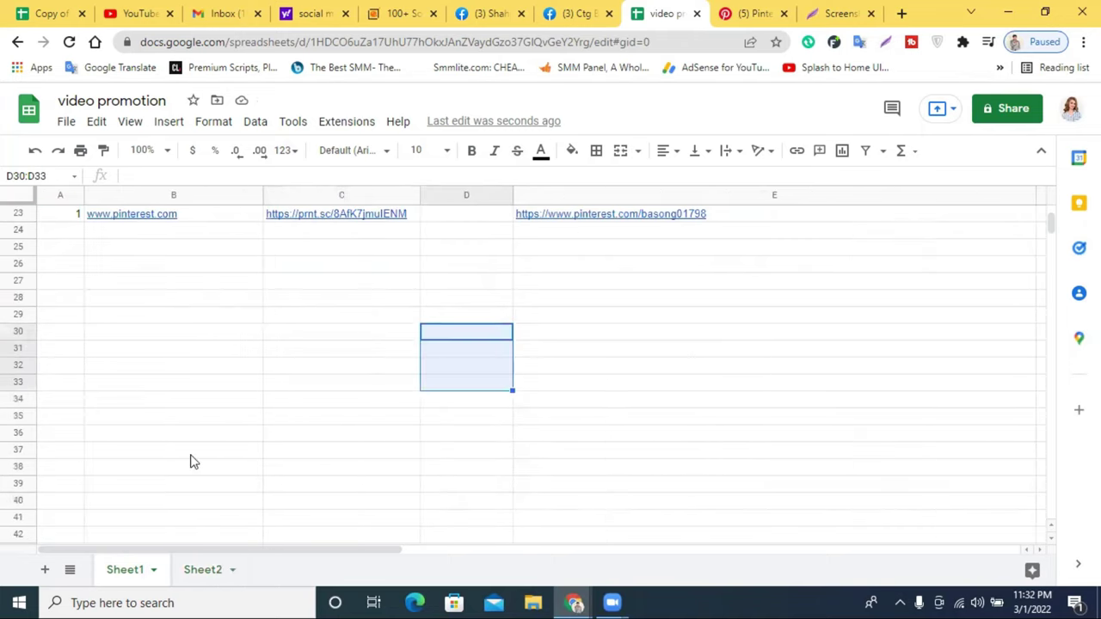
- Check the total and Pinterest rows A22:E23, then go to Copy of BOOKMARKING SITE
scroll(719, 381, "up", 7)
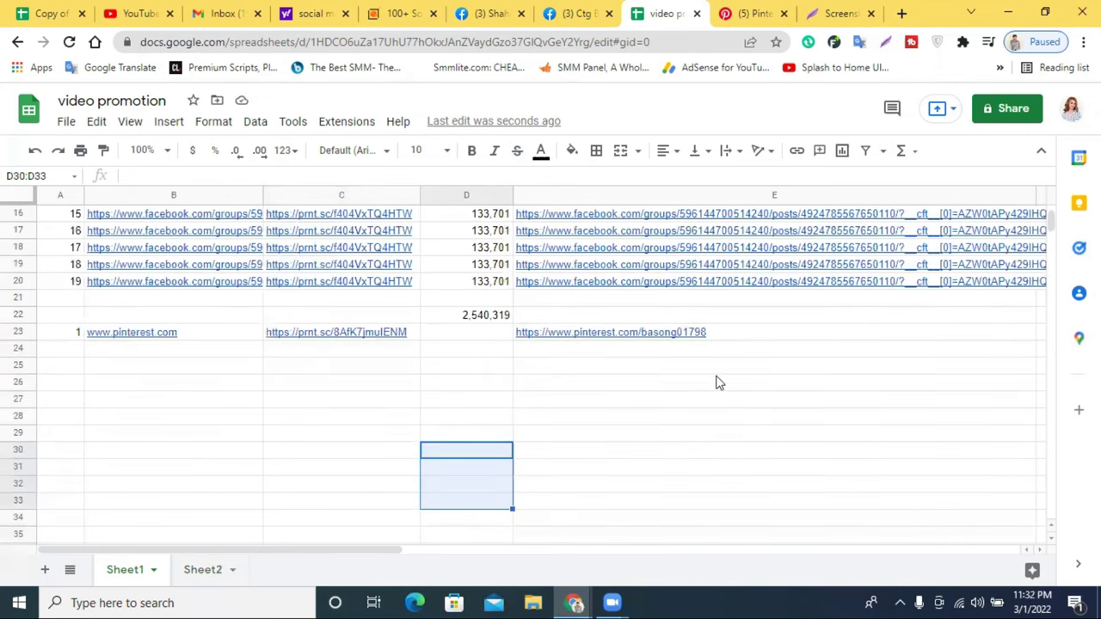
scroll(729, 376, "down", 4)
scroll(729, 376, "down", 2)
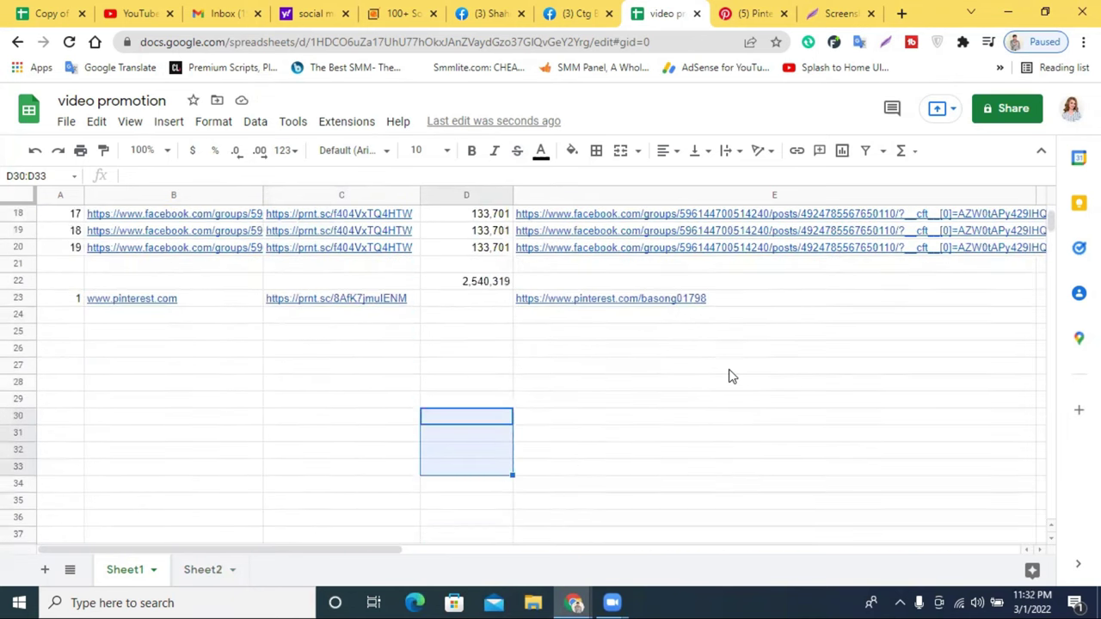
scroll(383, 336, "down", 2)
scroll(453, 278, "up", 4)
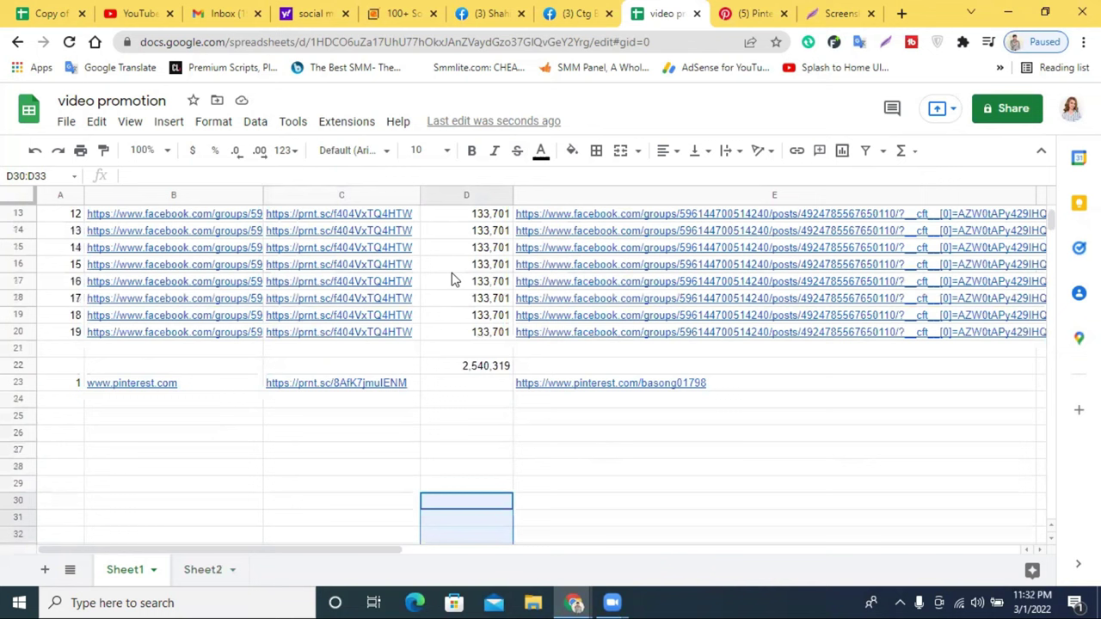
left_click_drag(72, 366, 759, 392)
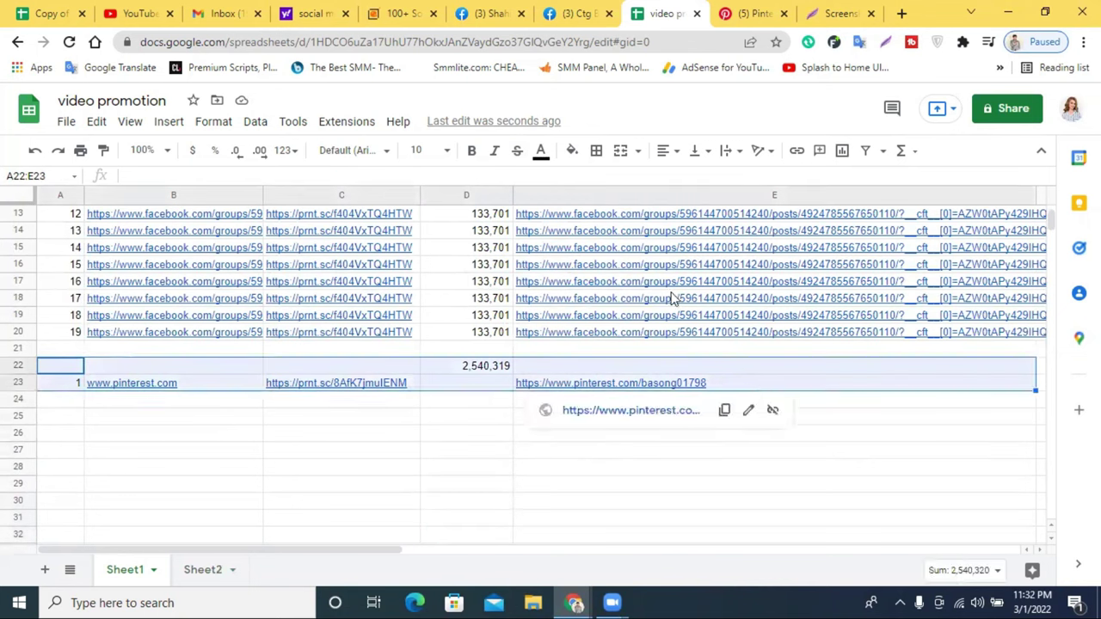
left_click(486, 435)
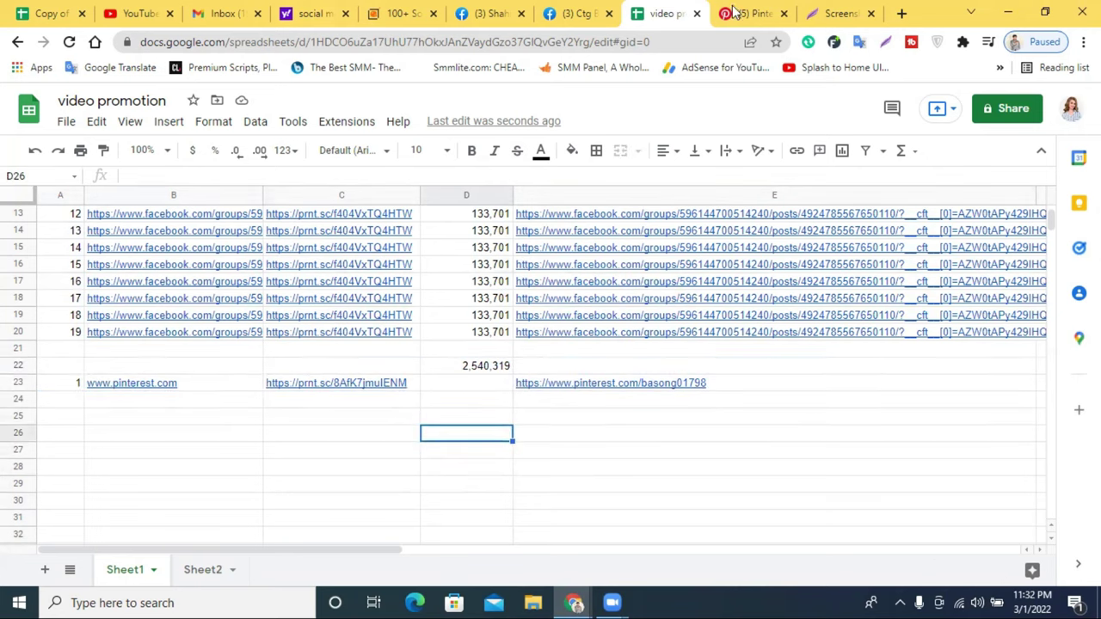
left_click(62, 11)
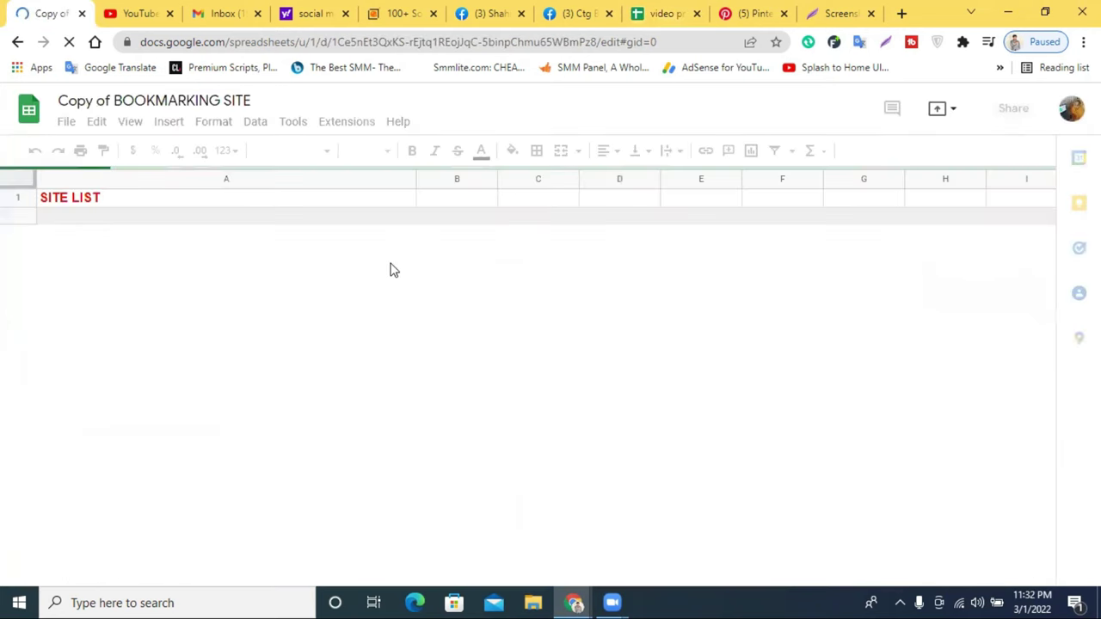
- Scroll the SITE LIST to row 93 and open the suppliers.ipt.pw link from its preview
scroll(394, 271, "down", 5)
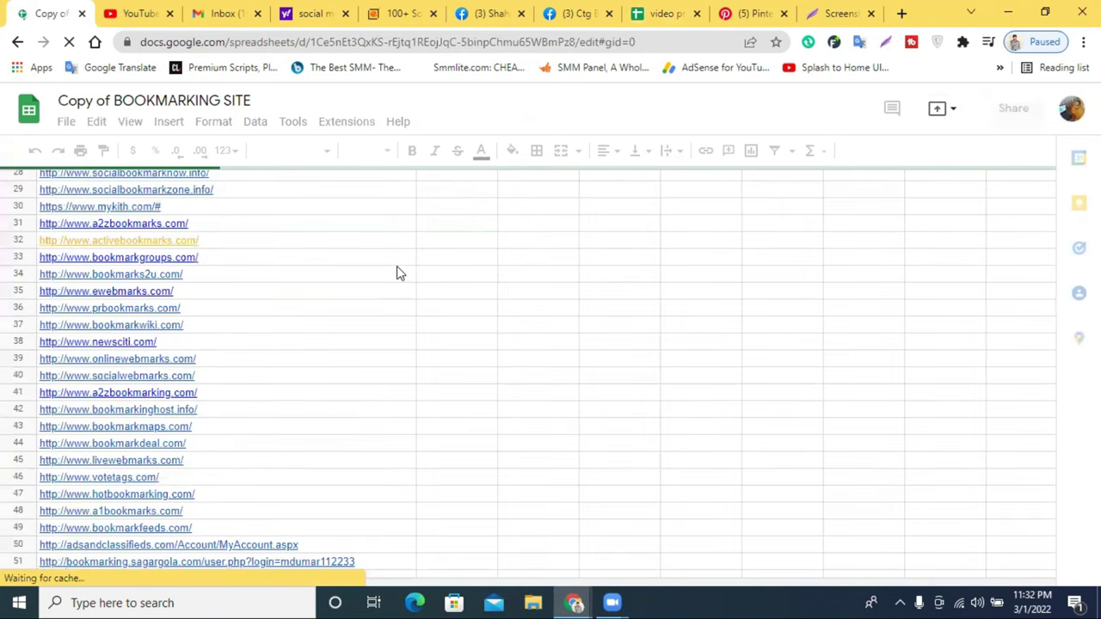
scroll(397, 272, "down", 6)
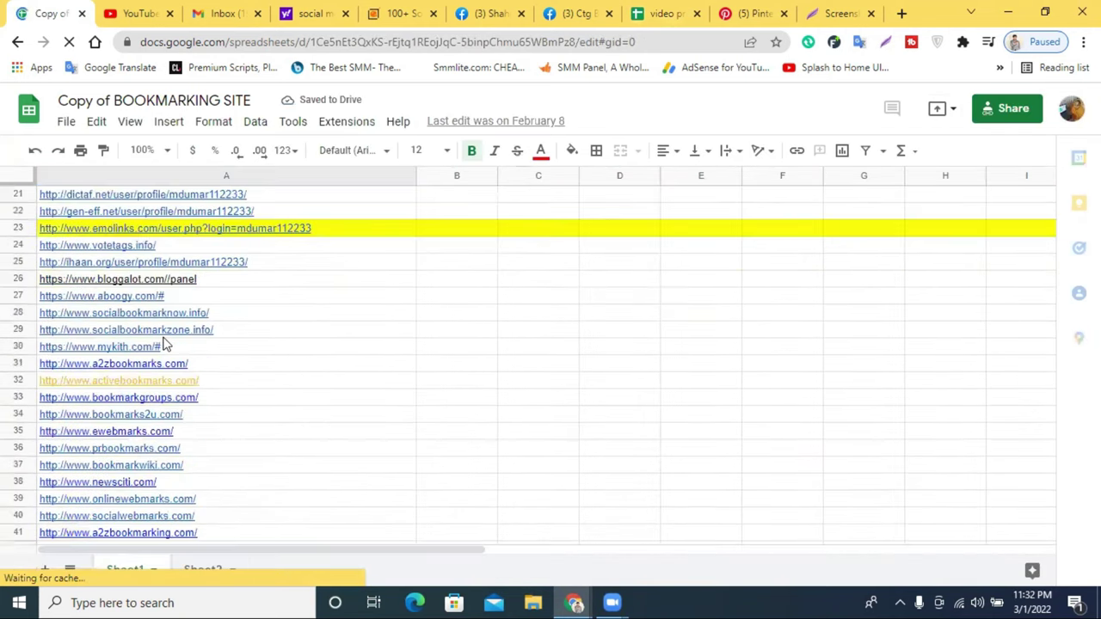
scroll(308, 400, "down", 8)
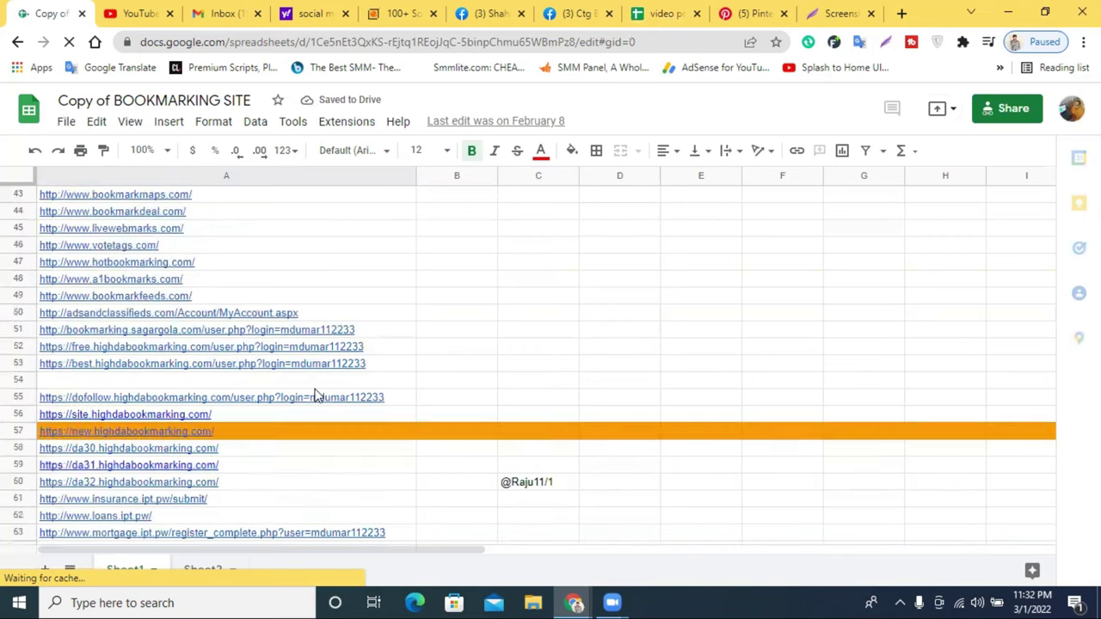
scroll(258, 387, "down", 4)
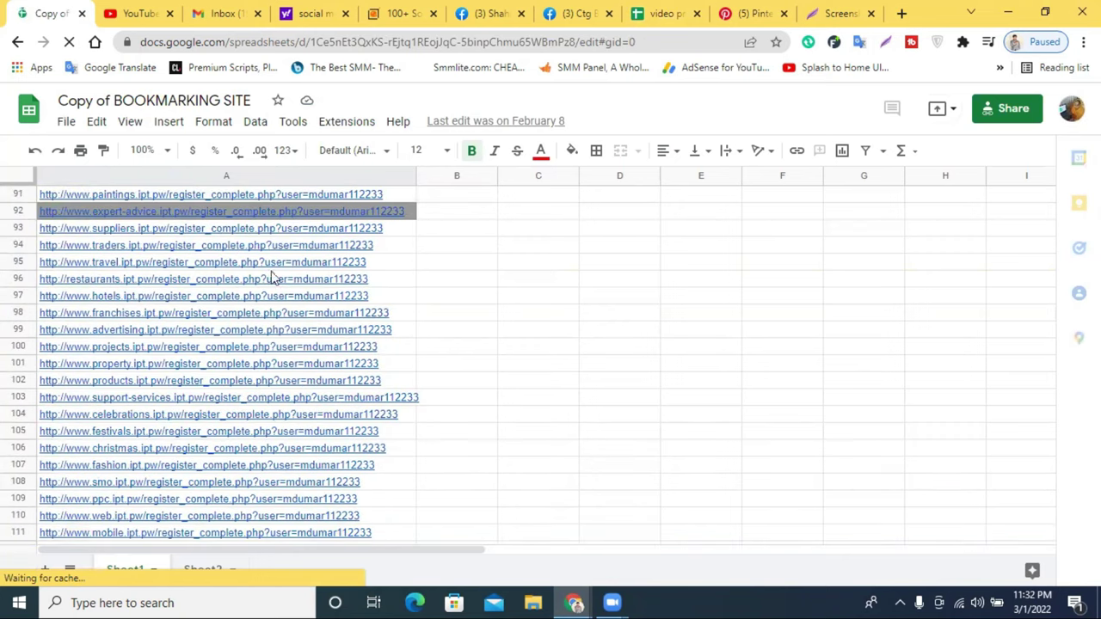
mouse_move(228, 228)
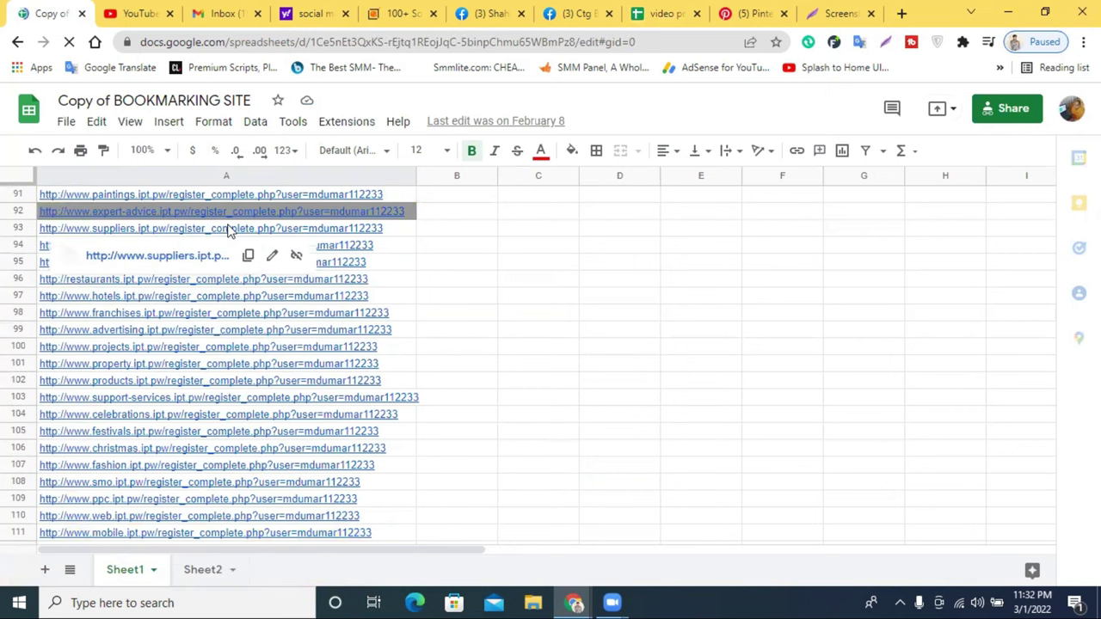
left_click(164, 258)
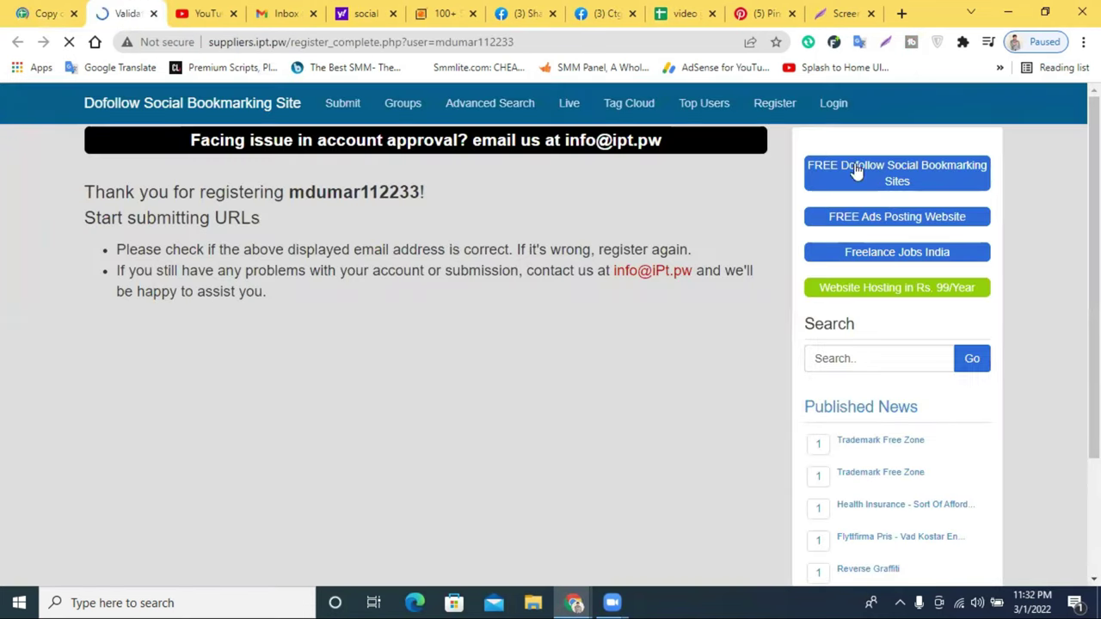
- Open the suppliers.ipt.pw registration form, enter username 'free', then go to Gmail for an email
left_click(771, 107)
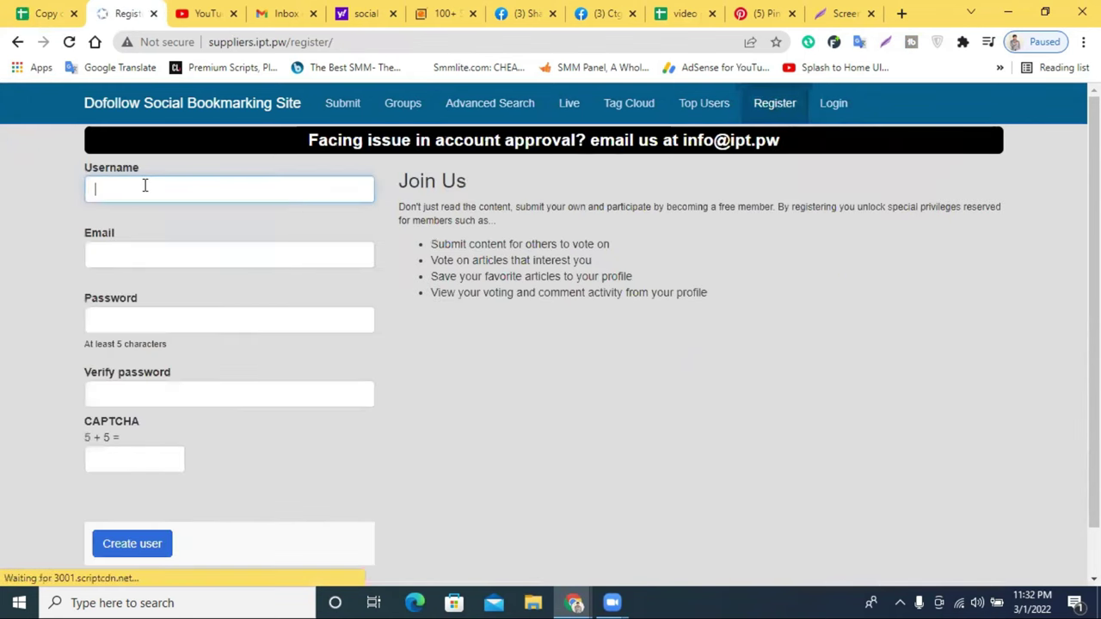
left_click(144, 185)
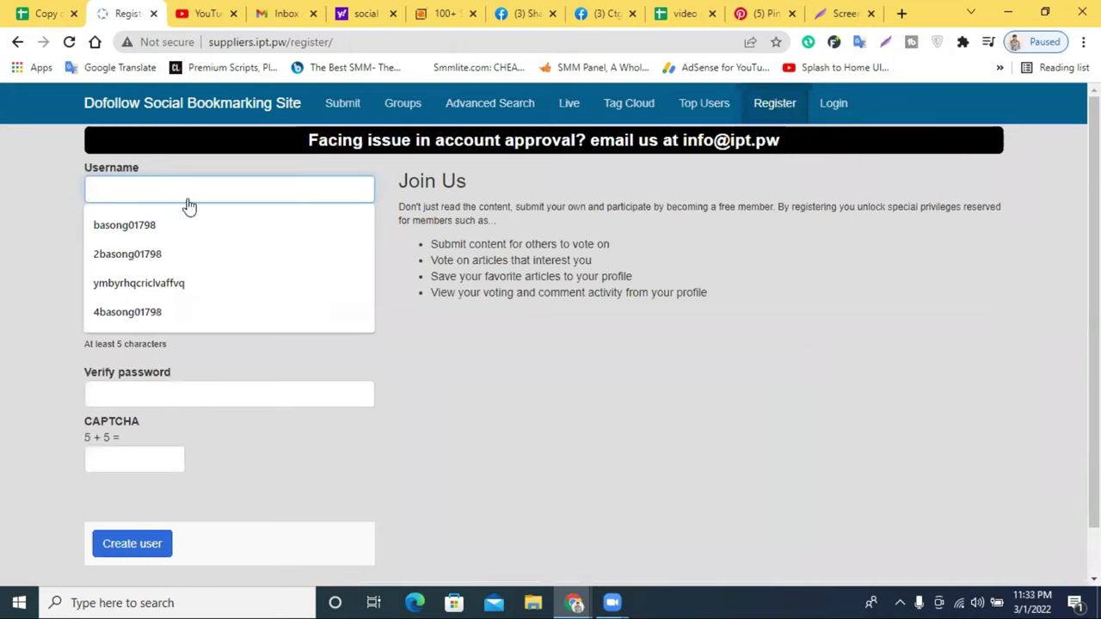
type("free")
left_click(26, 178)
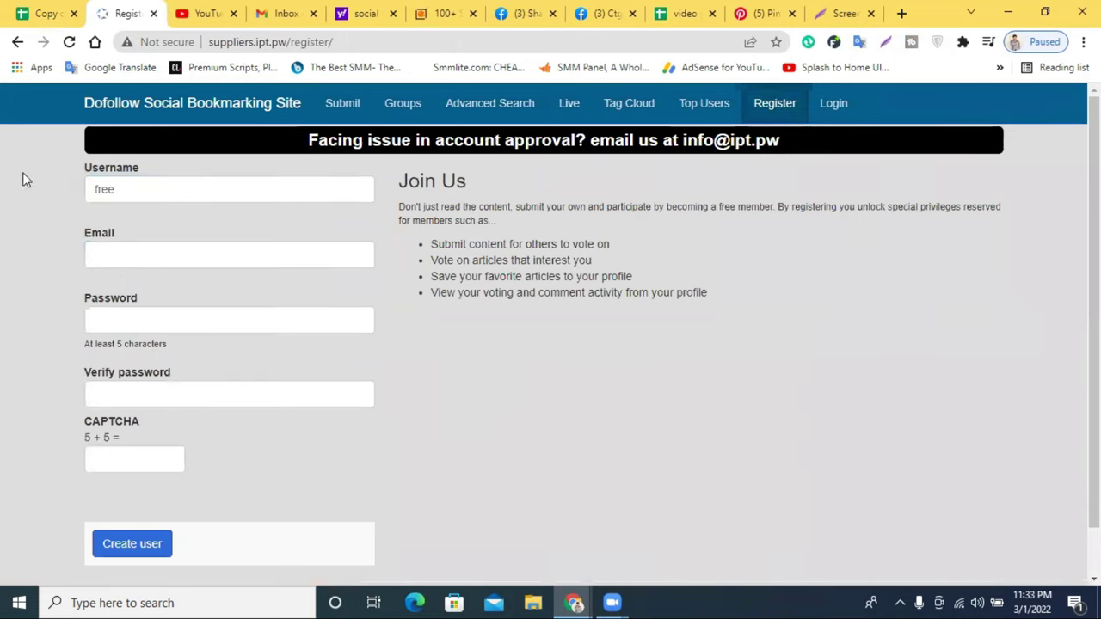
left_click(148, 186)
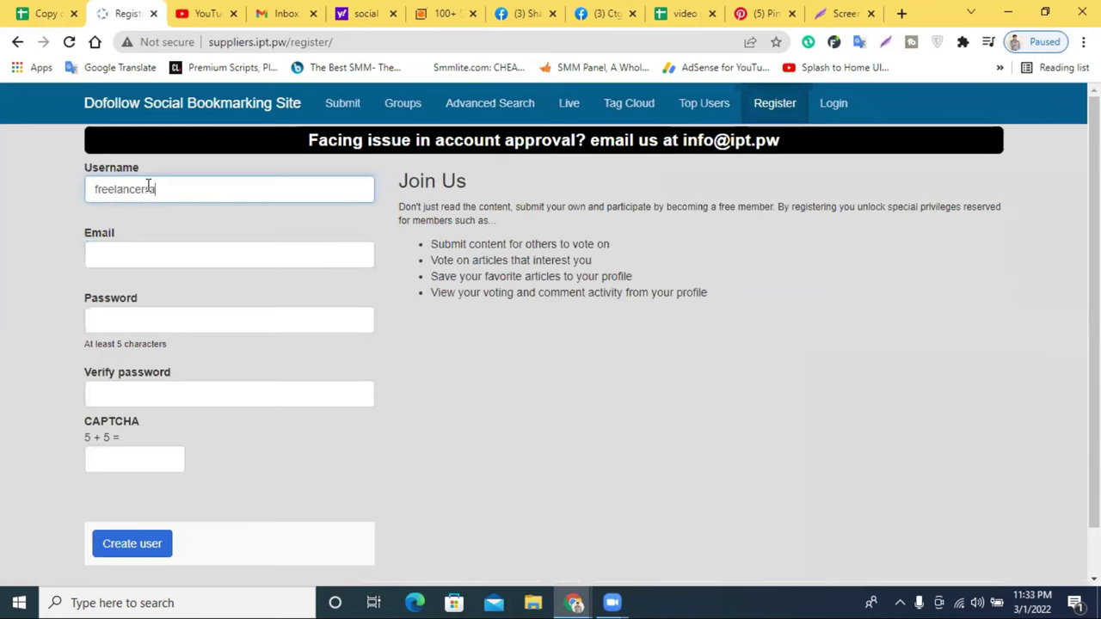
left_click(148, 255)
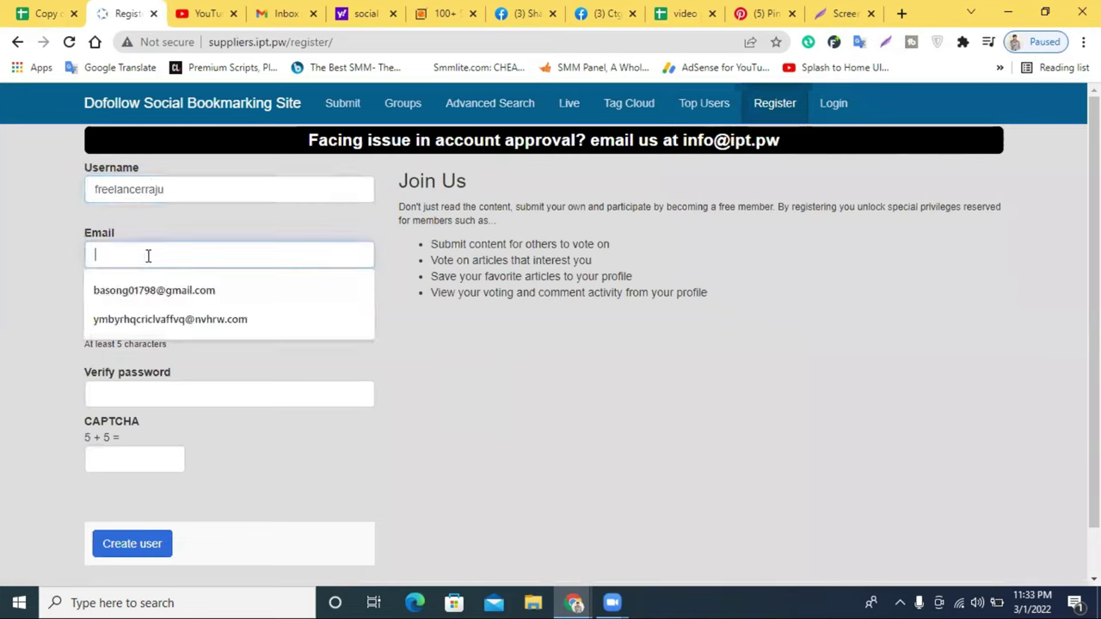
left_click(839, 12)
left_click(292, 13)
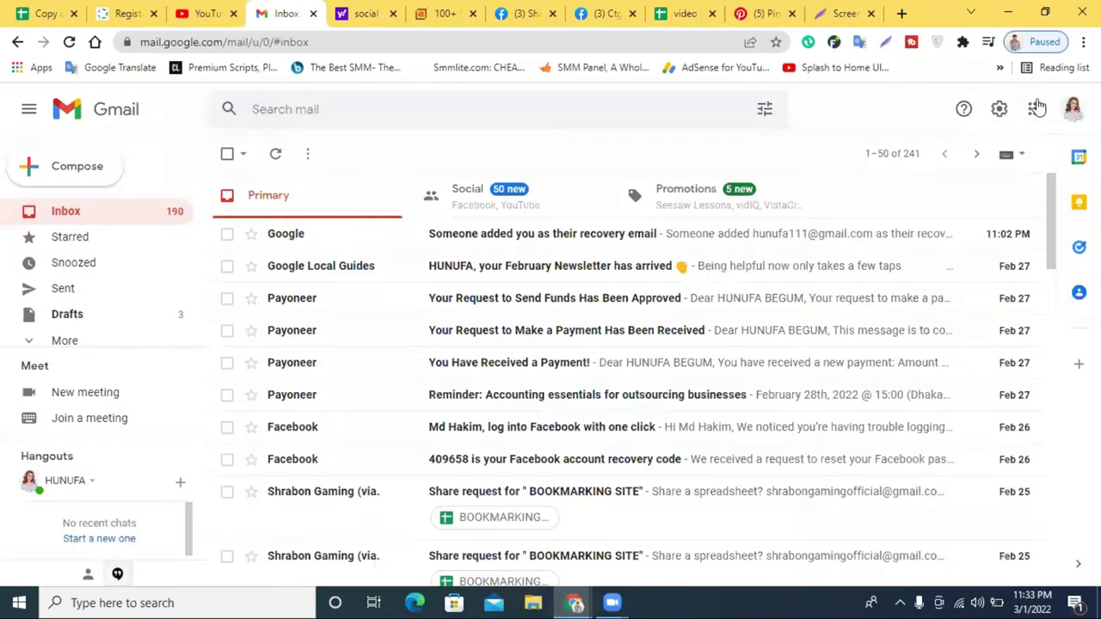
left_click(1074, 112)
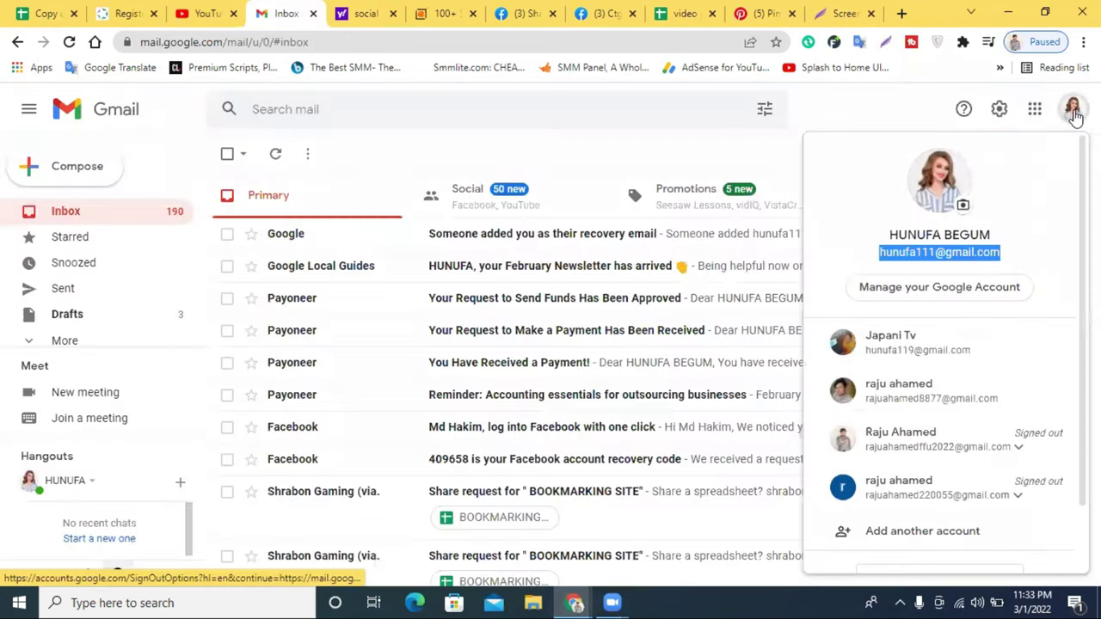
right_click(926, 256)
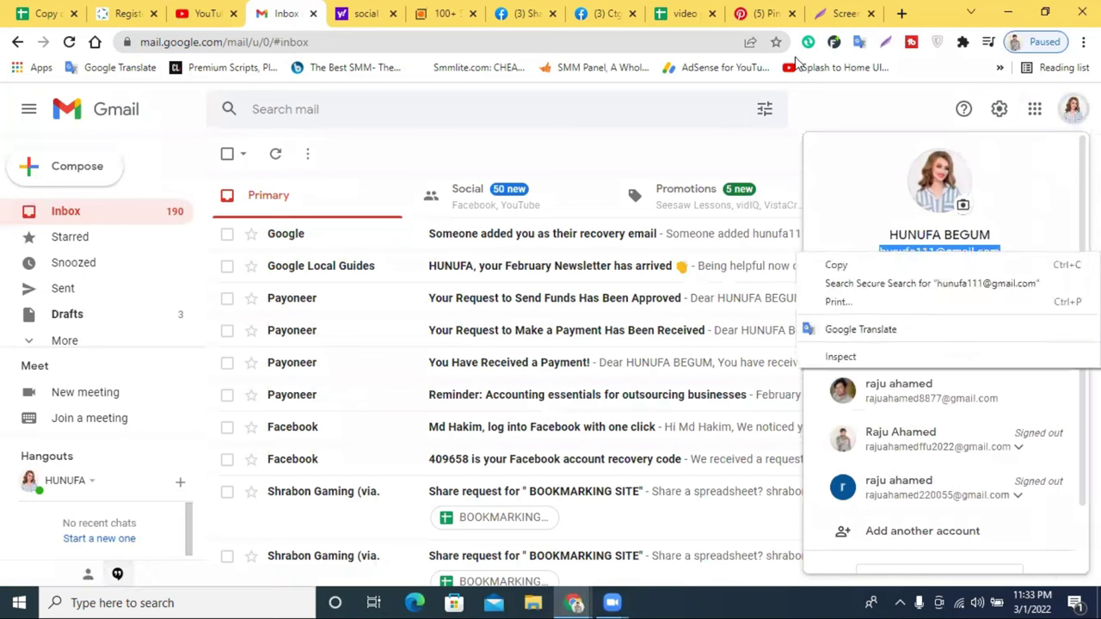
left_click(574, 602)
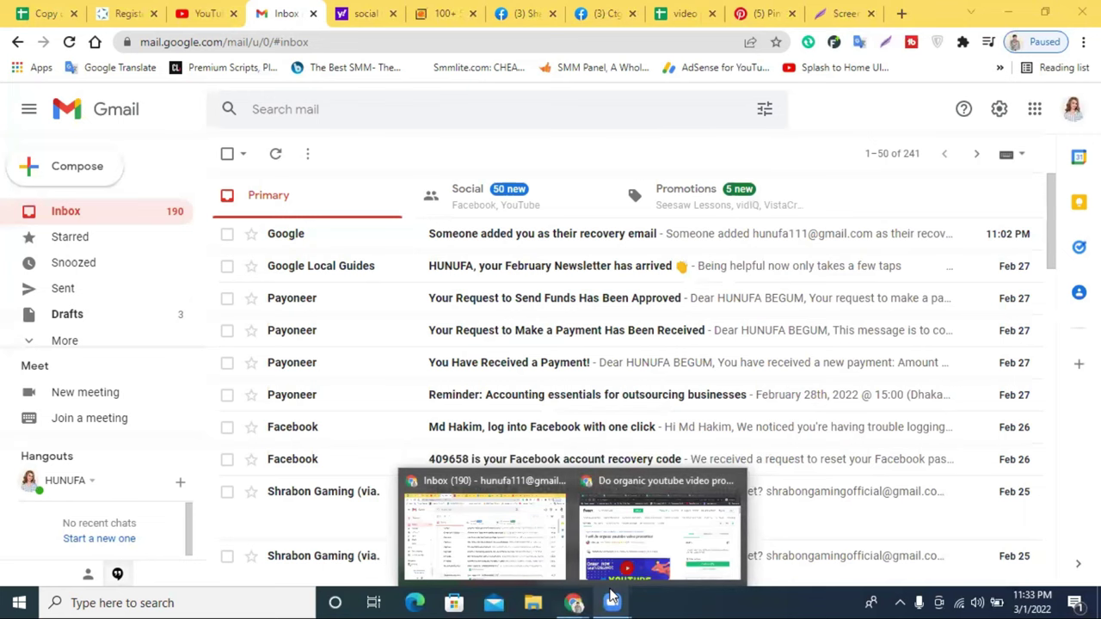
mouse_move(612, 602)
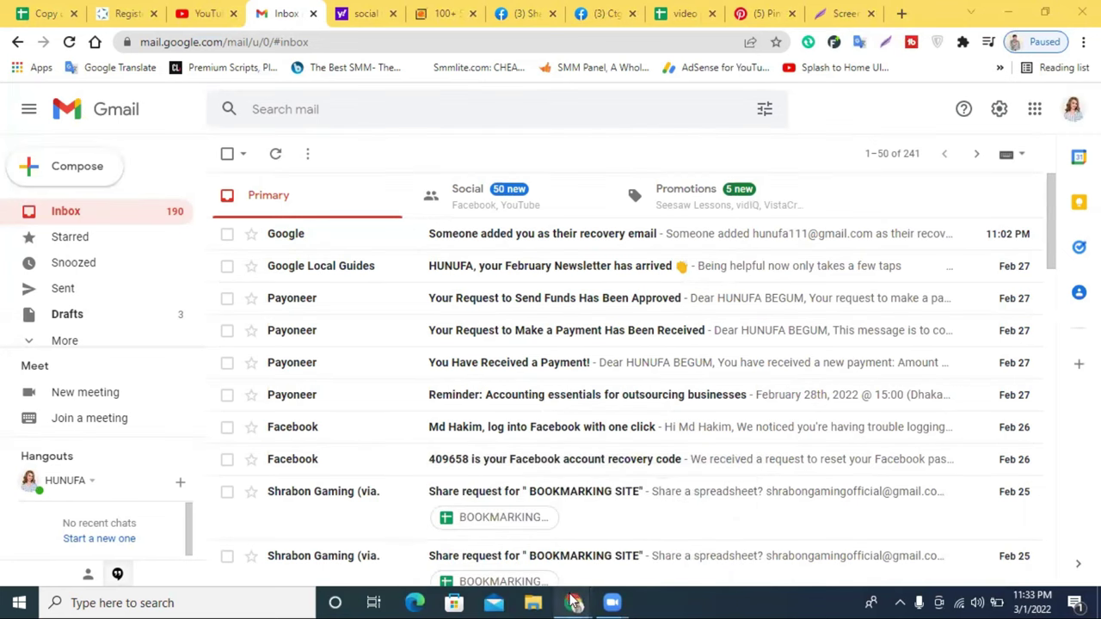
mouse_move(575, 602)
left_click(1073, 112)
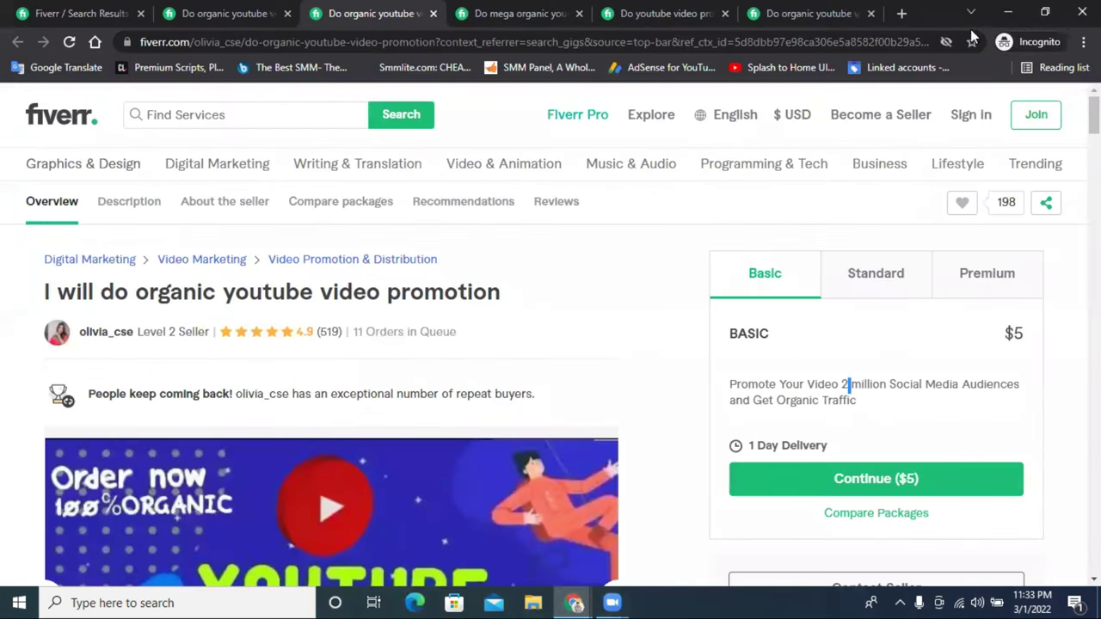
- Minimize the browser, launch Google Chrome from the desktop and maximize its welcome window
left_click(1007, 12)
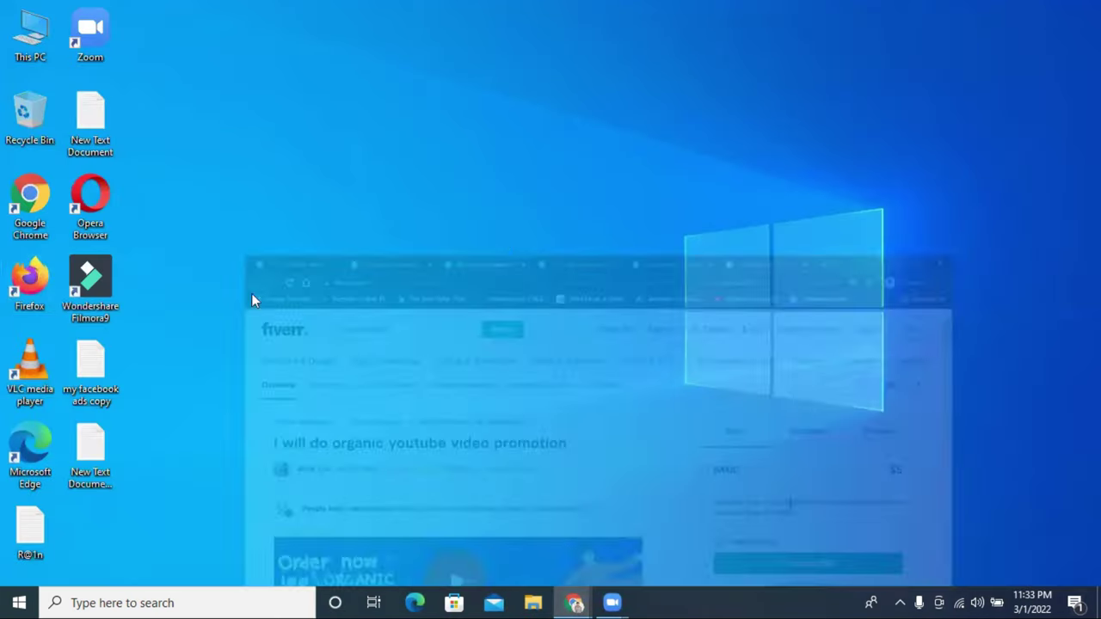
double_click(15, 199)
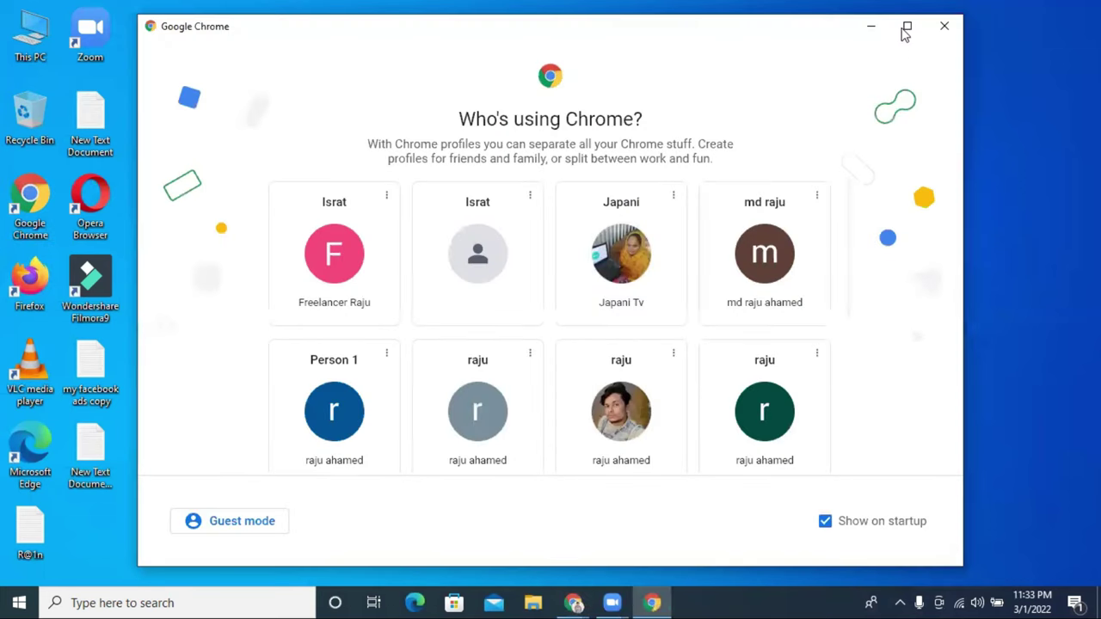
scroll(796, 362, "down", 3)
scroll(798, 362, "down", 1)
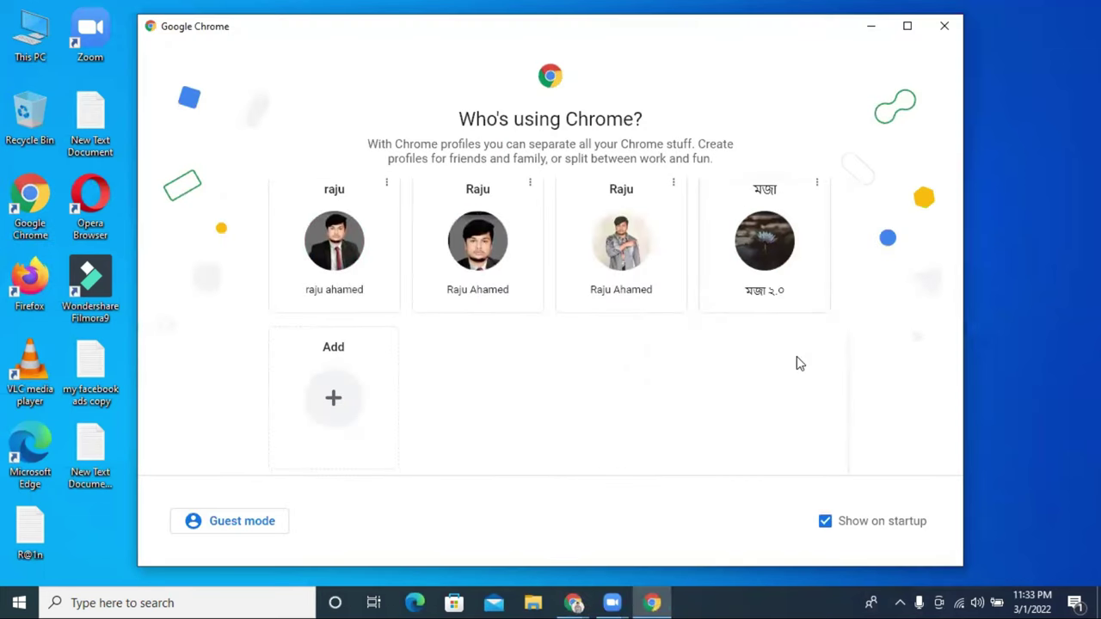
scroll(794, 362, "up", 4)
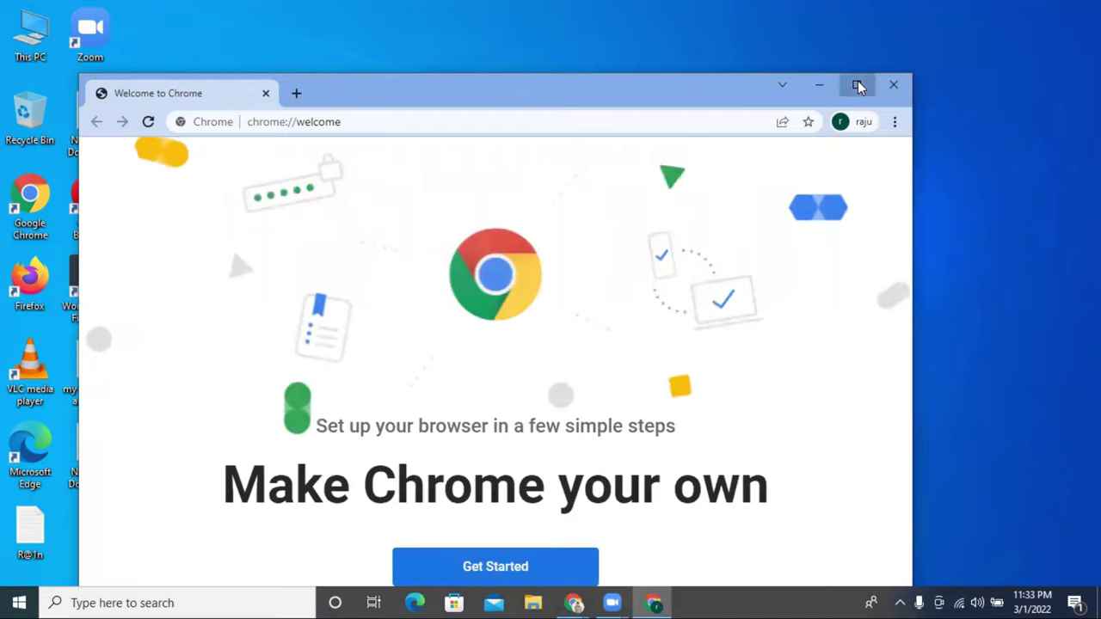
left_click(857, 83)
- Finish Chrome's setup: bookmark Translate, choose the Landscape background, skip default browser and sync
left_click(564, 516)
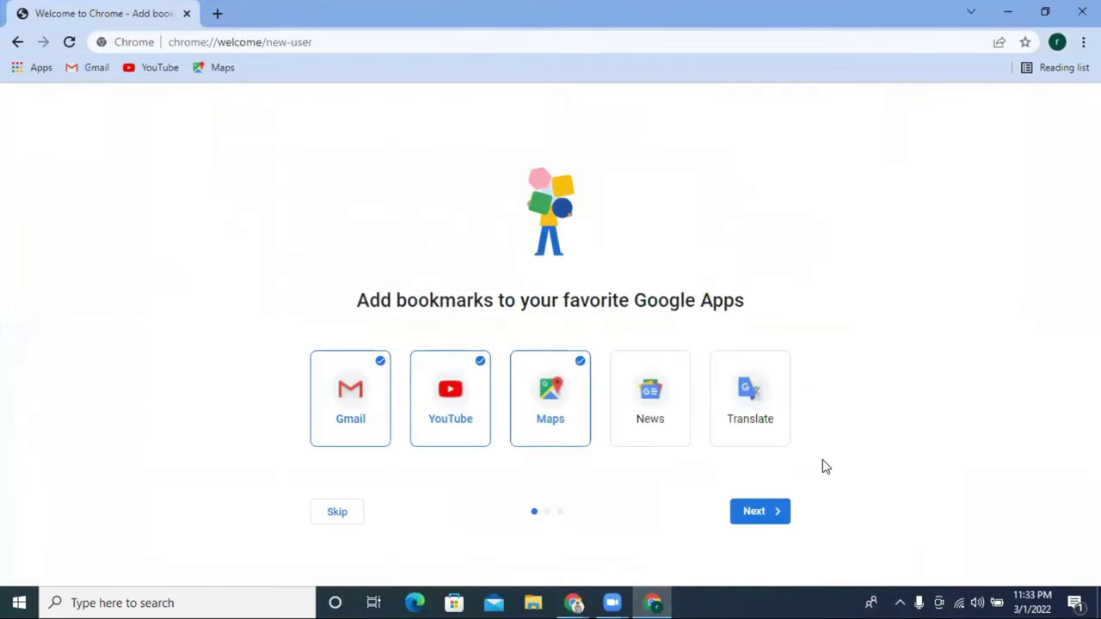
left_click(758, 511)
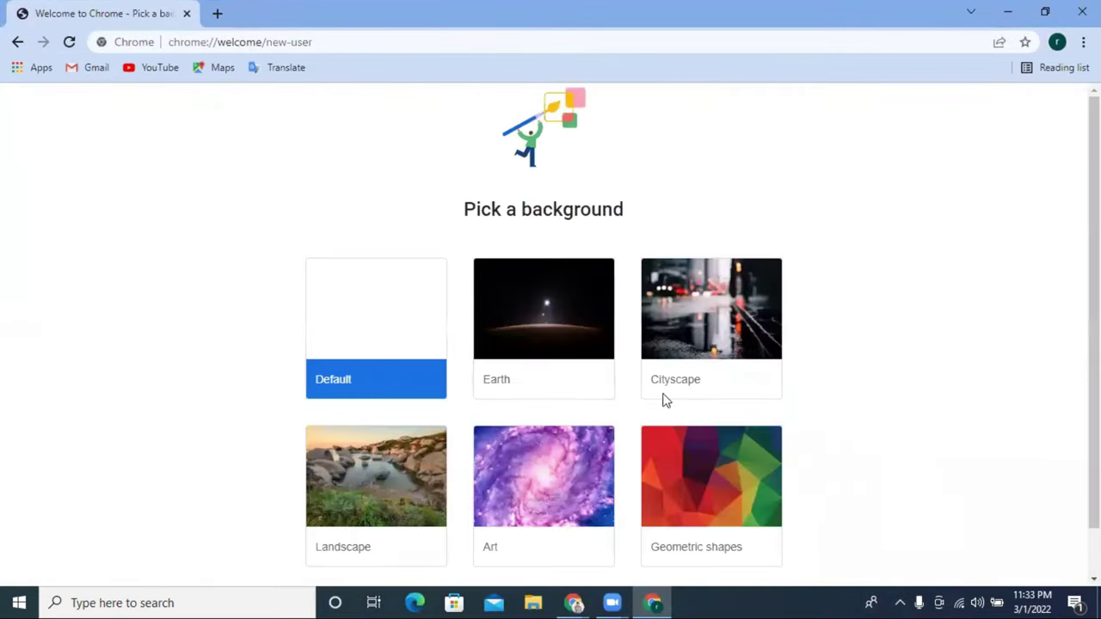
left_click(420, 479)
scroll(756, 467, "down", 1)
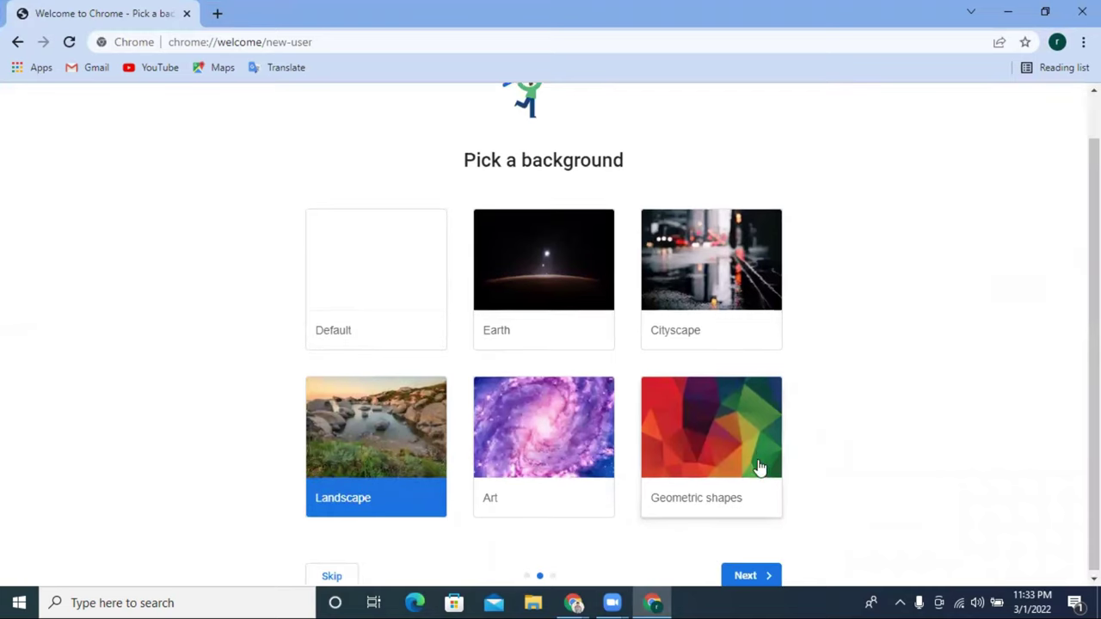
left_click(735, 564)
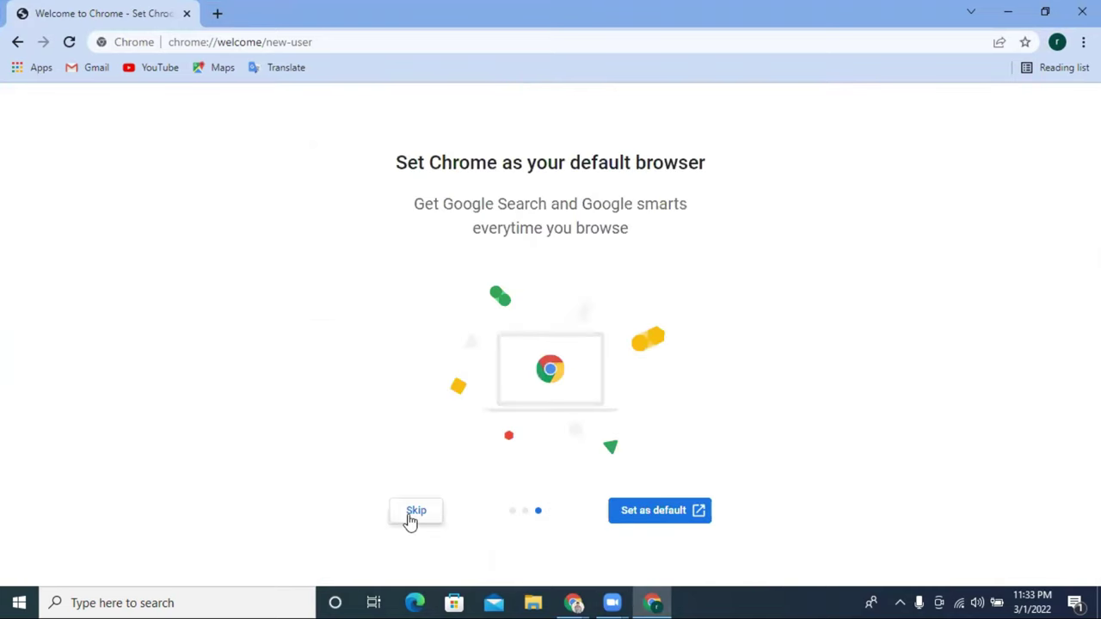
left_click(411, 518)
left_click(577, 564)
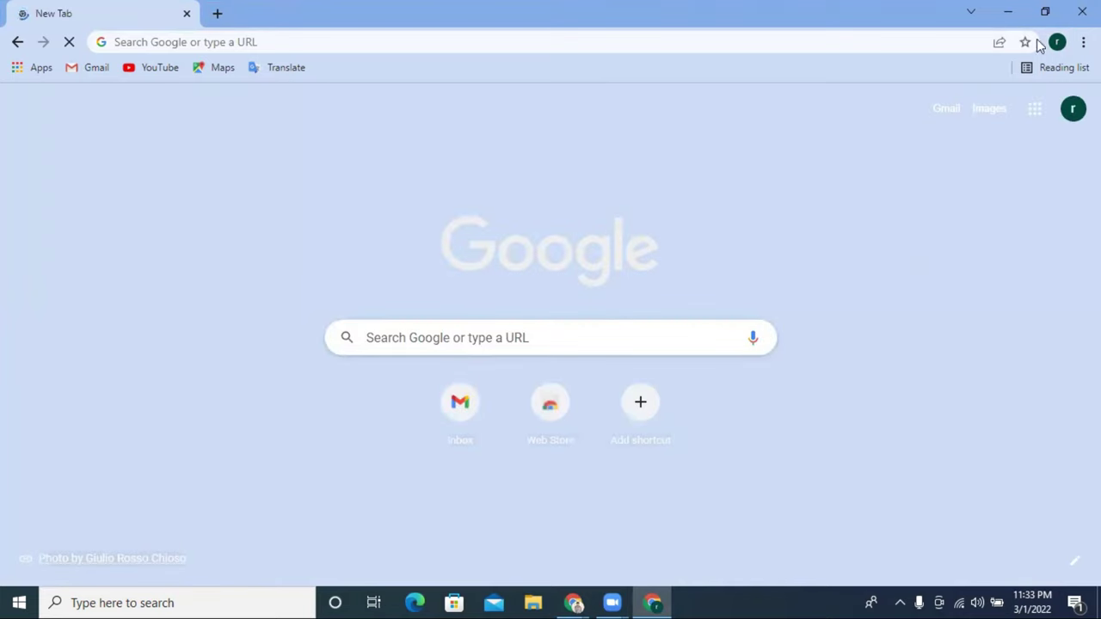
- Select the account's email, then open the 'Share request for BOOKMARKING SITE' email in the Gmail window
left_click(1072, 108)
triple_click(958, 250)
key("ctrl+c")
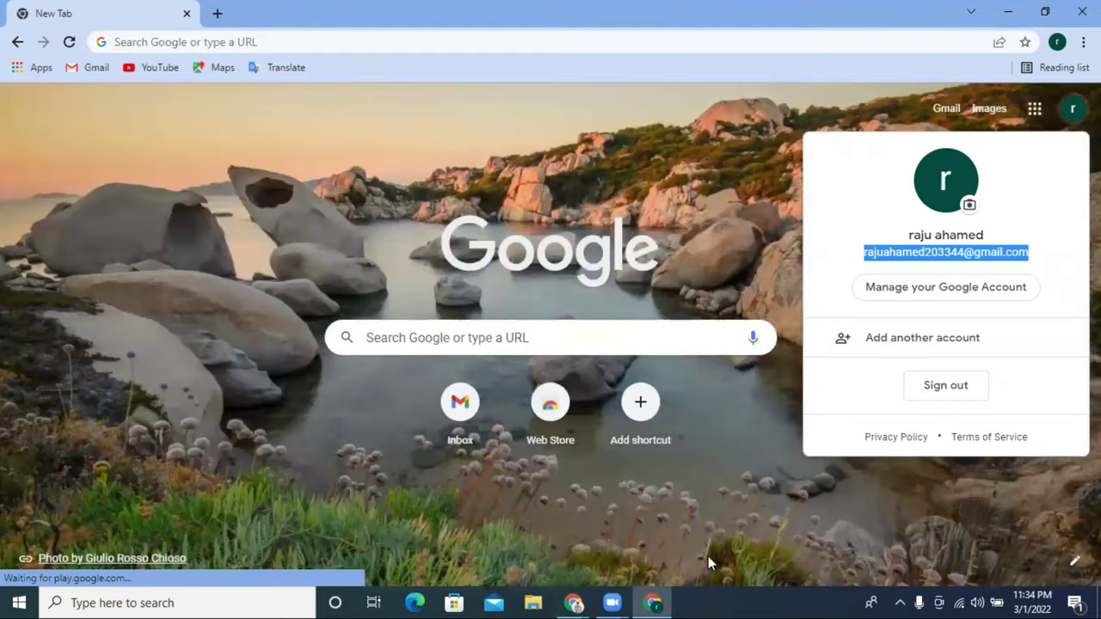
left_click(573, 602)
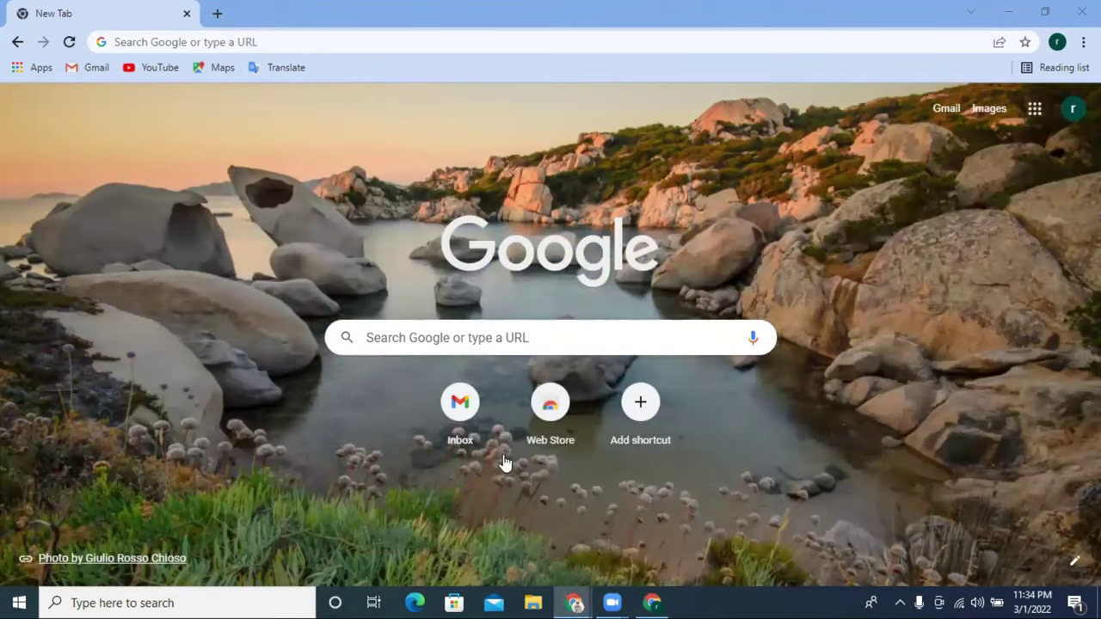
left_click(998, 10)
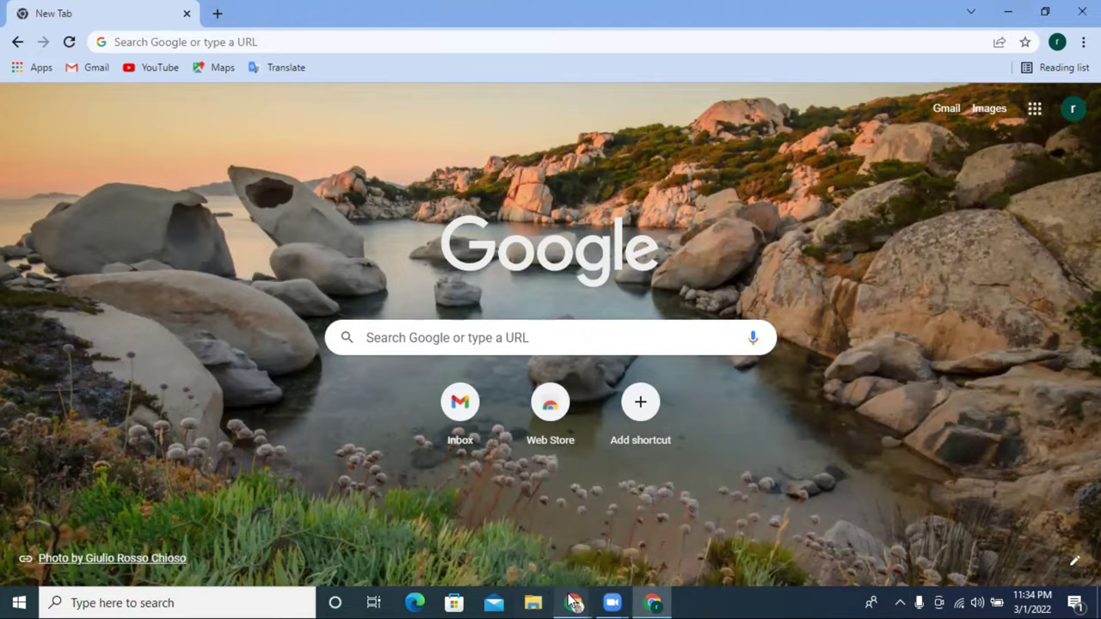
mouse_move(574, 602)
left_click(499, 558)
left_click(498, 558)
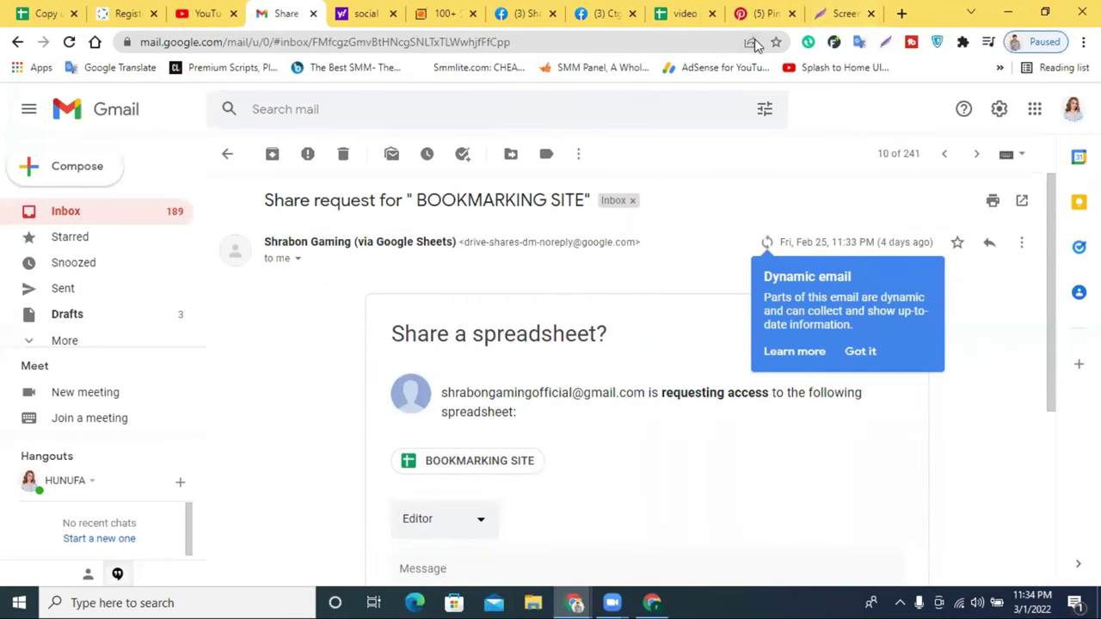
- Paste the email address into the registration form and enter the new password in both password fields
left_click(127, 13)
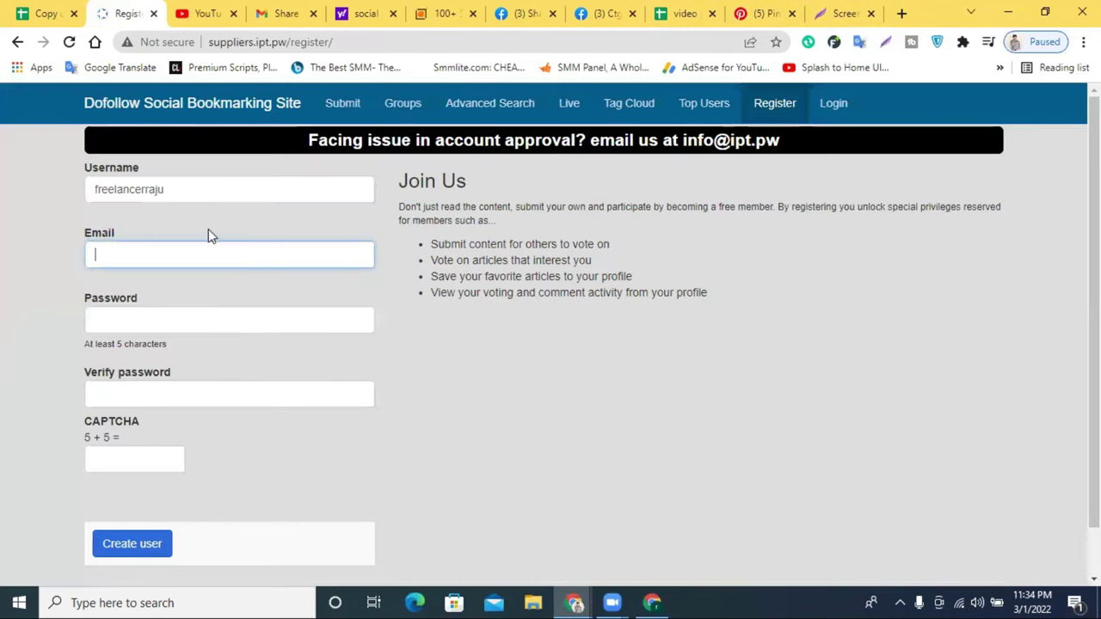
left_click(163, 248)
key("ctrl+v")
left_click(181, 325)
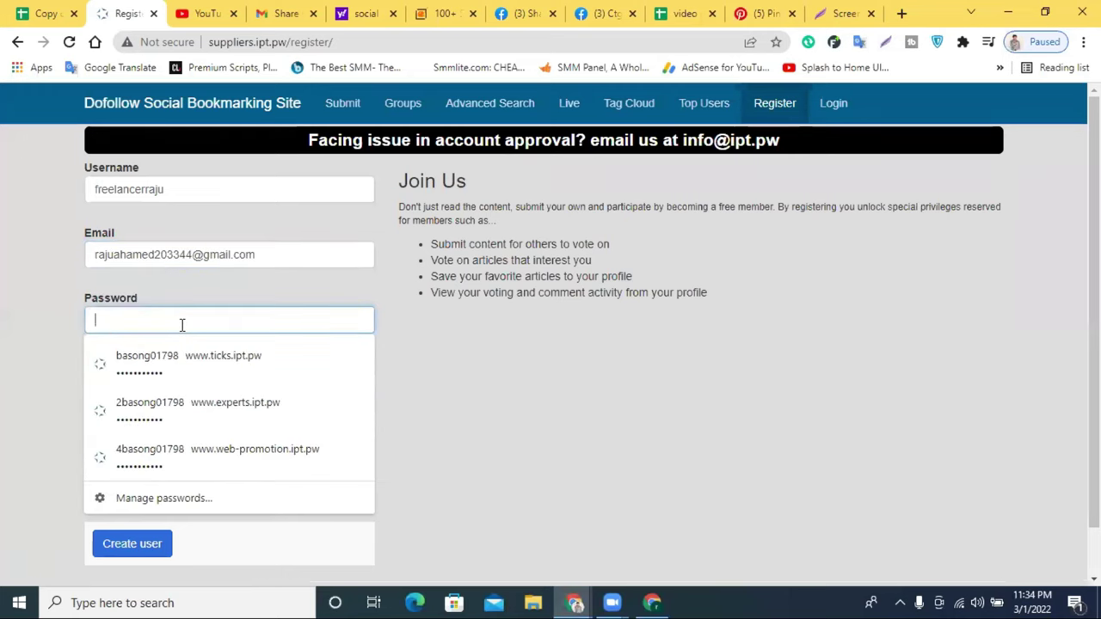
left_click(180, 358)
left_click(173, 393)
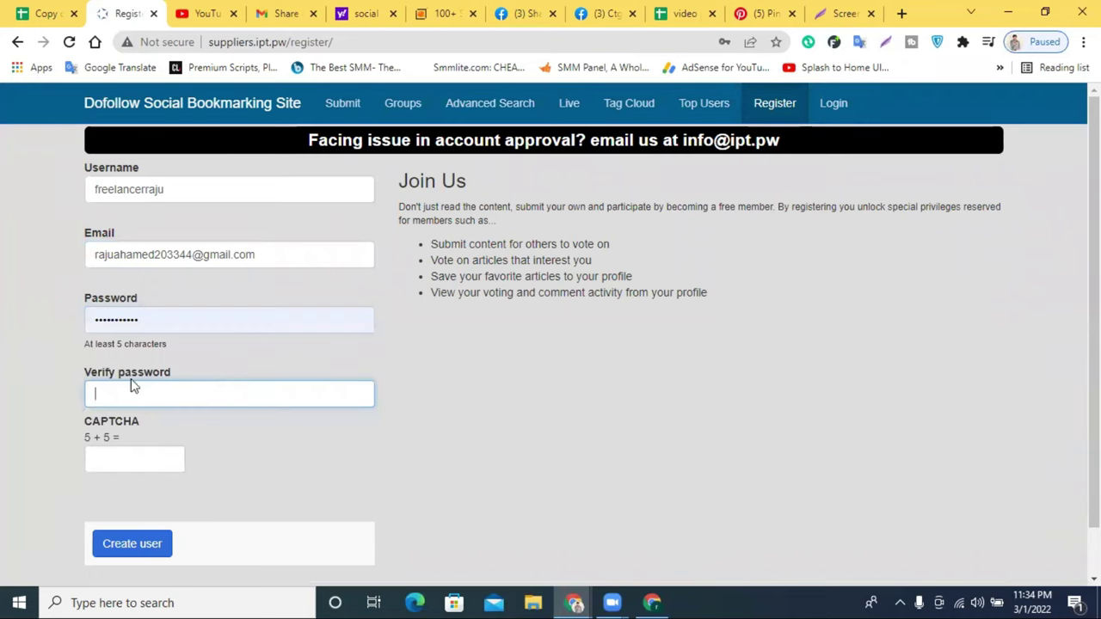
double_click(146, 323)
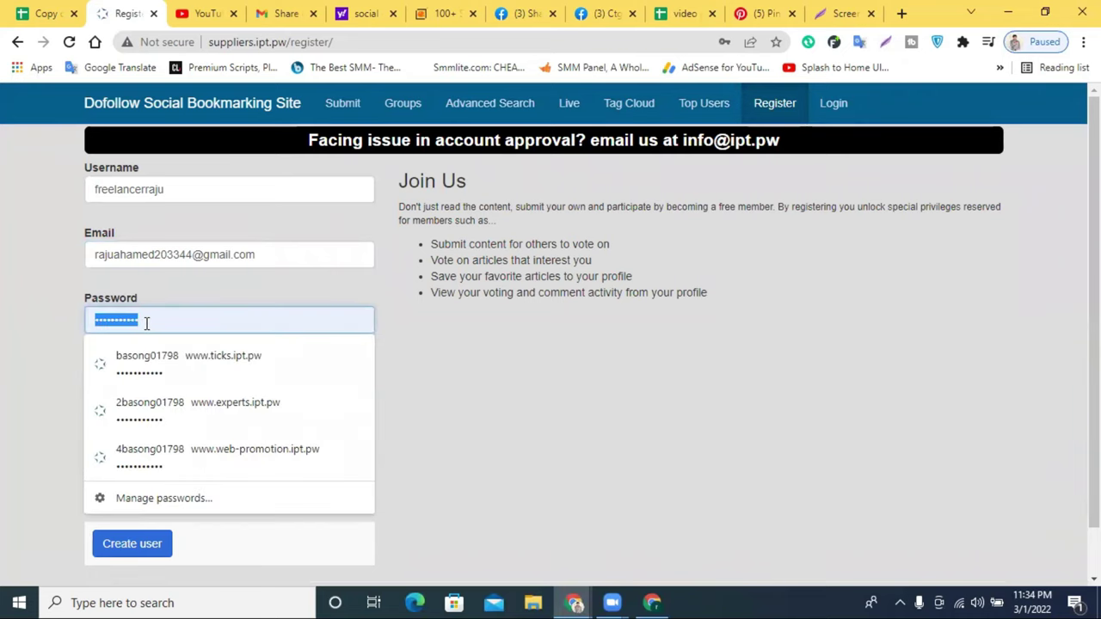
key("BackSpace")
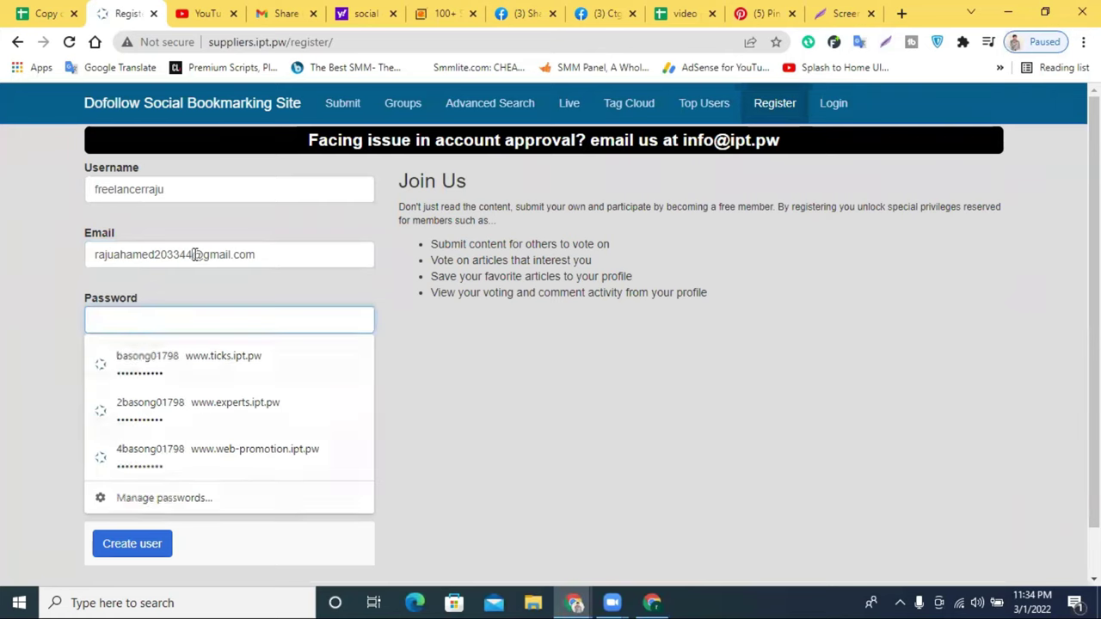
left_click_drag(194, 255, 57, 265)
left_click(137, 320)
key("ctrl+v")
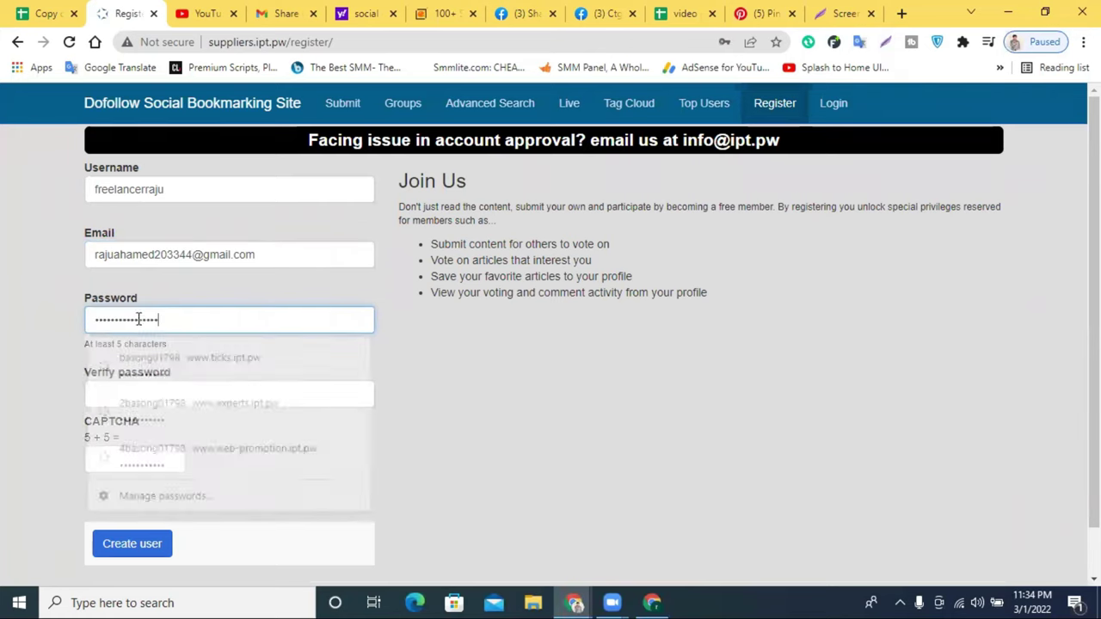
left_click(145, 393)
left_click(313, 431)
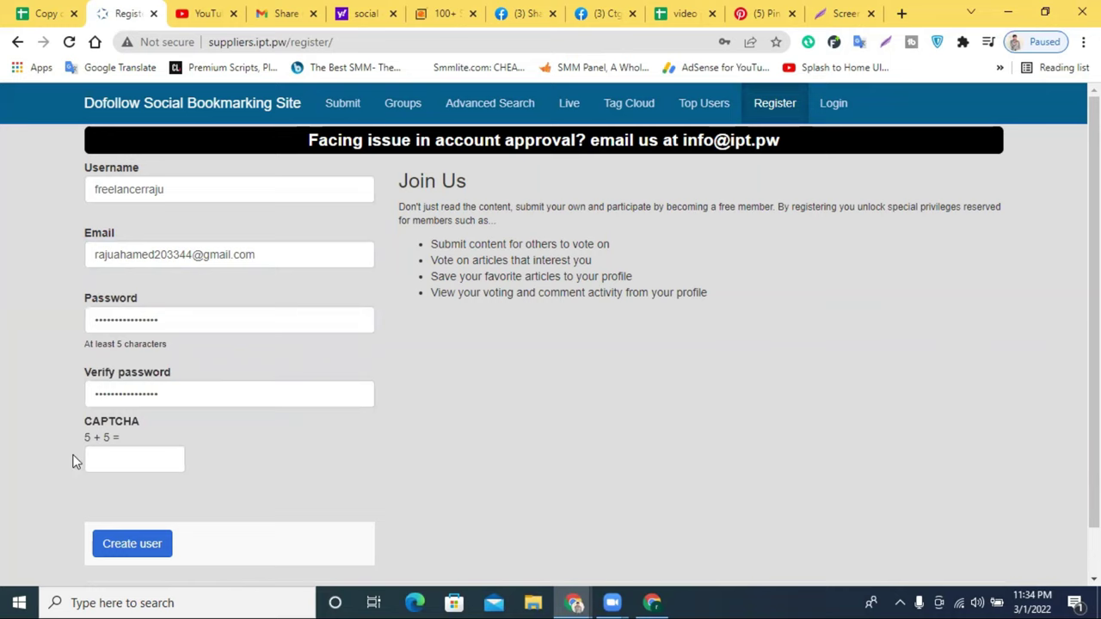
- Answer the CAPTCHA (10, then 6 on retry) and create the user account
left_click(133, 467)
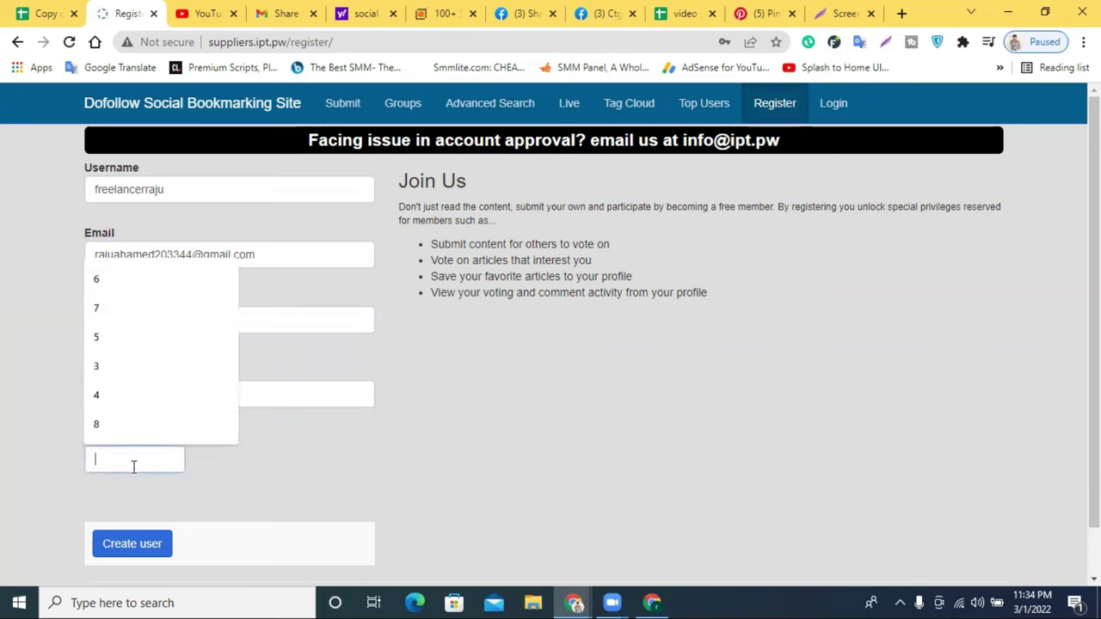
type("10")
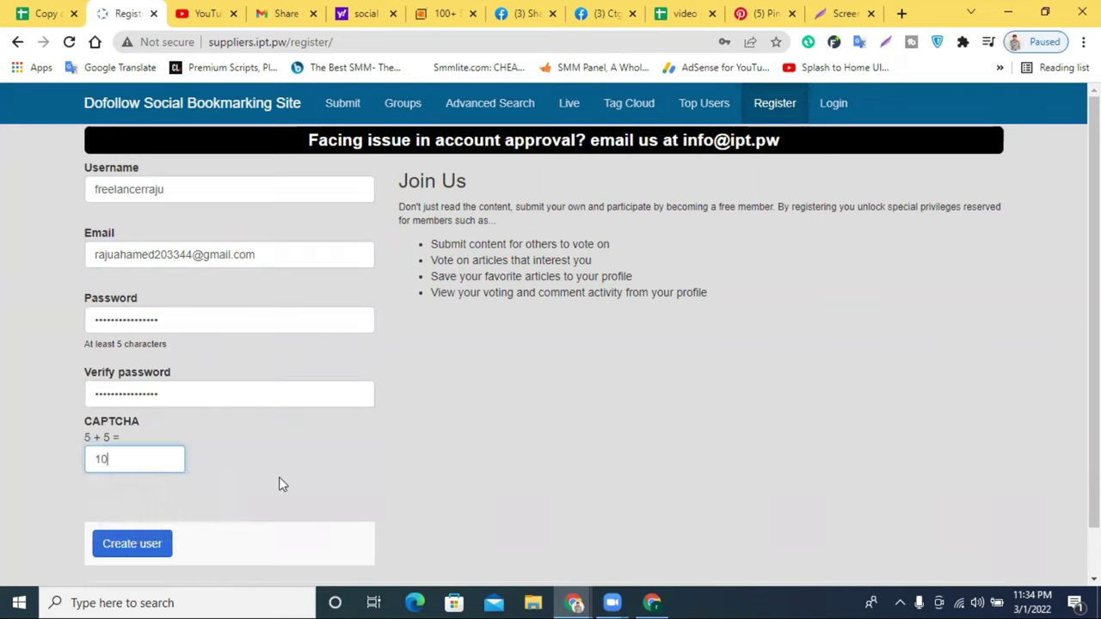
left_click(134, 544)
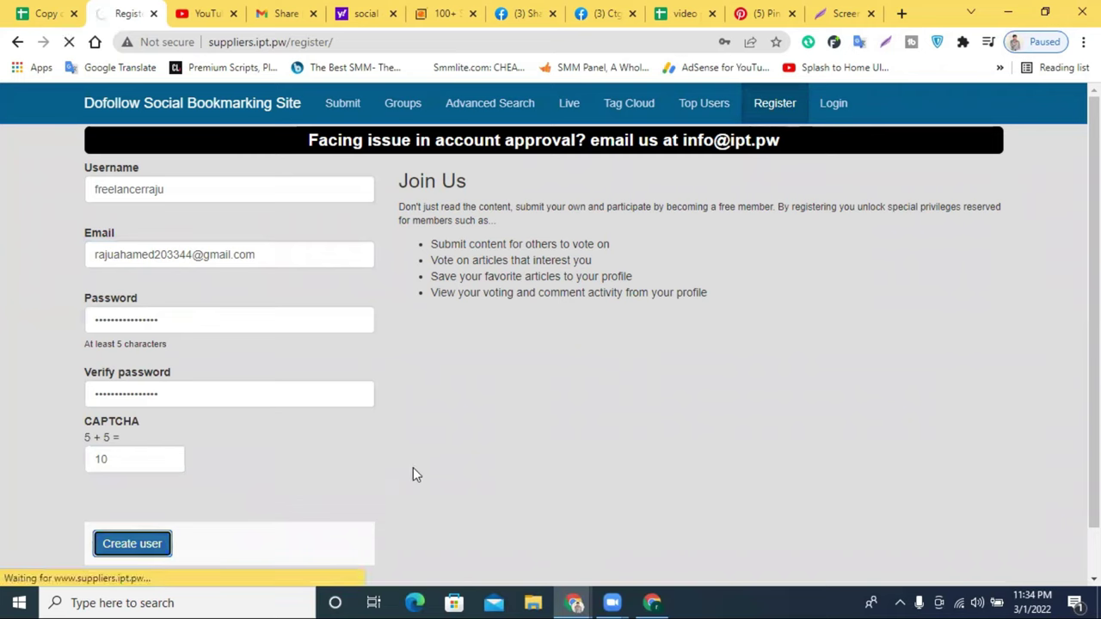
left_click(127, 537)
type("6")
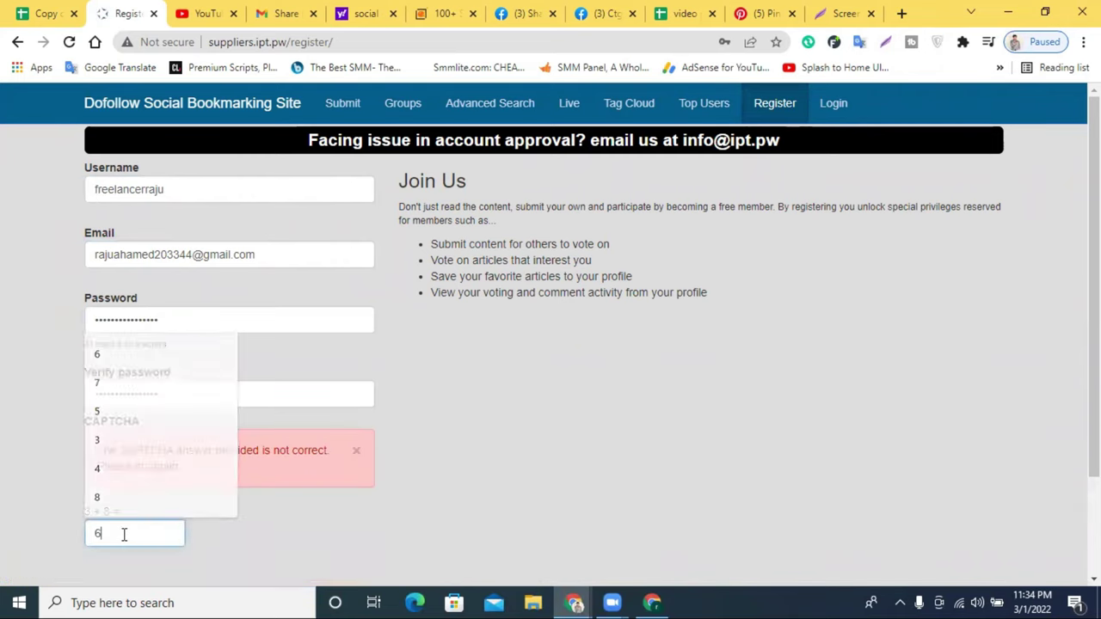
scroll(235, 499, "down", 3)
key("Tab")
key("Return")
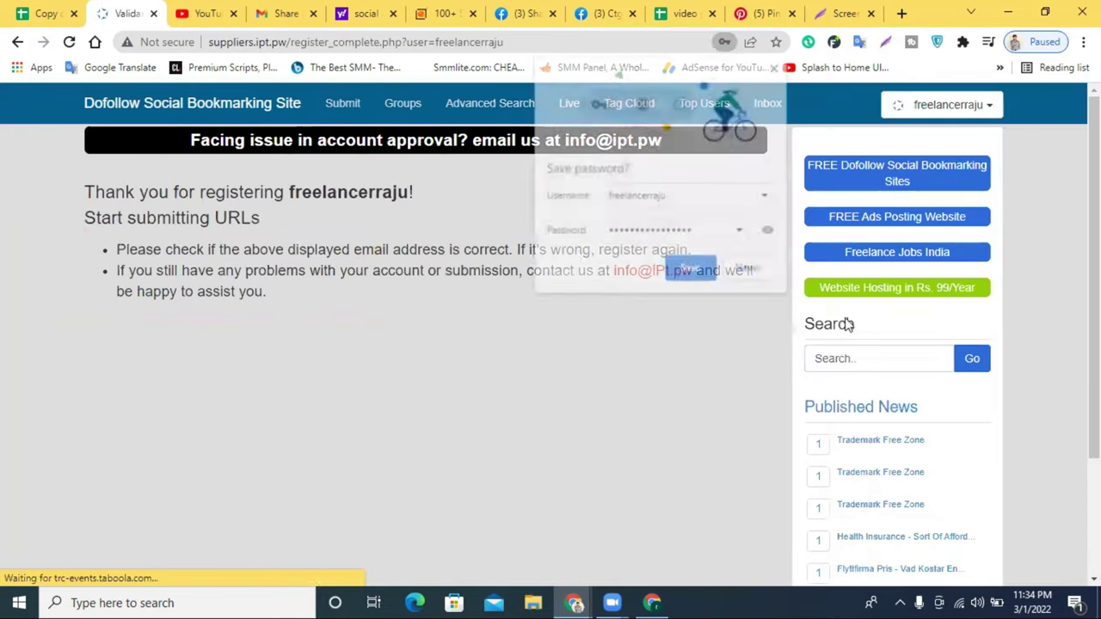
- Save the new login in Chrome, go to the site's Submit page, and switch to the other Chrome window
left_click(691, 270)
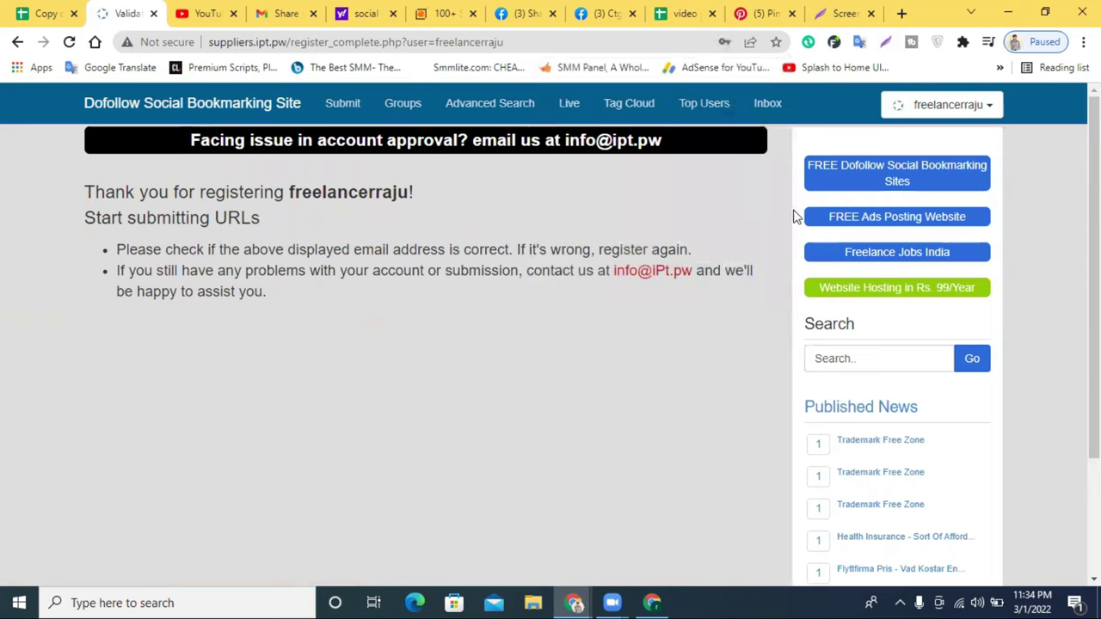
left_click(340, 104)
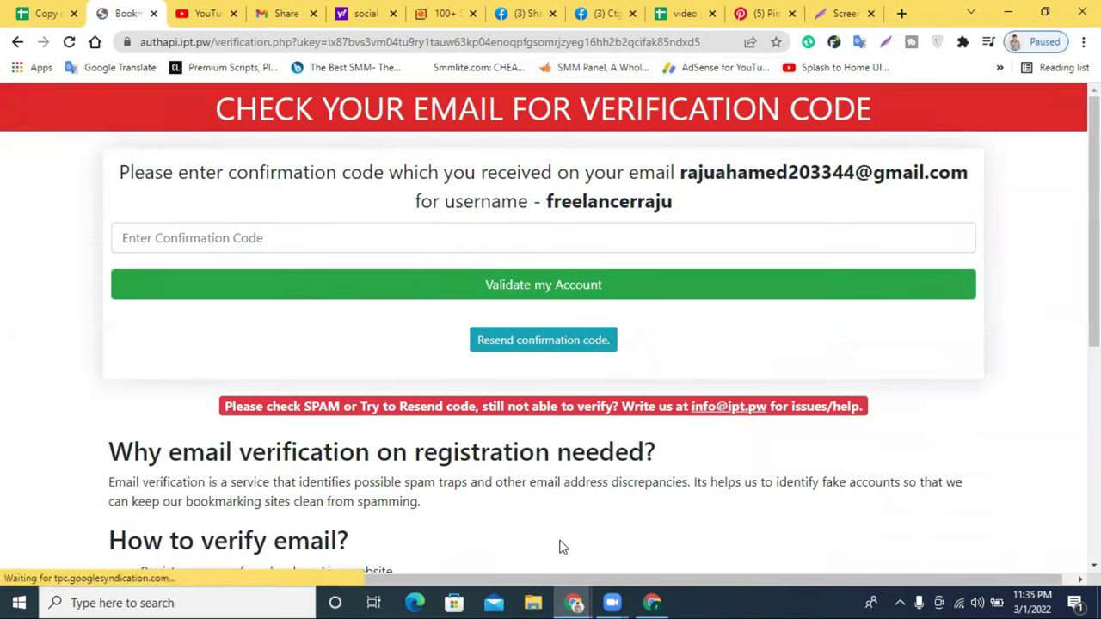
left_click(652, 602)
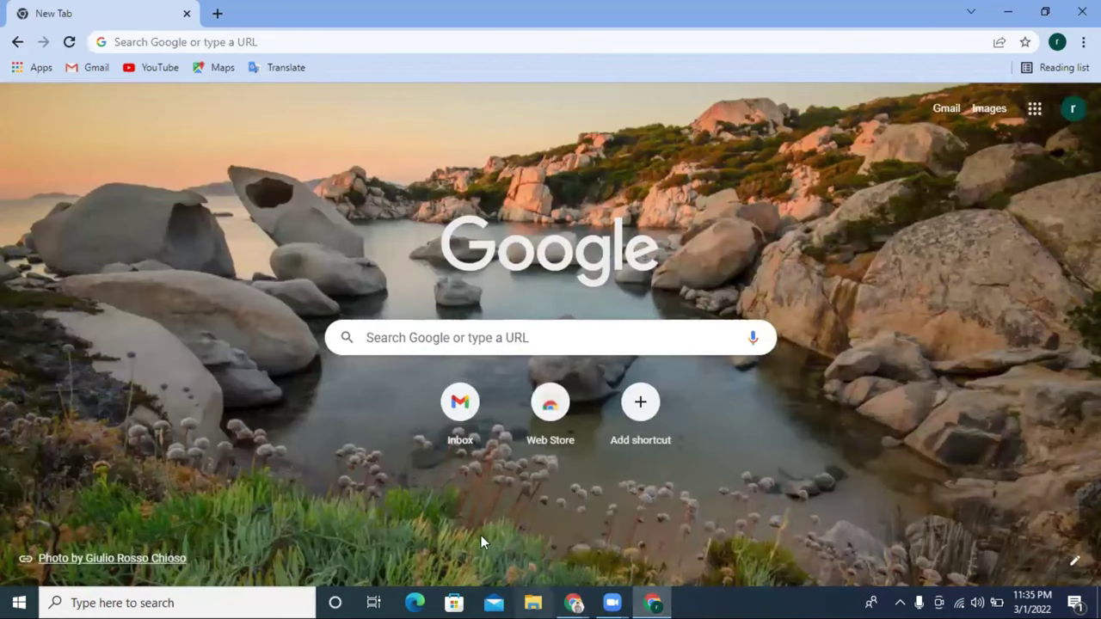
- Follow the Gmail verification link to validate the account, close Gmail, and return to the video promotion sheet
left_click(946, 110)
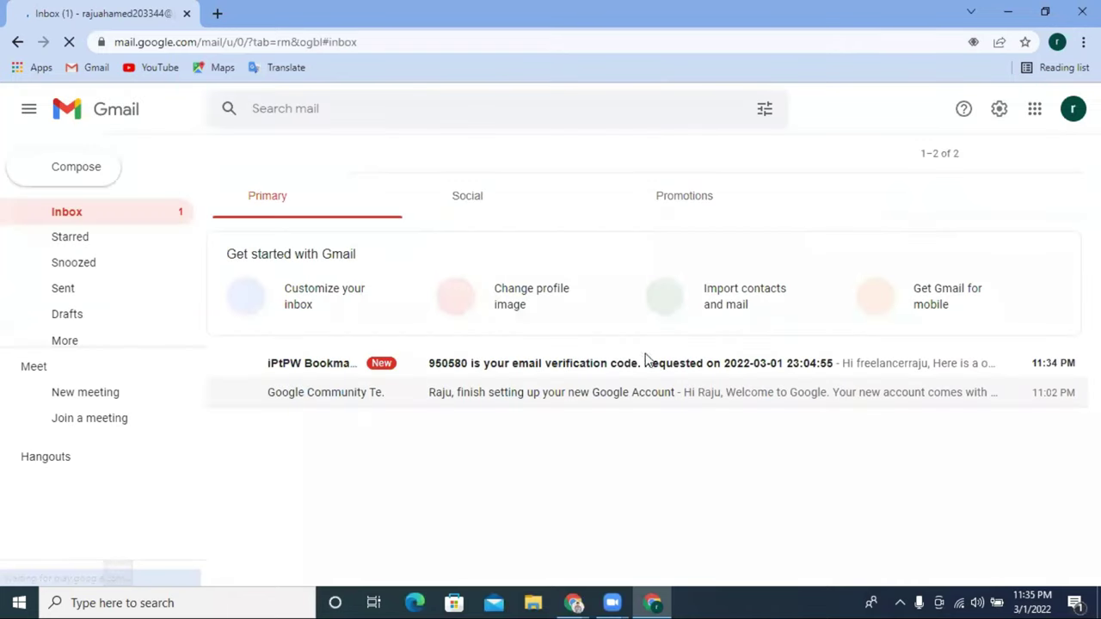
left_click(492, 362)
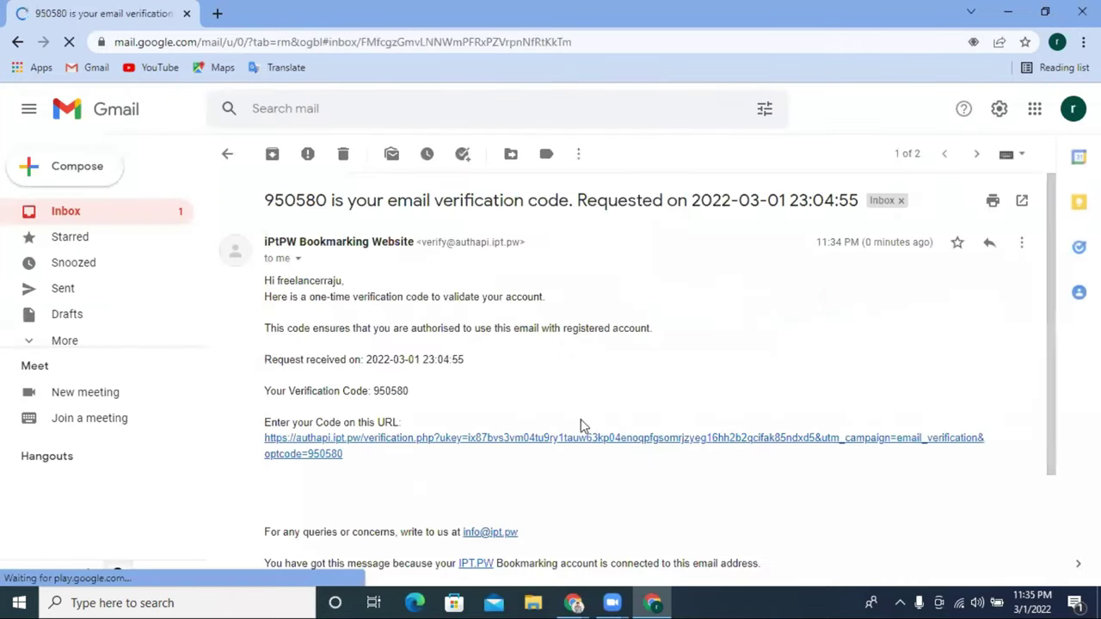
left_click(457, 445)
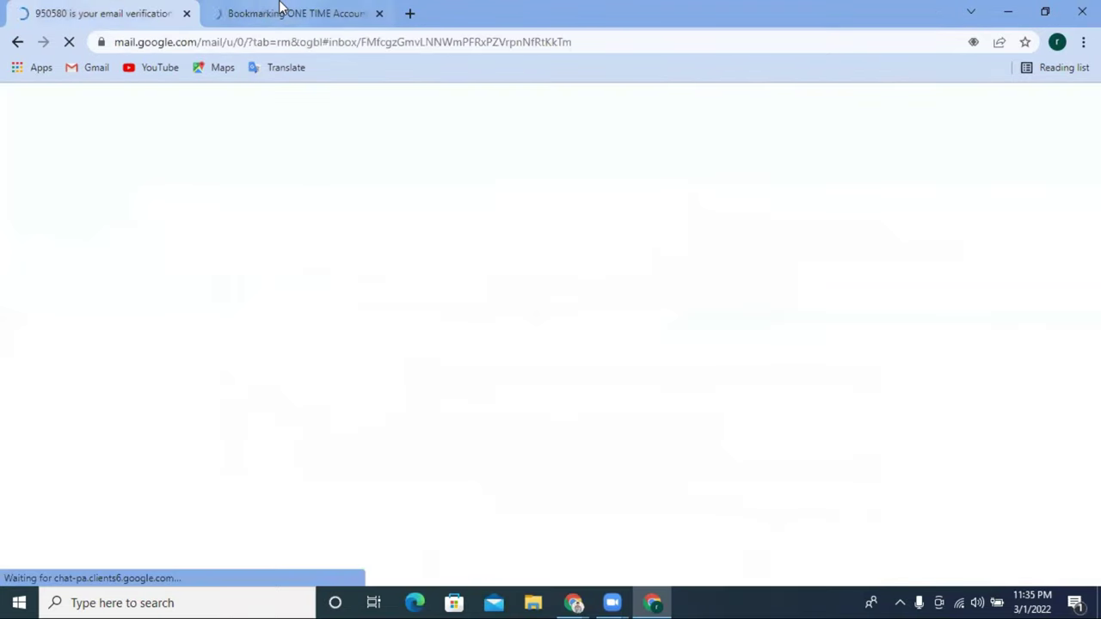
left_click(279, 9)
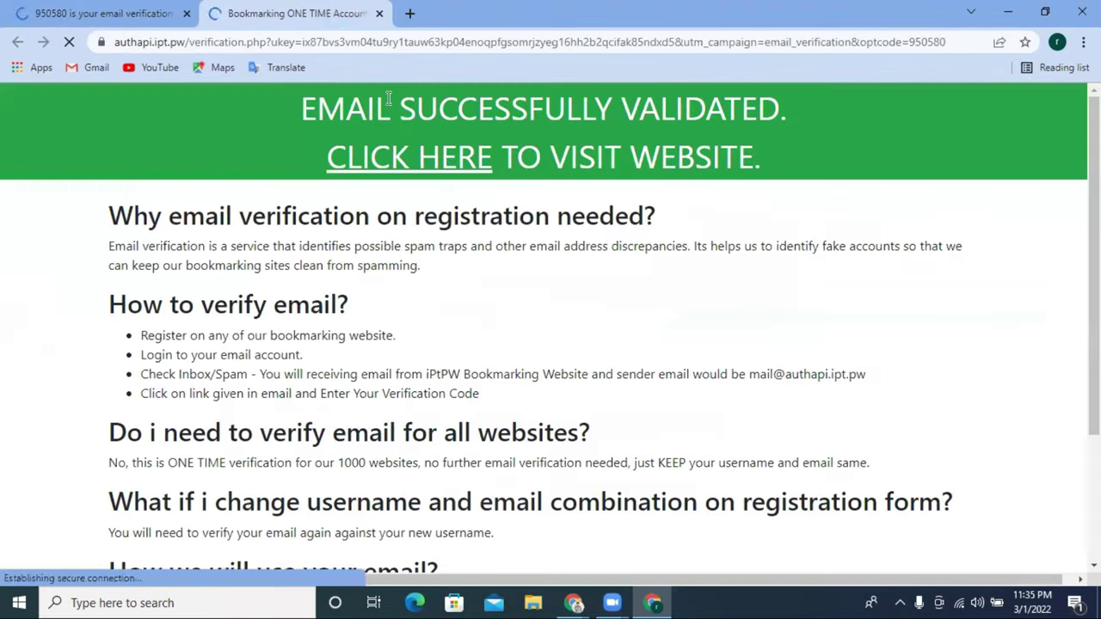
left_click(38, 7)
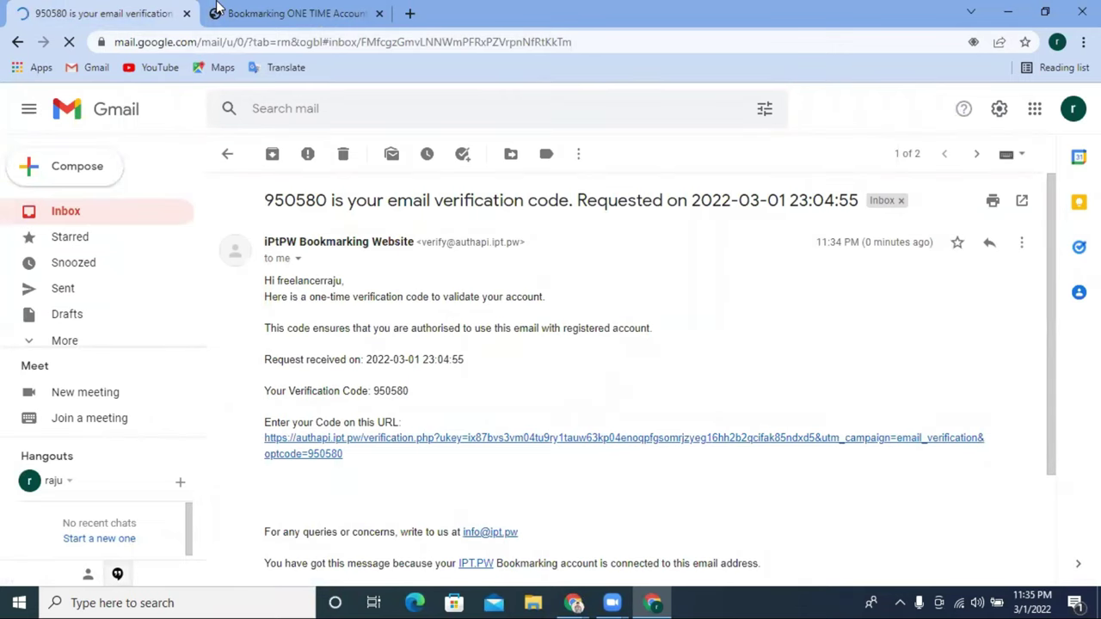
left_click(370, 14)
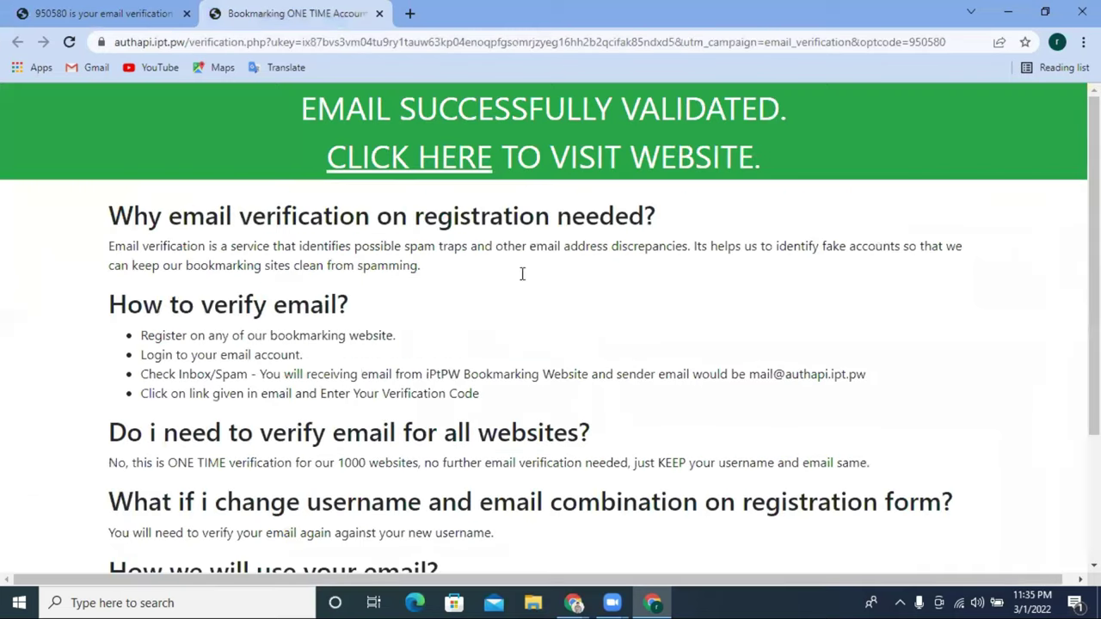
left_click(379, 14)
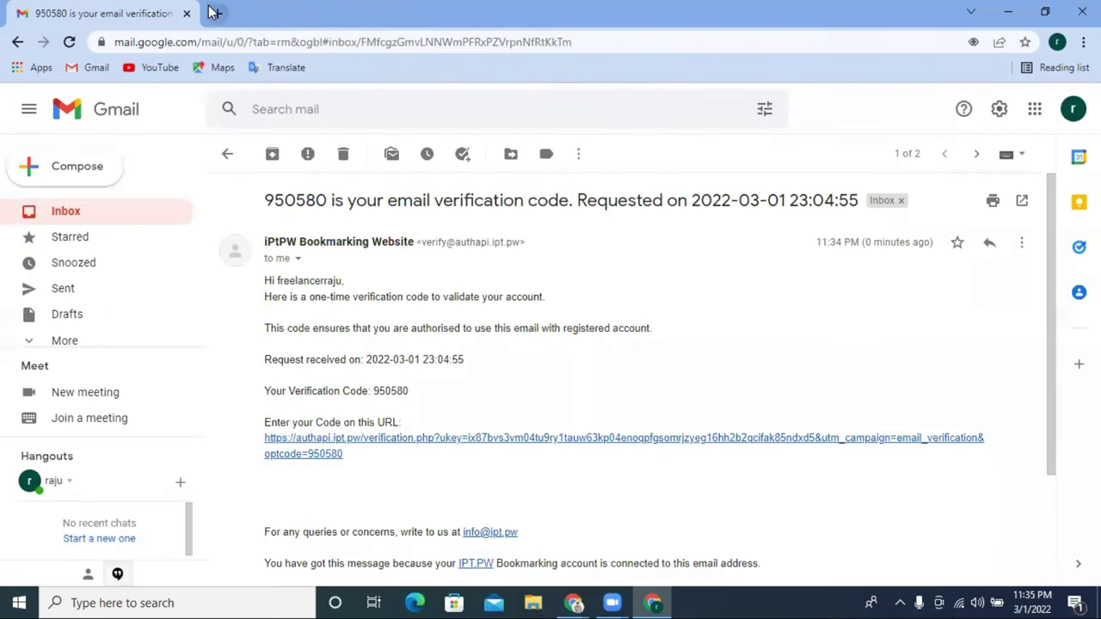
left_click(1082, 12)
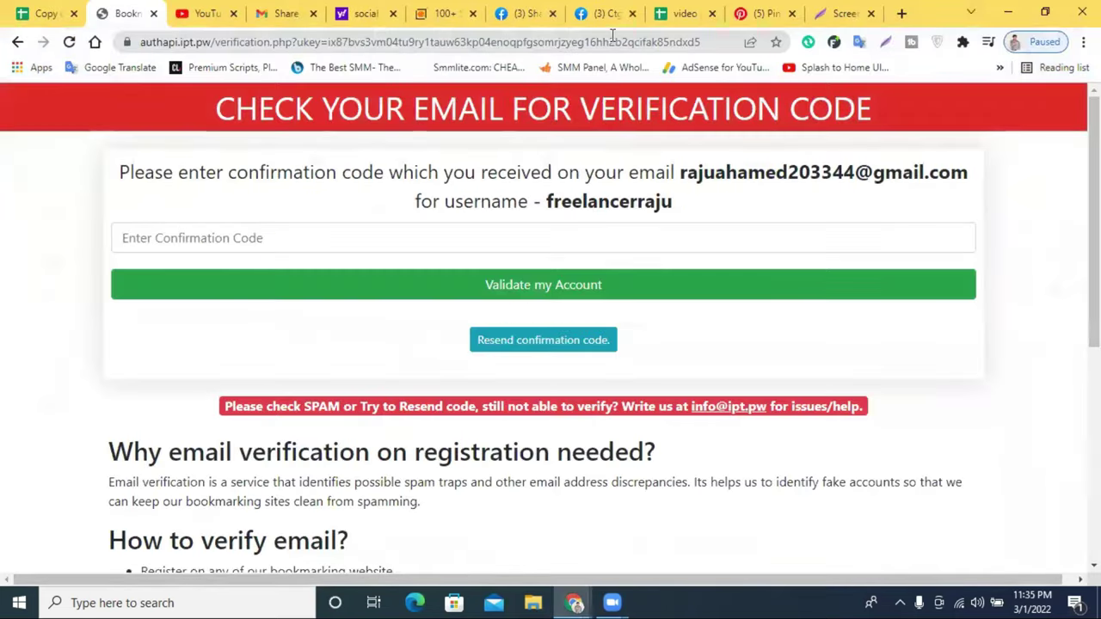
left_click(692, 13)
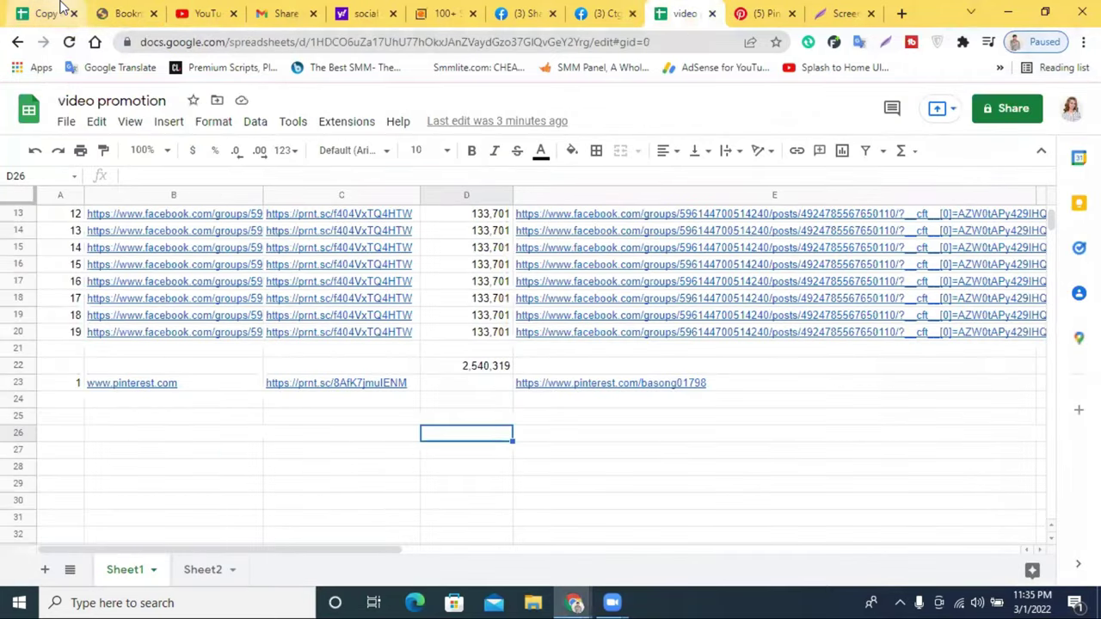
- Open the travel.ipt.pw register_complete link from the Copy of BOOKMARKING SITE sheet
left_click(46, 12)
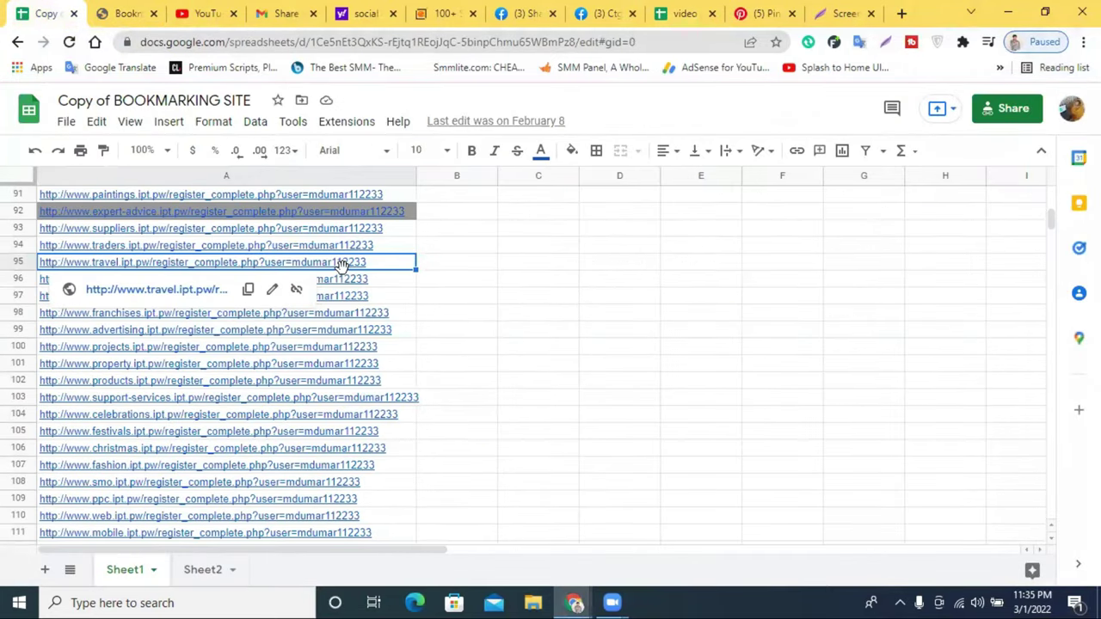
left_click(157, 293)
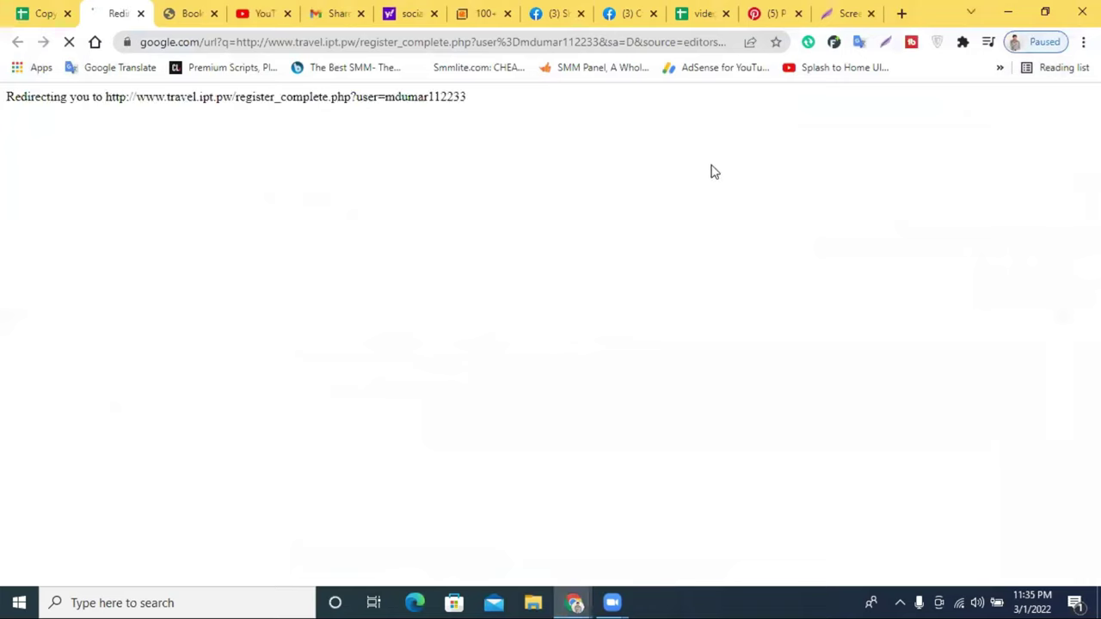
- Try signing in to travel.ipt.pw with the saved login and Remember ticked, then return to the site list
left_click(214, 13)
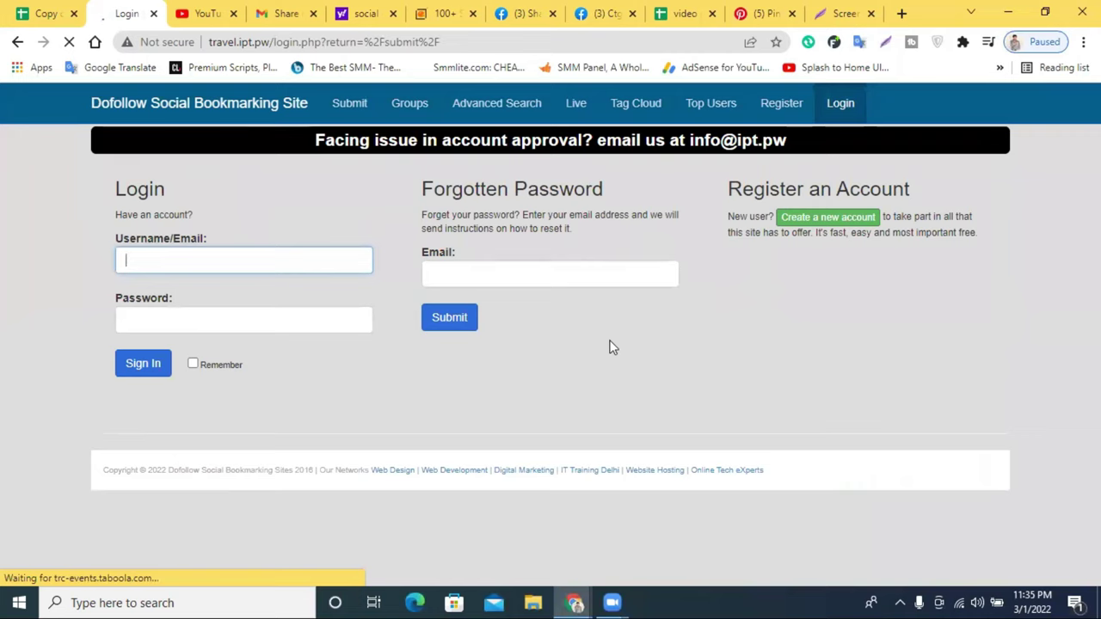
left_click(233, 260)
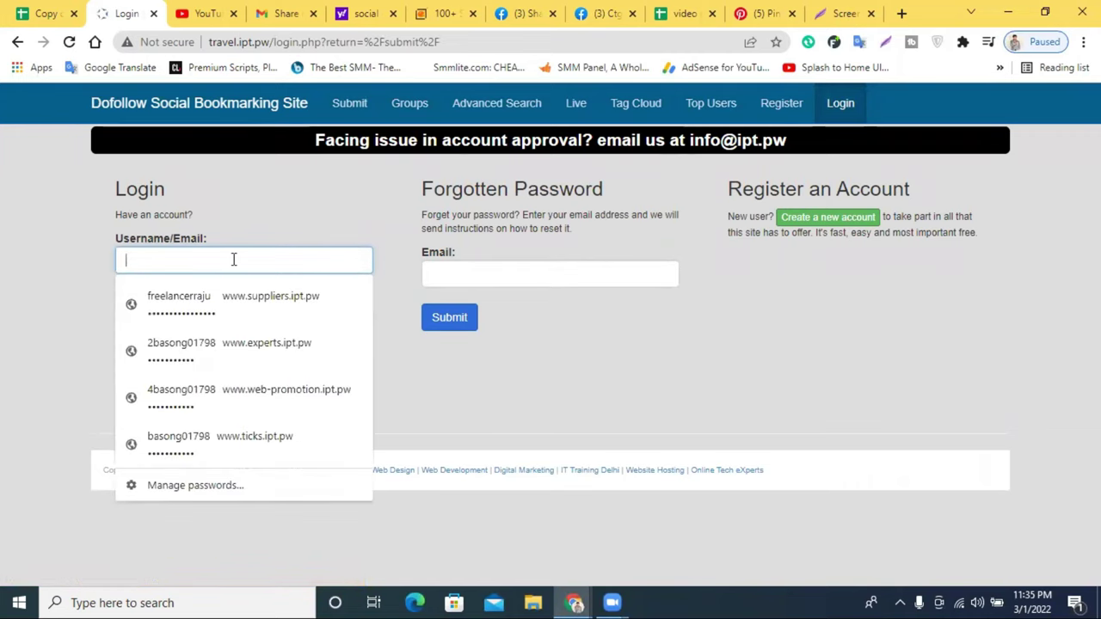
left_click(244, 301)
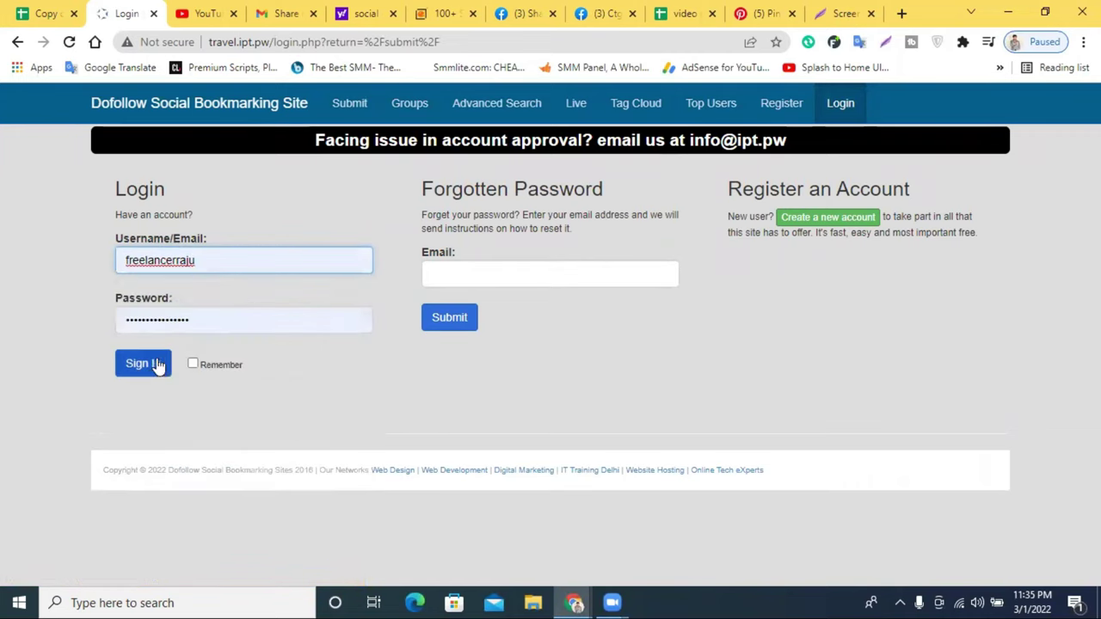
left_click(155, 364)
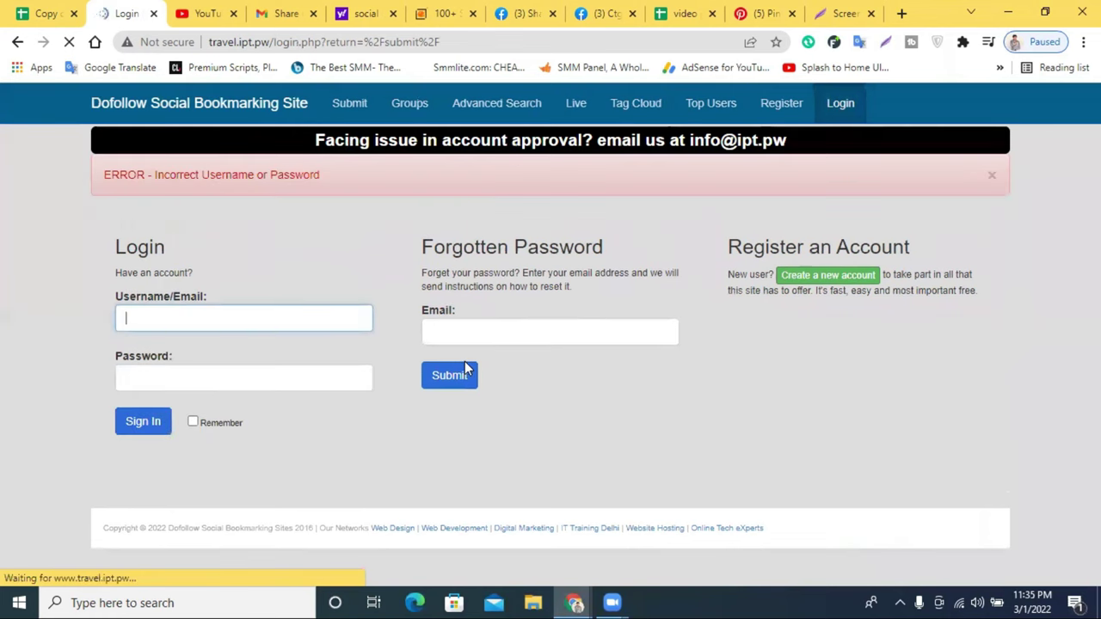
left_click(208, 328)
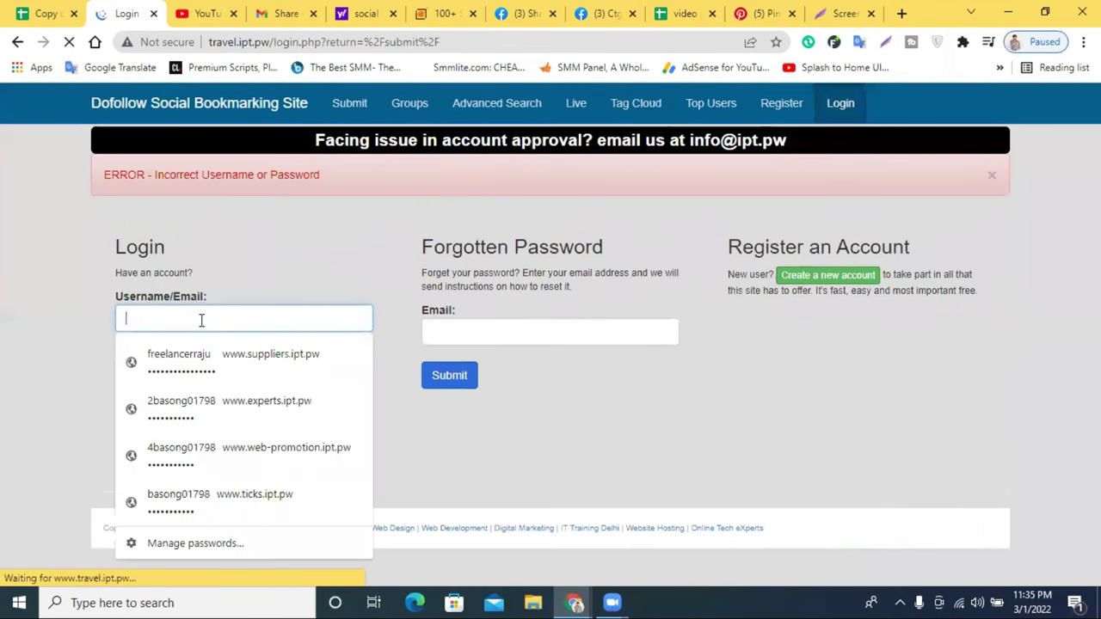
left_click(206, 360)
left_click(194, 422)
left_click(146, 427)
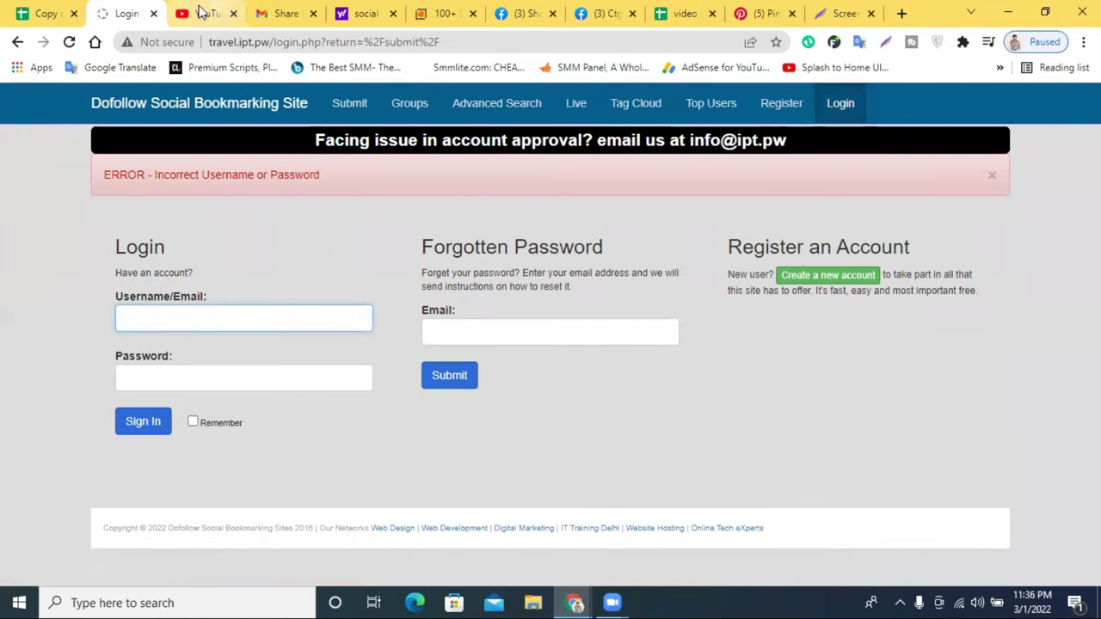
left_click(45, 13)
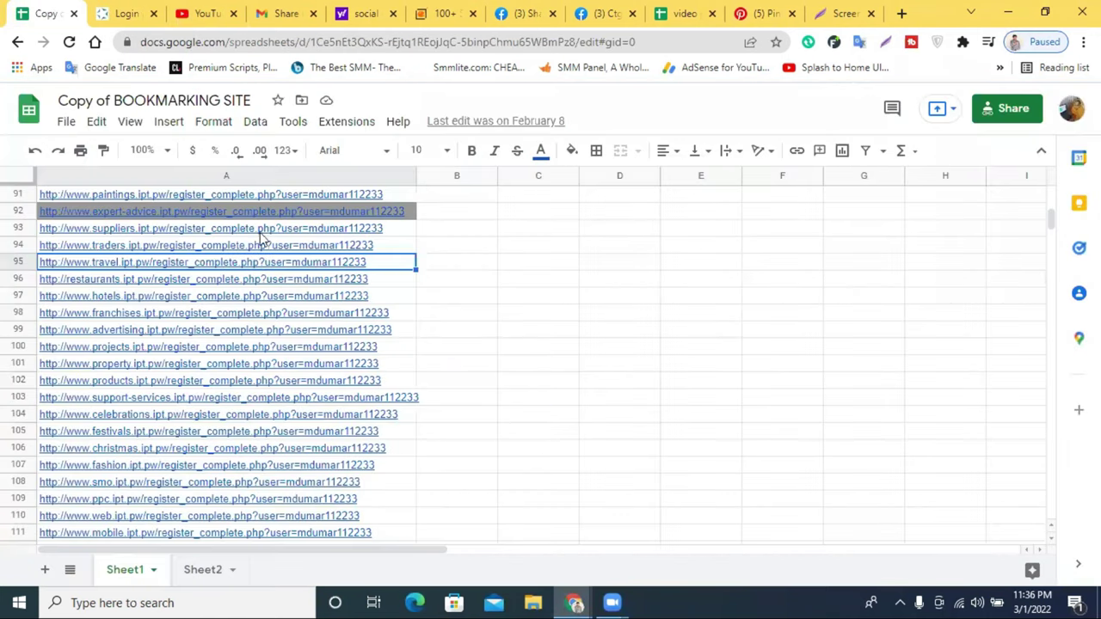
- Copy the travel.ipt.pw link from cell A95 and minimize the browser
double_click(266, 269)
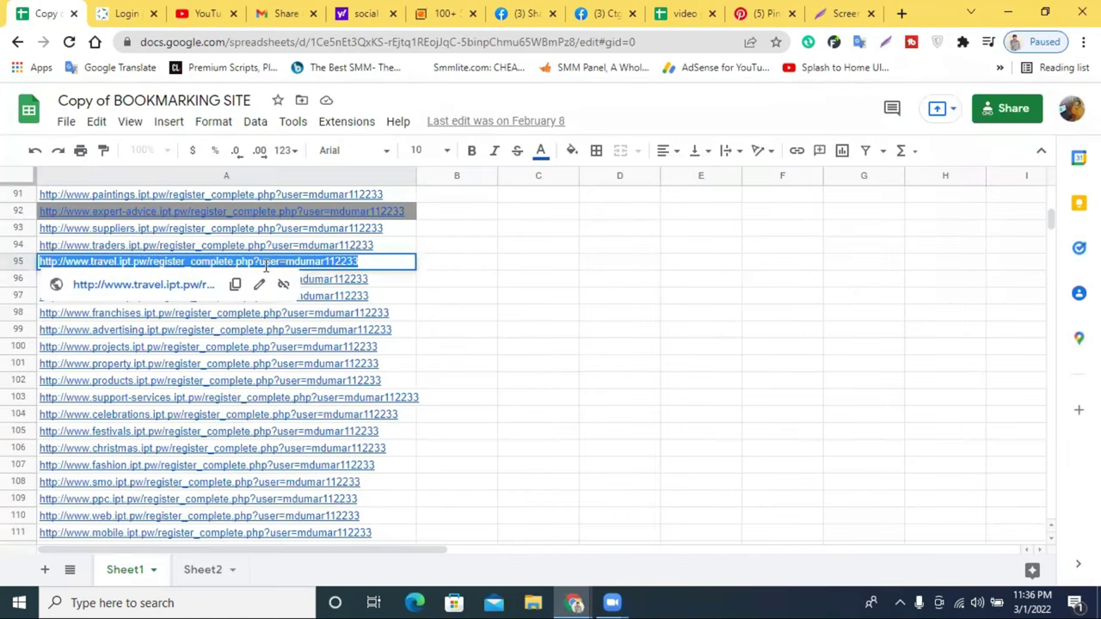
right_click(266, 267)
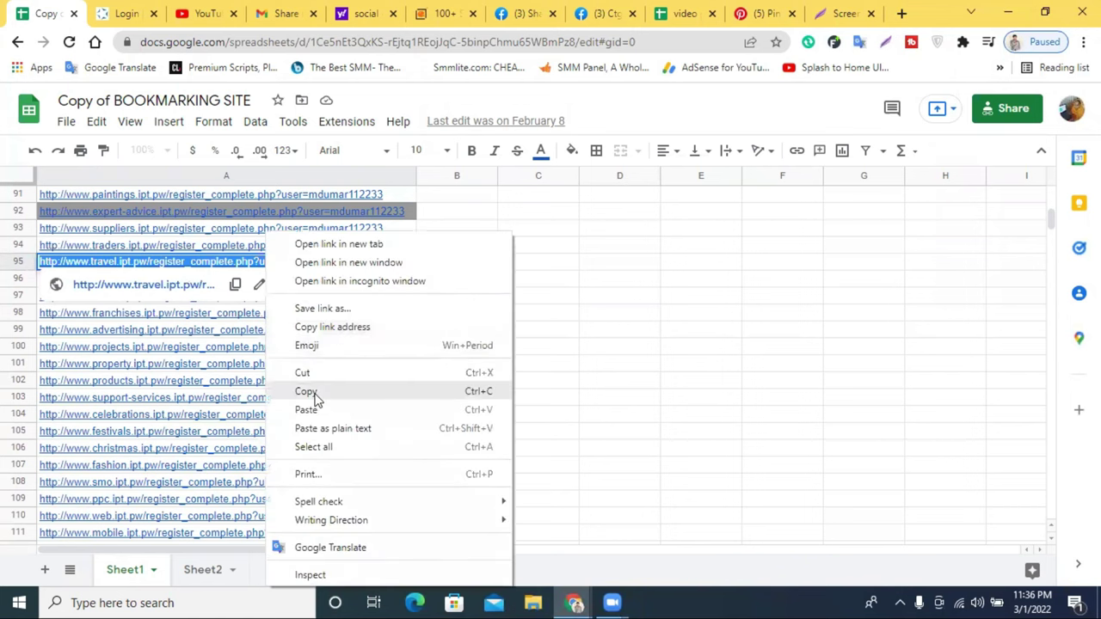
left_click(574, 602)
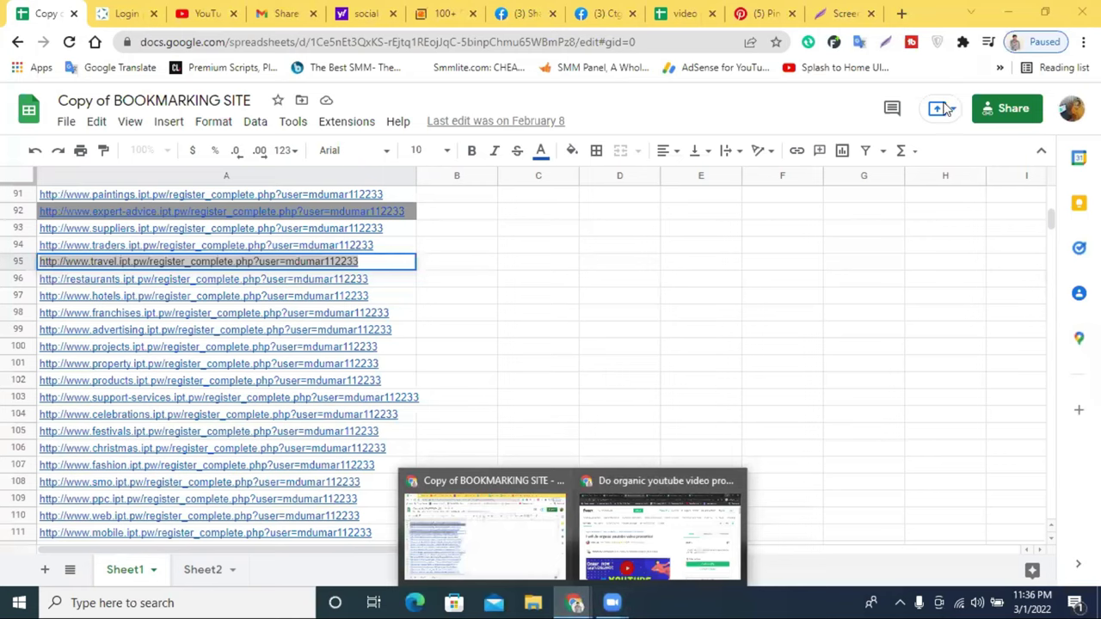
left_click(998, 10)
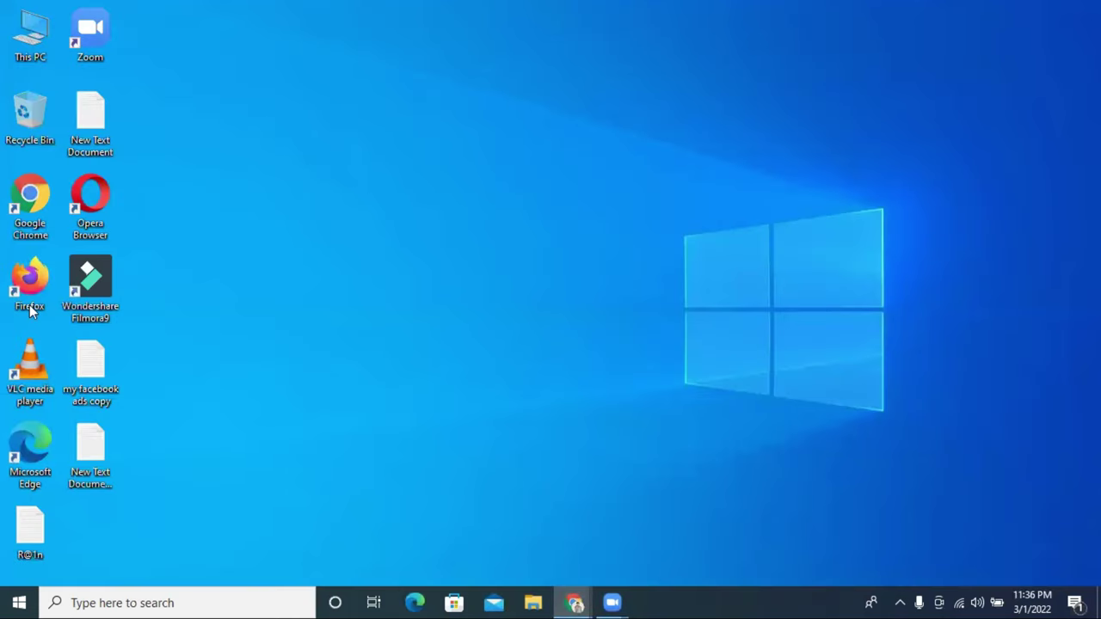
- Open Chrome in the other profile, maximize it, and load the pasted travel.ipt.pw registration link
double_click(30, 202)
scroll(747, 381, "down", 3)
scroll(747, 381, "up", 3)
left_click(765, 403)
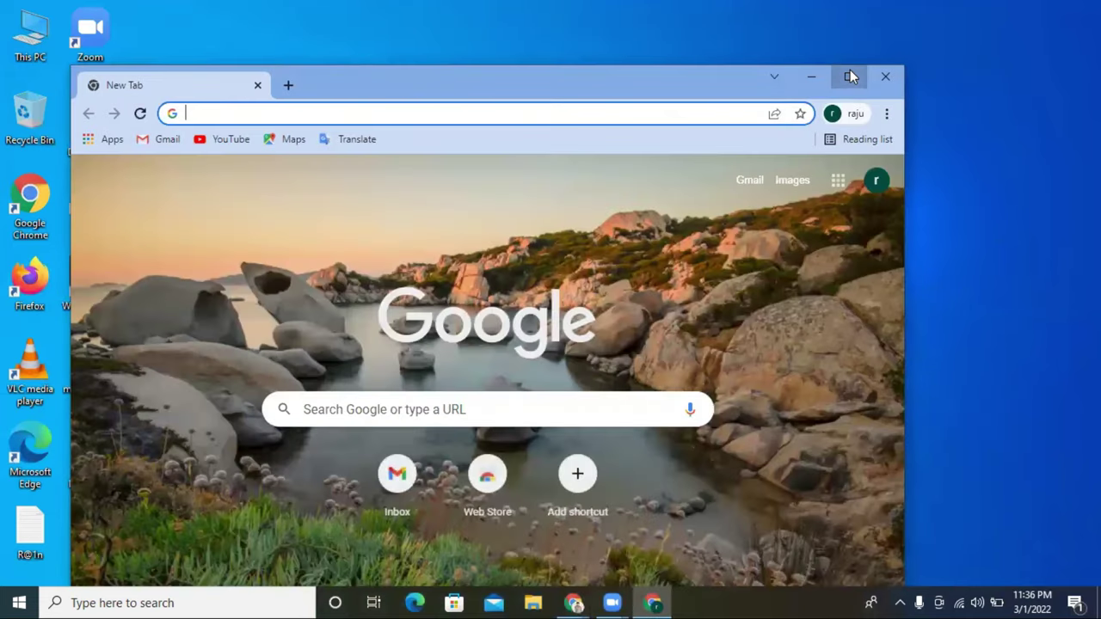
left_click(848, 76)
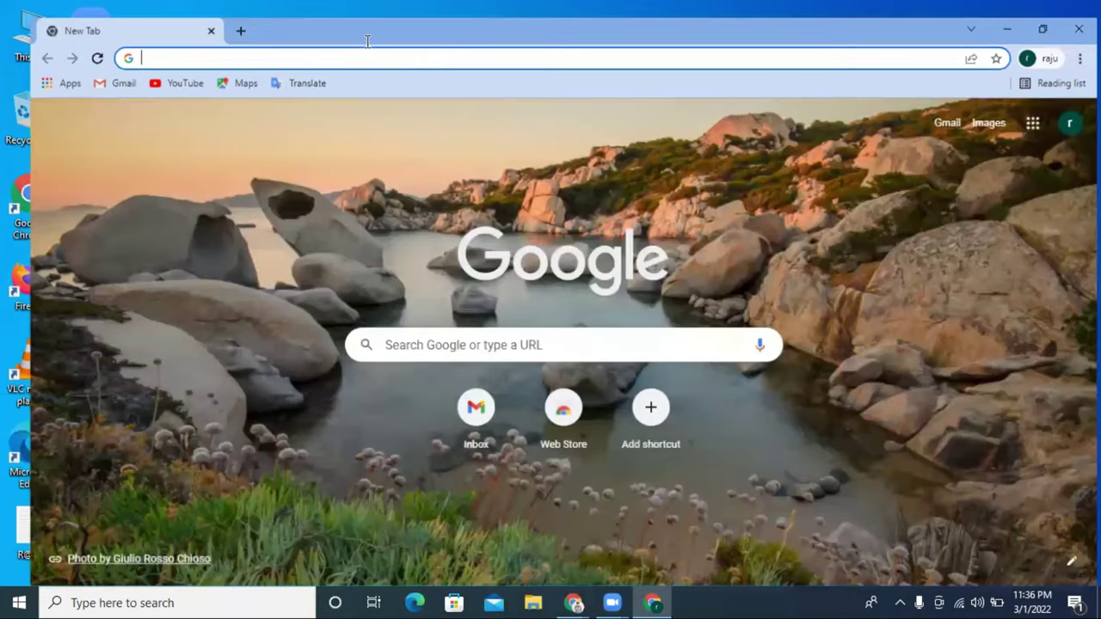
left_click(350, 40)
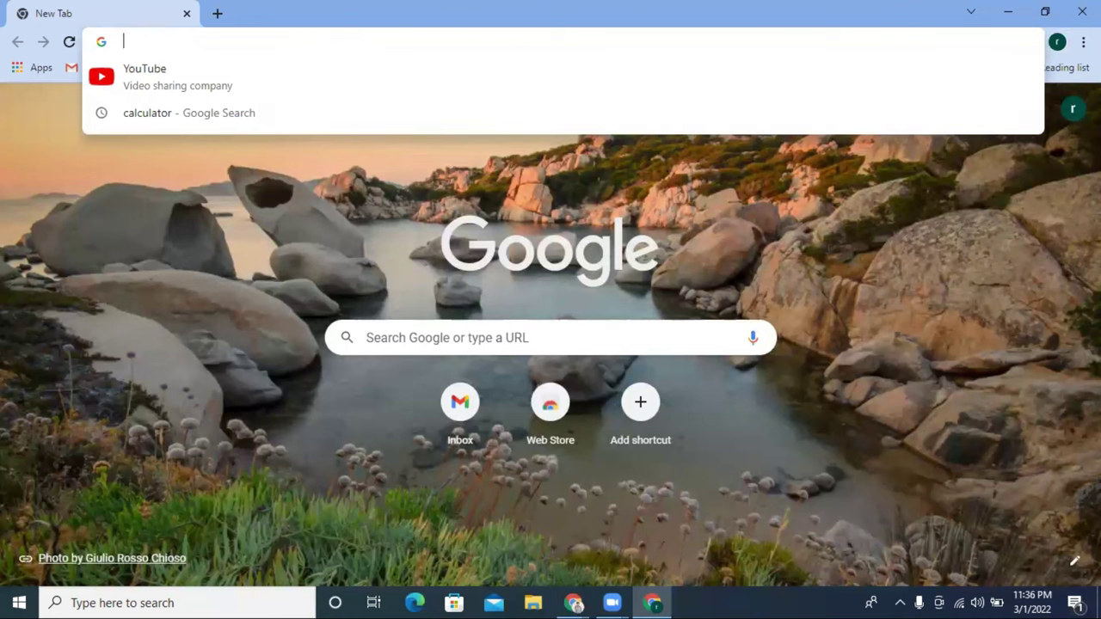
key("ctrl+v")
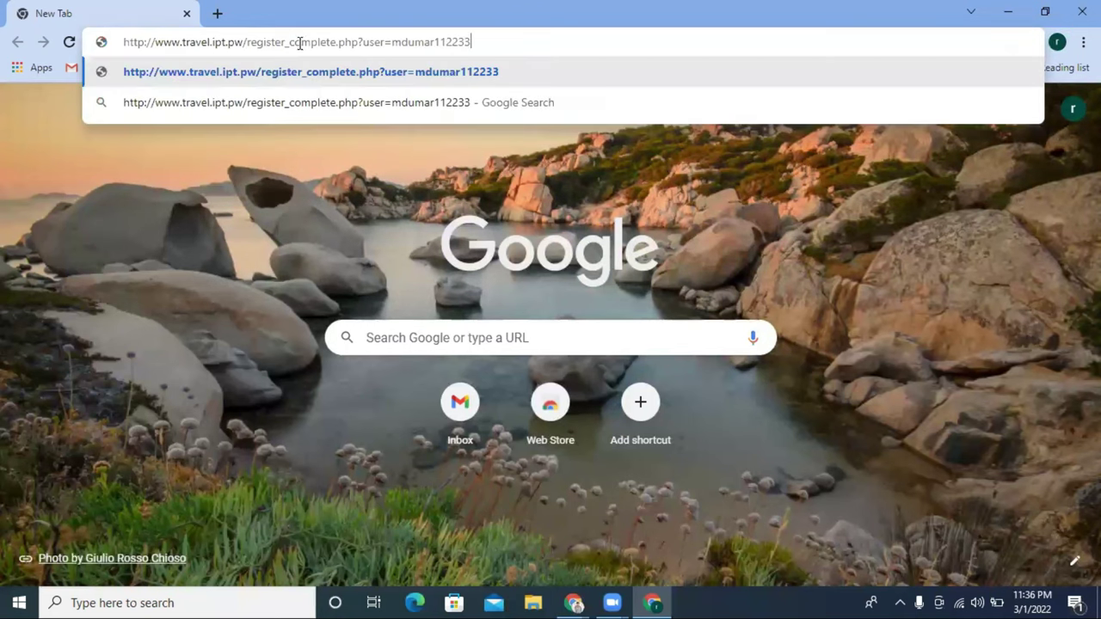
left_click(356, 77)
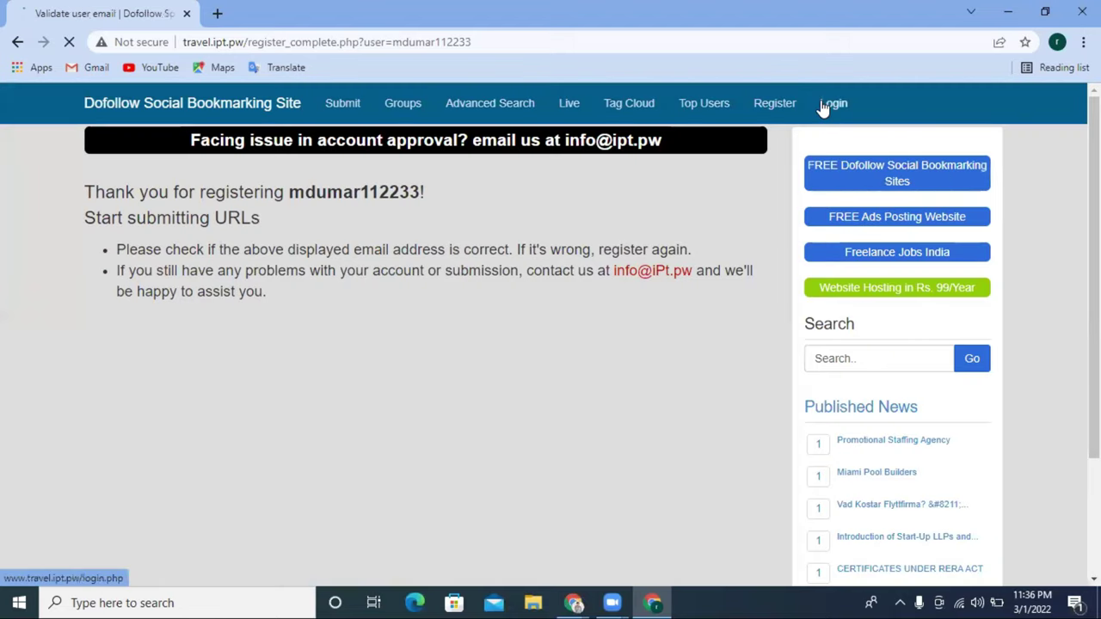
- Open the travel.ipt.pw login page and clear the registration link mistakenly pasted into Username
left_click(824, 112)
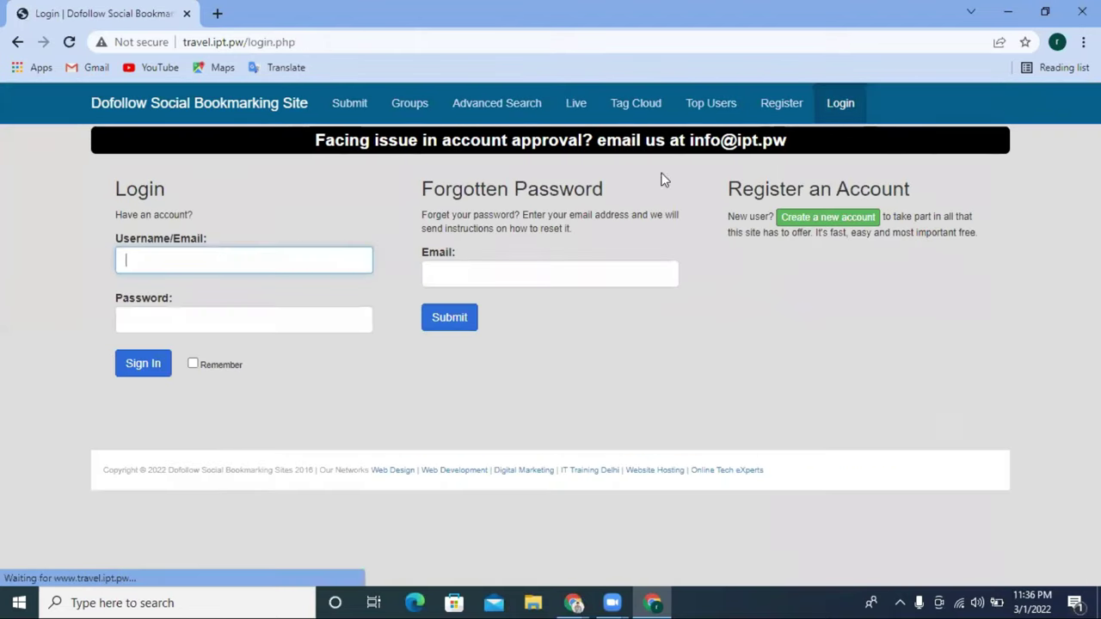
right_click(185, 258)
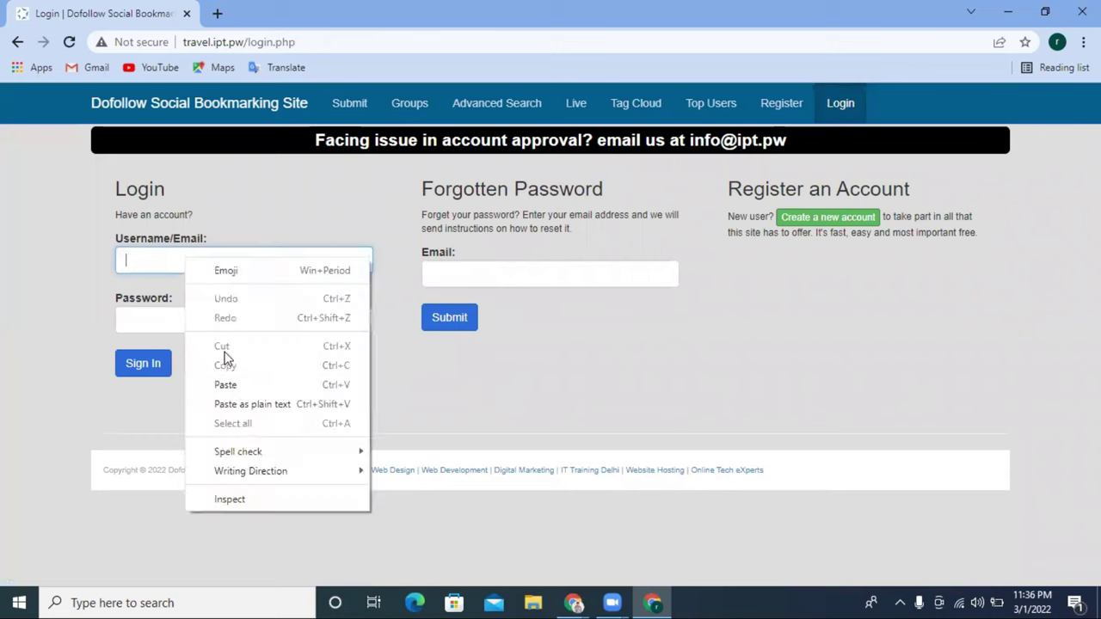
left_click(241, 392)
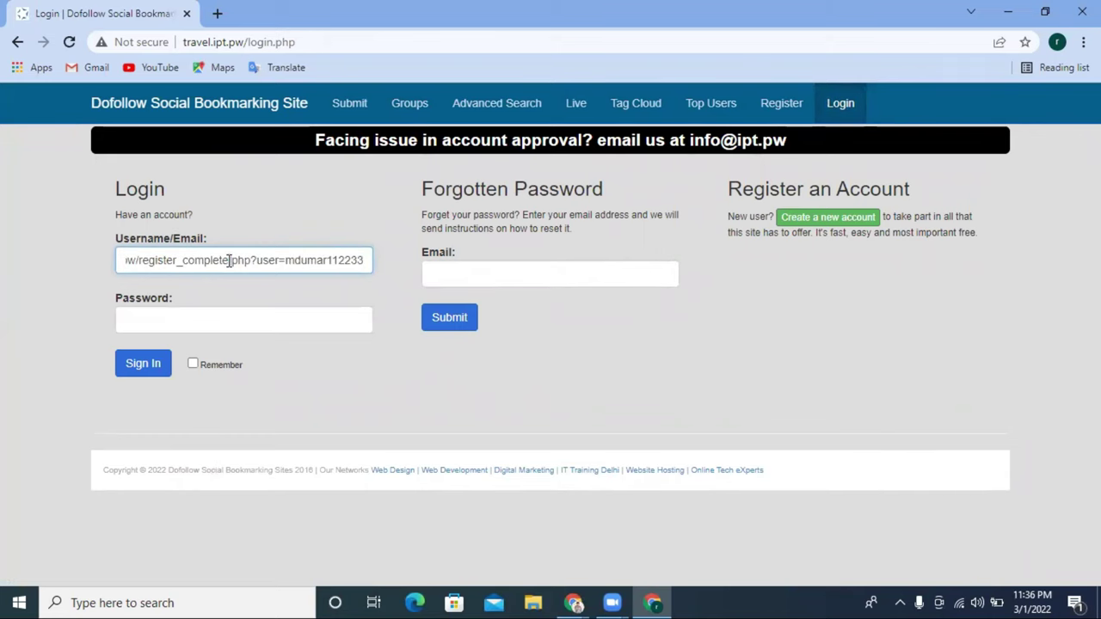
key("ctrl+a")
key("BackSpace")
- Copy the Google account's email from a new tab and paste it into the Username field
left_click(219, 15)
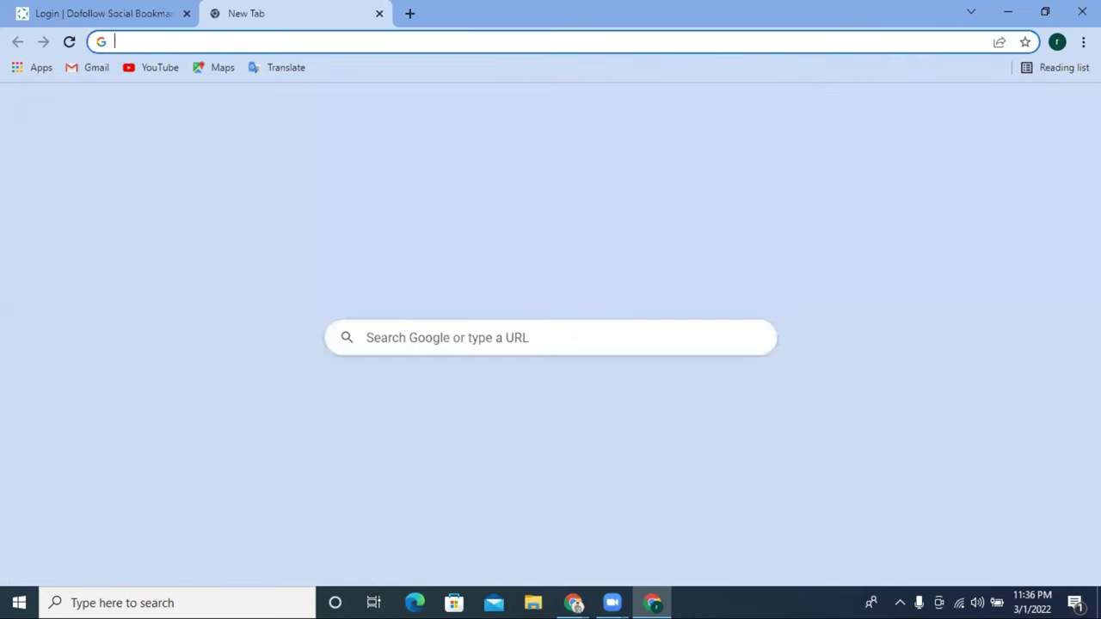
left_click(1065, 117)
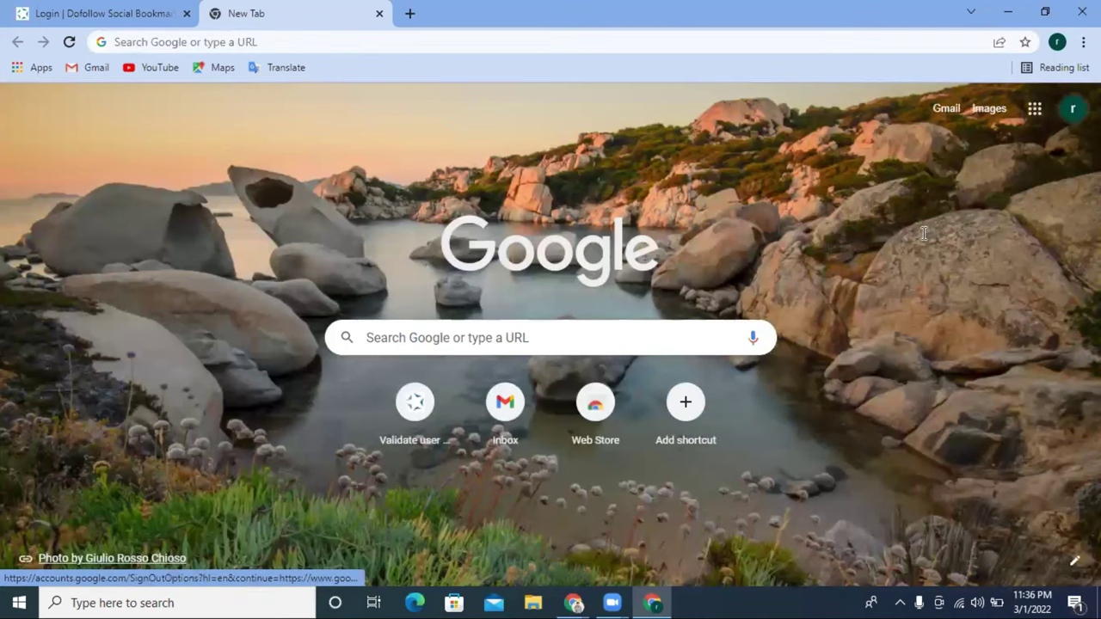
triple_click(968, 252)
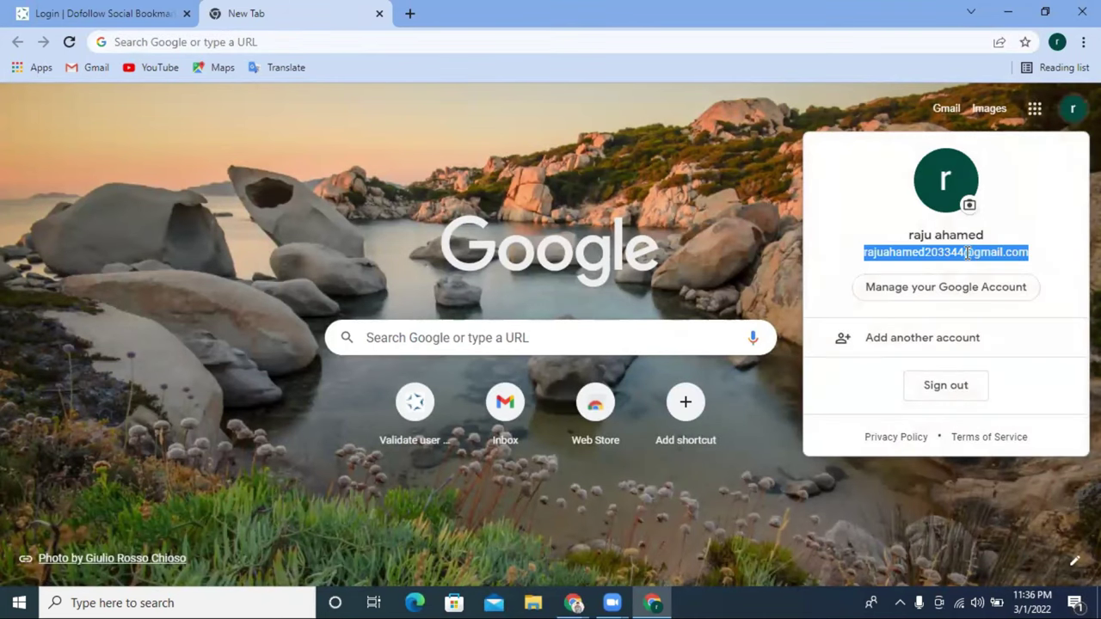
key("ctrl+c")
key("ctrl+Tab")
key("ctrl+v")
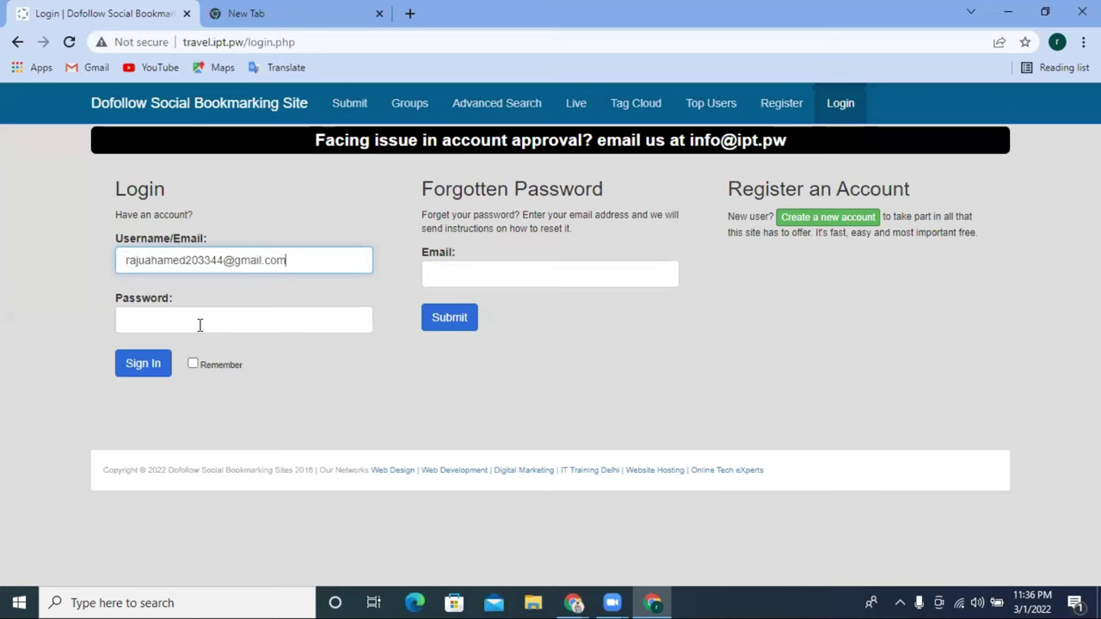
left_click_drag(223, 259, 4, 278)
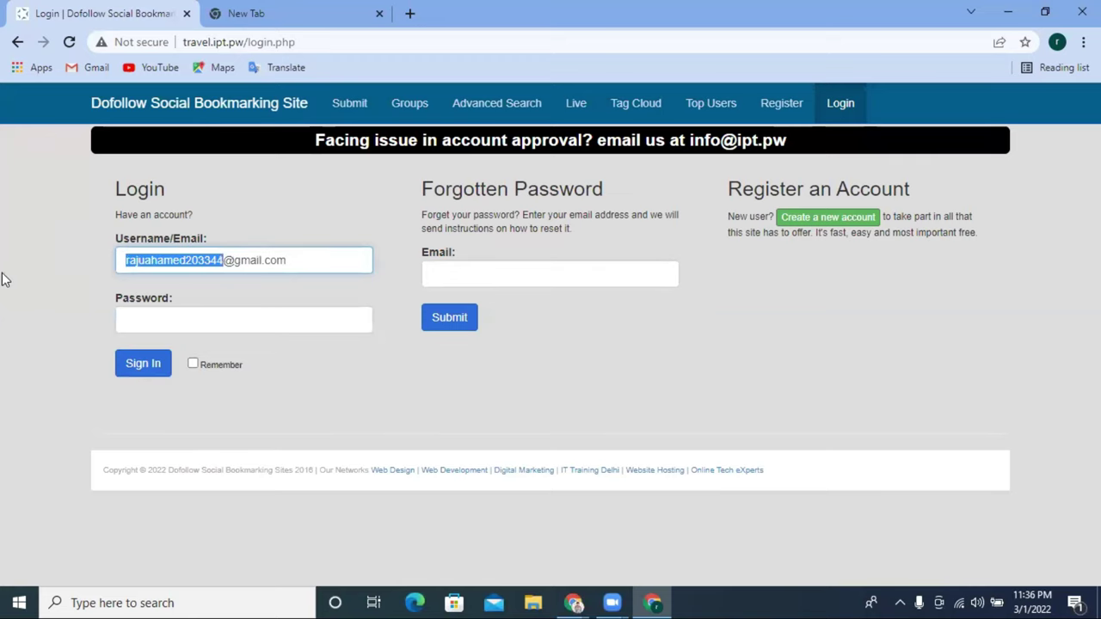
- Fill in the saved password and submit the sign-in
left_click(269, 318)
key("ctrl+v")
left_click(143, 363)
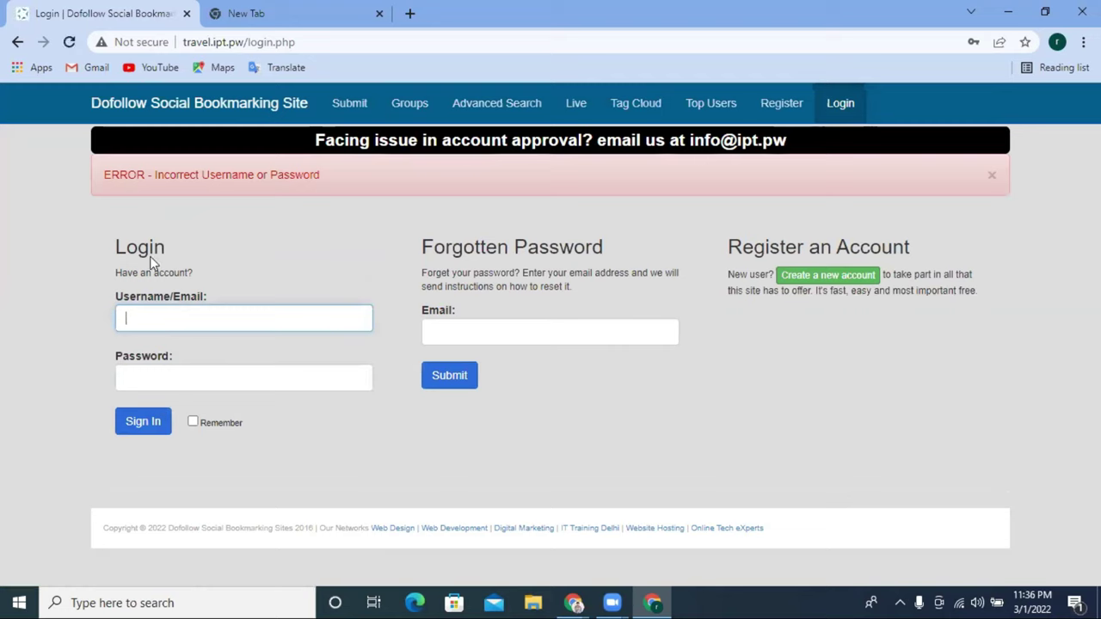
left_click(172, 372)
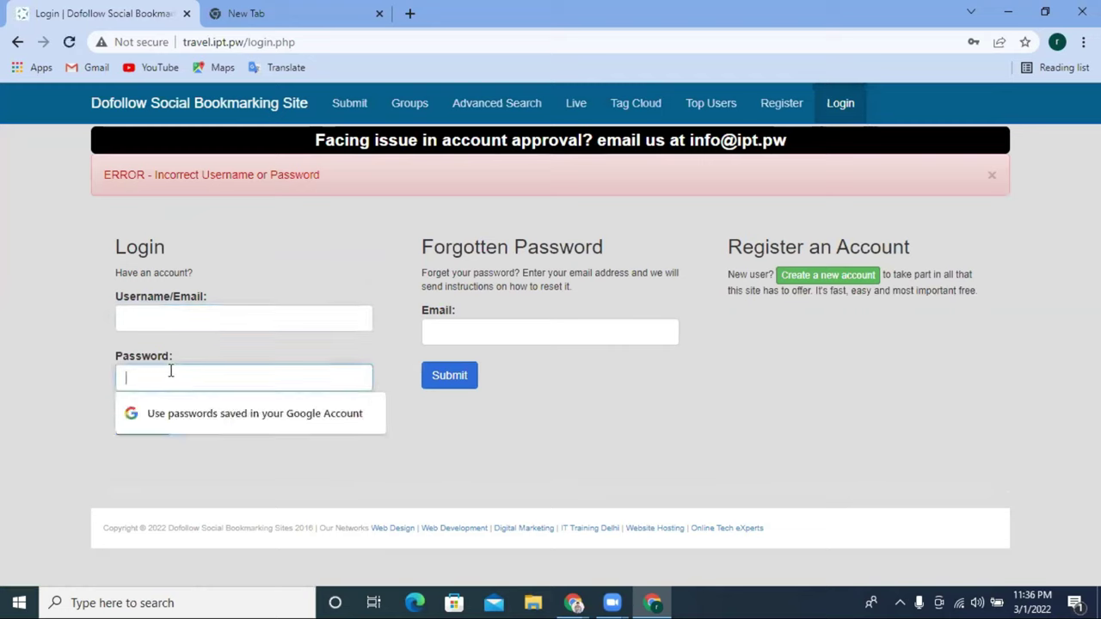